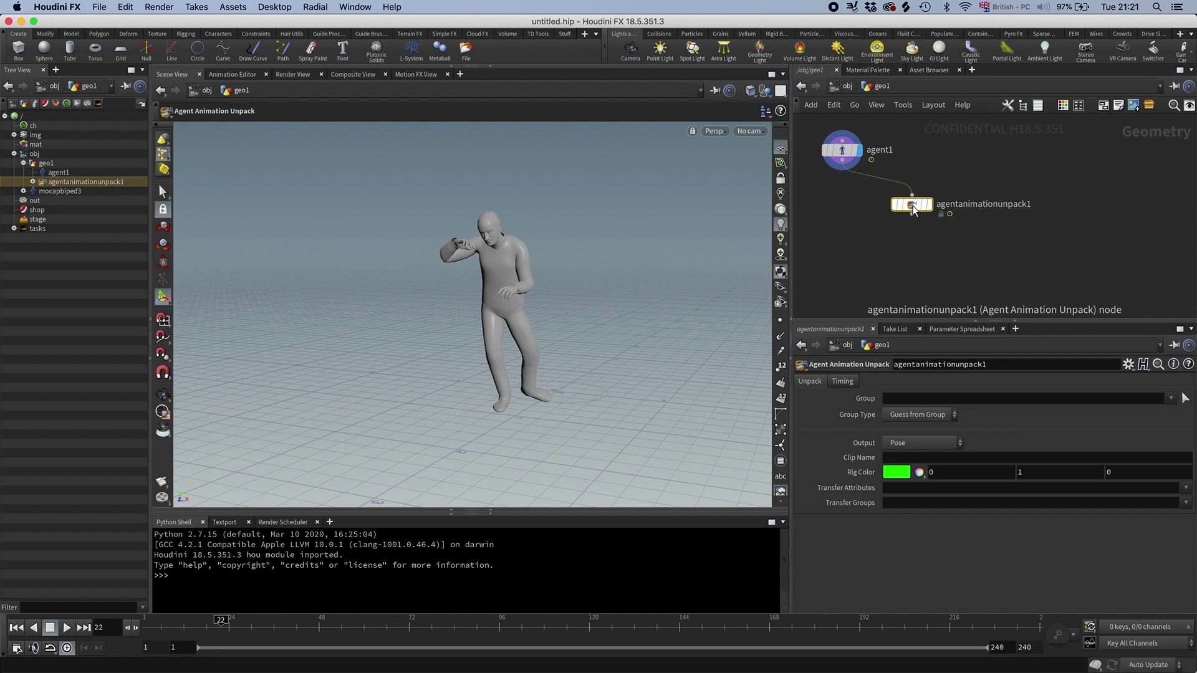
- Display the Agent Animation Unpack node at frame 29 and set its Output to MotionClip
click(933, 182)
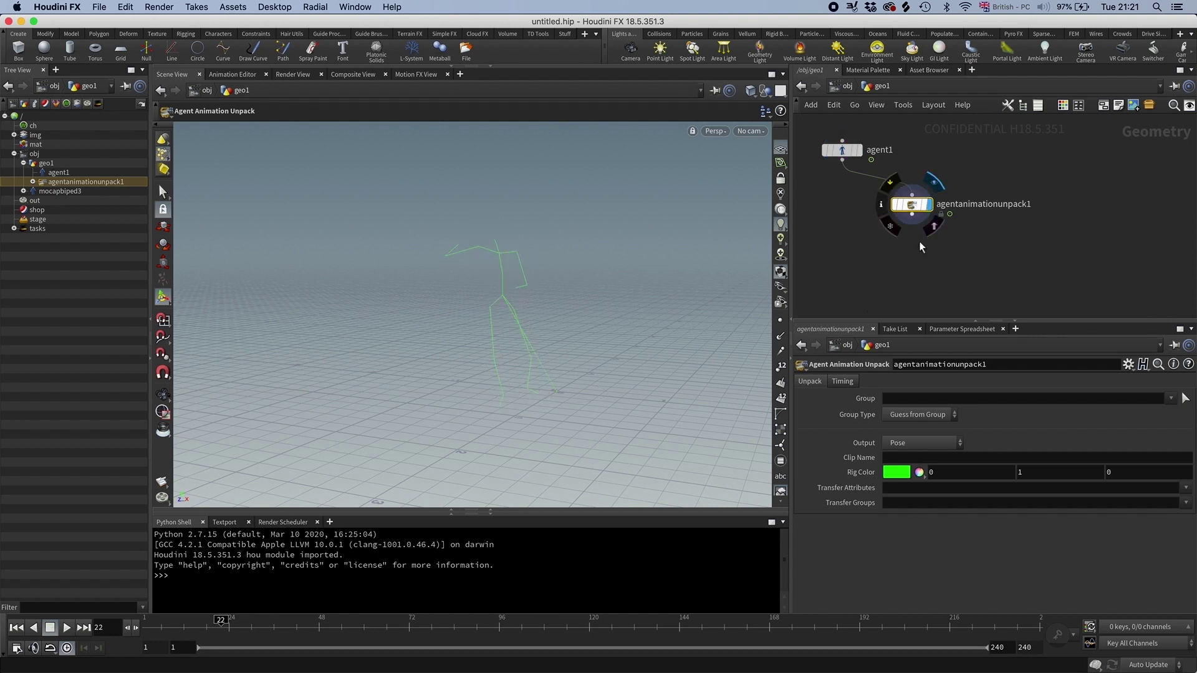
drag(178, 626, 247, 639)
click(917, 443)
click(911, 471)
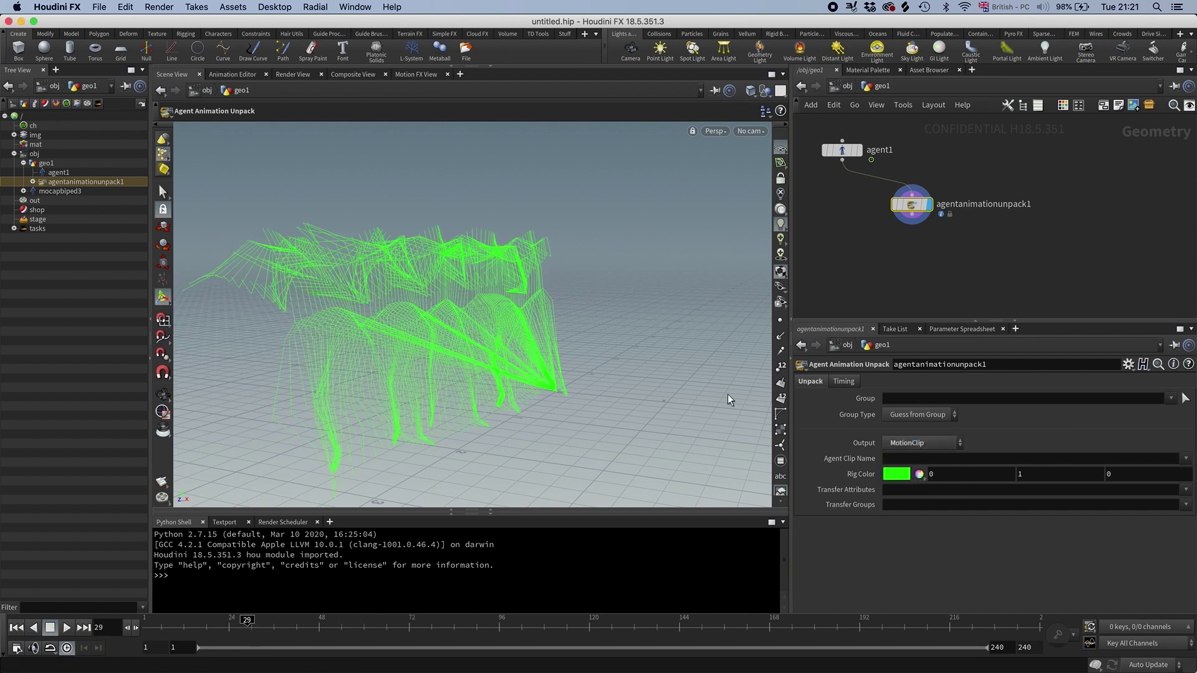
drag(551, 373, 544, 348)
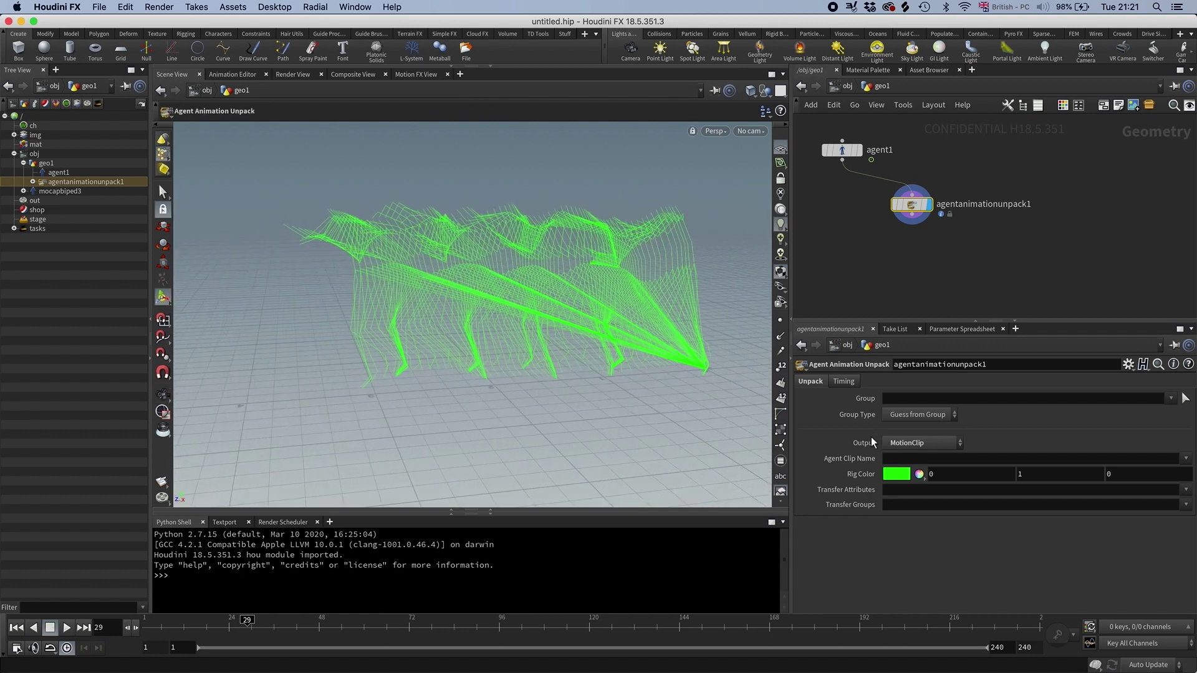
- Try the Packed MotionClips output on the Agent Animation Unpack node and return it to MotionClip
click(913, 442)
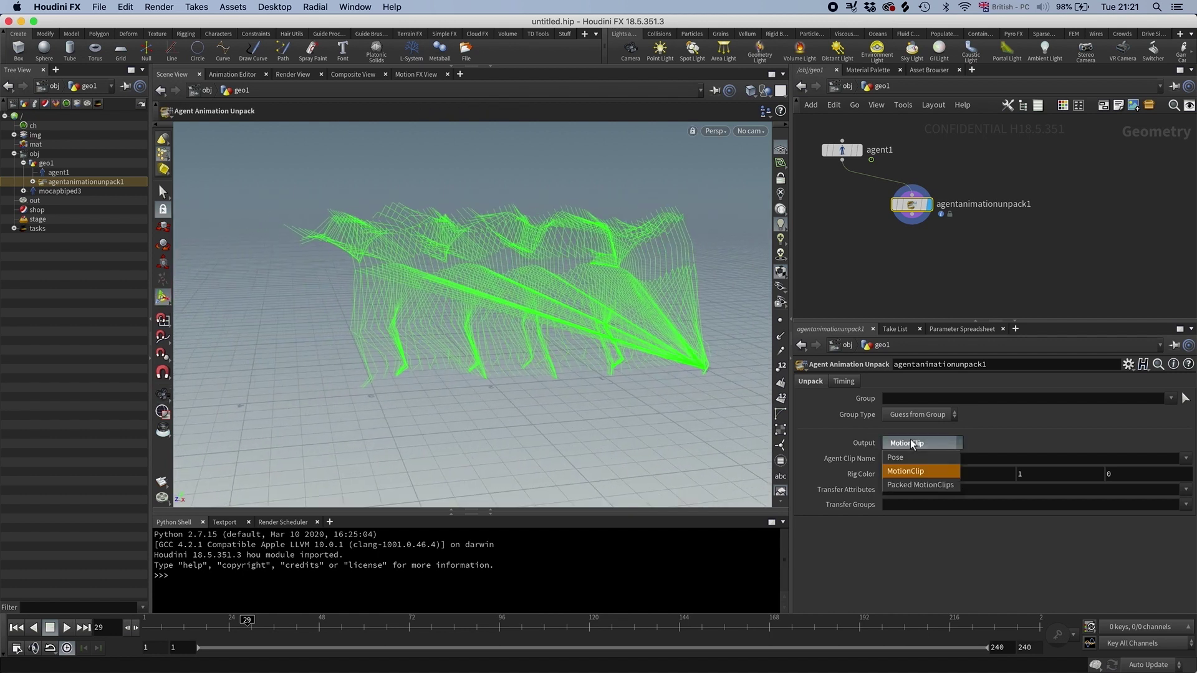
click(911, 485)
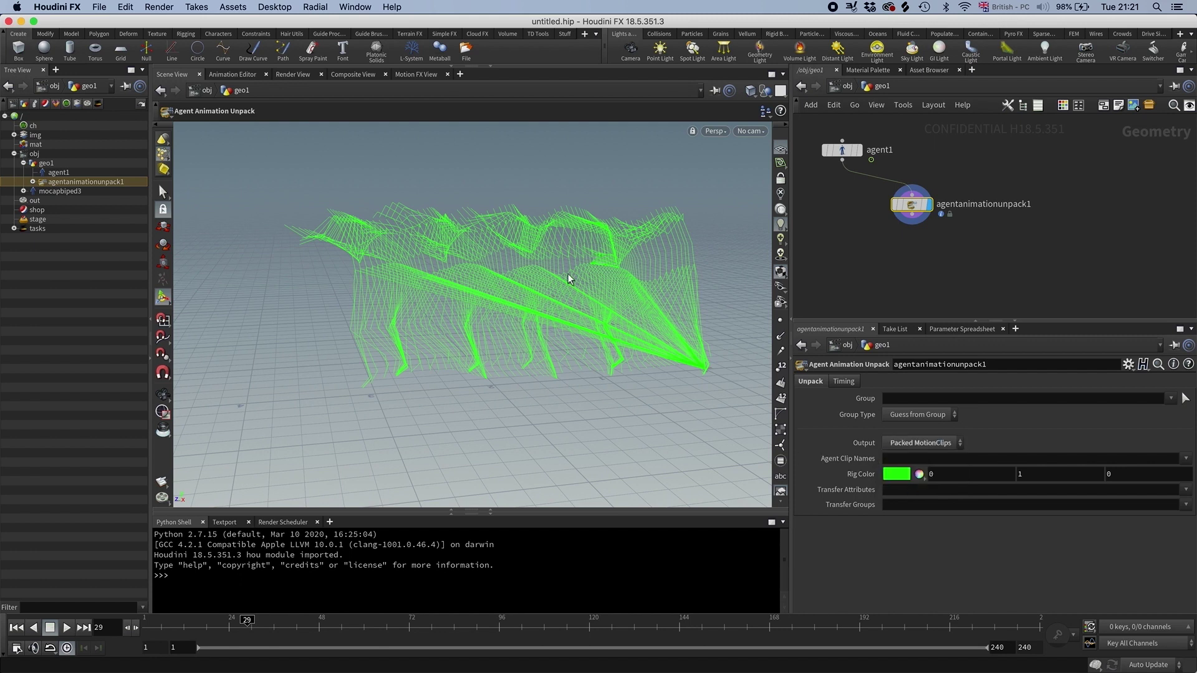
key(space)
drag(627, 289, 599, 291)
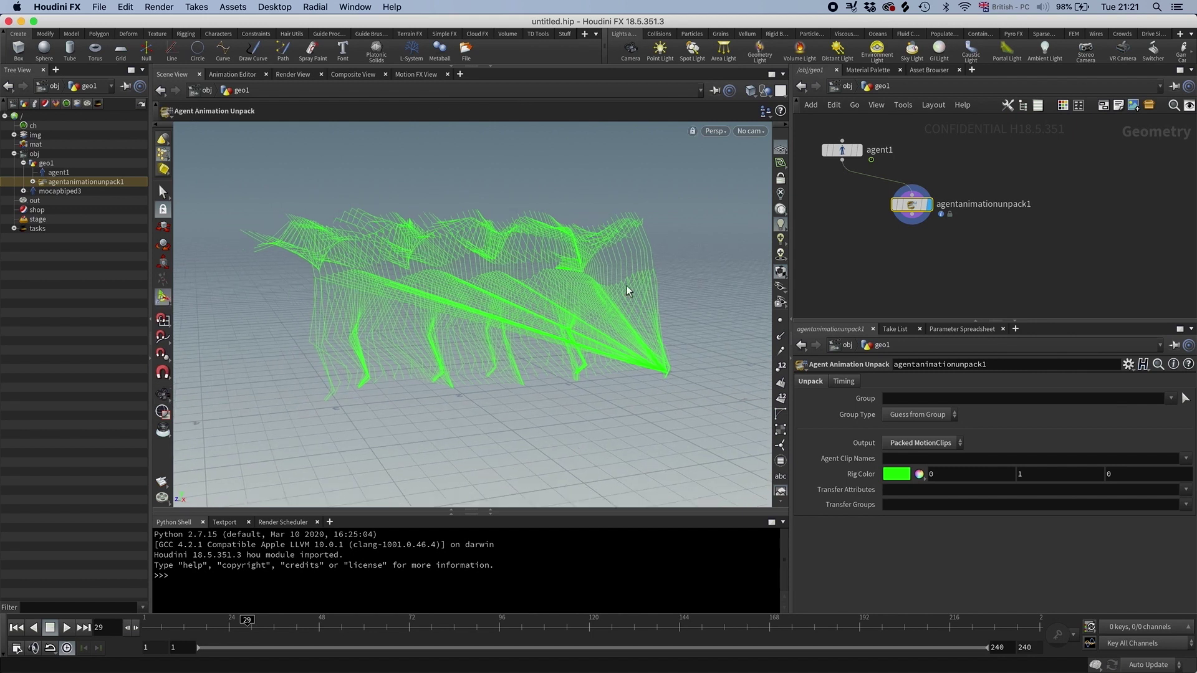
click(915, 443)
click(913, 473)
- Examine the Agent Animation Unpack node's points and its primitives' time attribute in a geometry spreadsheet, and check the node information
right_click(915, 208)
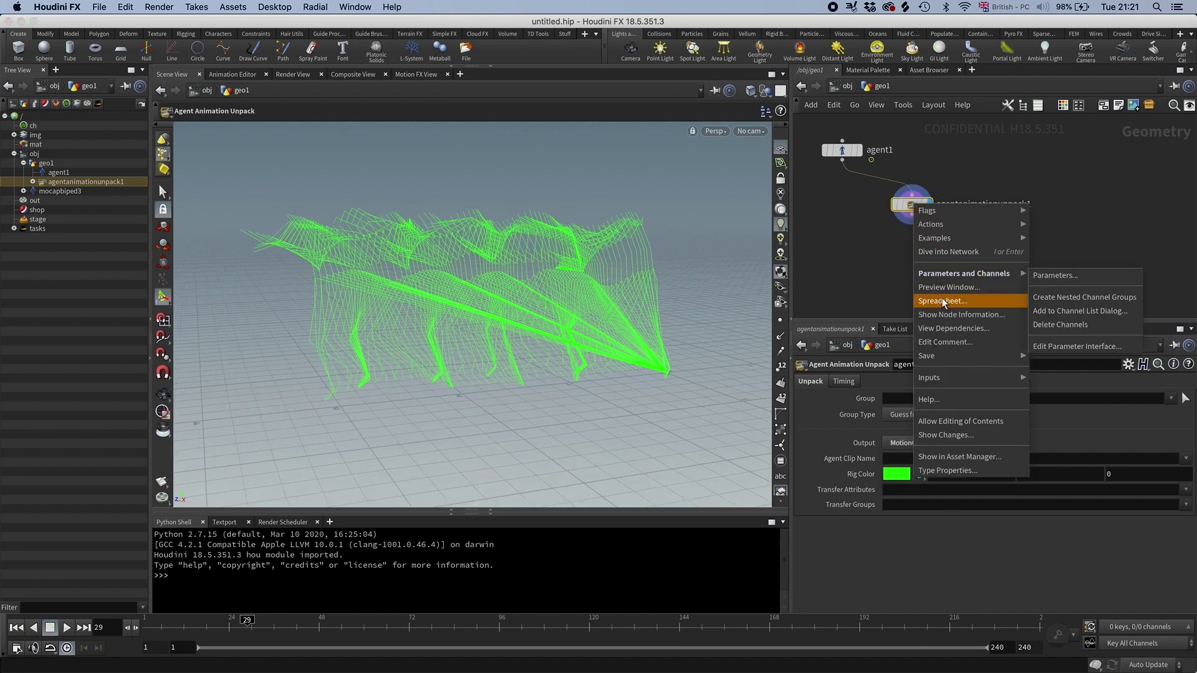
click(941, 298)
drag(480, 306, 582, 233)
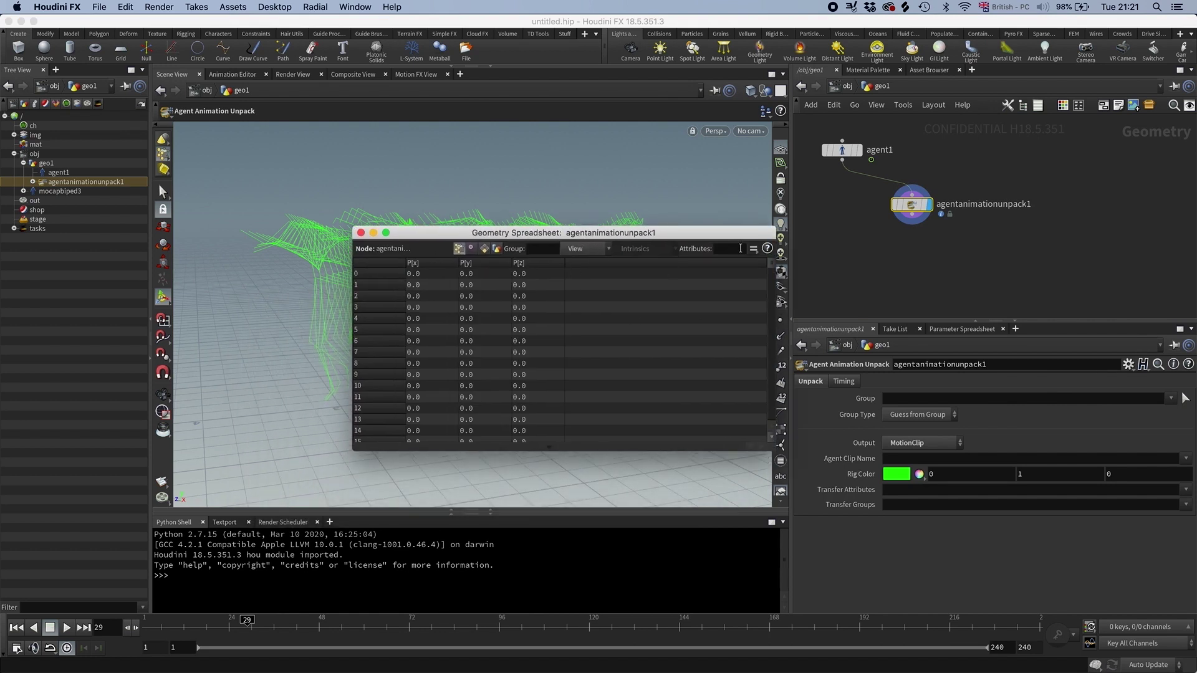
scroll(772, 263, down, 20)
scroll(764, 404, down, 9)
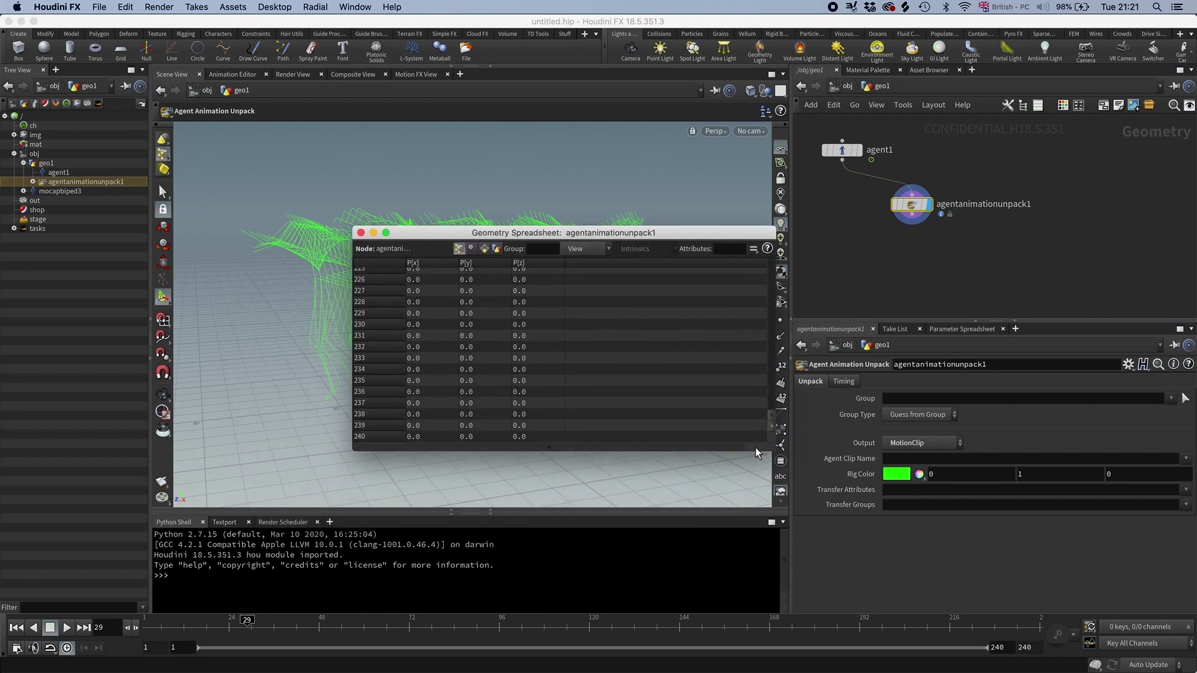
middle_click(917, 206)
click(485, 250)
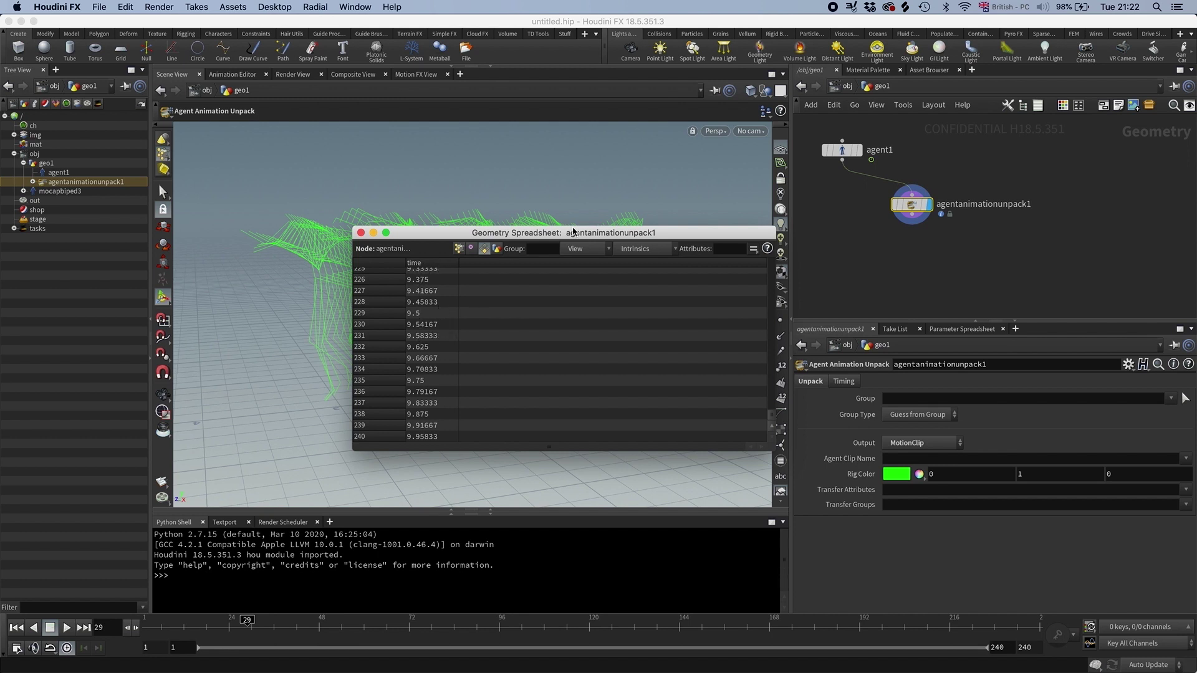
drag(573, 232, 591, 228)
- Set the Agent Animation Unpack output to Packed MotionClips and show its points in the geometry spreadsheet
click(905, 437)
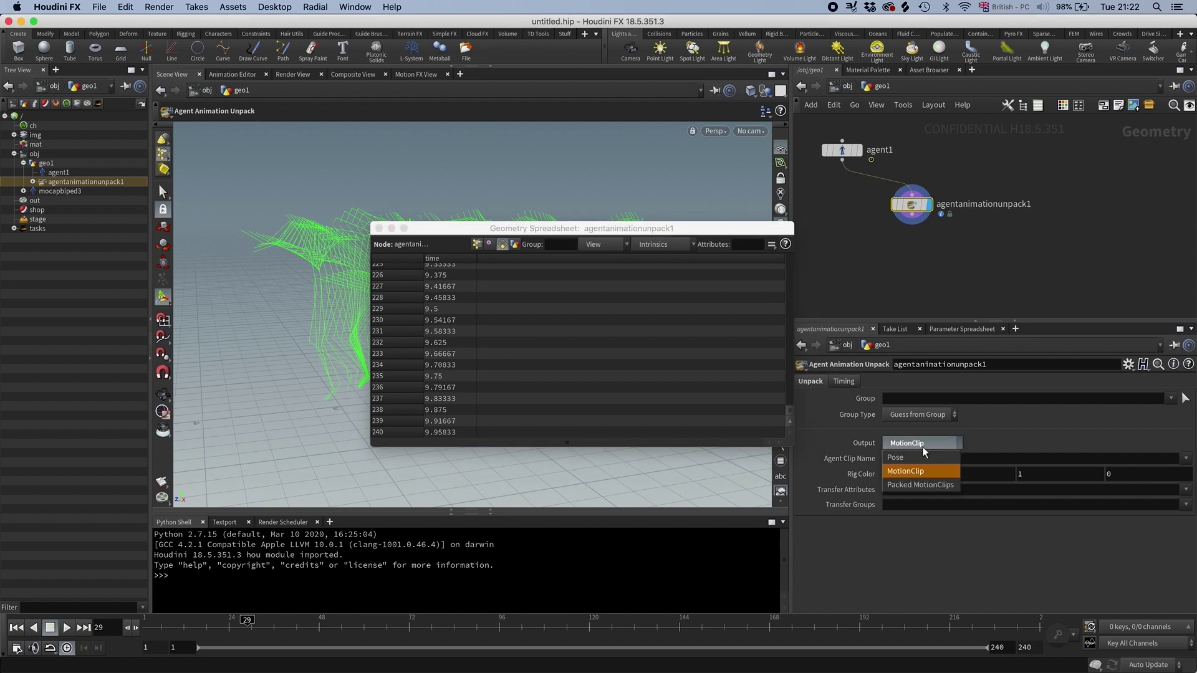
click(911, 486)
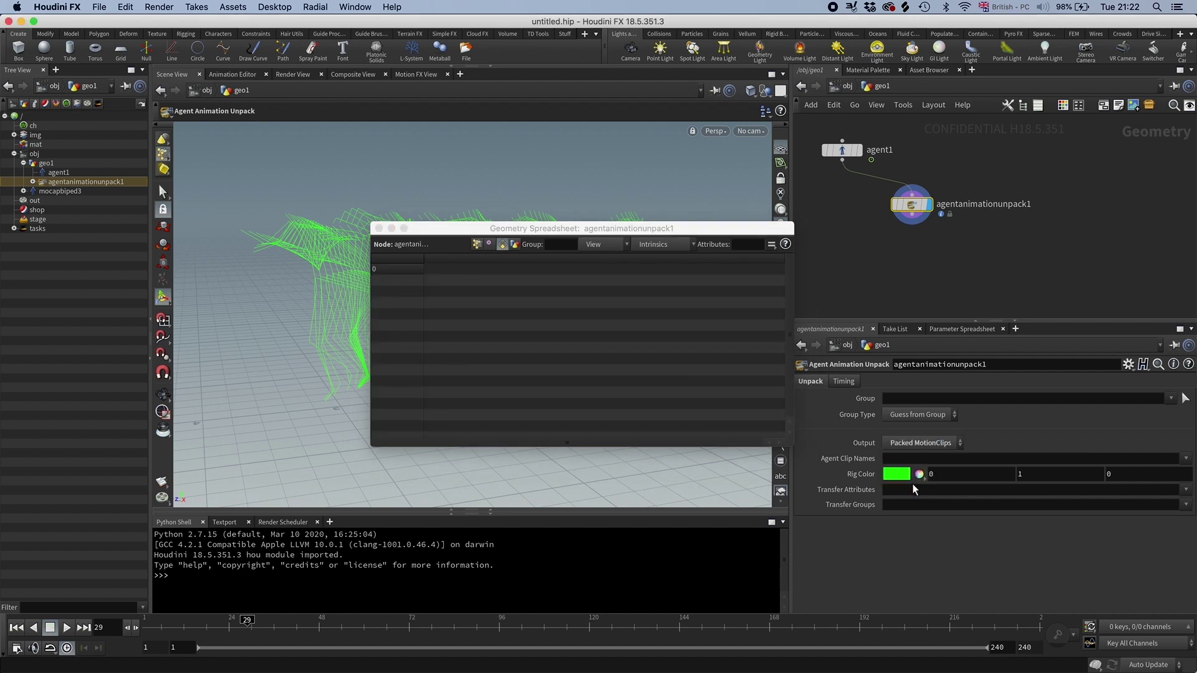
click(477, 244)
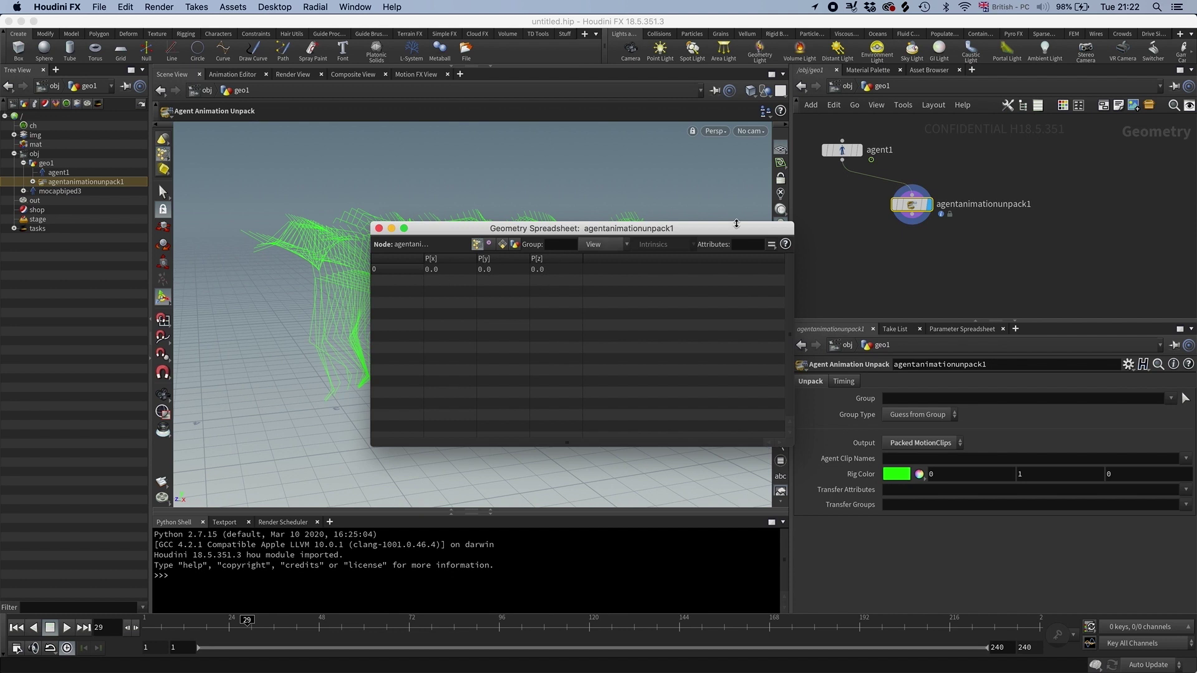
- Add an Unpack node below agentanimationunpack1, connect it to that node and display it
key(Tab)
text(unp)
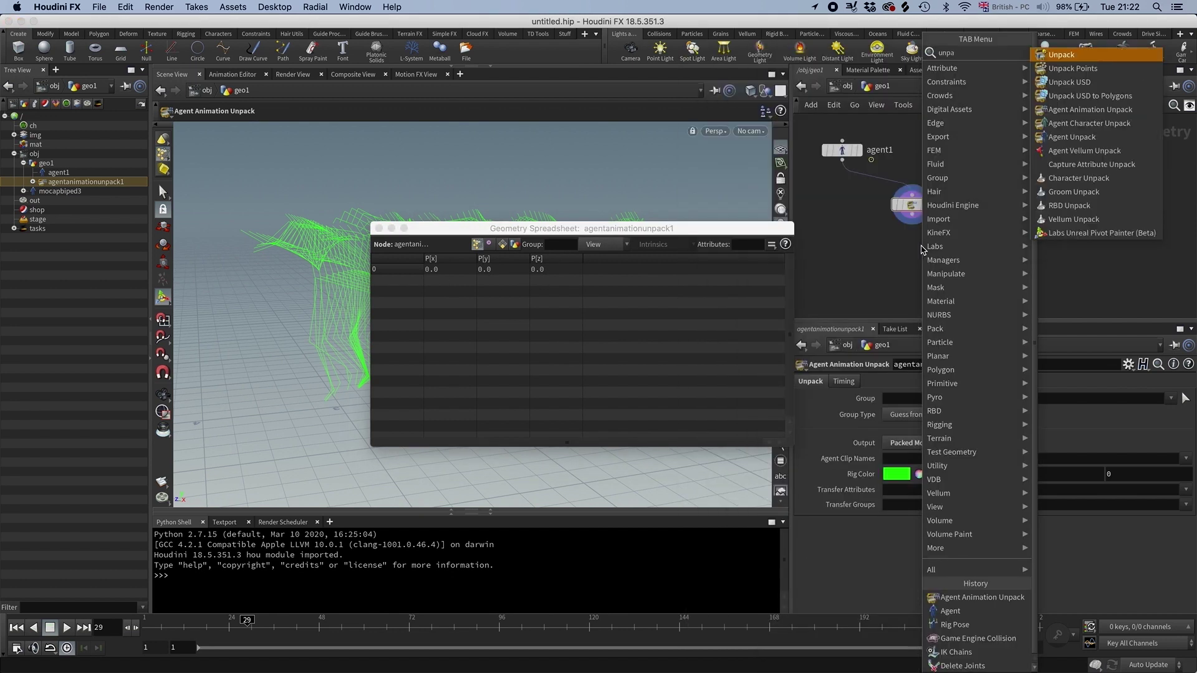
key(Return)
click(917, 248)
click(914, 217)
click(928, 248)
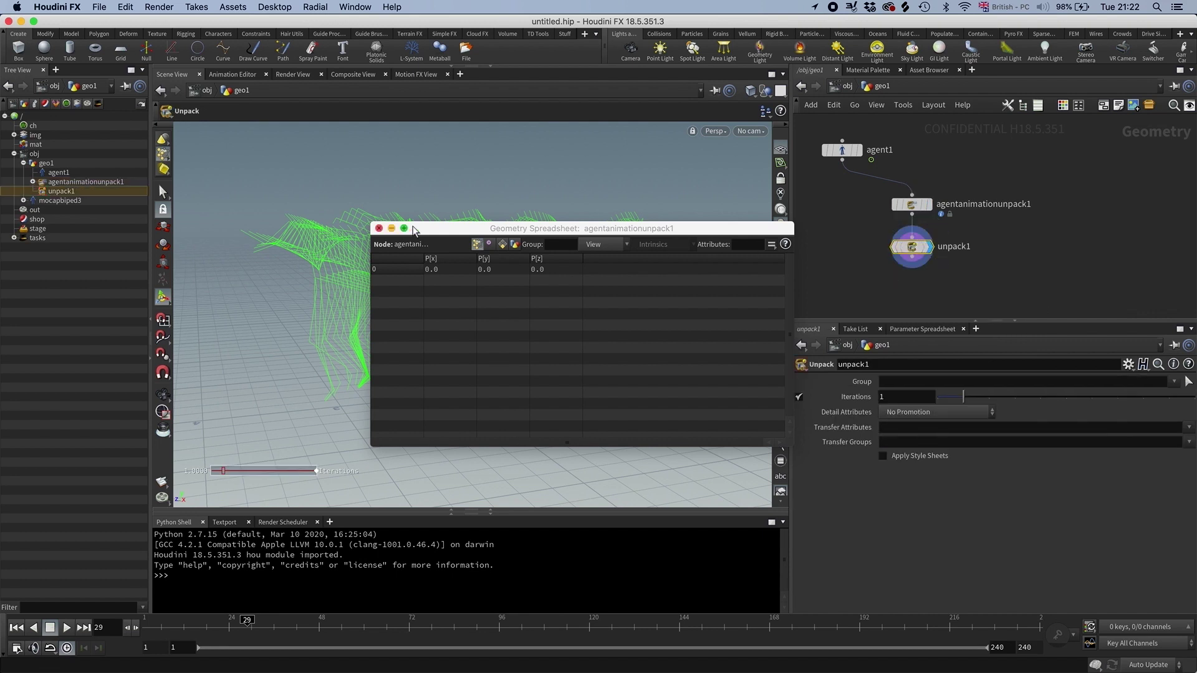
- Replace the open spreadsheet with the Unpack node's geometry spreadsheet and set the node's Iterations to 2
click(375, 235)
click(380, 227)
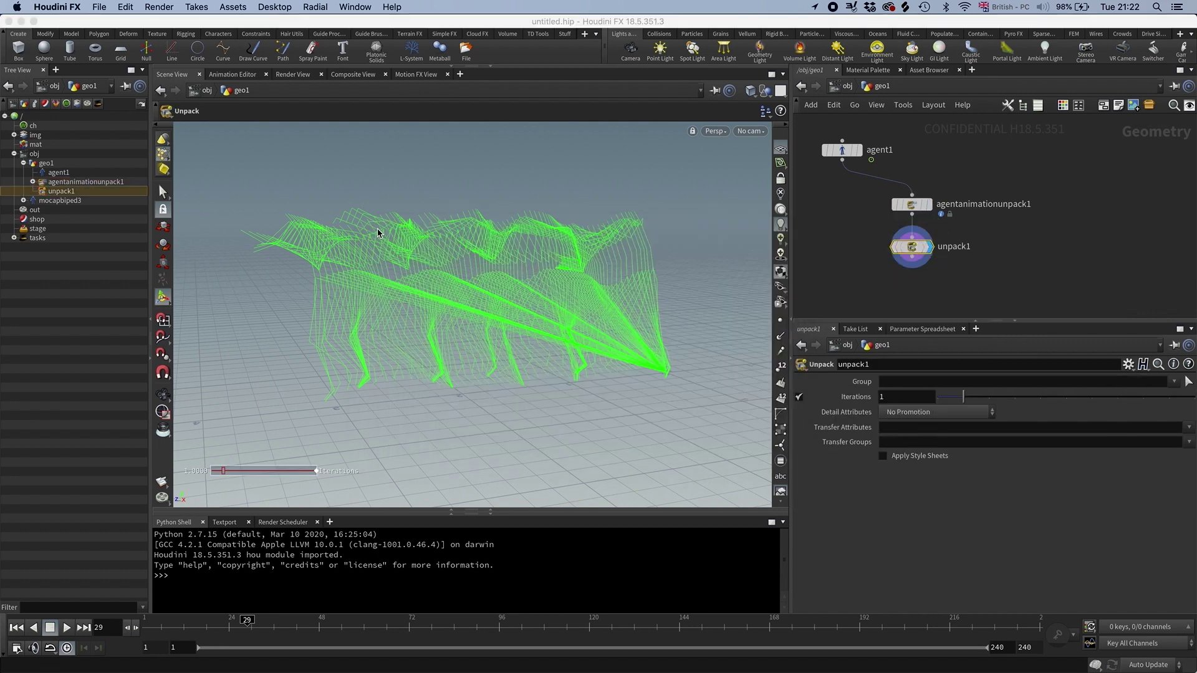
right_click(893, 244)
click(942, 317)
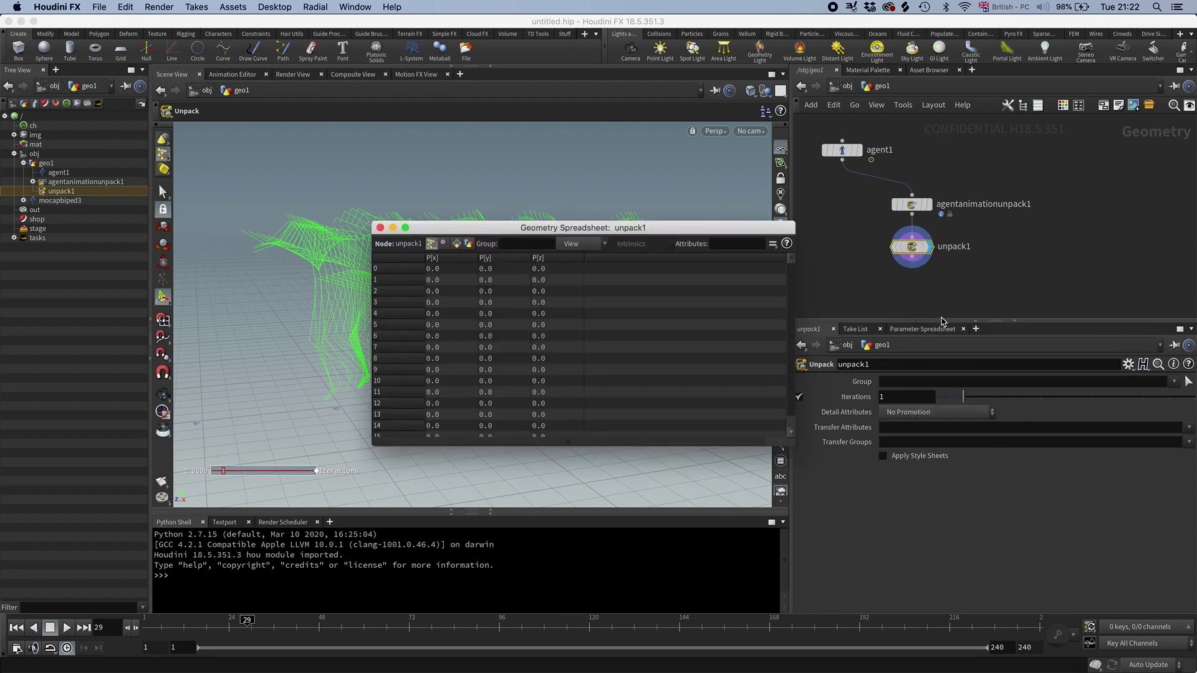
drag(791, 267, 800, 238)
click(885, 397)
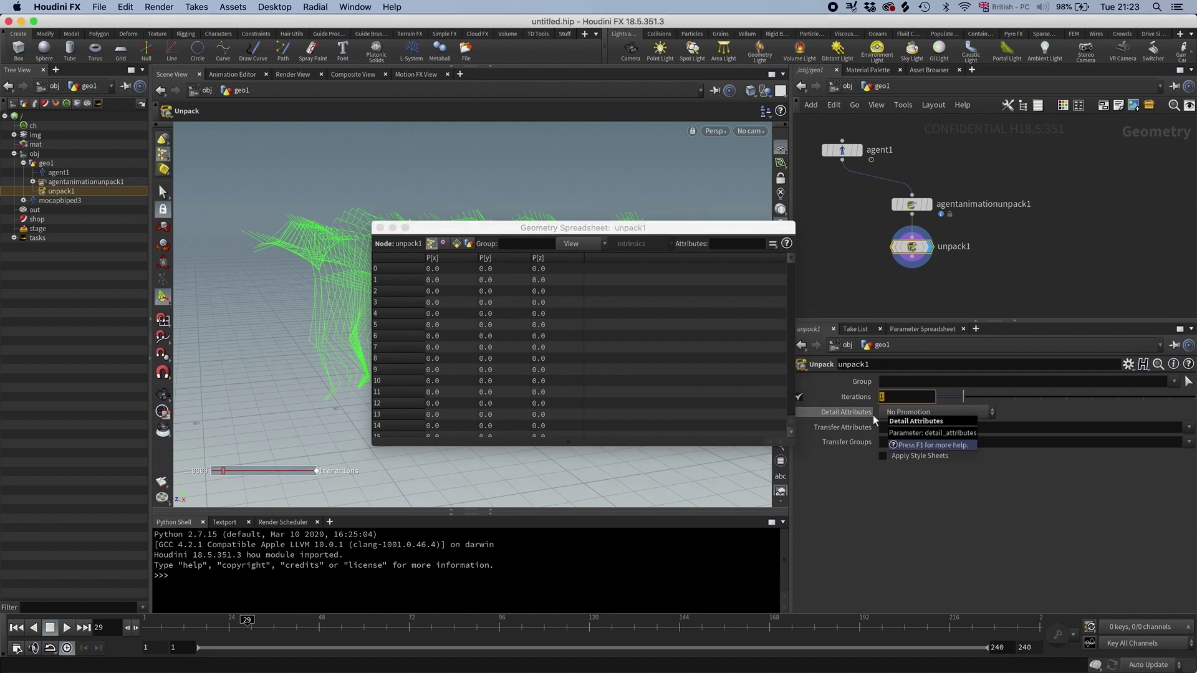
key(Return)
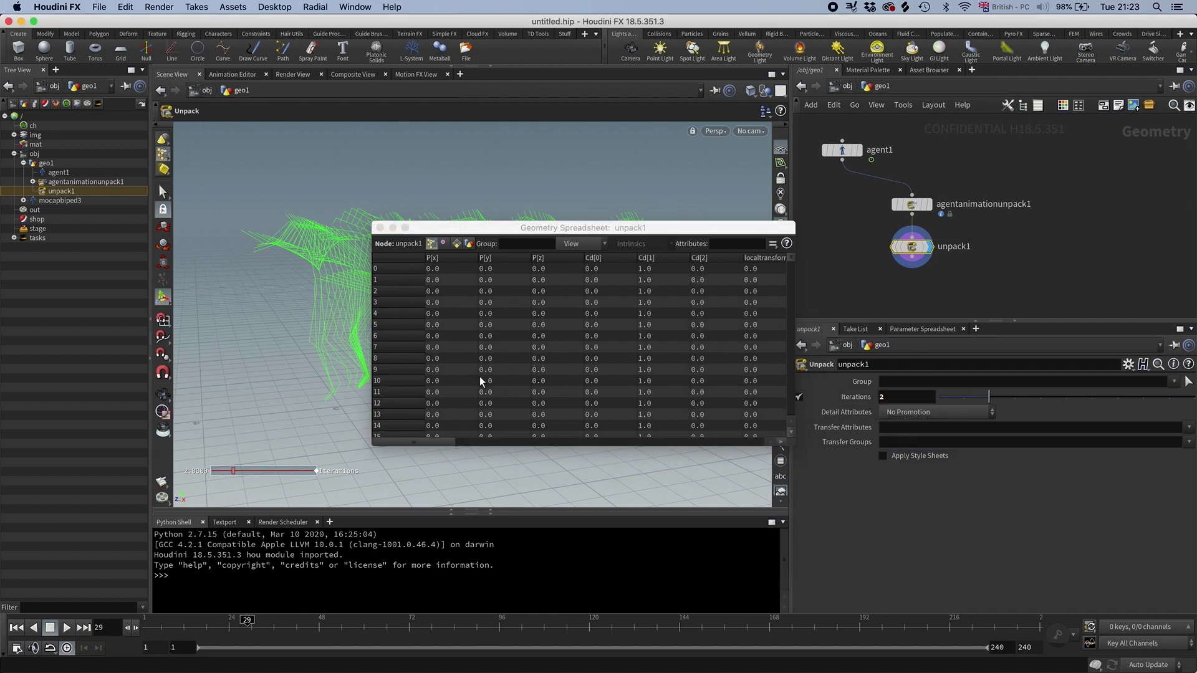
- Examine the unpacked vertices and the points' name and transform attributes in the geometry spreadsheet, widening the name column, and close it
drag(424, 443, 429, 443)
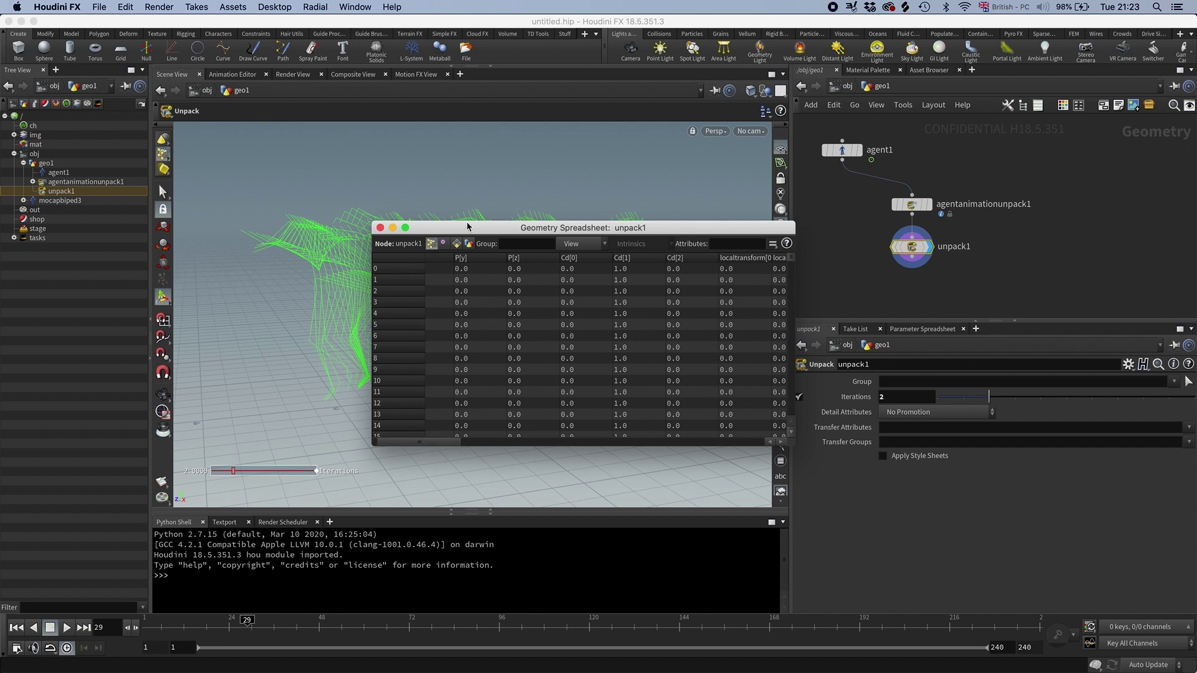
click(444, 243)
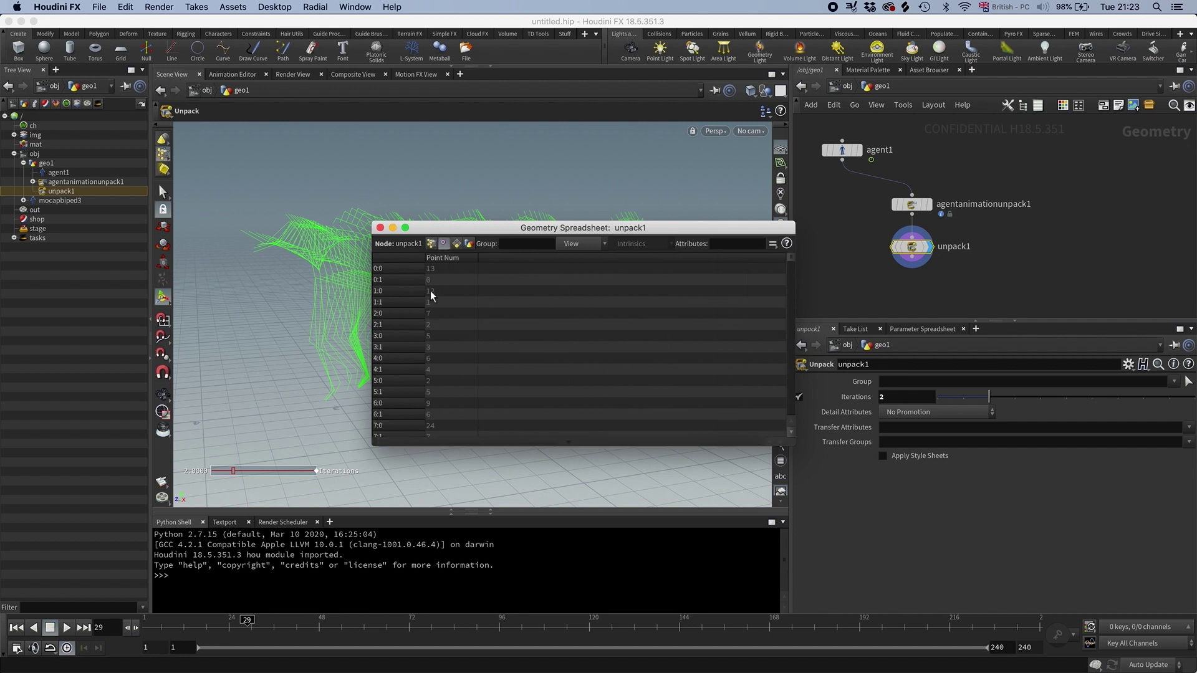
click(431, 244)
drag(421, 442, 667, 441)
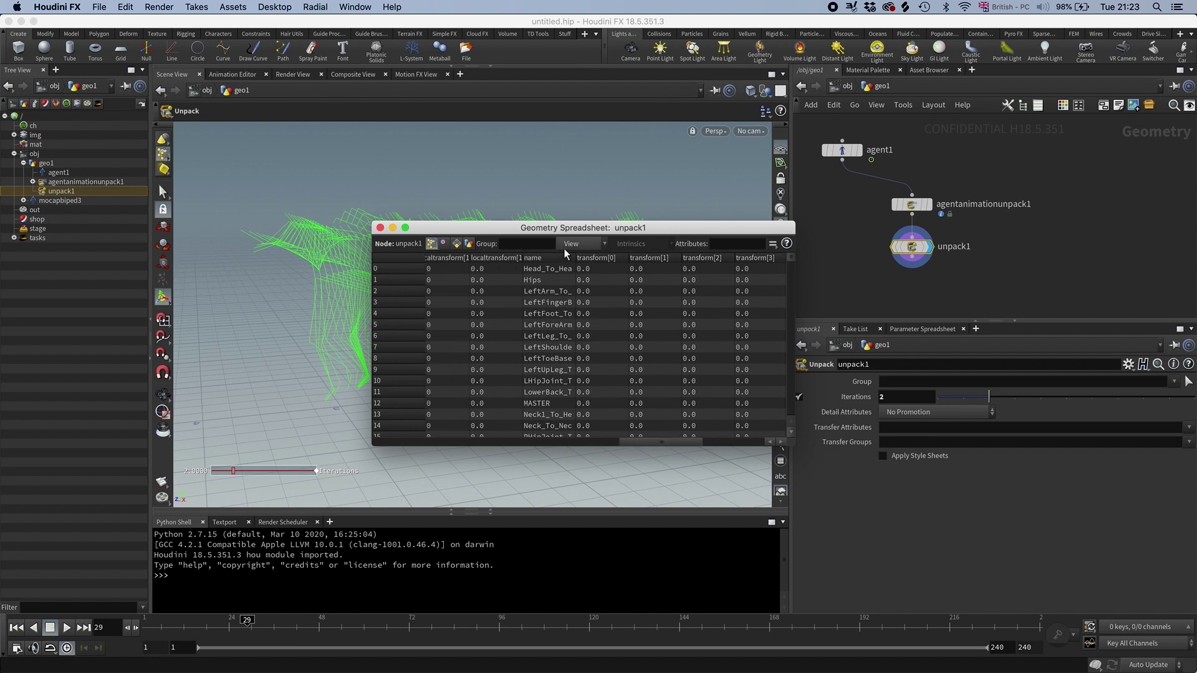
drag(575, 257, 620, 257)
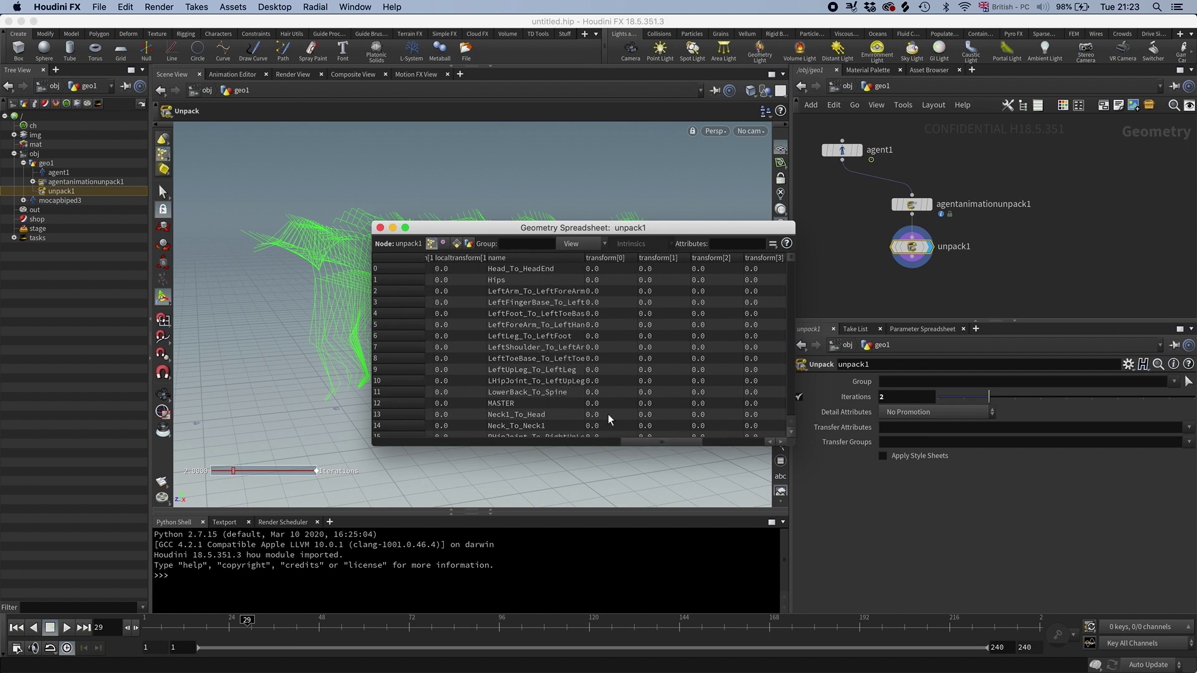
drag(649, 443, 684, 447)
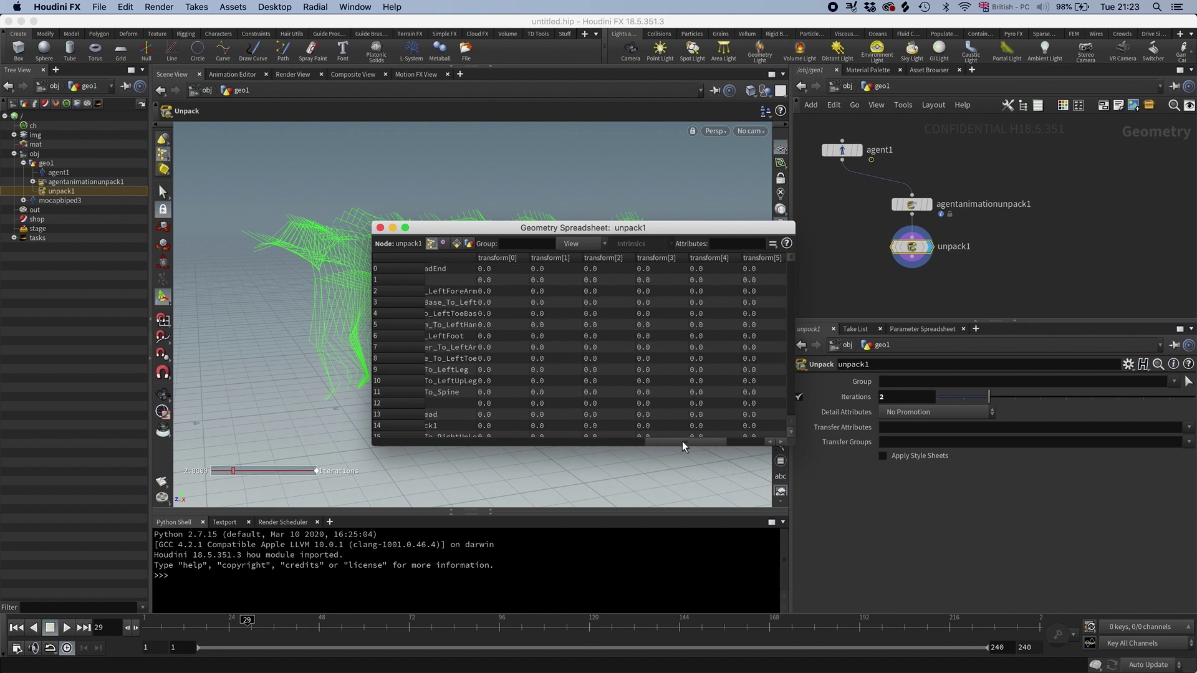
click(380, 229)
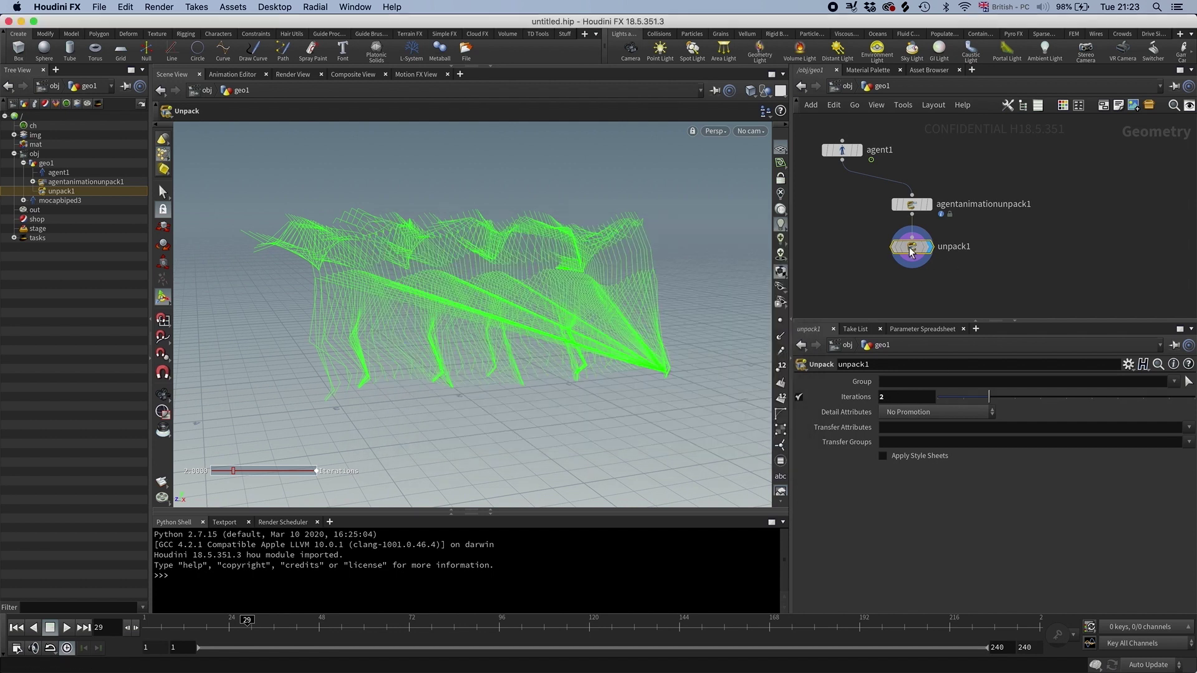
- Delete the Unpack node and add a displayed Agent Clip node fed by agent1 and agentanimationunpack1
key(Delete)
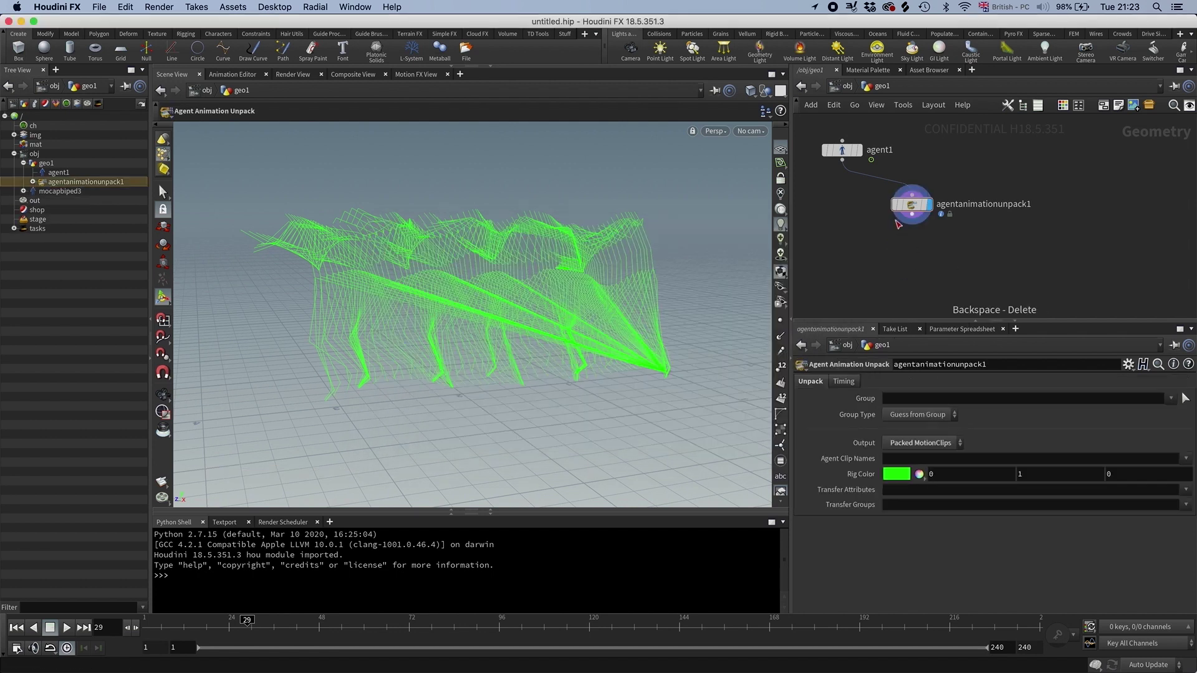
key(Tab)
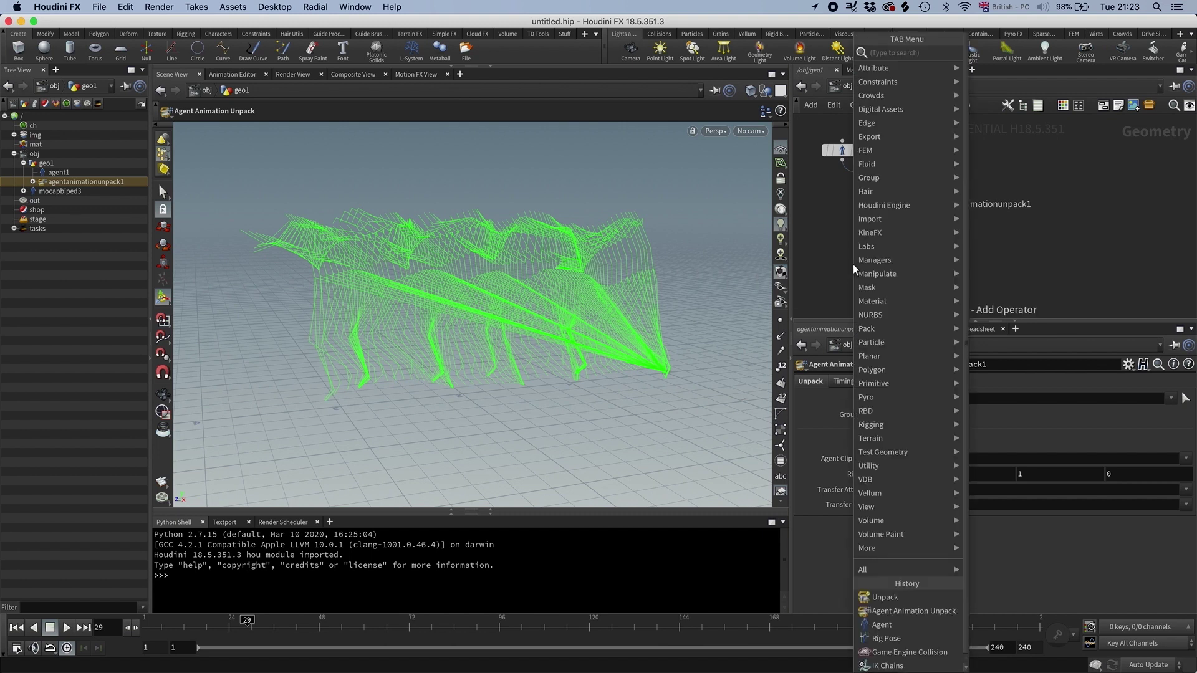
text(agent clip)
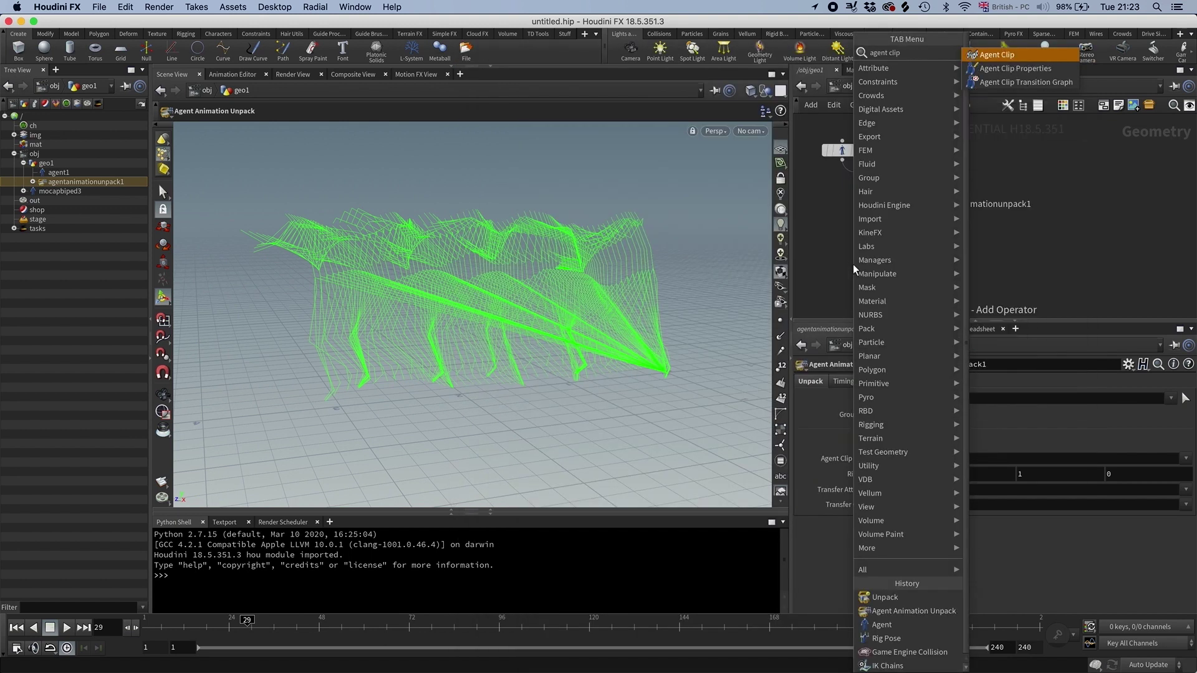
key(Return)
click(848, 277)
drag(842, 161, 863, 266)
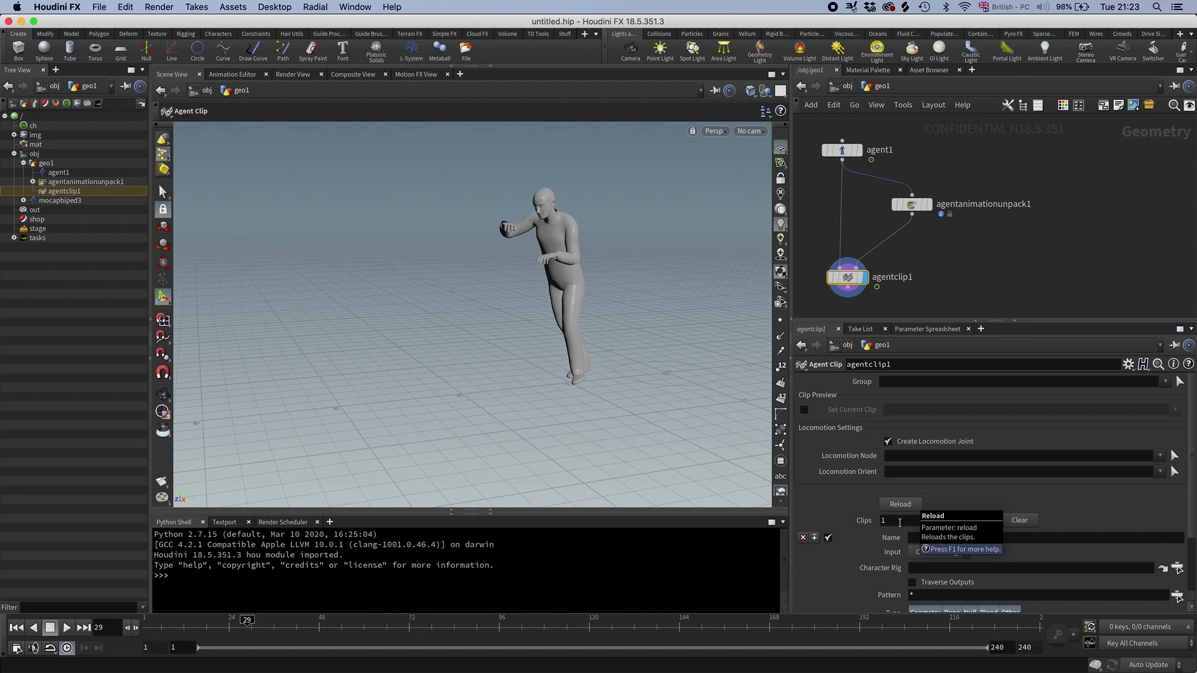
- Set the Agent Clip node's clip Input to MotionClip and the Agent Animation Unpack node's Output to MotionClip
click(927, 552)
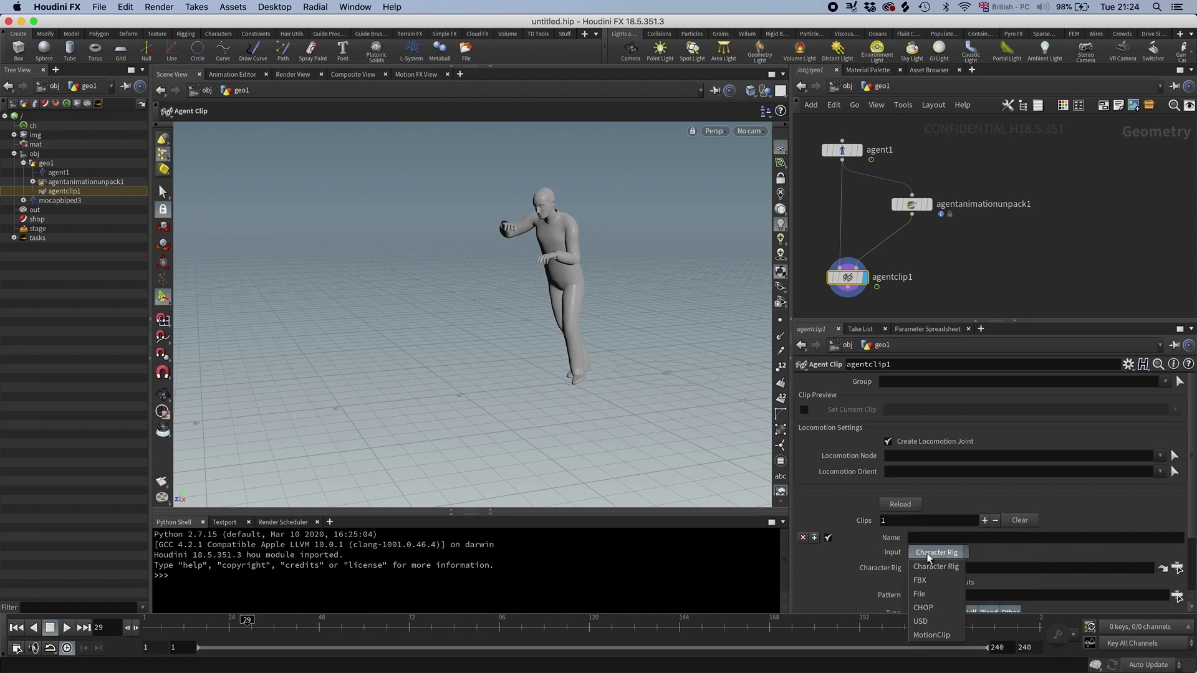
click(939, 634)
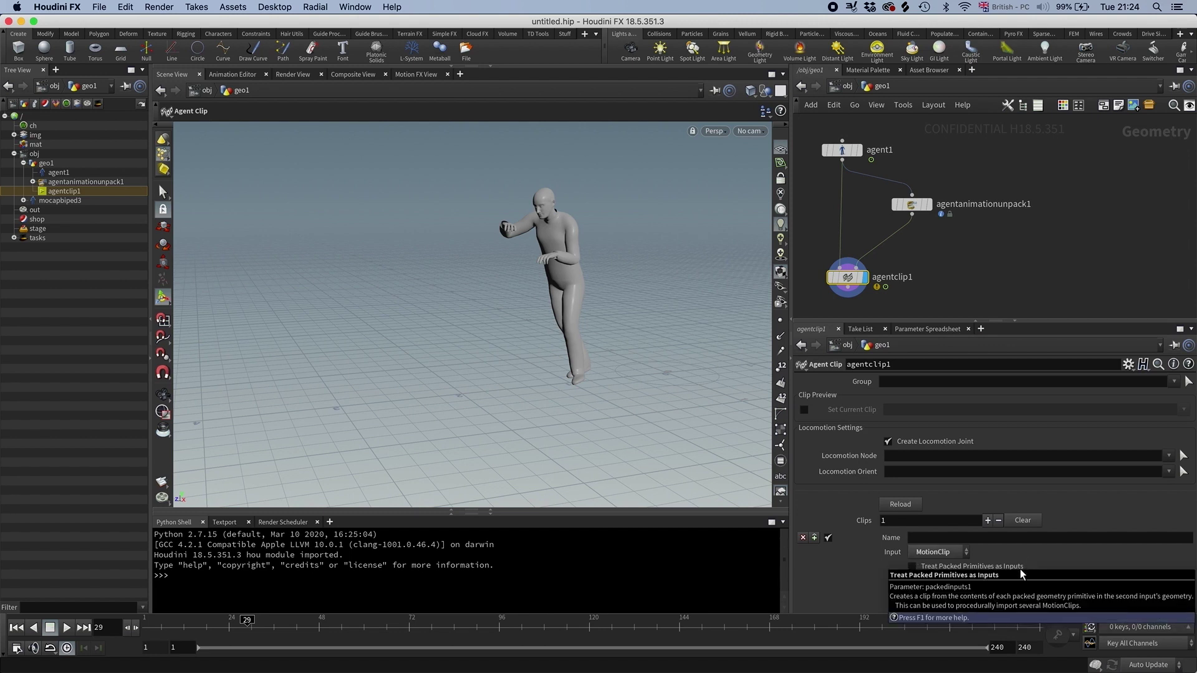
click(913, 205)
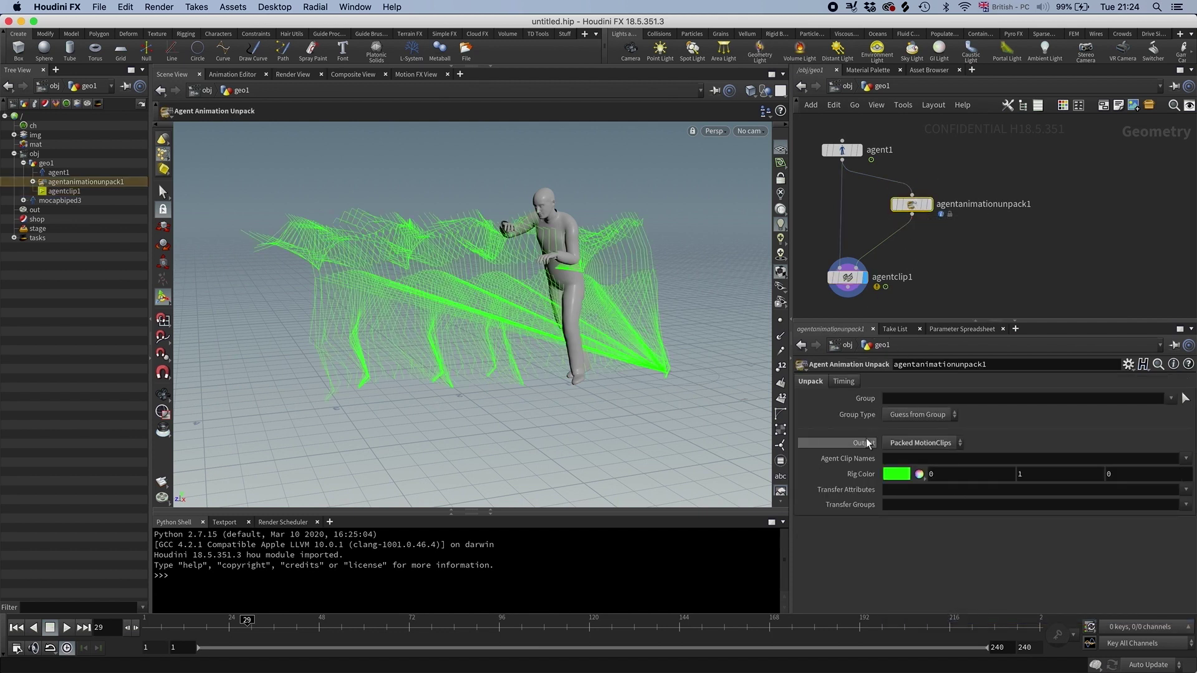
click(917, 445)
click(918, 475)
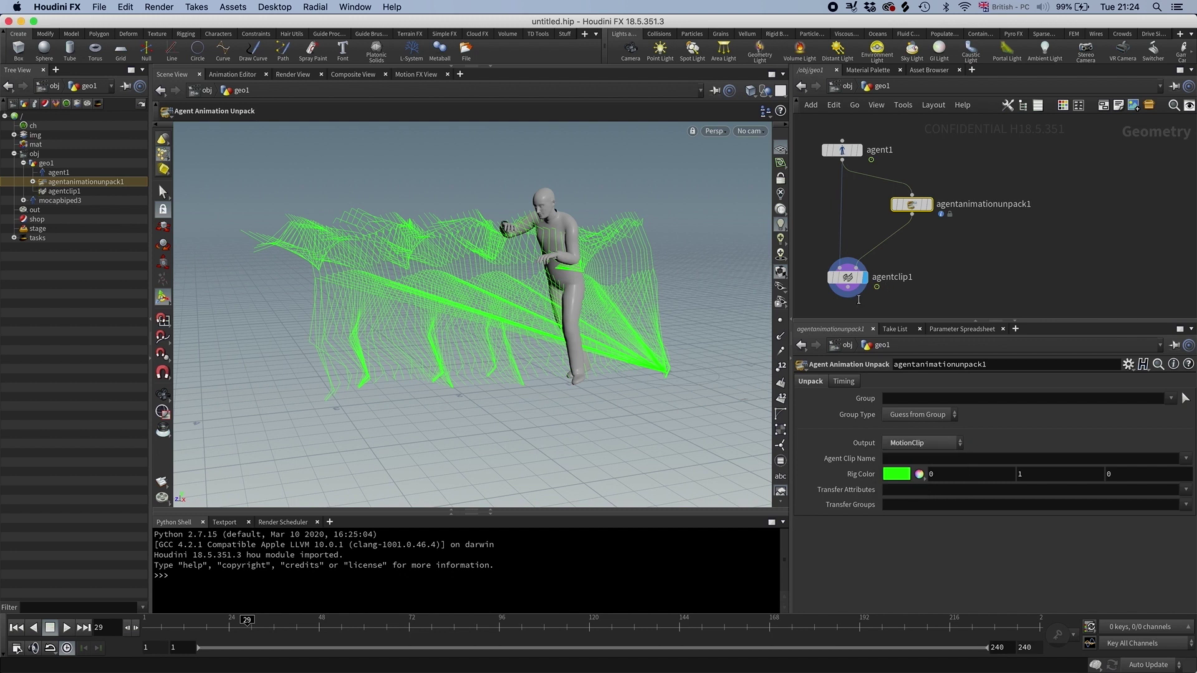
- Name the clip in the Agent Clip node "updated"
click(854, 282)
click(925, 537)
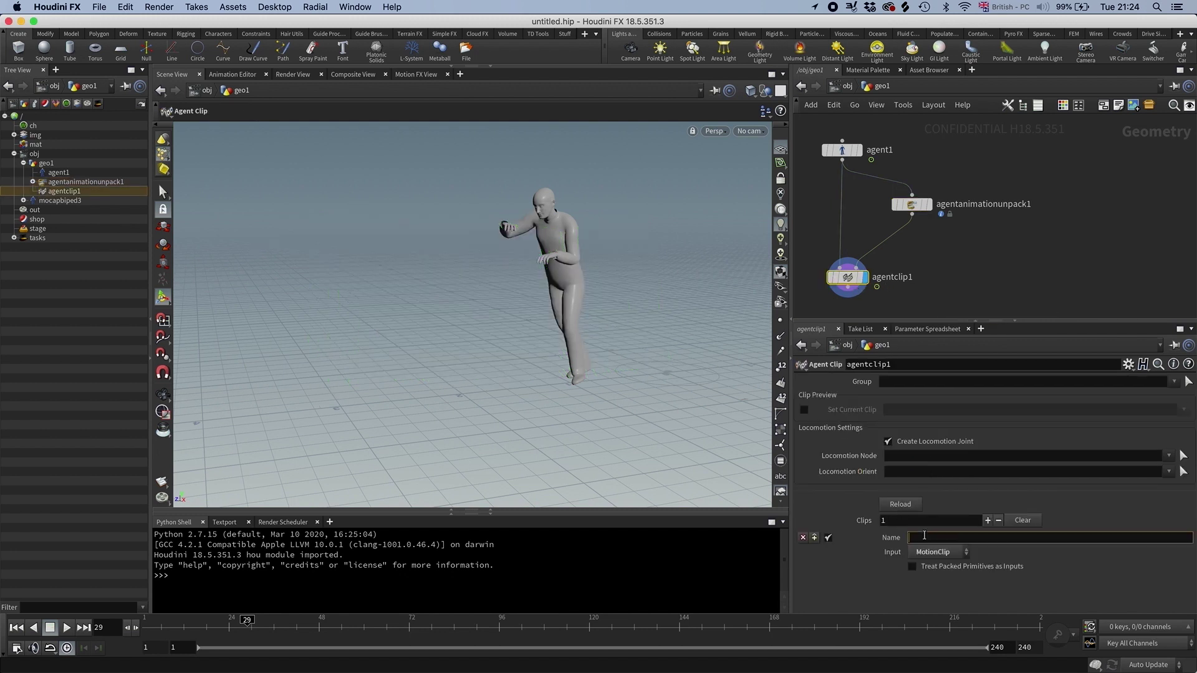
text(updated)
key(Return)
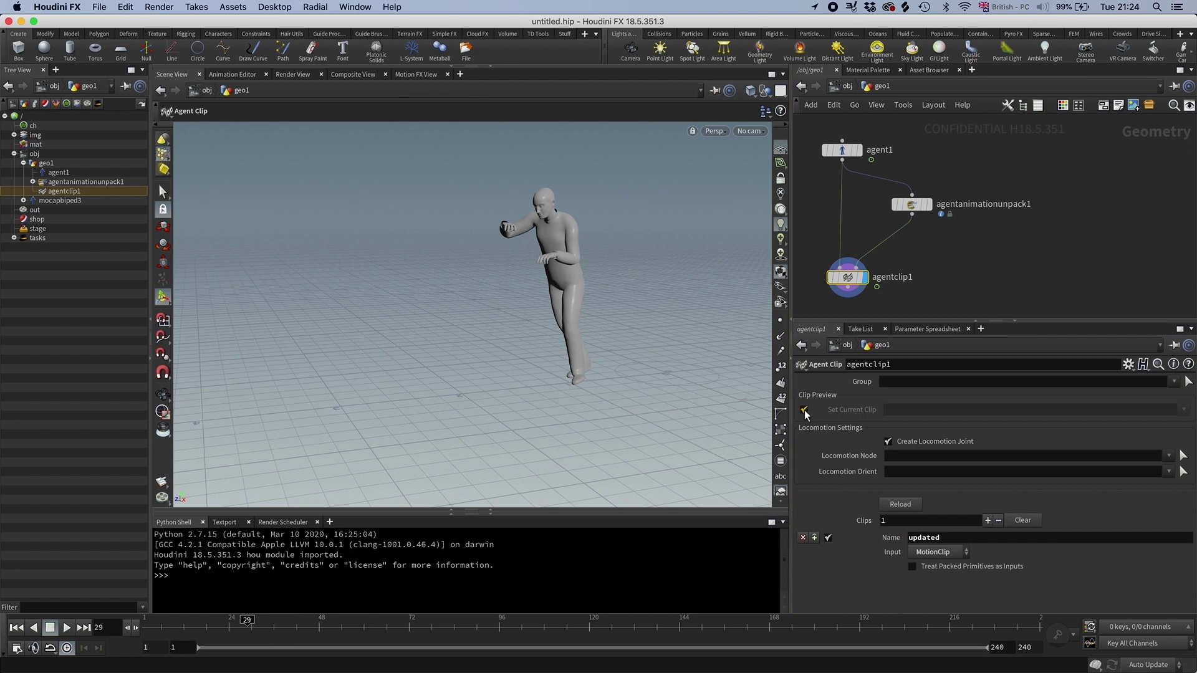
- Enable Set Current Clip on the Agent Clip node, try the walk clip for comparison, and set it to updated
click(804, 410)
click(1184, 409)
click(1170, 424)
click(1184, 409)
click(1163, 438)
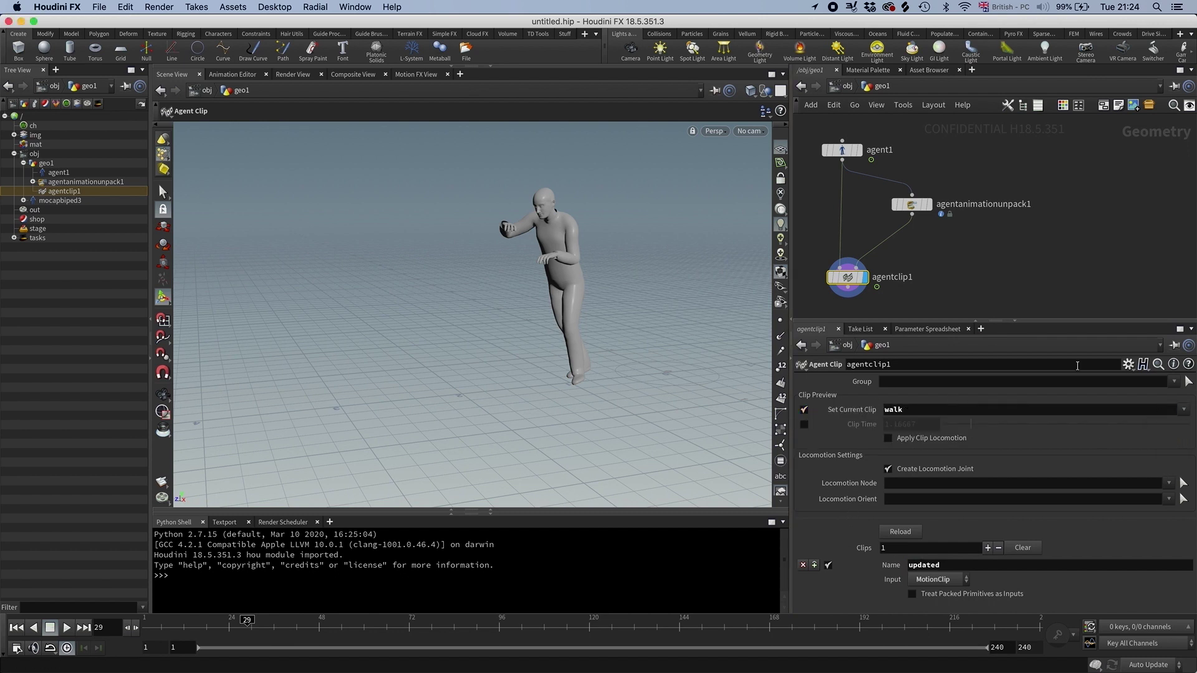
key(Escape)
right_drag(593, 282, 536, 302)
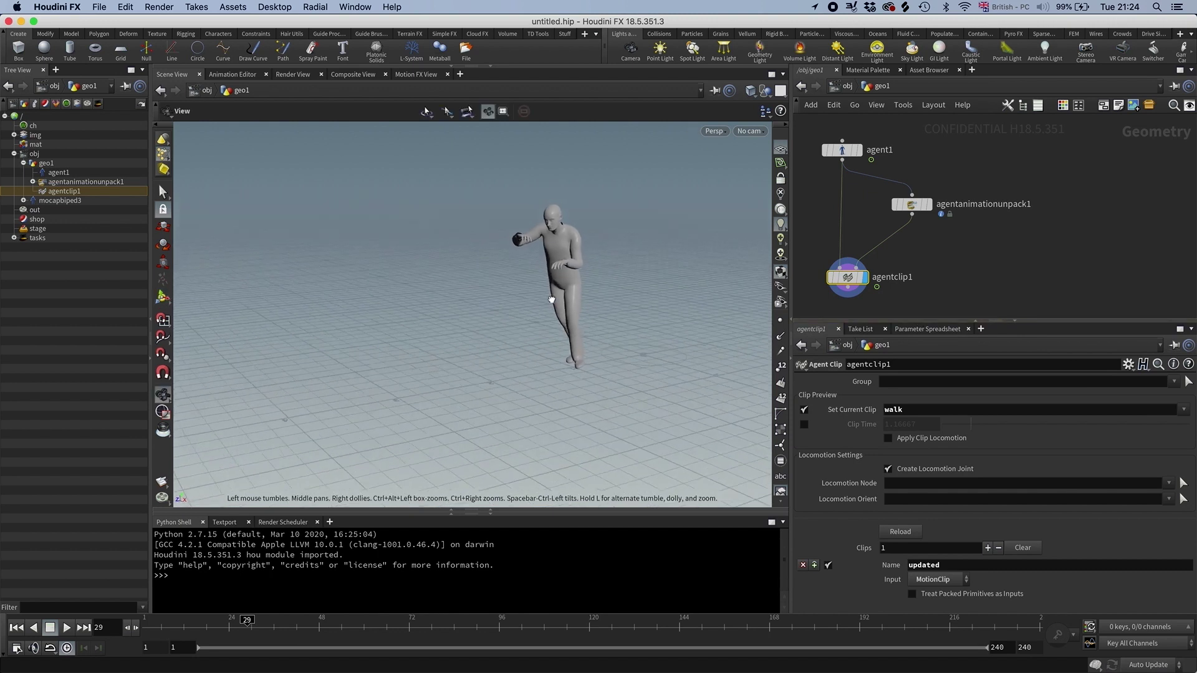
drag(537, 301, 564, 305)
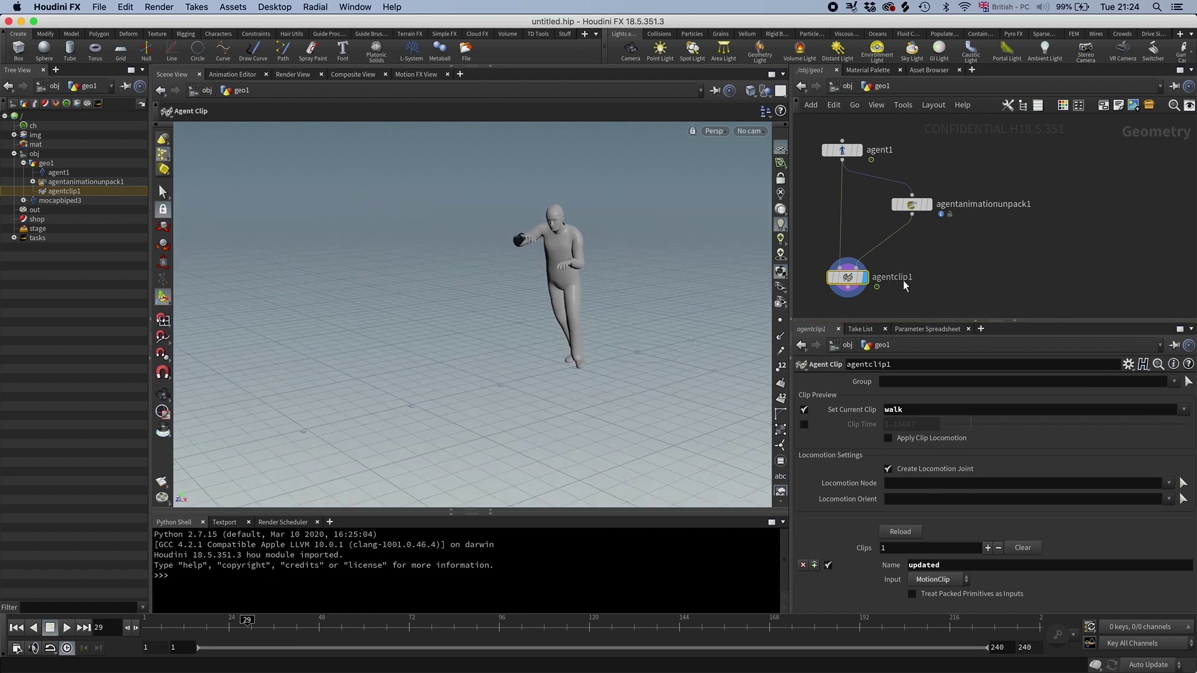
middle_drag(904, 284, 911, 264)
click(1176, 411)
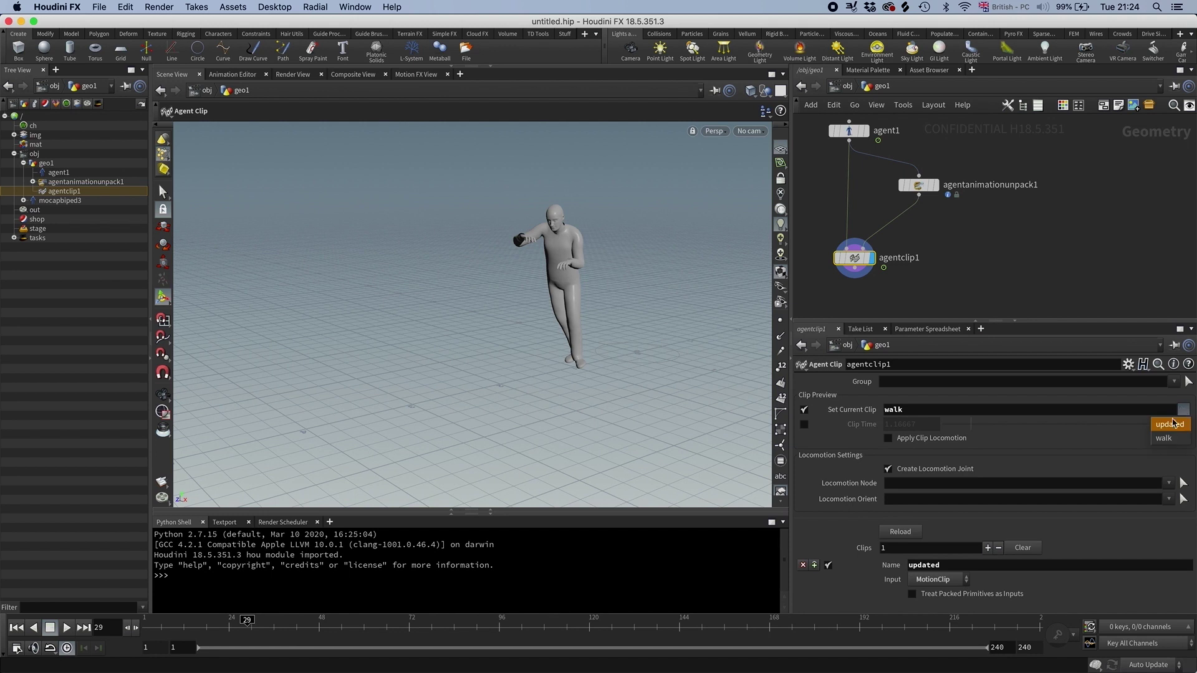
click(1171, 431)
- Insert a MotionClip Retime node between agentanimationunpack1 and agentclip1 and set its Speed to 0.5
key(Tab)
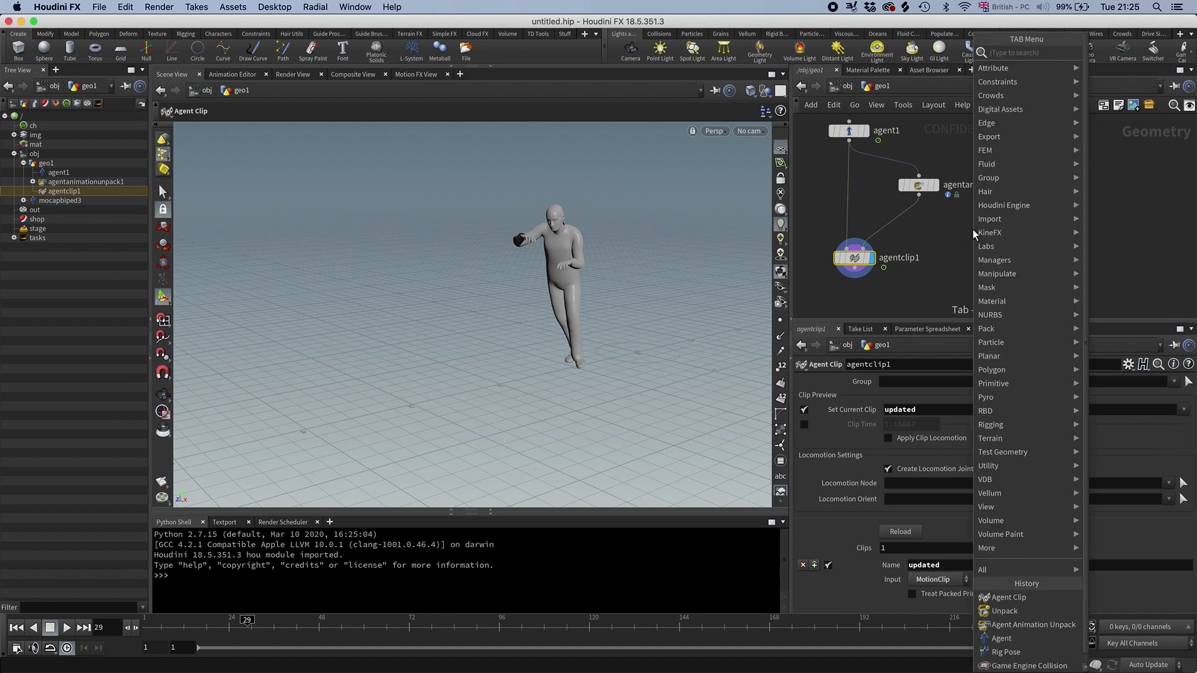
text(retim)
key(Return)
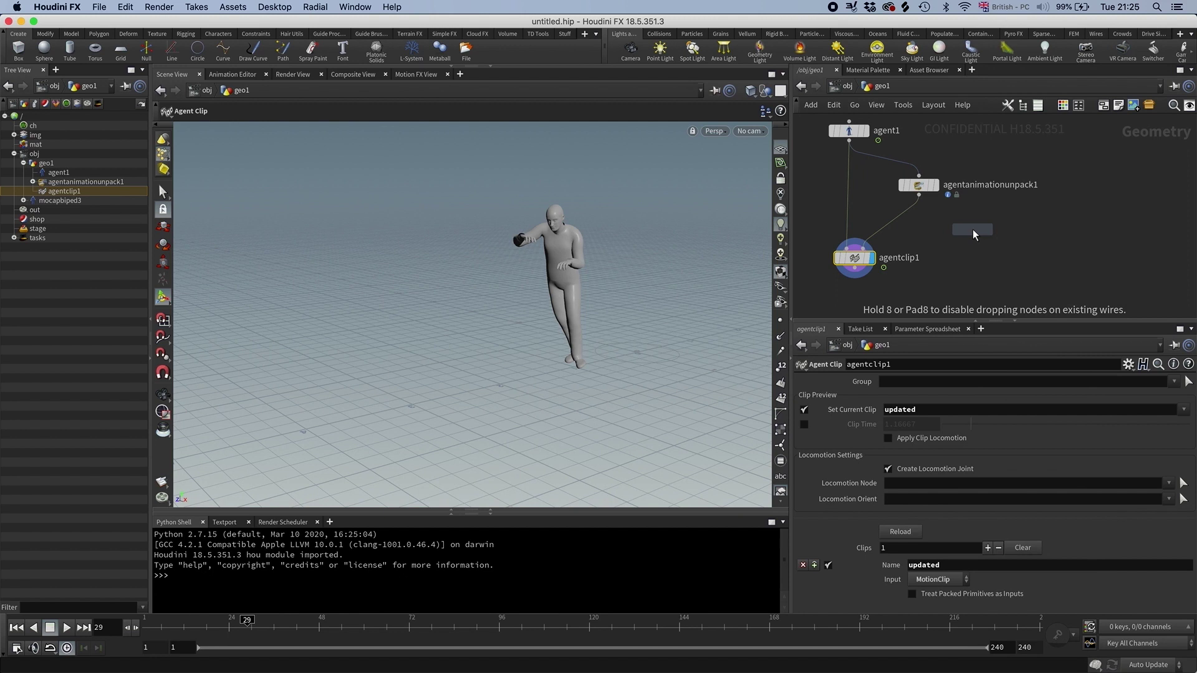
click(896, 221)
drag(903, 221, 929, 239)
click(902, 439)
text(0.5)
key(Return)
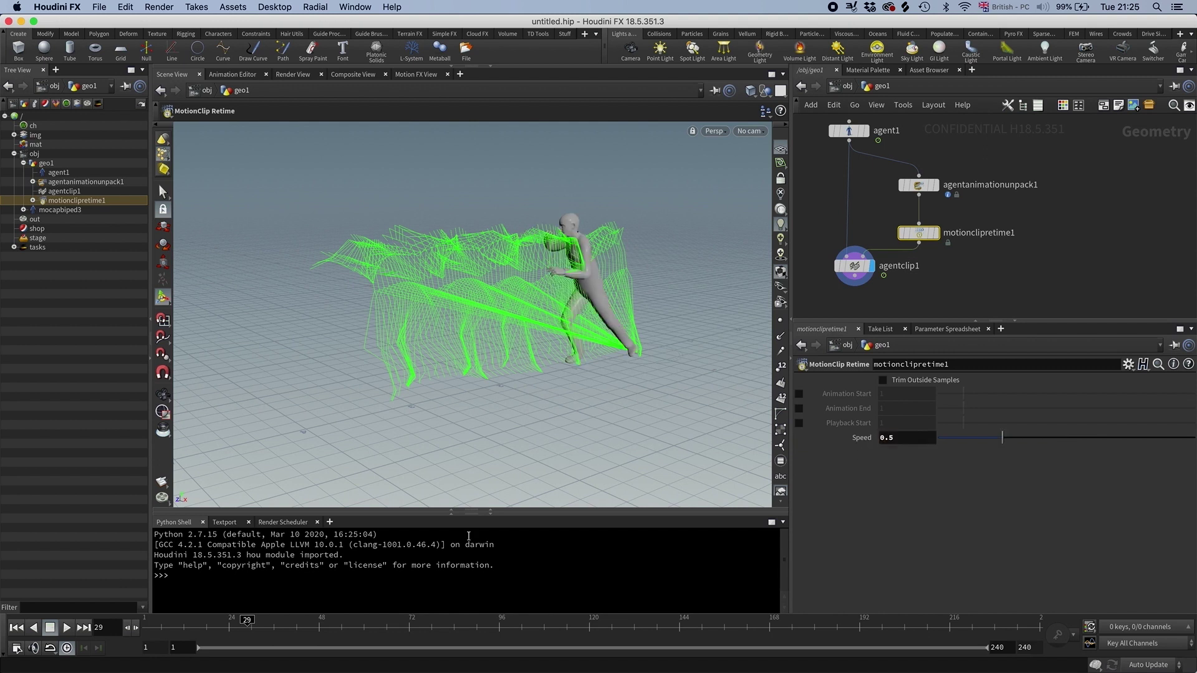
- Preview the retimed clip's playback and enable the MotionClip Retime node's Animation Start with a value of 1.87
click(67, 628)
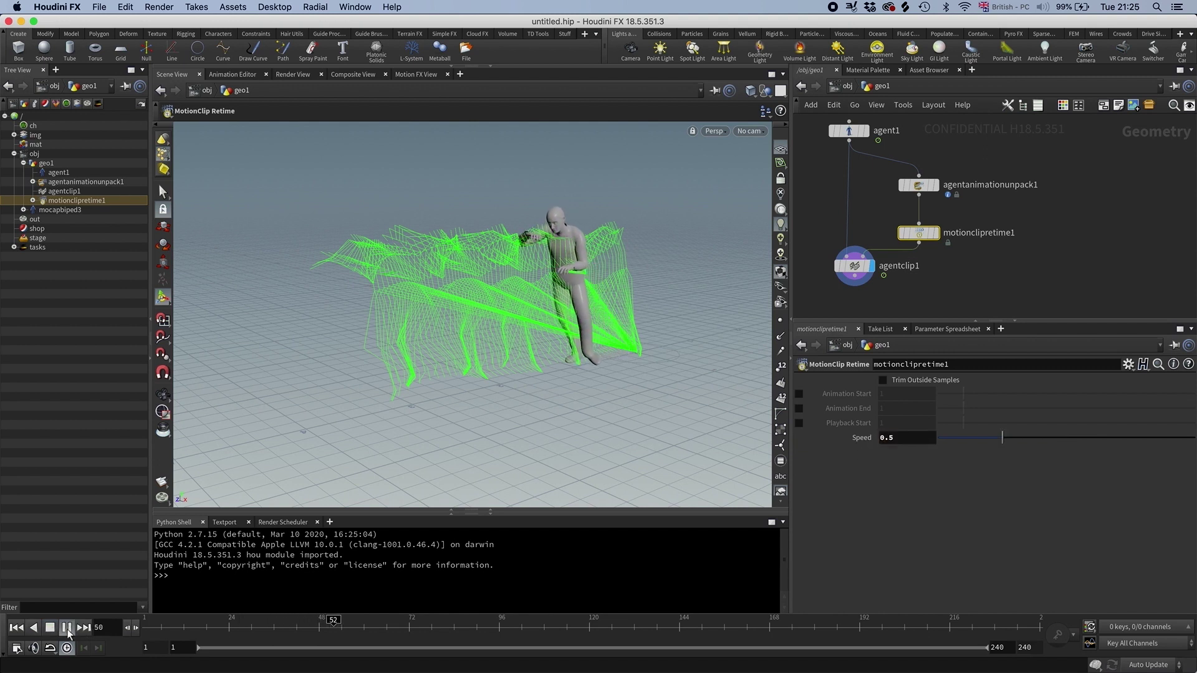
drag(187, 632, 144, 630)
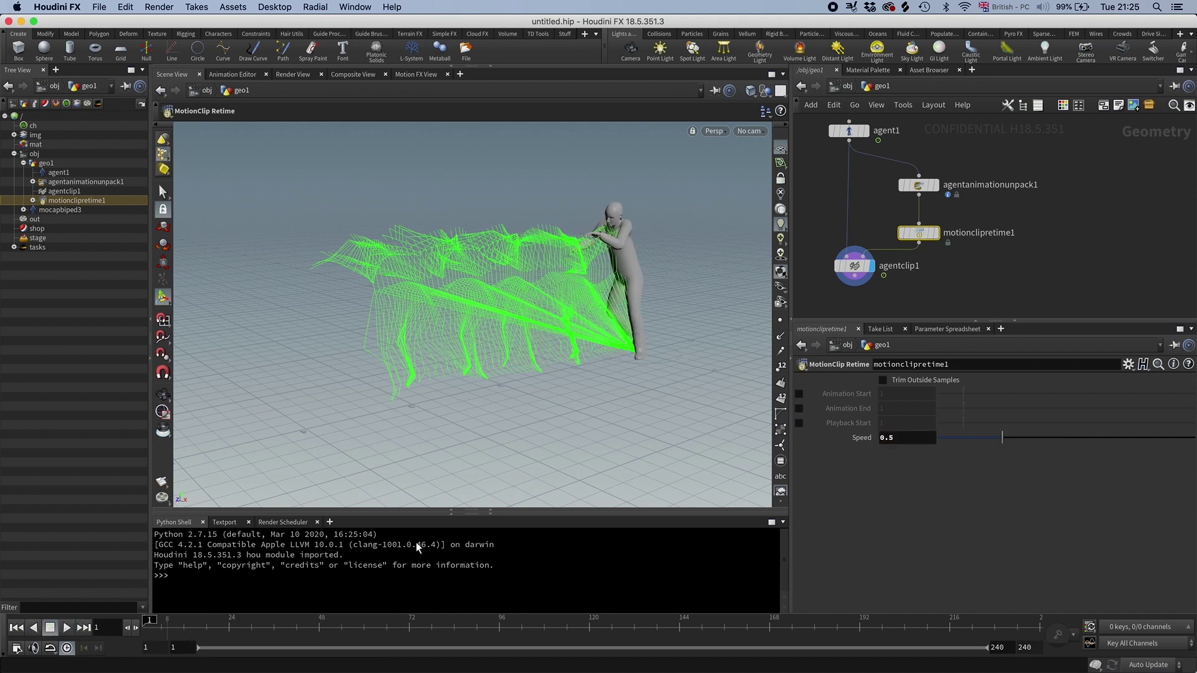
click(800, 393)
mouse_move(963, 394)
mouse_down()
mouse_move(1041, 383)
mouse_move(979, 398)
mouse_up()
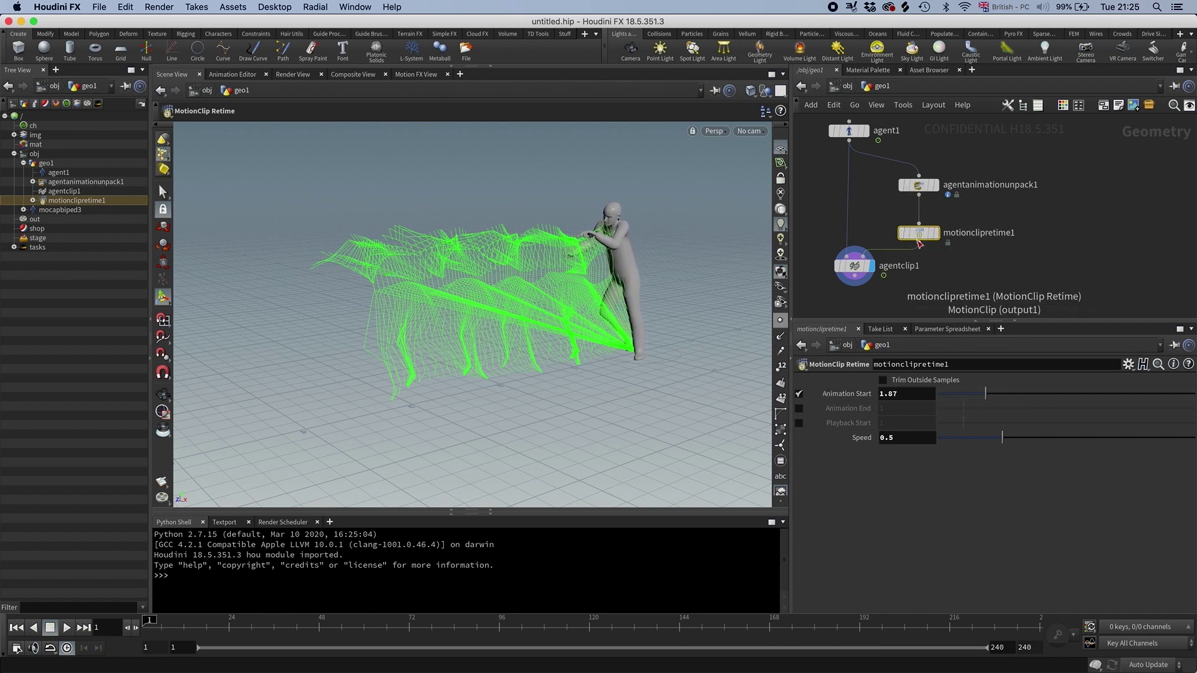
- Replace the MotionClip Retime node with a displayed MotionClip Pose Delete node fed by agentanimationunpack1
key(BackSpace)
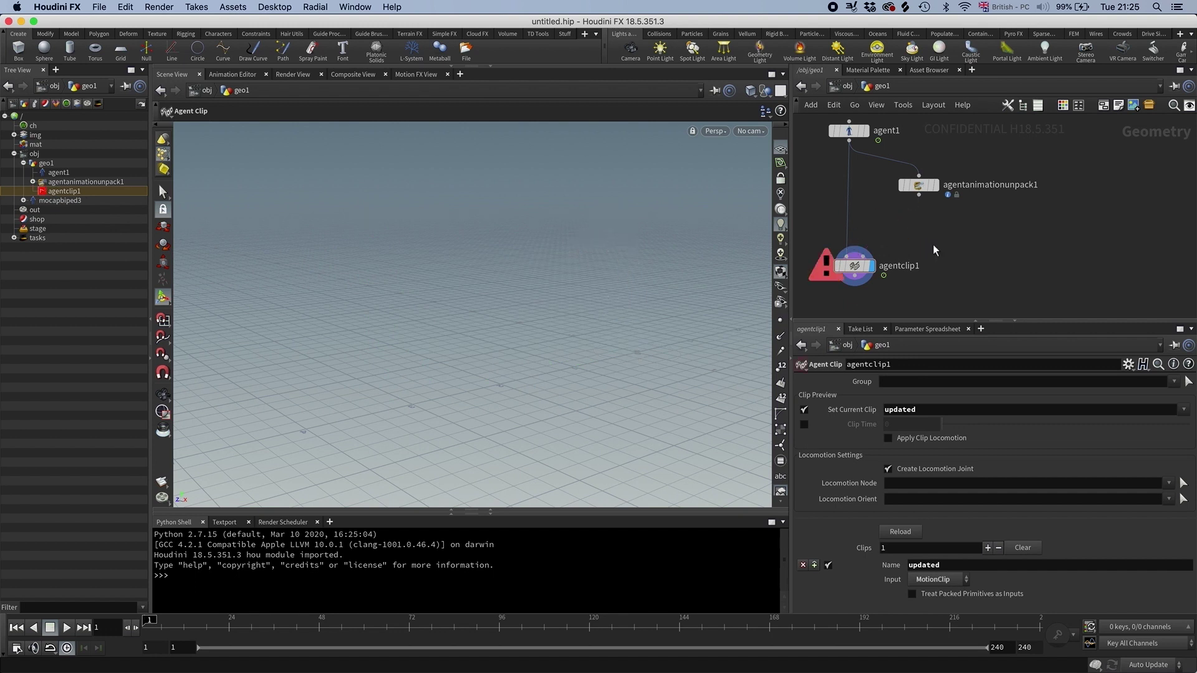
key(Tab)
text(delet)
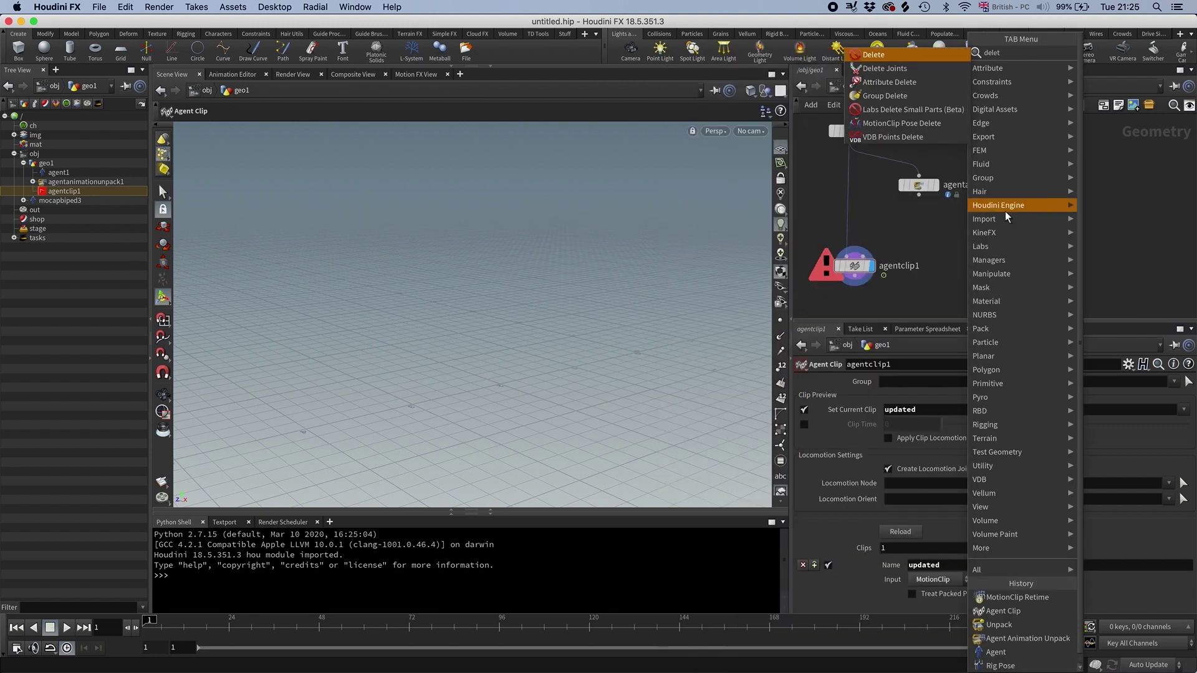
click(925, 127)
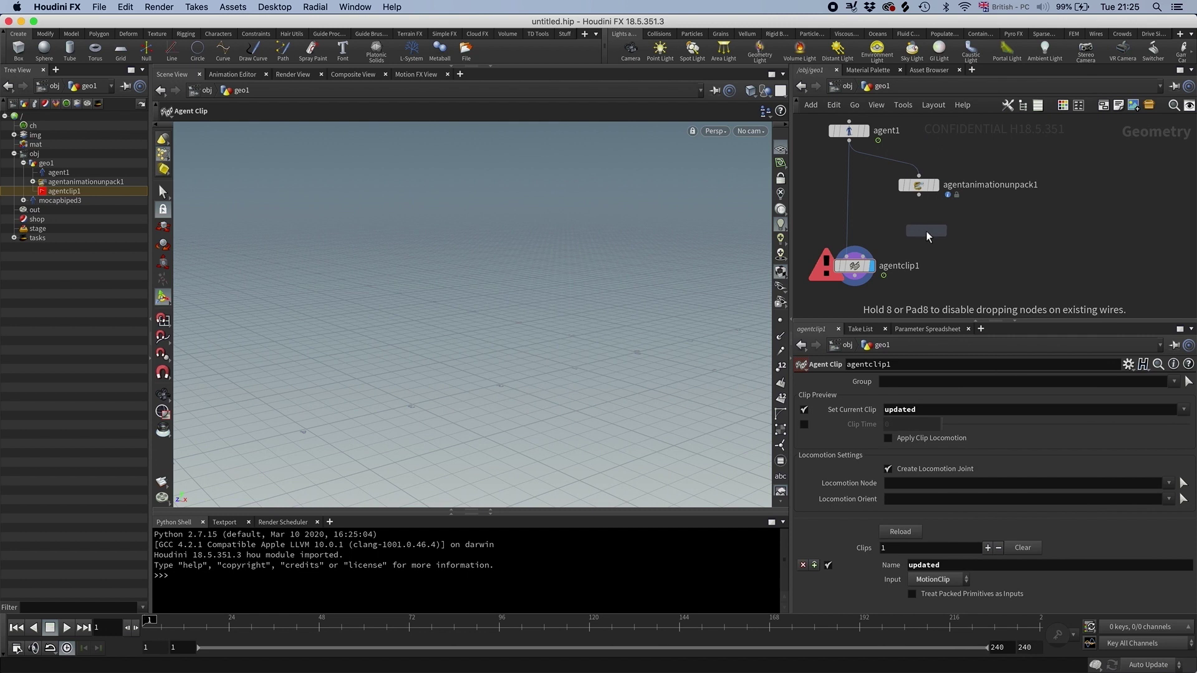
click(927, 230)
click(920, 195)
click(928, 232)
drag(925, 234, 919, 232)
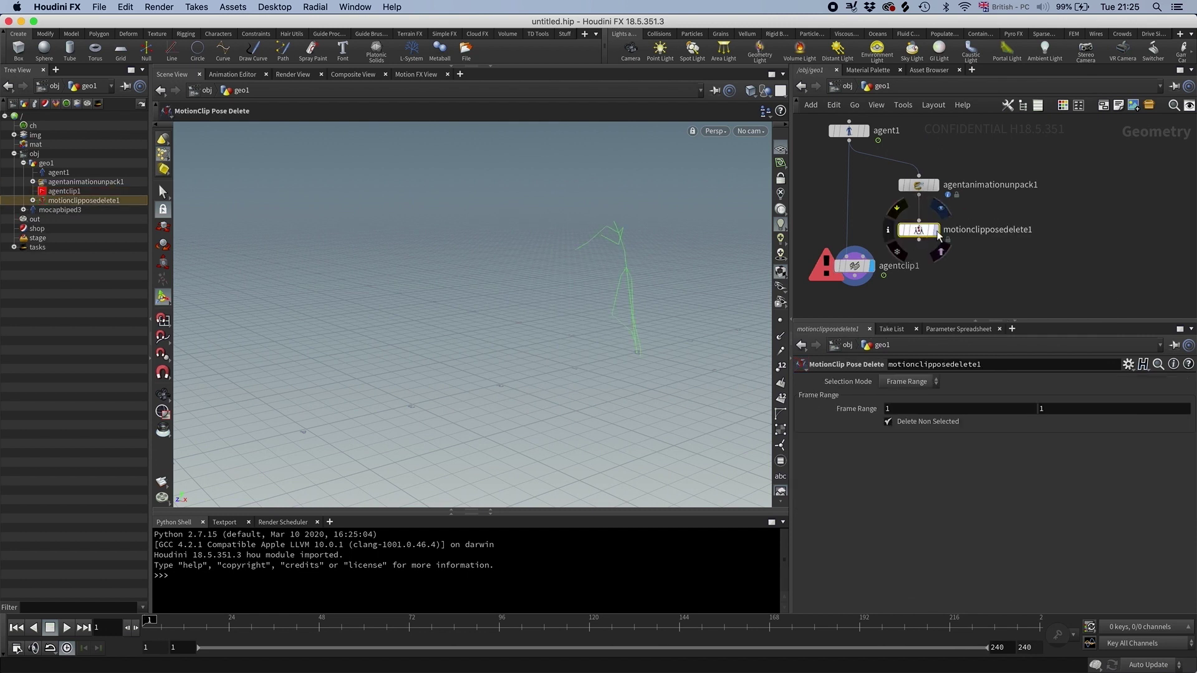
click(936, 232)
- Set the MotionClip Pose Delete node's Frame Range to 20–40 and turn off Delete Non Selected
click(893, 411)
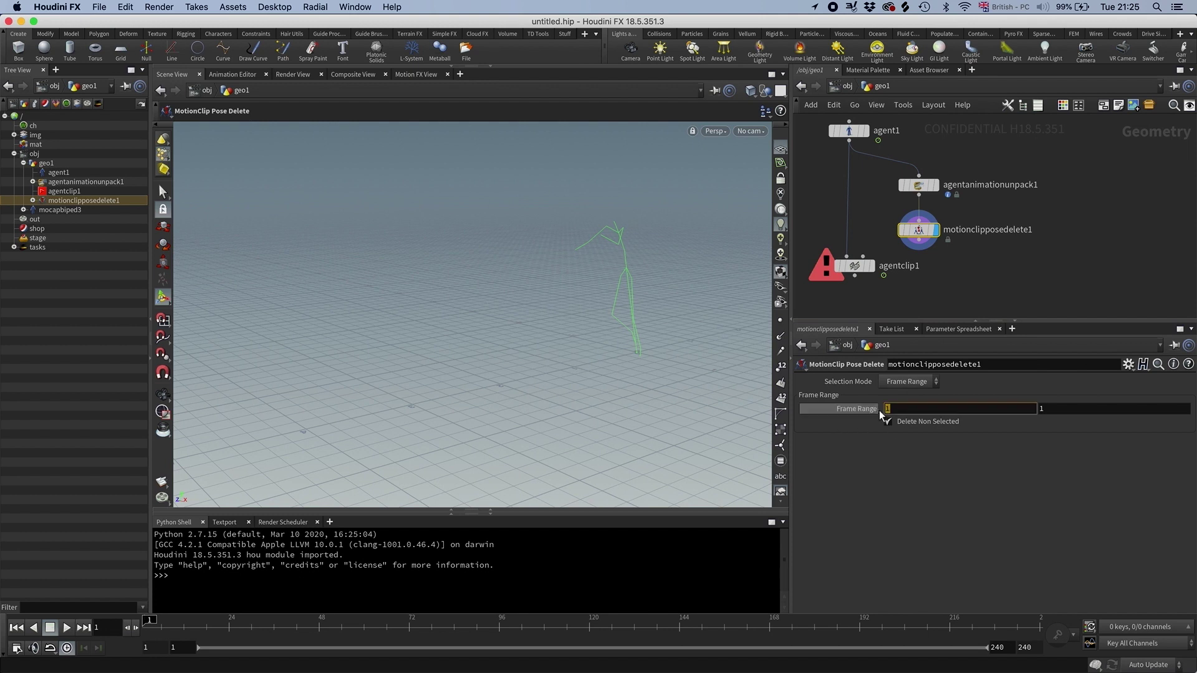
text(20)
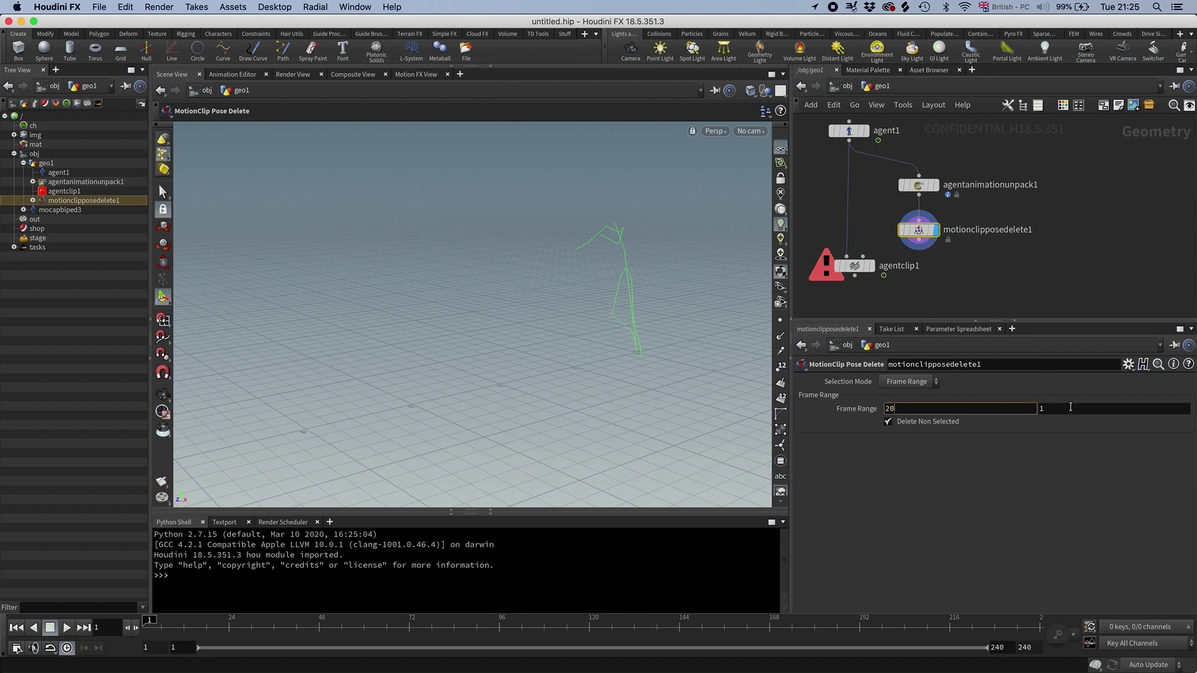
key(Tab)
text(40)
key(Return)
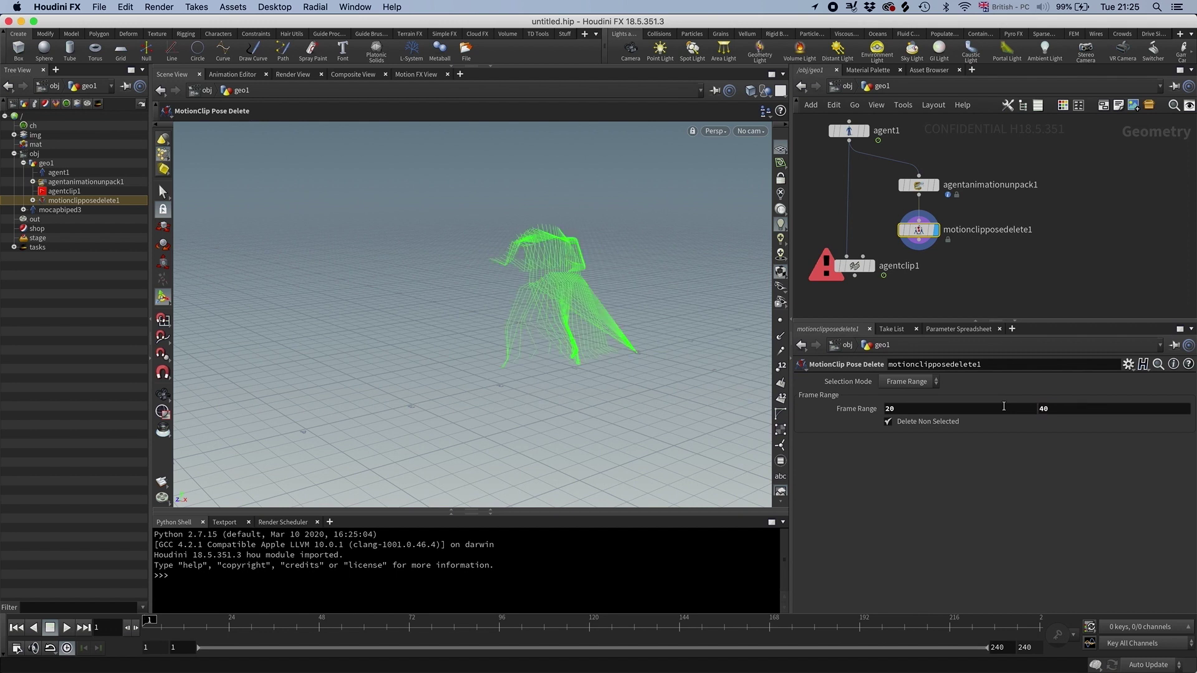
click(888, 422)
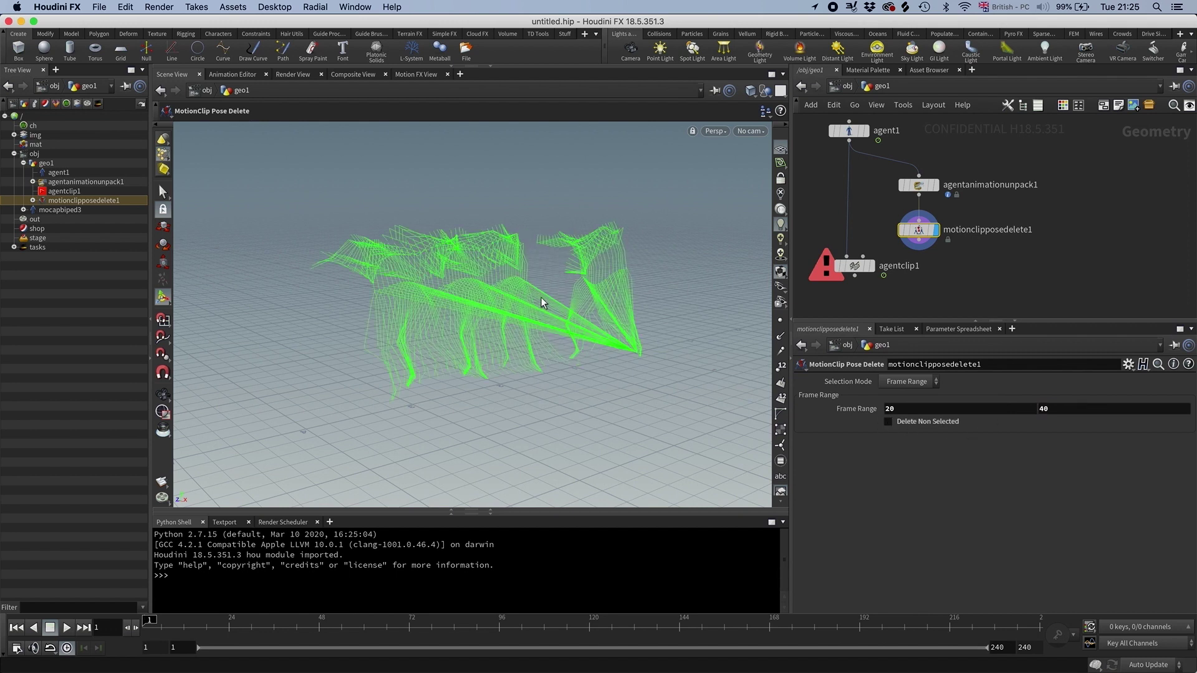
- Feed the MotionClip Pose Delete node into agentclip1's MotionClip input, display agentclip1, and play back the edited animation
drag(863, 256, 919, 245)
click(872, 265)
drag(583, 345, 548, 343)
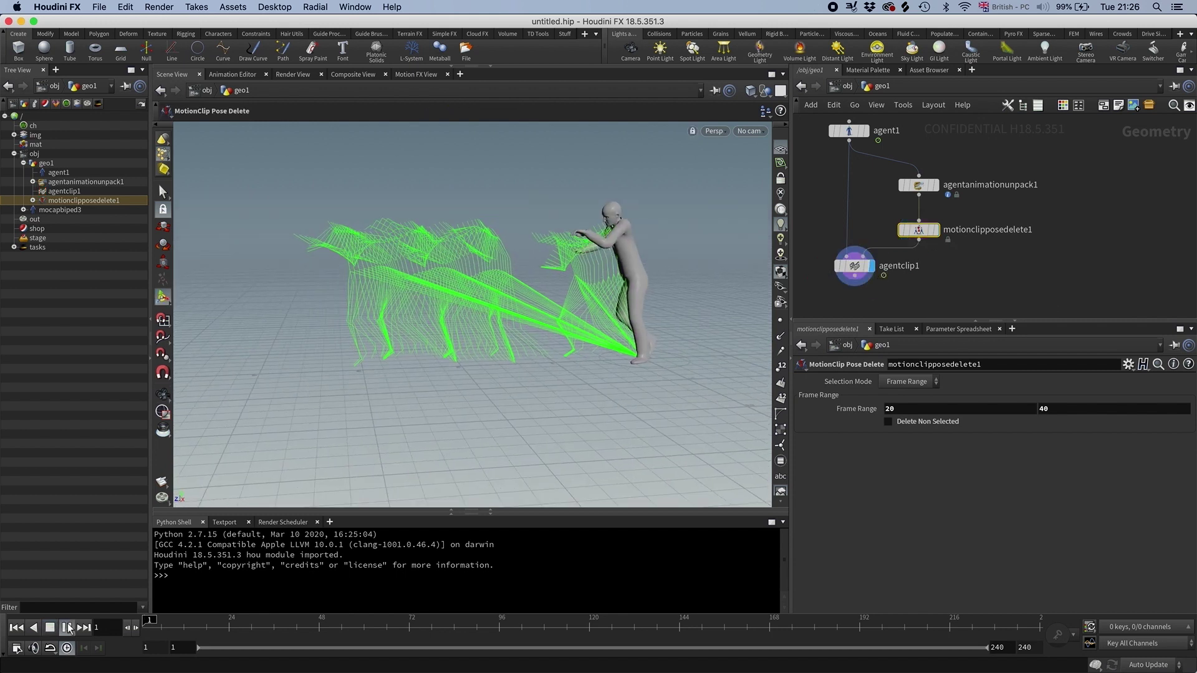
click(69, 628)
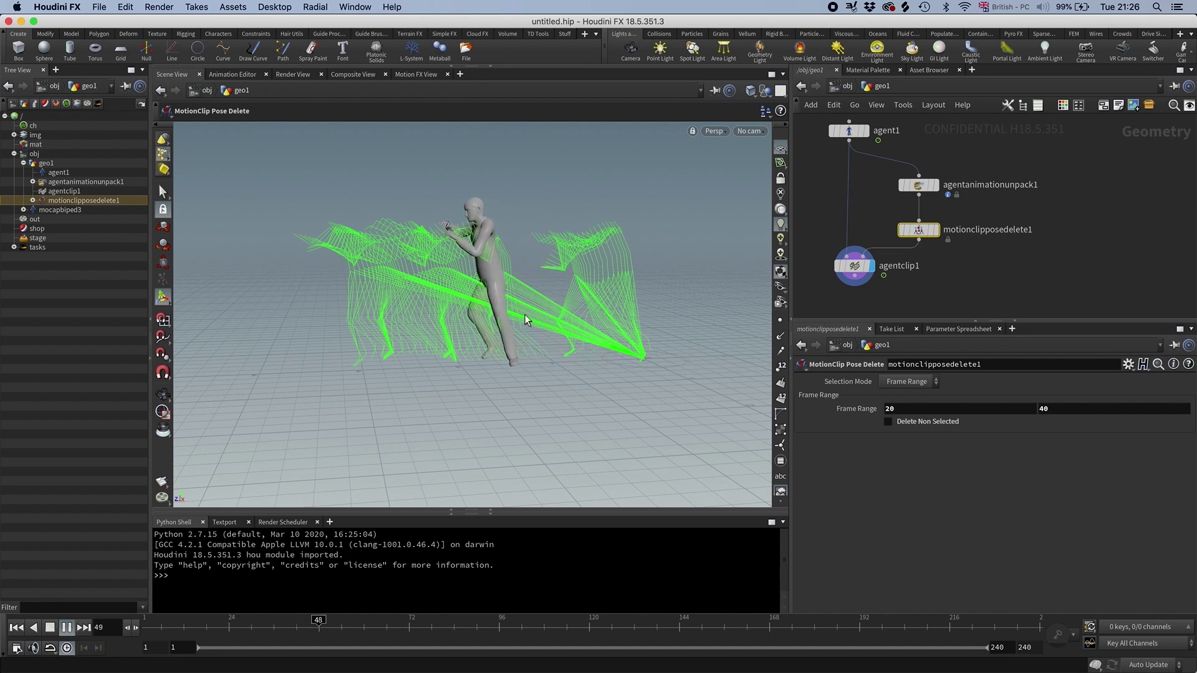
click(298, 630)
drag(220, 622, 147, 620)
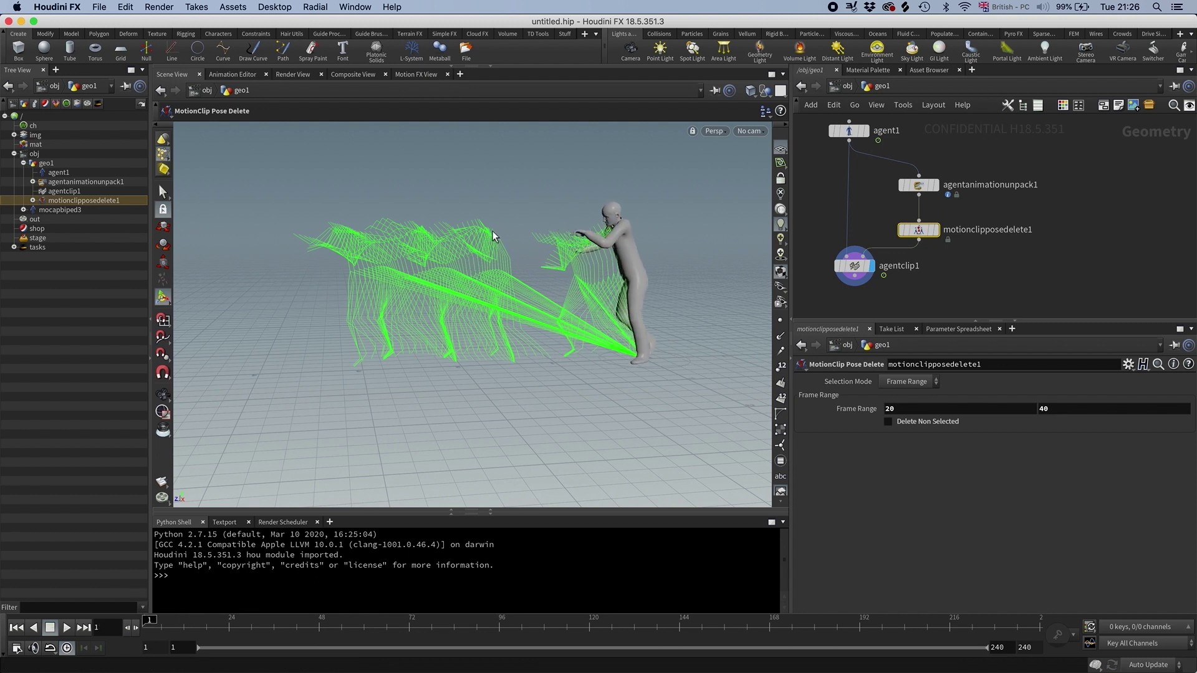
- Delete the MotionClip Pose Delete node and set the Agent Animation Unpack node's Output to Pose
scroll(976, 255, down, 1)
mouse_move(911, 240)
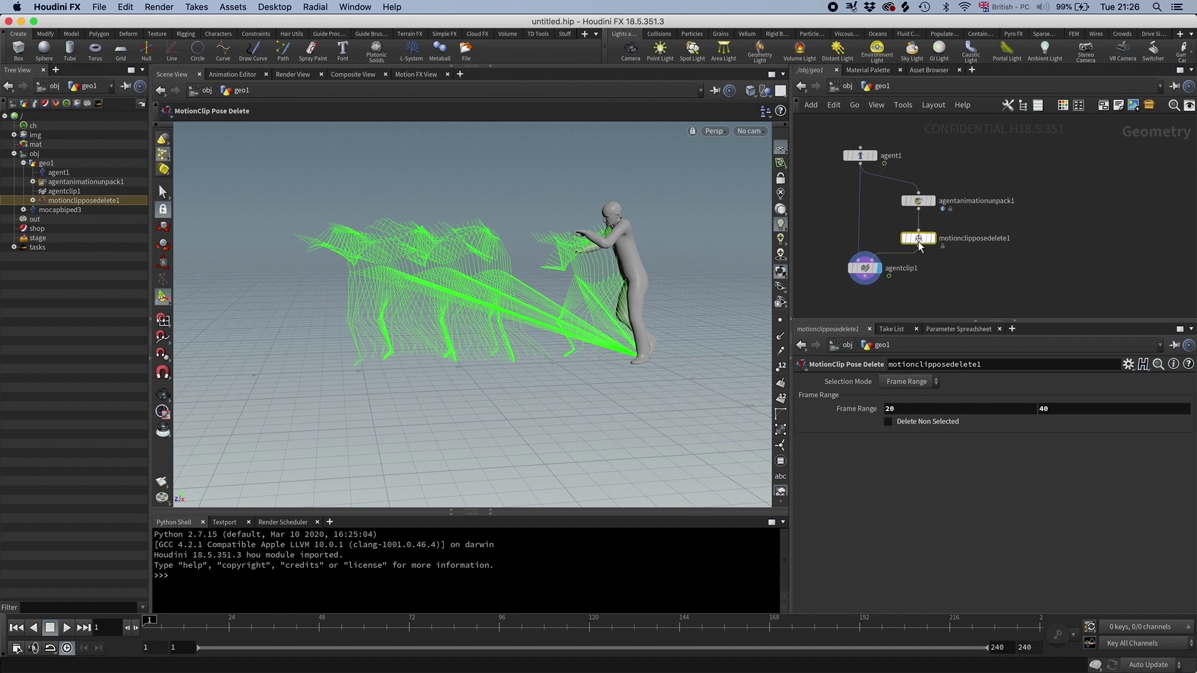
key(y)
drag(897, 248, 909, 260)
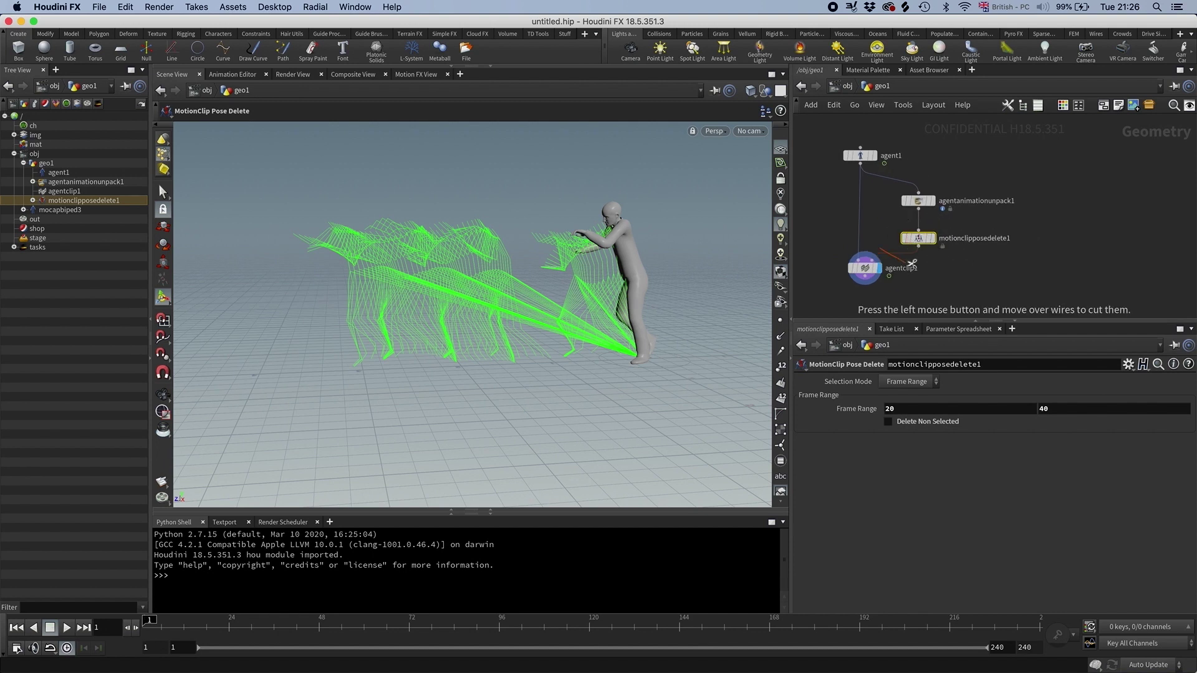
key(Delete)
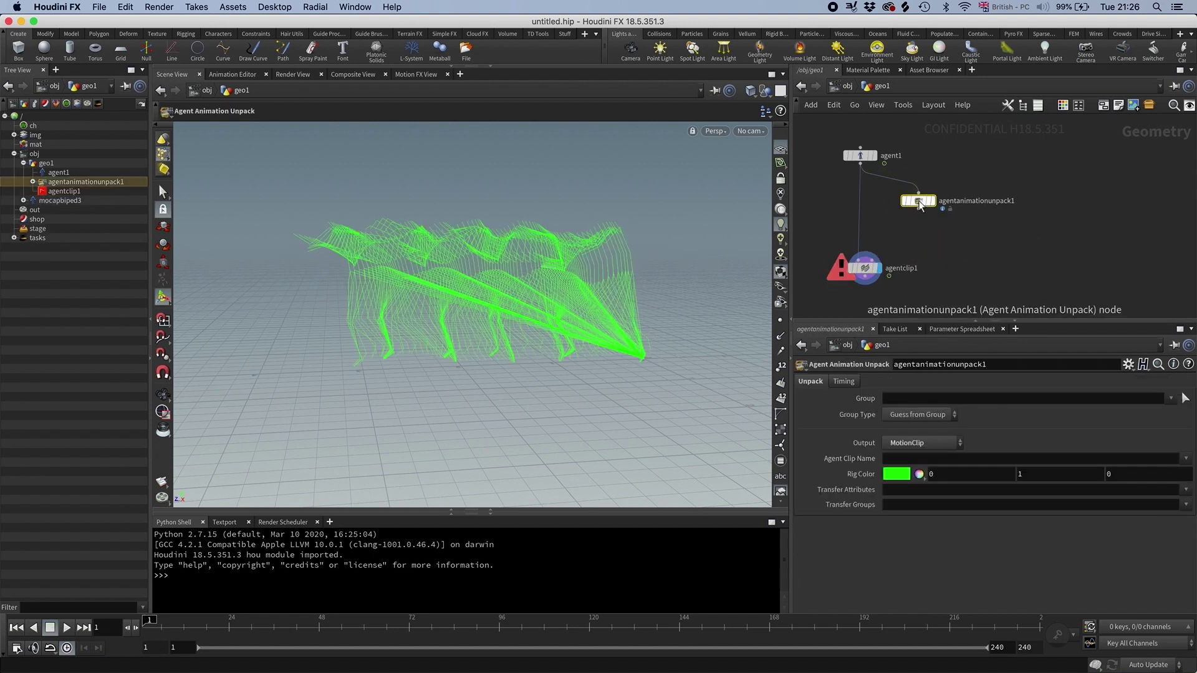
click(912, 444)
click(910, 459)
- Add a Rig Mirror Pose node after agentanimationunpack1 and compare its displayed result with the unpacked pose
mouse_move(618, 285)
mouse_down()
mouse_move(692, 279)
mouse_move(624, 284)
mouse_up()
key(Tab)
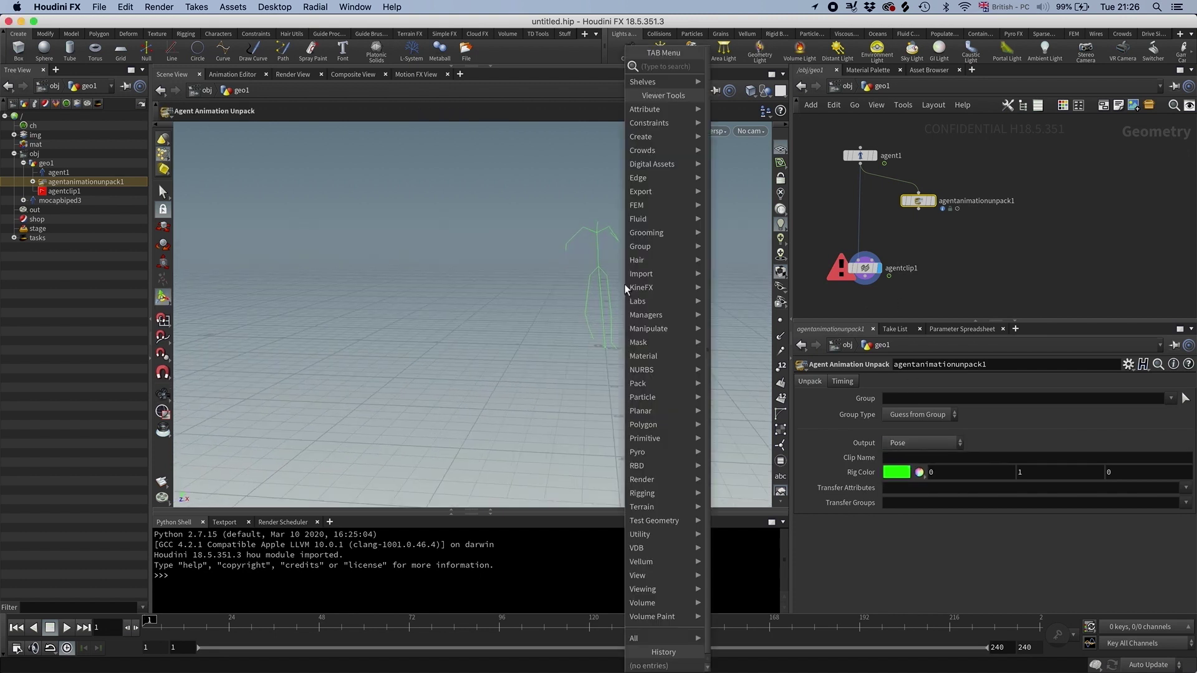
text(mir)
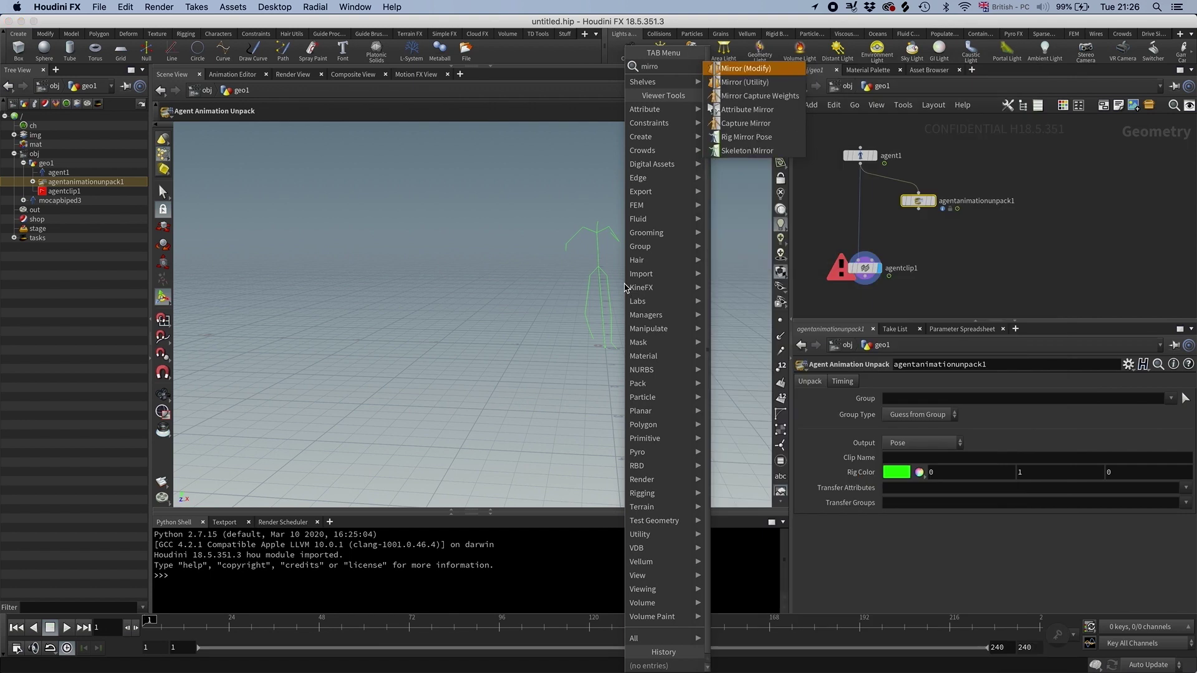
text(ro)
click(727, 139)
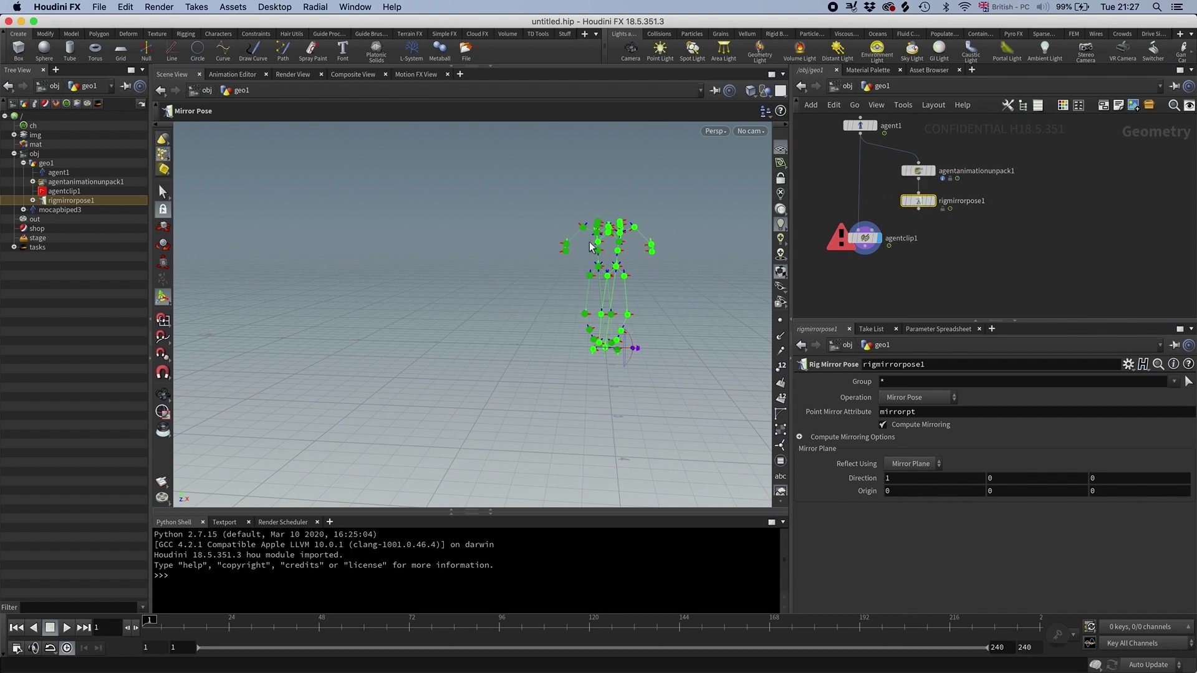
click(928, 175)
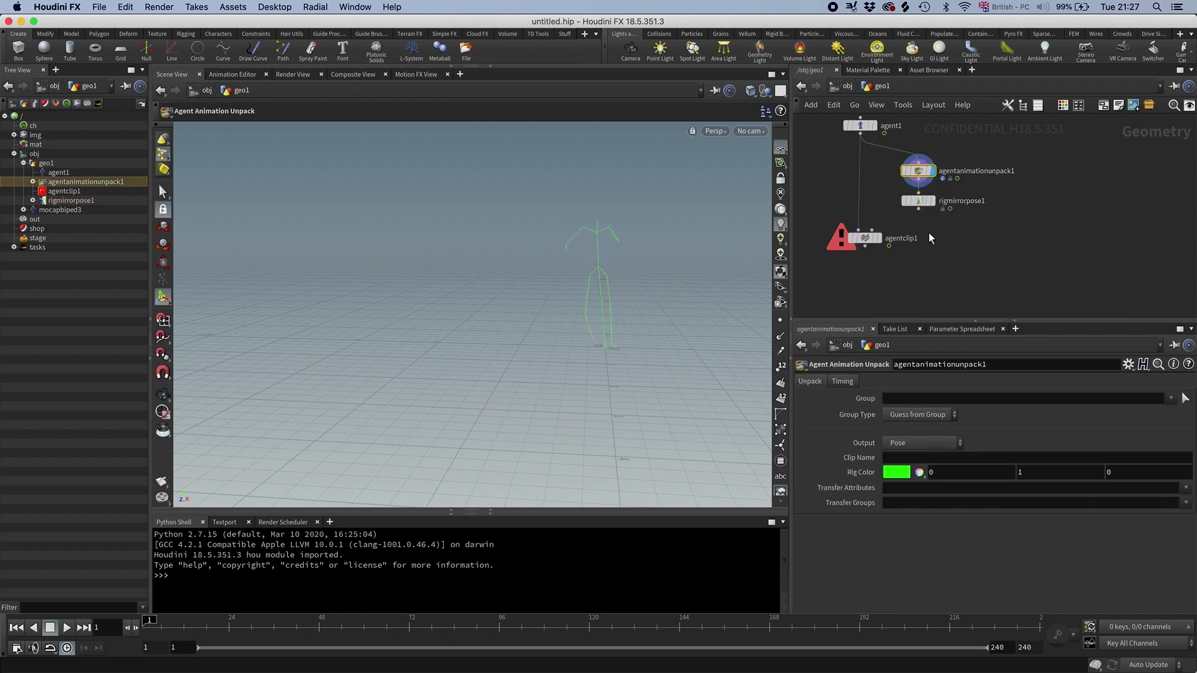
click(930, 203)
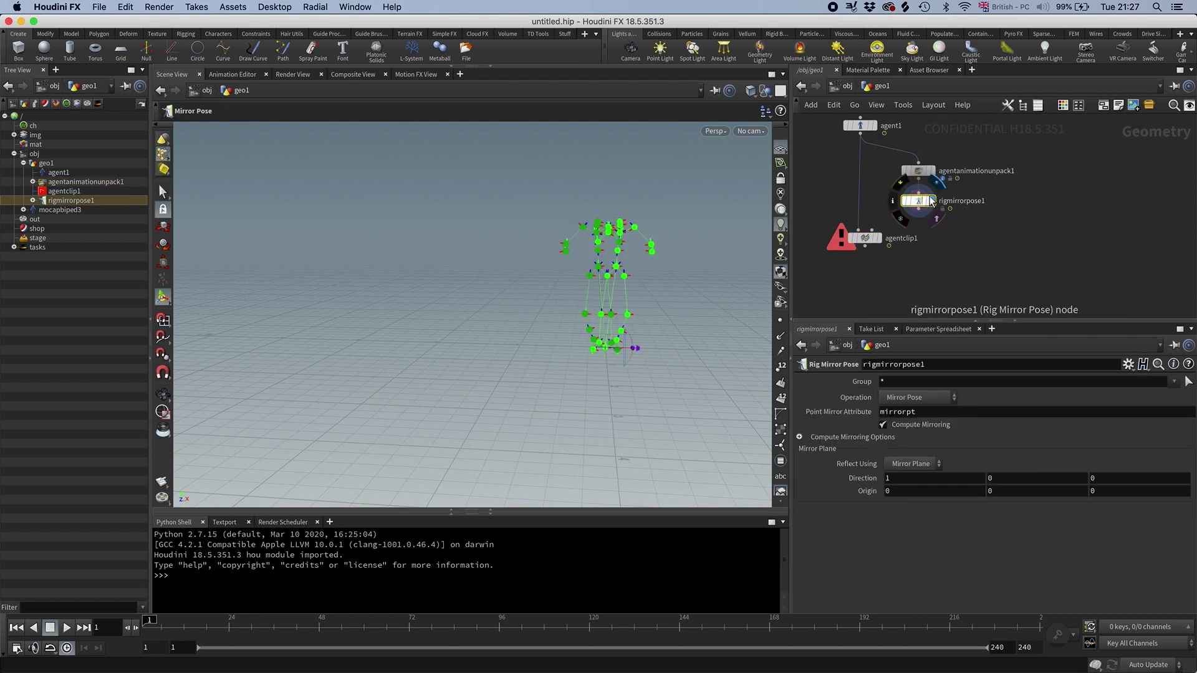
- Move agentclip1 down to make room and add a displayed MotionClip node fed by rigmirrorpose1
drag(861, 239, 863, 272)
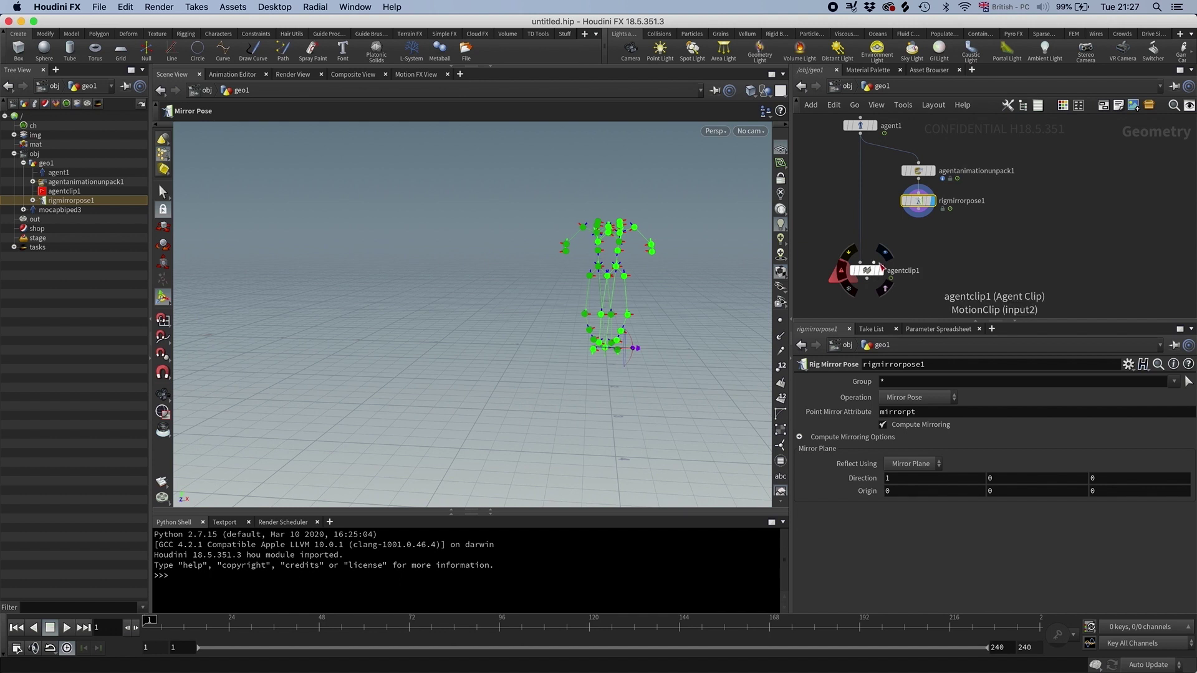
key(Tab)
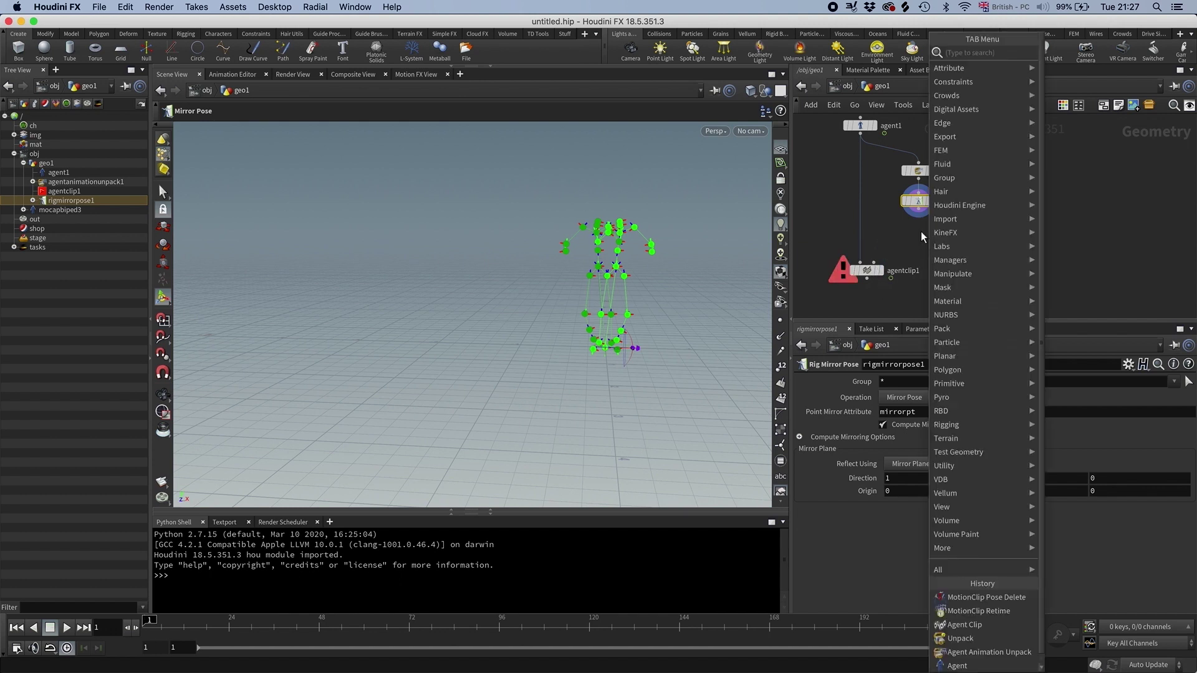
text(motio)
key(Return)
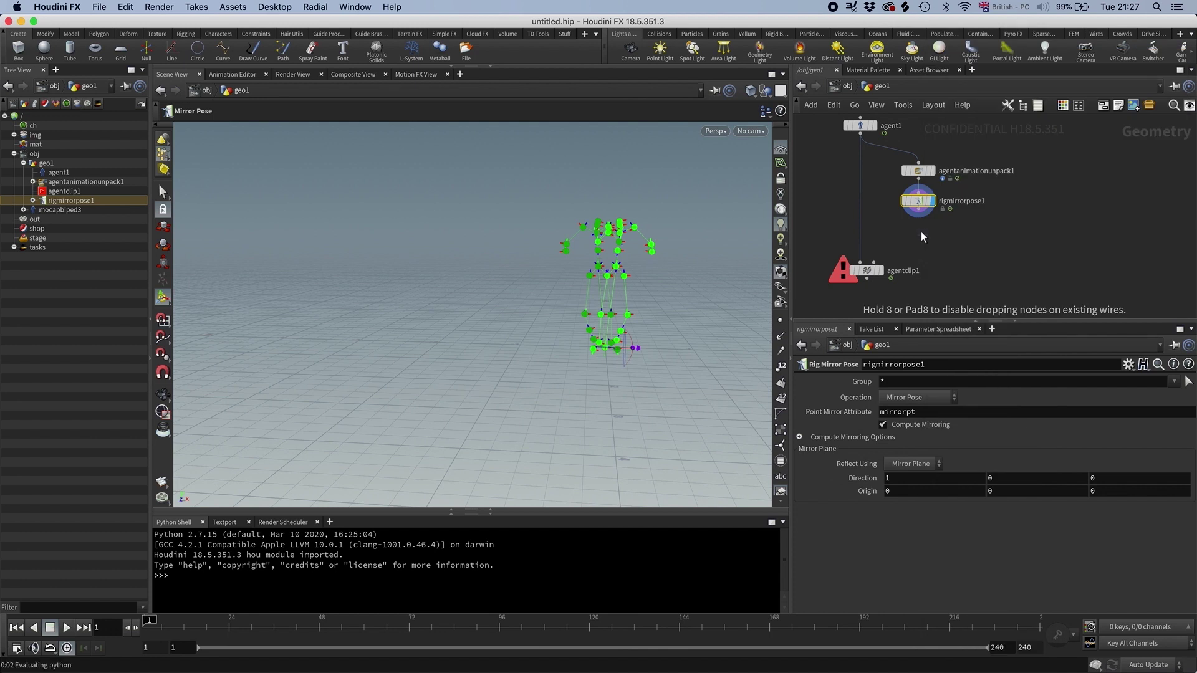
click(922, 231)
drag(919, 223, 919, 209)
click(932, 232)
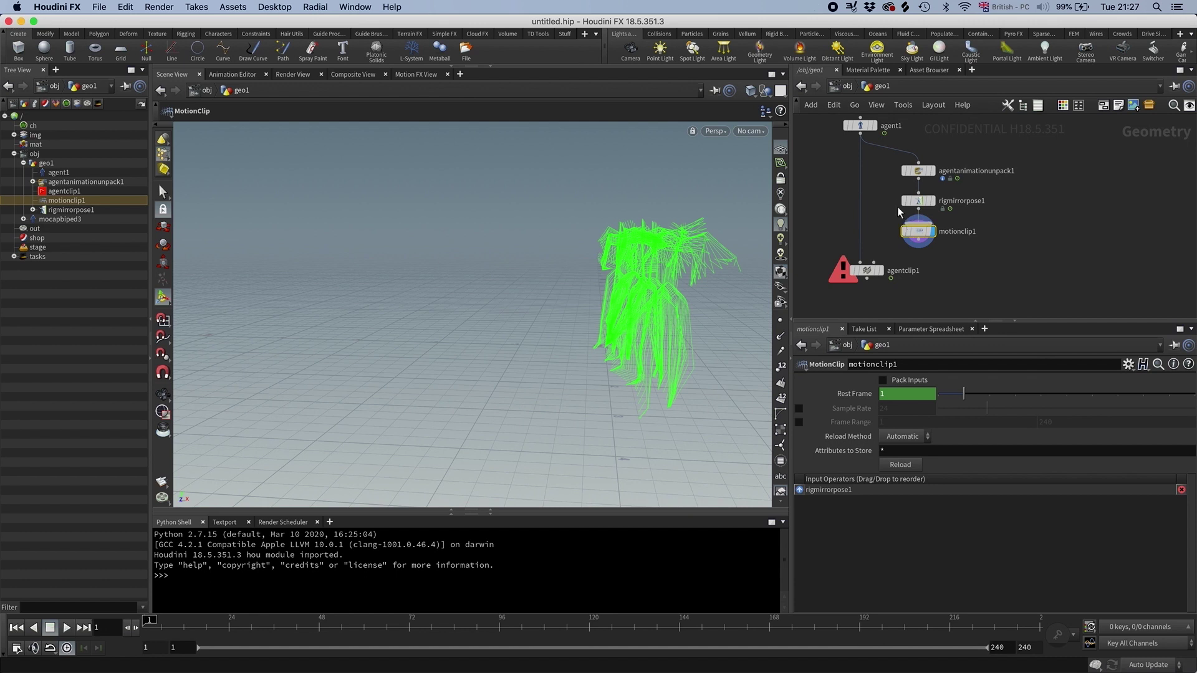
- Connect motionclip1 to agentclip1's MotionClip input and display the Agent Clip node
middle_drag(965, 276, 984, 267)
drag(893, 253, 939, 240)
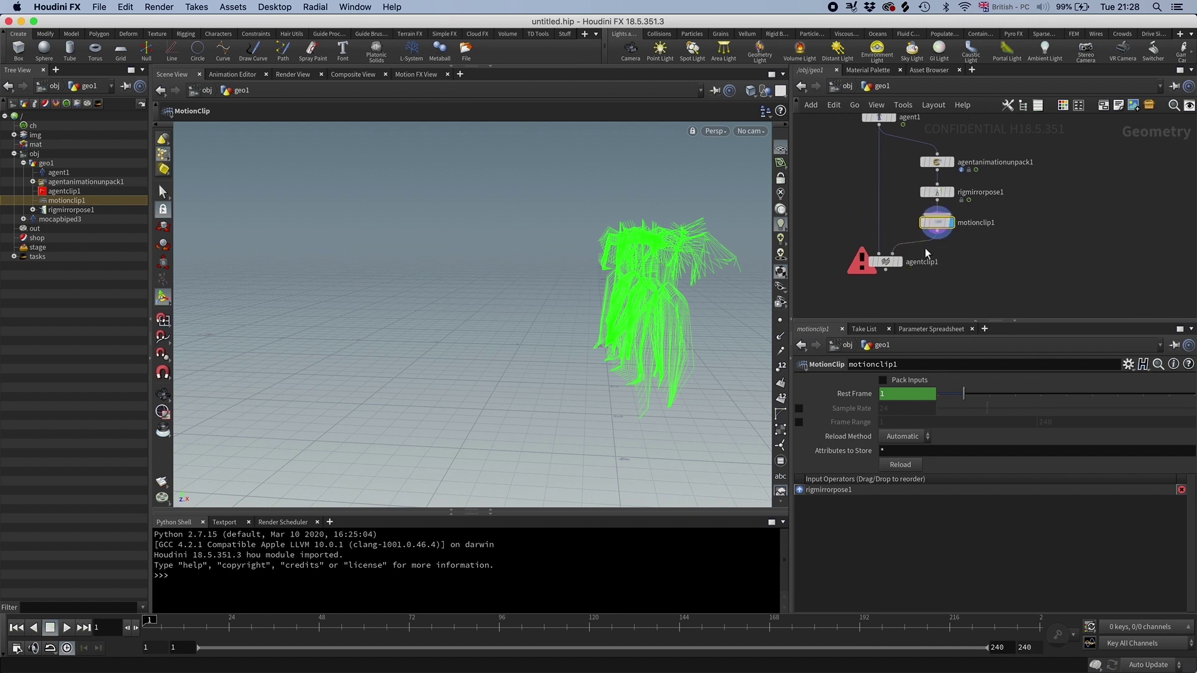
click(883, 263)
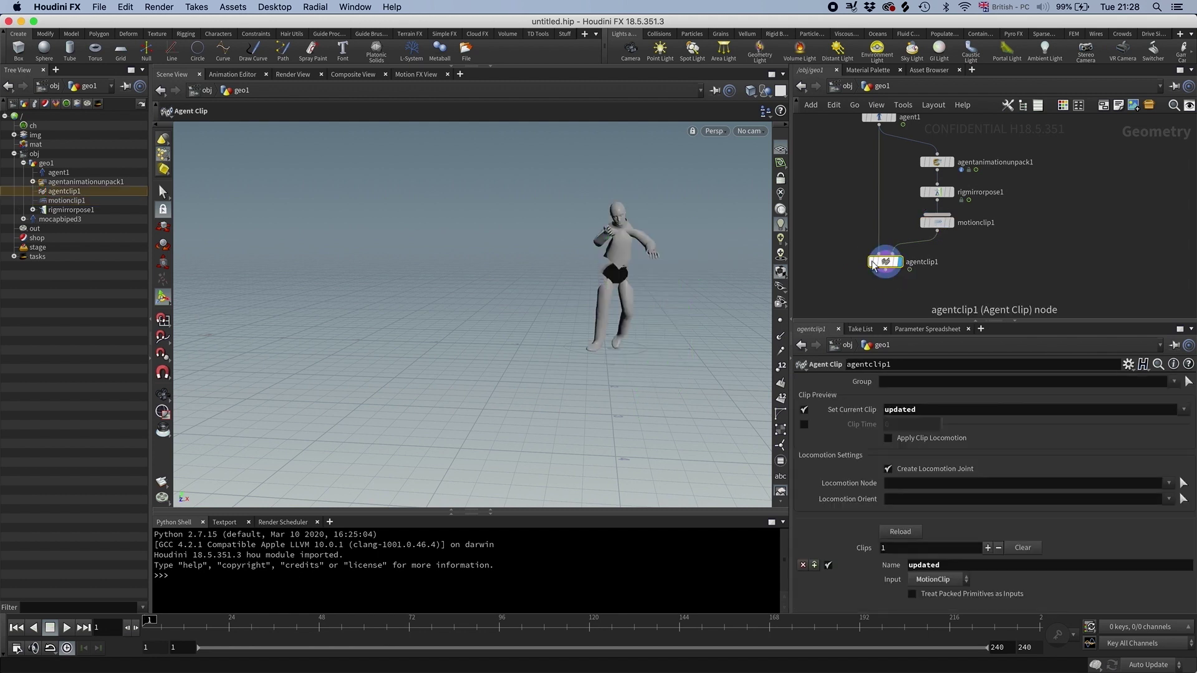
- Set rigmirrorpose1's Position Threshold to 0.81 in the Compute Mirroring Options and inspect the agentclip1 result at frame 19
key(space)
middle_drag(652, 288, 623, 289)
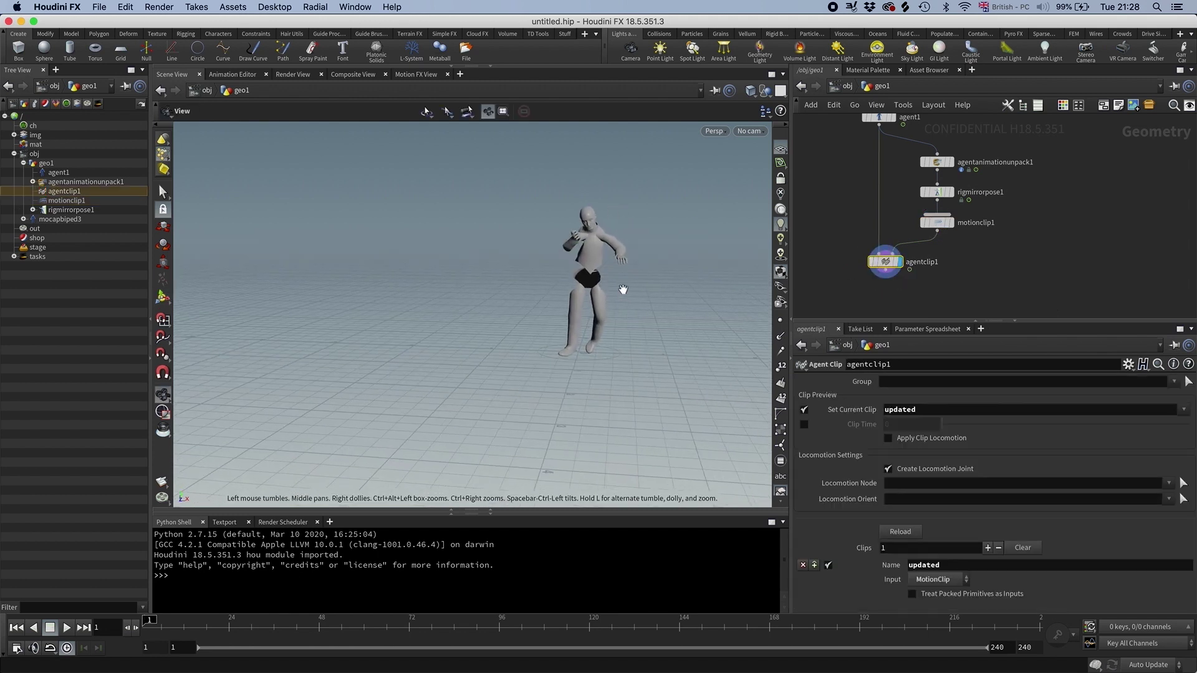
key(Return)
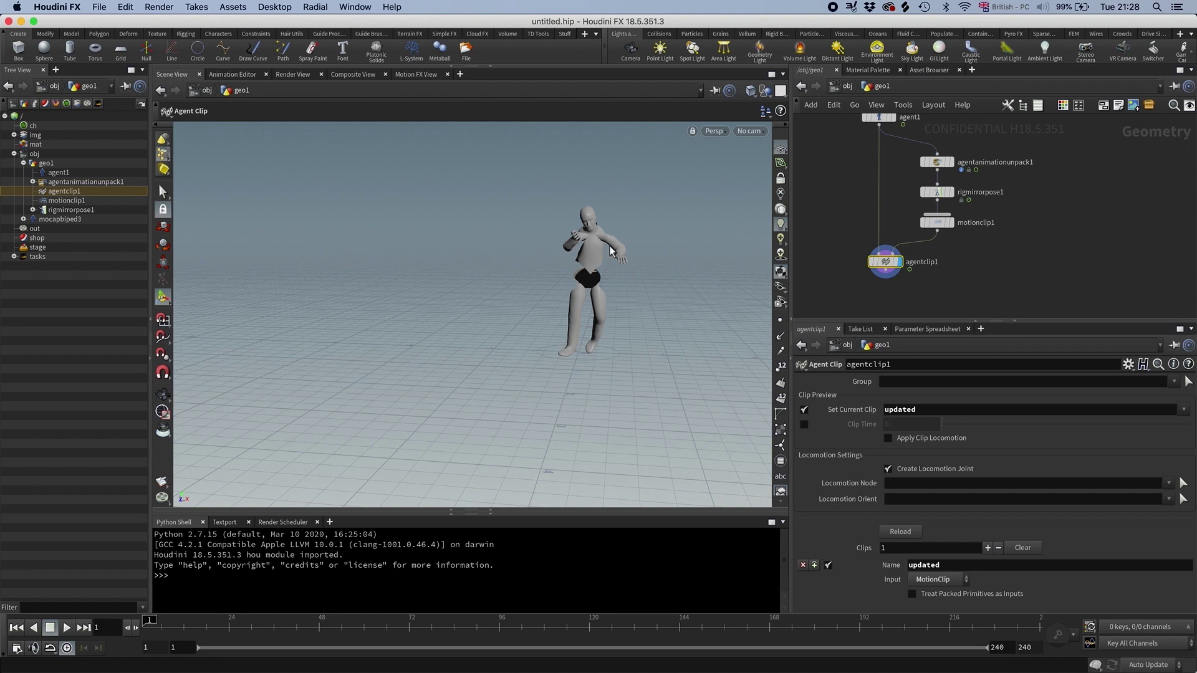
click(935, 193)
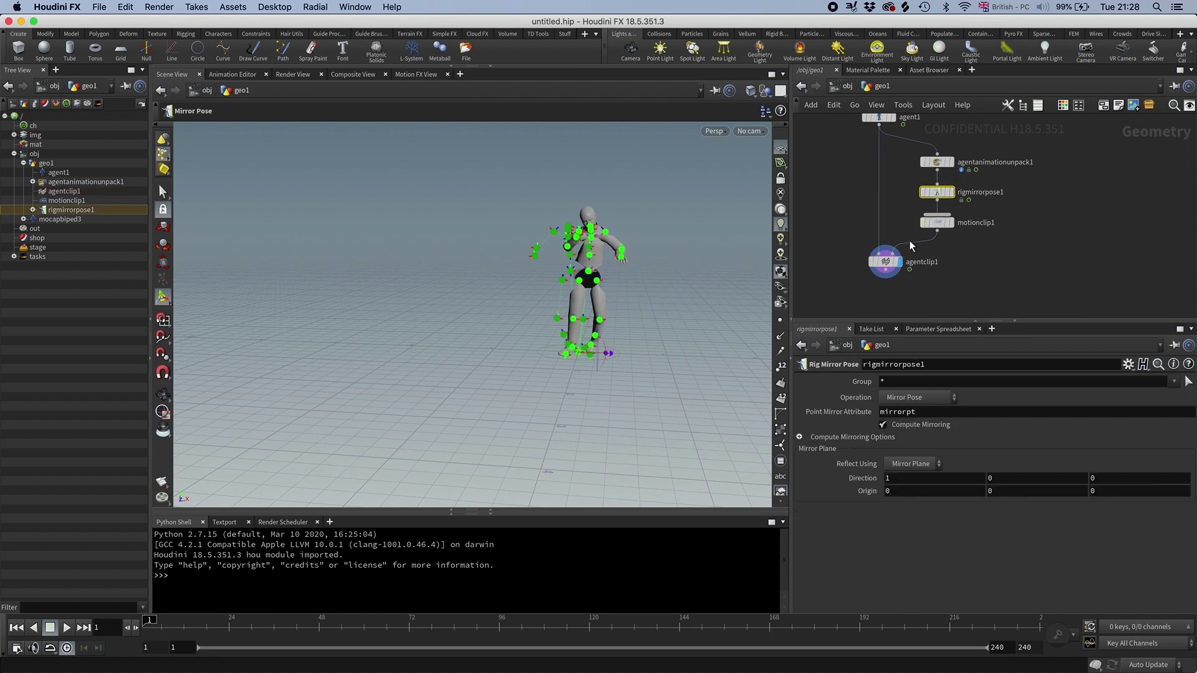
click(838, 437)
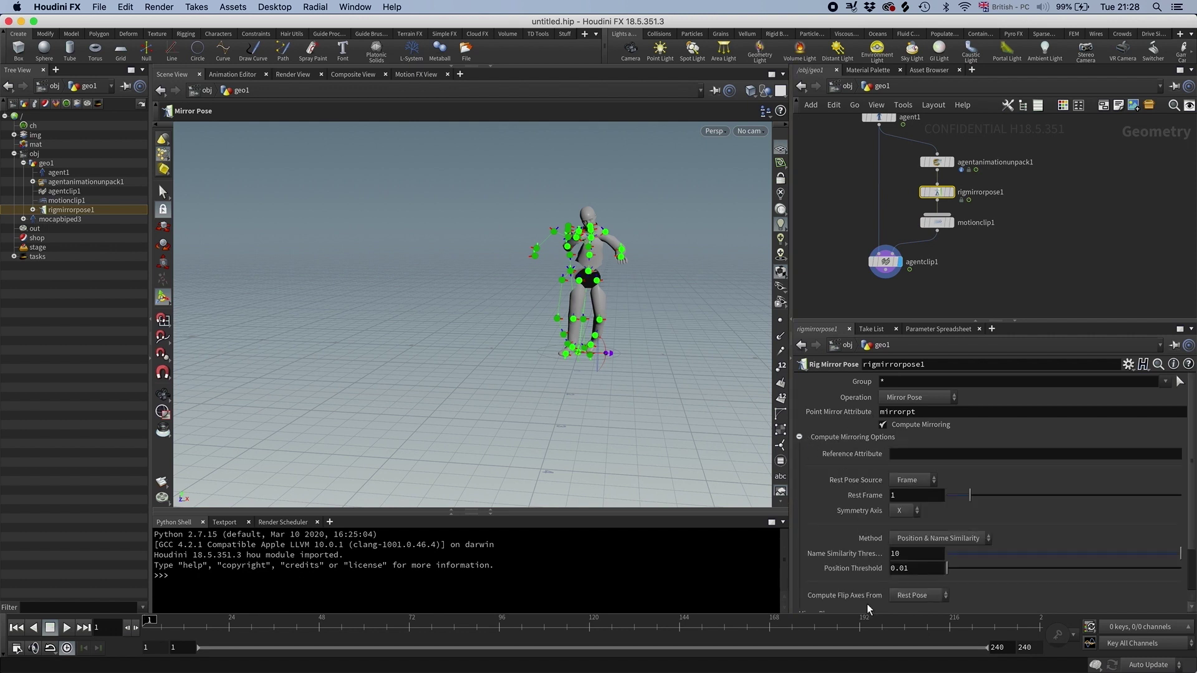
drag(947, 569, 964, 566)
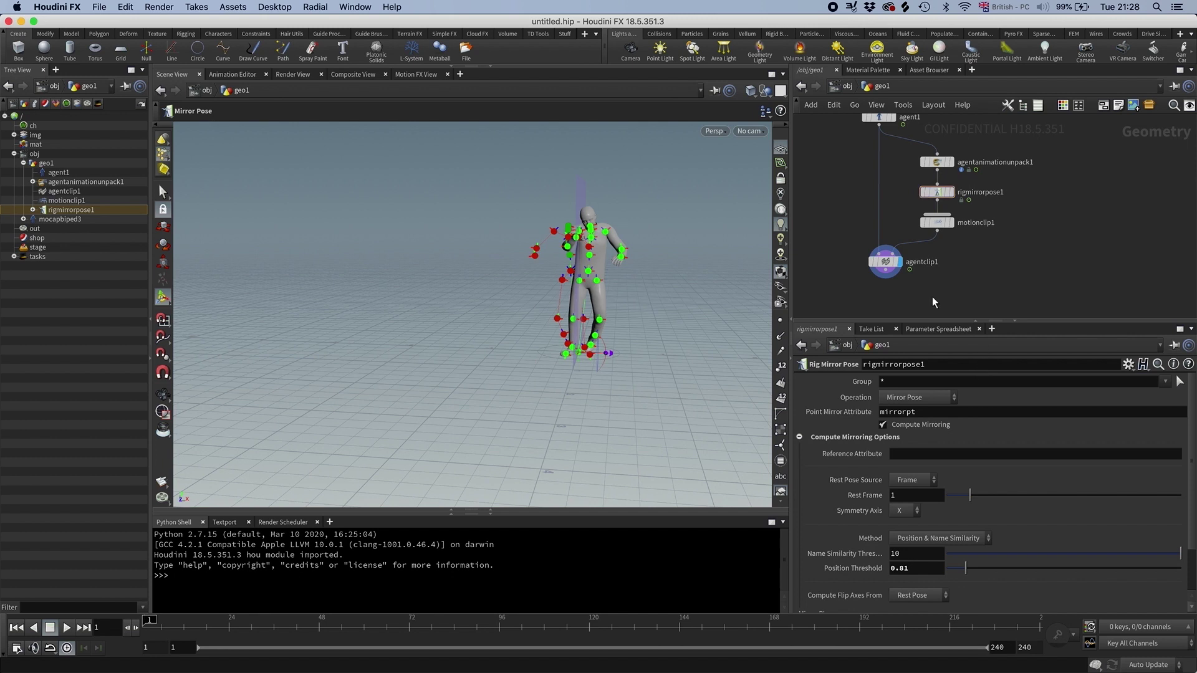
click(885, 263)
drag(177, 623, 210, 620)
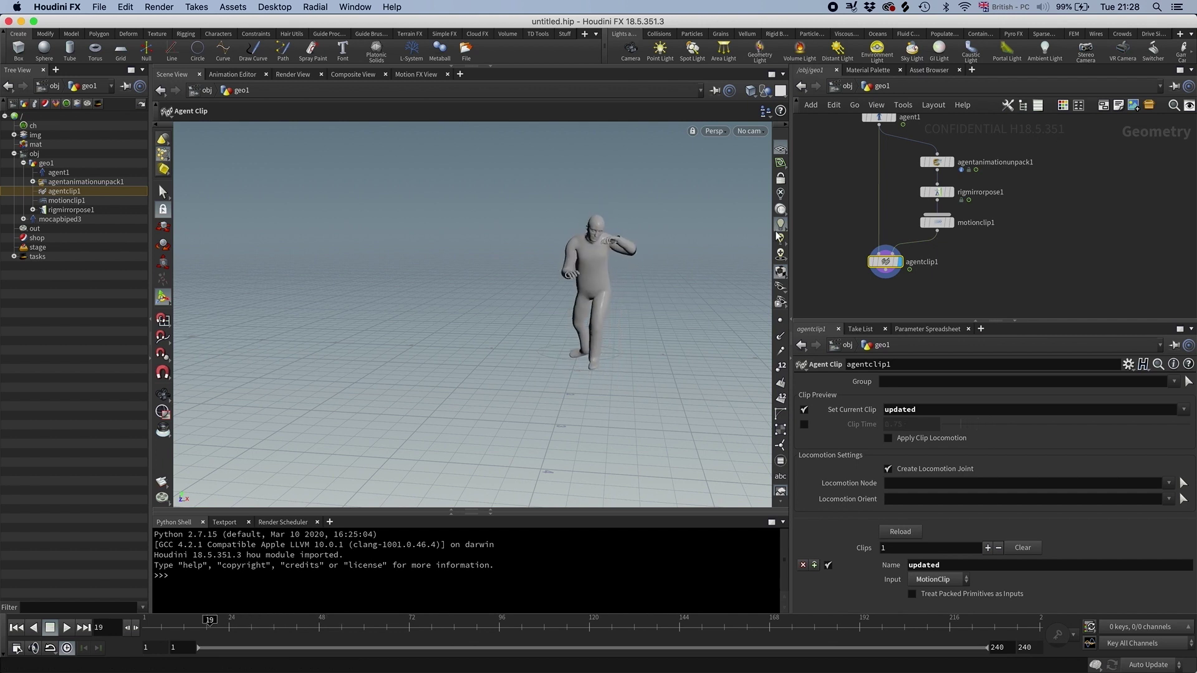
- Check the clip choices available for agentclip1's Set Current Clip parameter
click(1184, 410)
click(1182, 423)
click(1185, 413)
click(1182, 424)
click(1185, 412)
click(1182, 424)
click(1184, 411)
click(1181, 424)
click(1184, 411)
click(1181, 424)
click(1184, 411)
click(1179, 426)
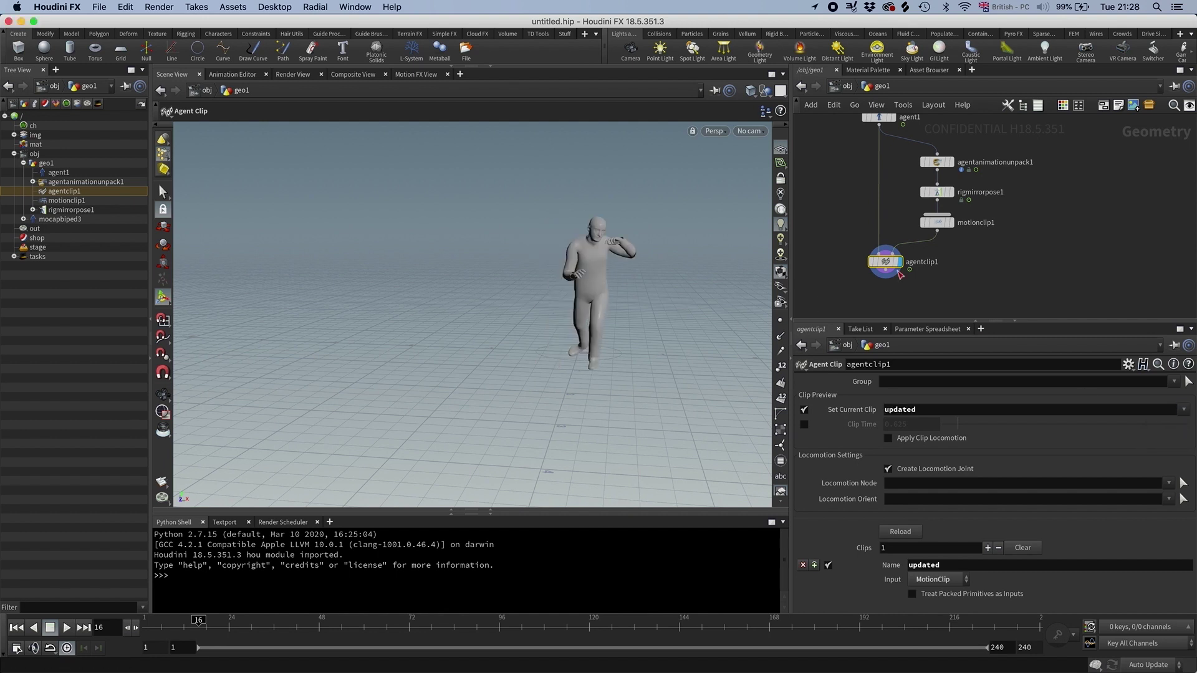
- Cut the wire into agentclip1's MotionClip input and delete the rigmirrorpose1 and motionclip1 nodes
middle_drag(839, 287, 827, 288)
middle_drag(967, 256, 963, 256)
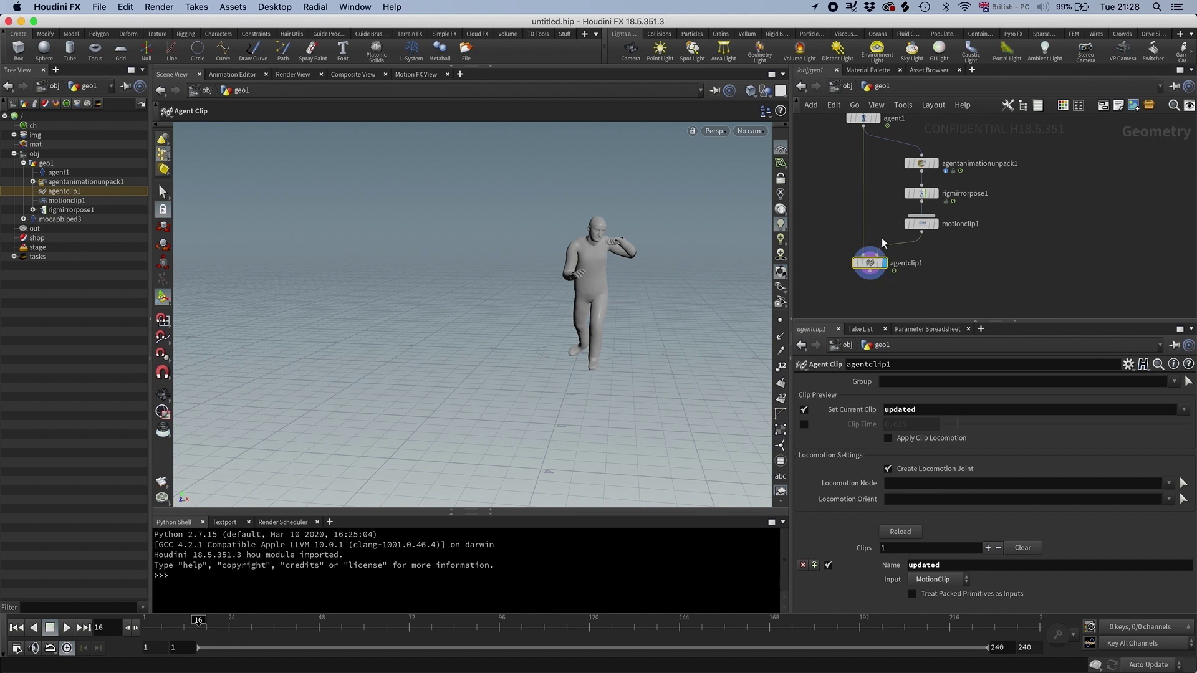
key(y)
drag(893, 233, 909, 256)
drag(1017, 248, 973, 152)
key(Delete)
- Add a second Agent Animation Unpack node wired from agent1 and place it beside the agent1 output wire
key(Tab)
text(agen)
key(Down)
key(Return)
click(934, 190)
click(863, 125)
click(934, 180)
drag(935, 188, 899, 156)
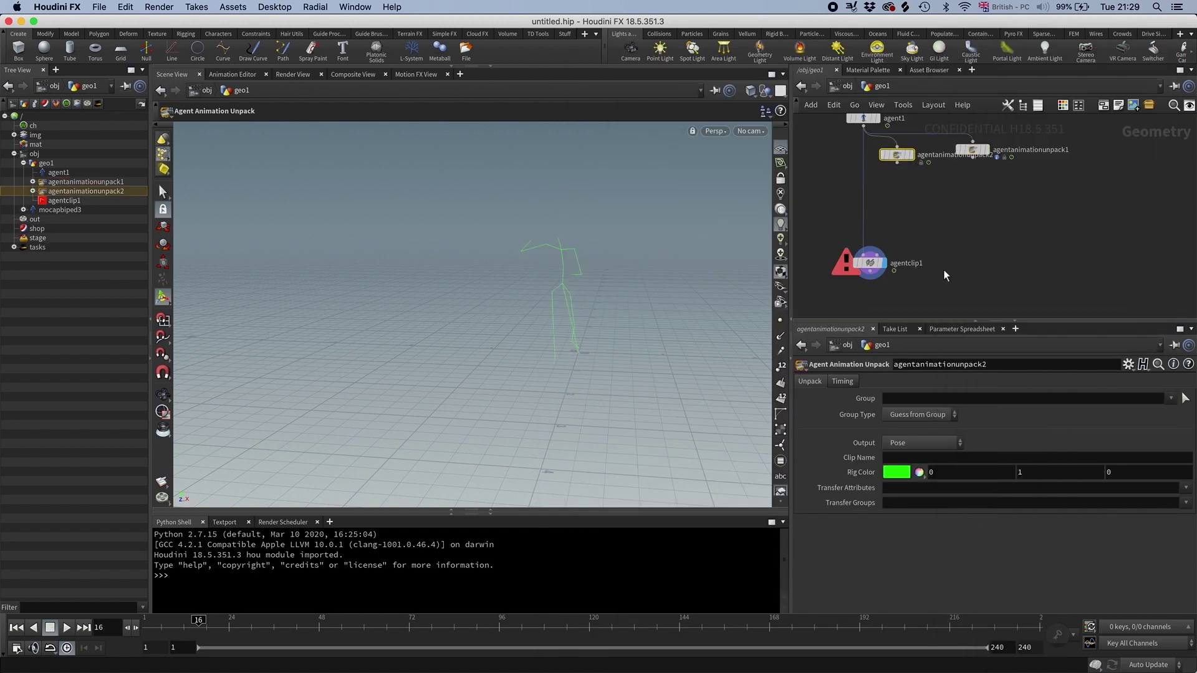
- Set agentanimationunpack2's Output to MotionClip and space the two unpack nodes apart
click(914, 439)
click(908, 472)
drag(900, 154, 901, 171)
drag(978, 154, 1004, 162)
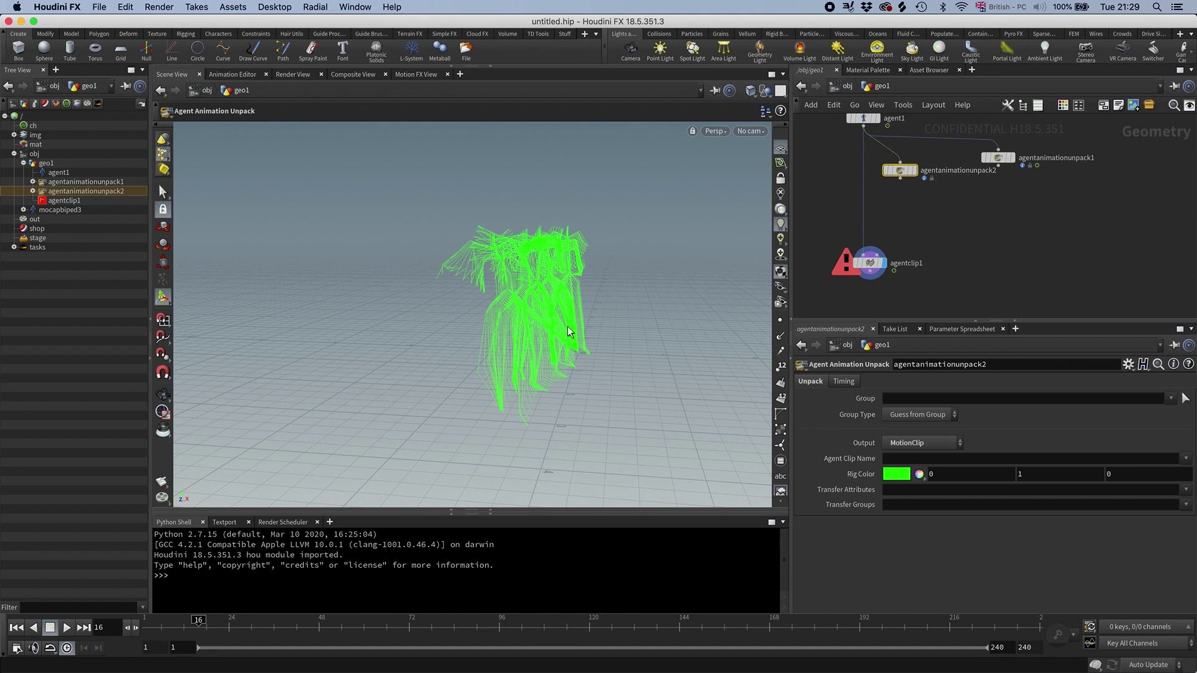
- Add a MotionClip Pose Insert node with agentanimationunpack2 as its first input and agentanimationunpack1 as its second
key(Tab)
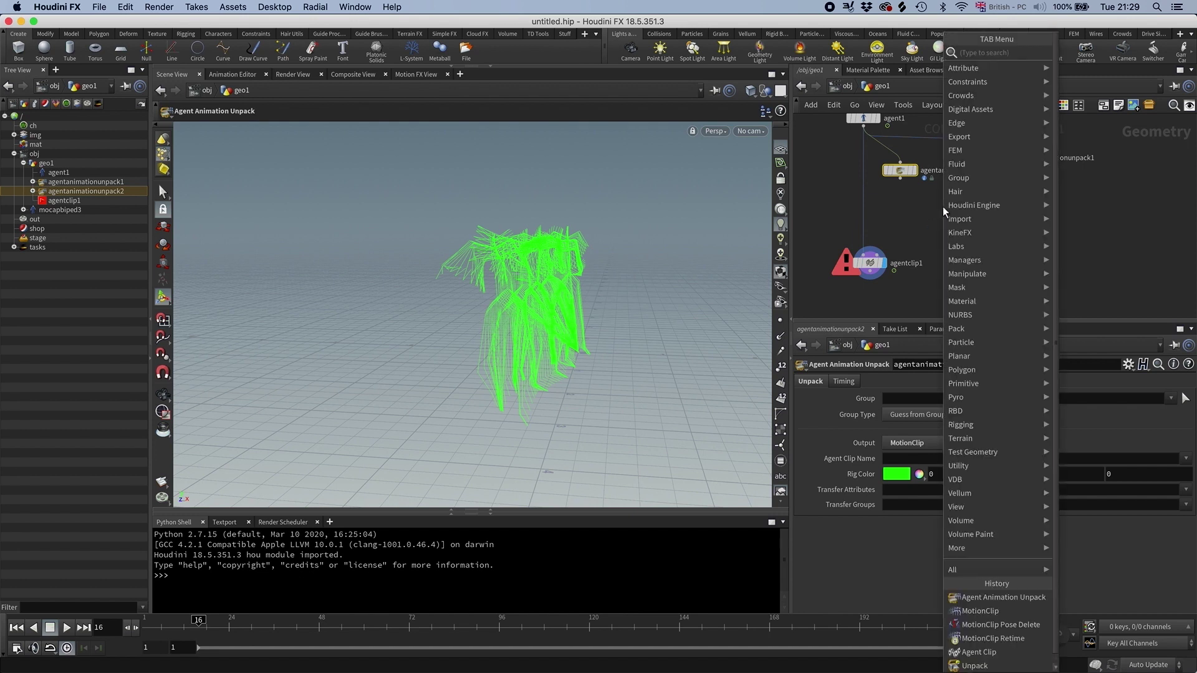
text(pos)
key(Down)
key(Down)
key(Down)
key(Down)
key(Down)
key(Down)
key(Down)
key(Down)
key(Down)
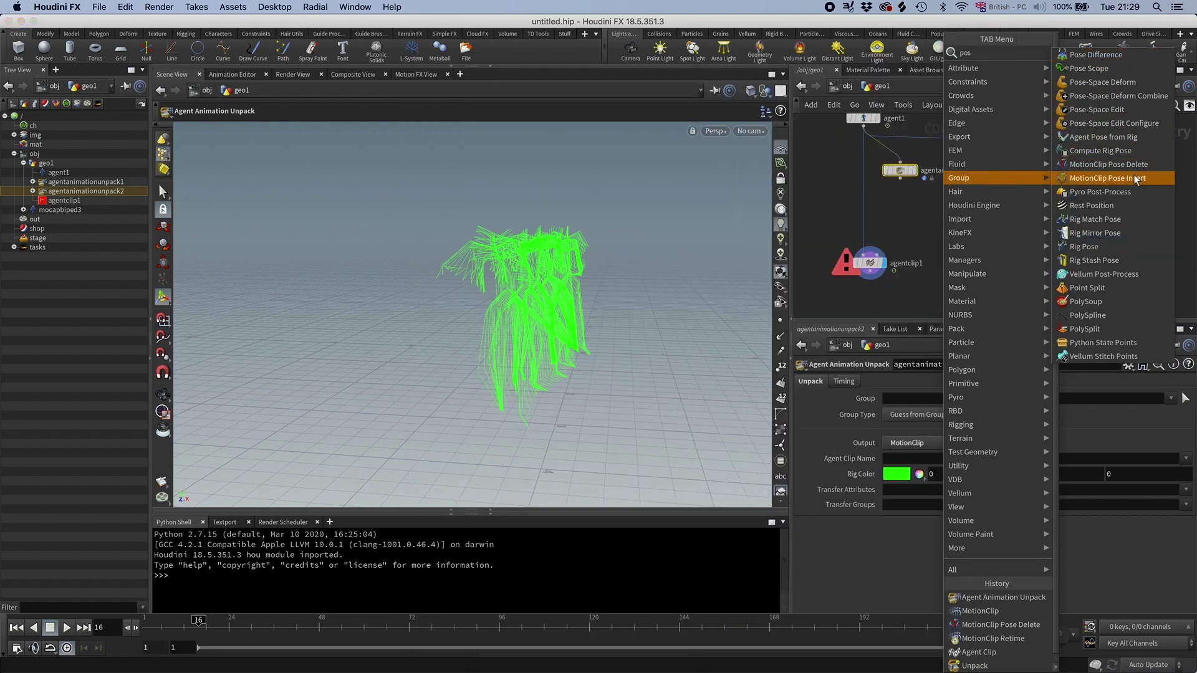
key(Return)
click(946, 212)
drag(900, 181, 999, 163)
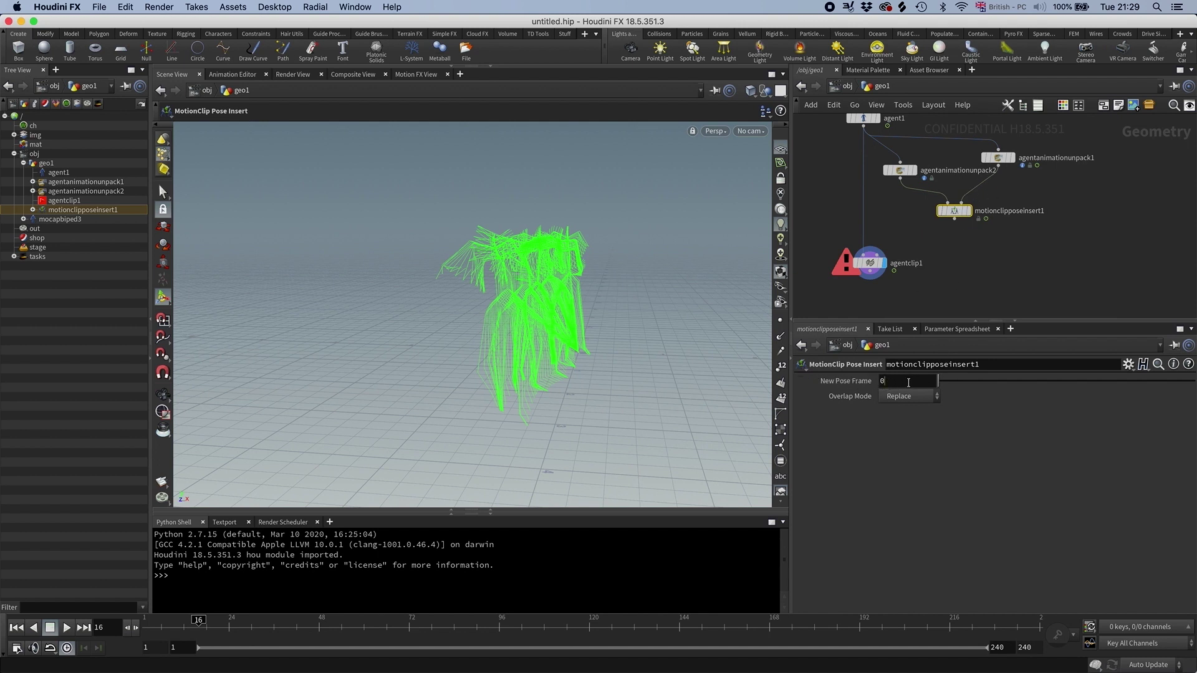
mouse_move(895, 163)
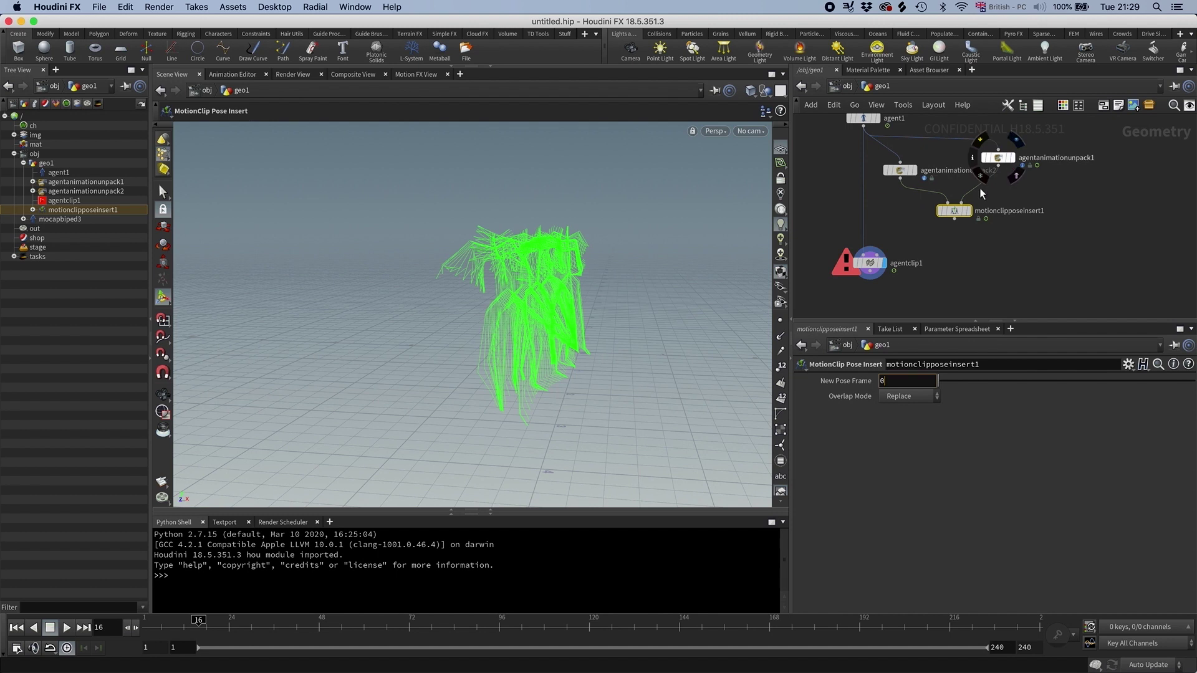
drag(955, 383, 919, 382)
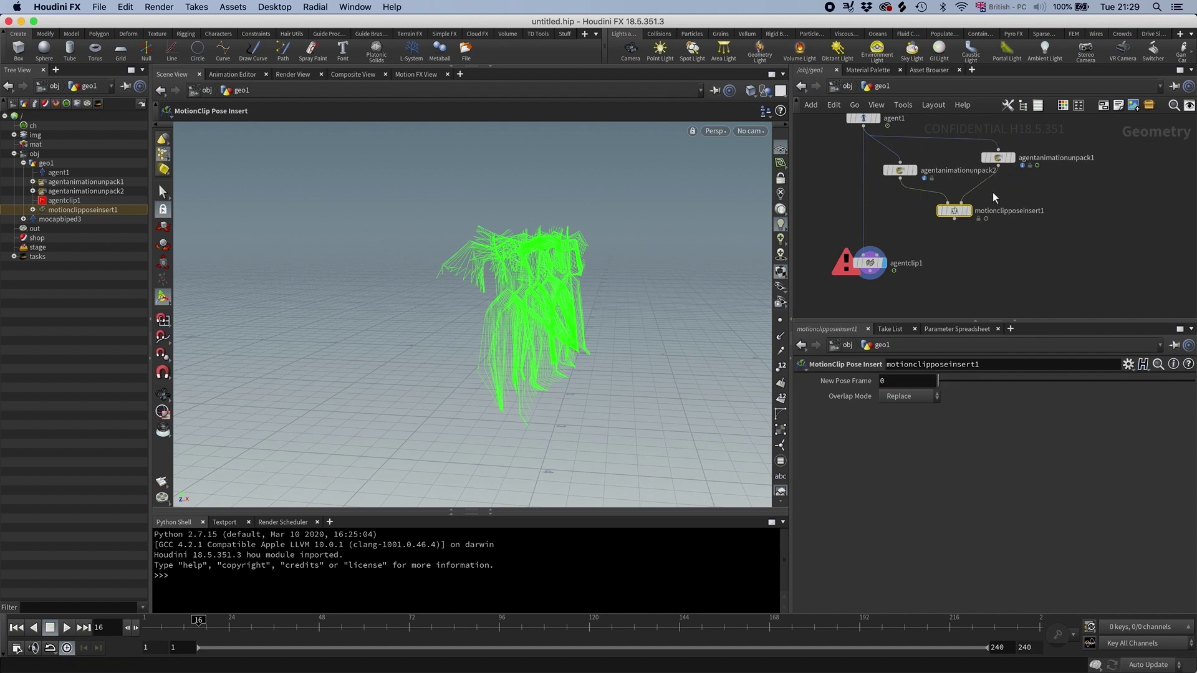
- Insert a displayed Time Shift node between agentanimationunpack1 and motionclipposeinsert1 with its Frame set to 40
key(Tab)
text(time)
click(973, 71)
click(988, 183)
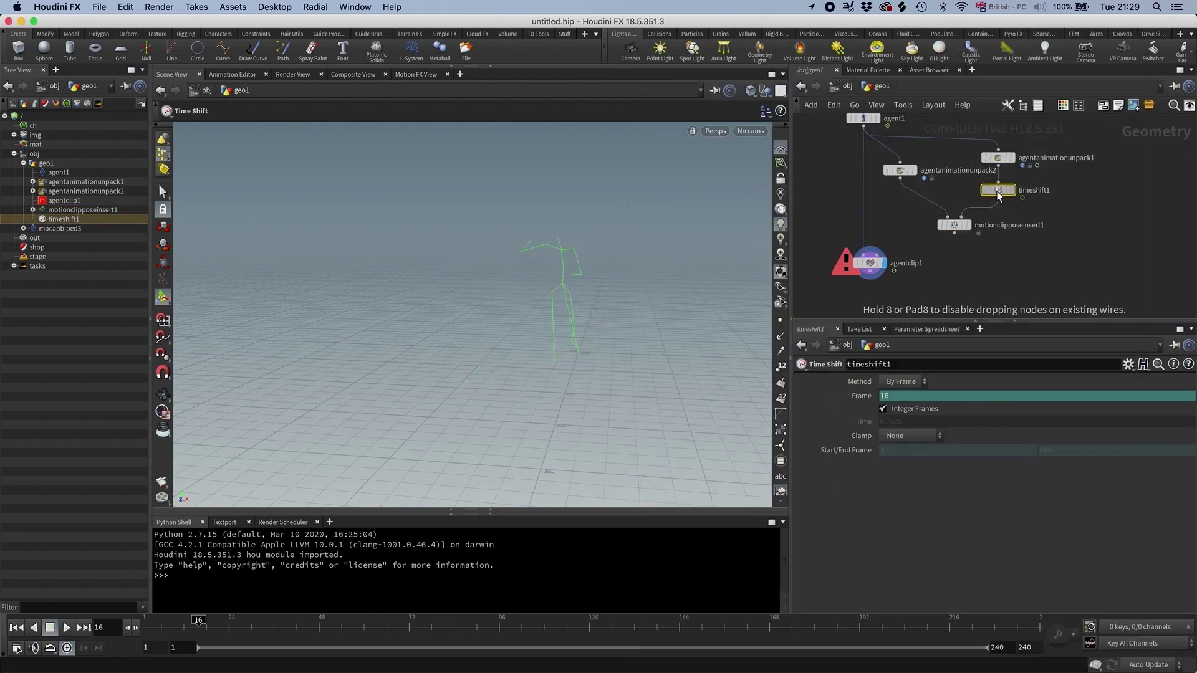
click(914, 395)
text($F)
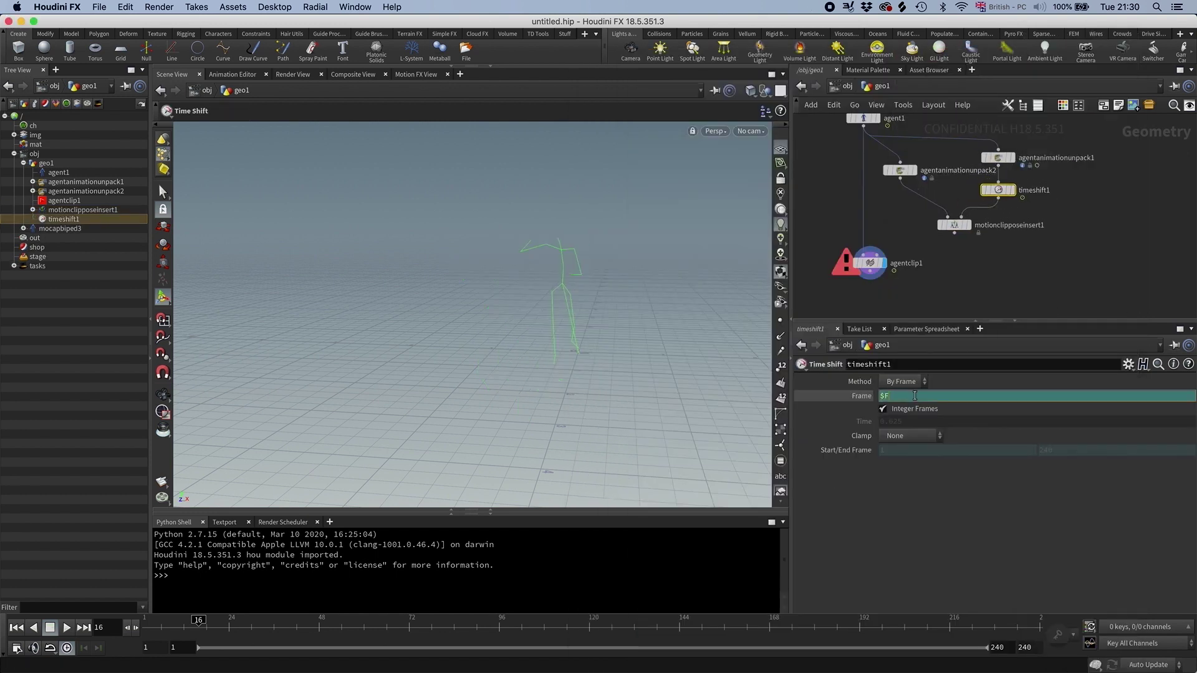
key(BackSpace)
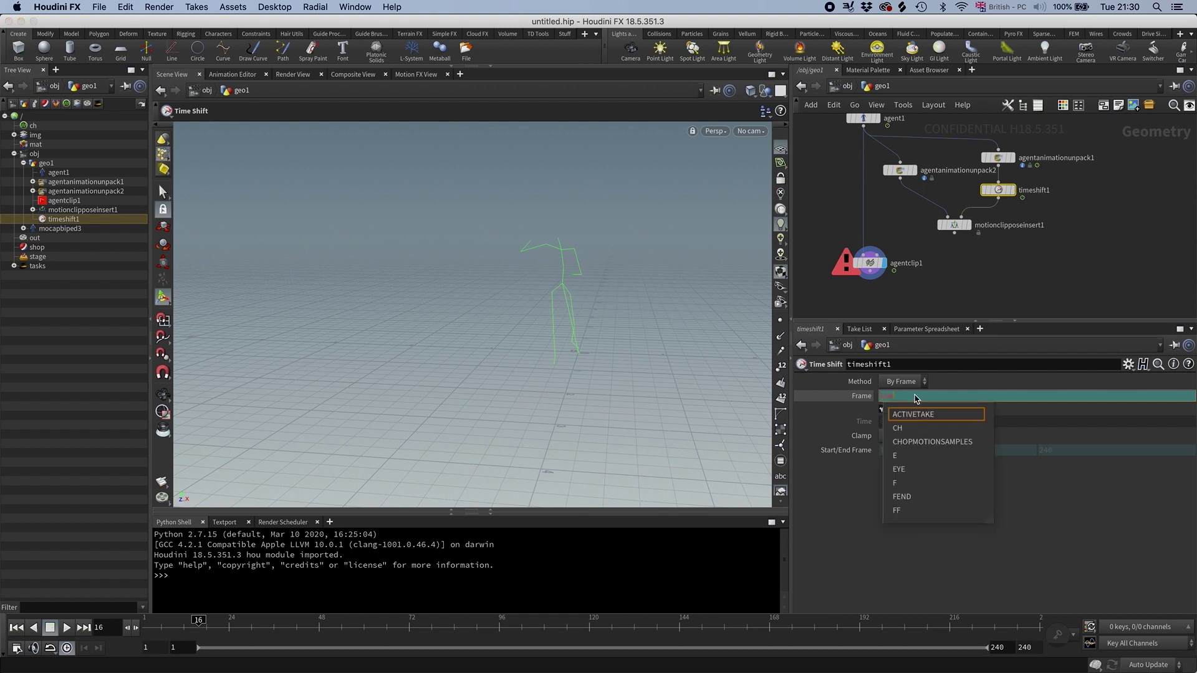
key(Escape)
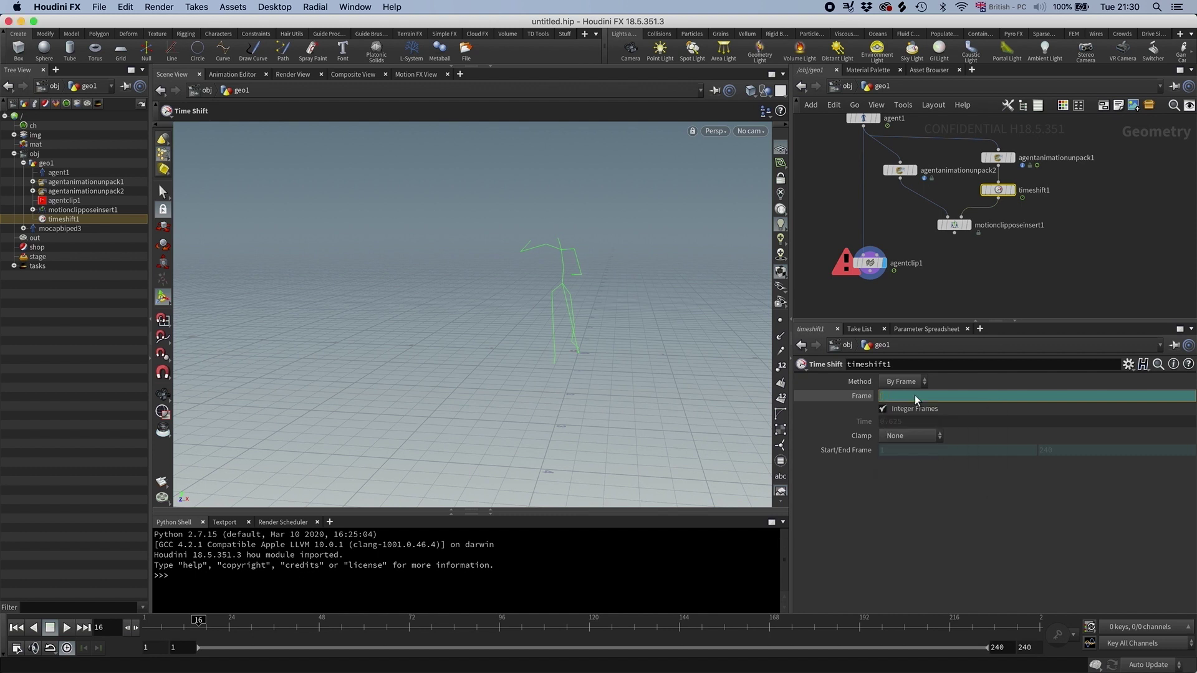
text(40)
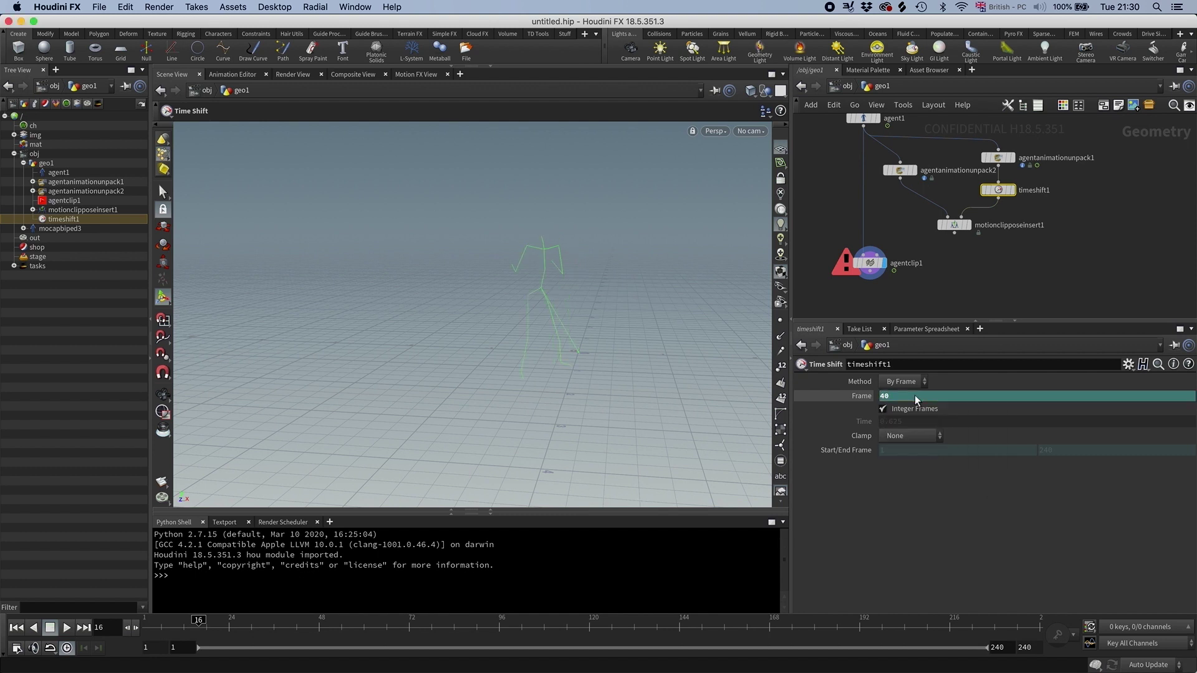
click(1011, 190)
click(201, 621)
- Set motionclipposeinsert1's New Pose Frame to 20
click(954, 226)
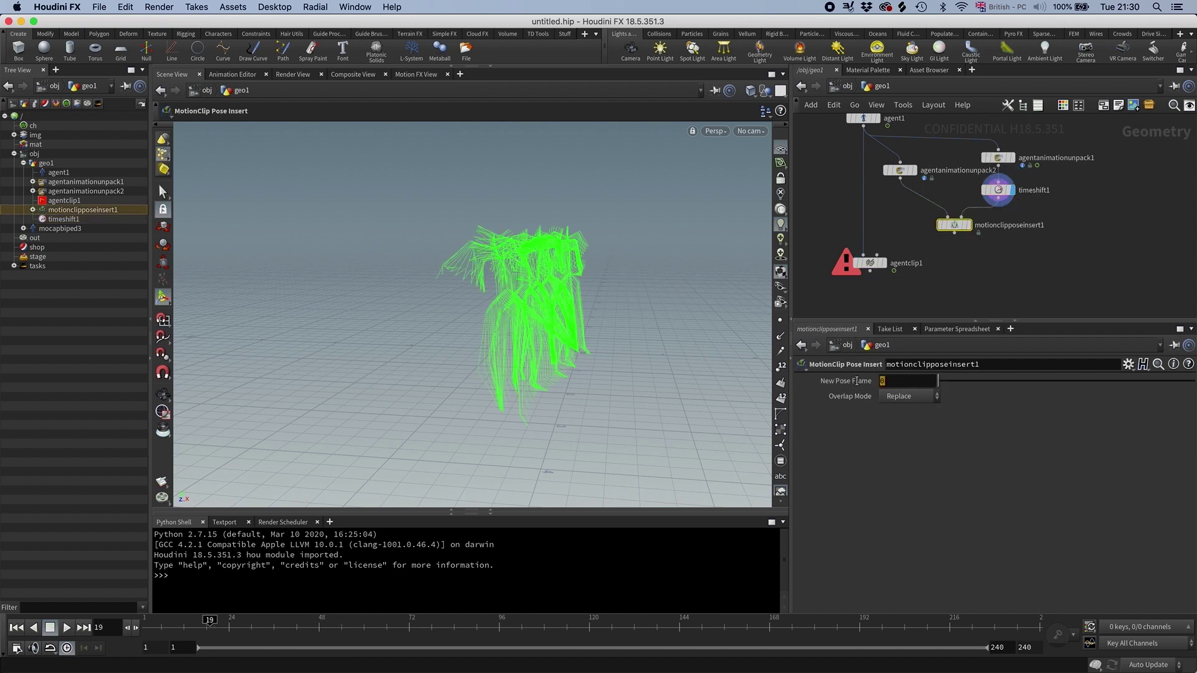
text(20)
key(Return)
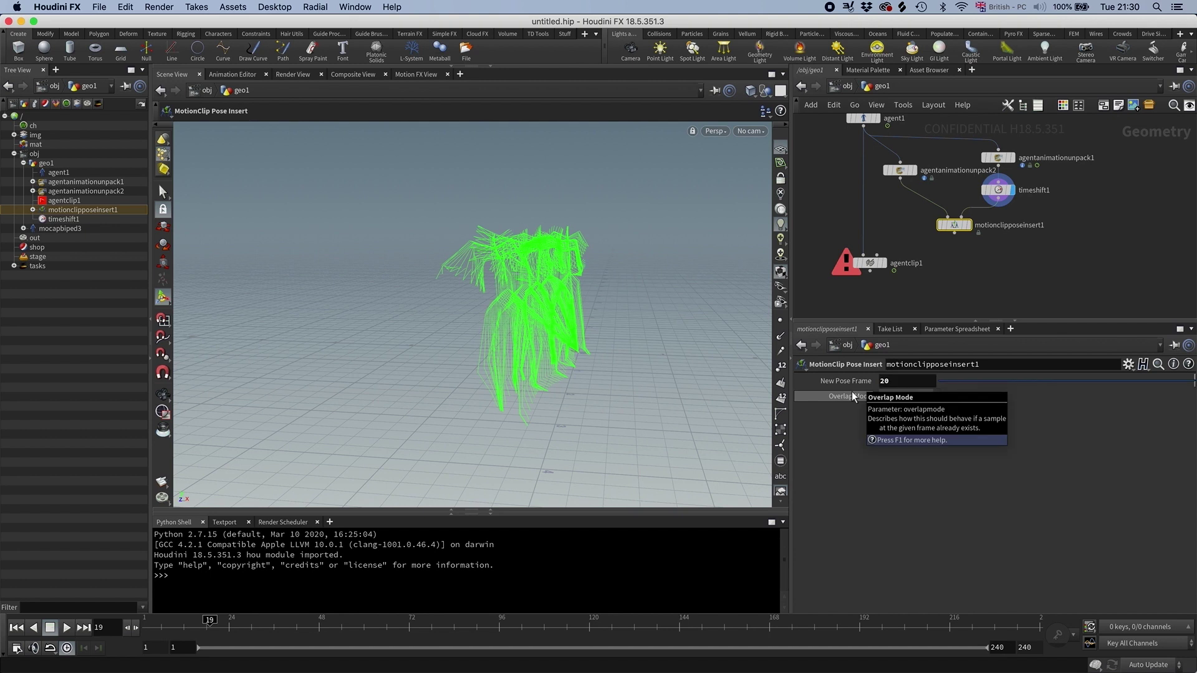
- Connect motionclipposeinsert1 to agentclip1's MotionClip input, display agentclip1 and inspect the inserted pose at frame 20
click(877, 255)
click(954, 233)
click(884, 262)
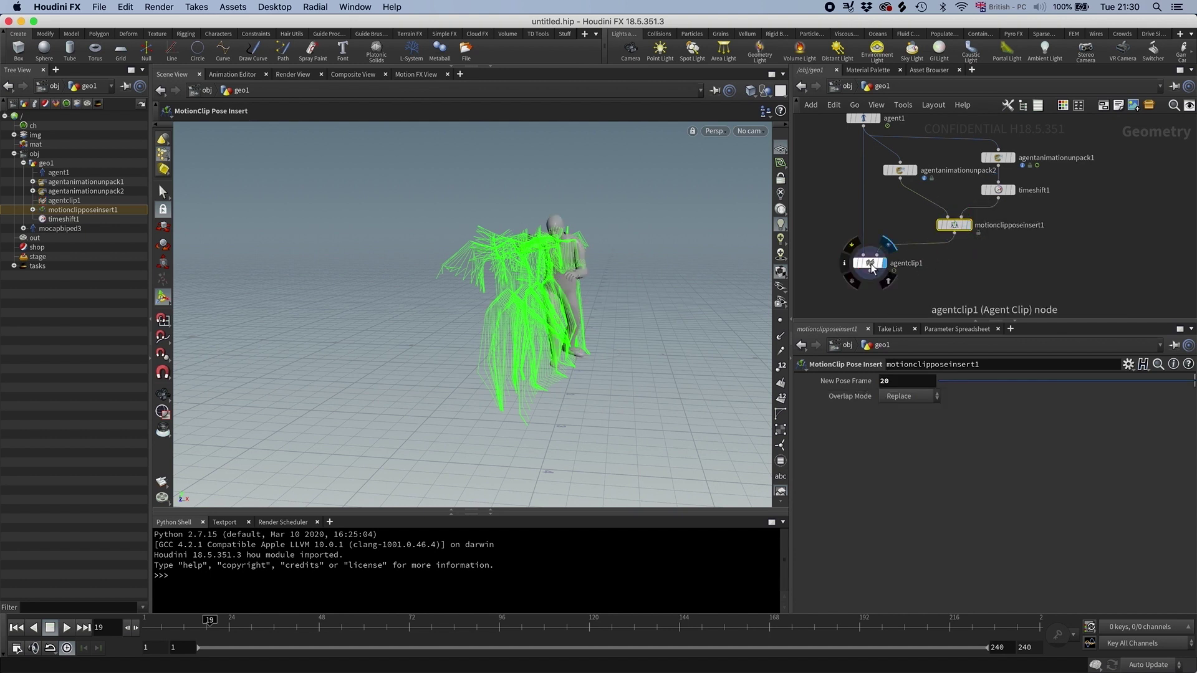
click(872, 267)
drag(210, 620, 214, 621)
- Make room below agentanimationunpack1 and insert a Rig Pose node between it and timeshift1
drag(1002, 156, 1002, 143)
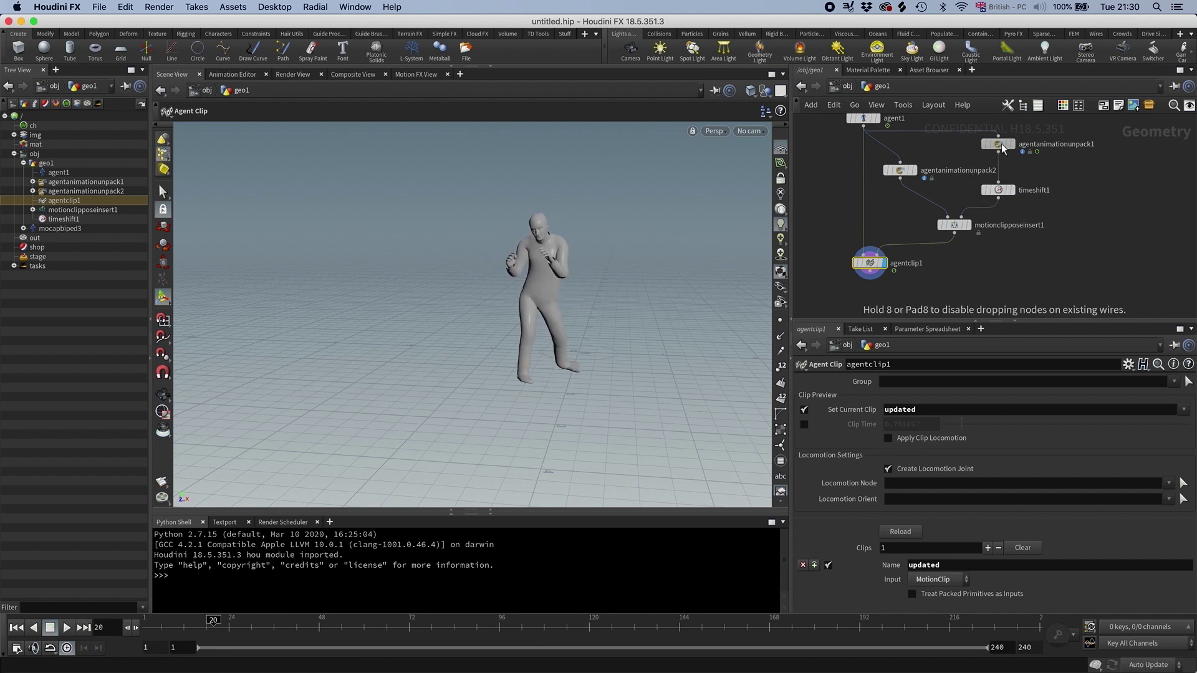
drag(1001, 189, 1002, 197)
key(Tab)
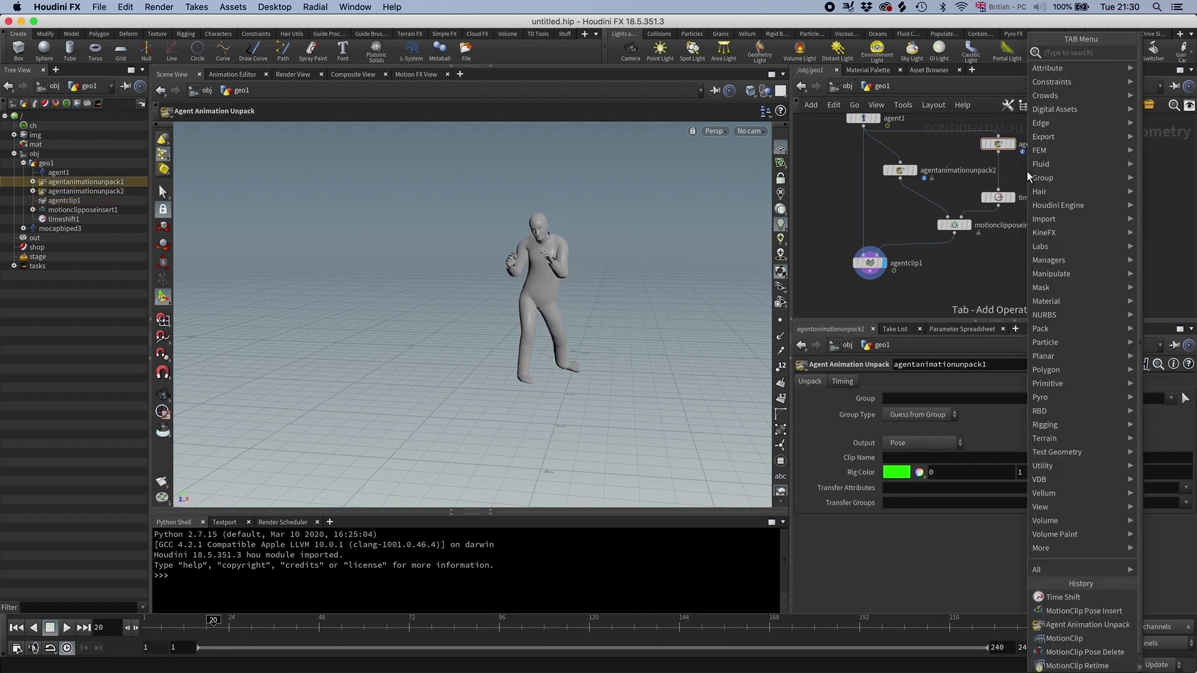
mouse_move(1024, 169)
click(941, 220)
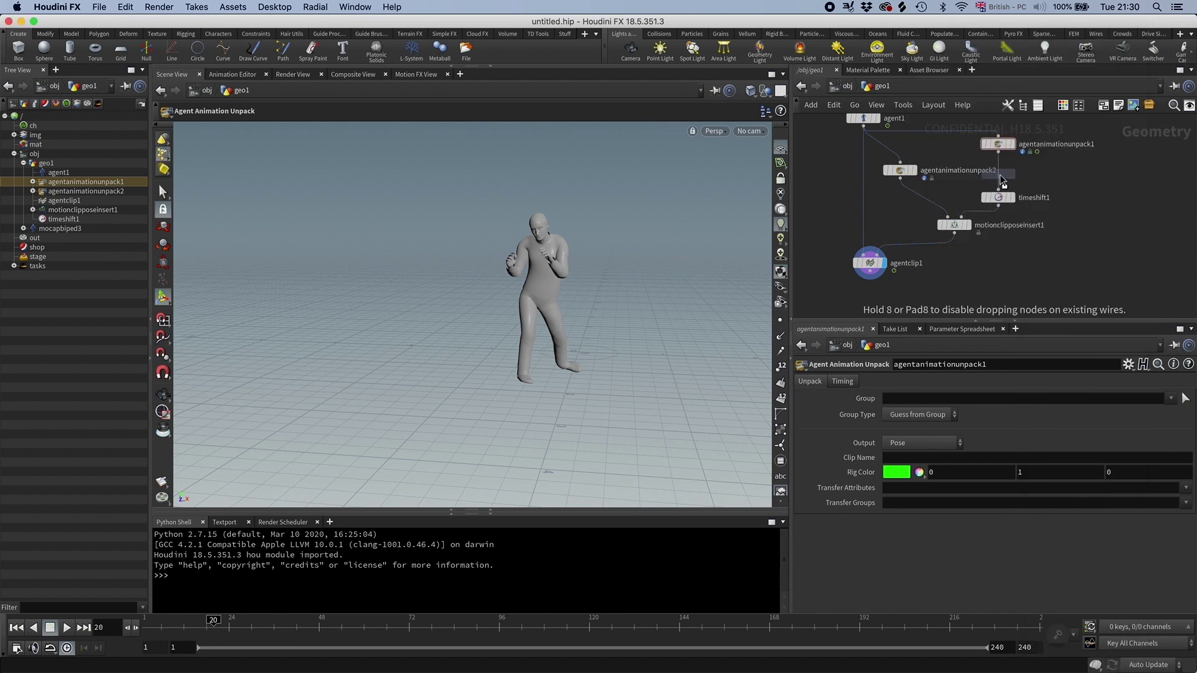
click(1002, 181)
- Pose the character's arms with rigpose1, rotating LeftArm_To_LeftForeArm about -63 and RightForeArm_To_RightHand about 41 degrees in Y, and check neighbouring frames
click(604, 253)
drag(603, 253, 608, 196)
click(515, 272)
drag(533, 227, 588, 235)
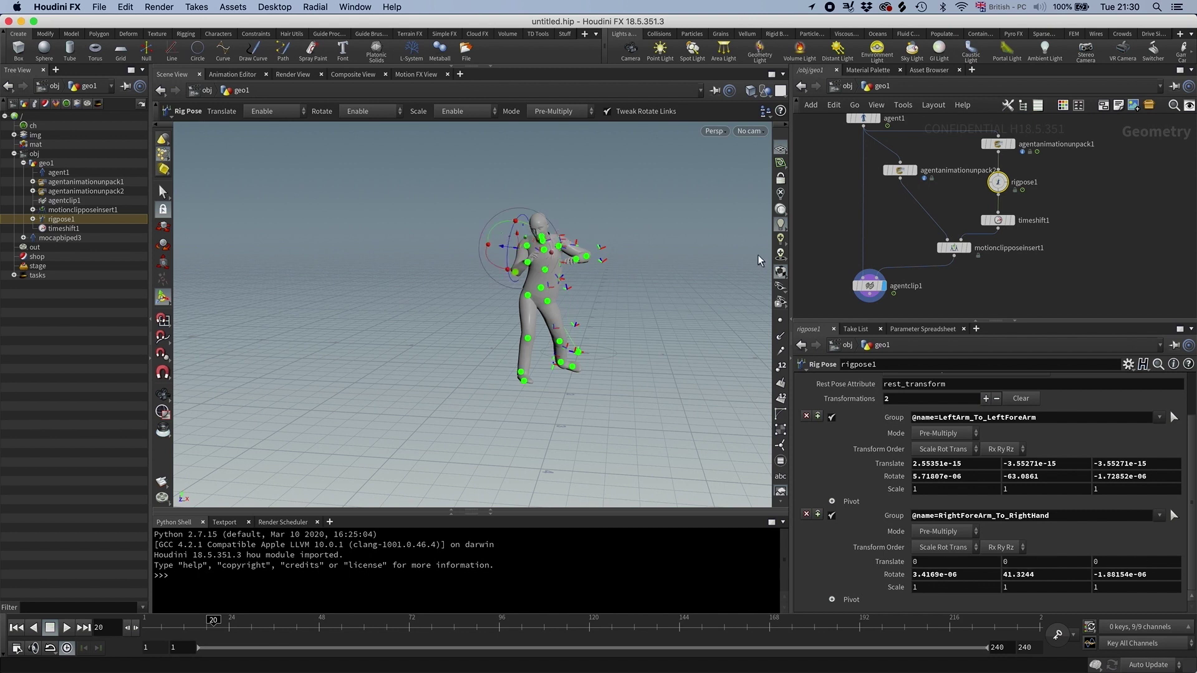
drag(219, 628, 210, 627)
- Disconnect motionclipposeinsert1 from agentclip1 and delete the MotionClip Pose Insert node
middle_drag(1066, 234, 1008, 248)
click(945, 242)
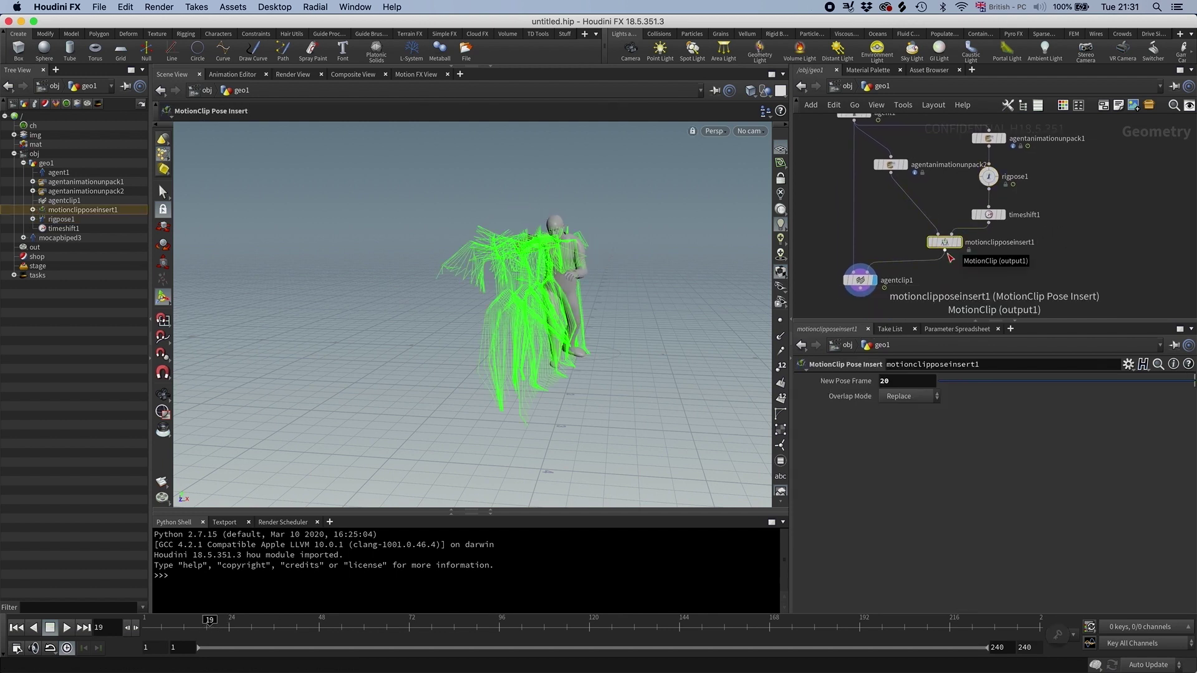
key(y)
drag(929, 256, 938, 251)
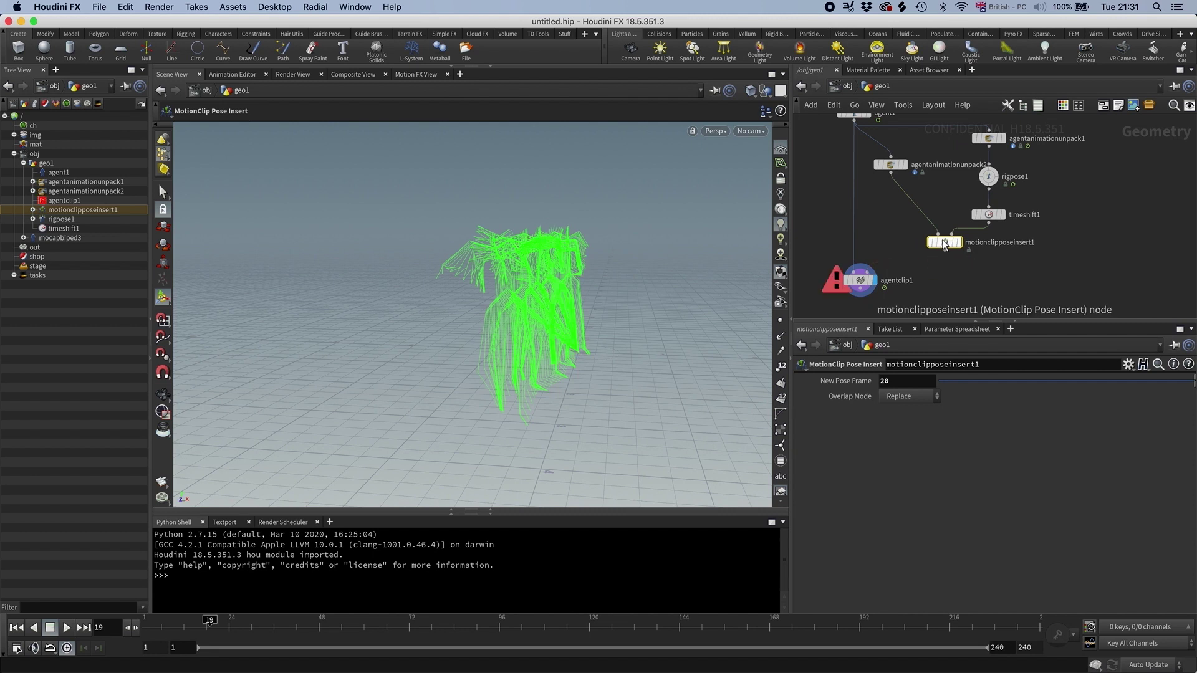
key(BackSpace)
- Add a MotionClip node between rigpose1 and agentclip1's MotionClip input, deleting timeshift1 from the branch
click(988, 214)
key(h)
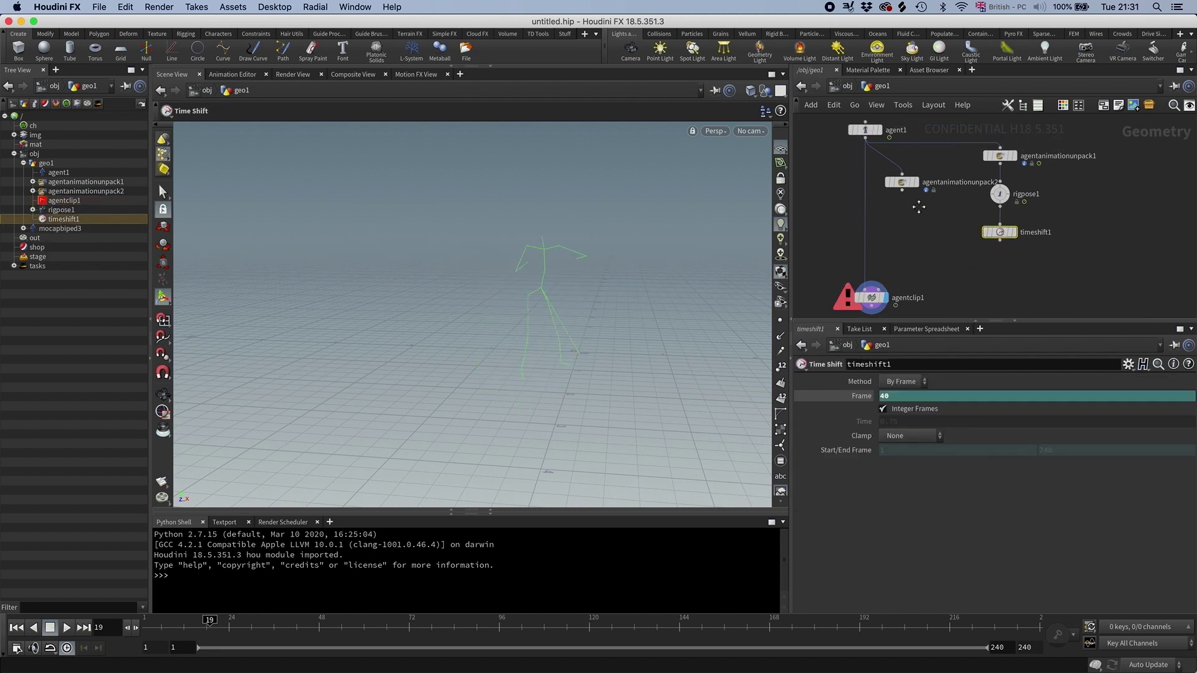
key(Tab)
text(moti)
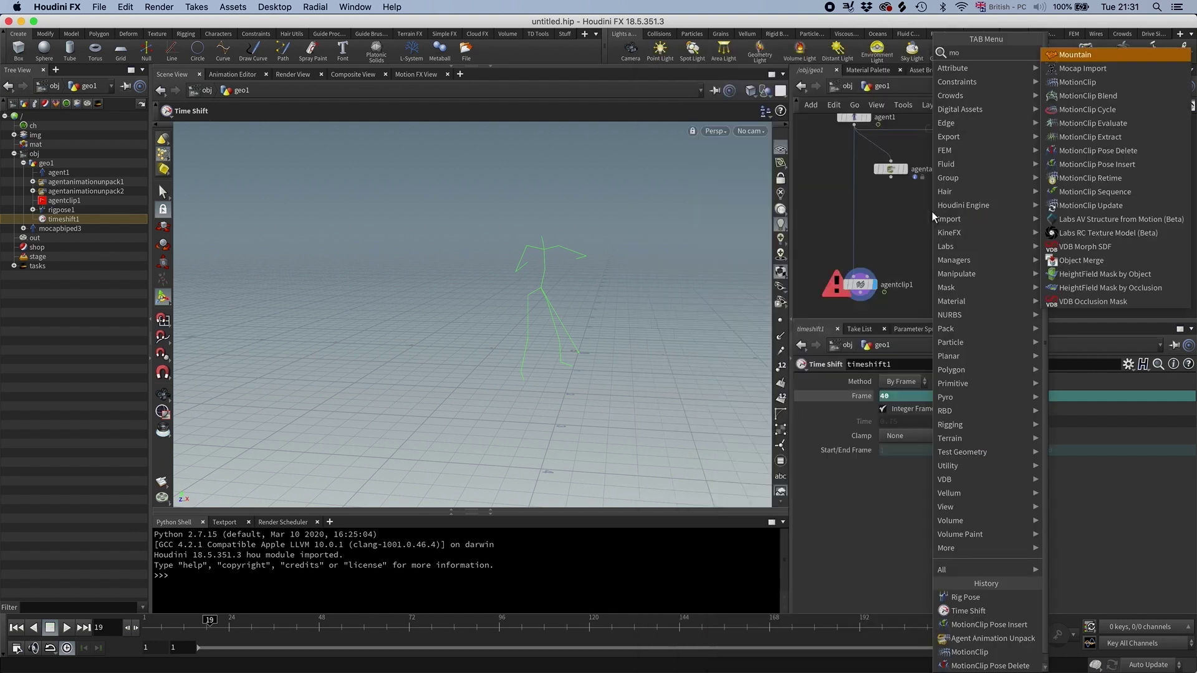
key(Return)
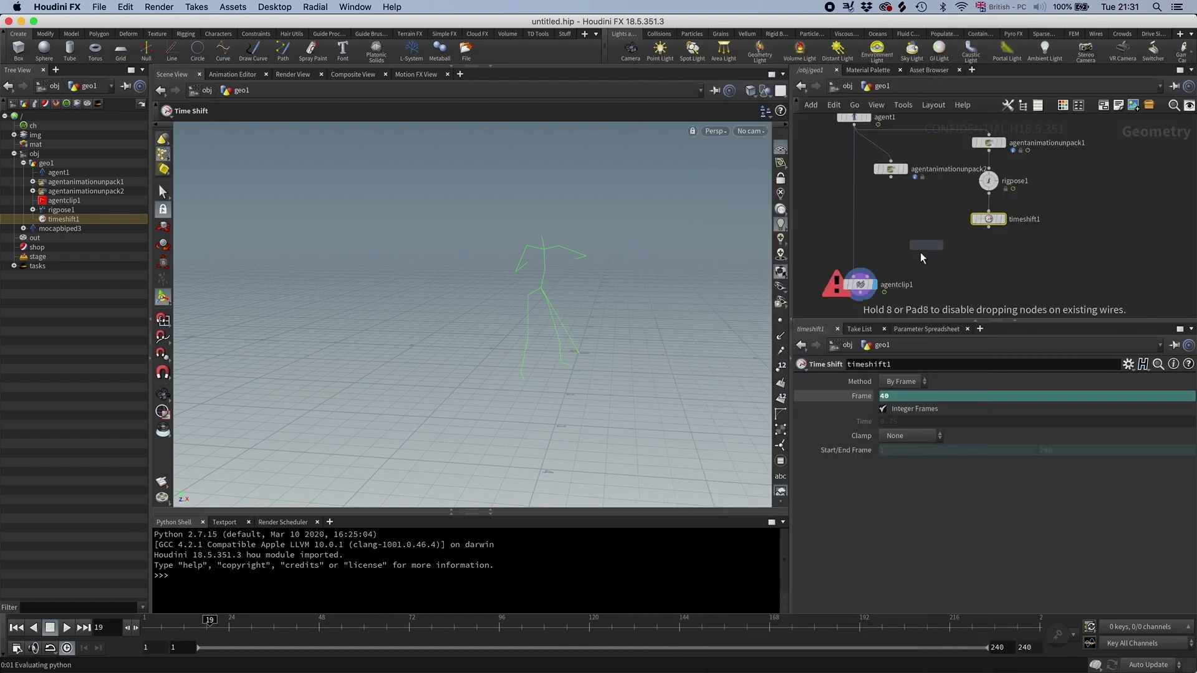
click(910, 265)
drag(904, 275, 989, 193)
click(979, 218)
key(BackSpace)
drag(908, 265, 924, 249)
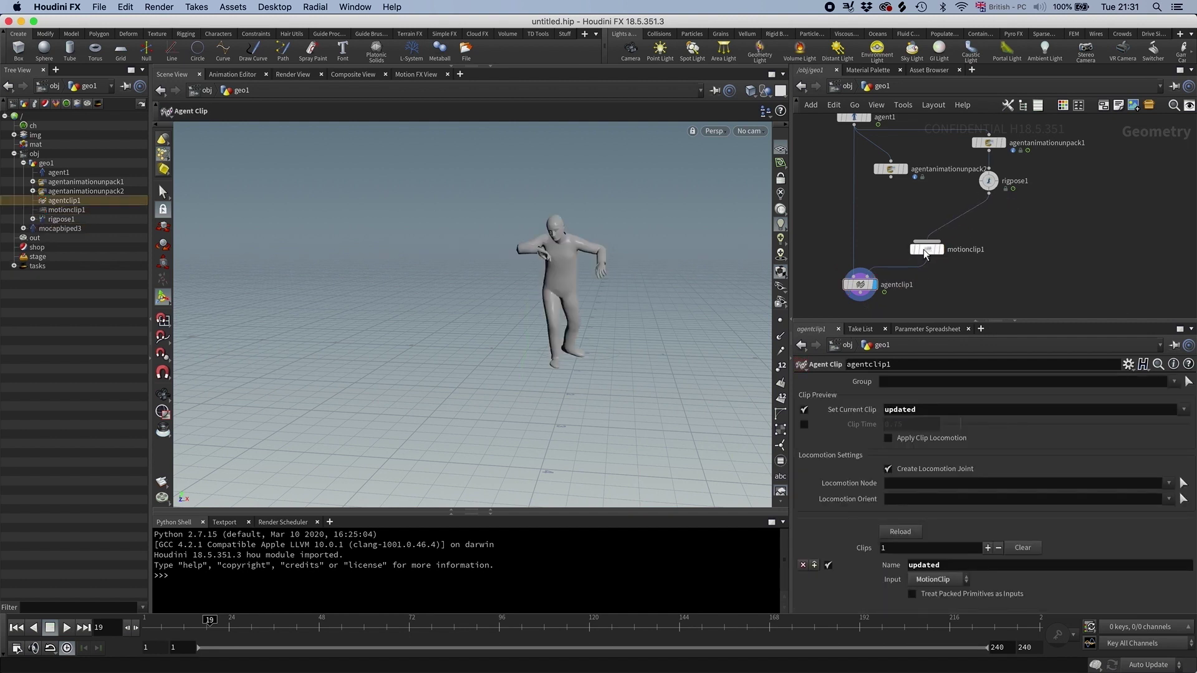
- Clear all transformations from the rigpose1 node
click(989, 181)
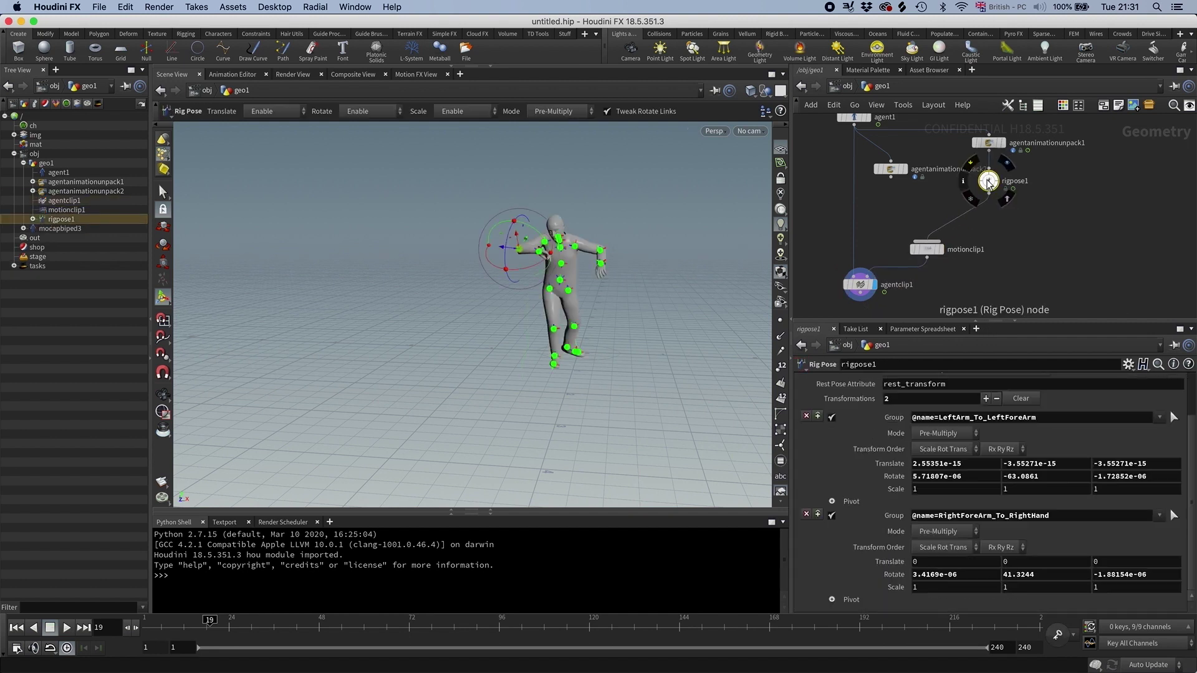
click(1022, 399)
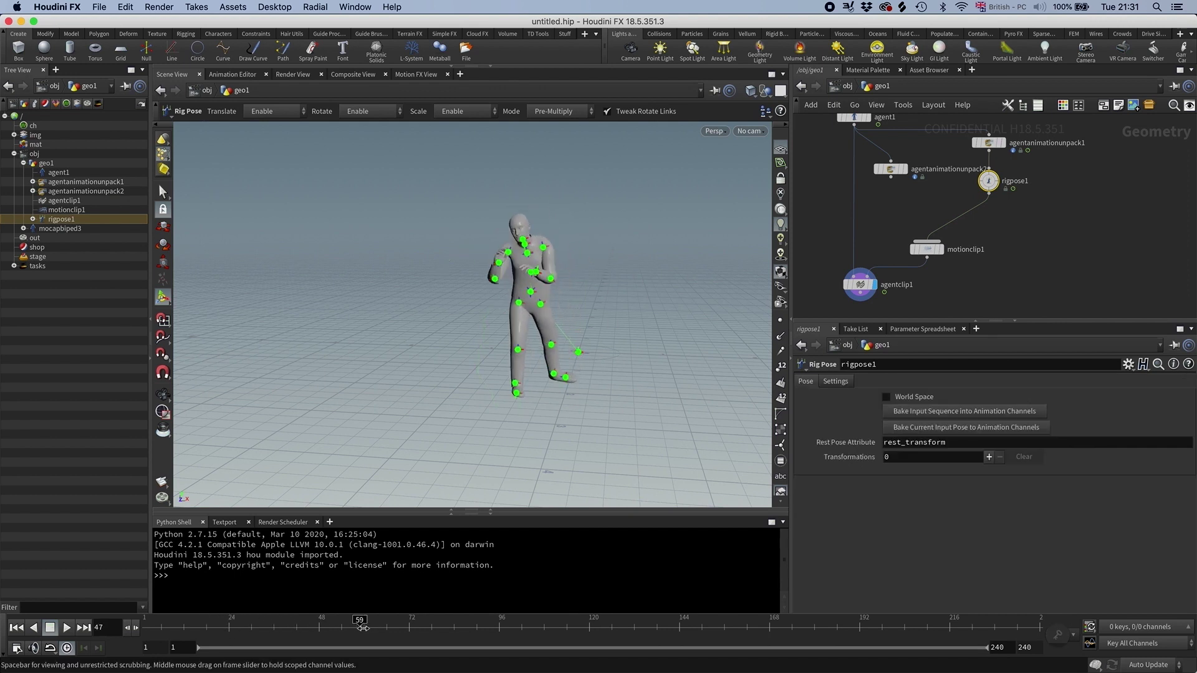
- At frame 53, rotate the Head_To_HeadEnd joint about -64 degrees in Z with rigpose1 and keyframe its rotation
middle_drag(996, 222, 970, 283)
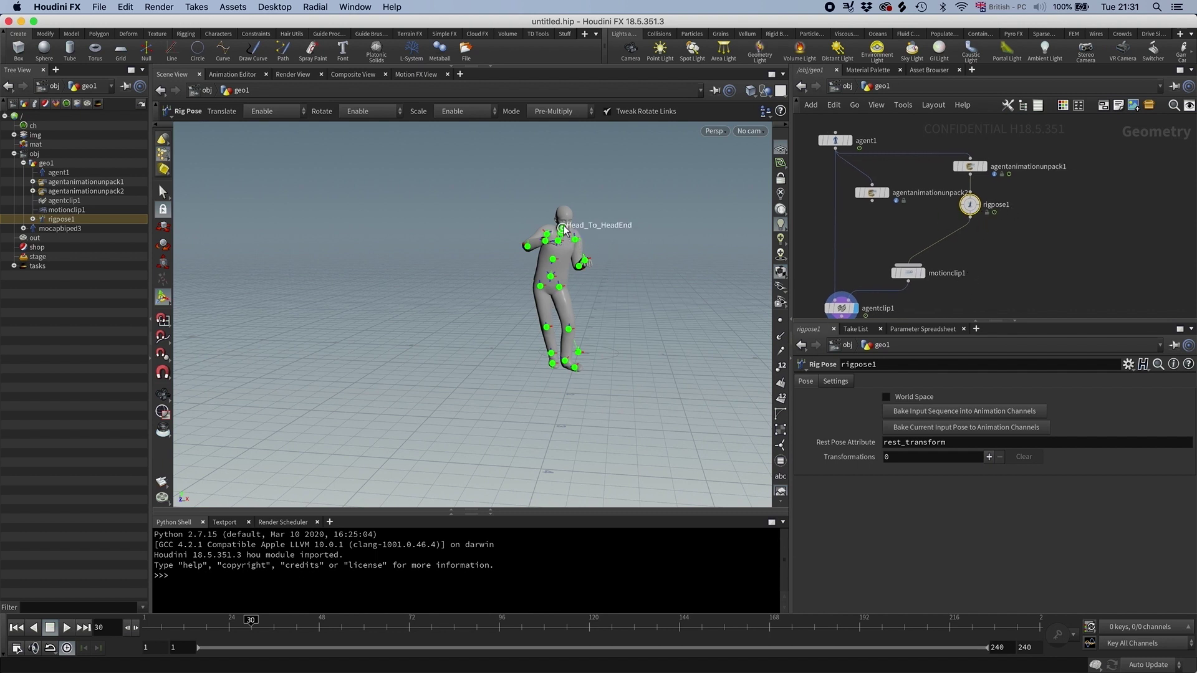
click(335, 632)
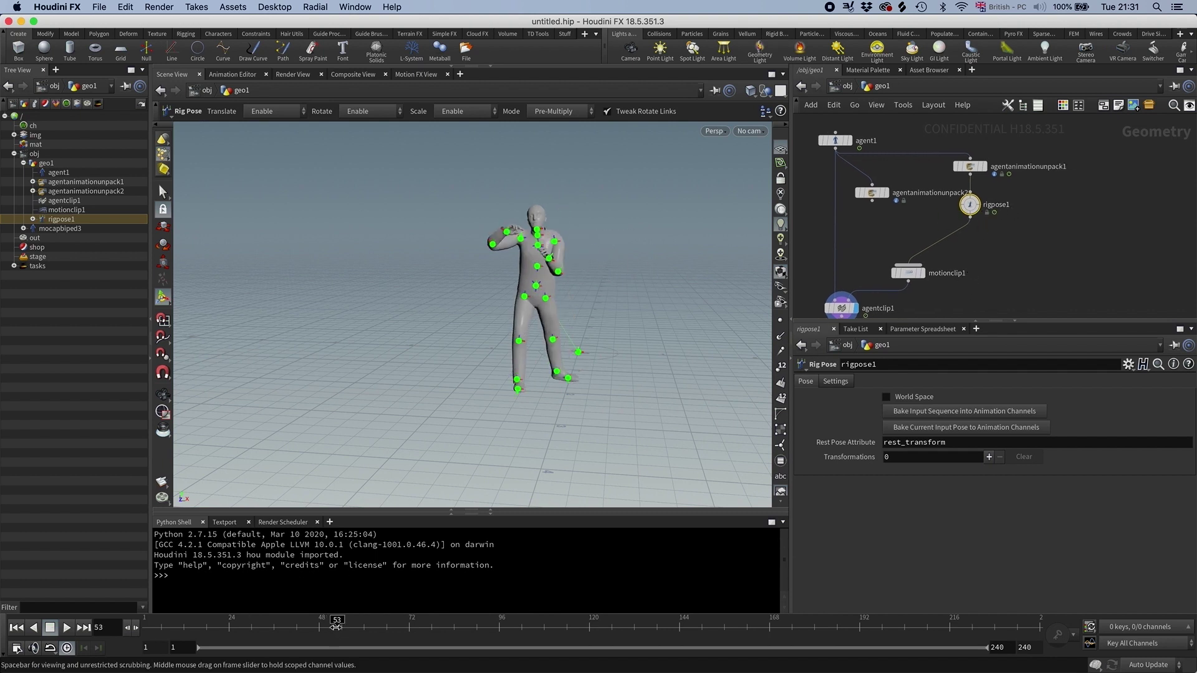
click(535, 229)
drag(537, 221, 550, 228)
alt+click(896, 534)
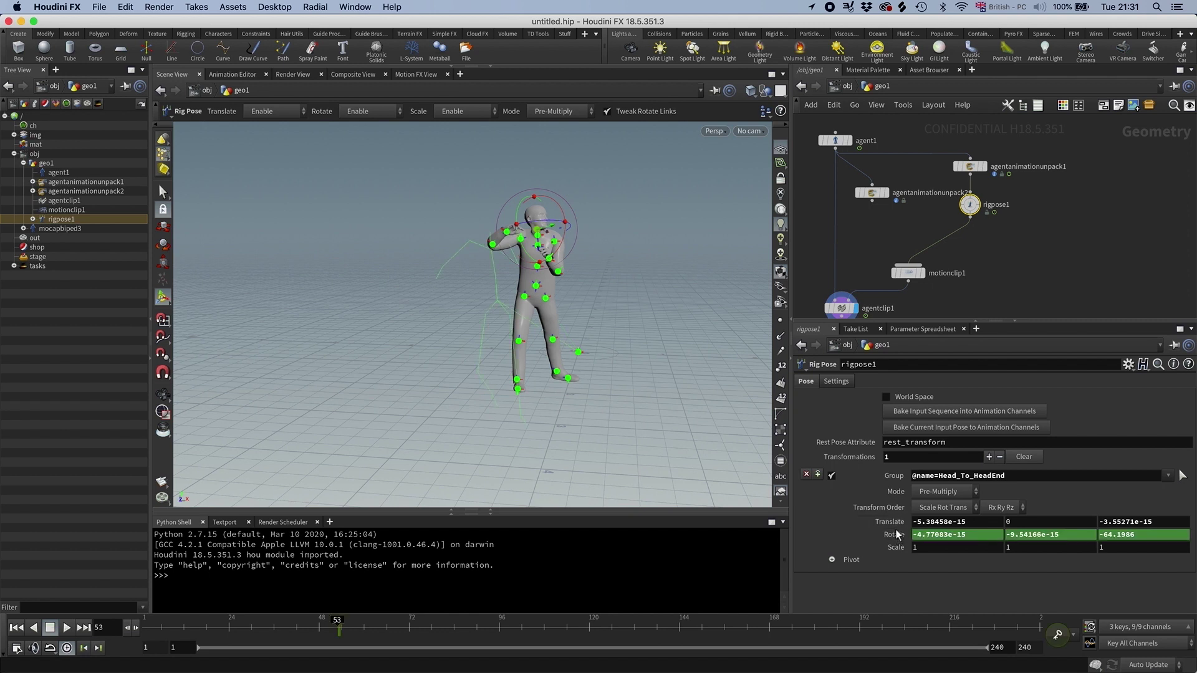
- At frame 32, reset the Head_To_HeadEnd rotation to 0 and scrub to frame 57 to check the head motion
click(259, 625)
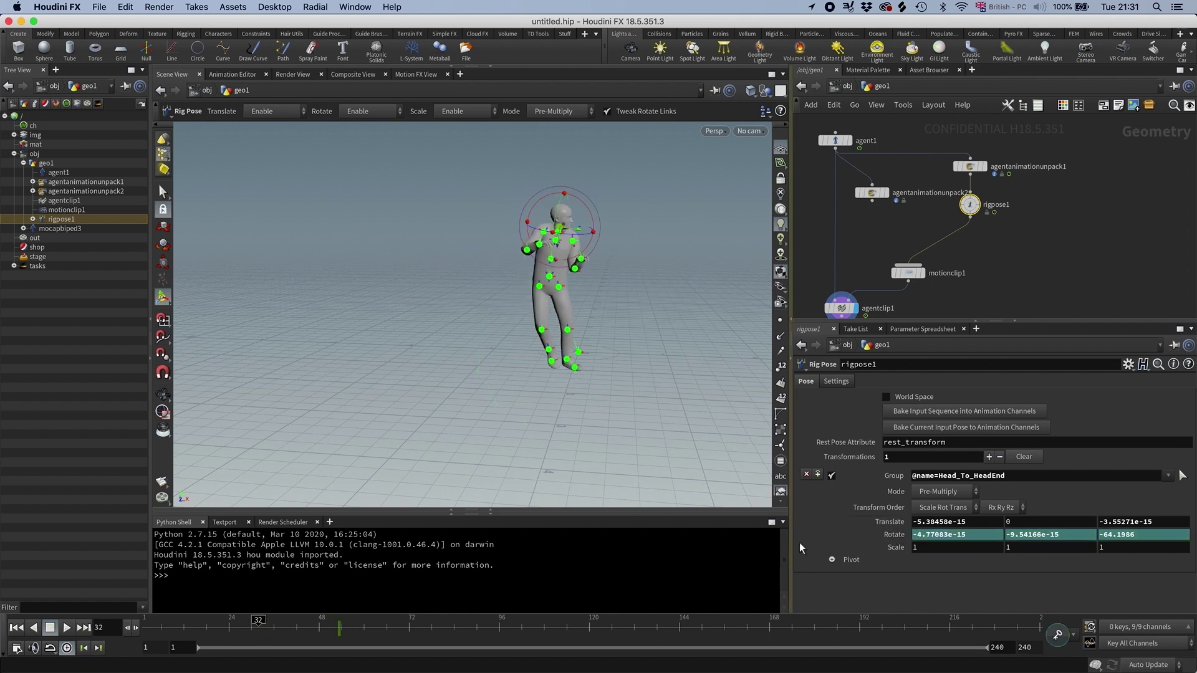
right_click(898, 538)
click(923, 611)
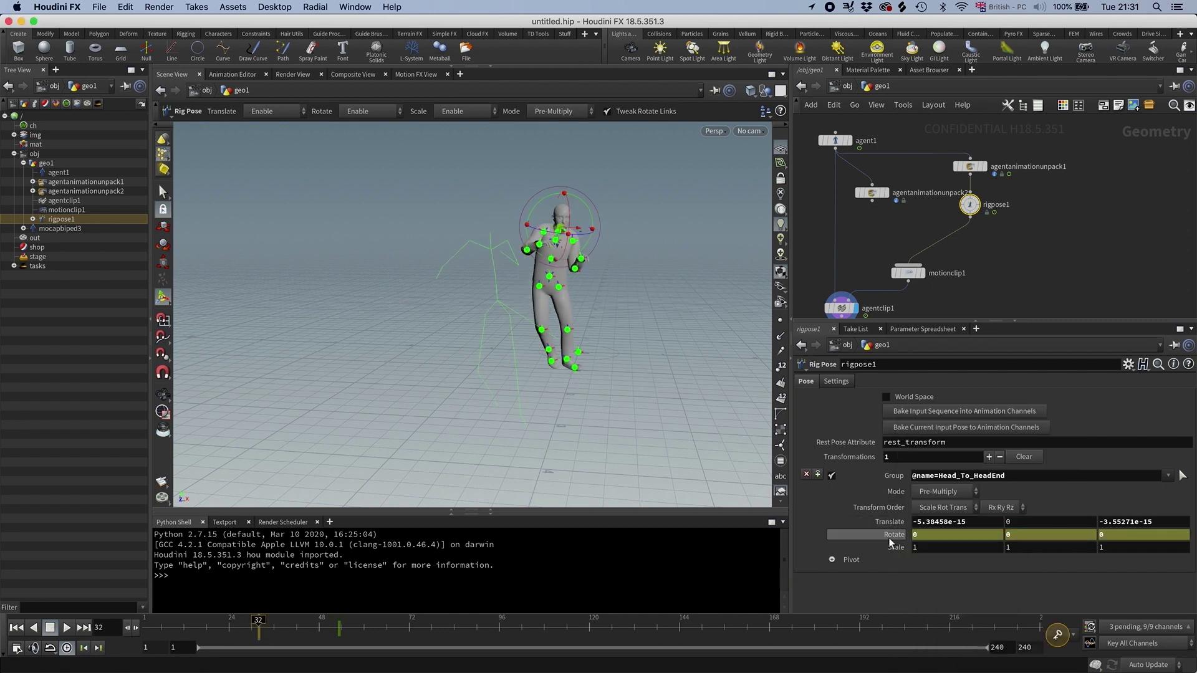
drag(262, 631, 353, 619)
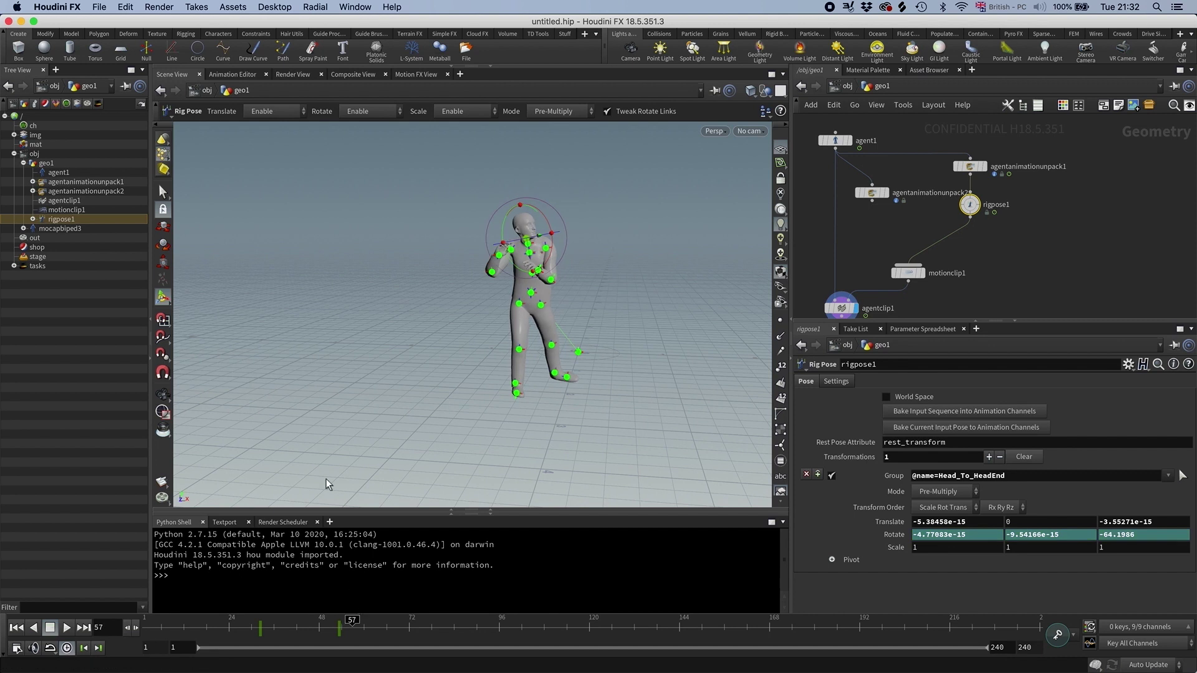
- Rotate RightForeArm_To_RightHand about -46 degrees in Y and LeftForeArm_To_LeftHand about 62, -17 and -29 degrees at frame 57
click(492, 272)
drag(467, 253, 436, 260)
click(551, 279)
drag(546, 261, 578, 275)
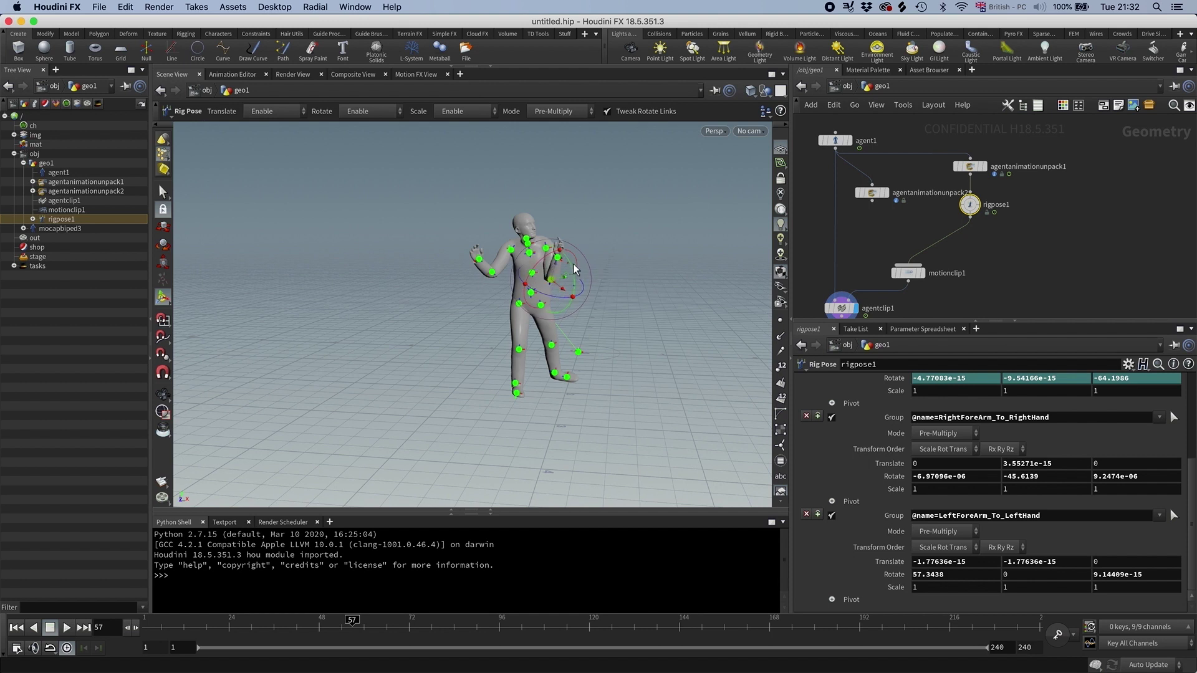
drag(571, 264, 577, 286)
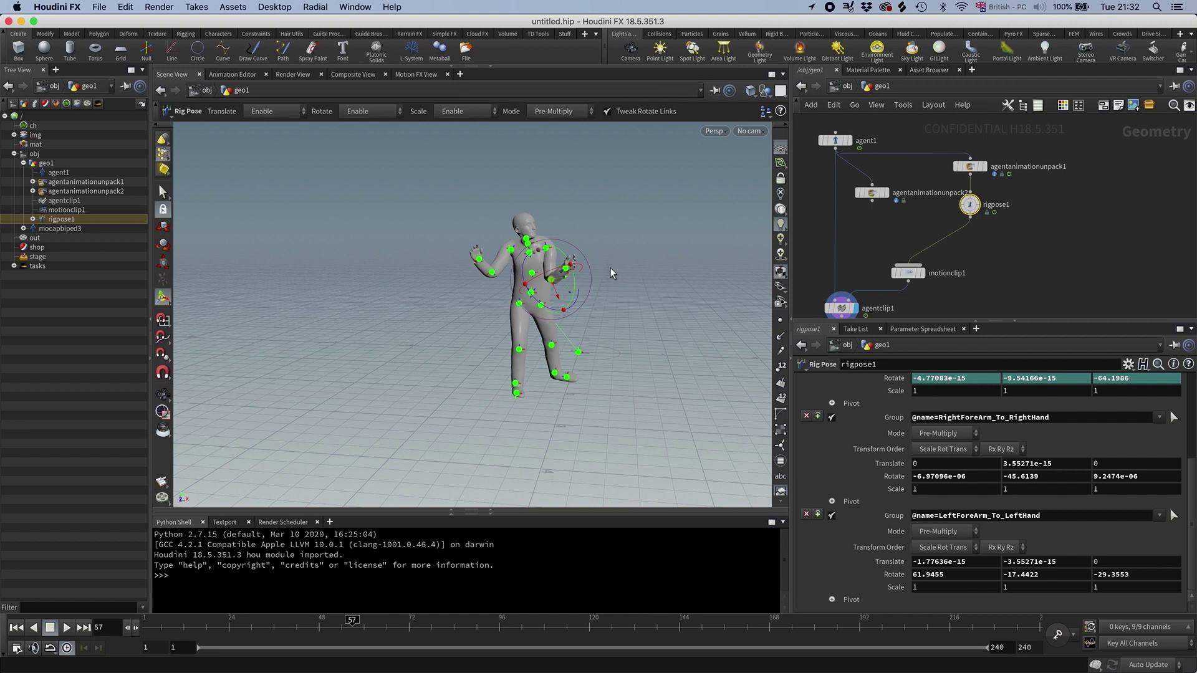
- Disconnect motionclip1 from rigpose1, delete agentanimationunpack2 and rigpose1, and display agentanimationunpack1
drag(912, 276, 974, 289)
key(y)
drag(954, 235, 1019, 204)
click(876, 194)
key(BackSpace)
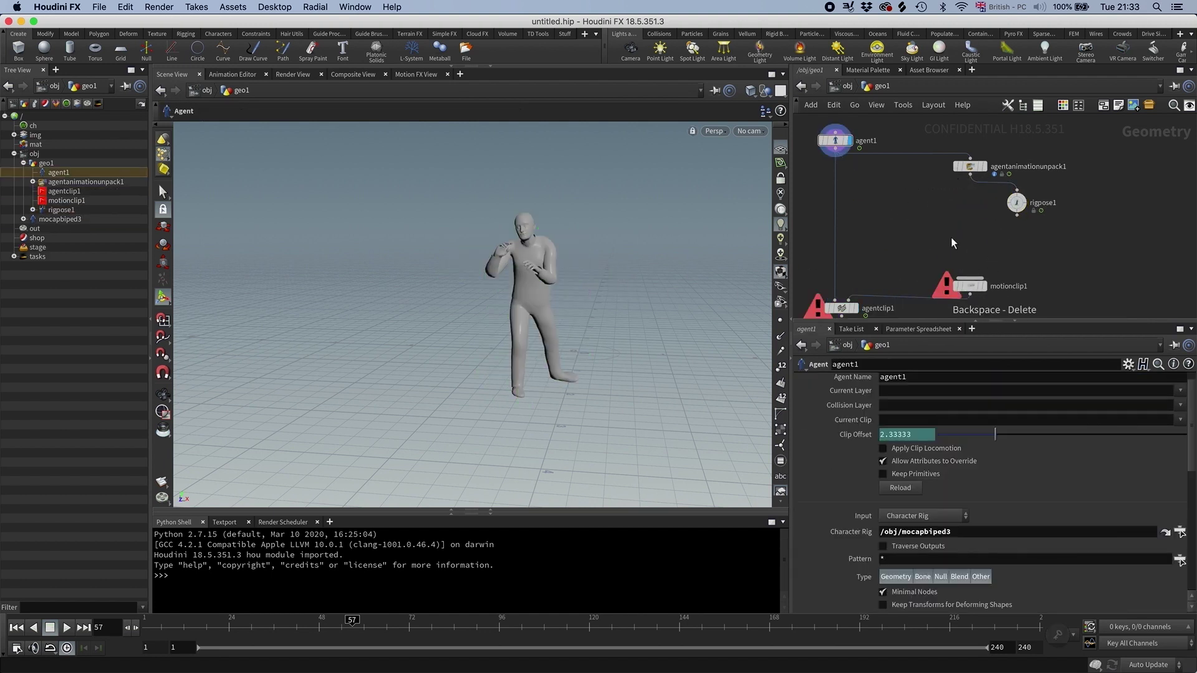
click(1017, 203)
key(BackSpace)
click(977, 159)
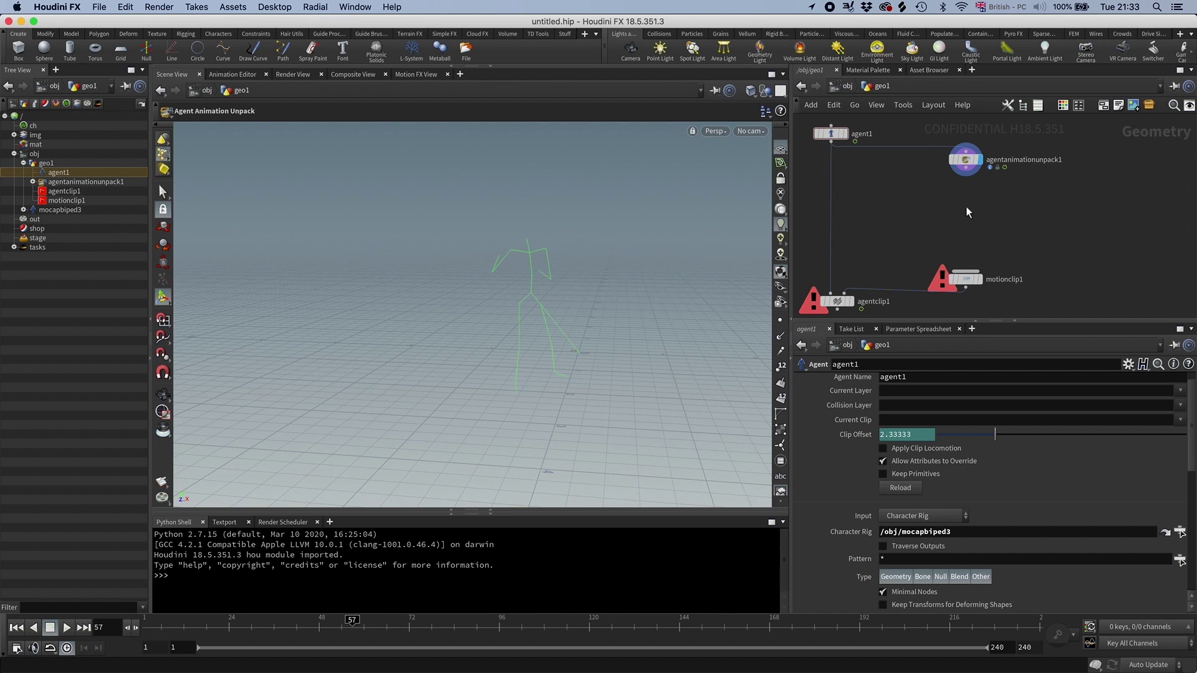
- Add a Delete Joints node fed by agentanimationunpack1 and display it
key(Tab)
text(dele)
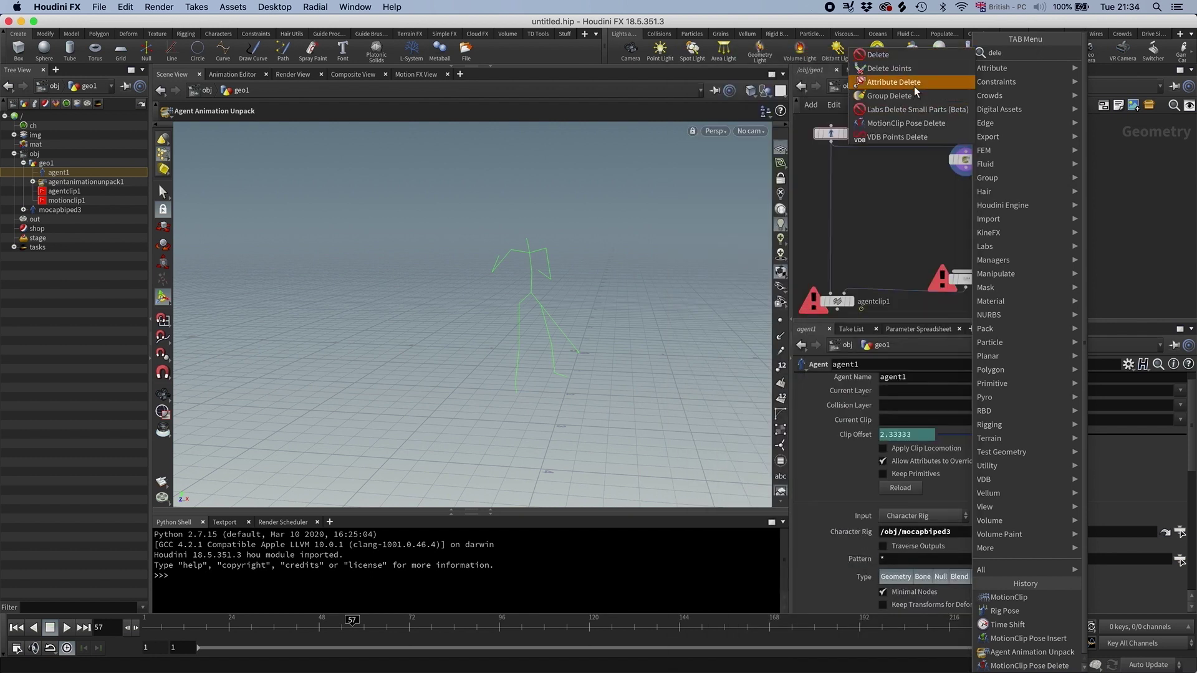
click(903, 70)
click(1016, 190)
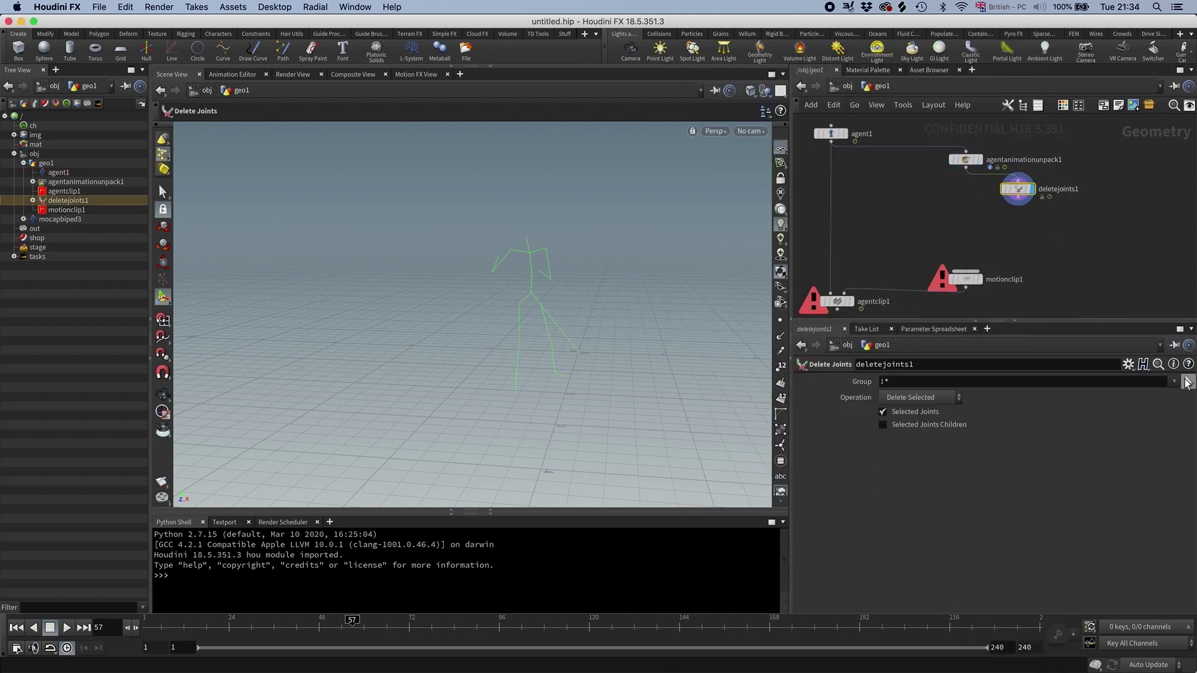
- Set deletejoints1's group to the left arm joints, from upper arm to finger base, with the operation Delete Non-Selected
click(1189, 381)
drag(564, 285, 540, 249)
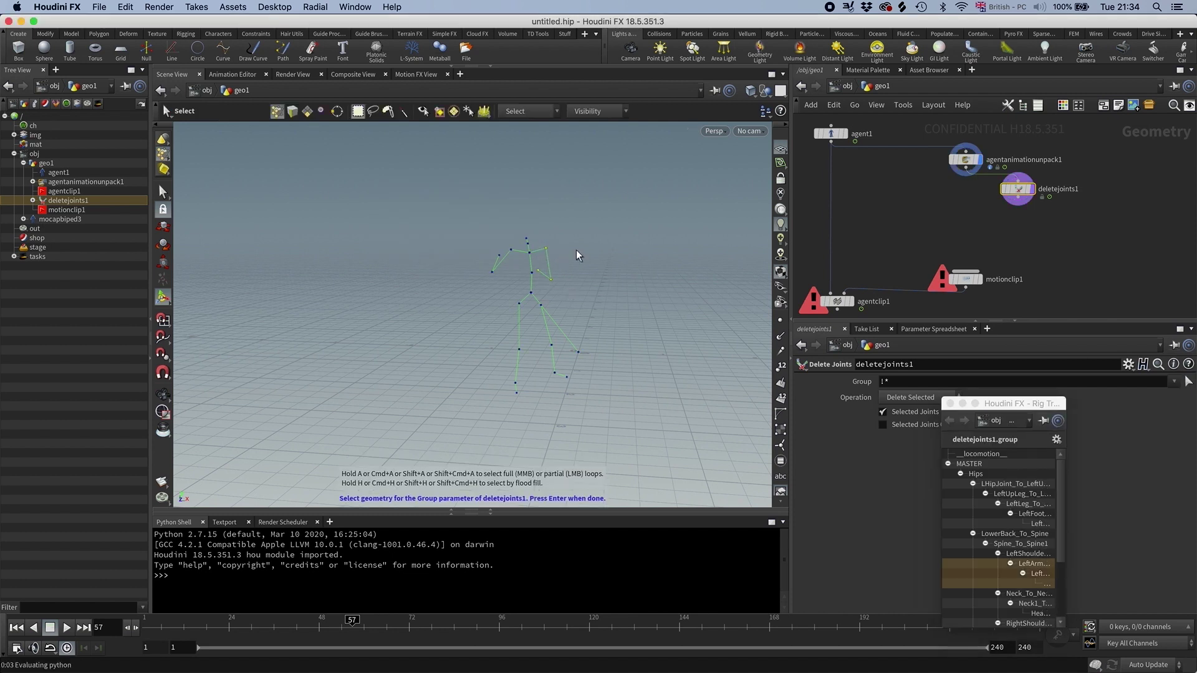
key(Return)
click(917, 398)
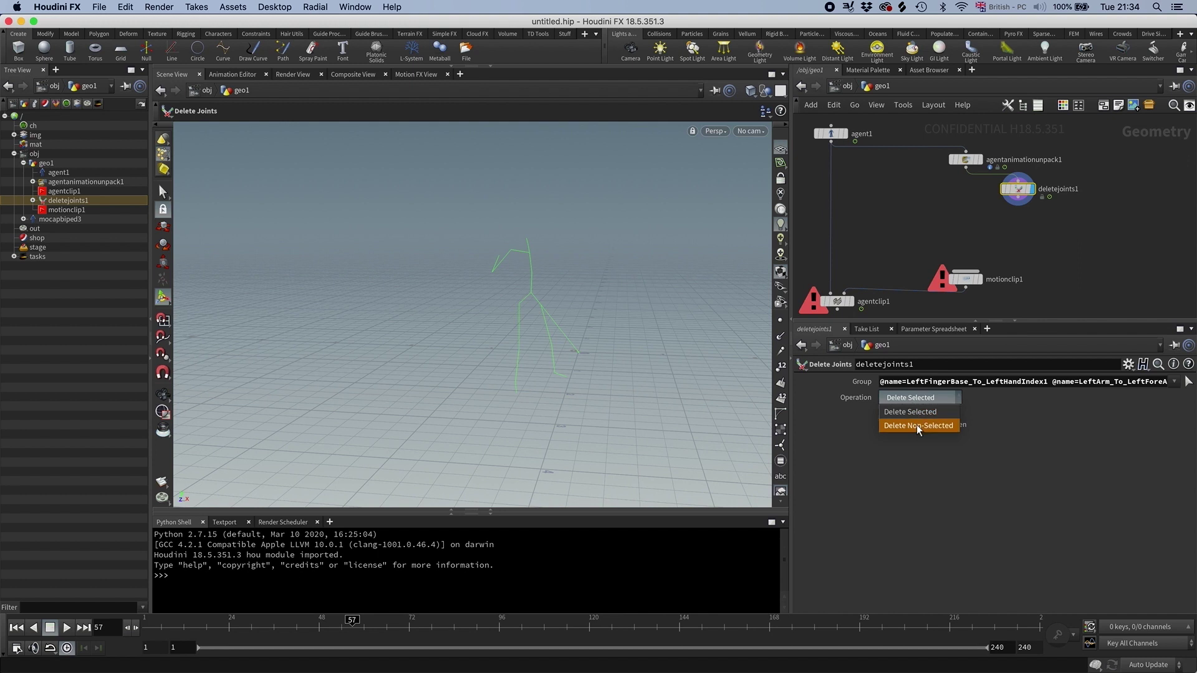
click(917, 425)
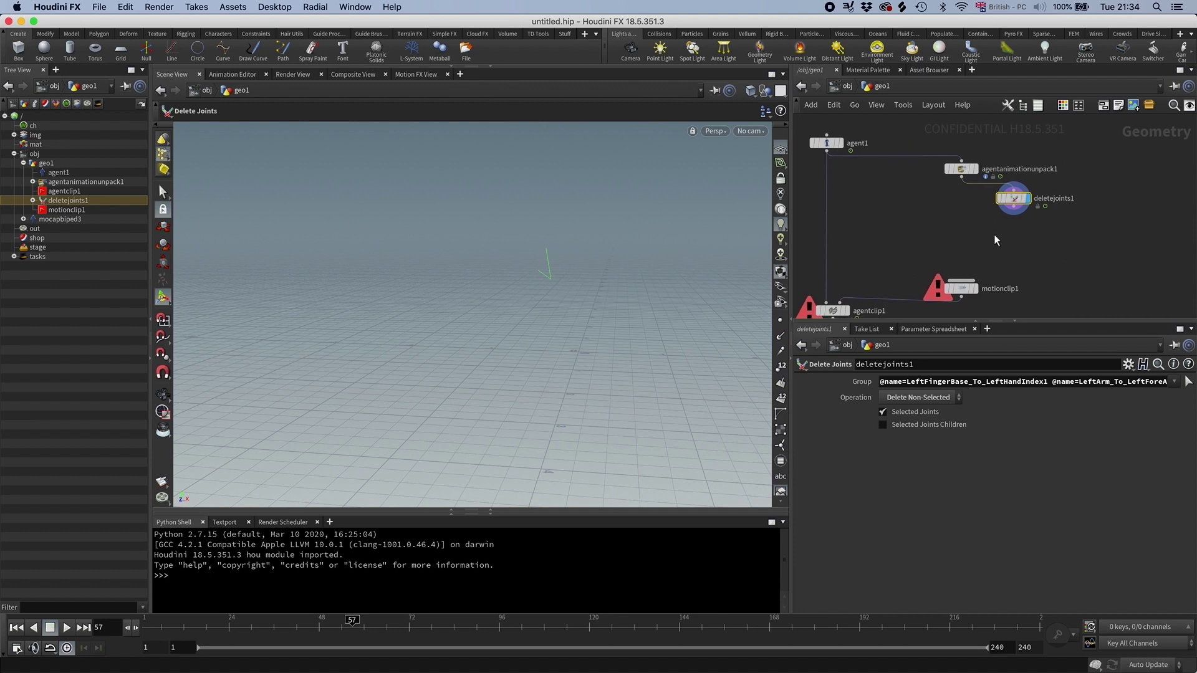
- Add an IK Chains node taking agentanimationunpack1 as its first input and deletejoints1 as its second, and display it
key(Tab)
text(ik)
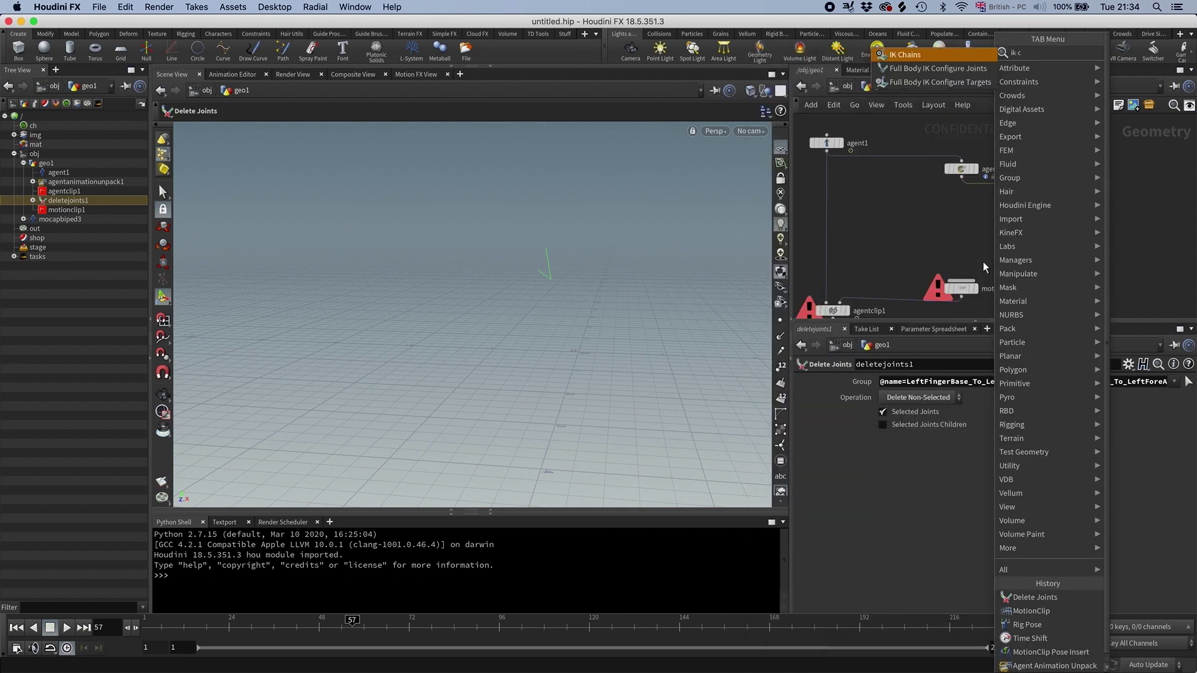
key(Return)
click(976, 242)
drag(974, 238, 966, 220)
drag(962, 176, 976, 217)
click(982, 225)
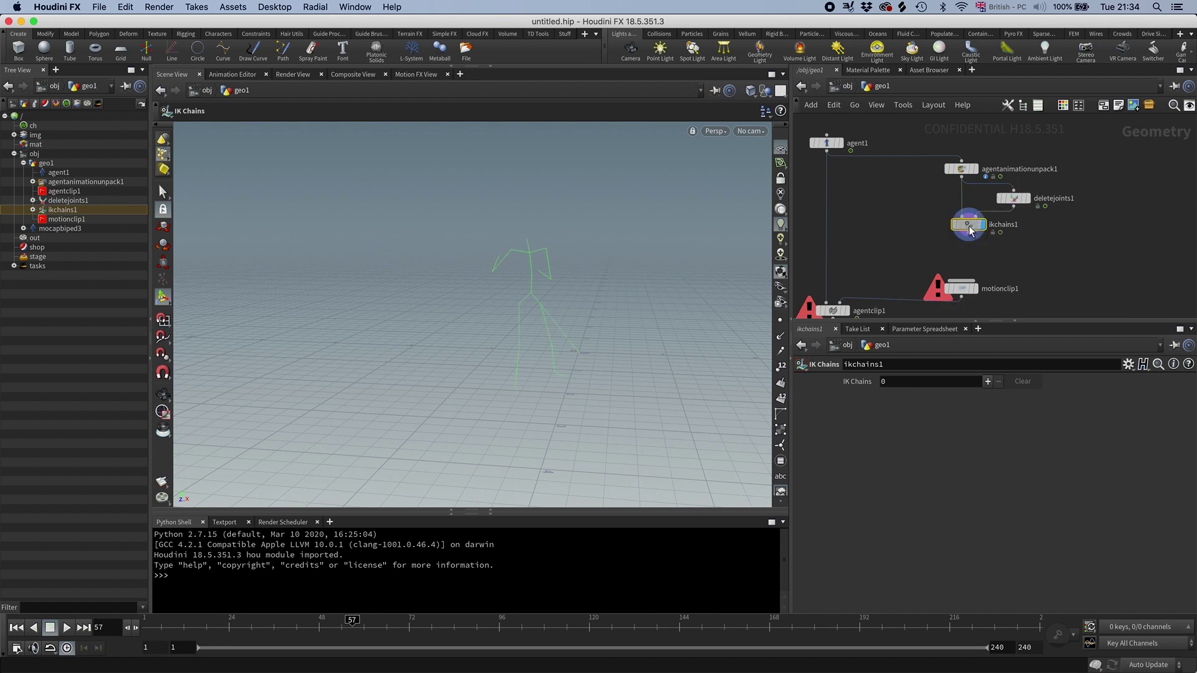
- Add one IK chain with root LeftArm_To_LeftForeArm, mid LeftForeArm_To_LeftHand and tip LeftFingerBase_To_LeftHandIndex1, and enable Match By Name
click(988, 382)
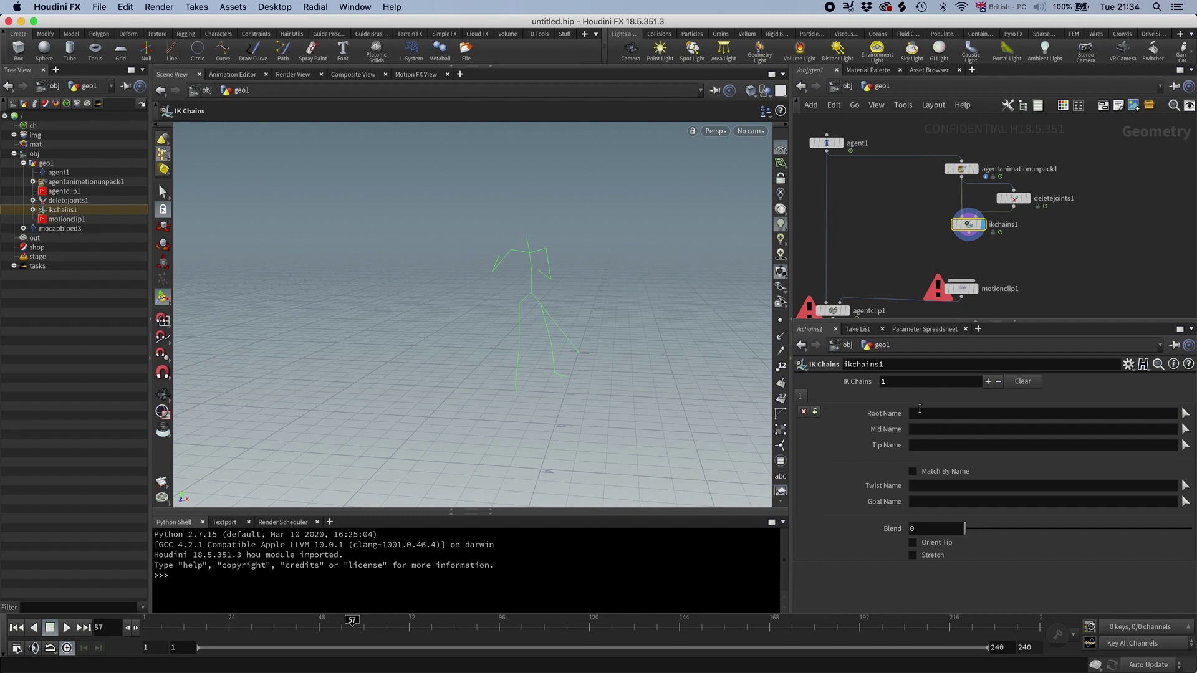
click(1185, 414)
click(547, 249)
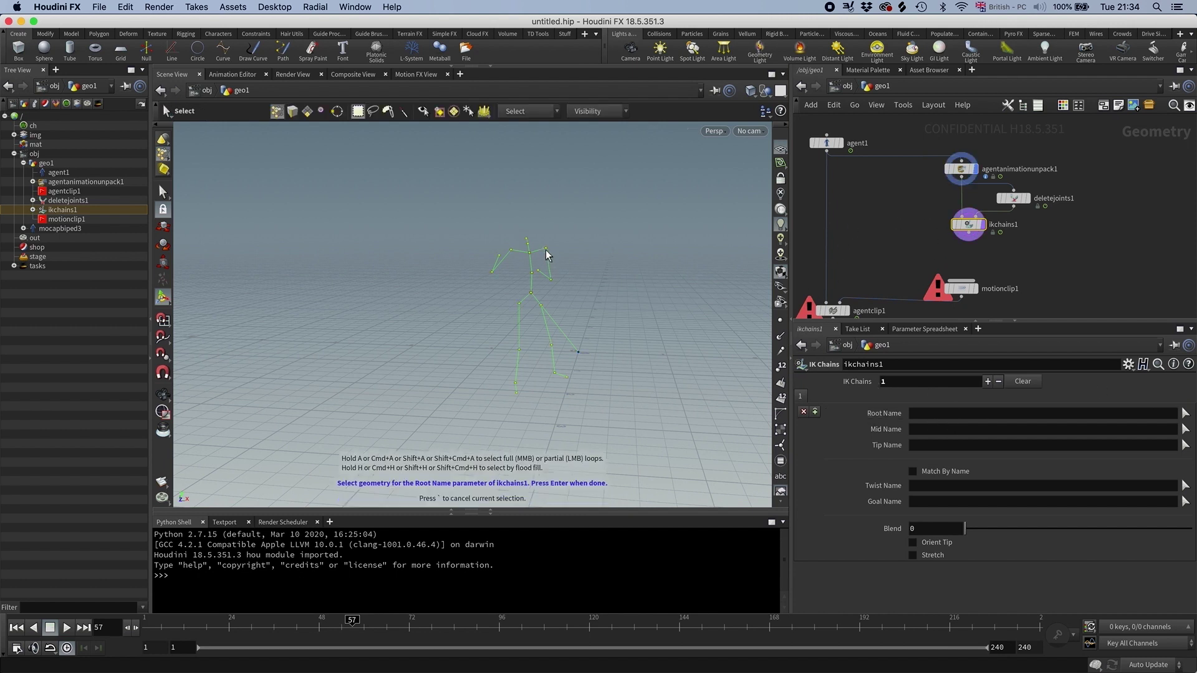
key(Return)
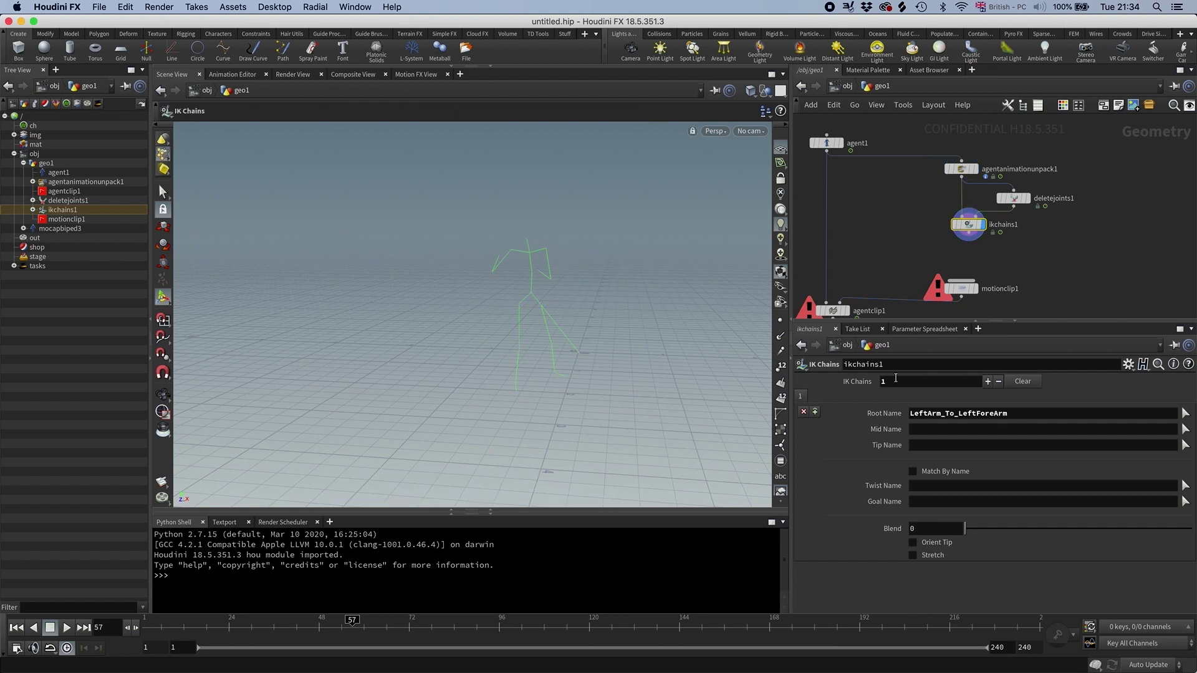
click(1186, 429)
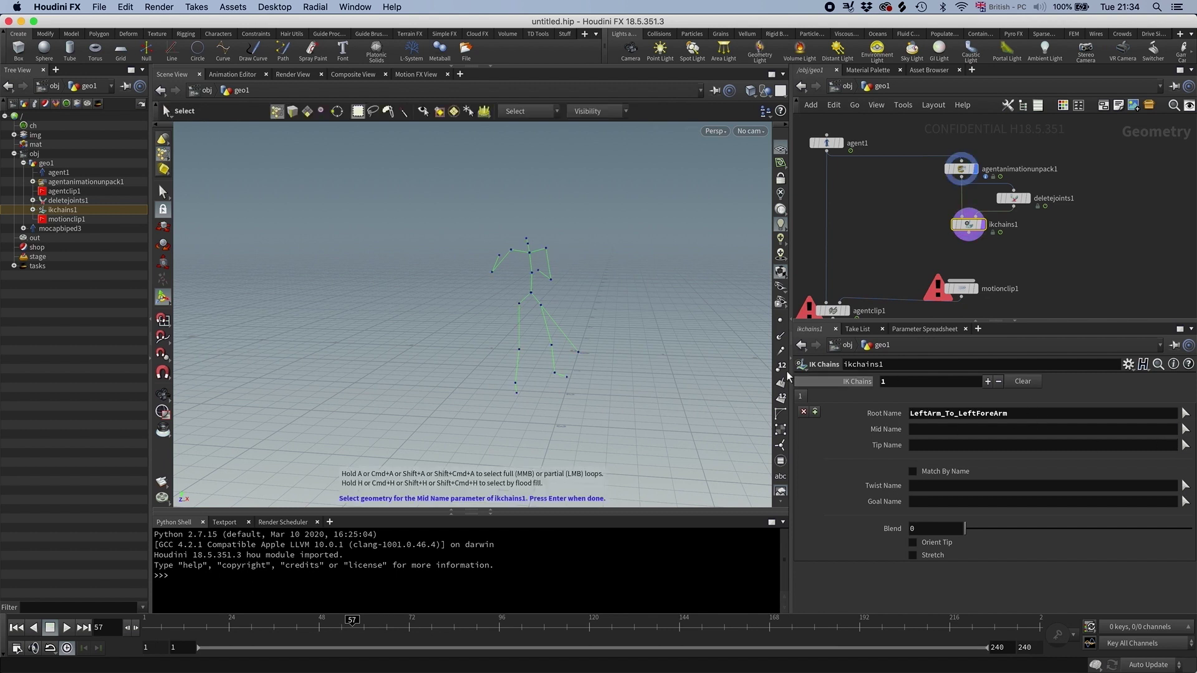
click(552, 281)
key(Return)
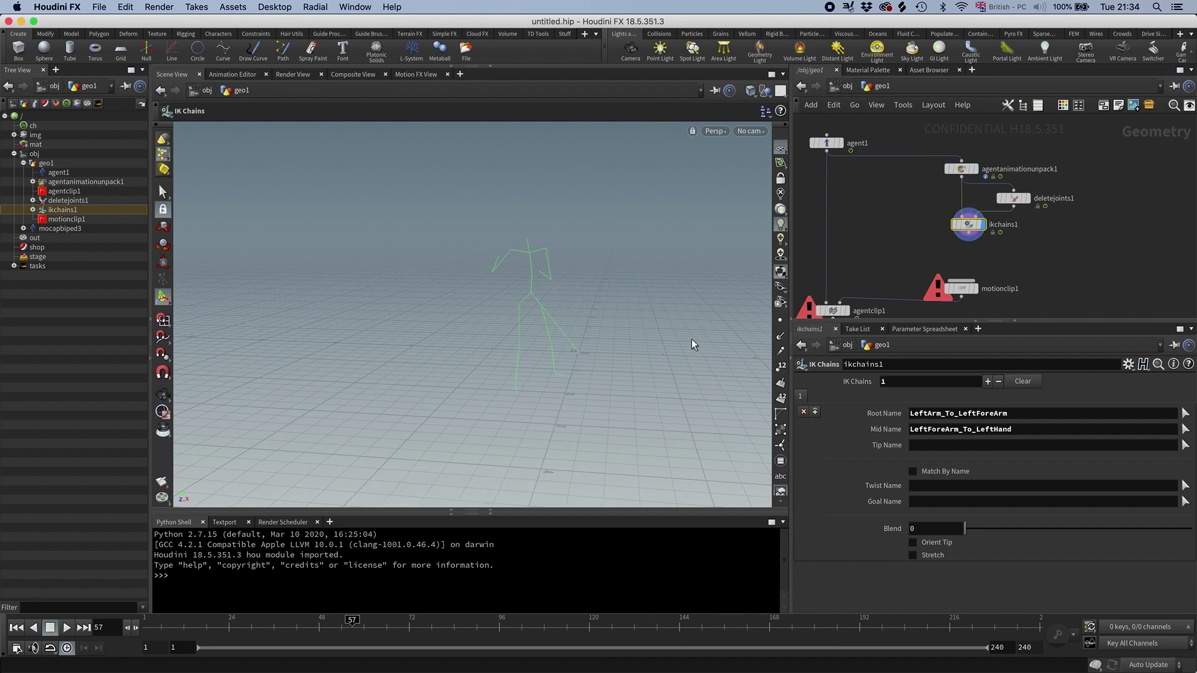
click(1186, 447)
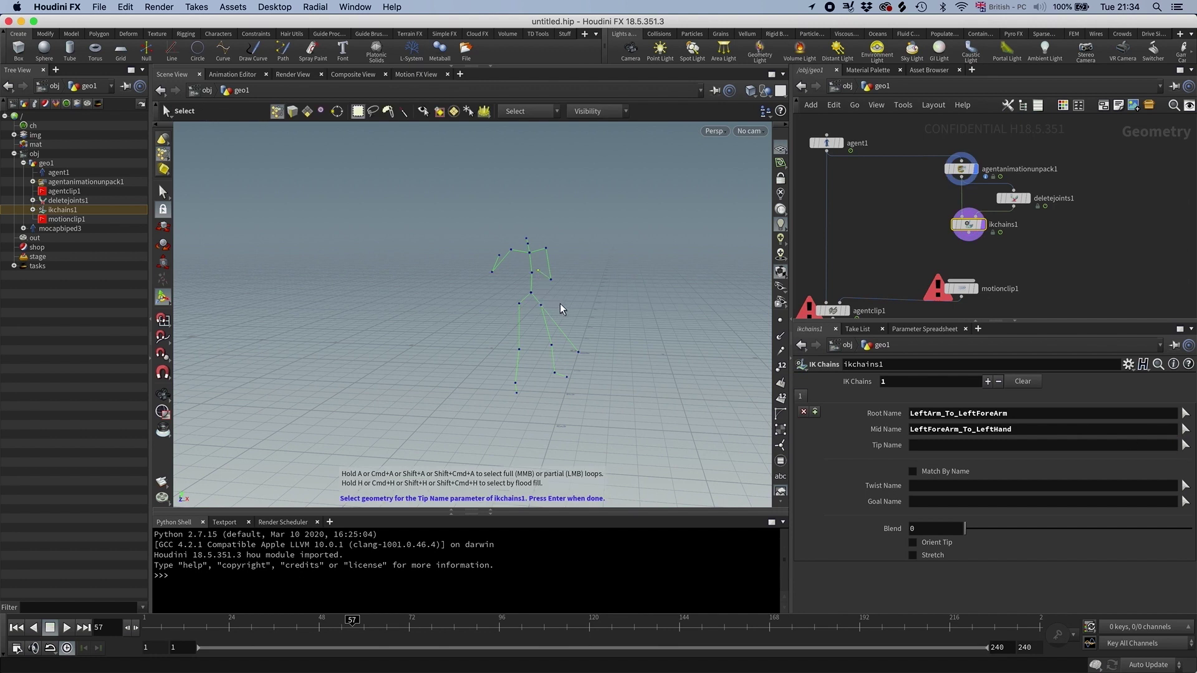
key(Return)
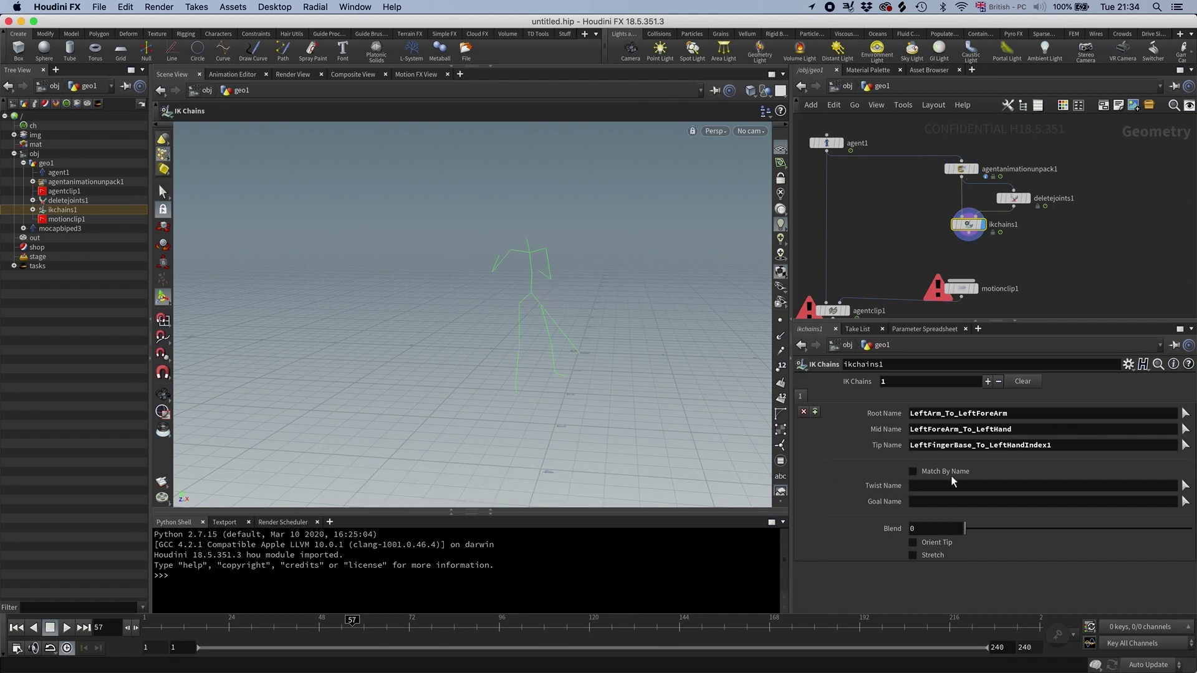
click(914, 472)
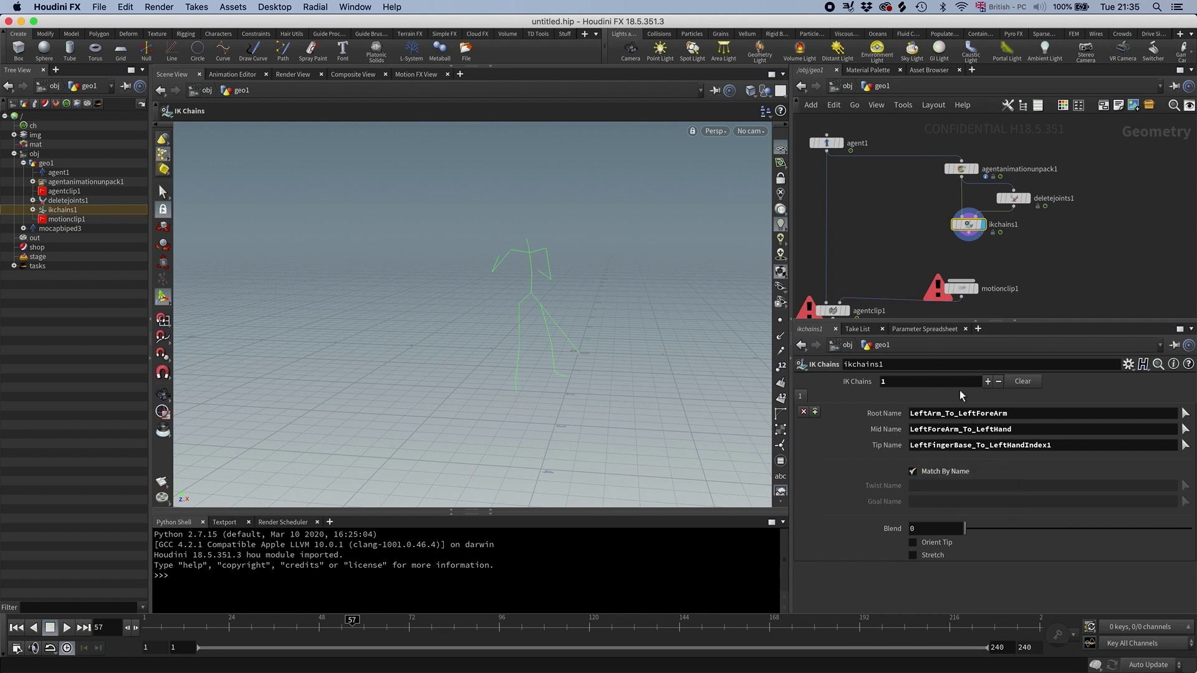
- Insert a Rig Pose node between deletejoints1 and ikchains1, shifting ikchains1 down to make room
key(Up)
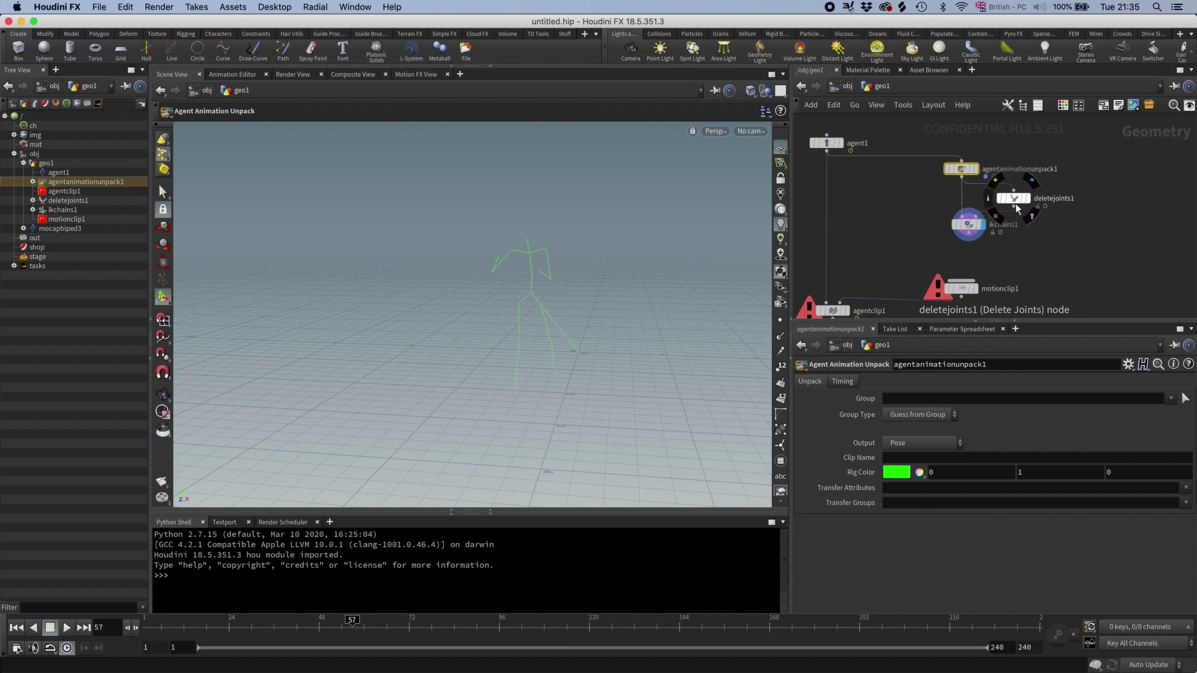
click(1014, 200)
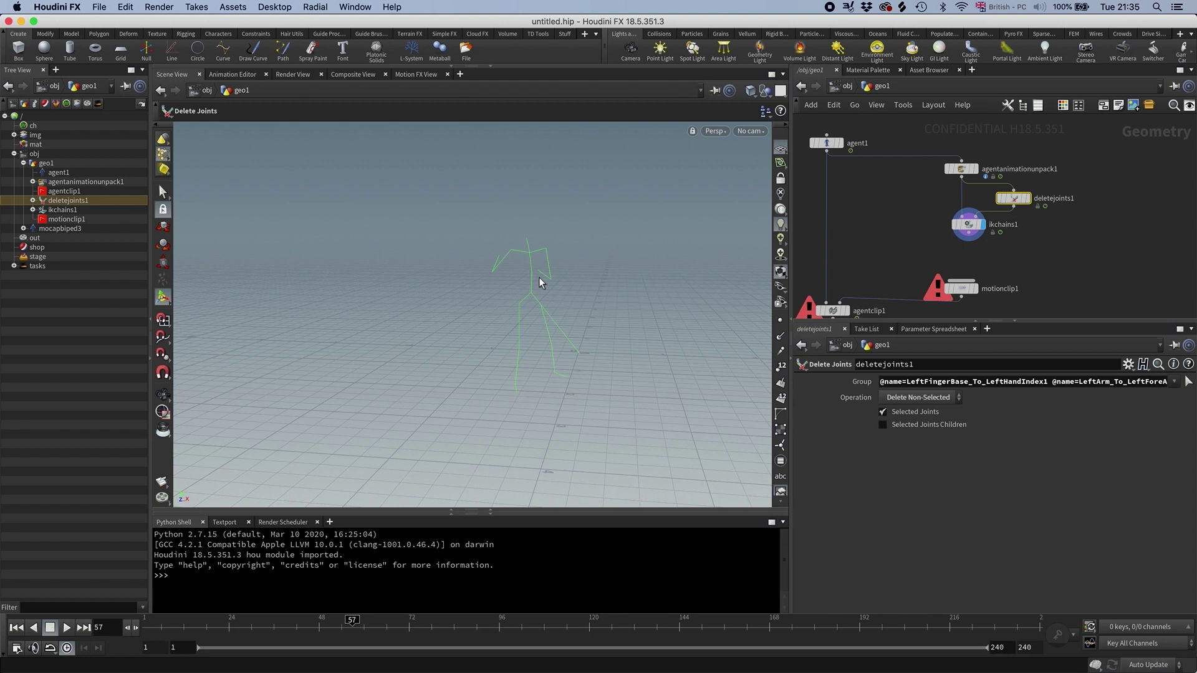
click(968, 225)
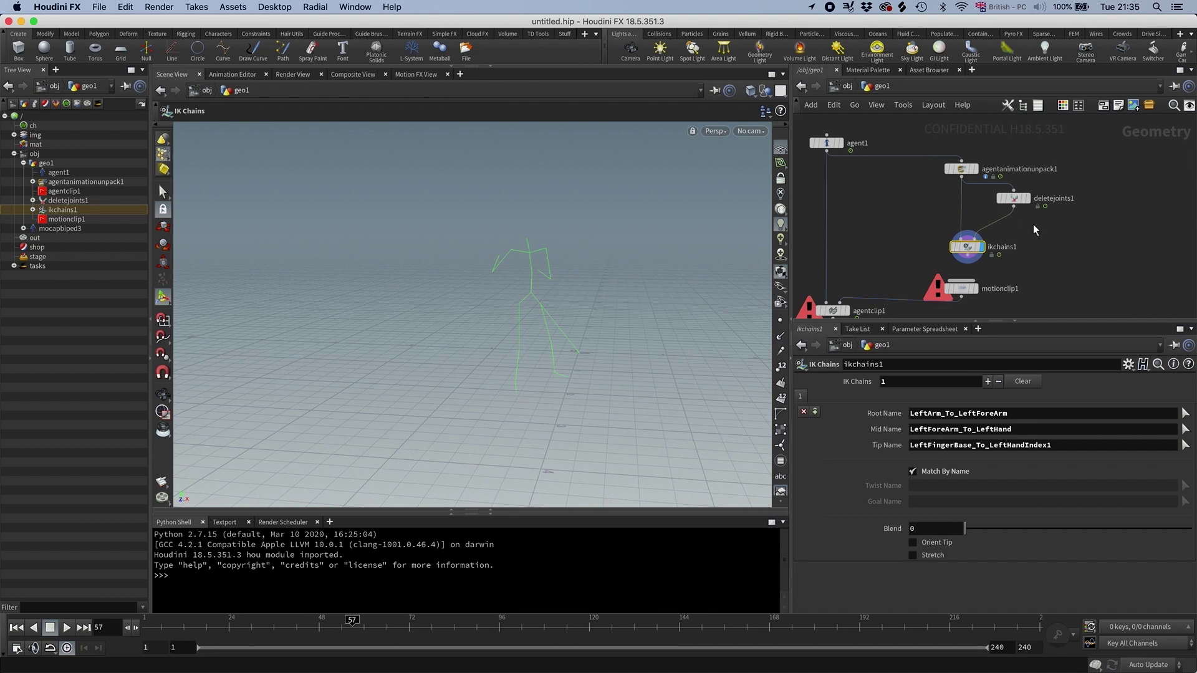
key(Tab)
mouse_move(1033, 231)
click(1010, 214)
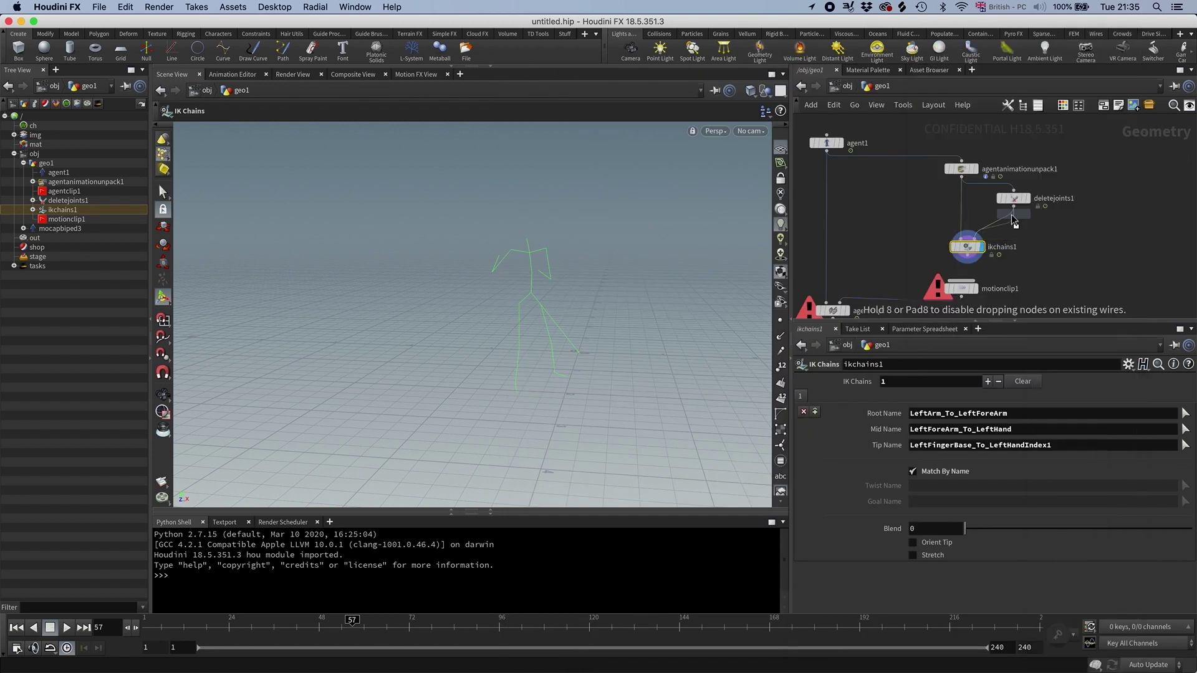
click(1001, 215)
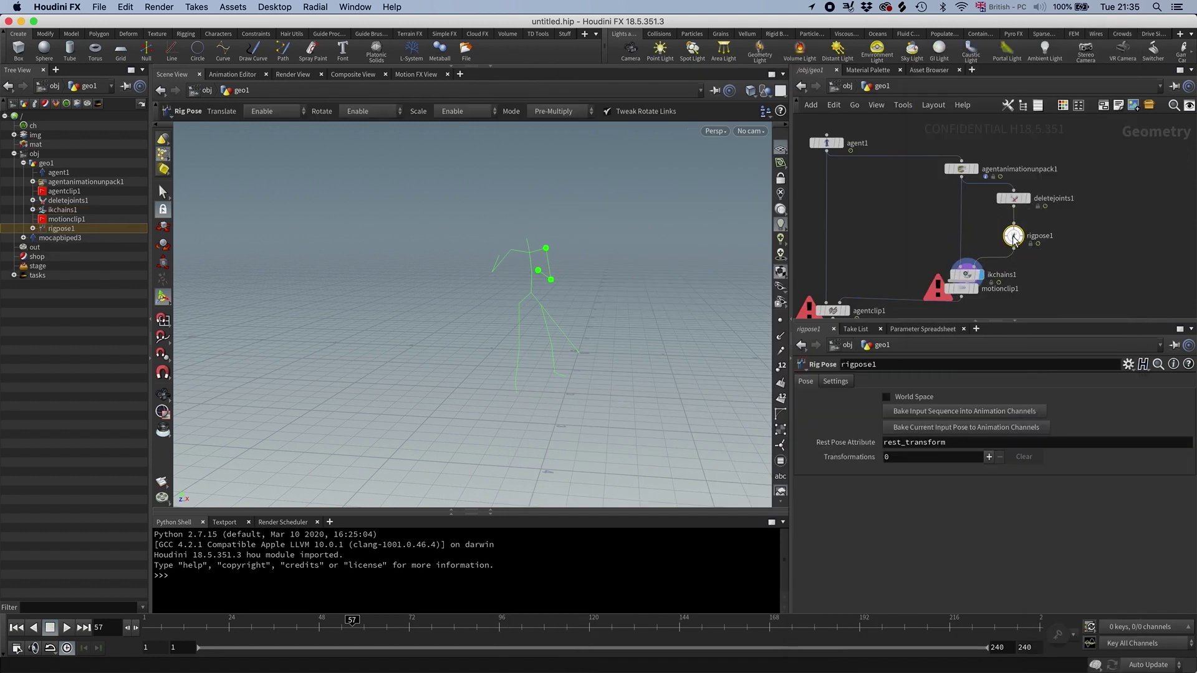
mouse_move(1014, 201)
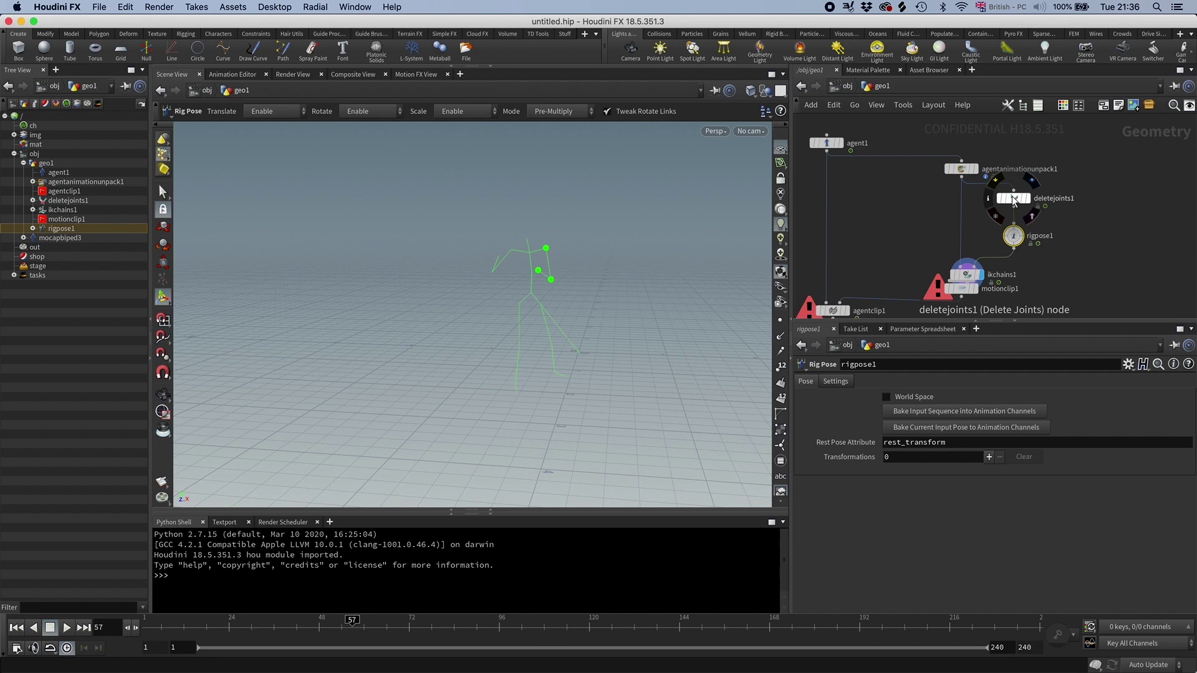
drag(1013, 237, 1013, 233)
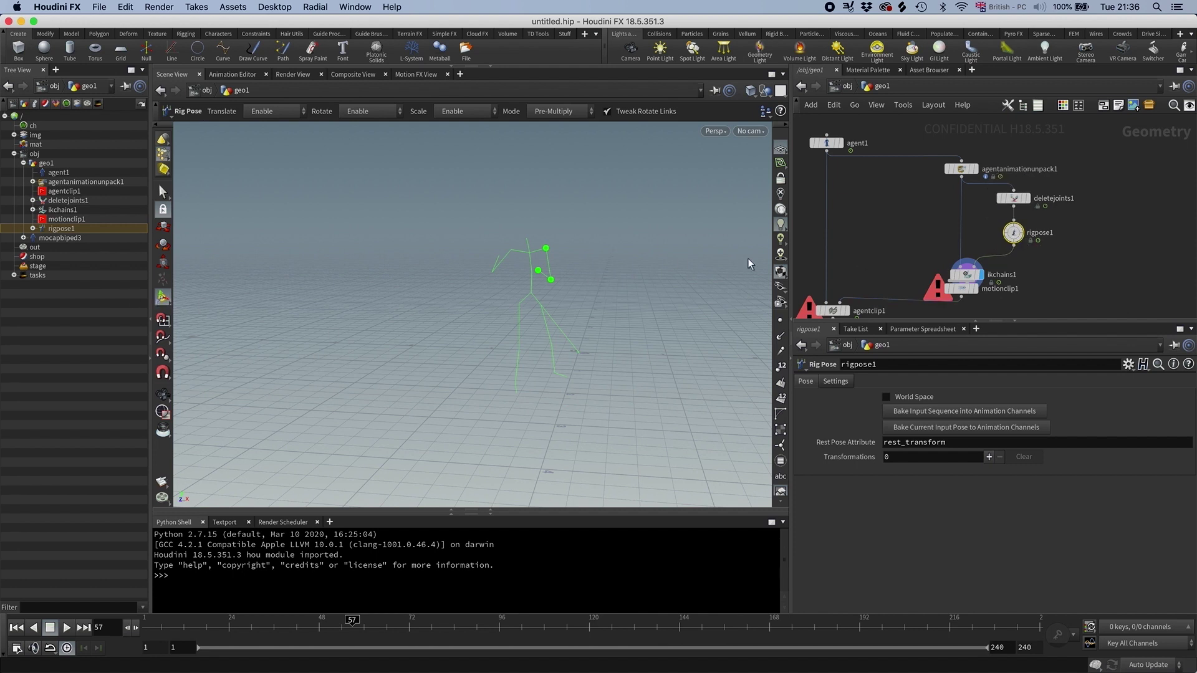
- Add a transformation for the LeftForeArm_To_LeftHand joint in rigpose1
click(538, 273)
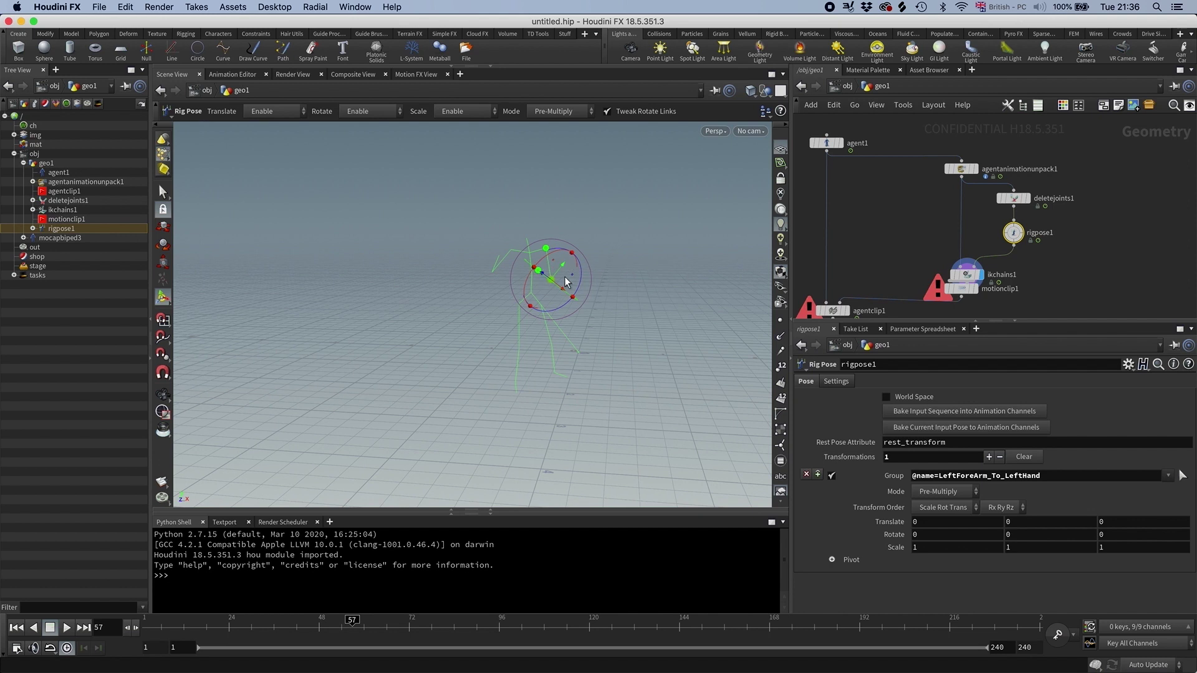
alt+drag(589, 276, 575, 334)
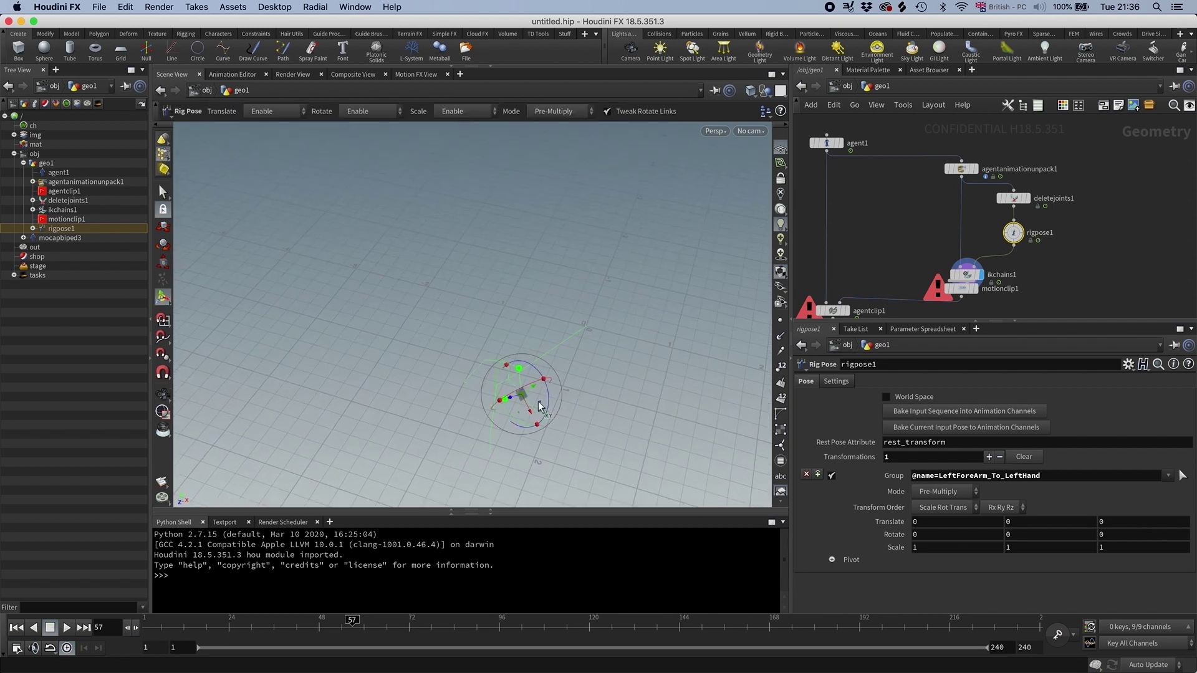
drag(514, 397, 593, 369)
click(505, 324)
- Move ikchains1 up clear of motionclip1 and set its IK chain's Blend to 1
drag(968, 284, 968, 266)
click(968, 261)
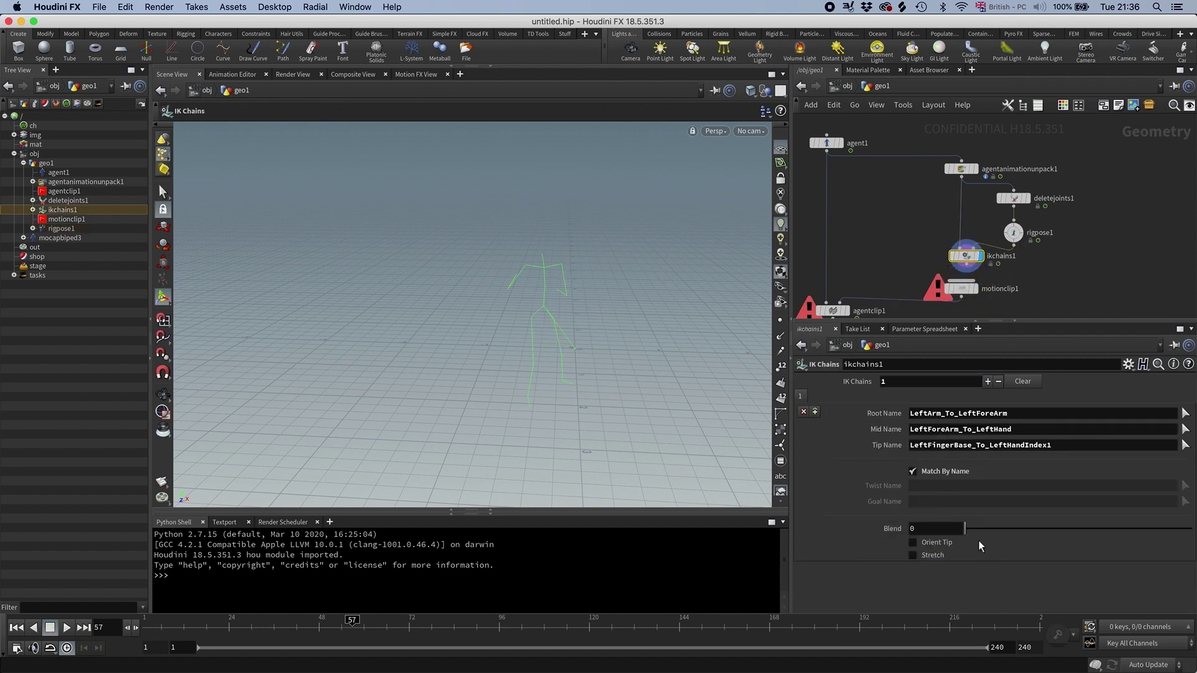
drag(1174, 529, 1193, 529)
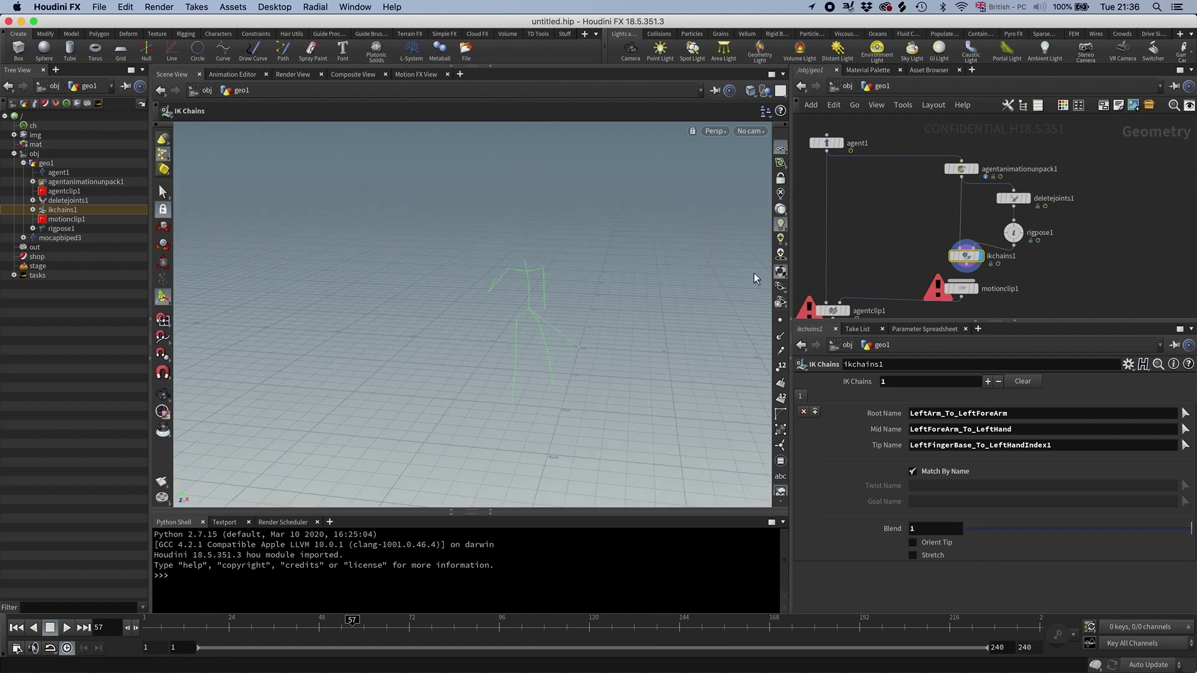
- In rigpose1, translate LeftForeArm_To_LeftHand by about 0, 2.09, 3.50, and add LeftFingerBase_To_LeftHandIndex1 translated by about 0.23, -1.20, -7.23
click(1015, 234)
alt+drag(569, 274, 601, 366)
key(Return)
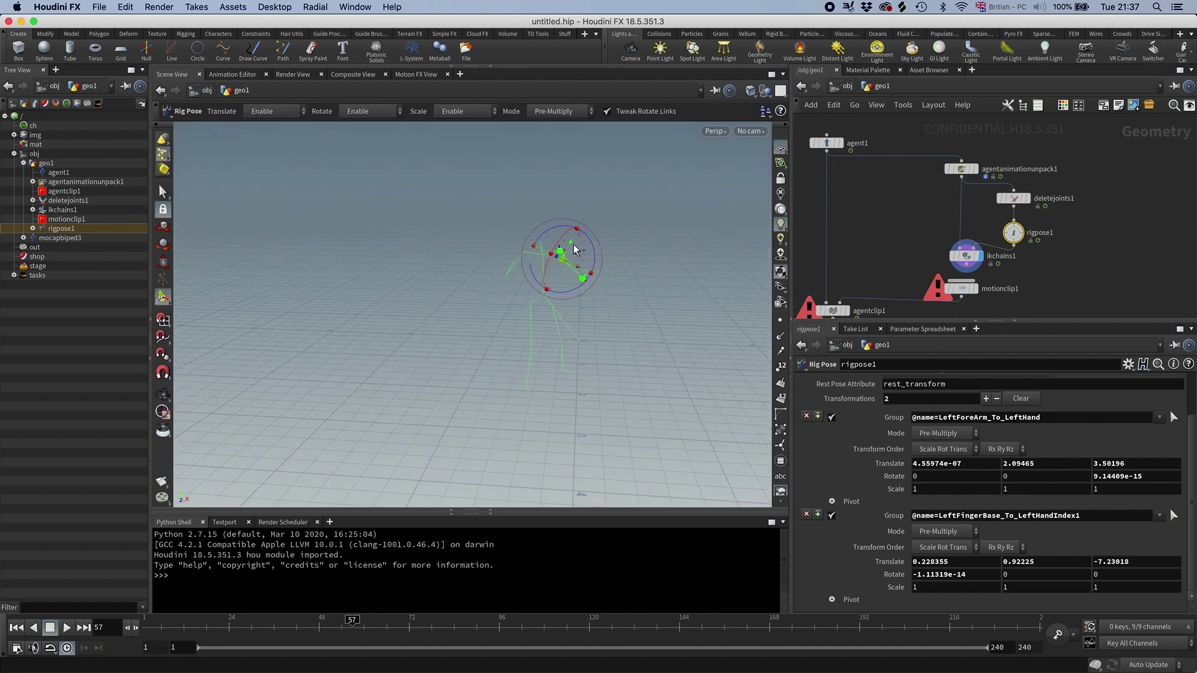
drag(570, 242, 564, 255)
- Display agentclip1 and scrub the timeline to review the edited arm on the agent
click(967, 265)
middle_drag(956, 310, 959, 250)
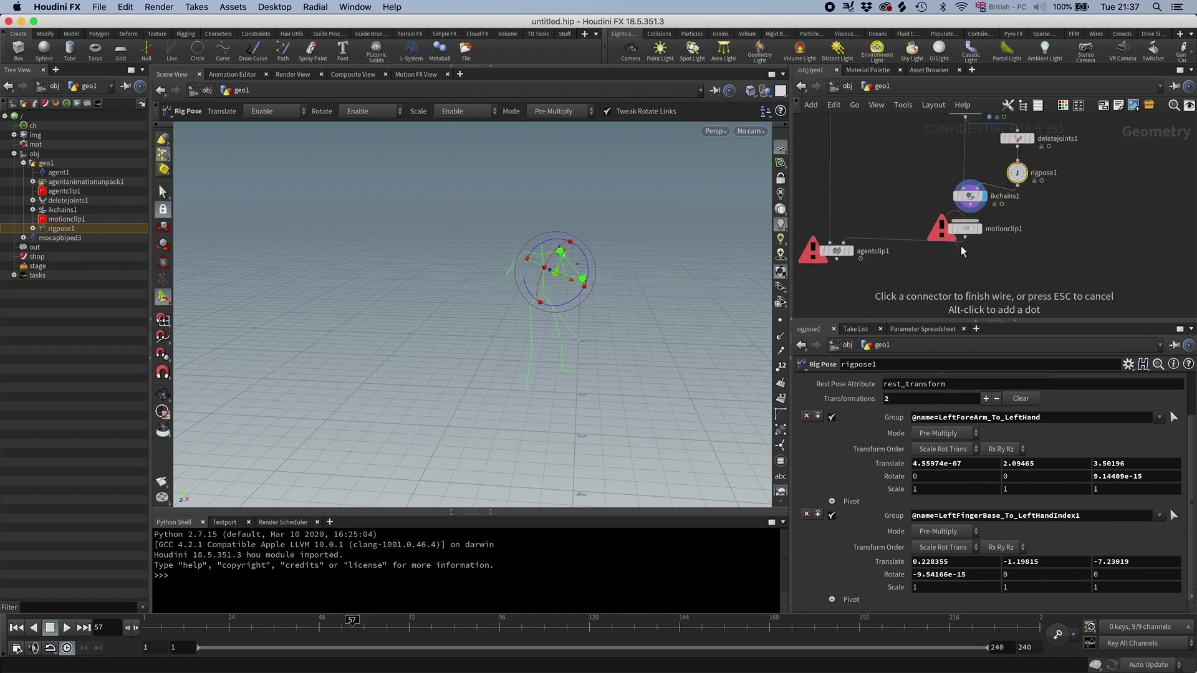
click(837, 254)
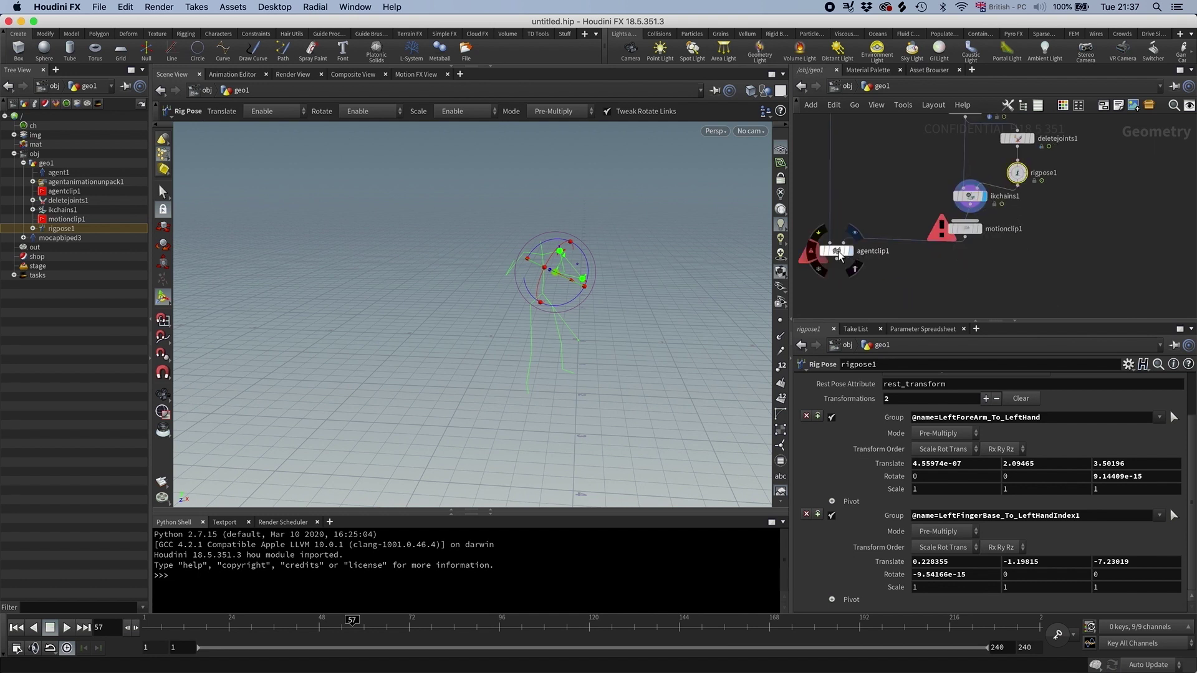
click(837, 252)
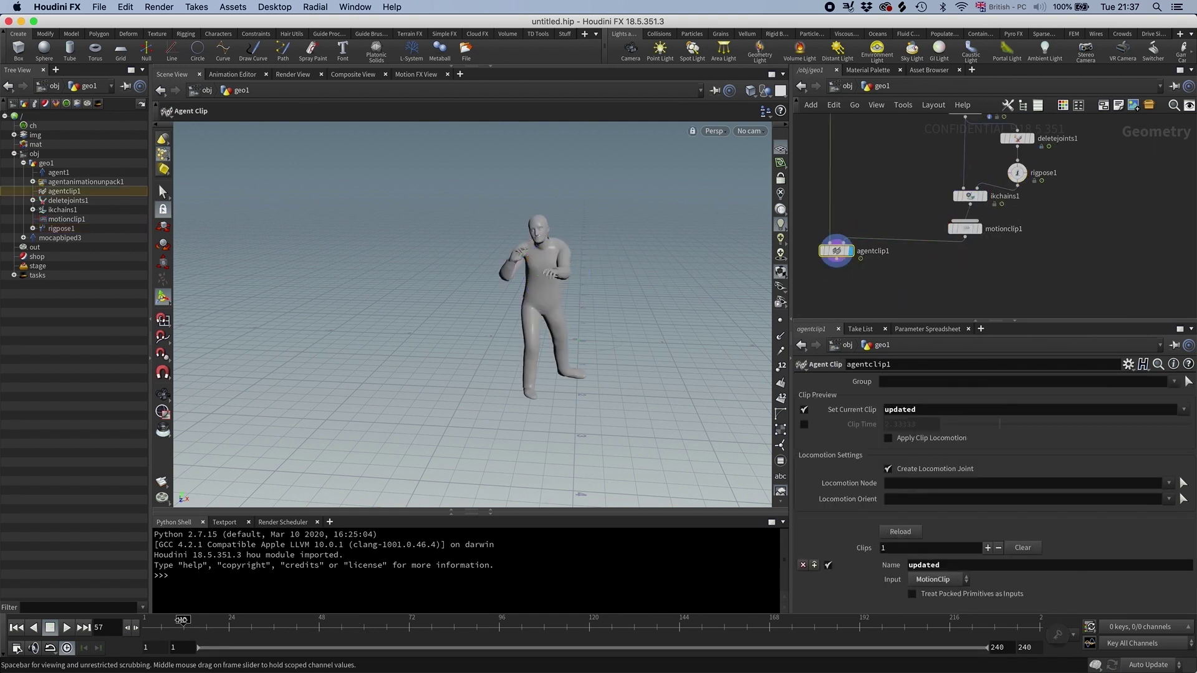
click(243, 619)
mouse_move(244, 619)
mouse_down()
mouse_move(382, 608)
mouse_move(512, 565)
mouse_move(381, 557)
mouse_up()
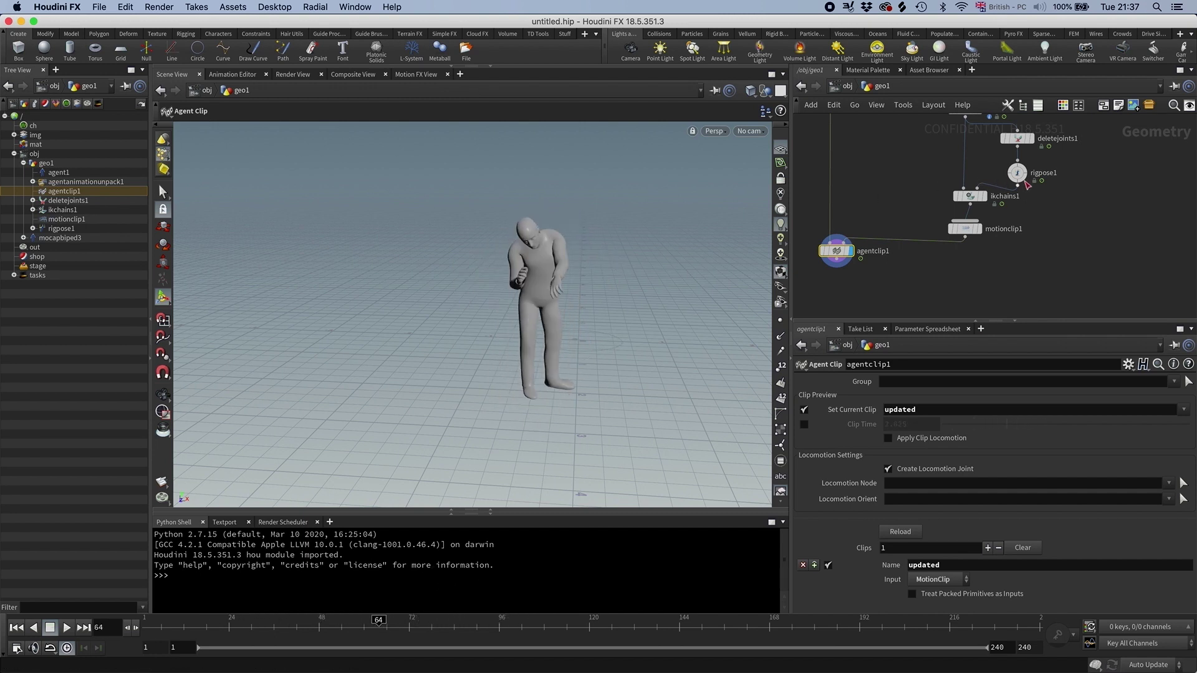
- Compare the agent's arm with the ikchains1 Blend at 0 and back at 1, scrubbing around frame 59
click(972, 197)
drag(896, 529, 870, 521)
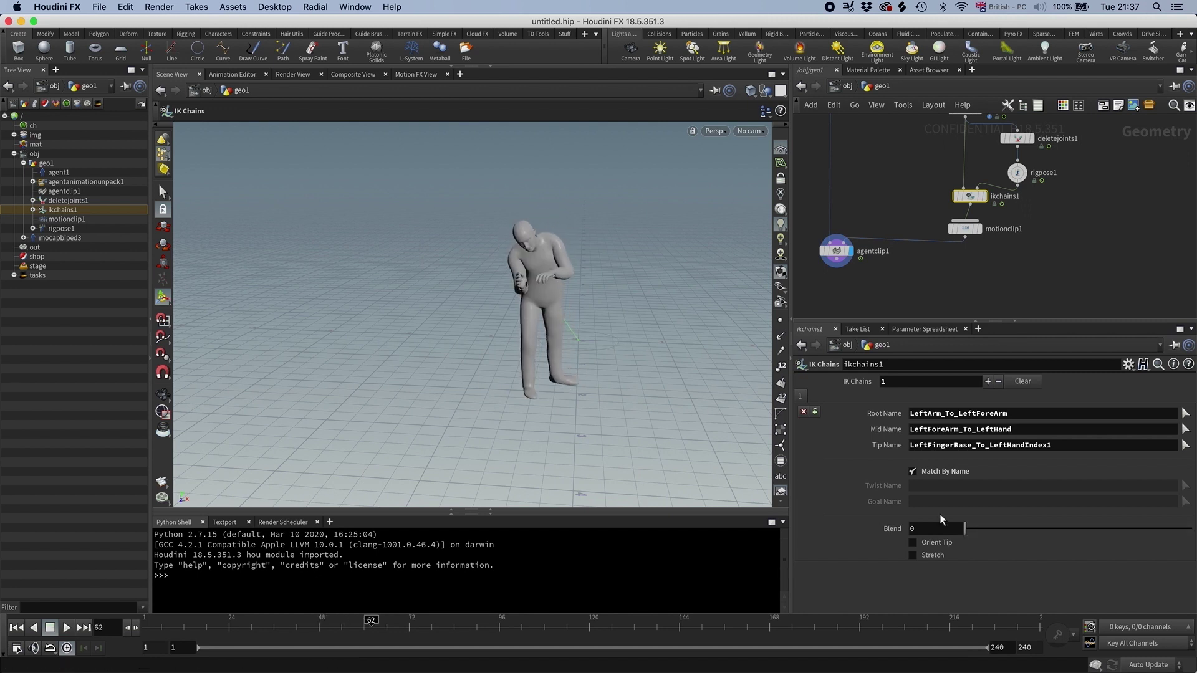
drag(1048, 525, 1192, 527)
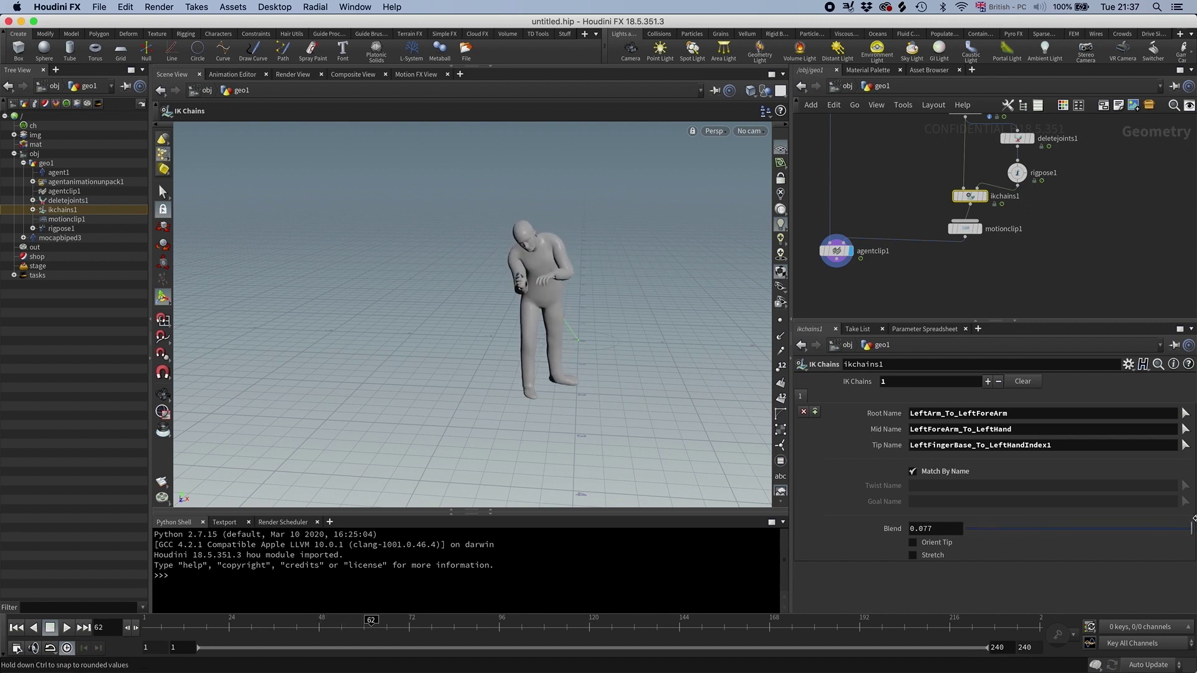
mouse_move(353, 625)
mouse_down()
mouse_move(233, 629)
mouse_move(360, 625)
mouse_move(364, 605)
mouse_up()
- Cut the wire between motionclip1 and agentclip1, and delete deletejoints1, rigpose1, ikchains1 and motionclip1
key(h)
drag(1035, 281, 929, 237)
click(954, 300)
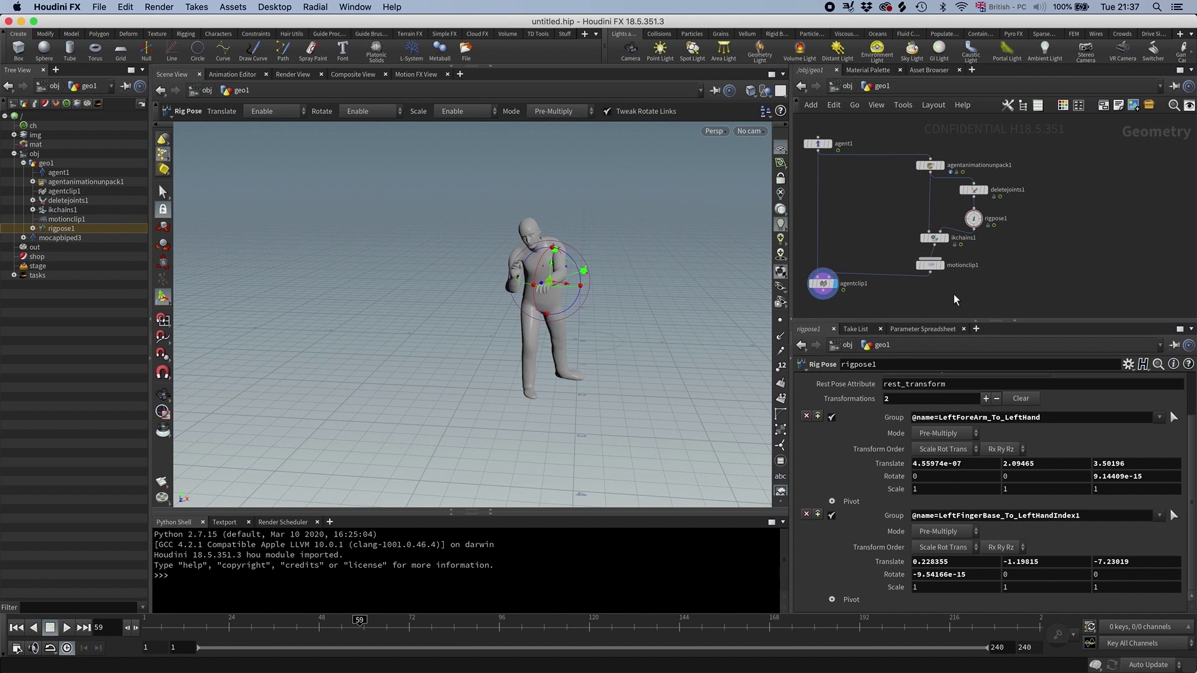
key(y)
drag(880, 251, 922, 288)
drag(1034, 293, 907, 187)
key(BackSpace)
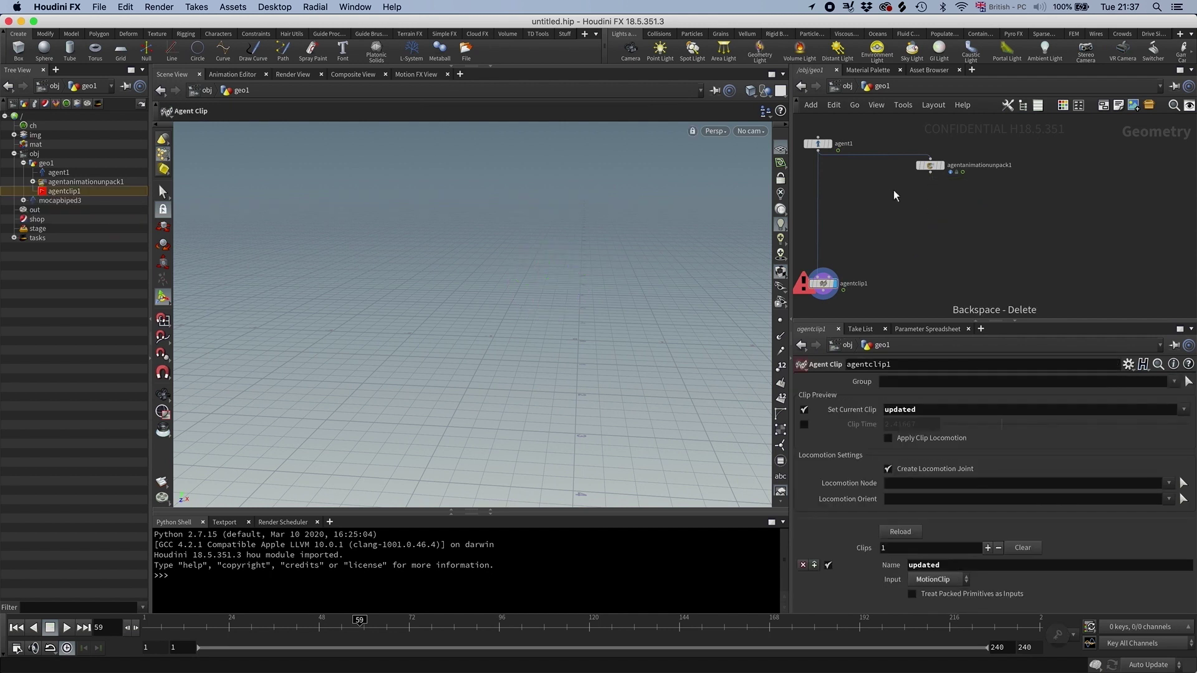
- Set the Output of agentanimationunpack1 to MotionClip and display the node
click(847, 147)
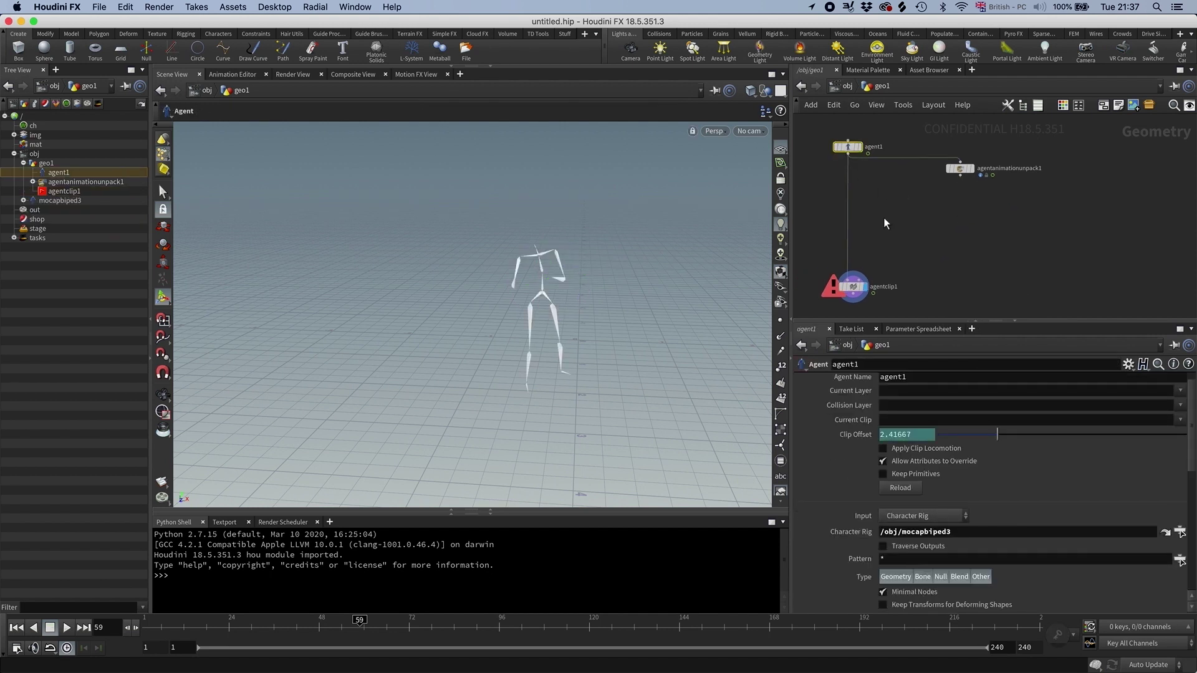
scroll(1001, 420, down, 10)
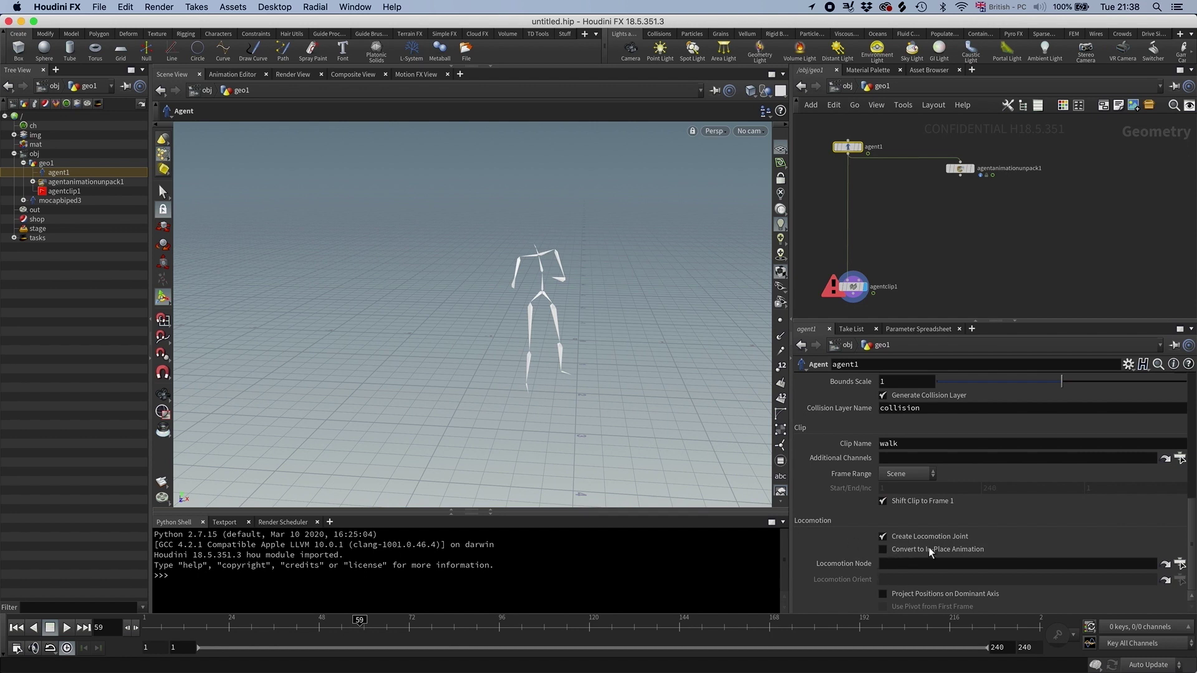
click(960, 169)
click(921, 442)
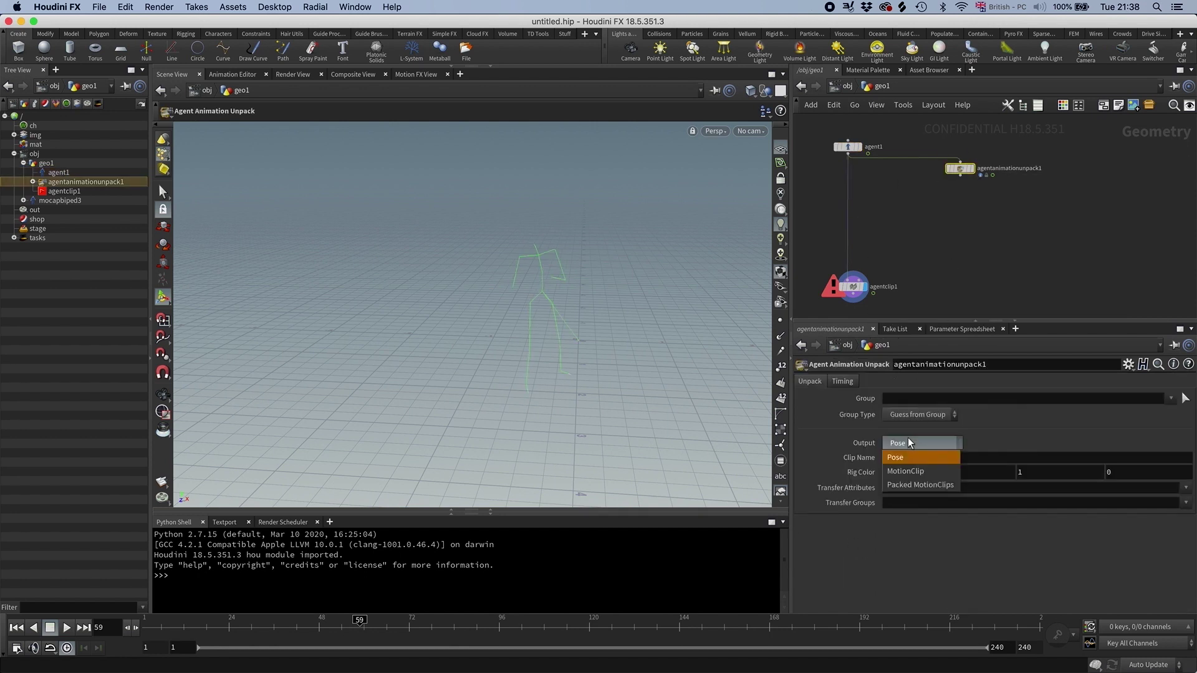
click(915, 477)
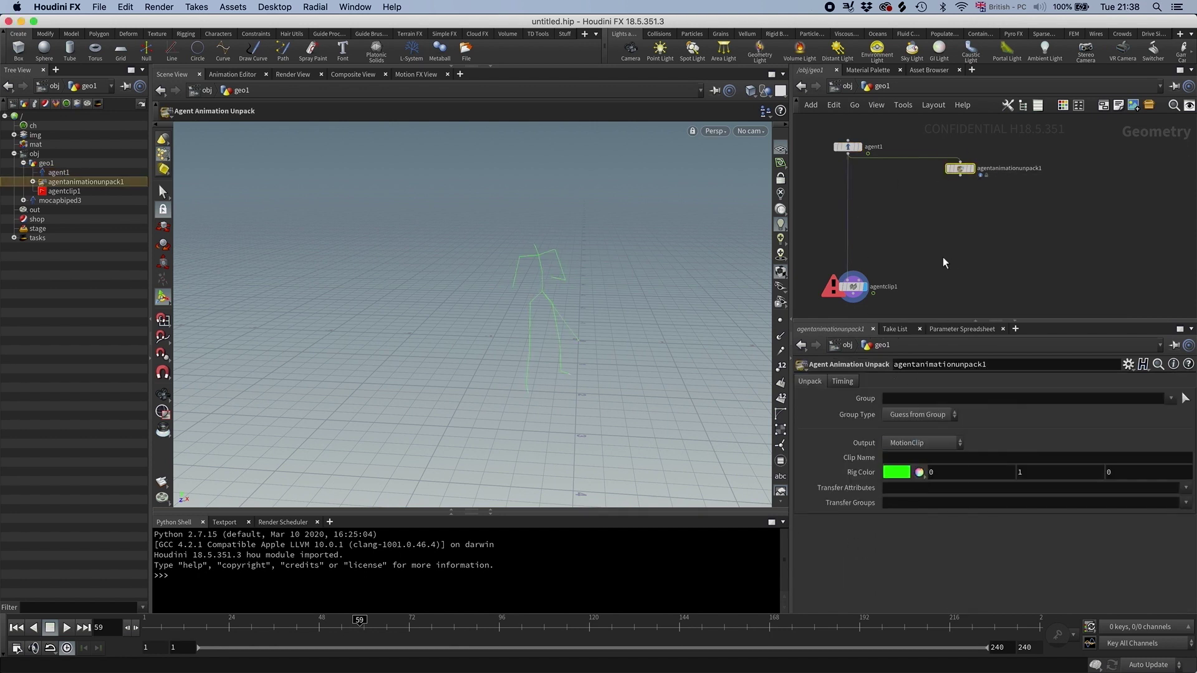
- In agent1, set the Locomotion Node to /obj/mocapbiped3/Hips and enable Convert to In-Place Animation
click(844, 145)
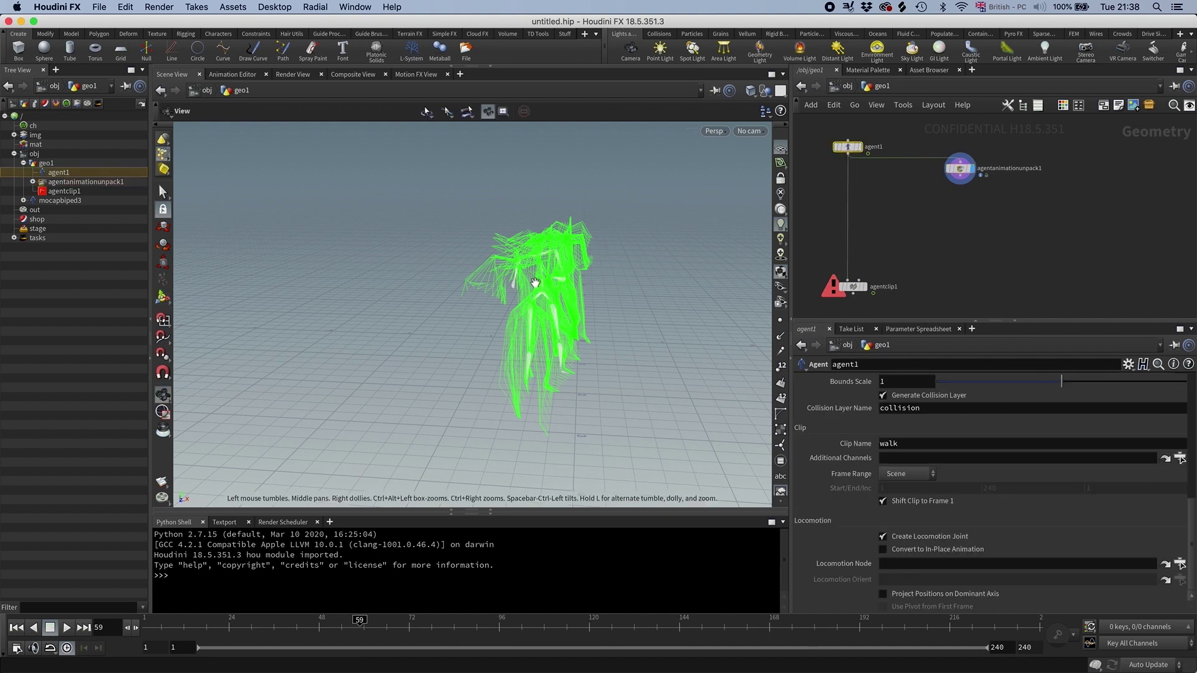
drag(536, 293, 476, 288)
click(1180, 563)
click(1057, 495)
click(1061, 495)
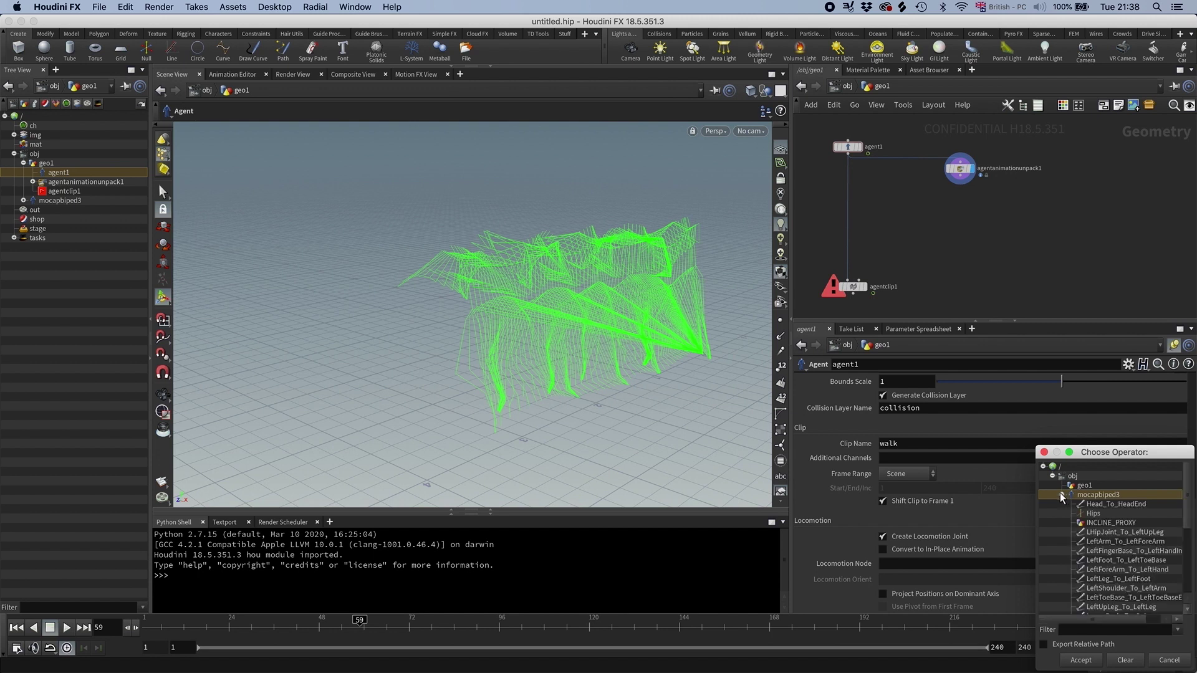
double_click(1096, 513)
click(882, 549)
- Examine the in-place motion clip skeletons in the viewport and the point positions of agentanimationunpack1 in the Geometry Spreadsheet
alt+drag(665, 363, 637, 354)
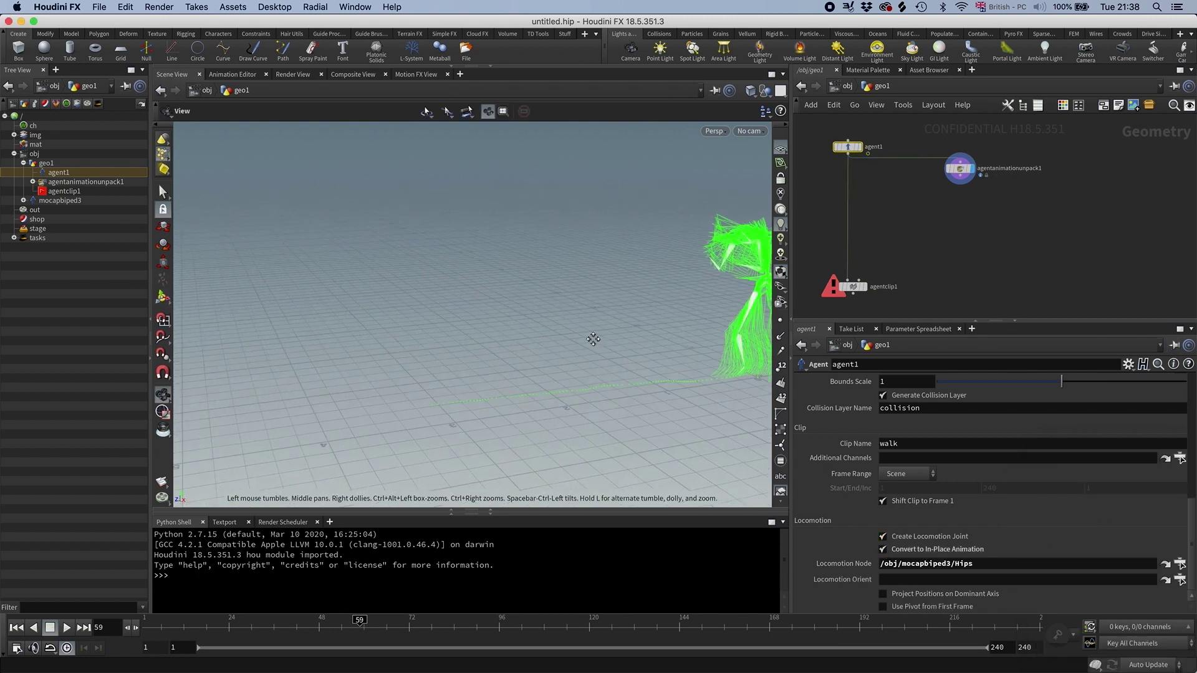
middle_drag(637, 354, 616, 351)
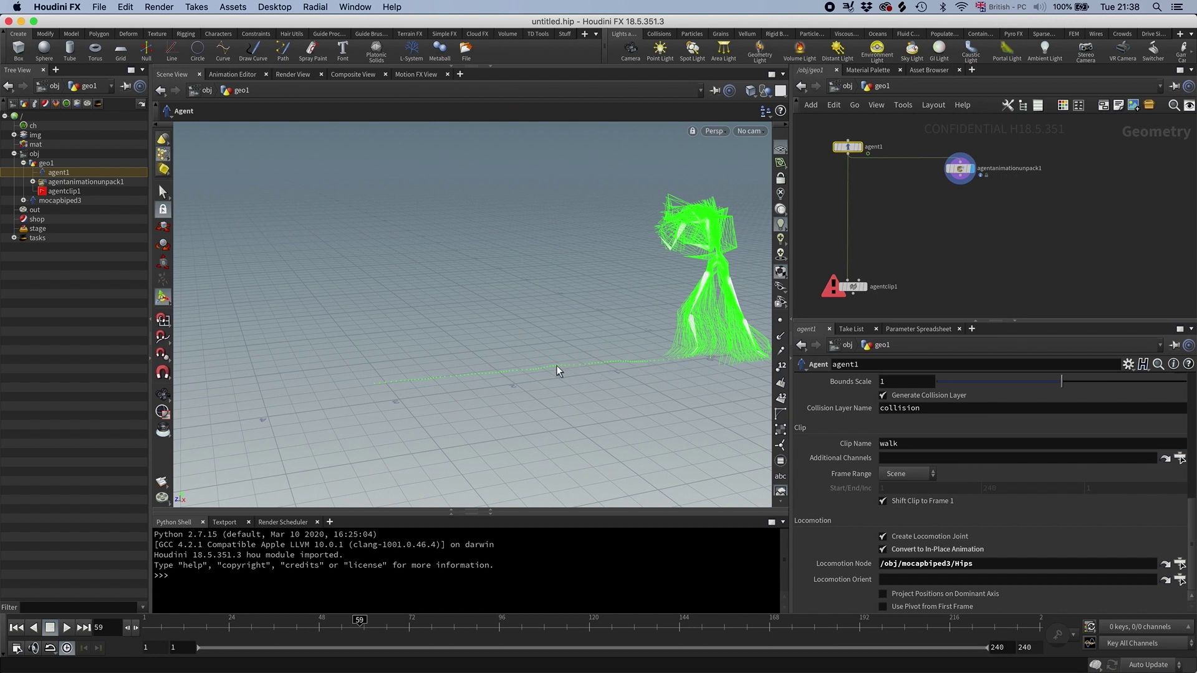
alt+drag(502, 374, 634, 361)
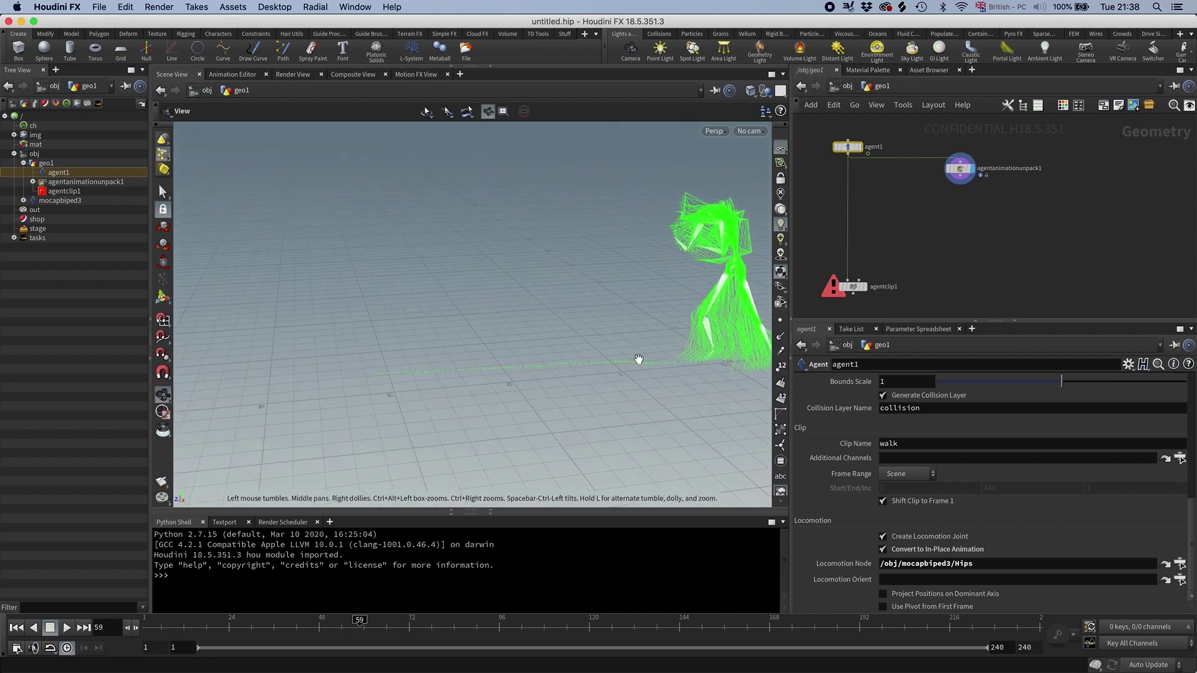
alt+middle_drag(634, 361, 523, 330)
alt+drag(673, 266, 663, 253)
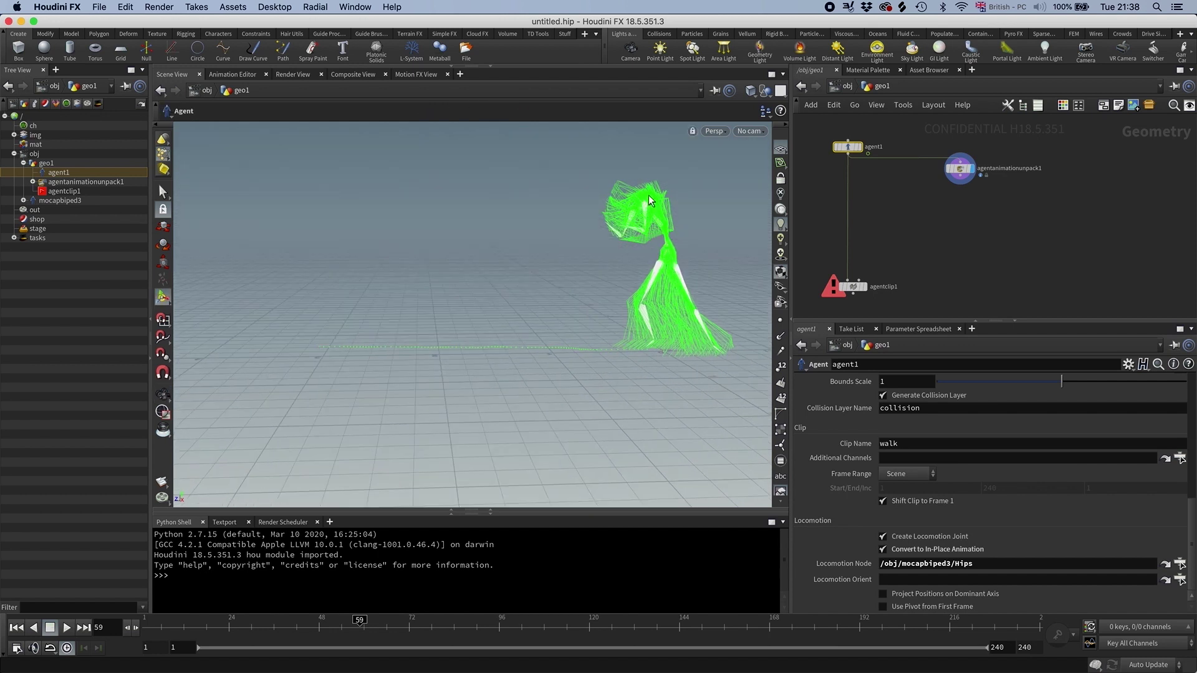
right_click(960, 167)
click(991, 265)
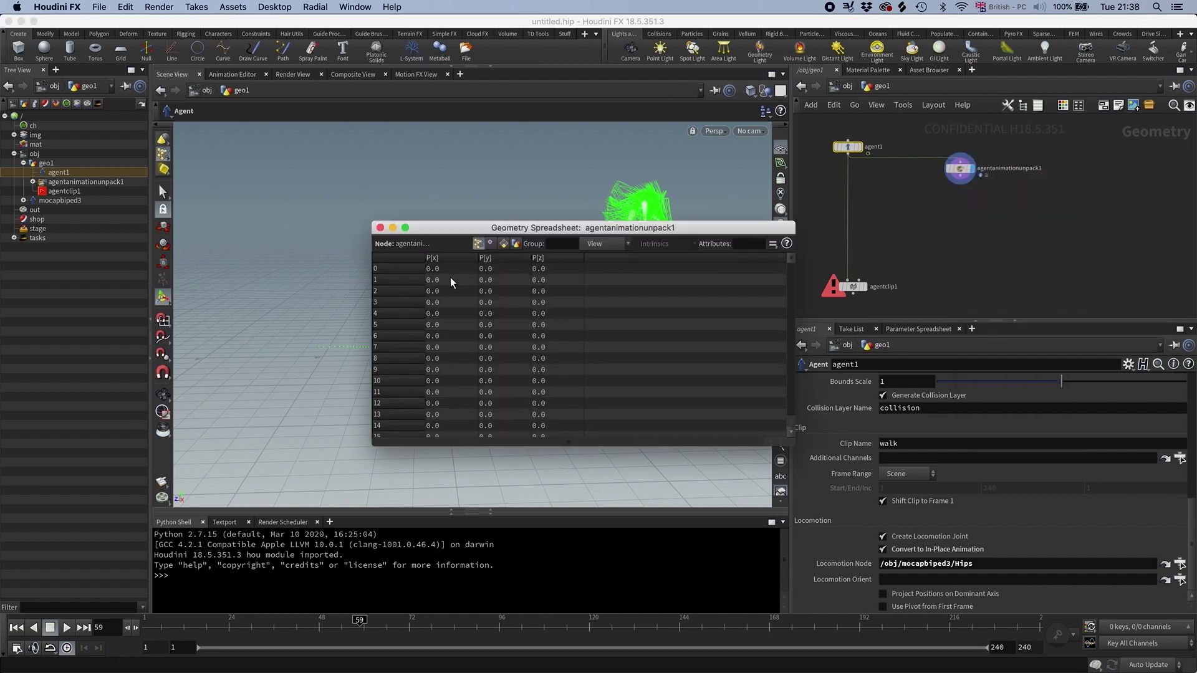
drag(466, 228, 487, 269)
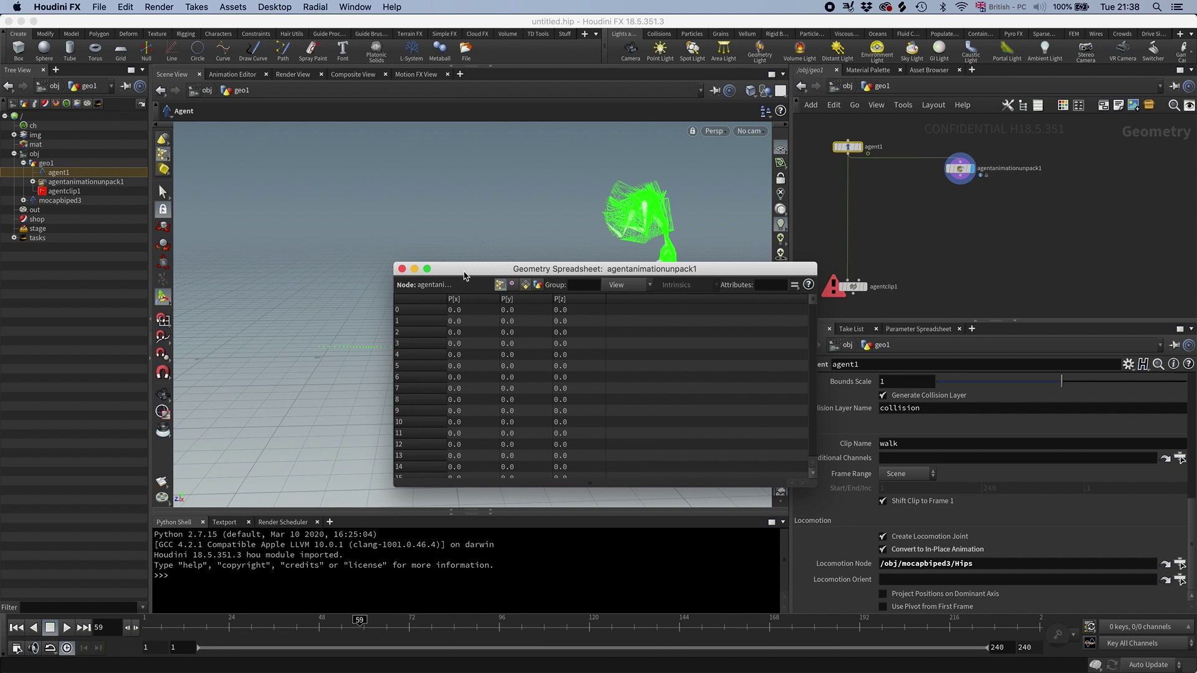
click(402, 269)
- Add an Attribute Wrangle node fed by agentanimationunpack1 and display it
key(Tab)
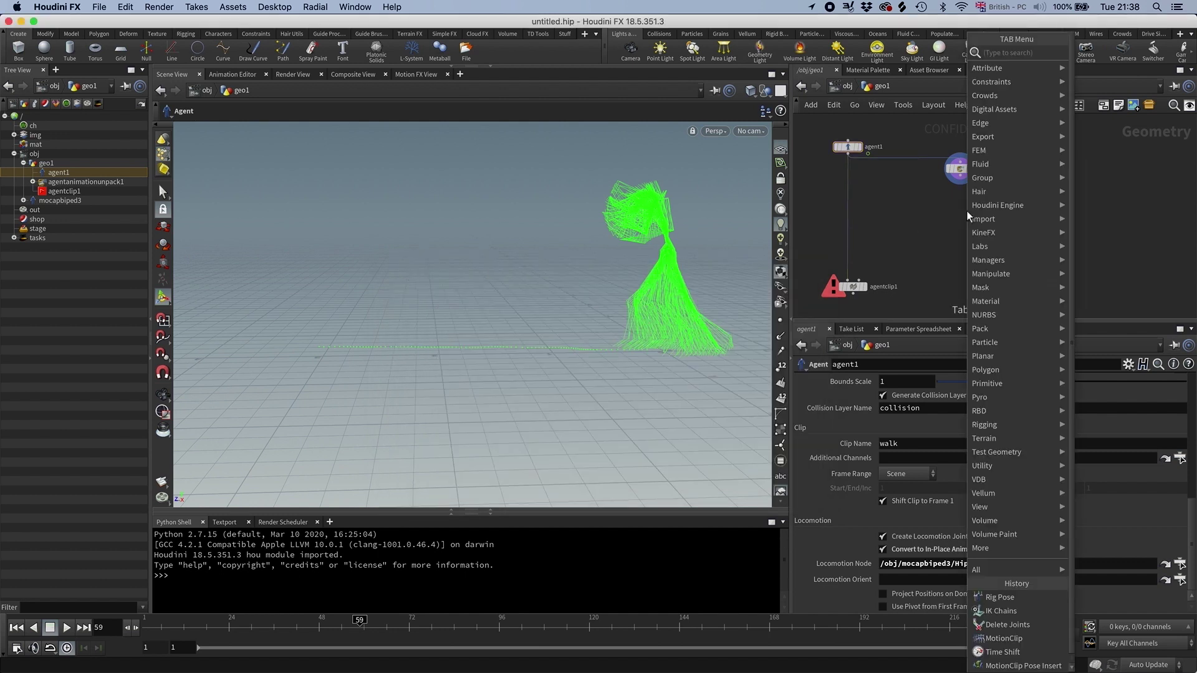
text(wrang)
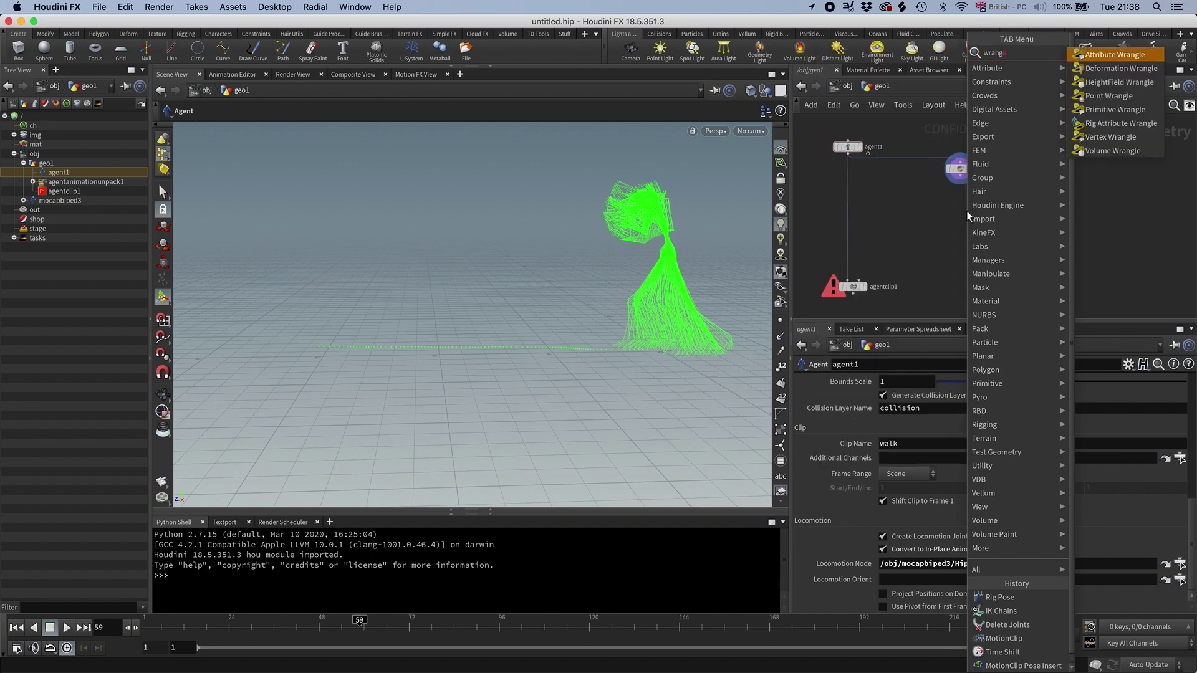
key(Return)
click(964, 209)
click(966, 211)
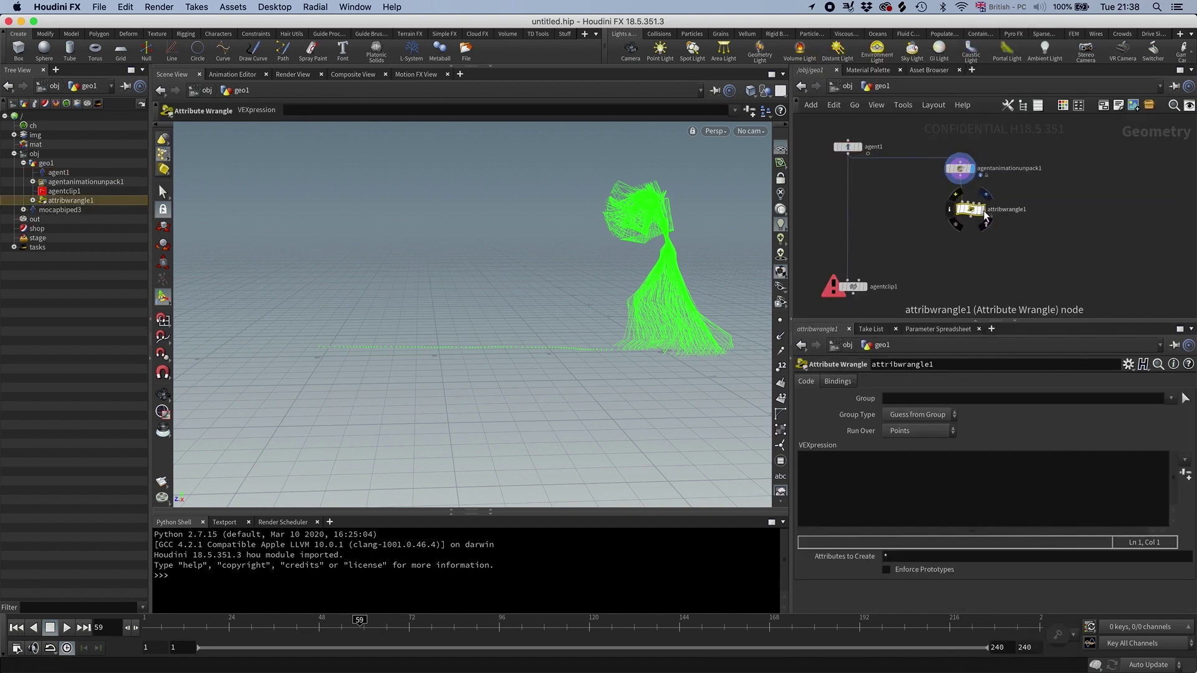
click(830, 488)
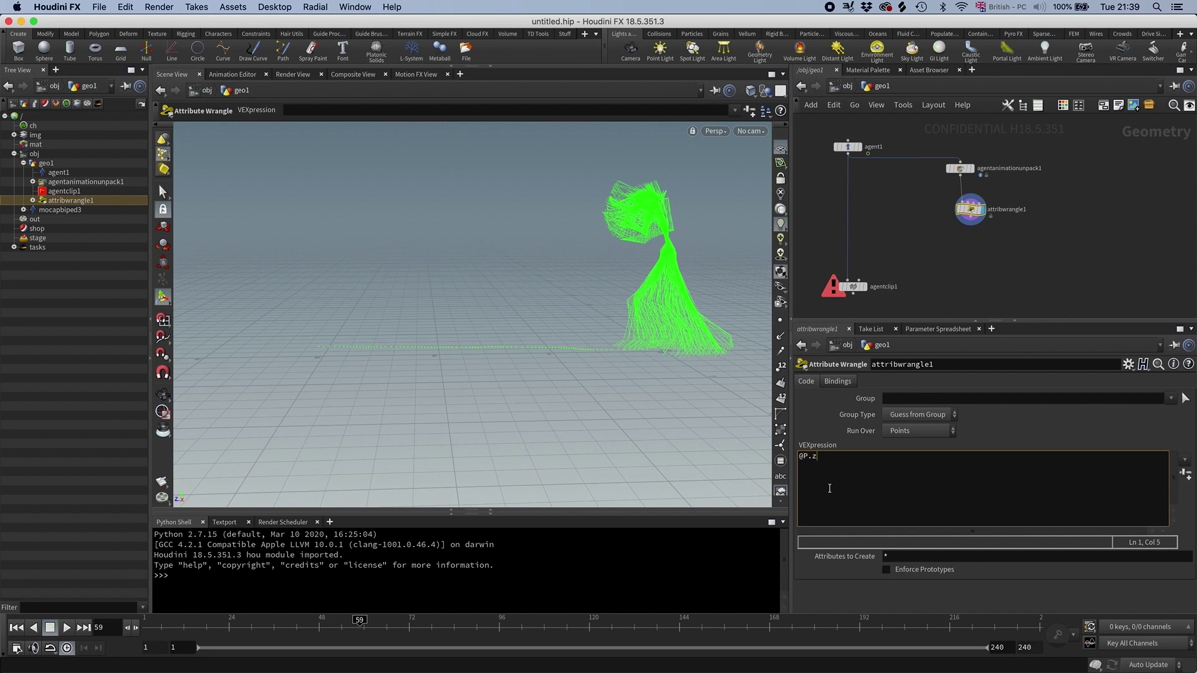
text(@P.z+=@ptnum*ch()
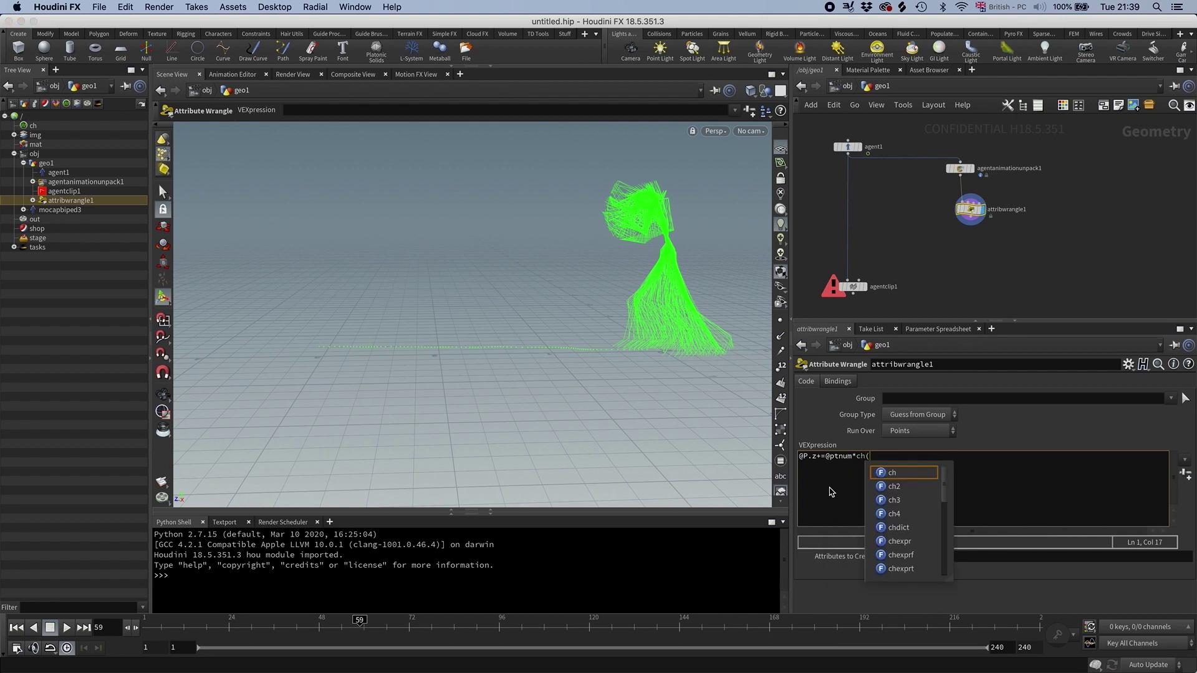
text("spacing");)
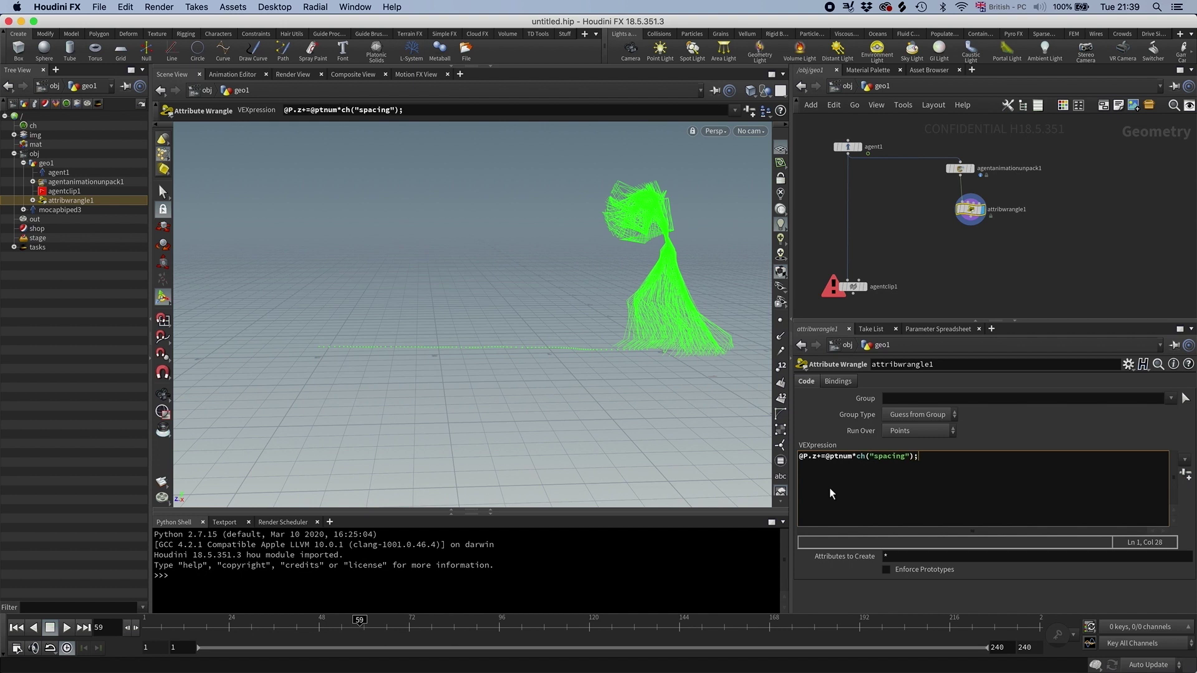
click(1184, 474)
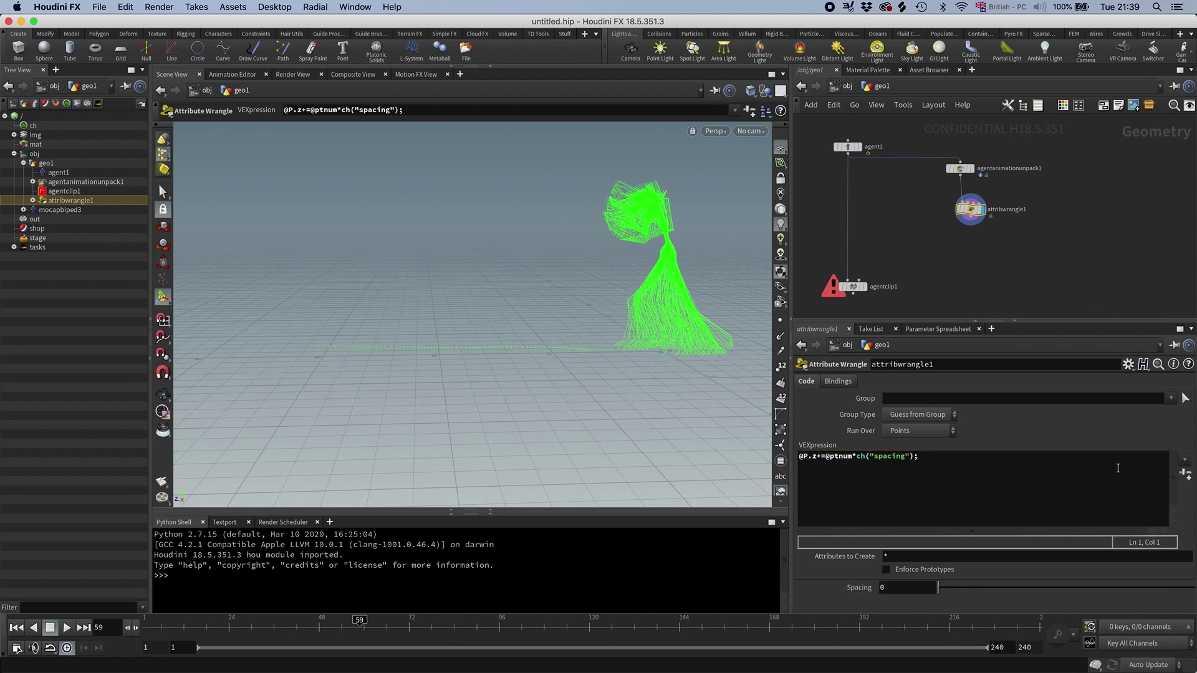
- Set Spacing on attribwrangle1 to about 0.697 to spread the clip's poses along Z
click(942, 589)
drag(942, 588, 1116, 568)
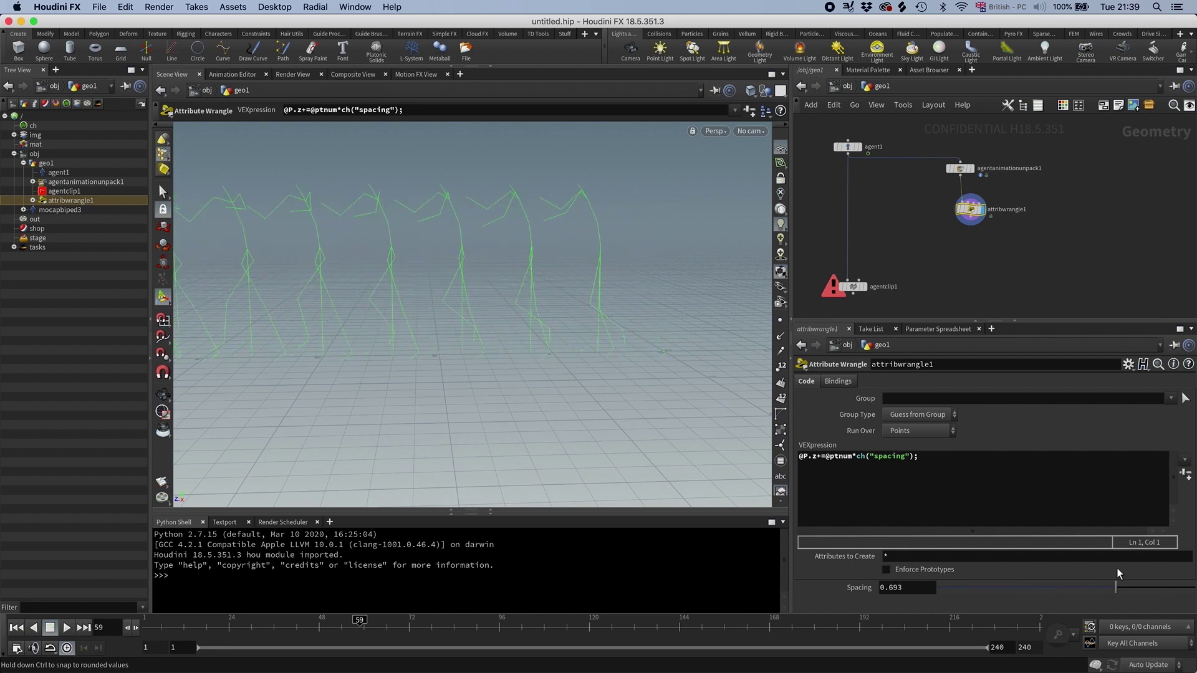
key(Escape)
drag(430, 405, 499, 369)
key(Return)
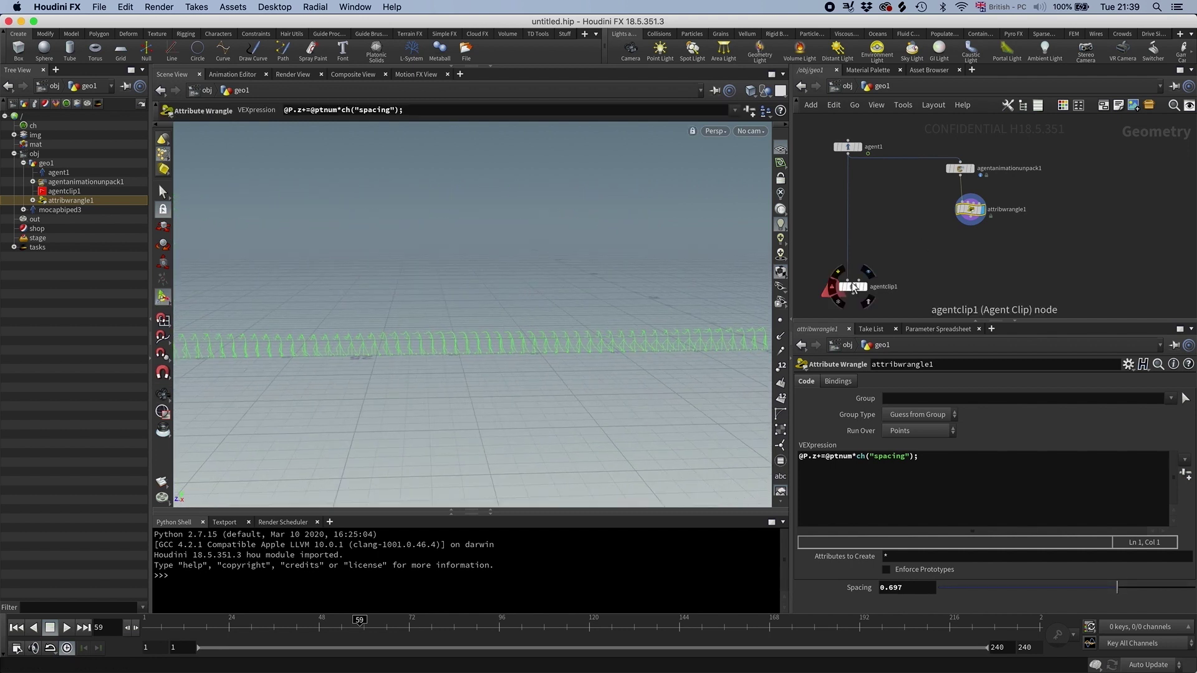
- Connect attribwrangle1 to the second input of agentclip1 and display agentclip1
drag(971, 225, 882, 273)
click(864, 287)
click(852, 286)
middle_drag(596, 336, 540, 339)
right_drag(540, 339, 735, 315)
middle_drag(620, 317, 553, 305)
right_drag(553, 305, 698, 331)
- Enable Apply Clip Locomotion in agentclip1 and play the animation to check the agent's forward movement
click(888, 438)
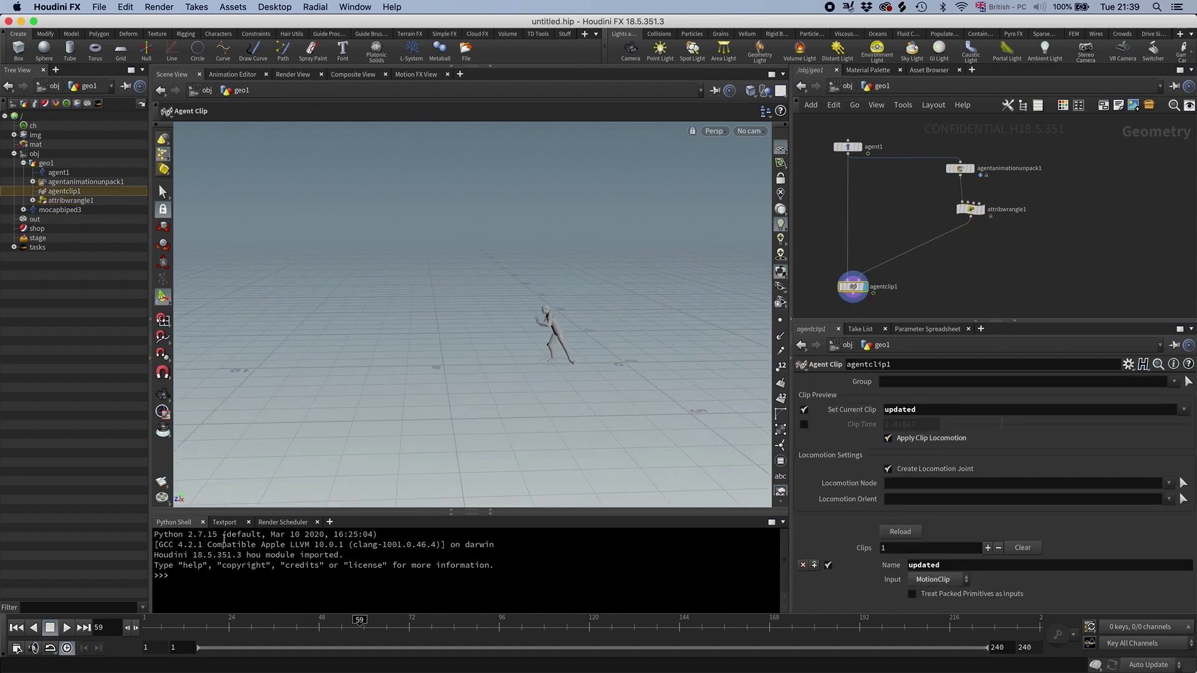
click(67, 628)
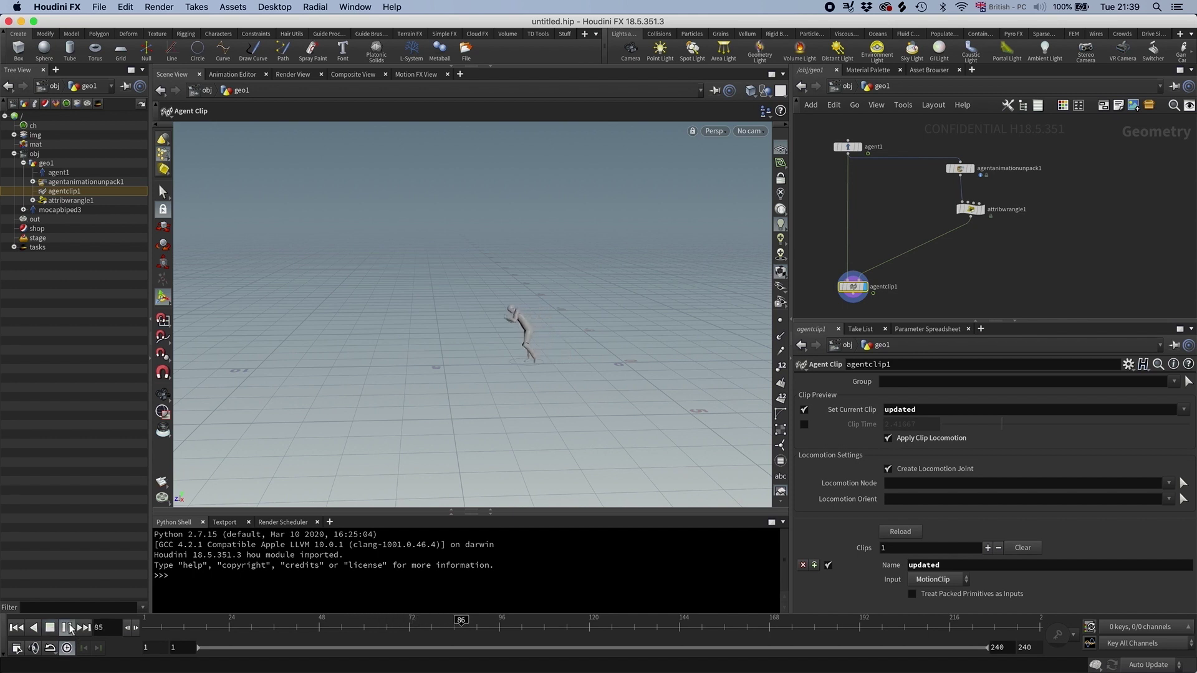
drag(293, 627, 128, 627)
click(67, 628)
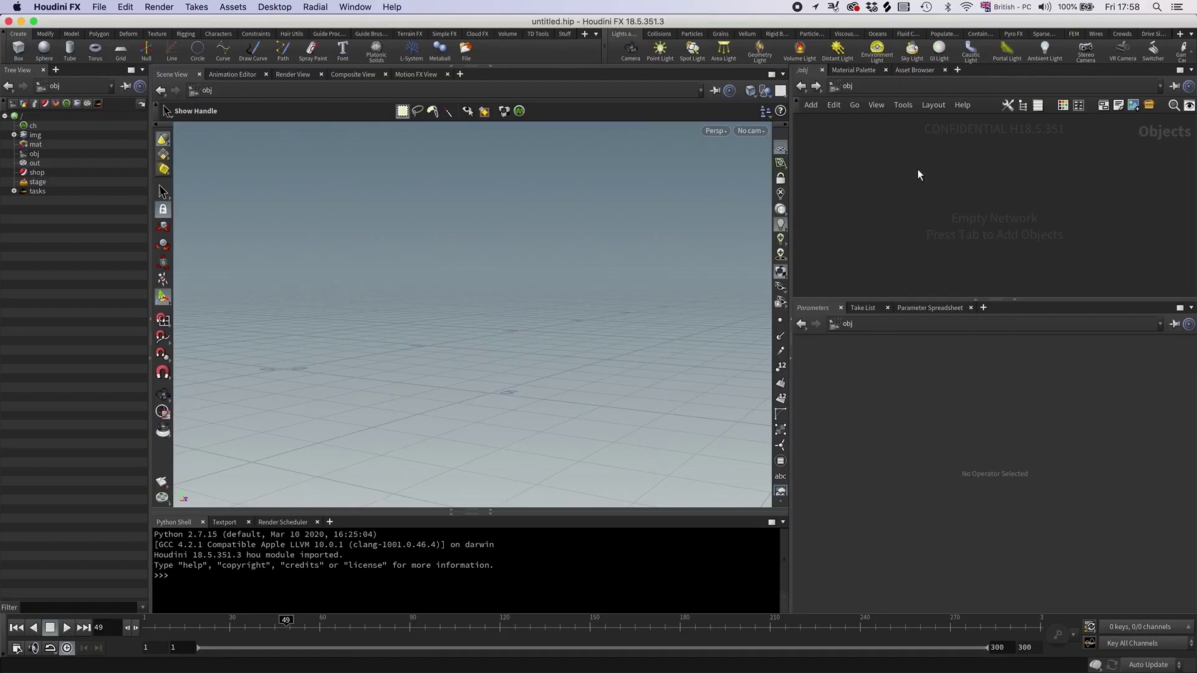
- Create a Geometry object at the object level and go inside its network
key(Tab)
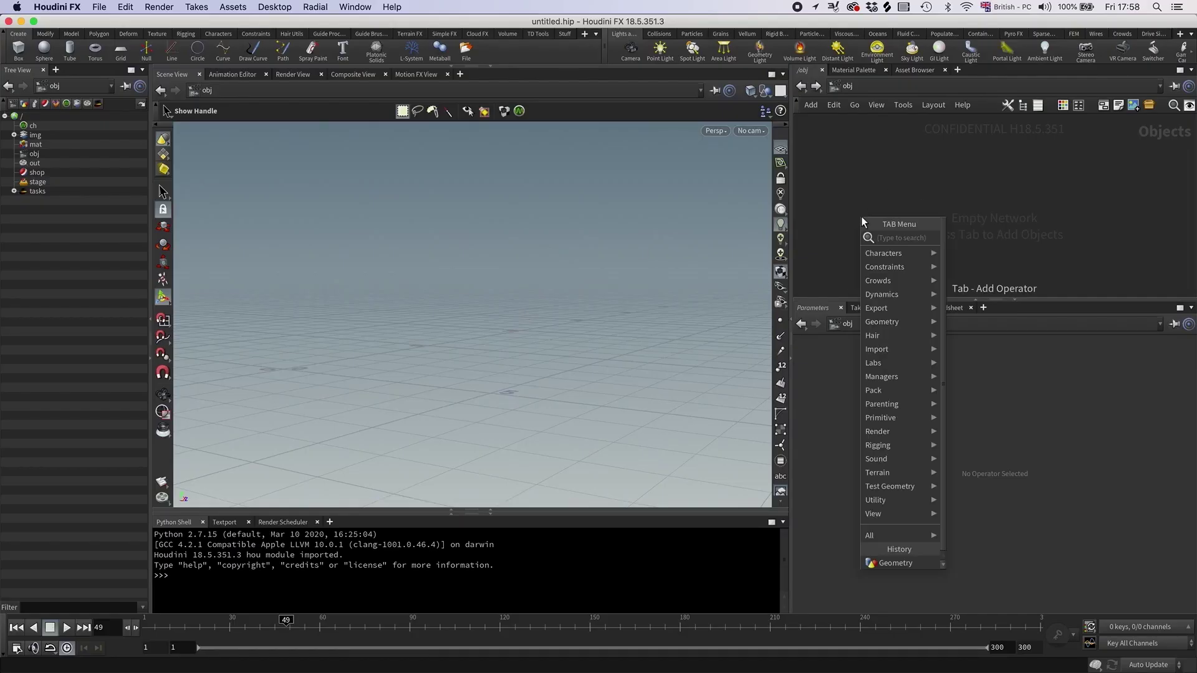
text(geo)
key(Return)
click(862, 216)
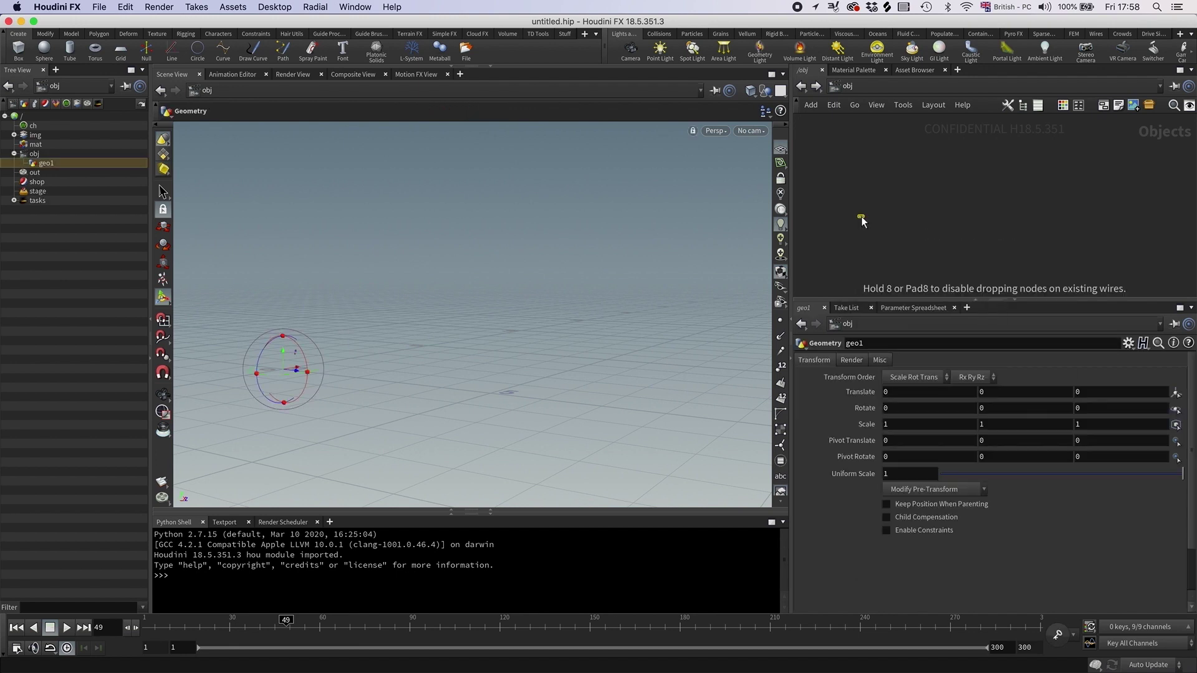
double_click(862, 217)
- Add an Agent node inside geo1 and set its Input to FBX
key(Tab)
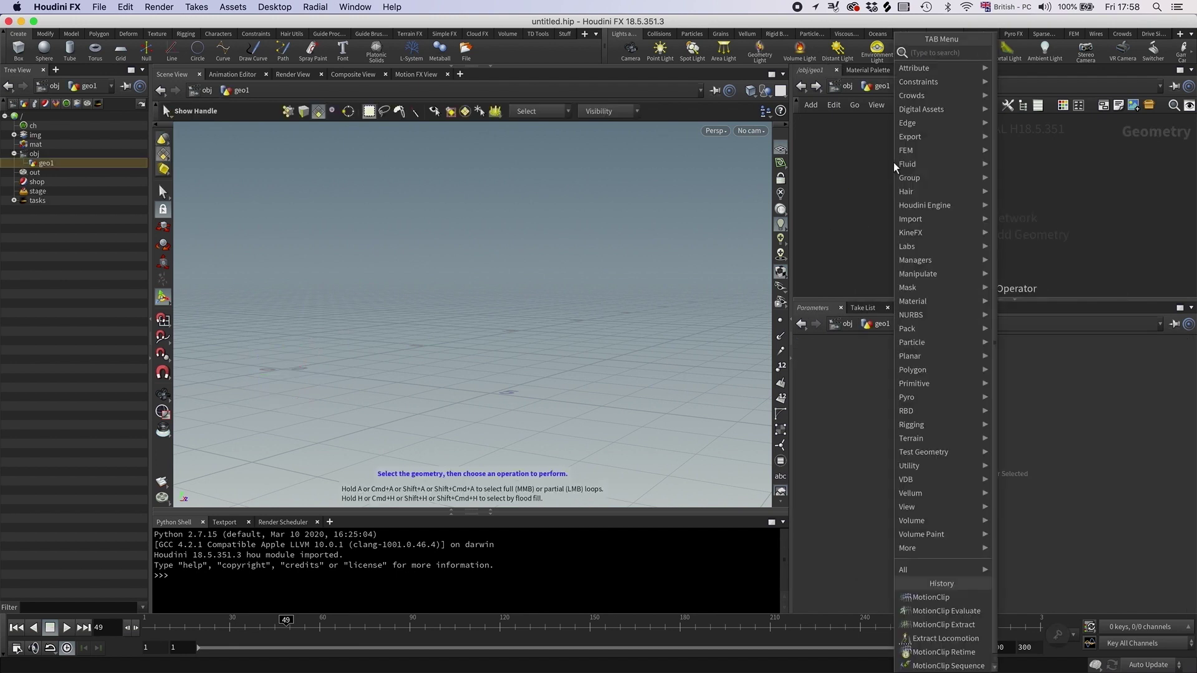
text(agent)
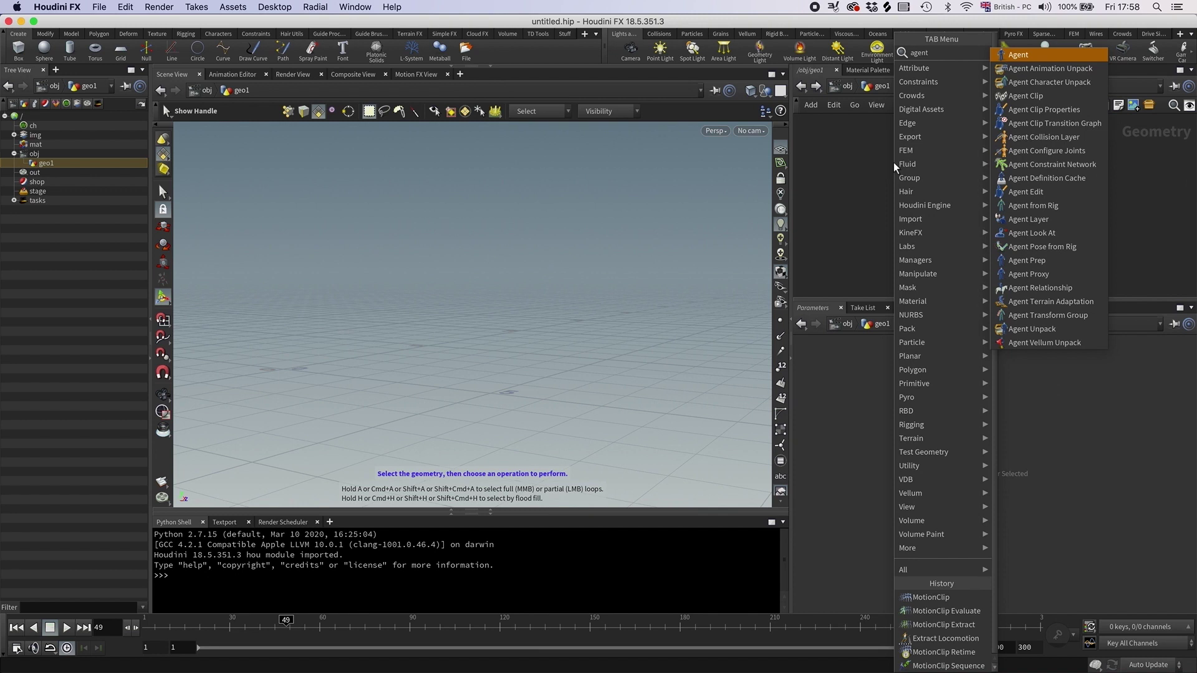
key(Return)
click(893, 162)
click(908, 380)
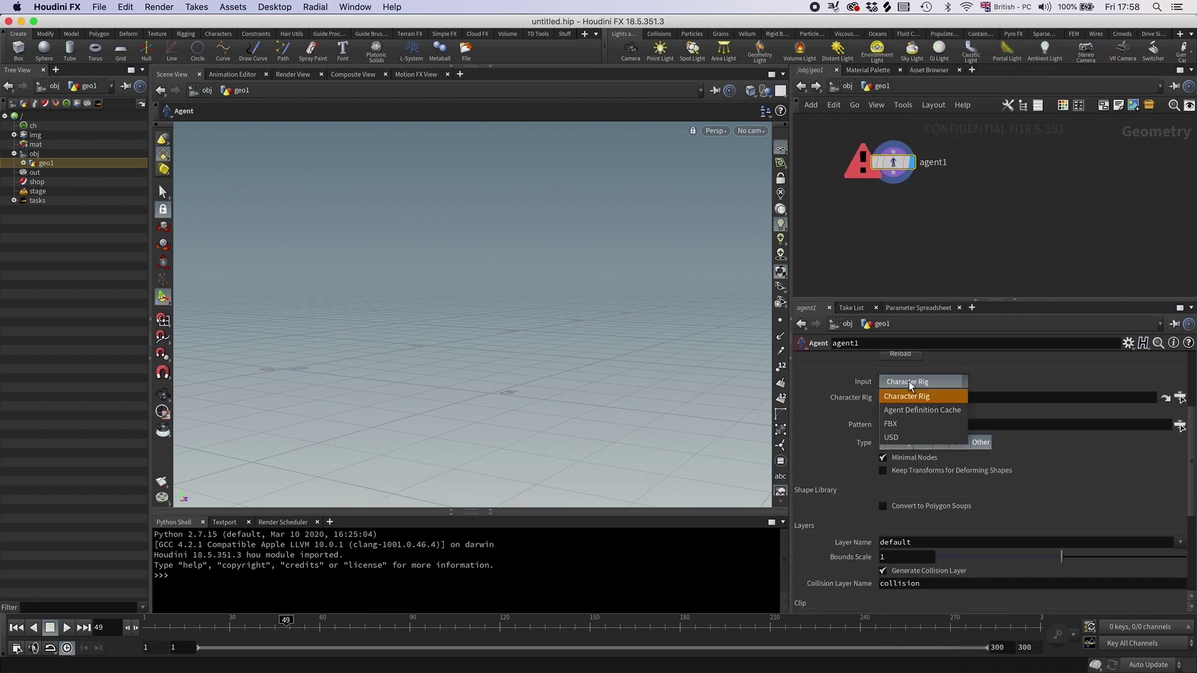
click(909, 418)
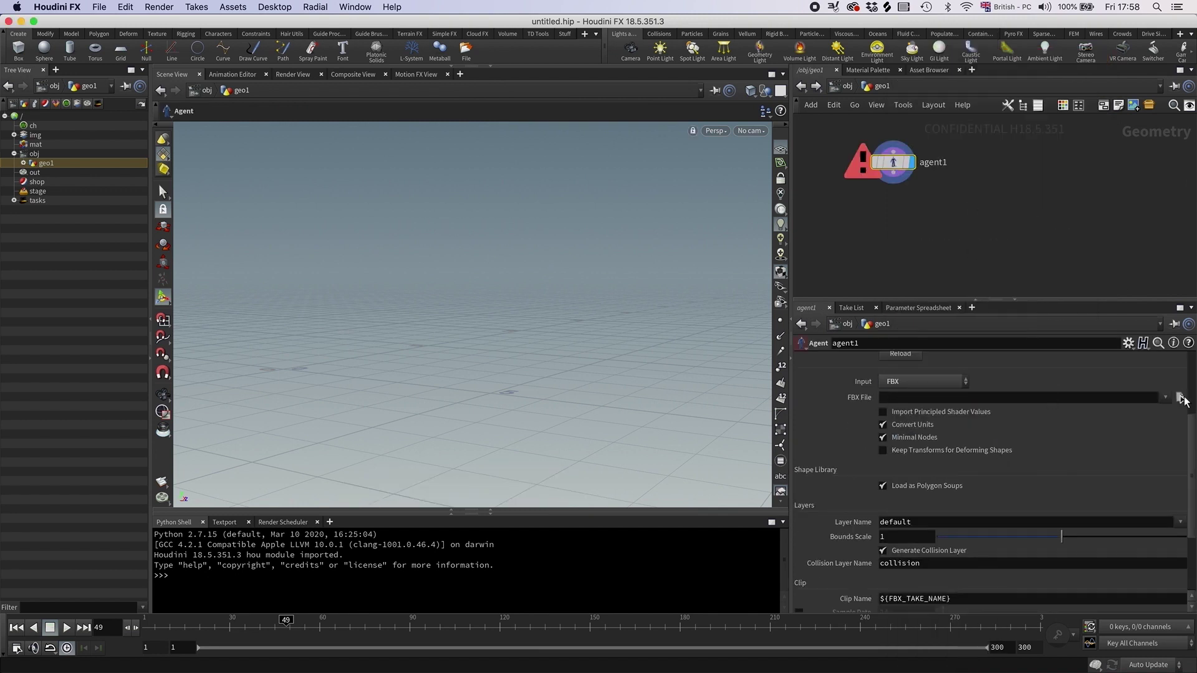
- Load the character's FBX file into the Agent node and disable Convert Units
click(1181, 397)
double_click(903, 452)
click(882, 424)
key(Escape)
right_drag(334, 393, 559, 340)
mouse_move(569, 332)
mouse_down()
mouse_move(591, 339)
mouse_move(585, 318)
mouse_up()
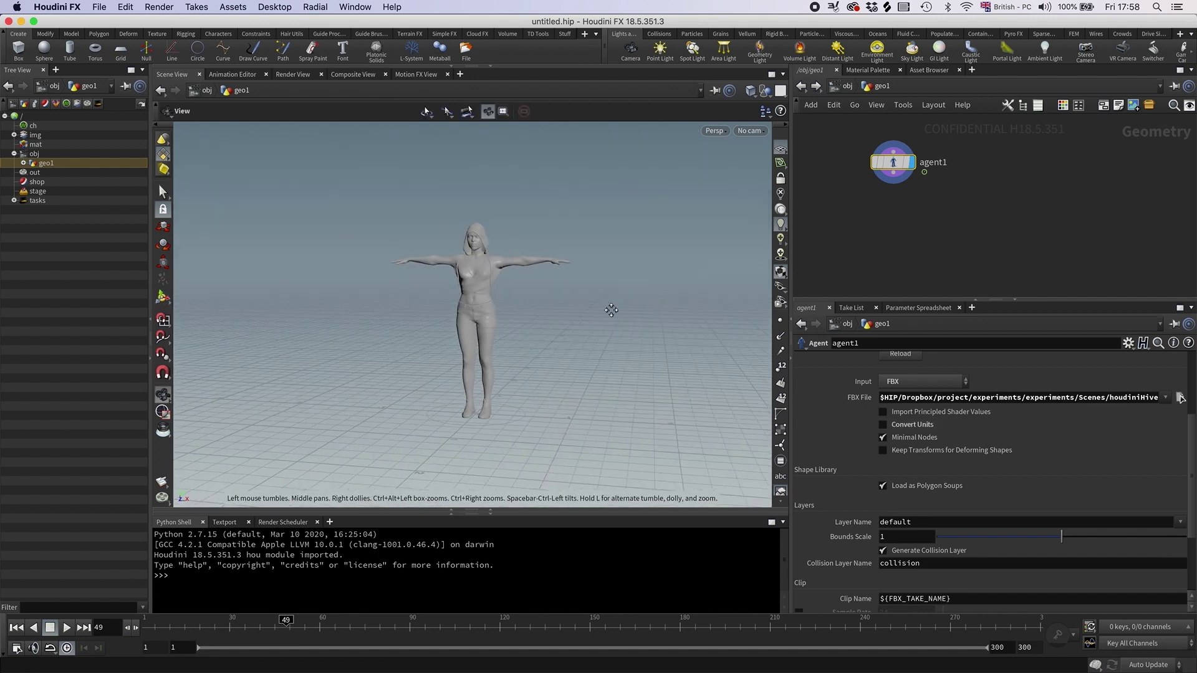
middle_drag(585, 318, 614, 310)
- Rename the Agent node as Sara
double_click(932, 162)
text(Sara)
key(Return)
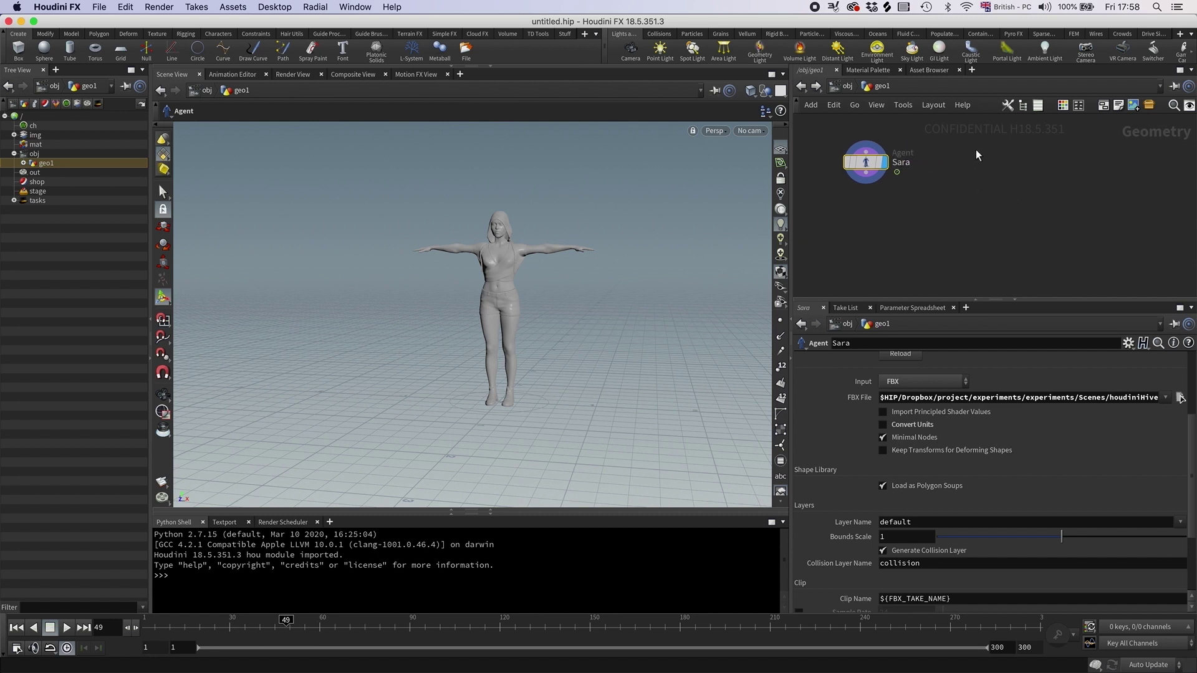
- Add an FBX Animation Import node, load an FBX animation file into it, and display it
key(Tab)
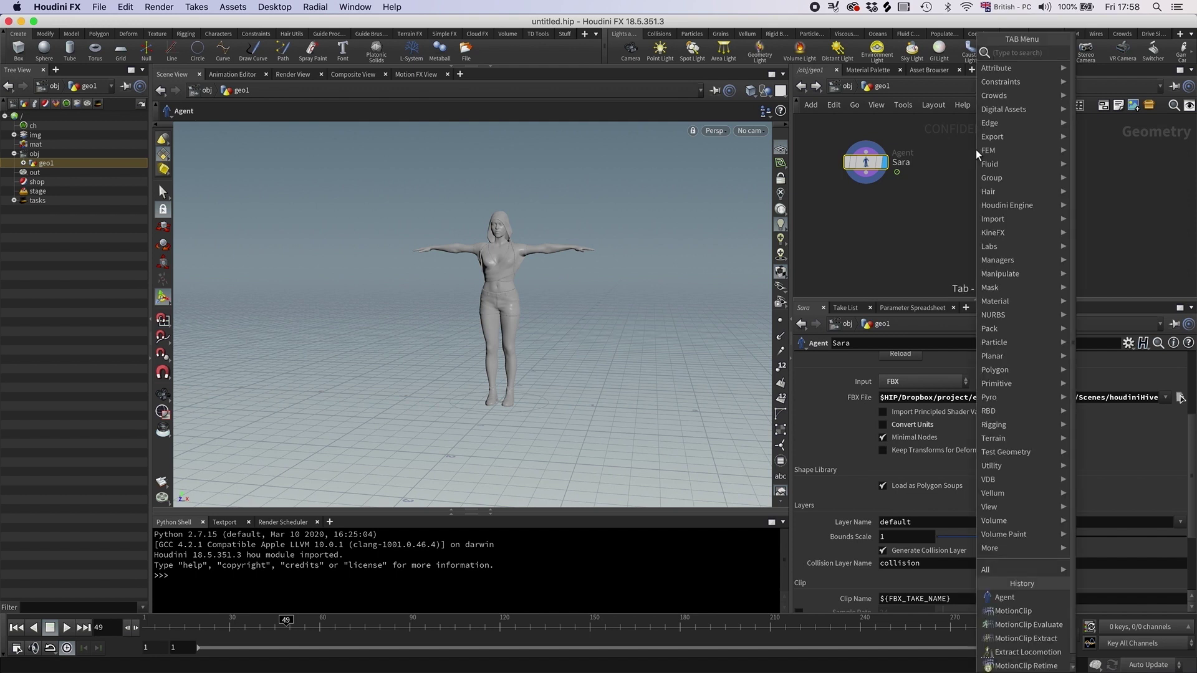
text(fbx imp)
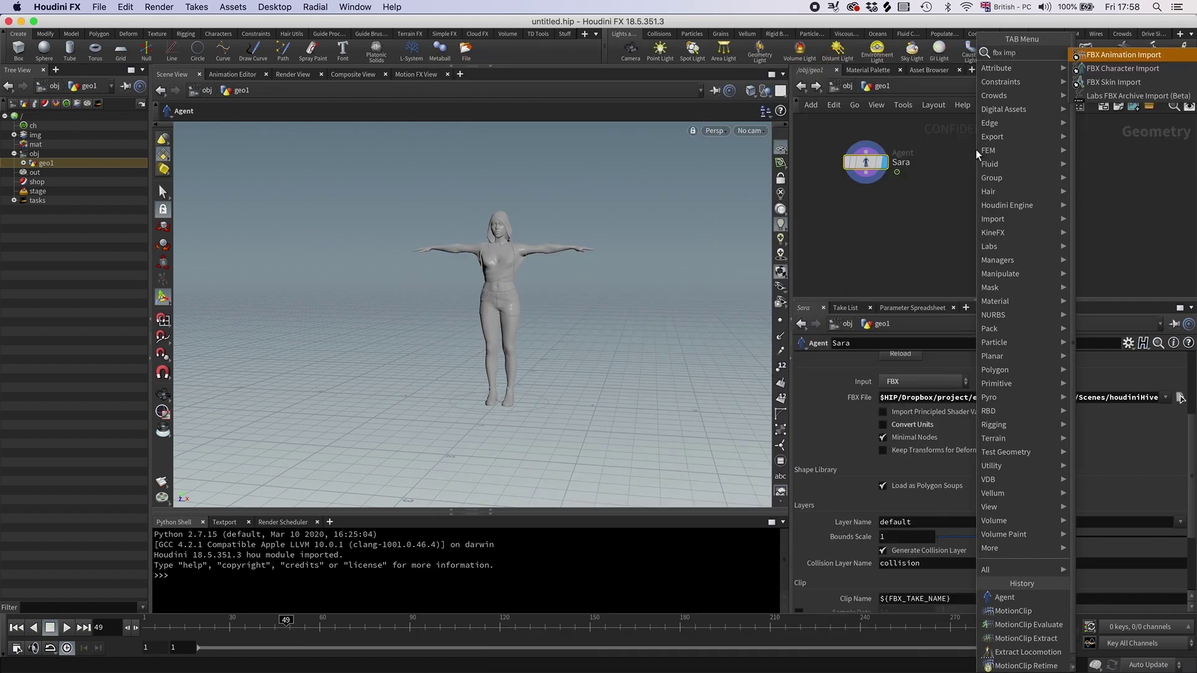
key(Return)
click(975, 150)
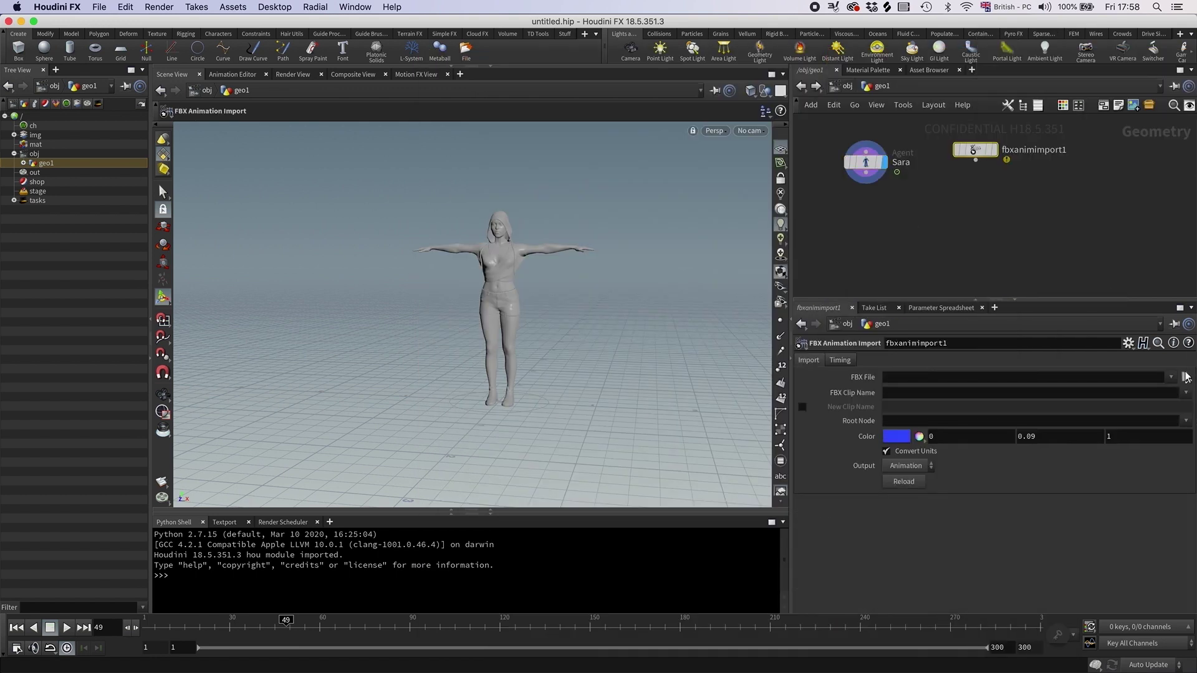
click(1186, 375)
key(Escape)
middle_drag(999, 205, 924, 204)
drag(902, 155, 927, 154)
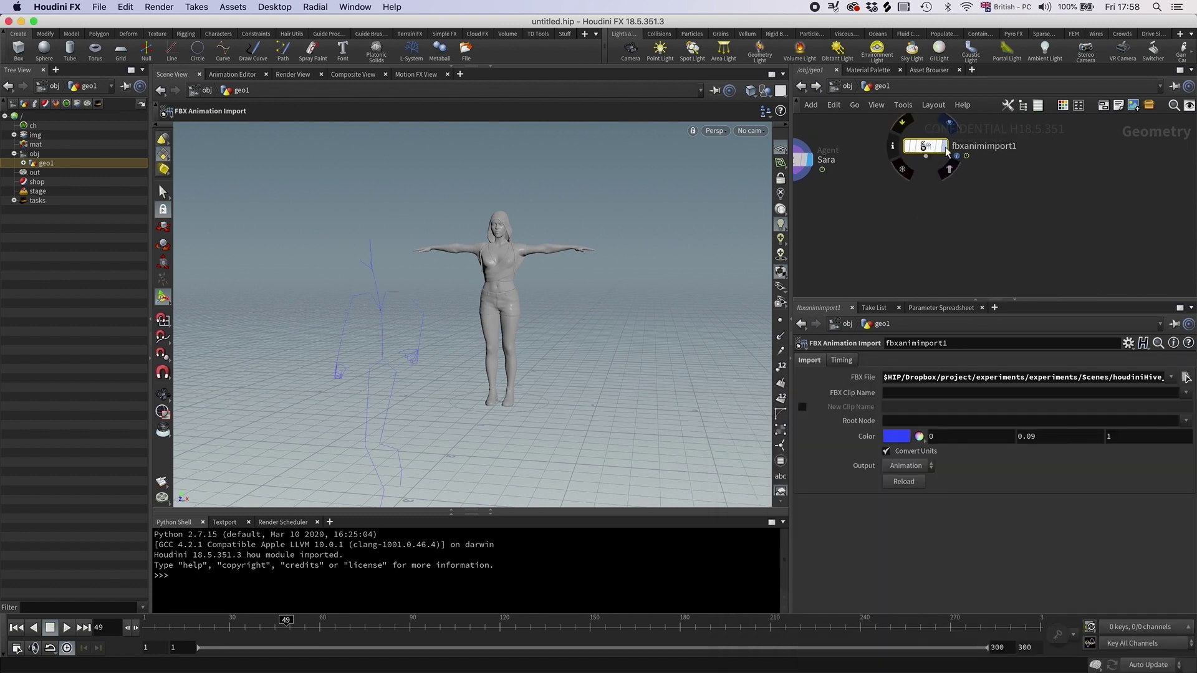
click(946, 152)
- Go to frame 1 and rename the FBX Animation Import node as run
drag(173, 624, 147, 624)
middle_drag(948, 199, 938, 214)
click(988, 166)
double_click(986, 163)
text(run)
key(Return)
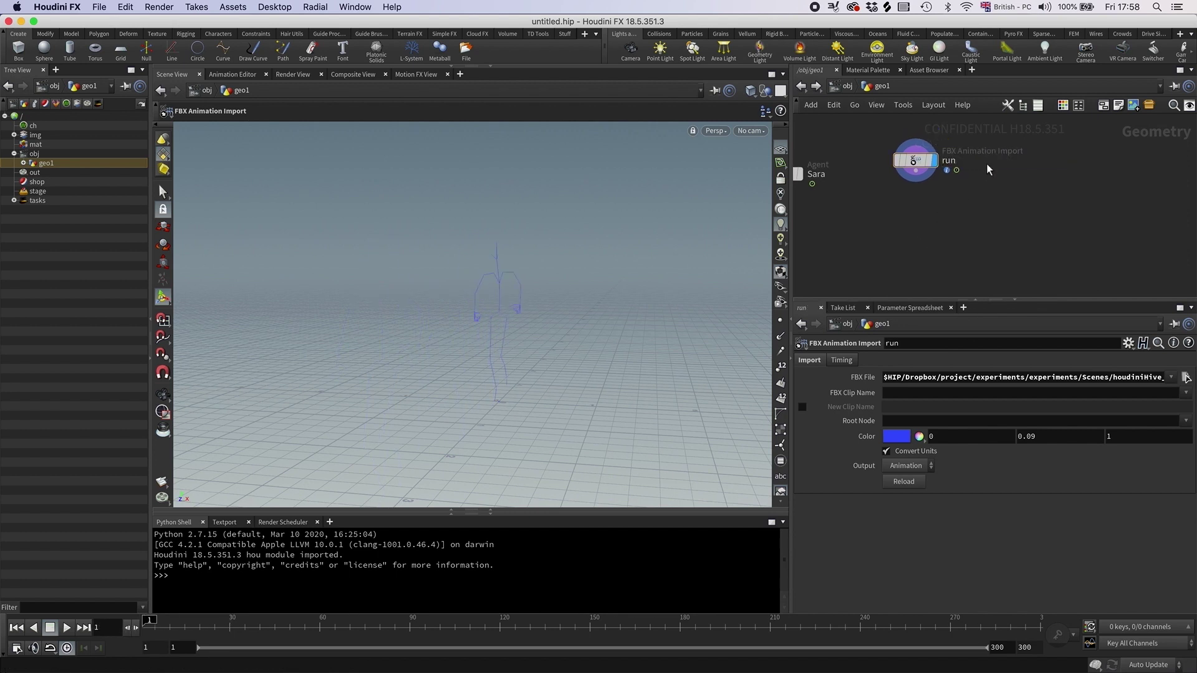
- Duplicate the run node and name the copy kick
key(super+c)
key(super+v)
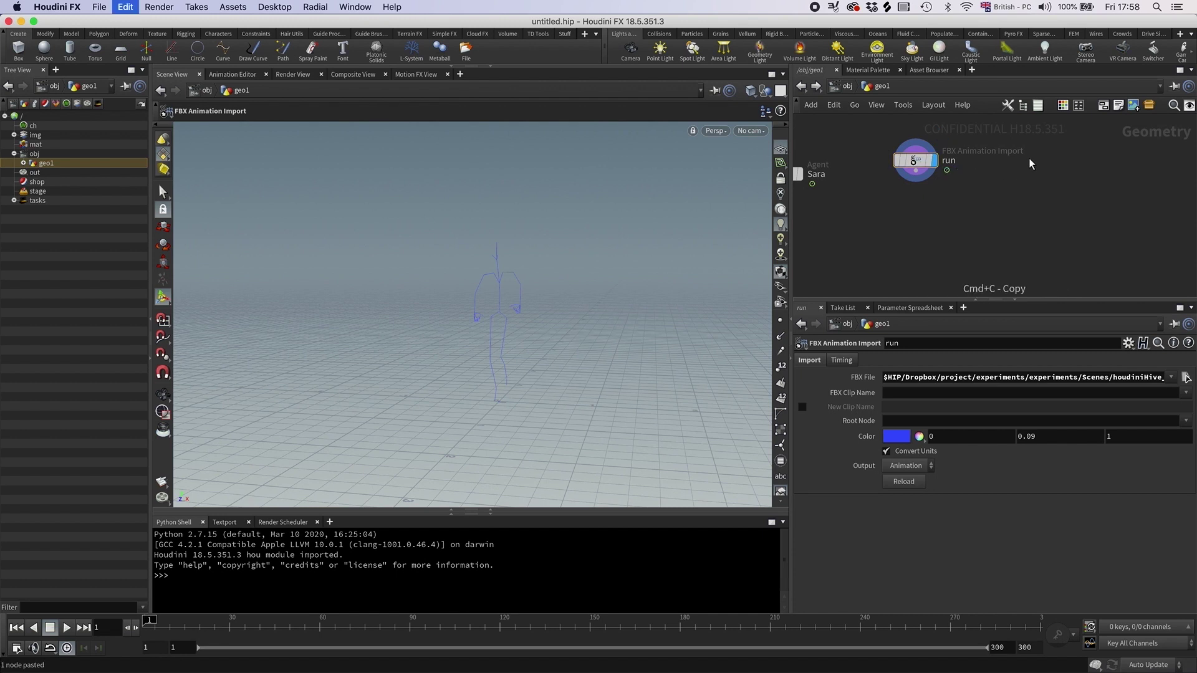
double_click(1069, 159)
text(kick)
key(Return)
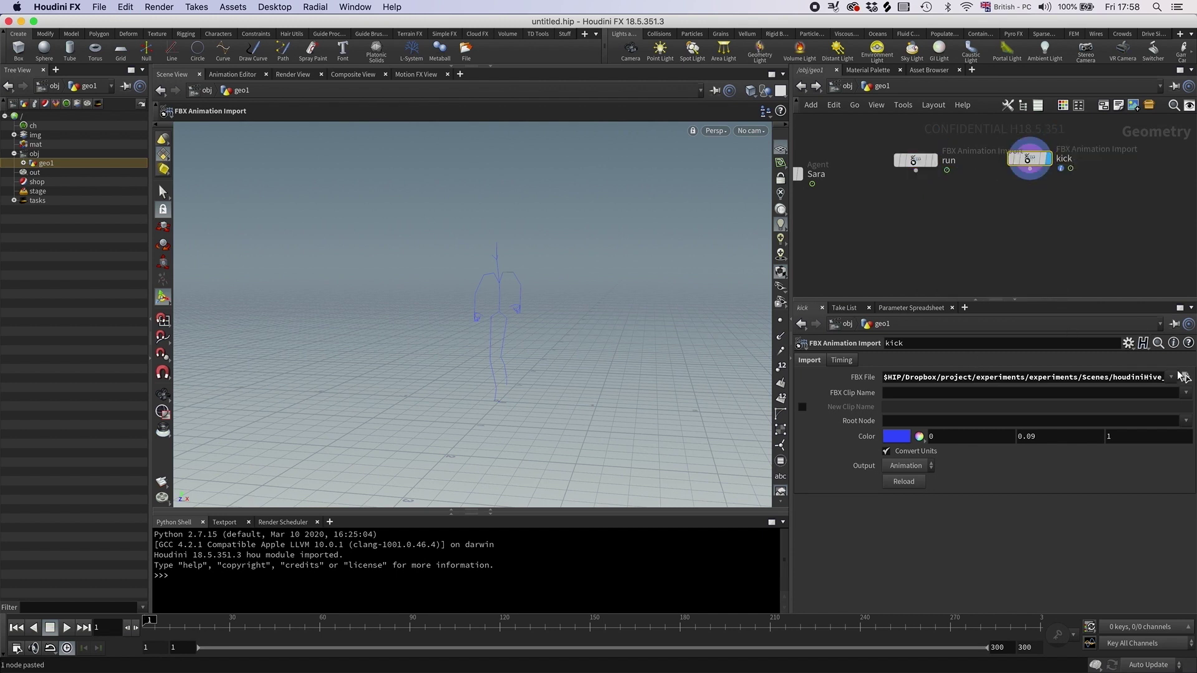
- Load a different FBX animation file into the kick node and check its skeleton at frame 1
click(1183, 375)
double_click(906, 421)
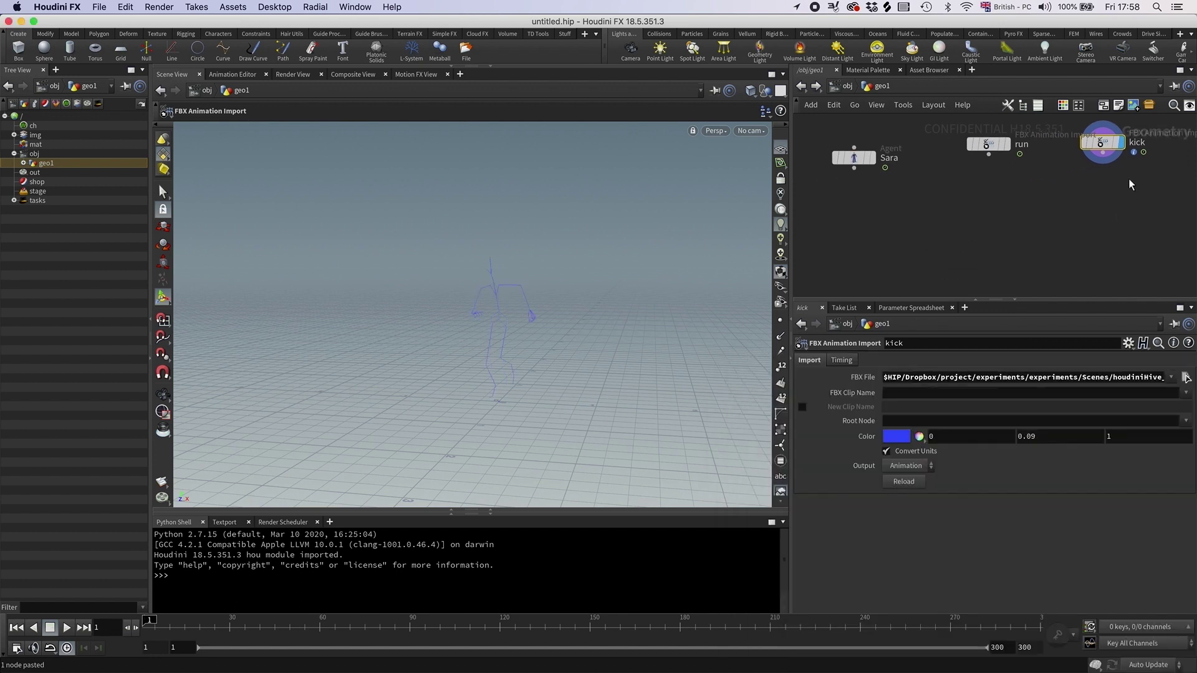
mouse_move(155, 628)
mouse_down()
mouse_move(239, 631)
mouse_move(147, 627)
mouse_up()
middle_drag(923, 187, 861, 184)
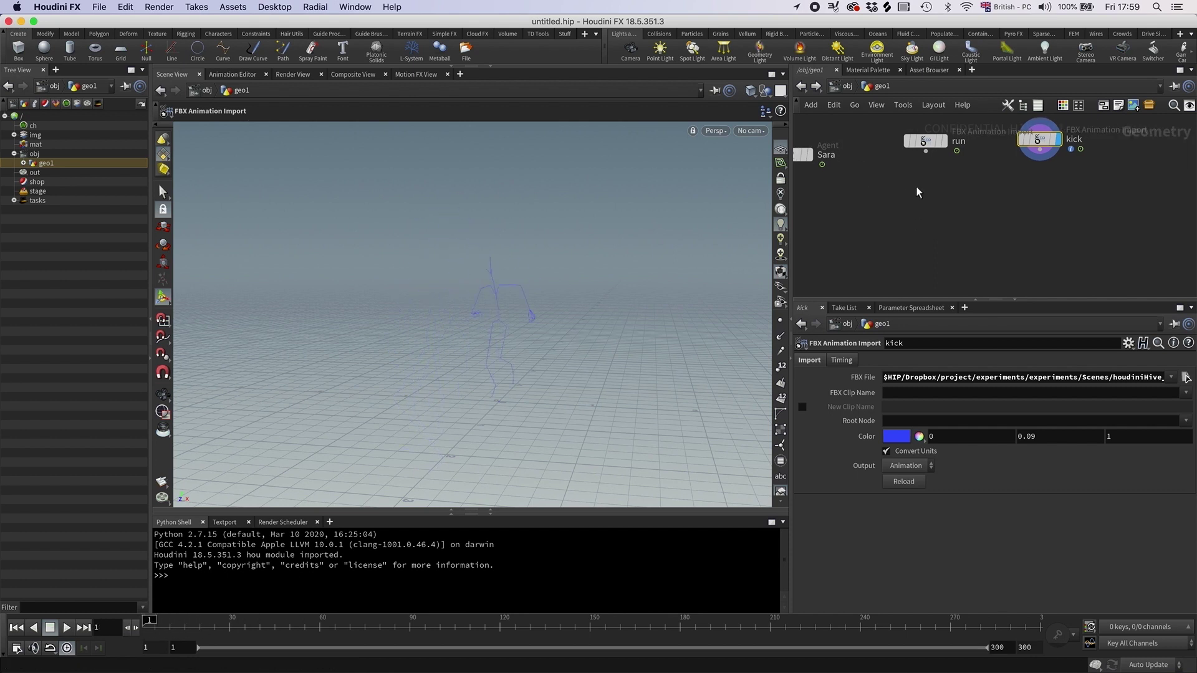
key(l)
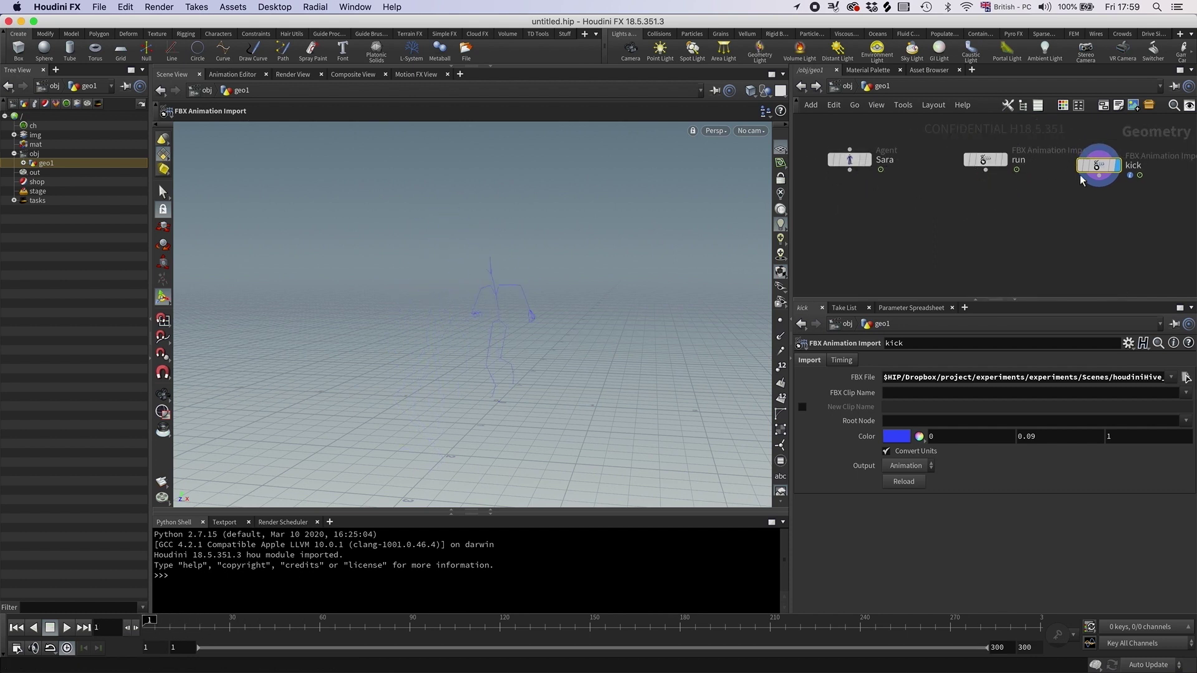
drag(488, 372, 540, 343)
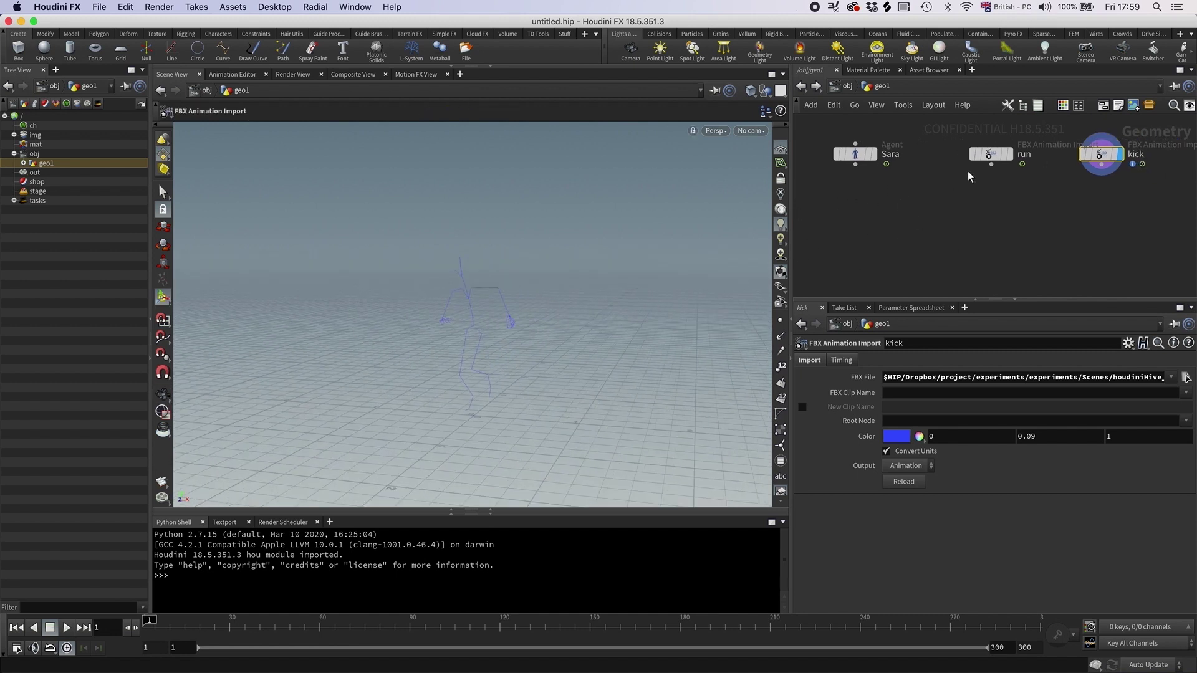
- Add a Rig Match Pose node below the Sara agent
key(Tab)
text(mat)
click(1008, 165)
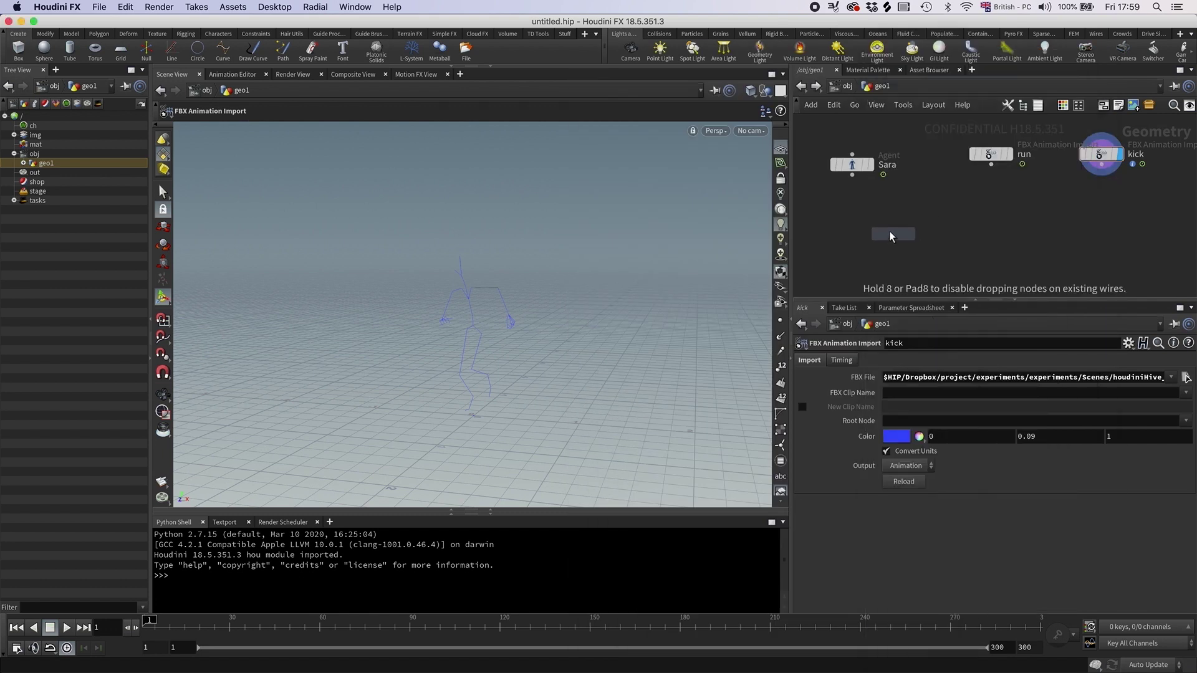
click(898, 213)
drag(903, 164, 899, 222)
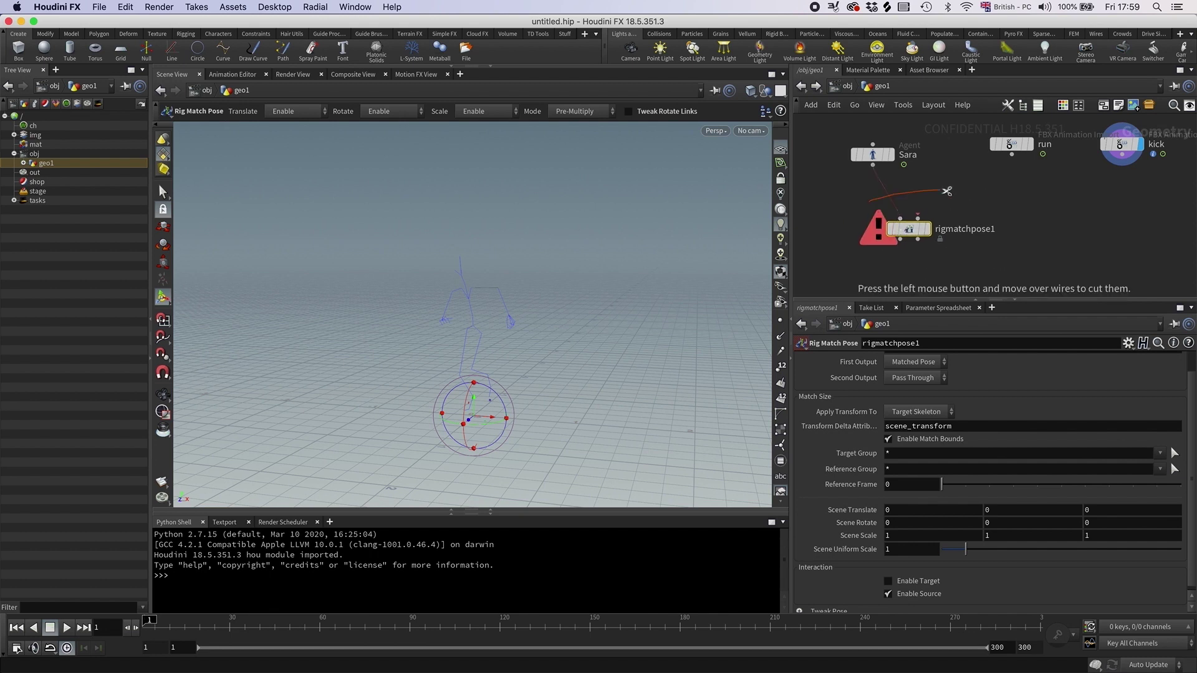
- Add an Agent Animation Unpack node, connect the Sara agent to it, and display it
key(Tab)
text(agen)
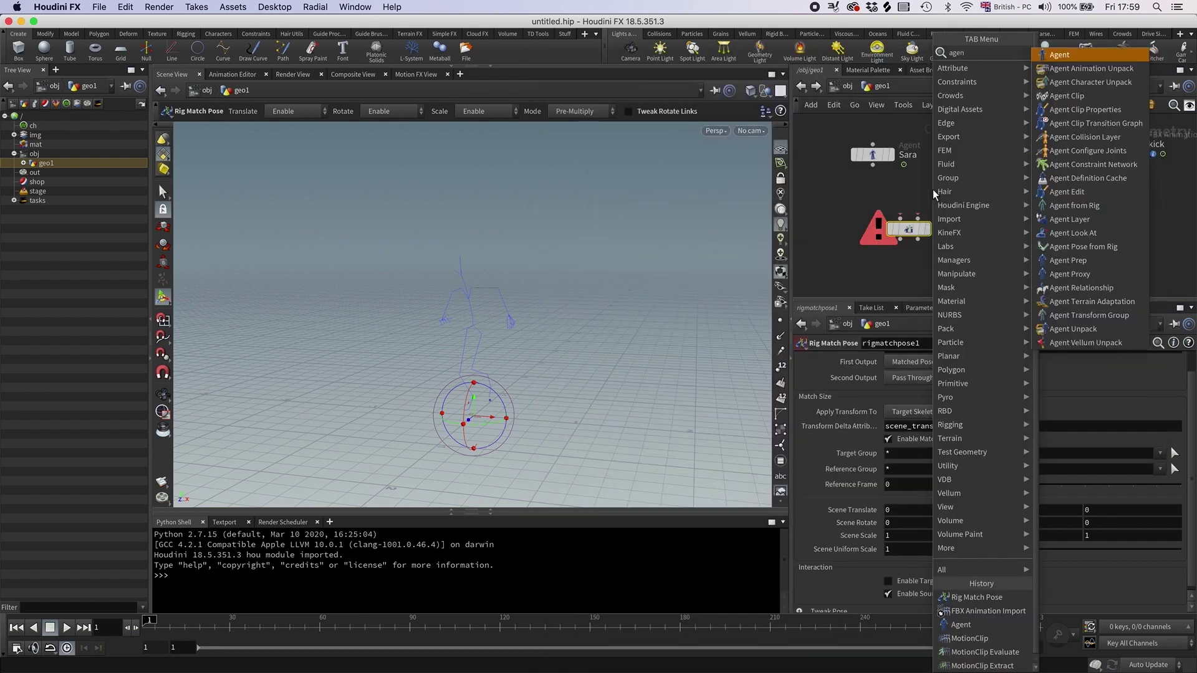
key(Down)
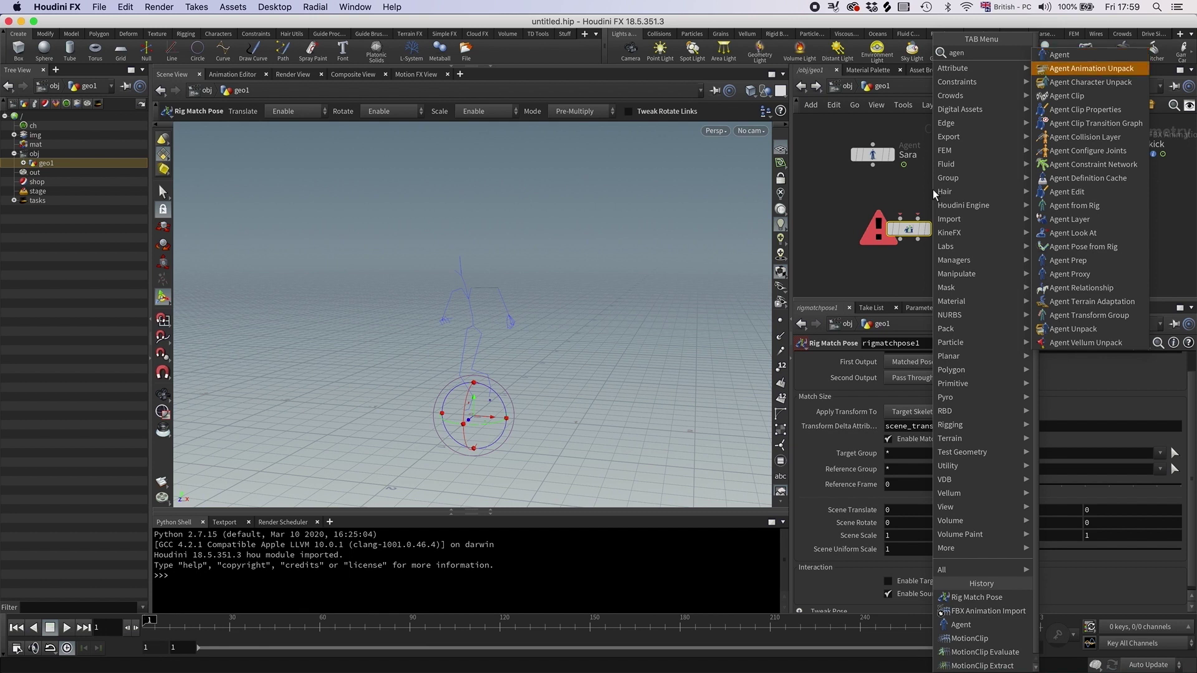
key(Return)
click(887, 188)
drag(873, 165, 885, 177)
click(903, 188)
- Connect agentanimationunpack1 to the first input of rigmatchpose1 and the run node to its second input
scroll(500, 281, down, 3)
alt+middle_drag(499, 281, 446, 265)
drag(905, 226, 908, 254)
drag(887, 195, 1011, 154)
- Try to repose the run skeleton's arm with rigmatchpose1's handles and discard the pose tweak
key(Escape)
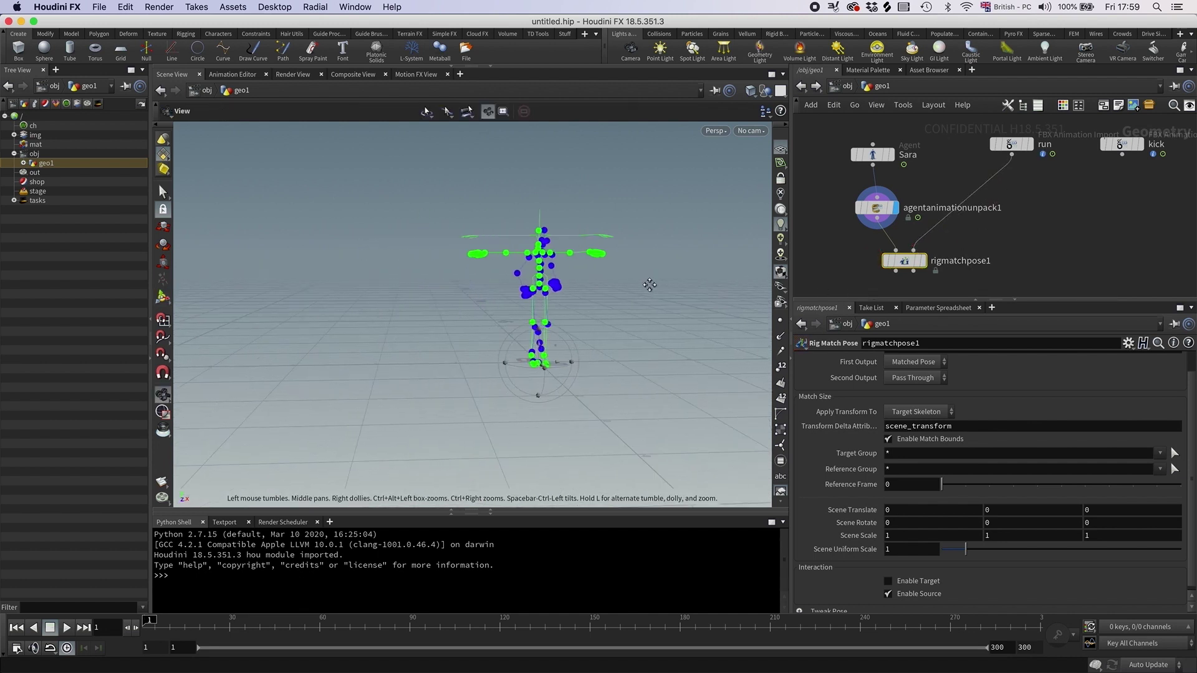
key(Return)
click(525, 275)
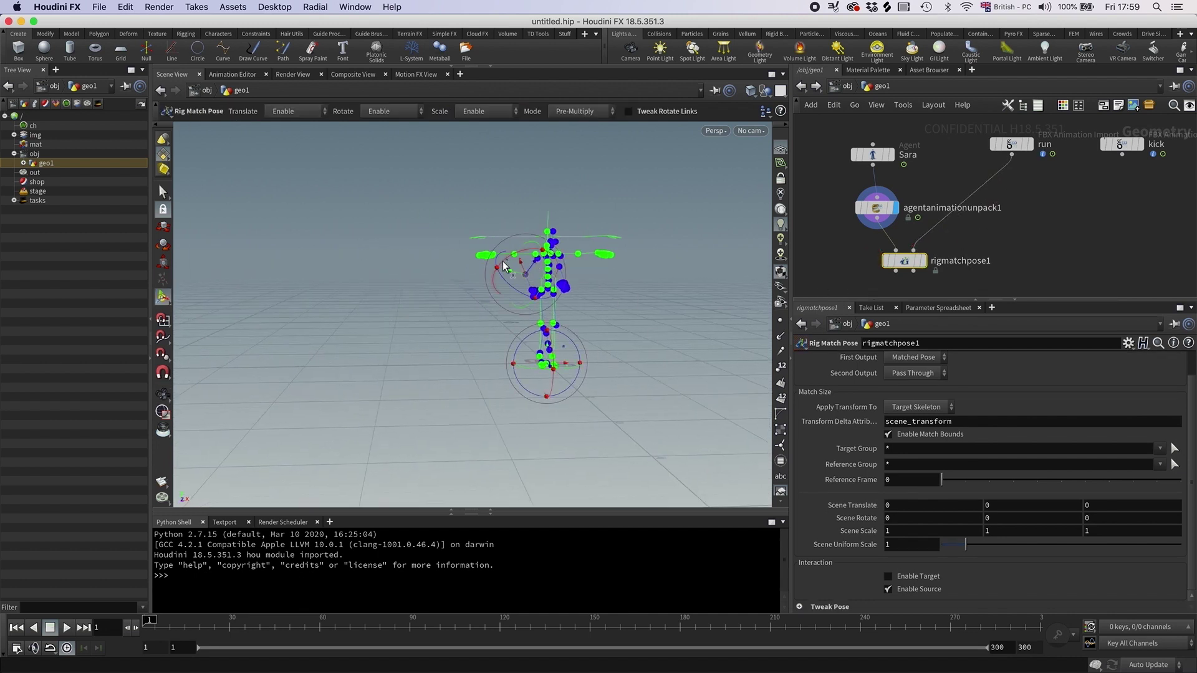
alt+drag(530, 279, 449, 297)
click(488, 287)
click(506, 280)
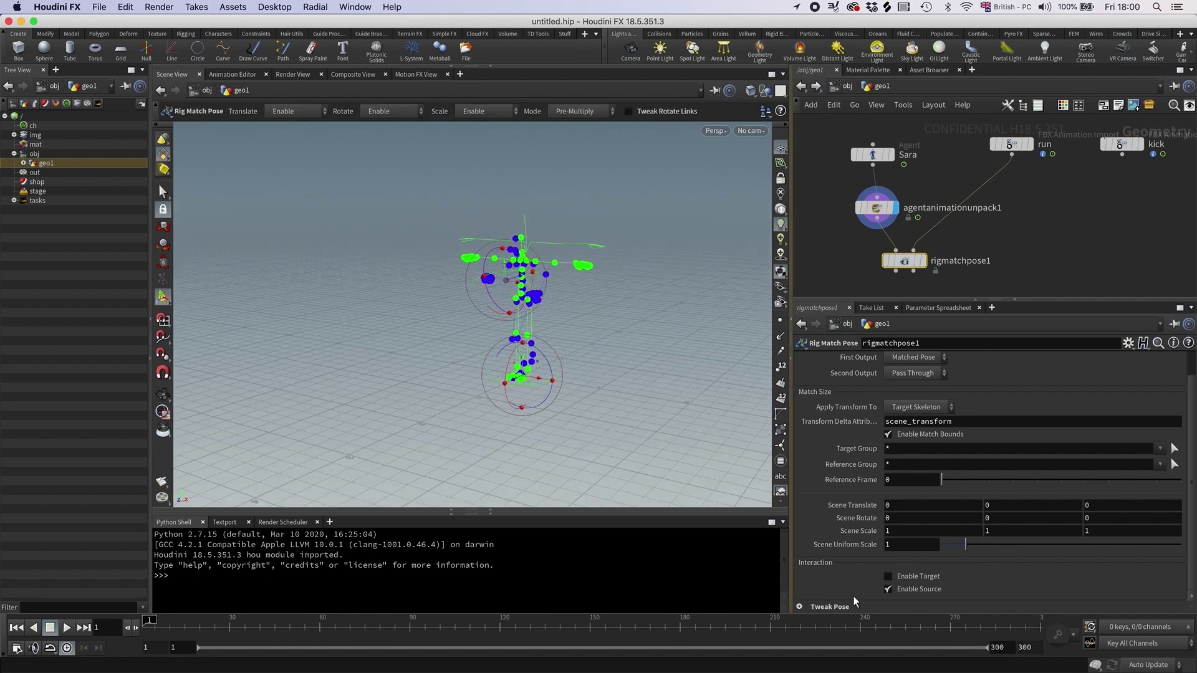
click(800, 606)
click(1031, 560)
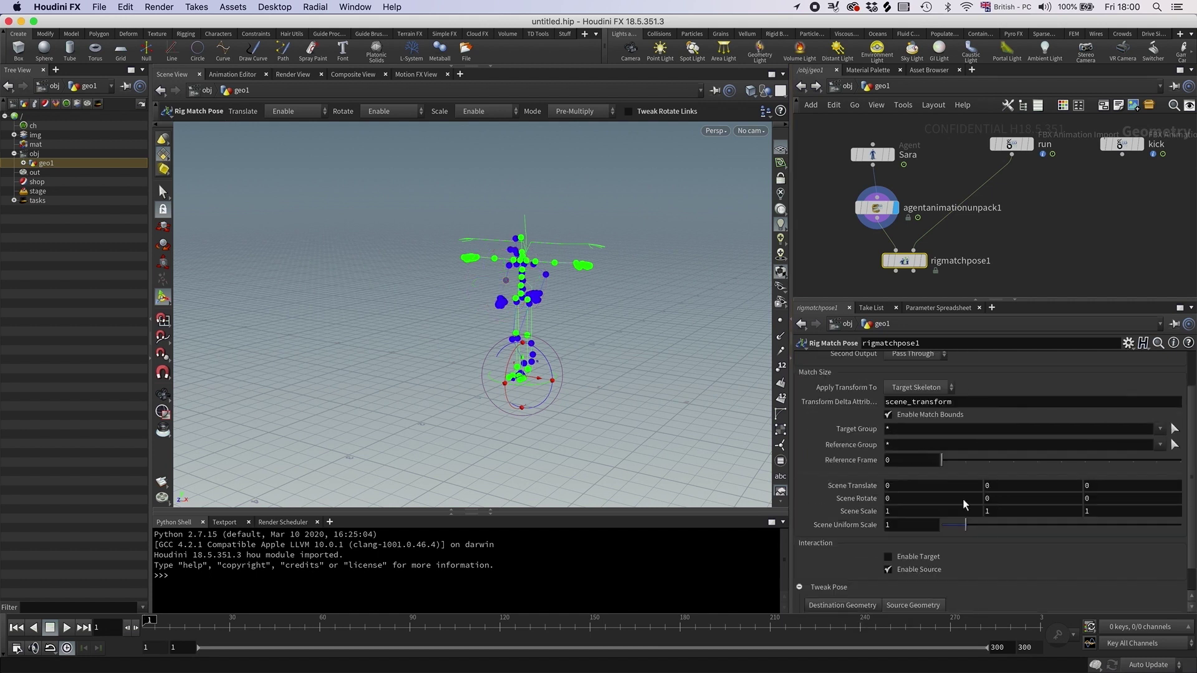
- Display the run node and choose mixamo.com as its FBX Clip Name after trying the other available clip
middle_drag(983, 249, 977, 263)
middle_drag(1048, 209, 1040, 228)
click(997, 177)
click(1012, 177)
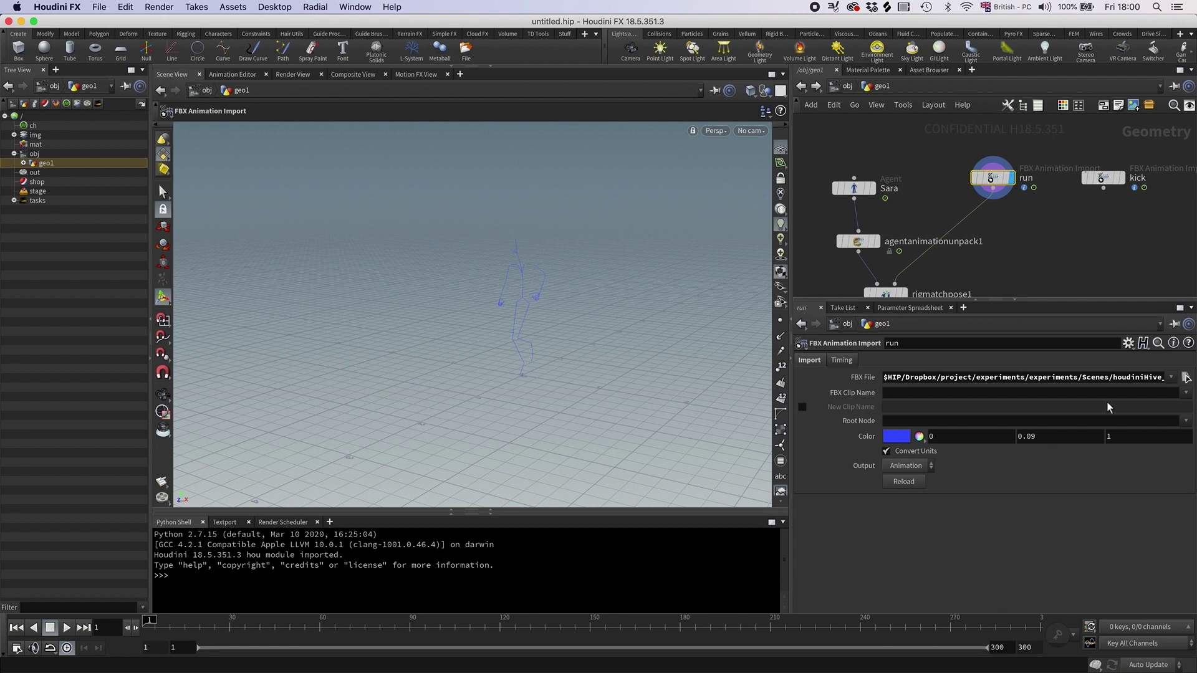
click(1189, 393)
click(1166, 407)
click(1187, 392)
click(1175, 426)
- Duplicate the run node, name the copy T-Pose, and set its FBX Clip Name to Take 001
middle_click(977, 179)
middle_drag(995, 251, 969, 229)
drag(961, 159, 918, 163)
key(super+c)
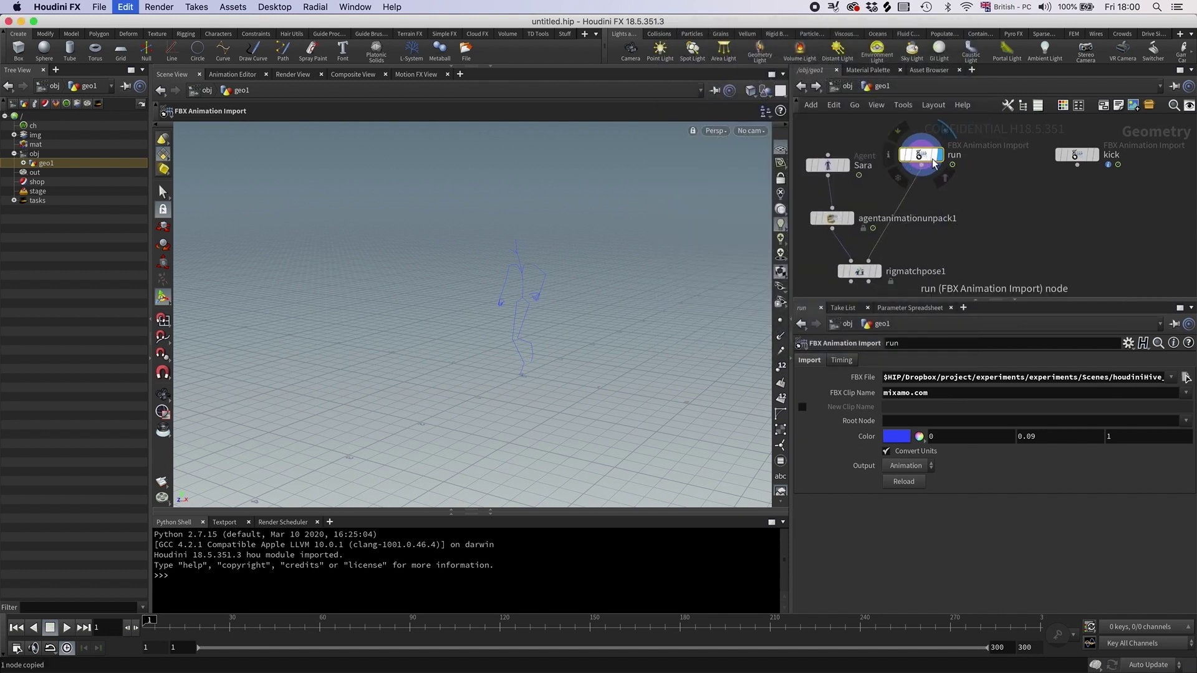
key(super+v)
double_click(1021, 154)
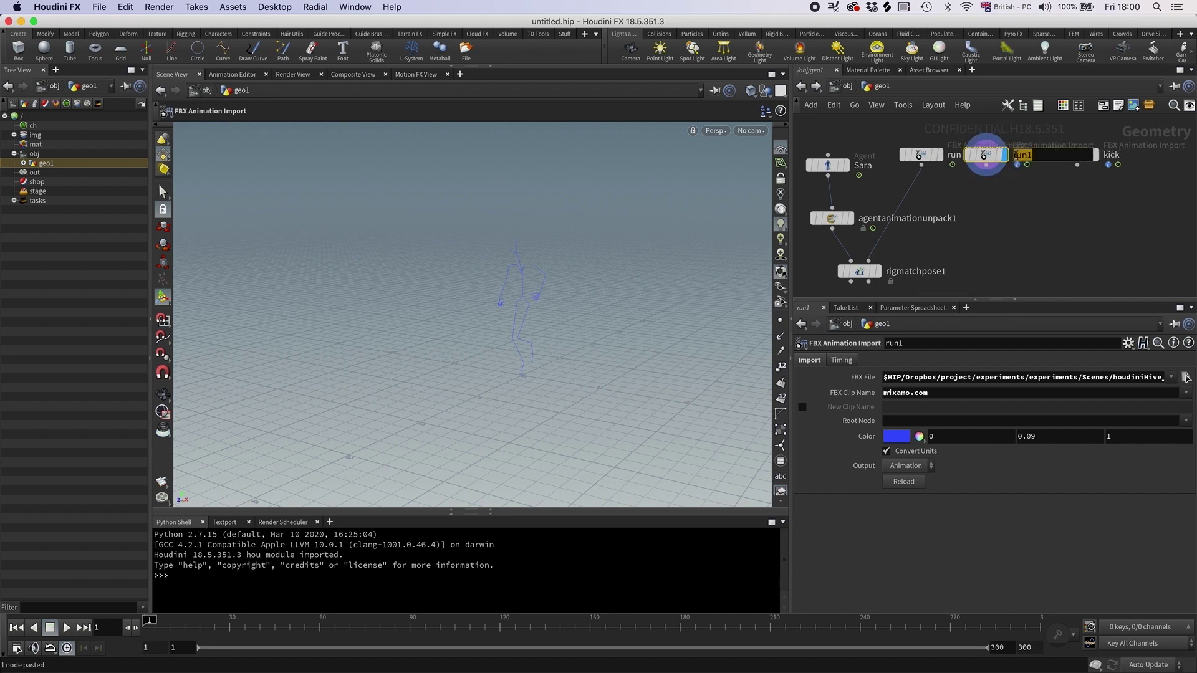
text(T-Pose)
key(Return)
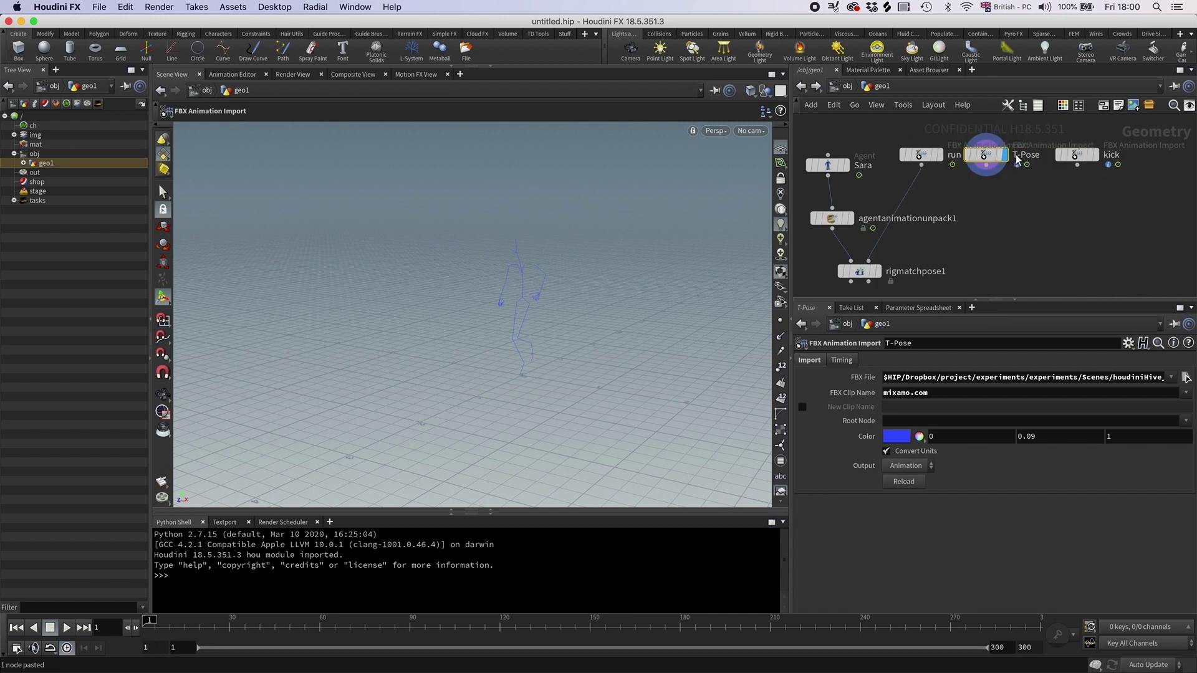
click(1186, 392)
click(1149, 405)
- Insert a Switch node between run and rigmatchpose1's second input, and connect T-Pose as the switch's second input
middle_drag(996, 240, 1064, 235)
drag(930, 267, 927, 277)
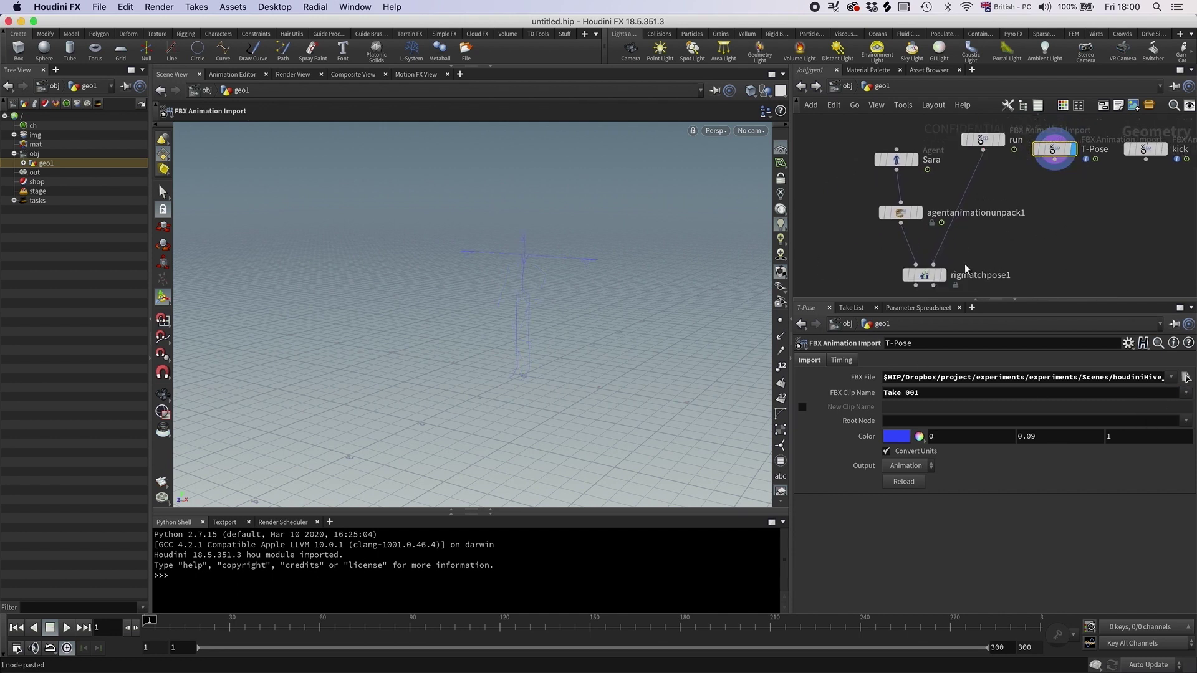
middle_drag(929, 280, 936, 238)
click(935, 238)
middle_drag(1025, 215, 970, 231)
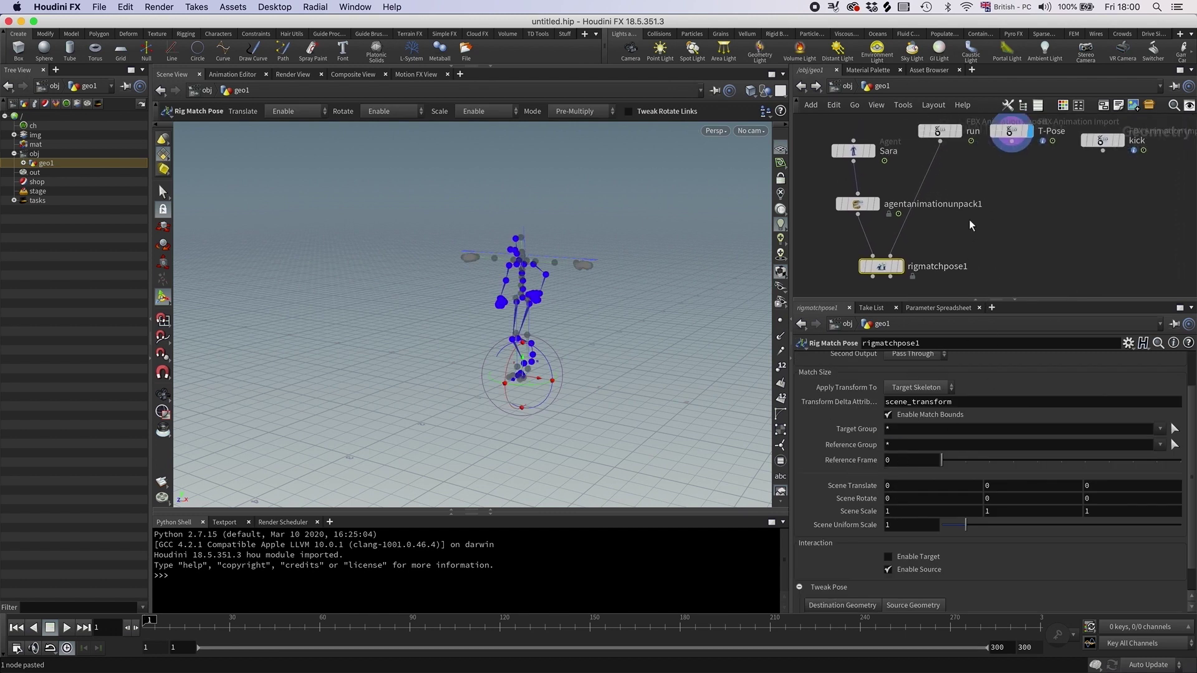
key(Tab)
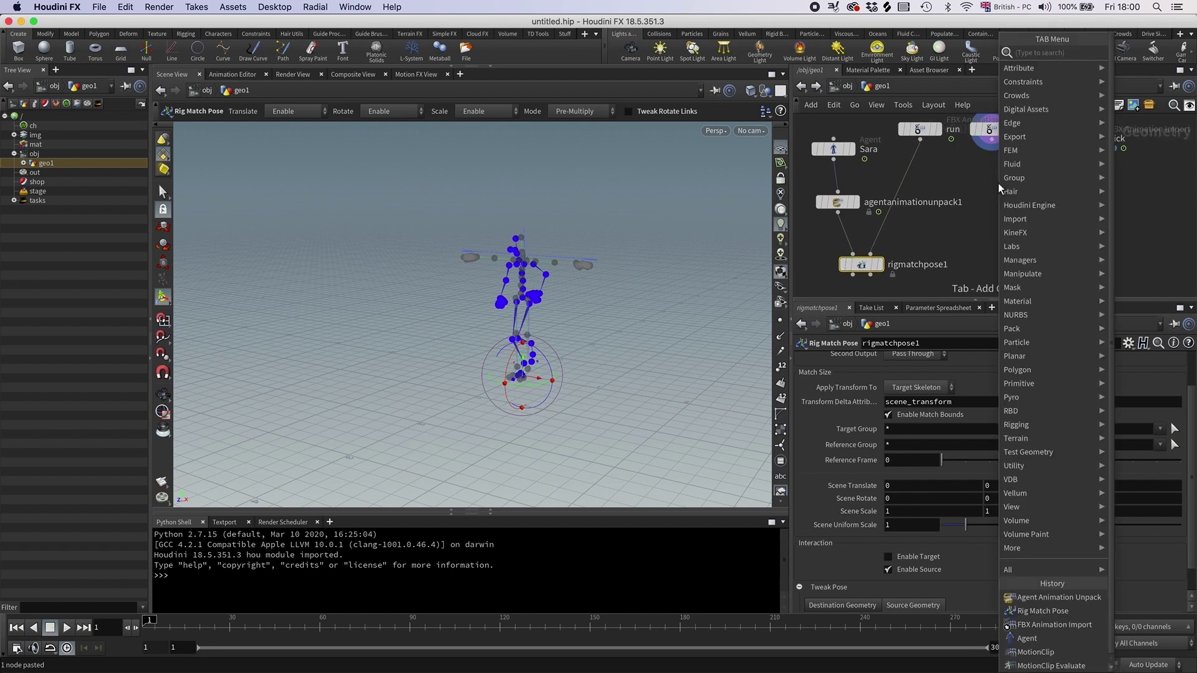
text(switch)
key(Return)
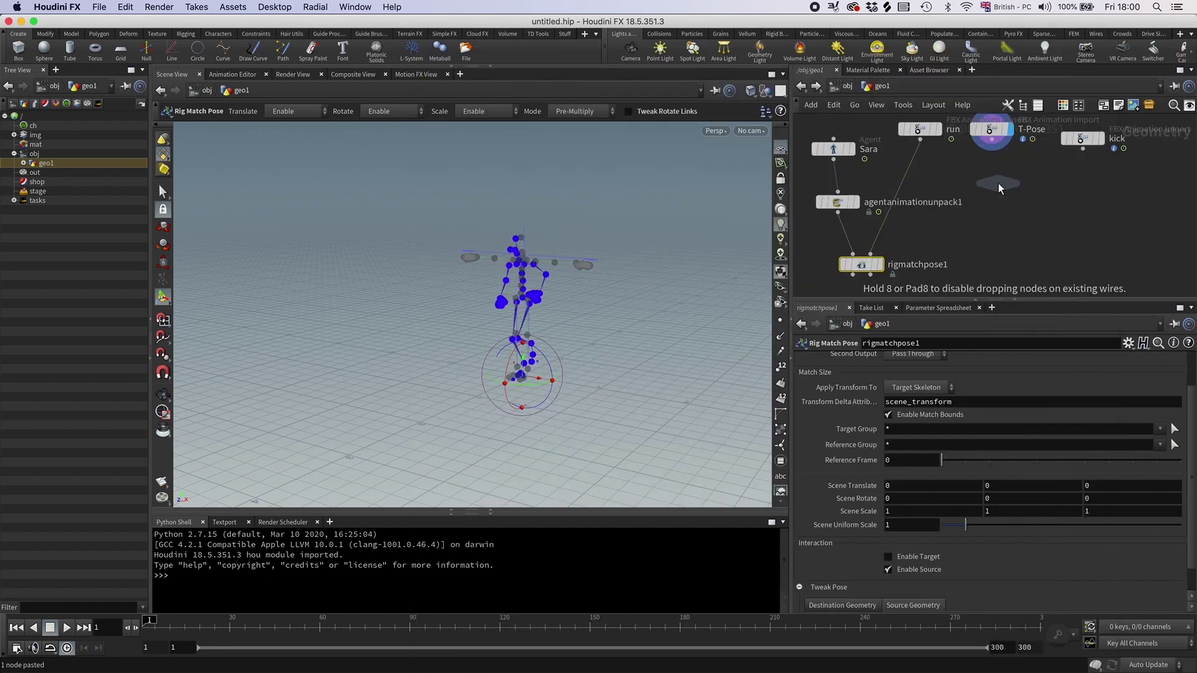
click(997, 183)
drag(998, 183, 945, 193)
drag(992, 139, 946, 183)
middle_drag(945, 183, 927, 197)
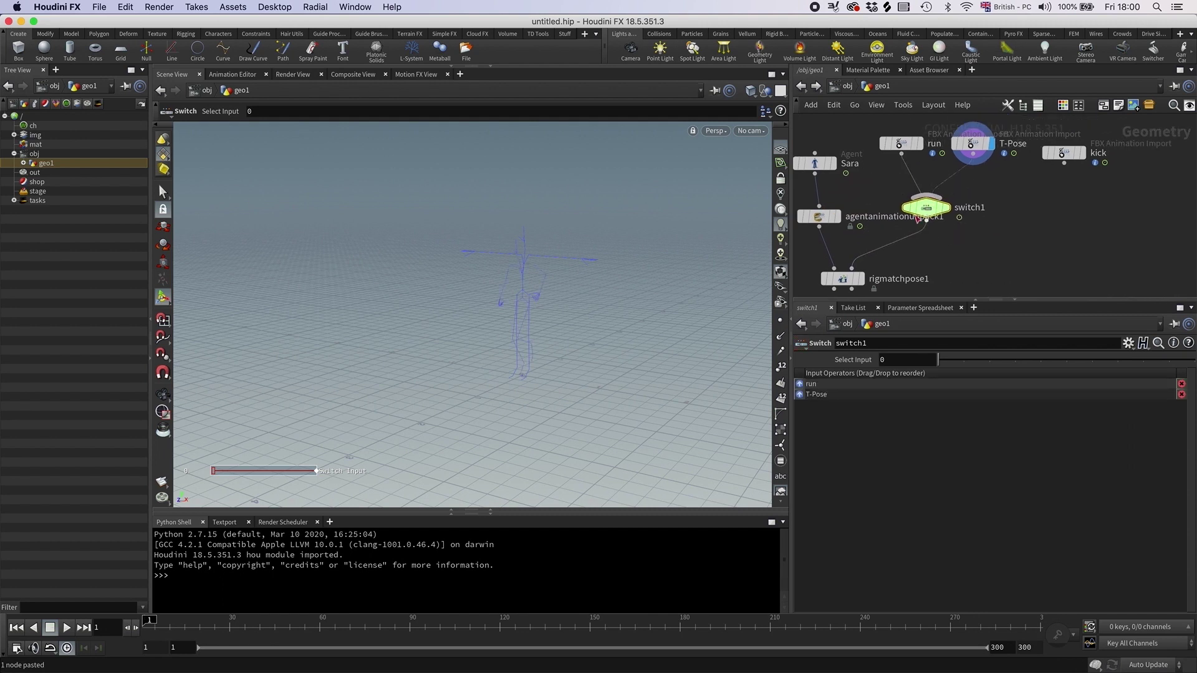
- Check the run clip's frame range, set switch1's Select Input to $F>22, and scrub the displayed switch result
middle_click(906, 147)
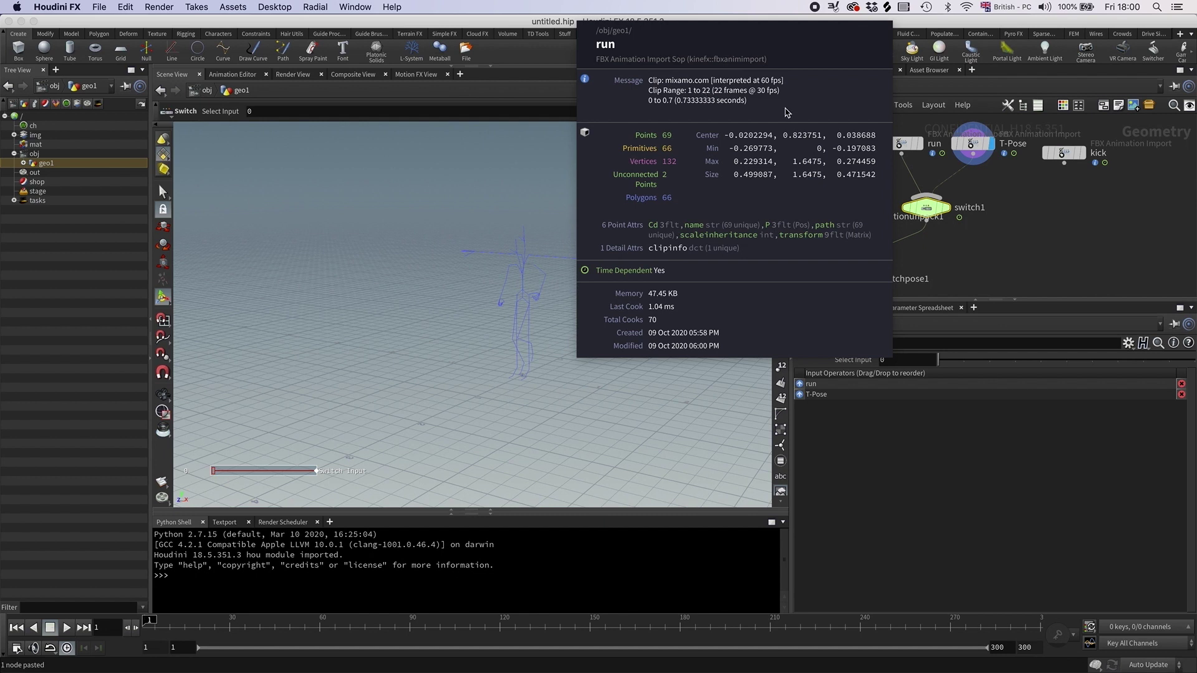
click(872, 359)
text($F>)
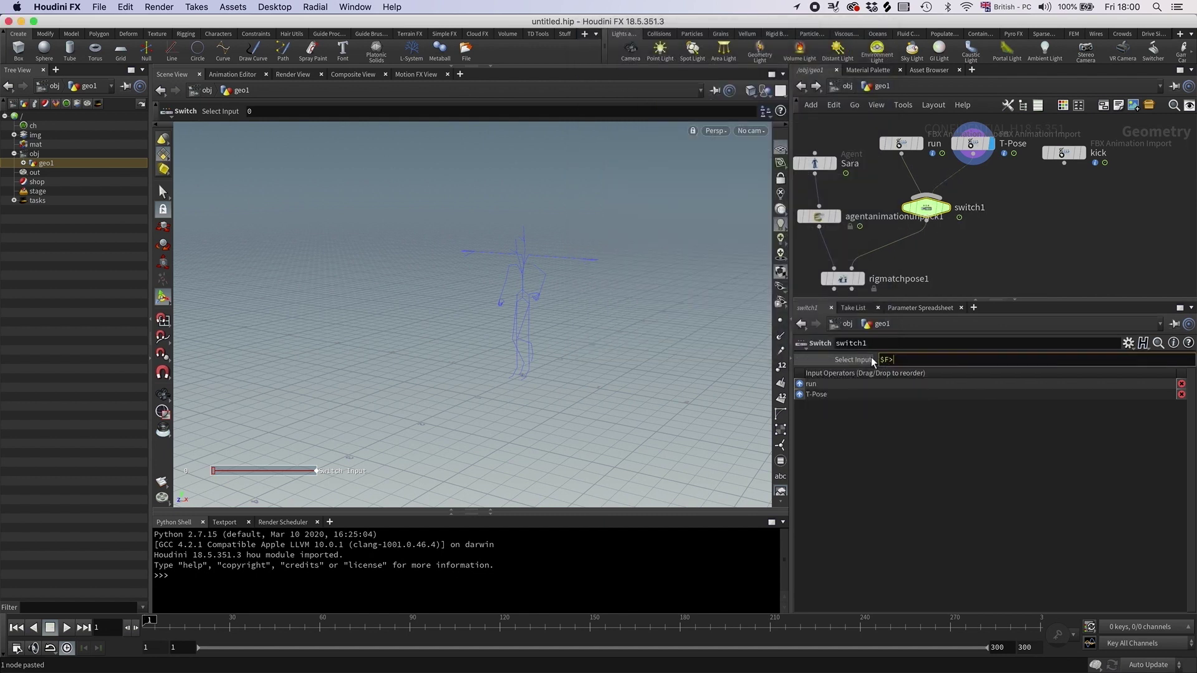
text(22)
key(Return)
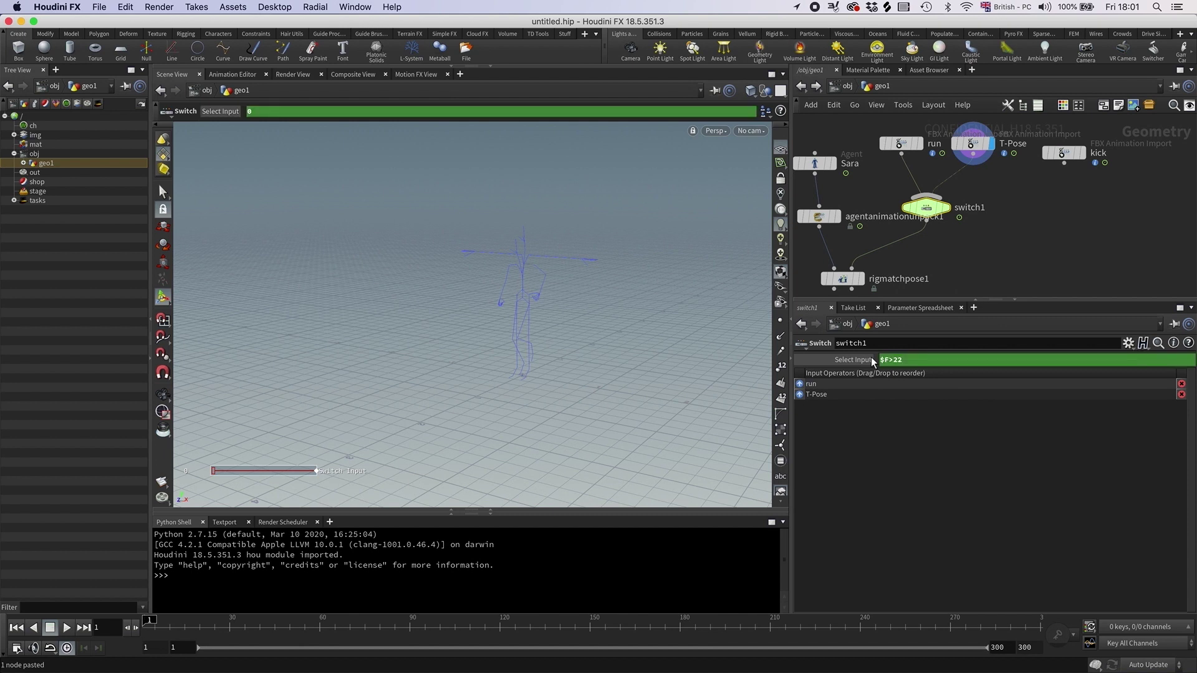
click(949, 208)
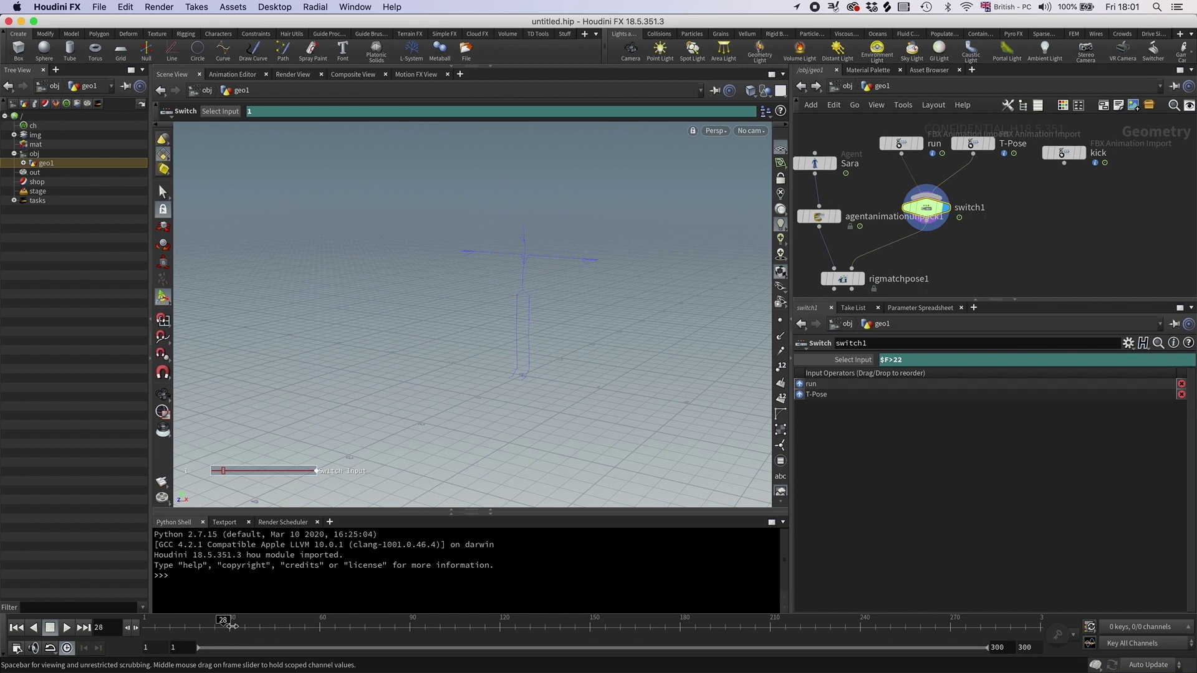
click(152, 619)
- Set rigmatchpose1's Reference Frame to 22 and display the node
middle_drag(888, 295, 941, 260)
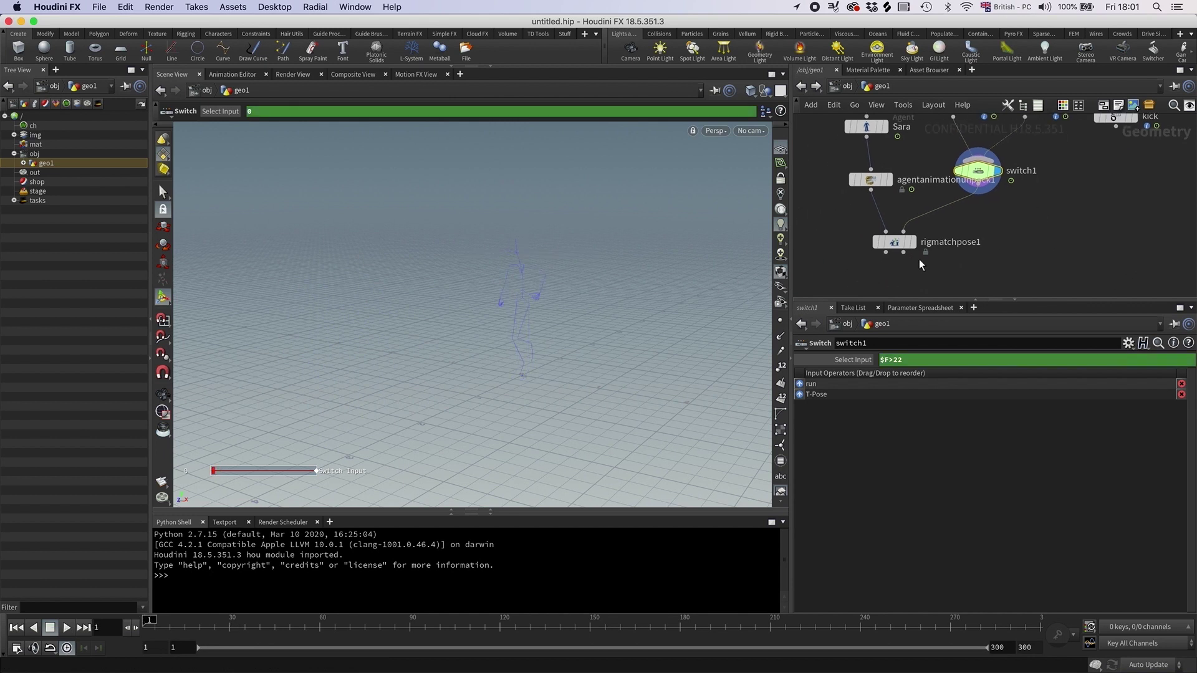
click(894, 242)
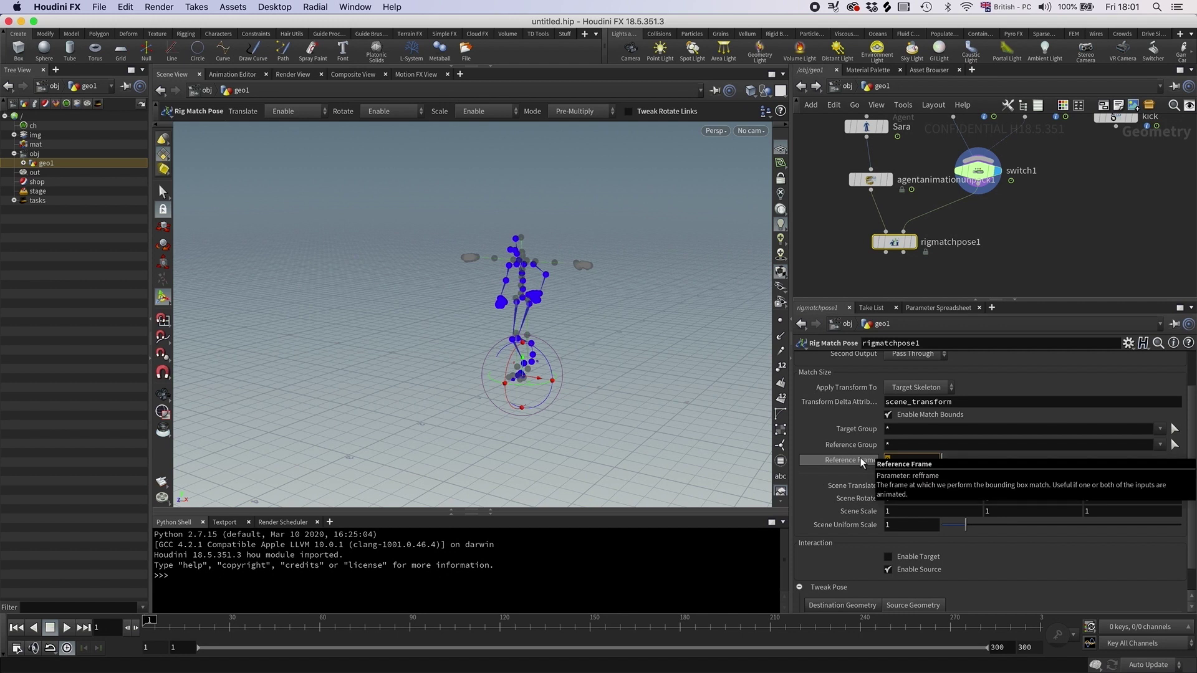
text(22)
key(Return)
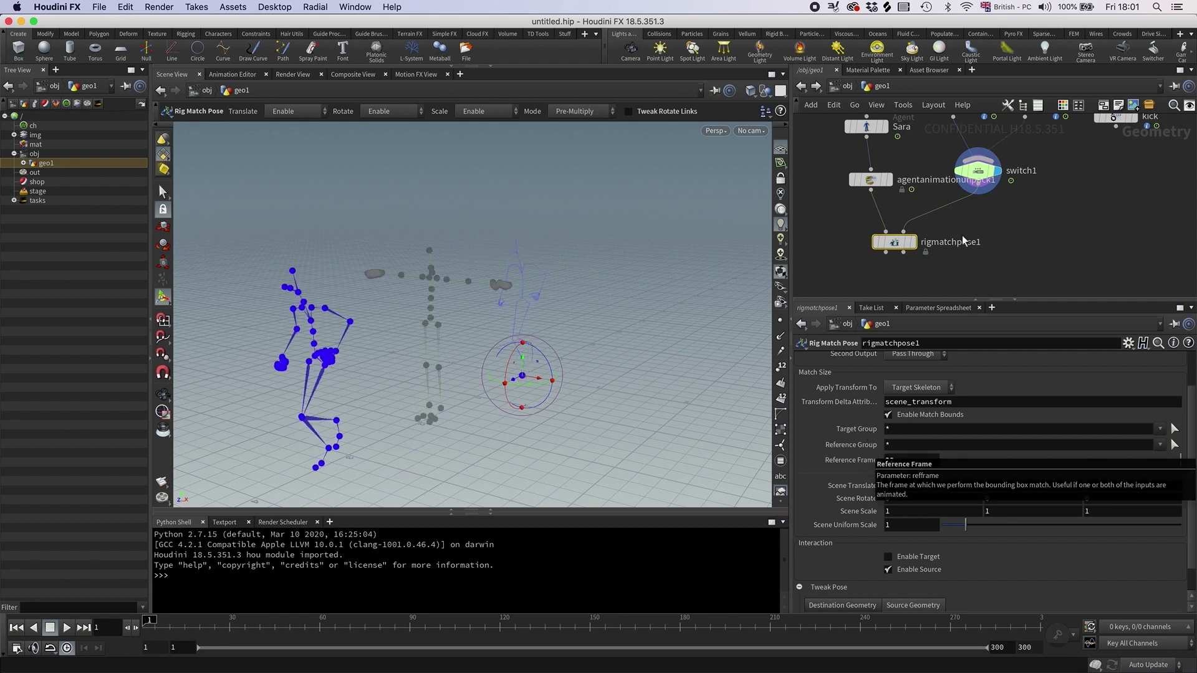
click(912, 241)
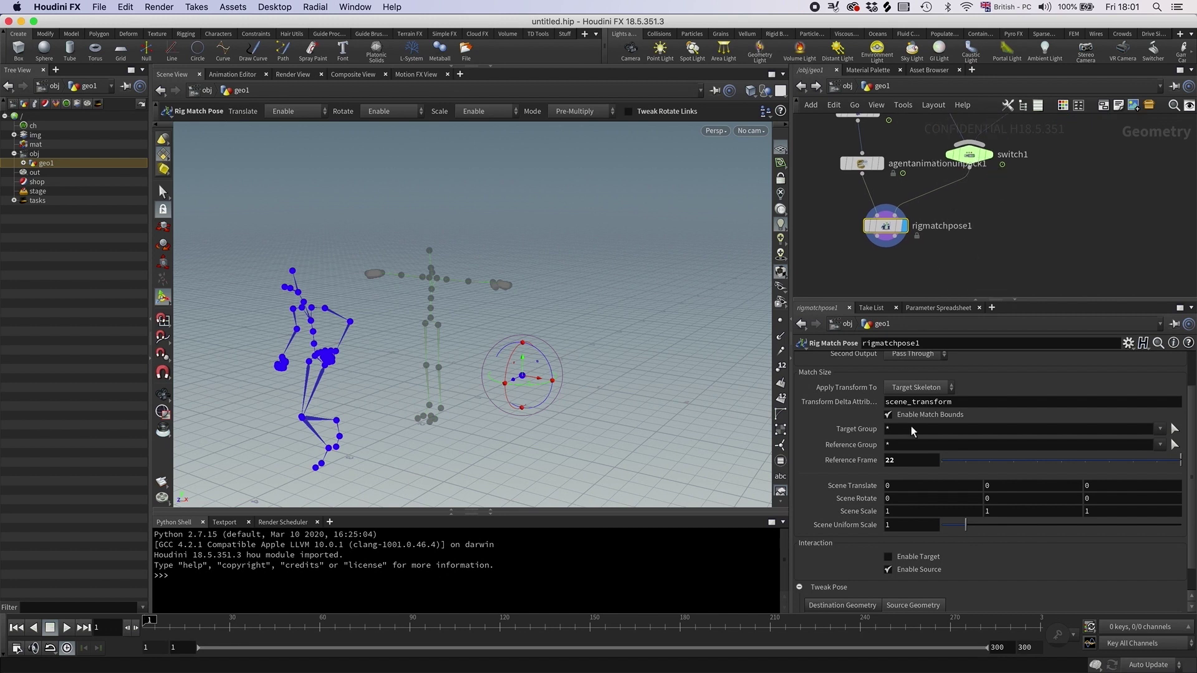
- Change rigmatchpose1's Reference Frame to 23 and check the alignment of the two skeletons
click(988, 154)
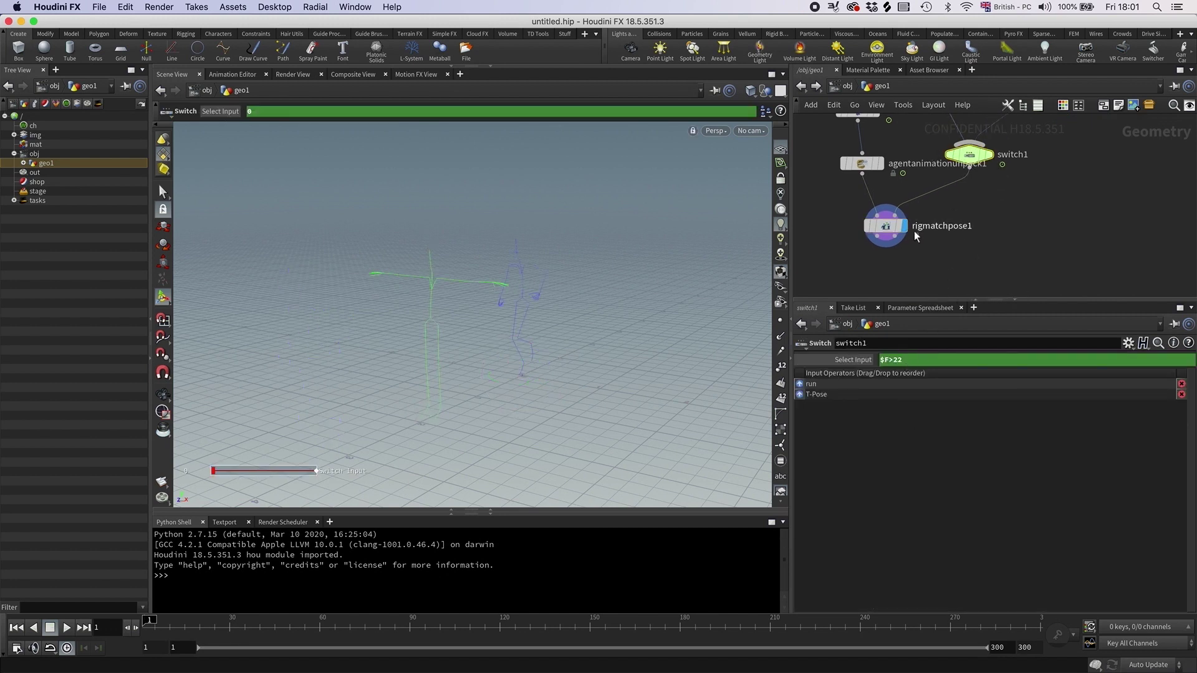
click(886, 227)
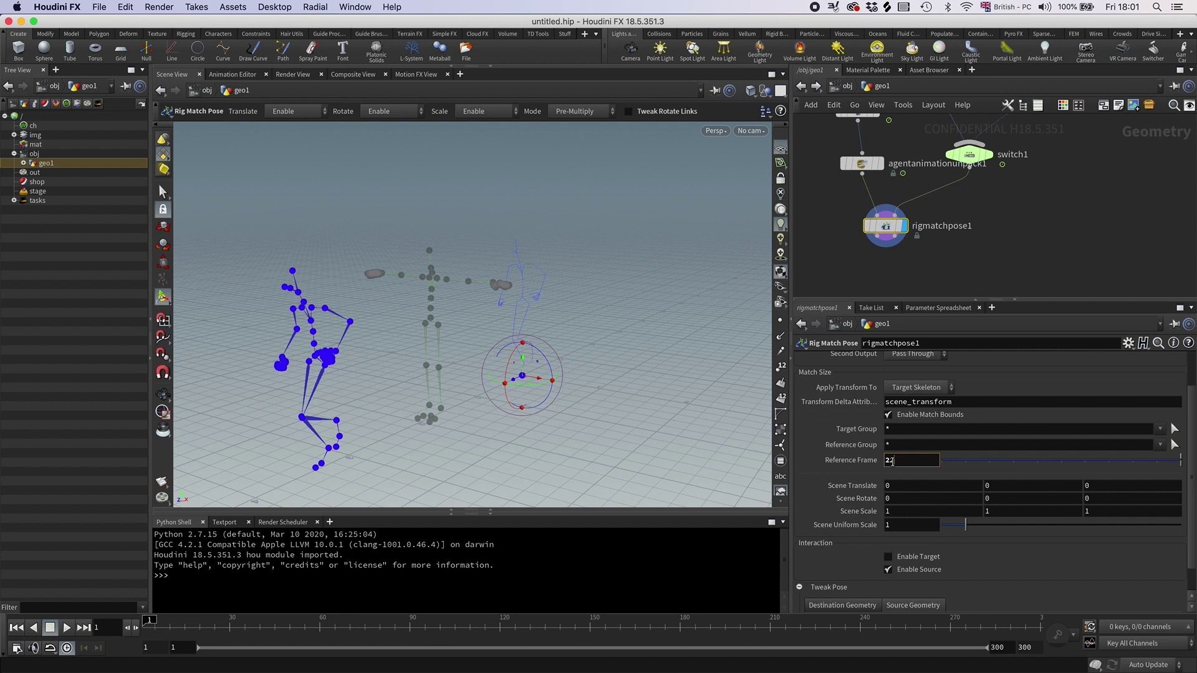
key(Return)
key(Escape)
drag(589, 246, 614, 291)
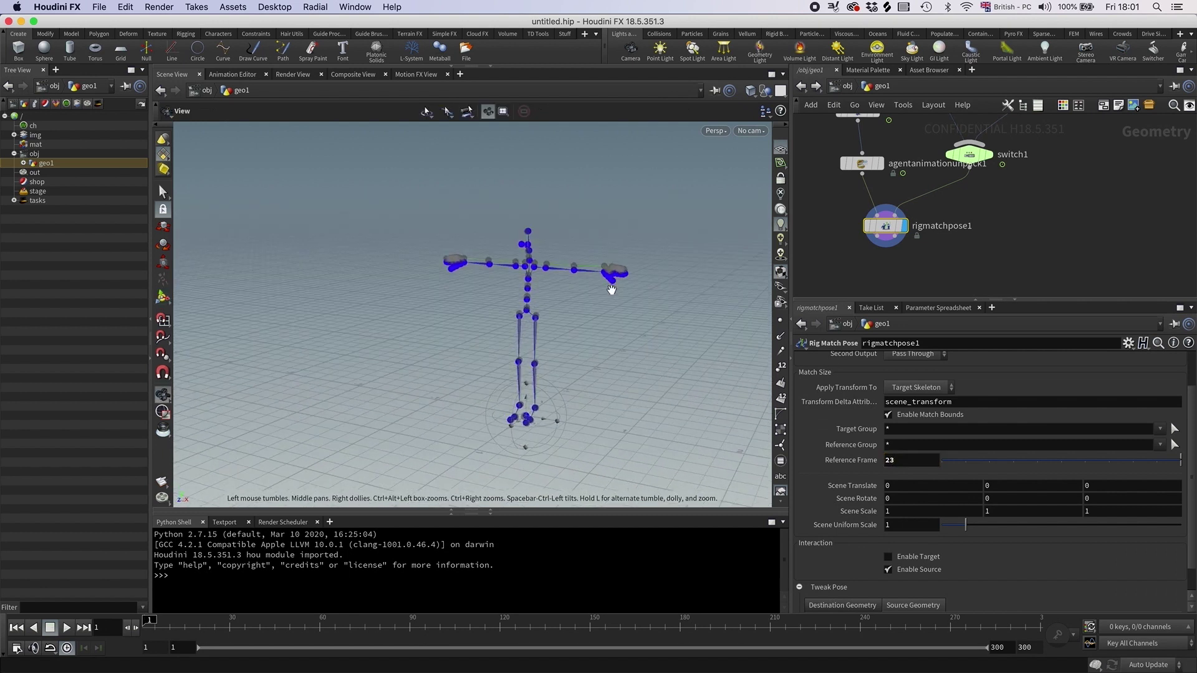
key(Return)
- Set rigmatchpose1's Apply Transform To option to Source Skeleton
mouse_move(992, 258)
middle_down()
mouse_move(999, 222)
mouse_move(988, 278)
middle_up()
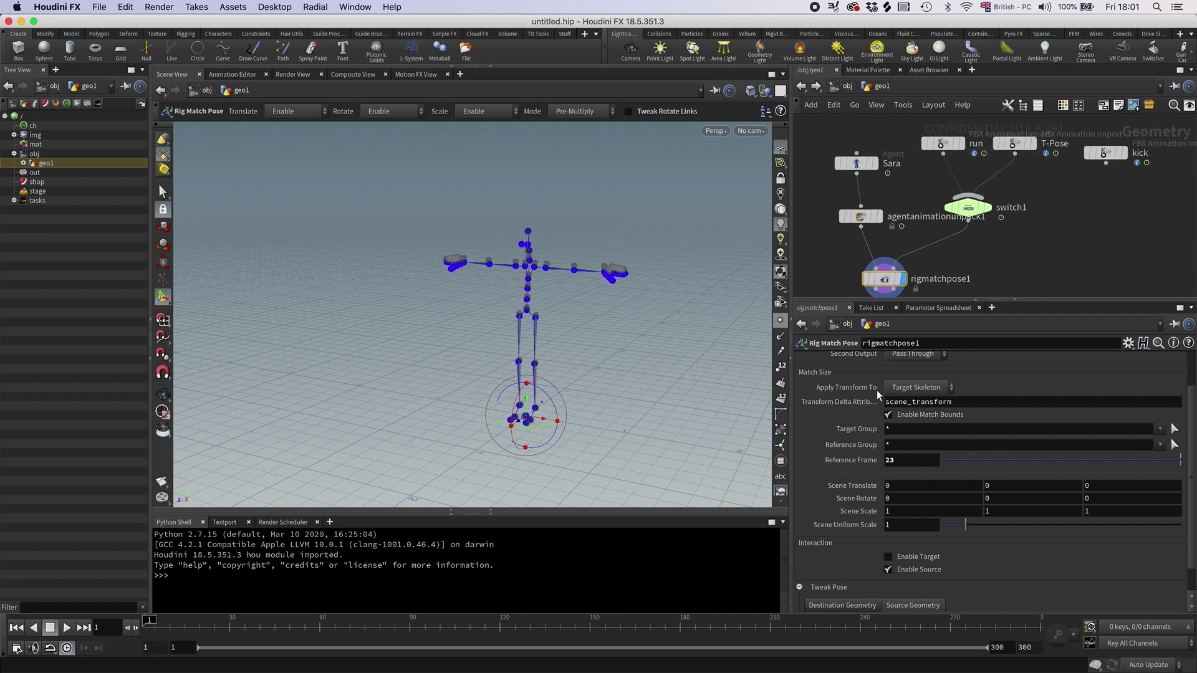
click(921, 388)
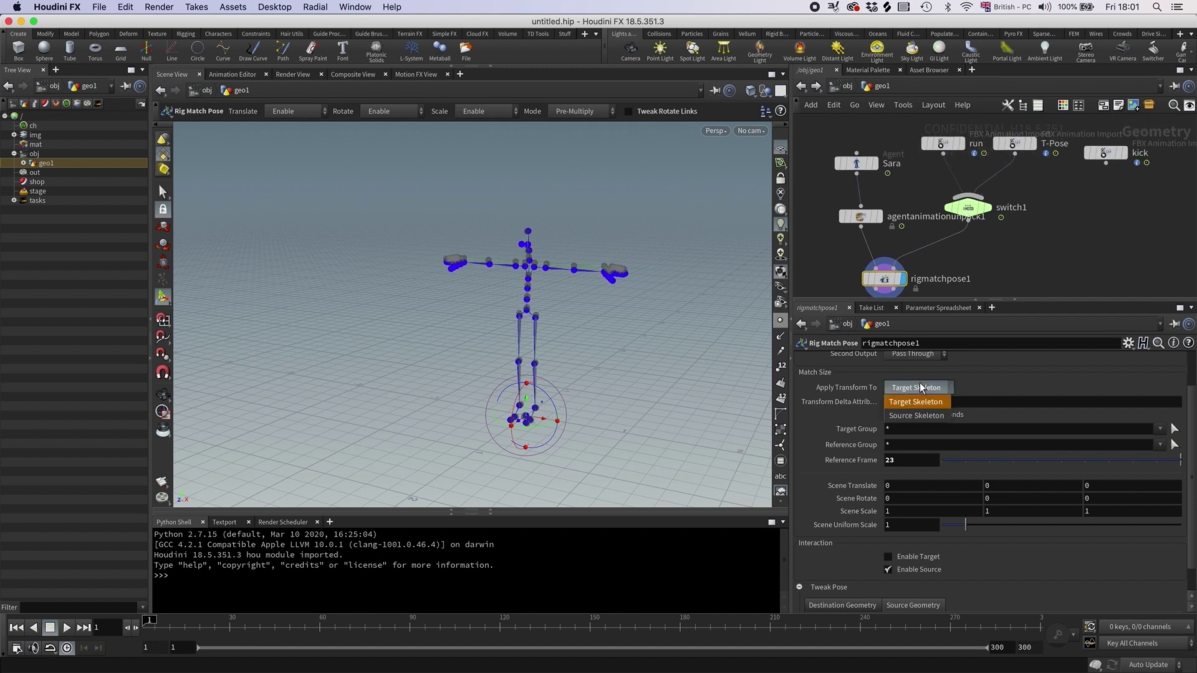
click(912, 414)
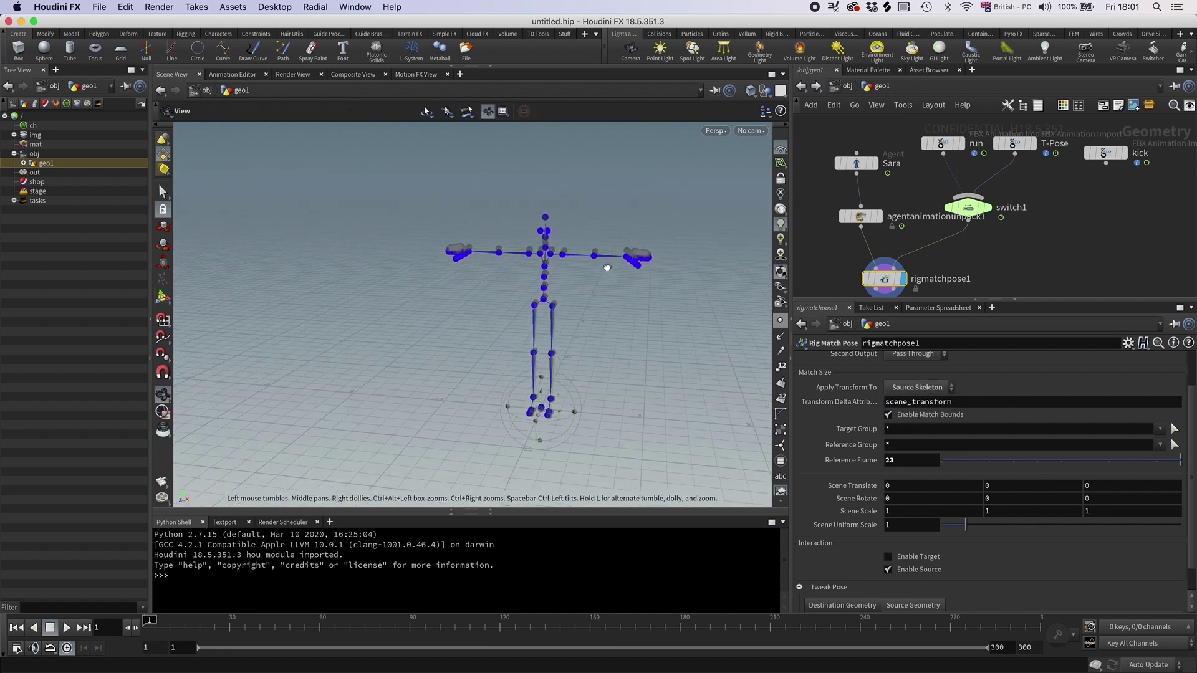
- Add a Map Points node below rigmatchpose1 and connect both rigmatchpose1 outputs to its inputs
scroll(958, 228, down, 3)
key(Tab)
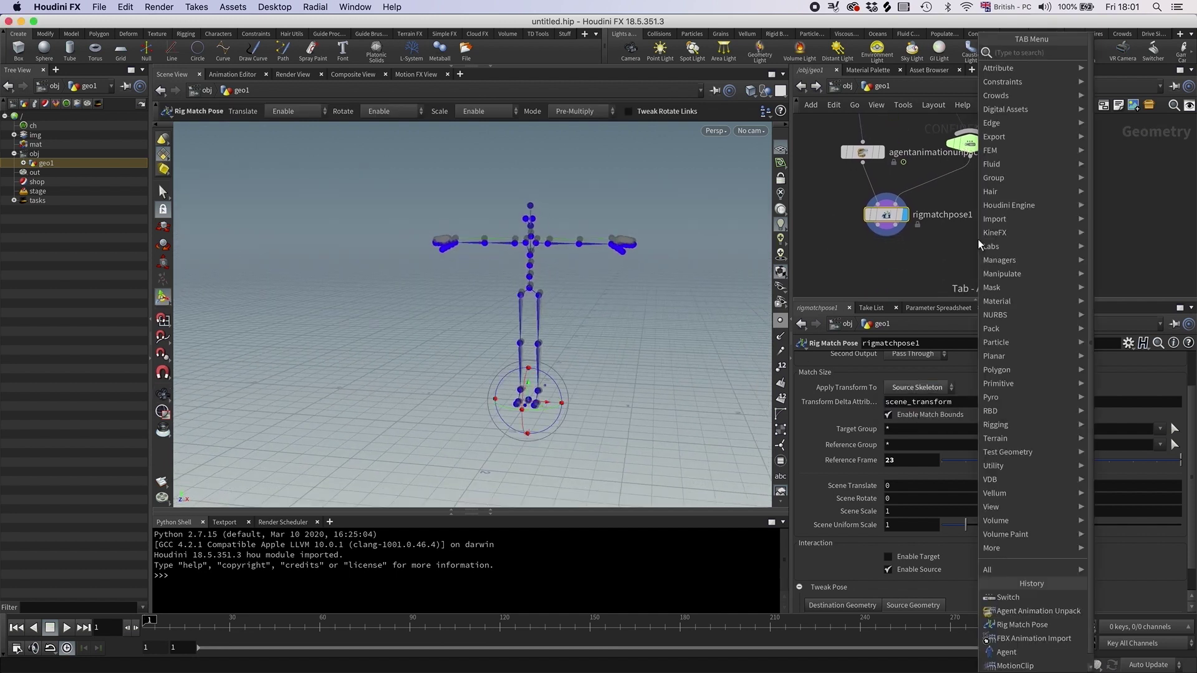
text(map)
key(Return)
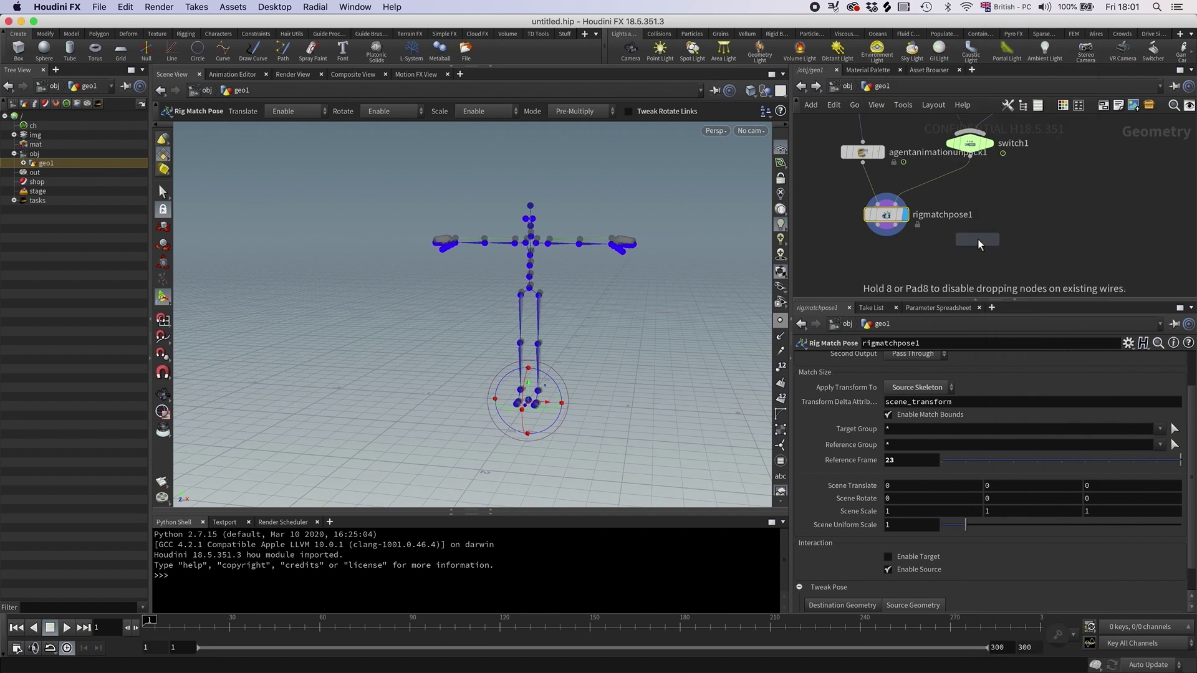
click(884, 262)
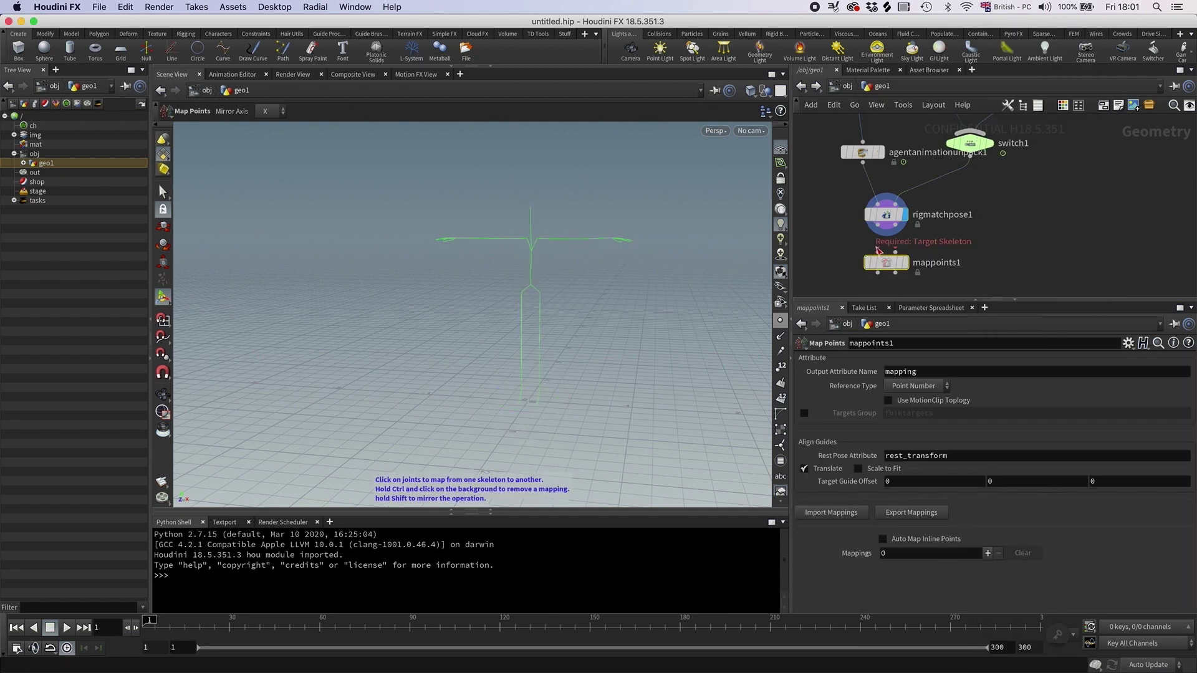
drag(898, 250, 896, 236)
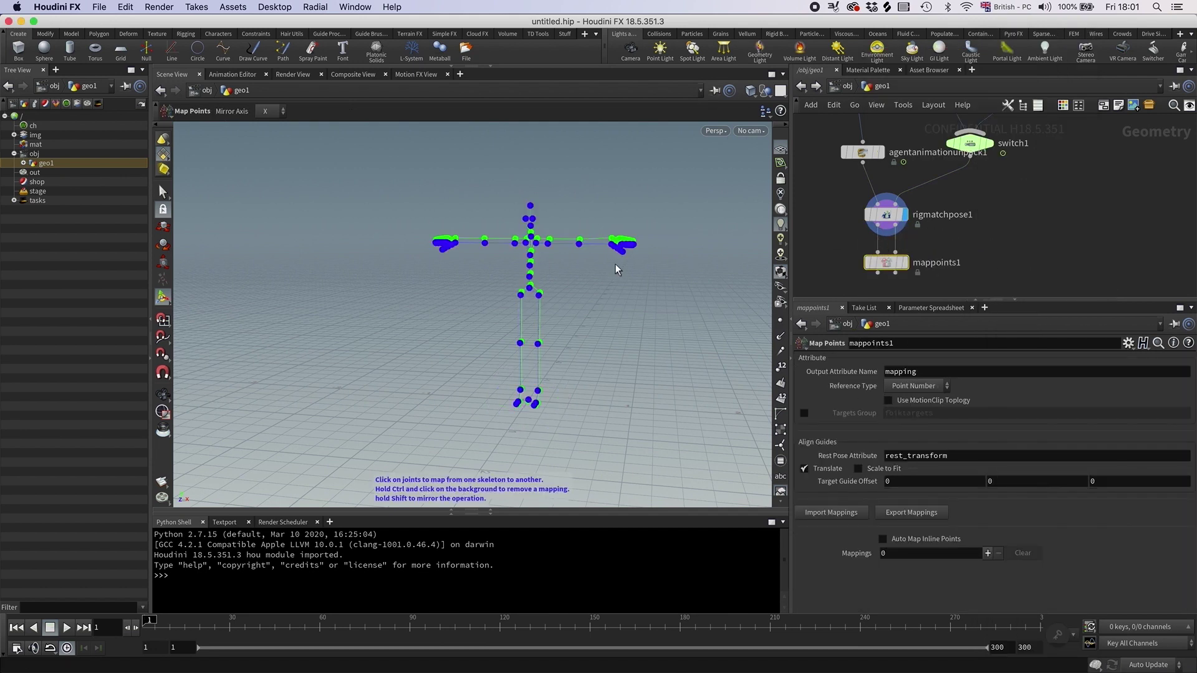
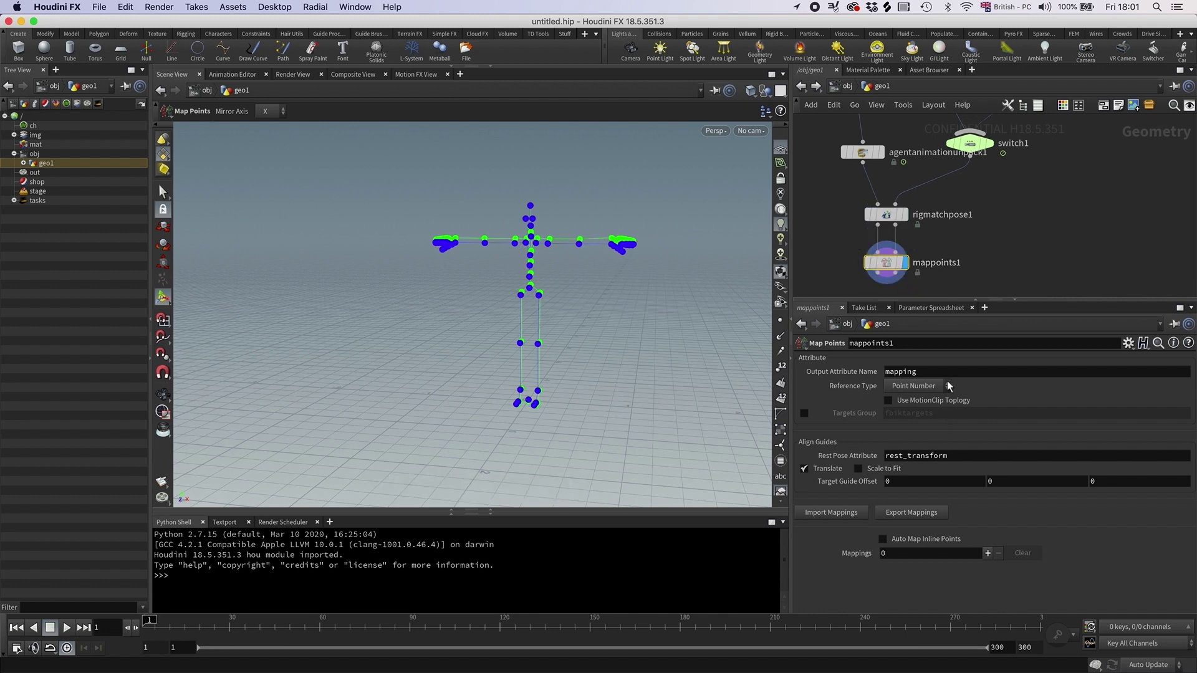
- Set mappoints1's Target Guide Offset to 1 in Z to separate the two skeleton guides
alt+drag(536, 243, 430, 268)
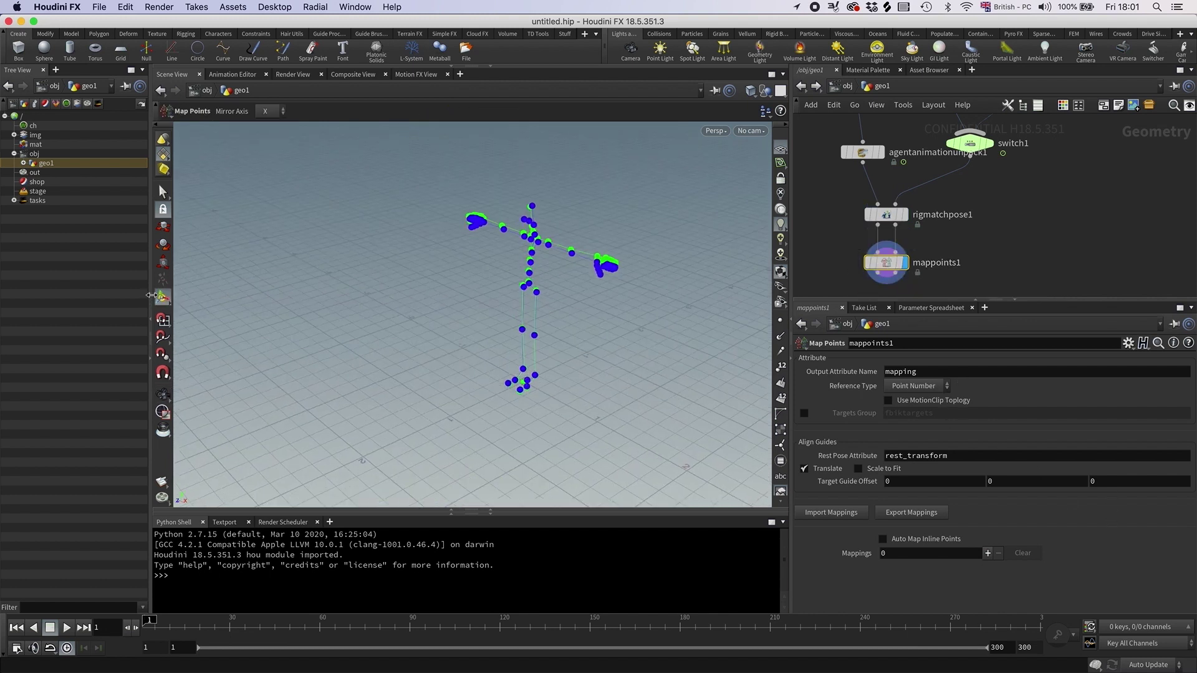
key(Return)
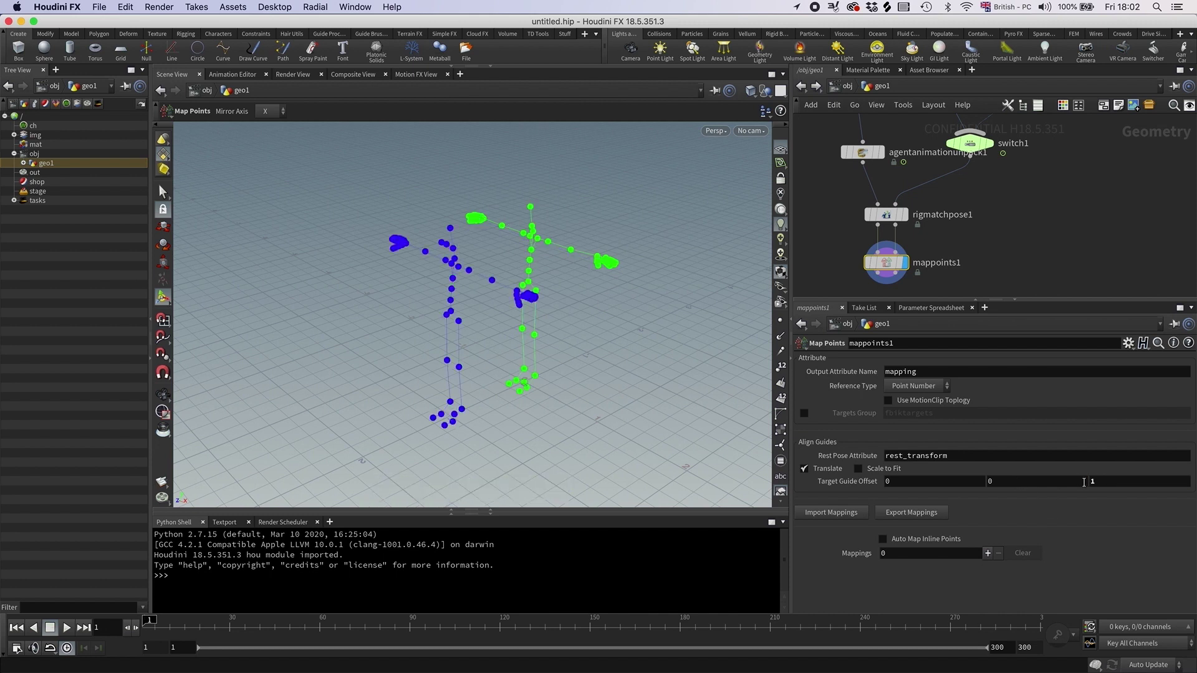
- Map the LeftArm and LeftForeArm joints to mixamorig:LeftArm and mixamorig:LeftForeArm in the viewport
alt+drag(593, 358, 540, 310)
alt+right_drag(540, 310, 637, 271)
scroll(637, 270, down, 5)
key(Return)
click(385, 290)
click(536, 172)
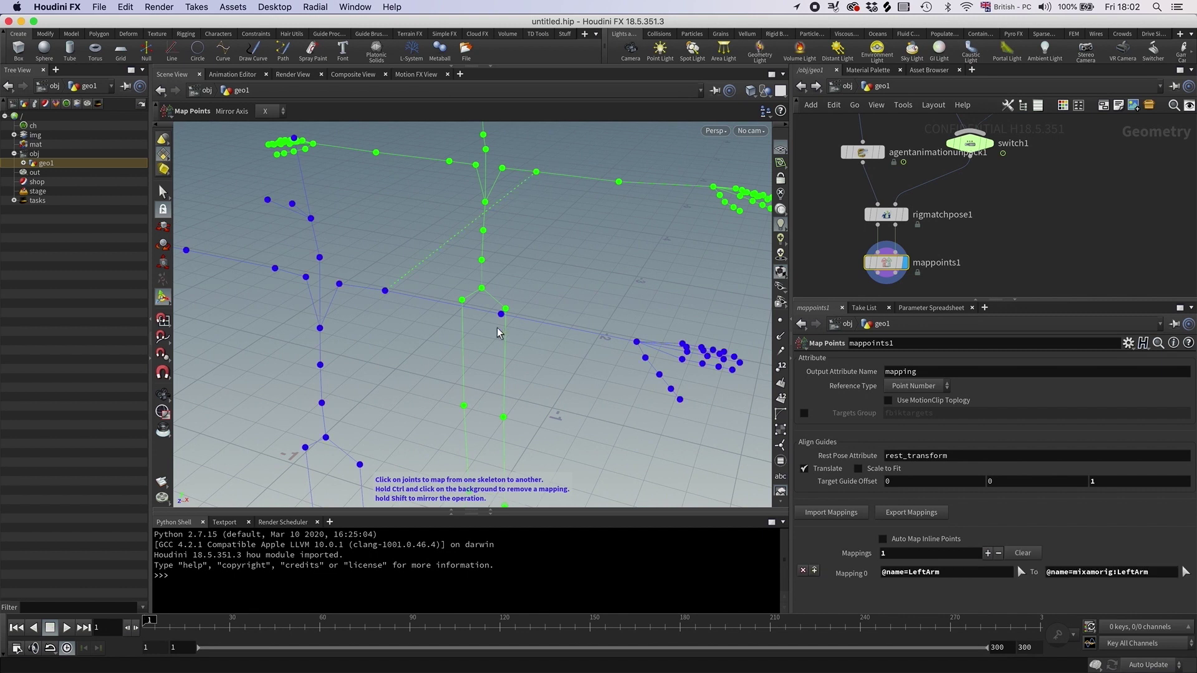
click(618, 182)
click(500, 314)
alt+right_drag(502, 256, 488, 279)
alt+drag(489, 280, 462, 264)
alt+middle_drag(461, 264, 503, 290)
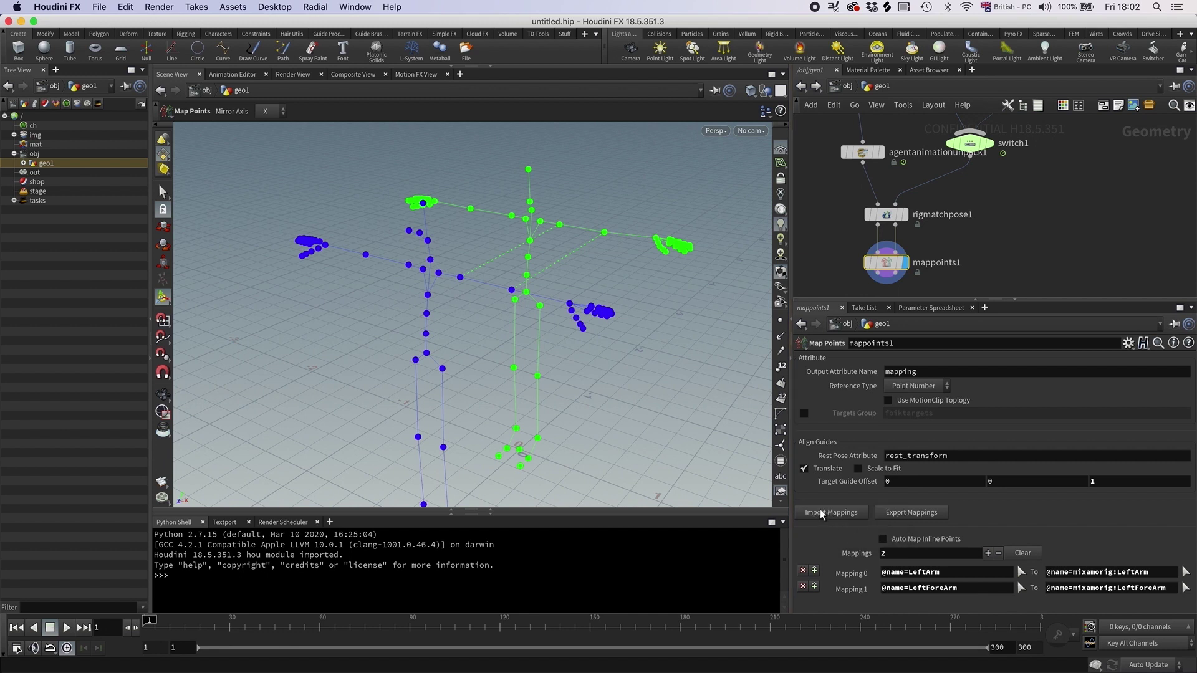
- Set mappoints1's Reference Type to Attribute Value and import the joint mappings from sara_retarget_2.json
alt+right_drag(616, 337, 606, 346)
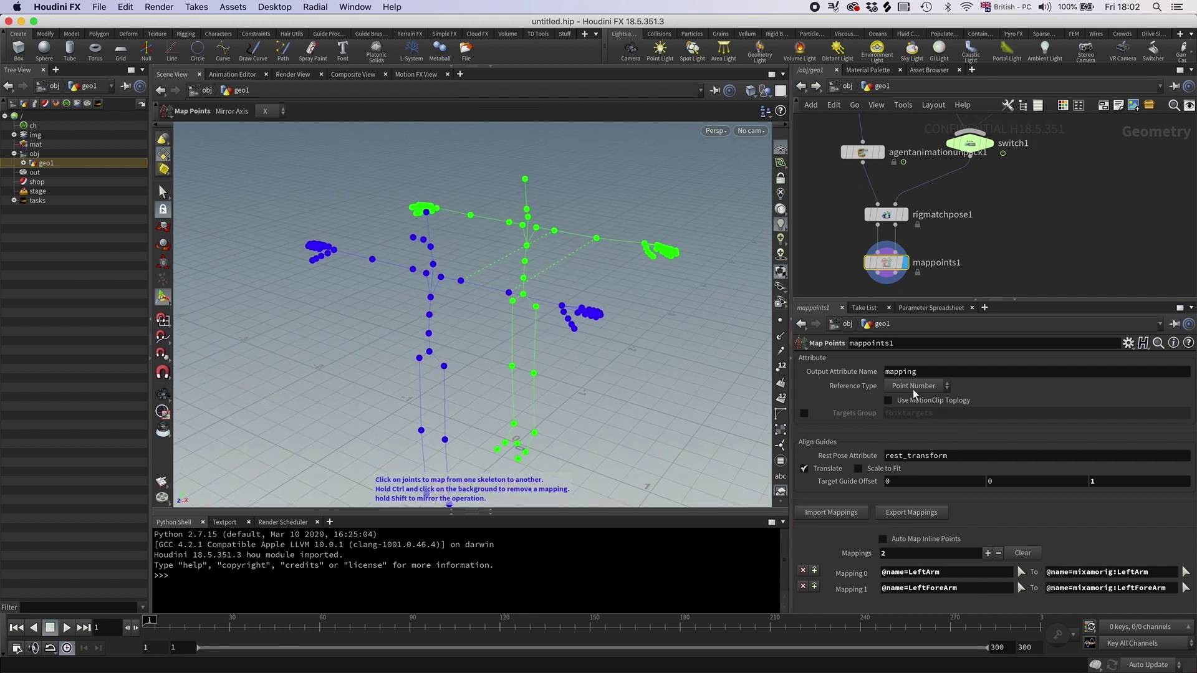
click(914, 388)
click(913, 415)
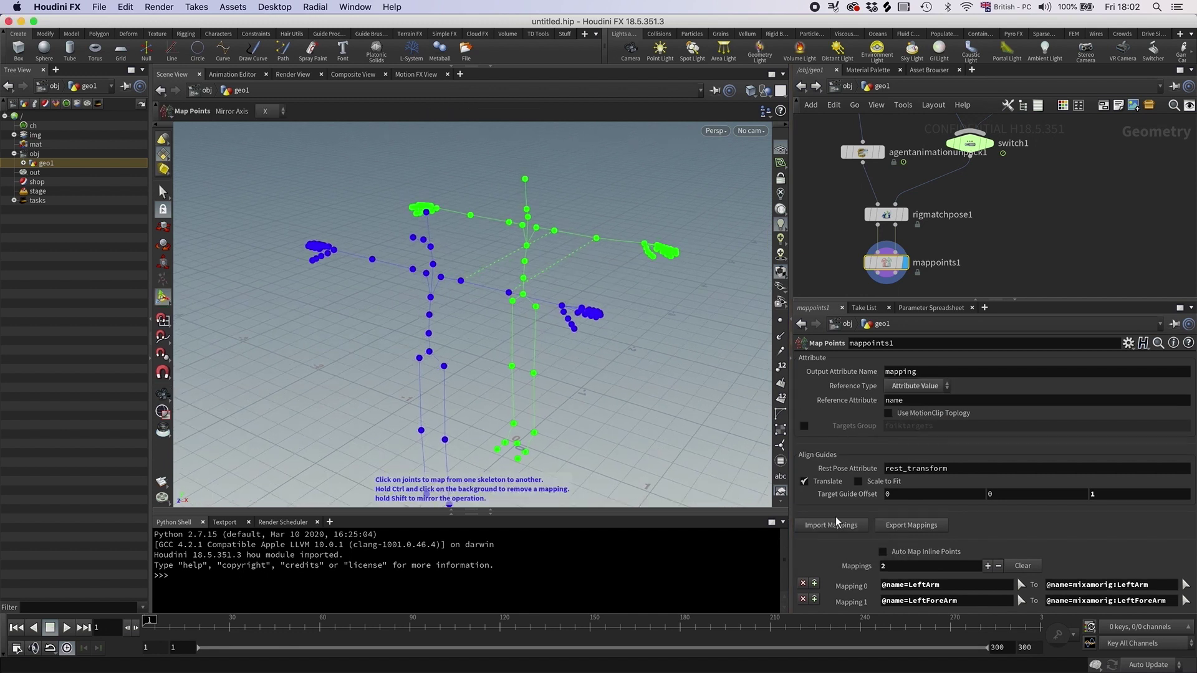
click(830, 530)
double_click(921, 432)
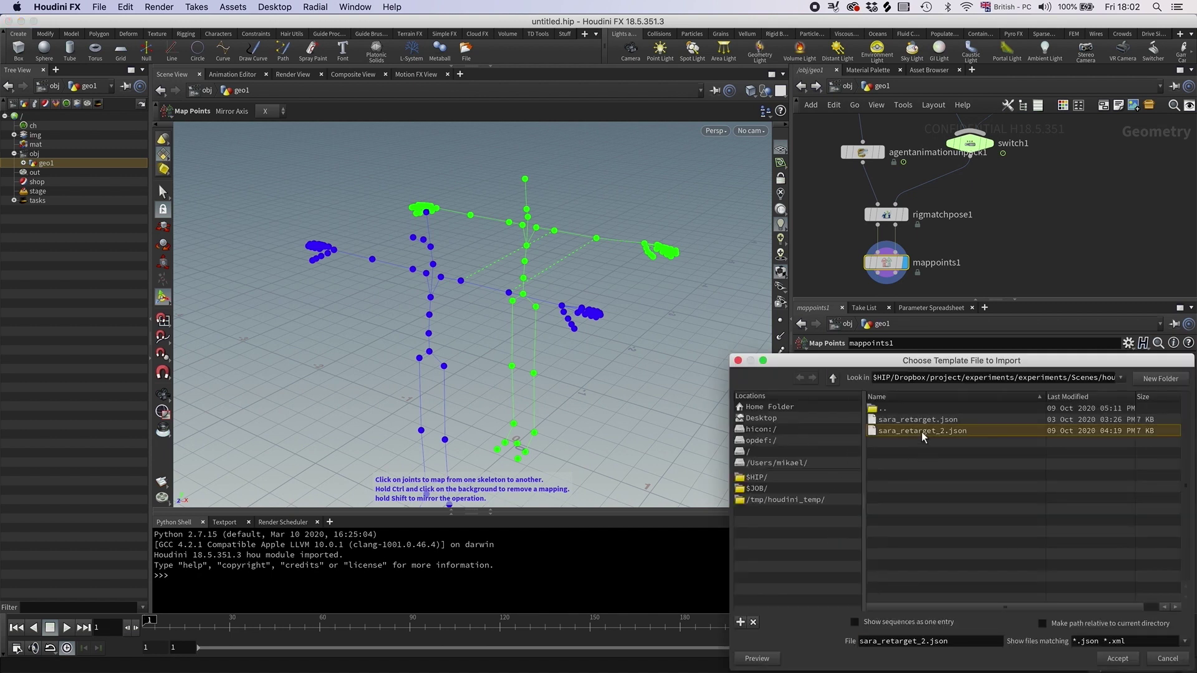
alt+right_drag(586, 316, 492, 342)
alt+drag(491, 342, 569, 309)
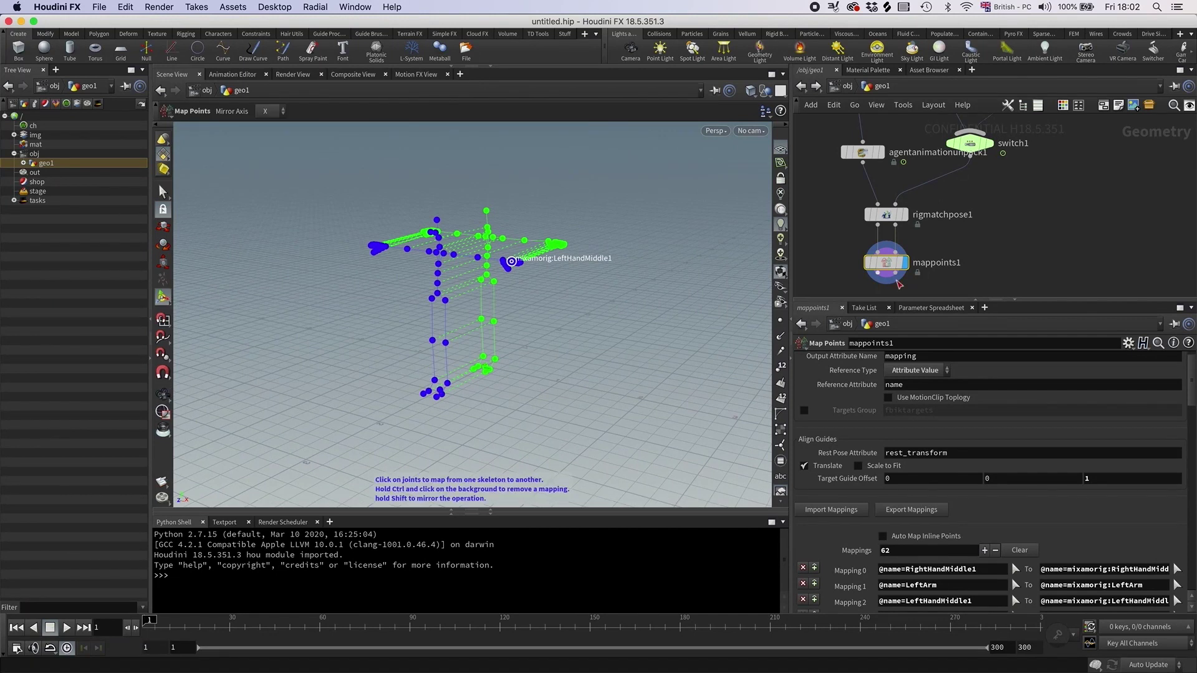
- Add a Full Body IK node fed by both mappoints1 outputs, display it, and scrub the retargeted motion
scroll(950, 261, down, 5)
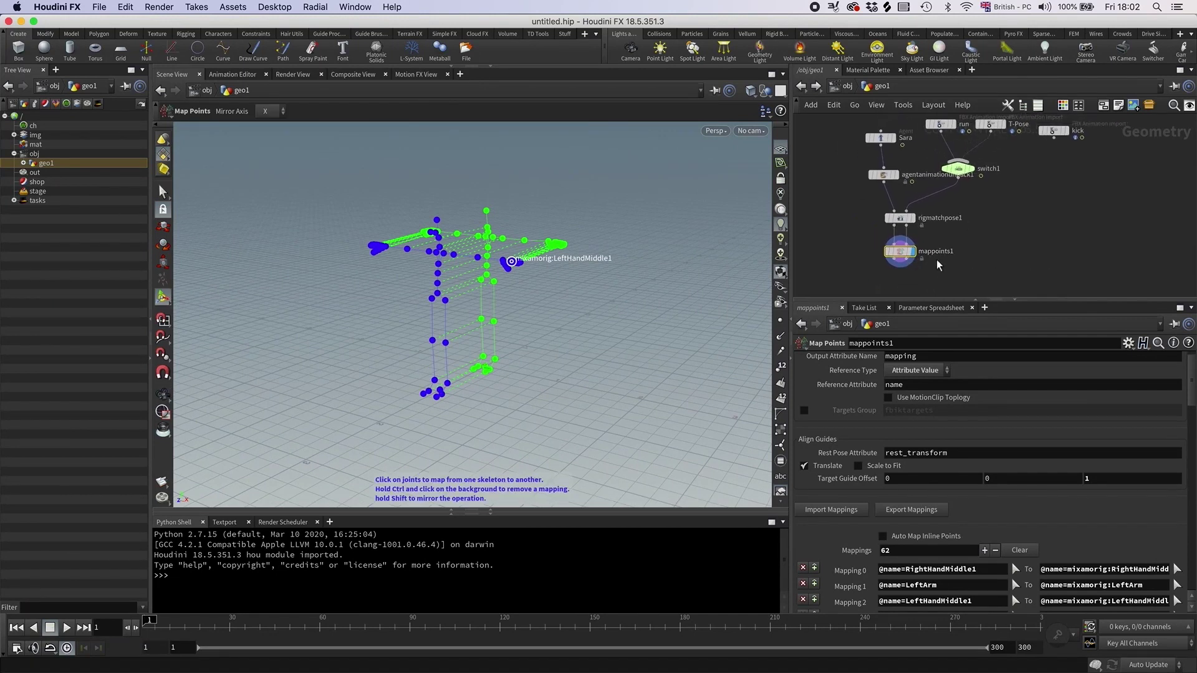
key(Tab)
text(fb)
key(Return)
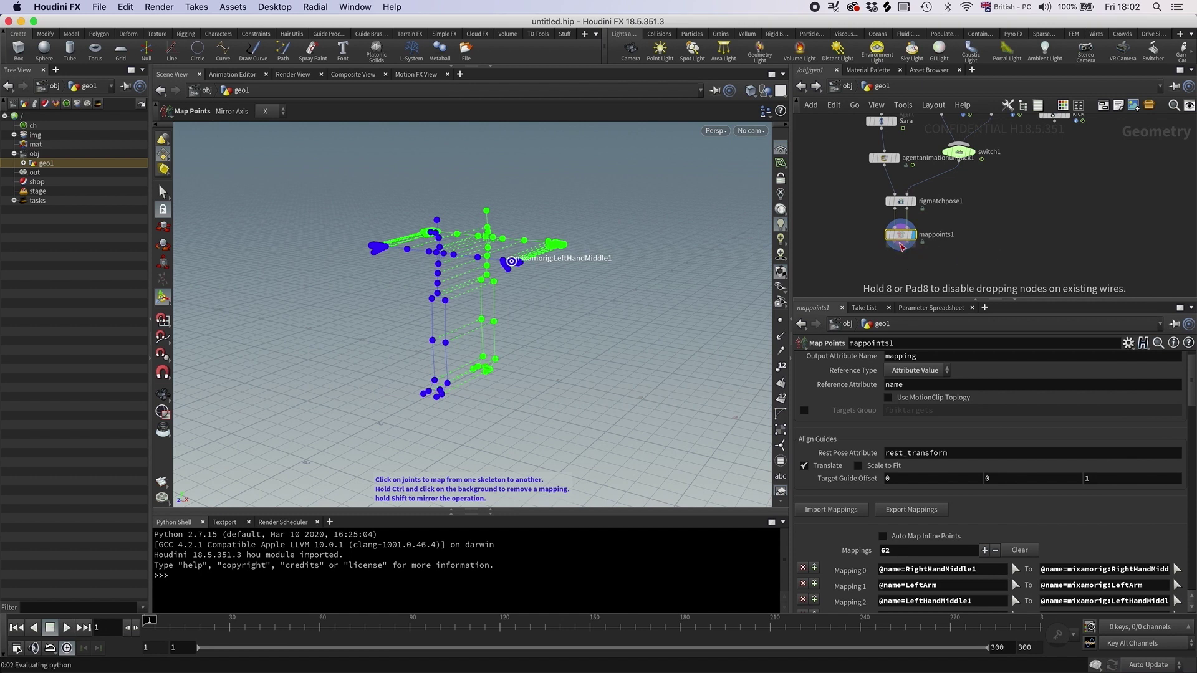
click(902, 261)
click(913, 266)
mouse_move(156, 624)
mouse_down()
mouse_move(208, 626)
mouse_move(133, 627)
mouse_move(211, 626)
mouse_move(140, 626)
mouse_up()
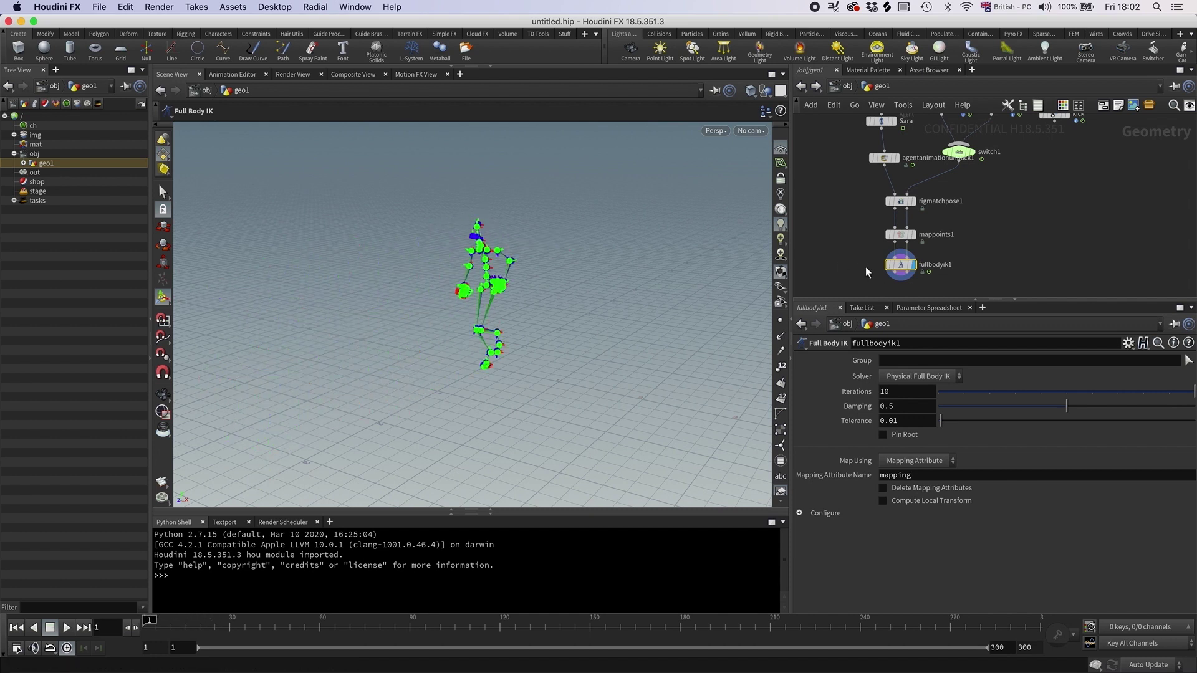
- Add a MotionClip node fed by fullbodyik1, display it, and view the resulting clip
scroll(891, 262, down, 5)
key(Tab)
text(motion)
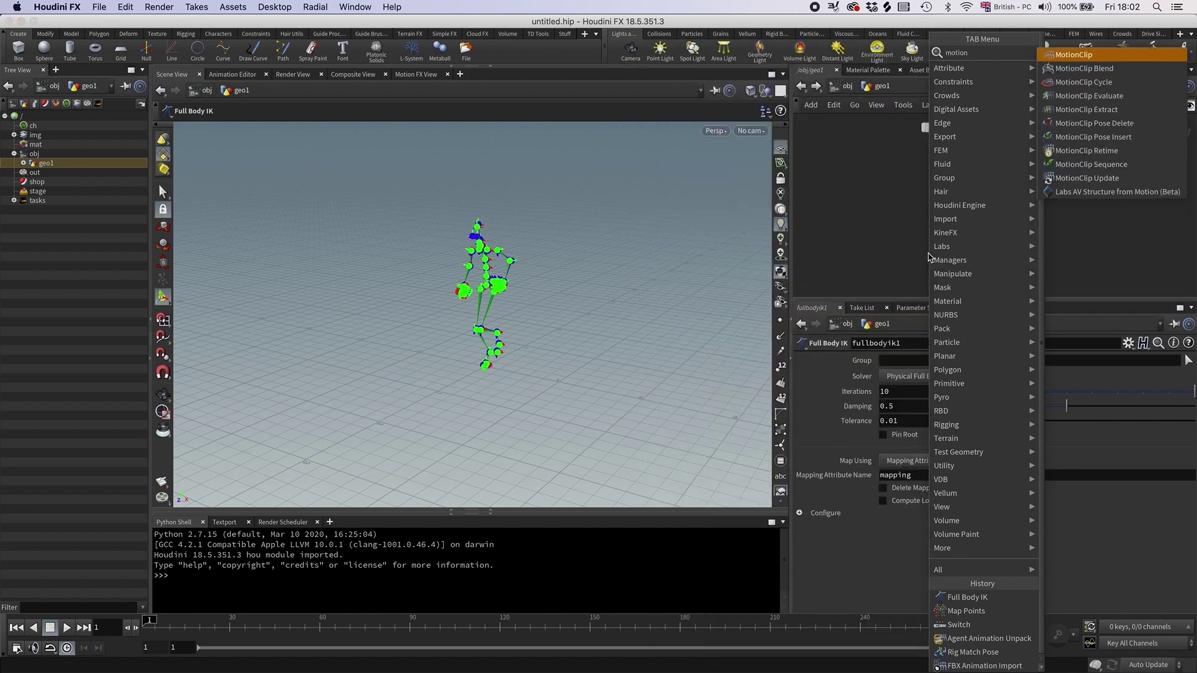
key(Return)
click(929, 253)
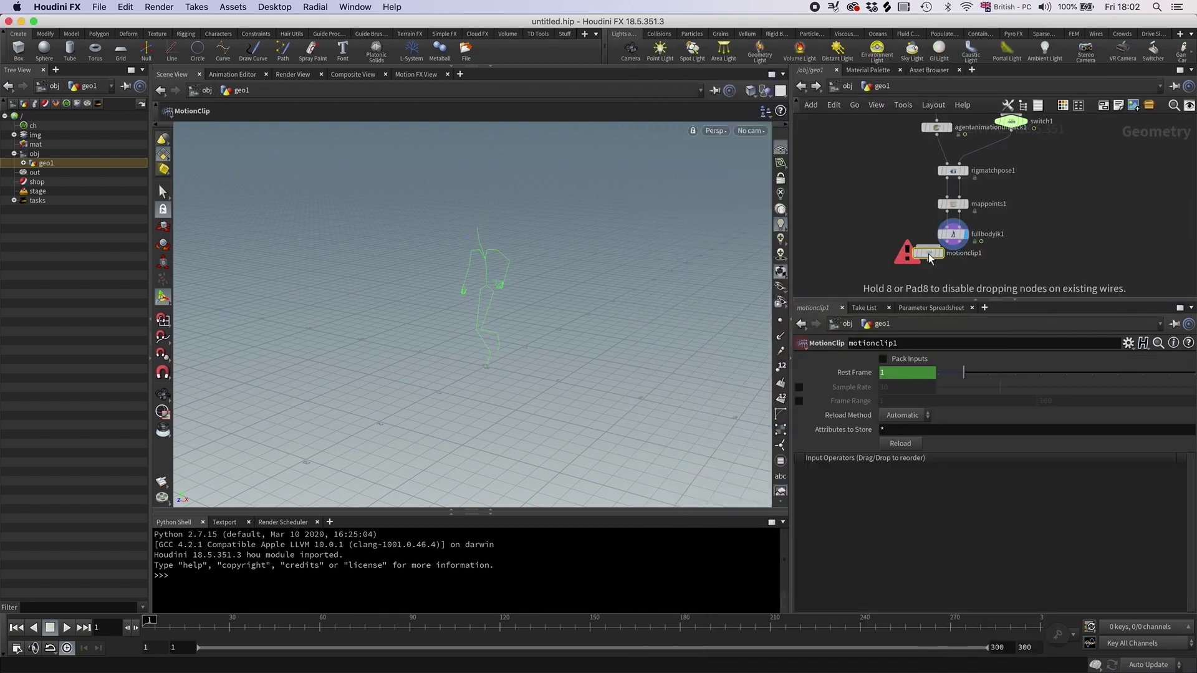
drag(929, 262, 959, 242)
click(941, 268)
alt+drag(605, 317, 449, 309)
key(Return)
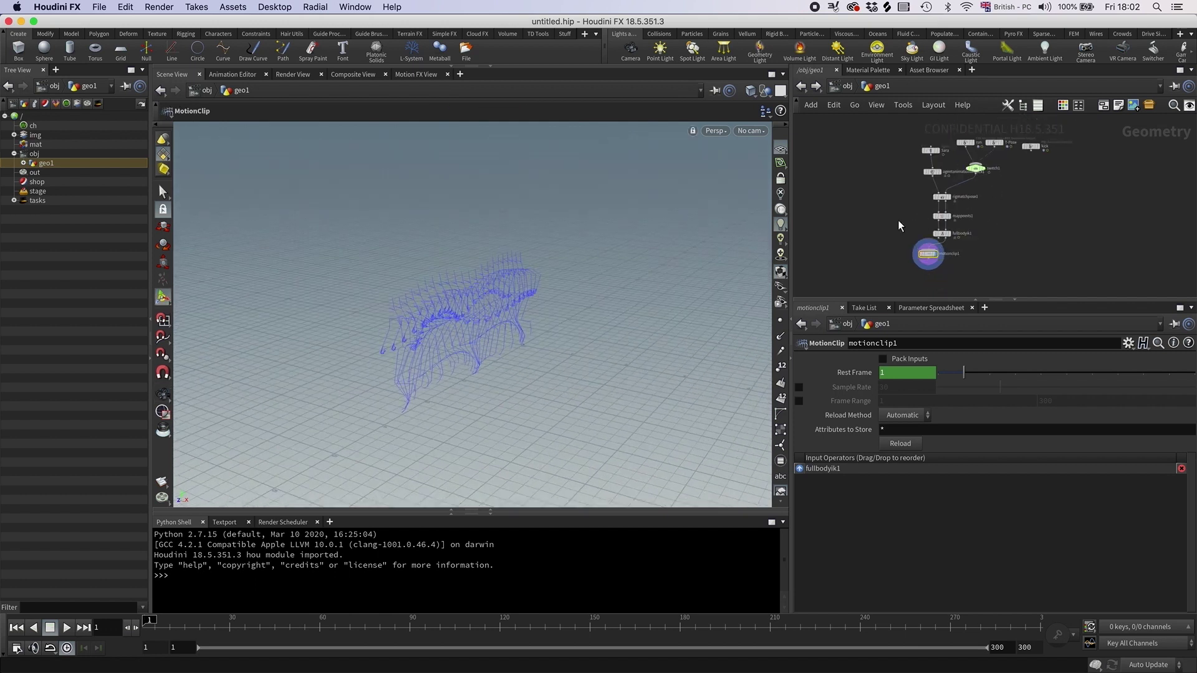
- Search the available nodes for "agent" to add one to the geo1 network
key(Tab)
text(agent)
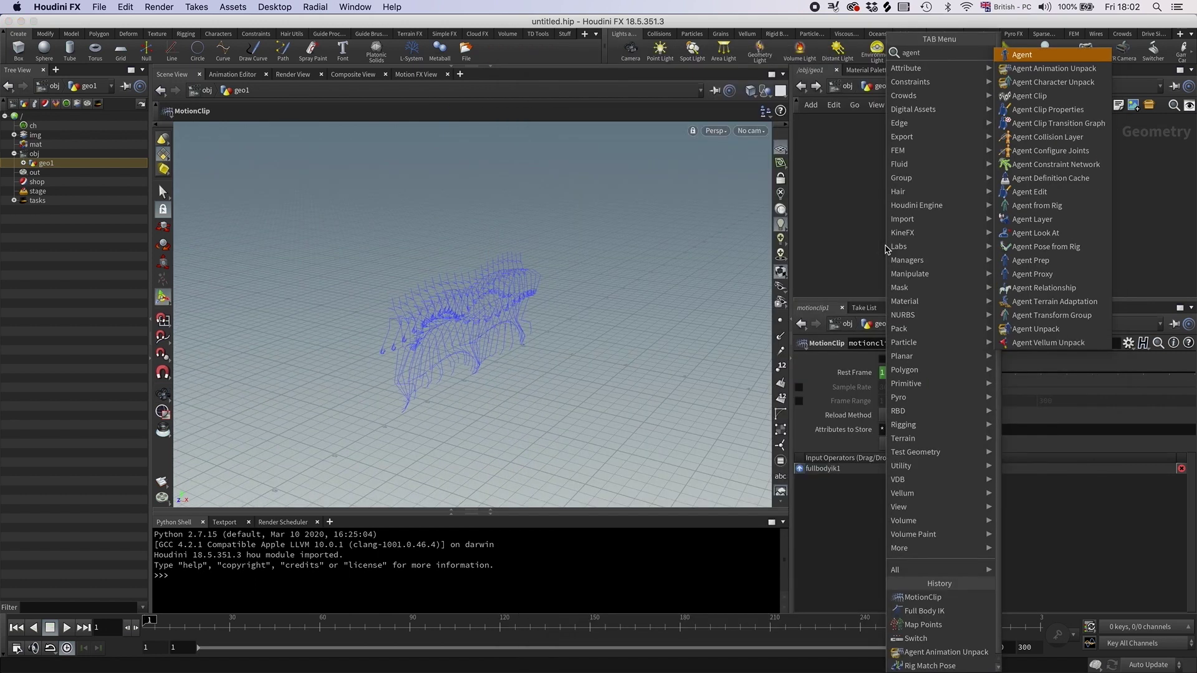
- Add an Agent Clip node fed by the character agent and motionclip1, and display its result
click(1028, 97)
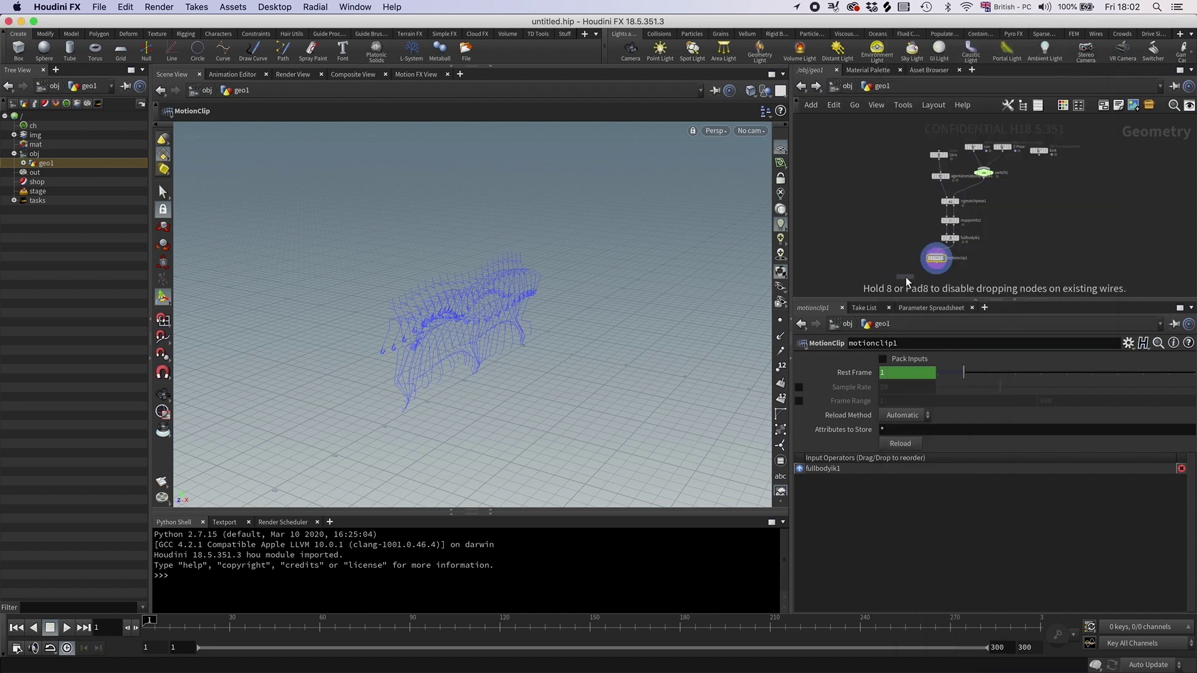
click(905, 276)
click(891, 259)
middle_drag(894, 267, 872, 212)
drag(872, 212, 909, 196)
drag(885, 243, 860, 235)
click(867, 235)
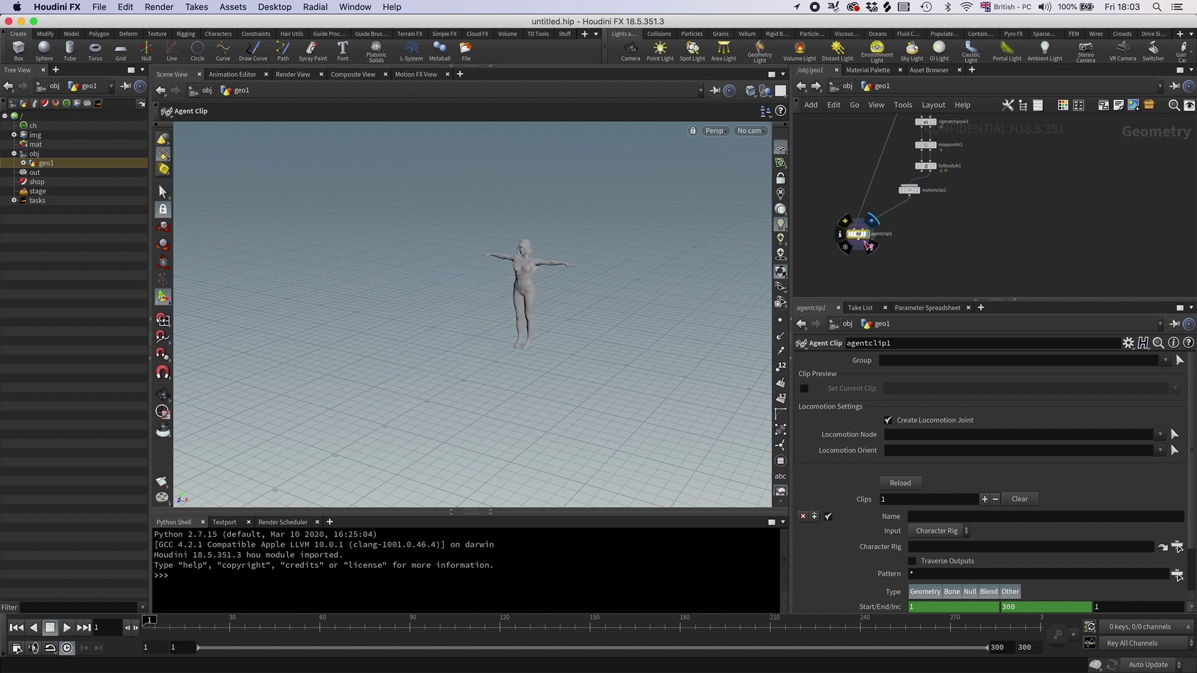
- Set the agent clip's input type to MotionClip and name the clip new_clip
click(936, 531)
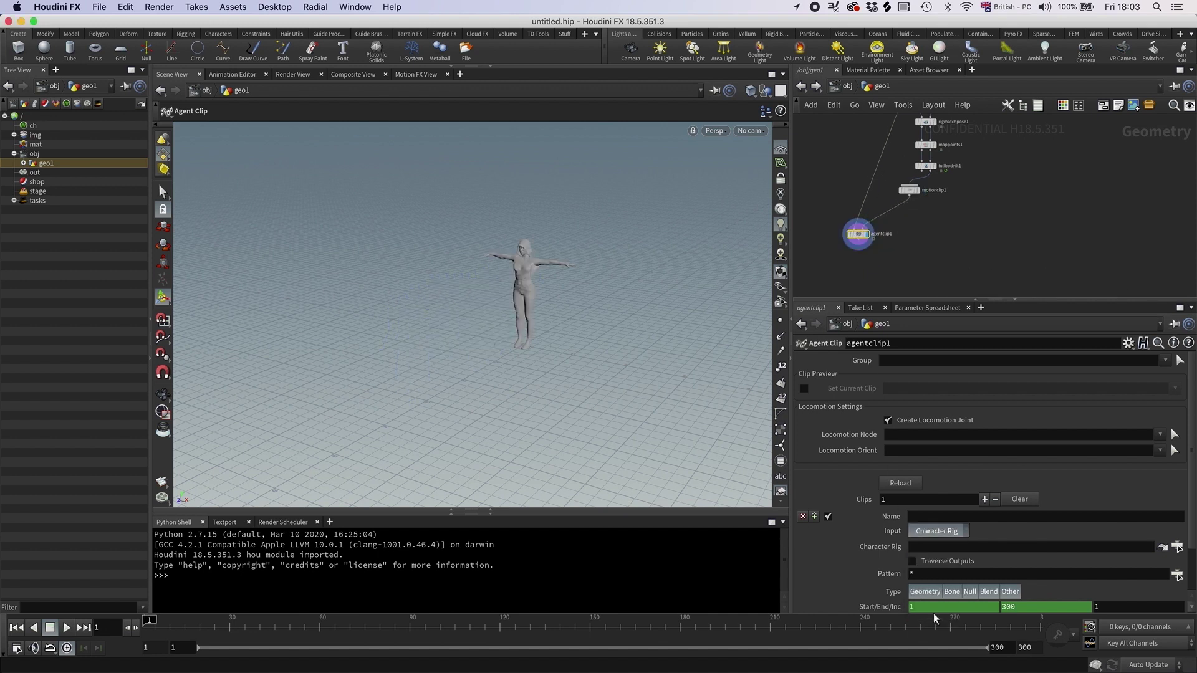
click(932, 613)
click(934, 517)
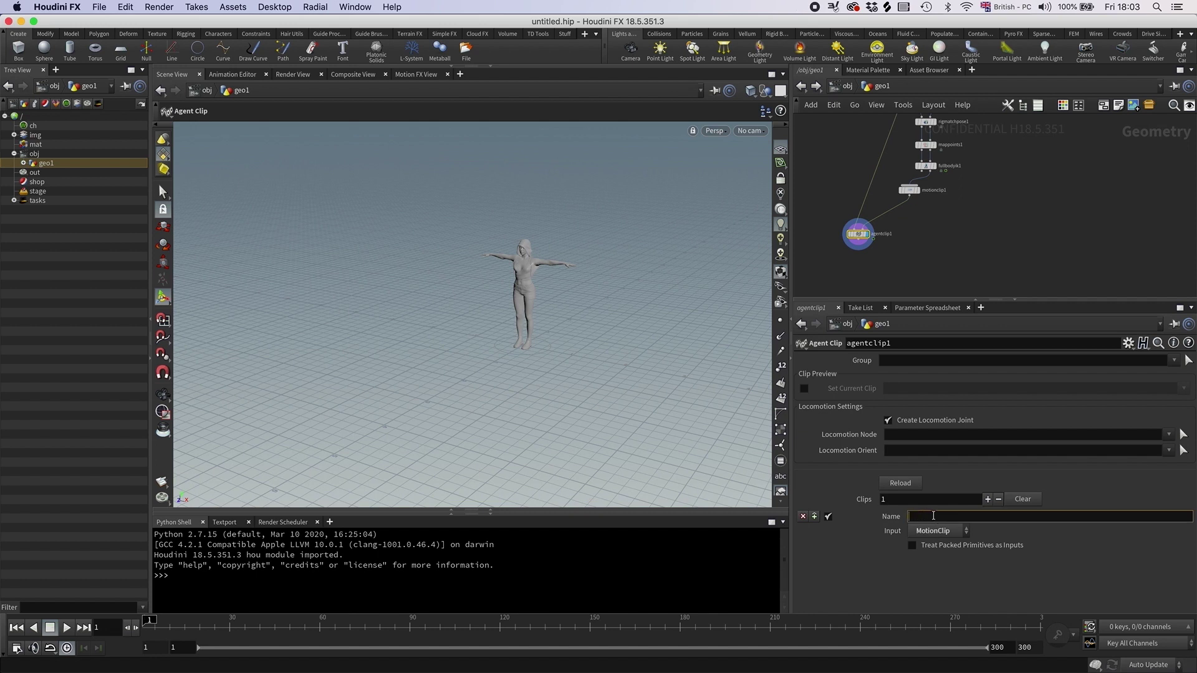
key(Return)
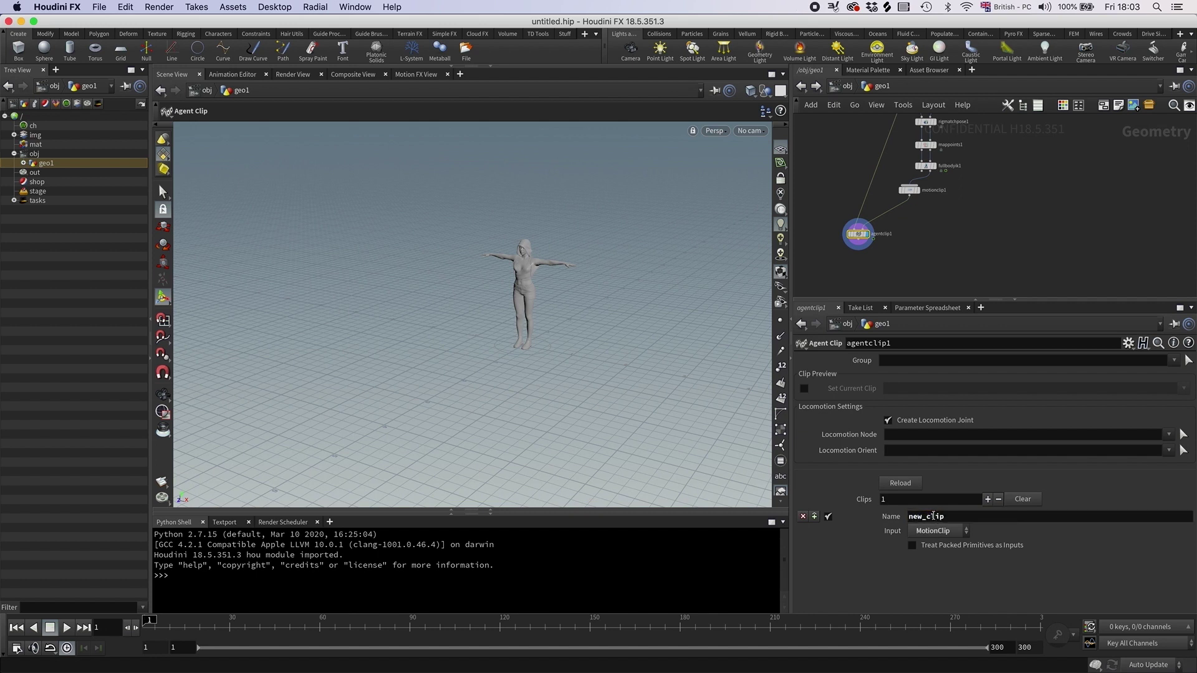
- Enable the current clip preview on agentclip1 and choose new_clip
click(804, 388)
click(1184, 389)
click(1169, 403)
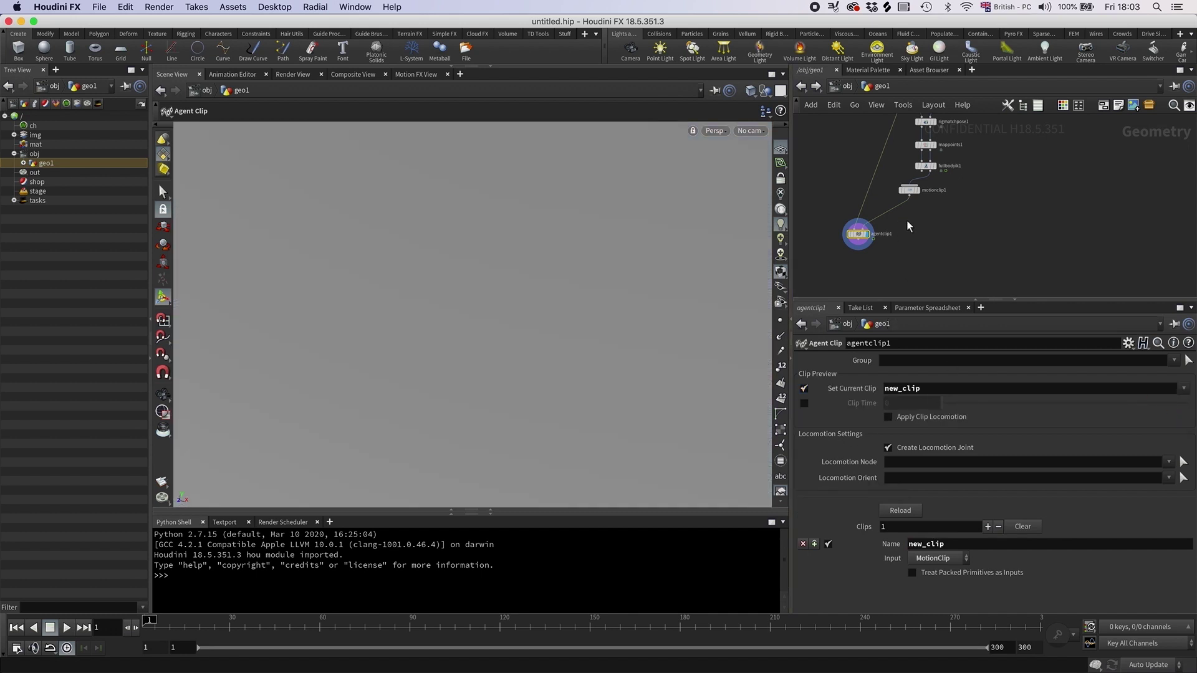
- Rewire motionclip1 so that it takes the Target Skeleton output of fullbodyik1
scroll(911, 163, up, 3)
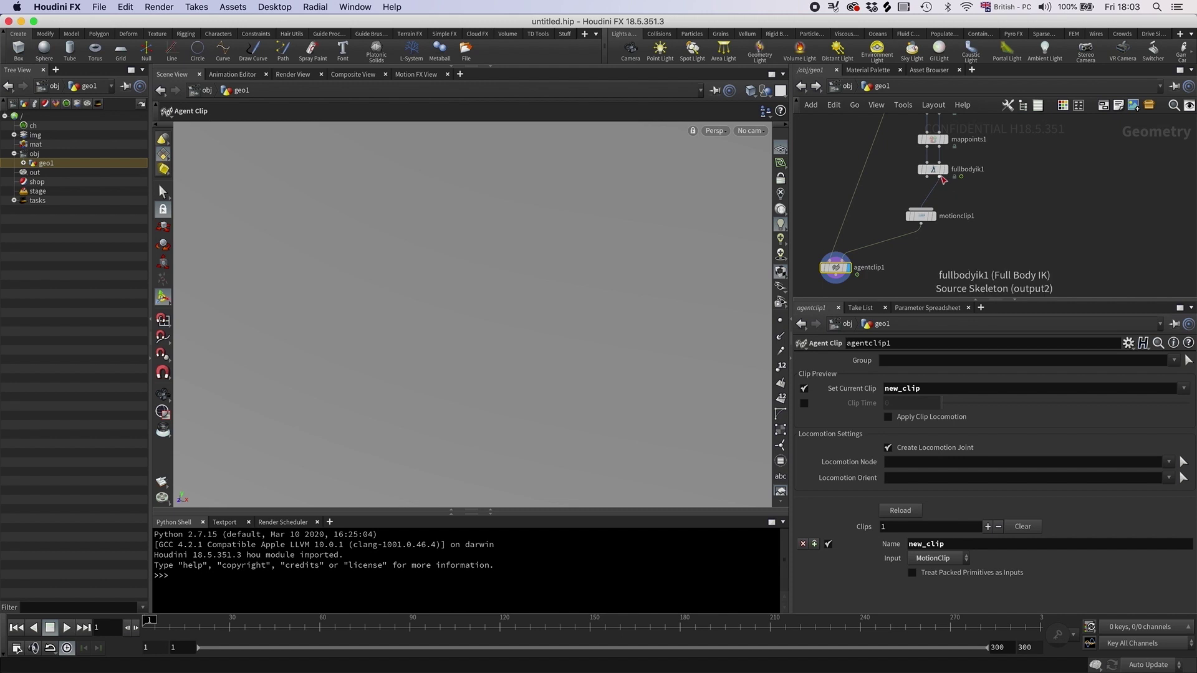
drag(933, 179, 943, 208)
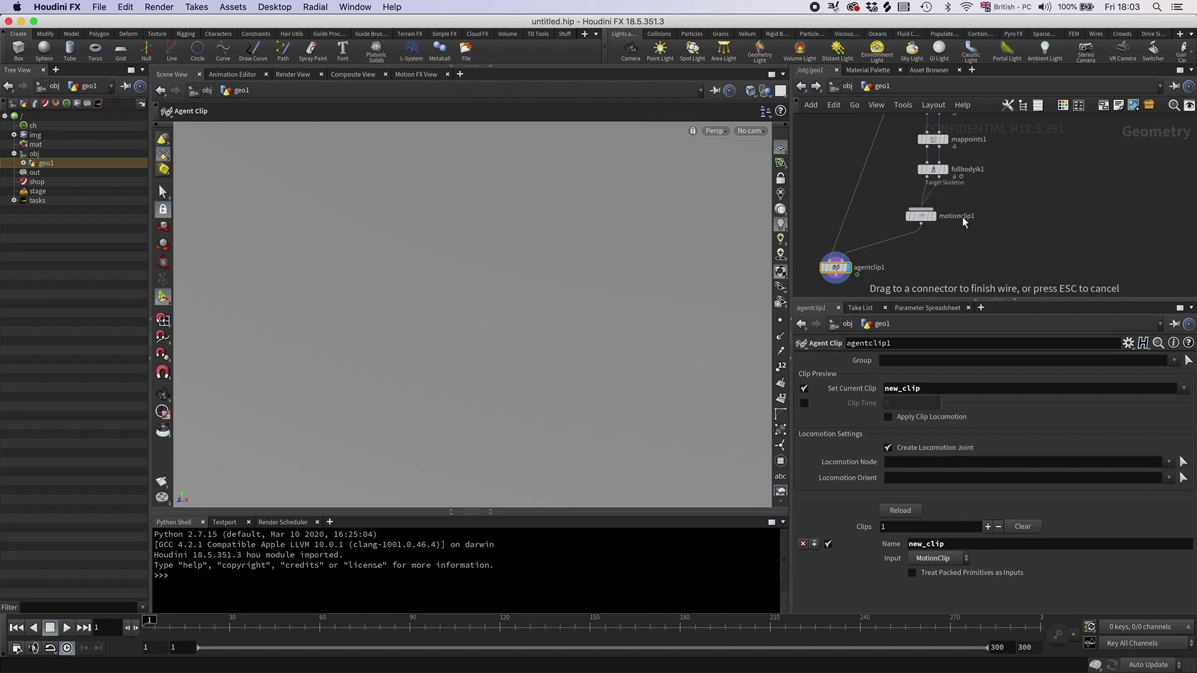
middle_drag(940, 249, 951, 217)
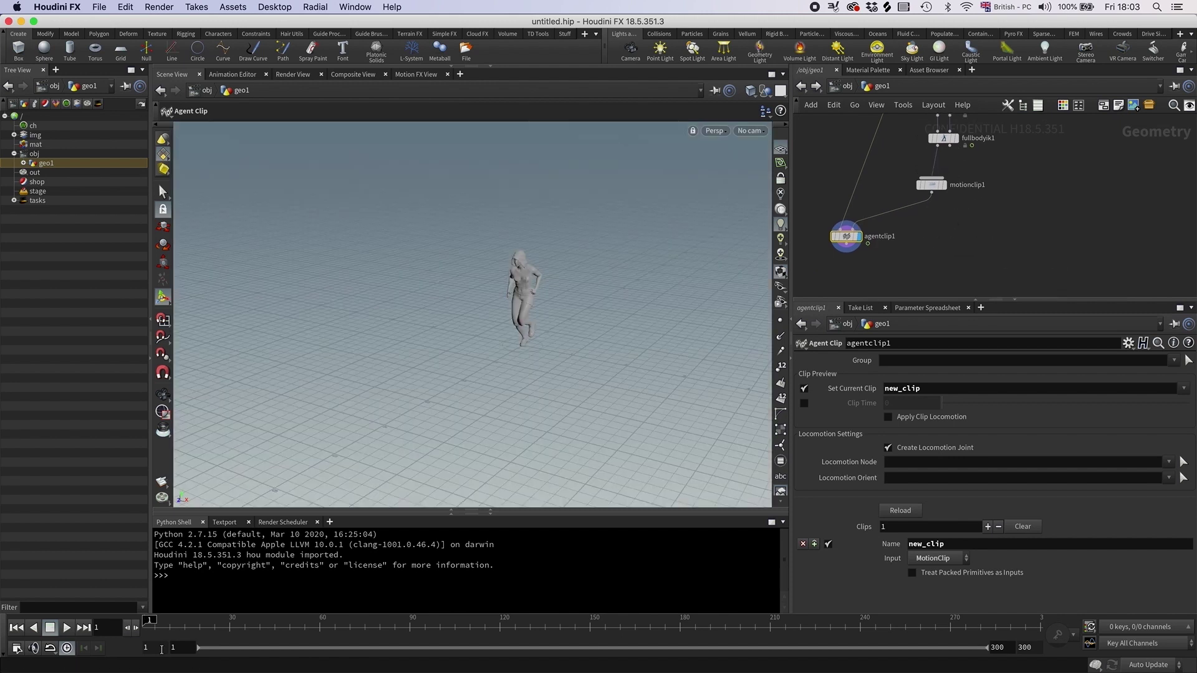
- Play the new clip on the agent, stop playback and return the timeline to frame 3
click(66, 628)
key(Escape)
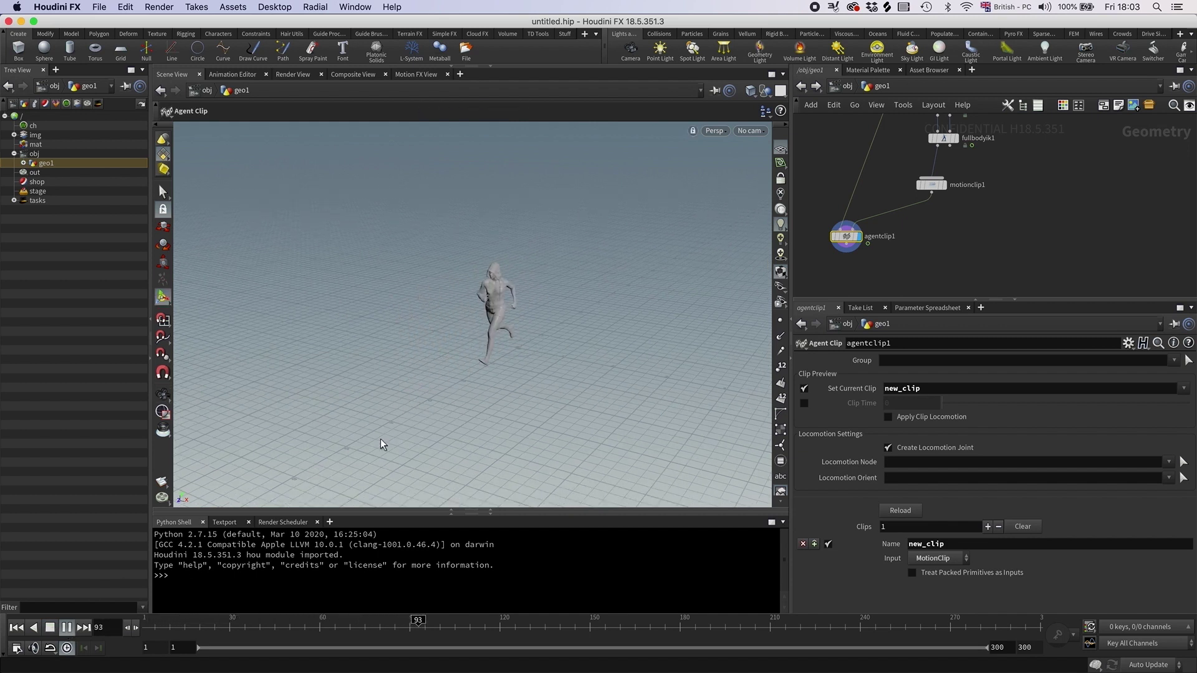
drag(512, 623, 149, 623)
- Move the kick import node farther away from the T-Pose node in the network
middle_drag(964, 235, 951, 292)
scroll(954, 275, down, 2)
middle_drag(991, 206, 941, 297)
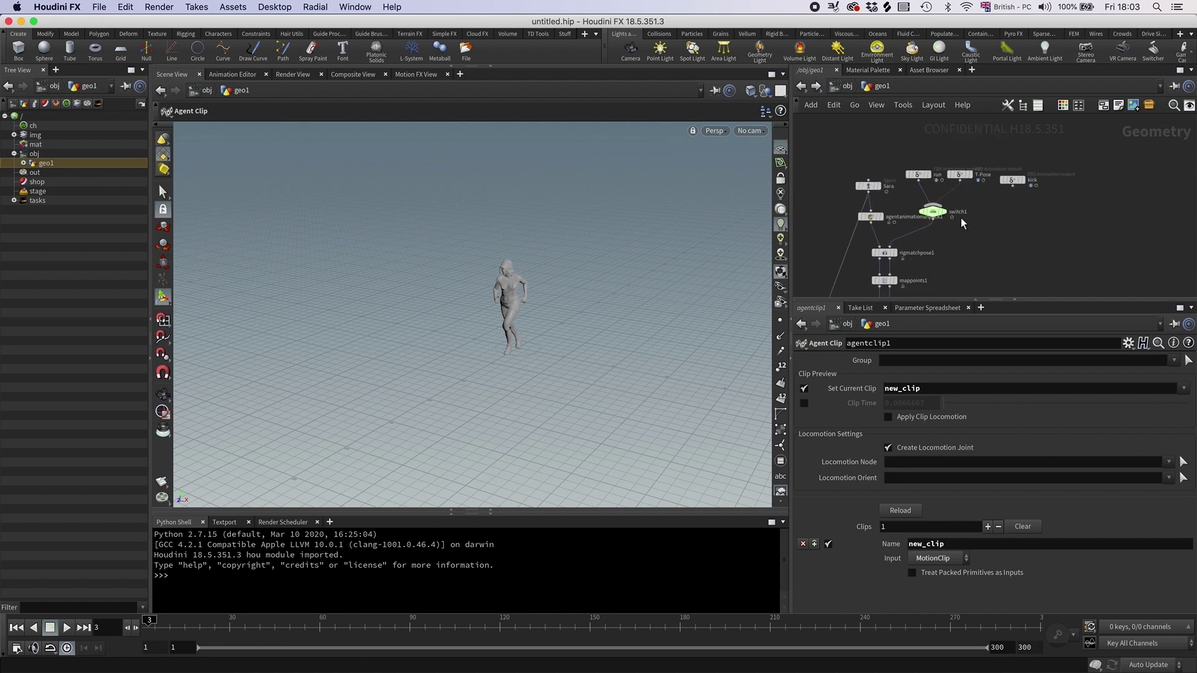
scroll(966, 206, down, 3)
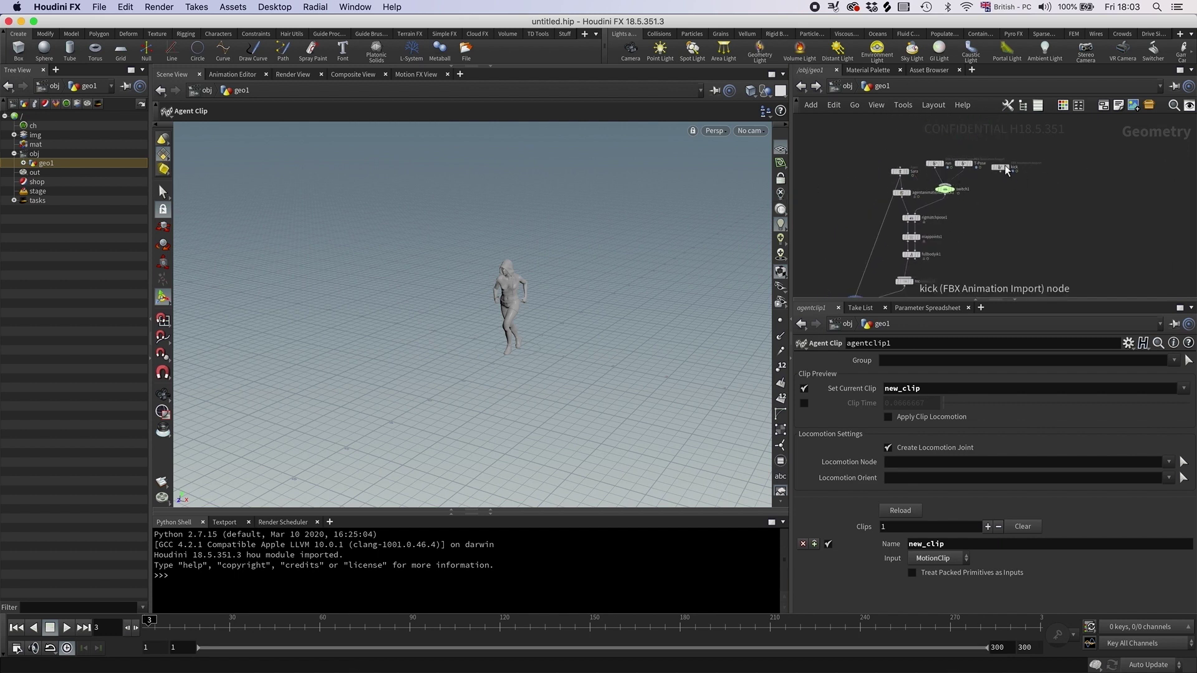
drag(1003, 168, 1023, 160)
middle_drag(1001, 232, 1020, 213)
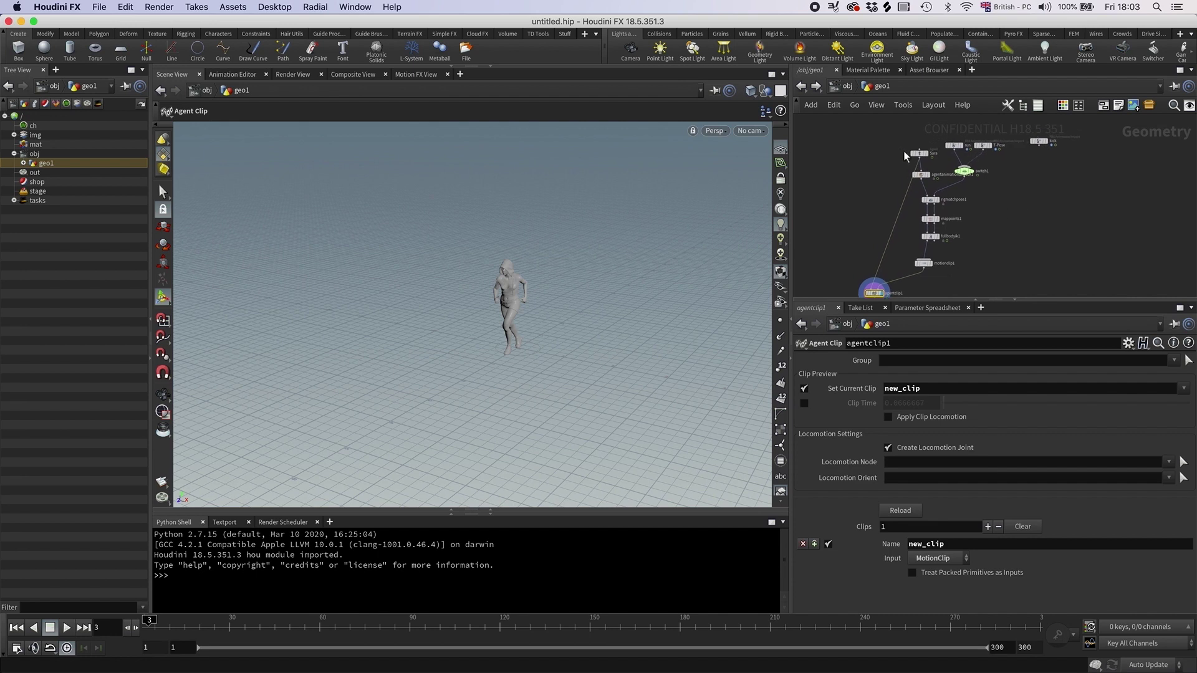
- Duplicate the retargeting chain from switch1 through rigmatchpose1, mappoints1 and fullbodyik1 to motionclip1
drag(926, 180, 927, 181)
scroll(938, 197, right, 2)
scroll(937, 197, down, 1)
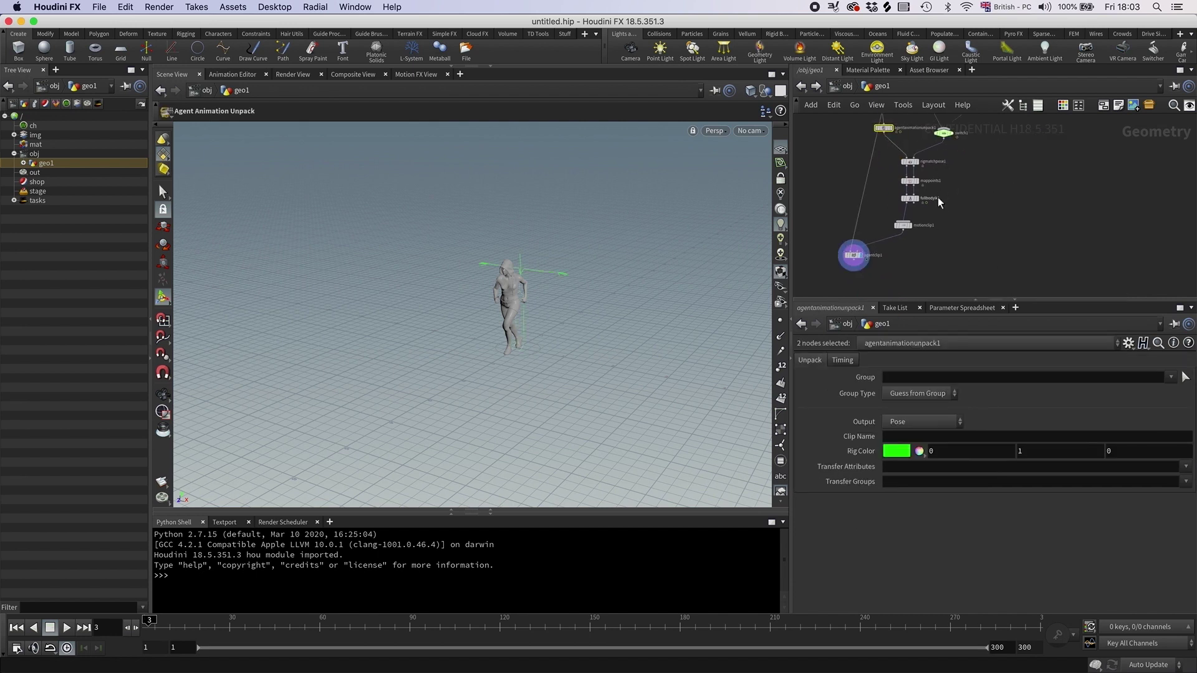
drag(990, 279, 895, 154)
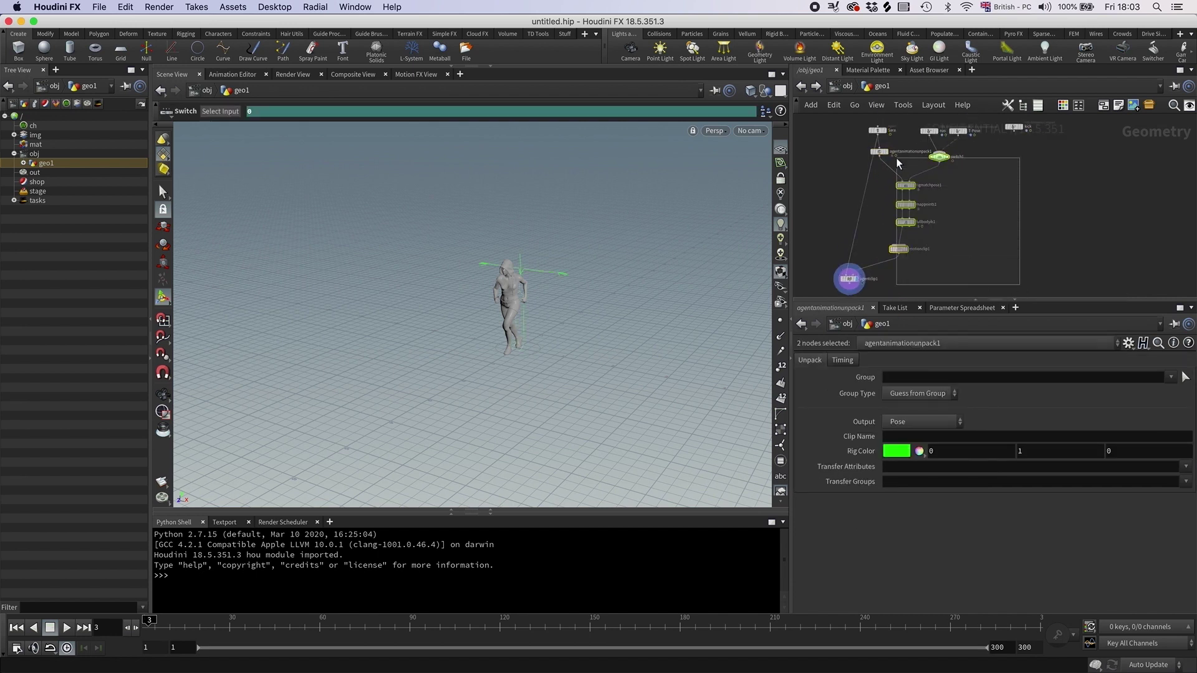
key(super+c)
key(super+v)
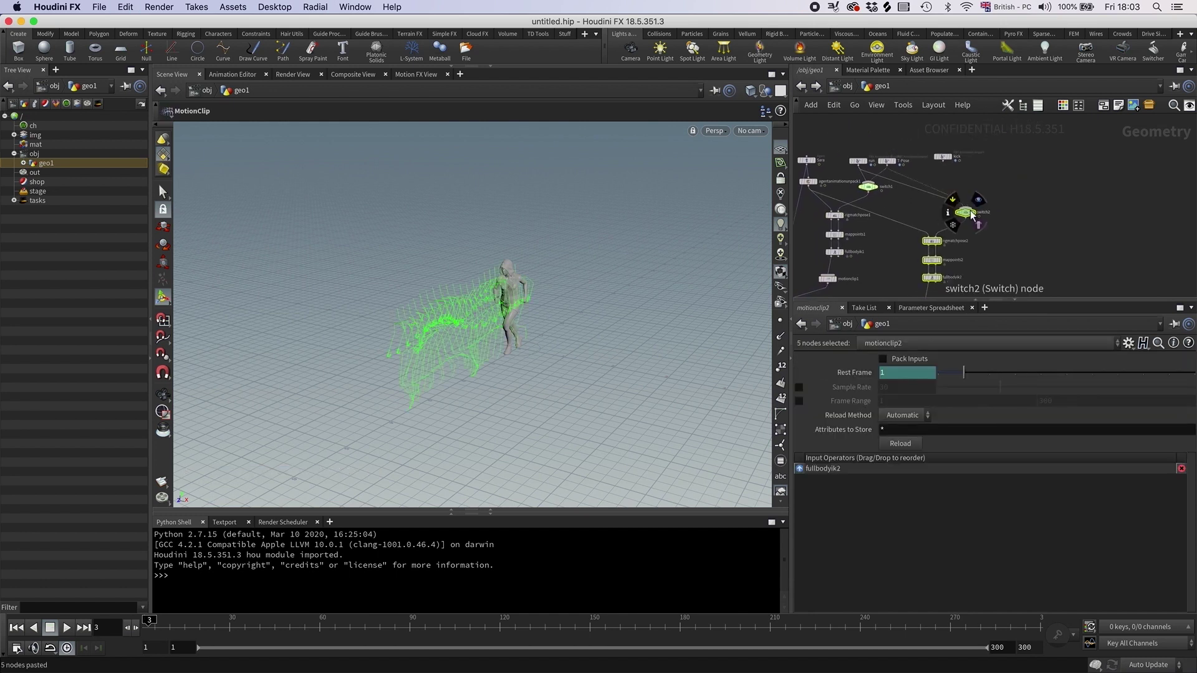
- Connect kick to switch2 in place of run, and set its Select Input to $F>46 based on the kick's clip range
scroll(966, 173, up, 5)
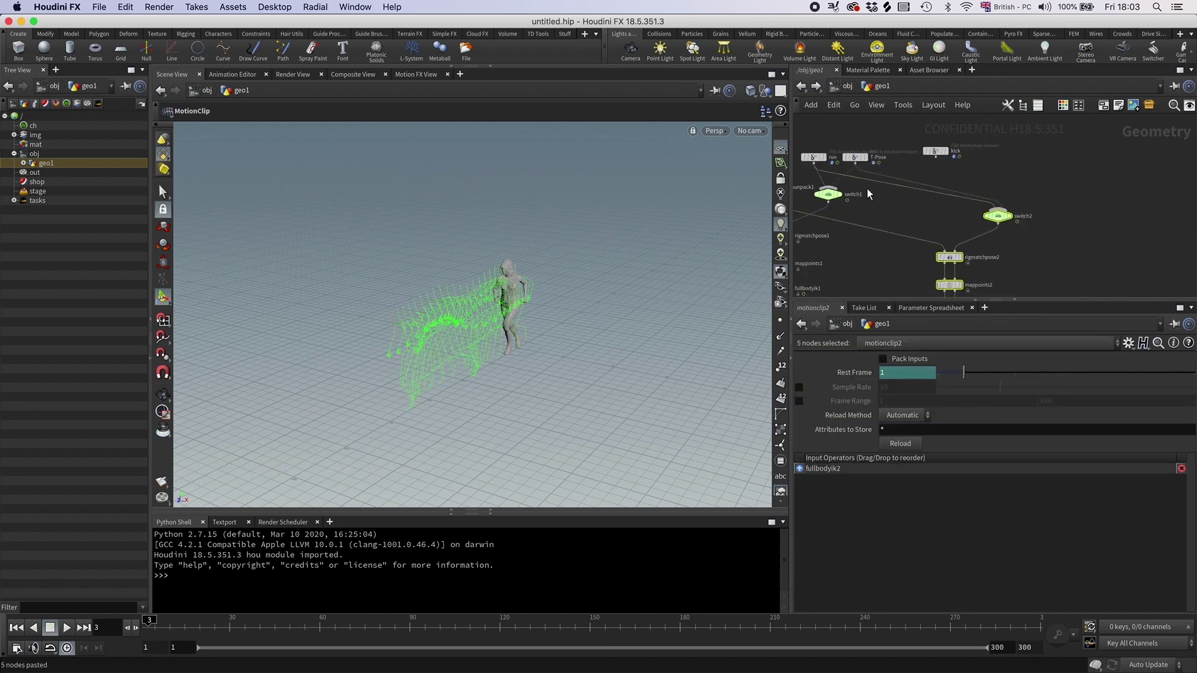
drag(889, 182, 928, 160)
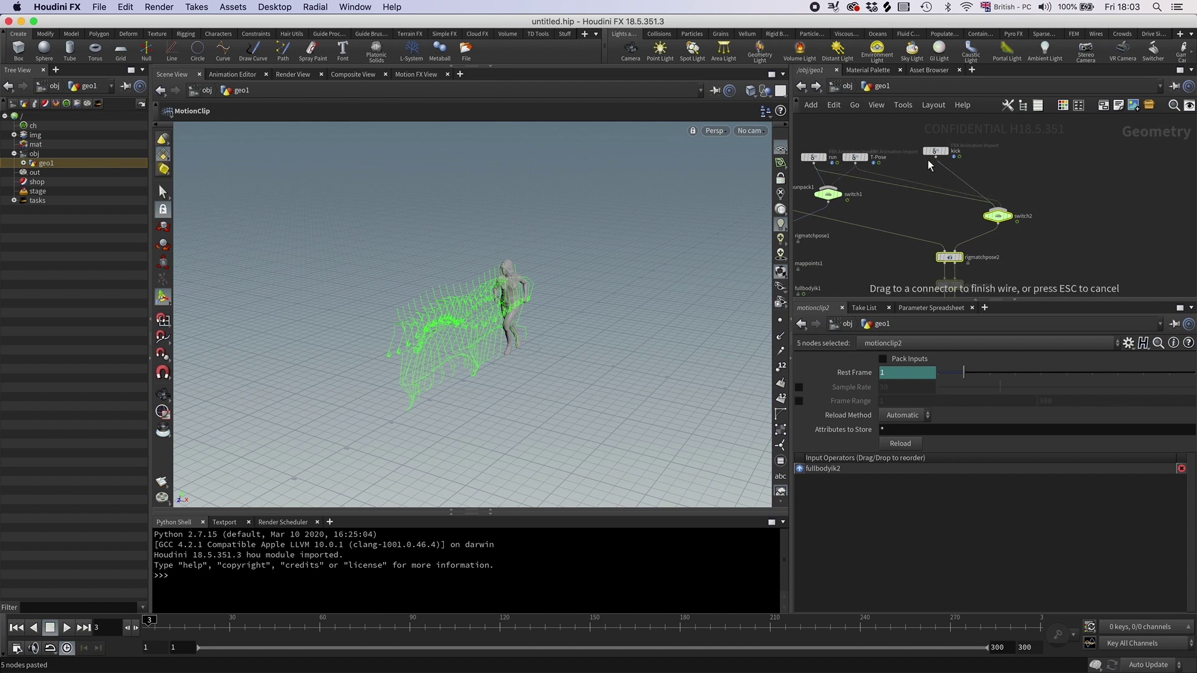
click(937, 158)
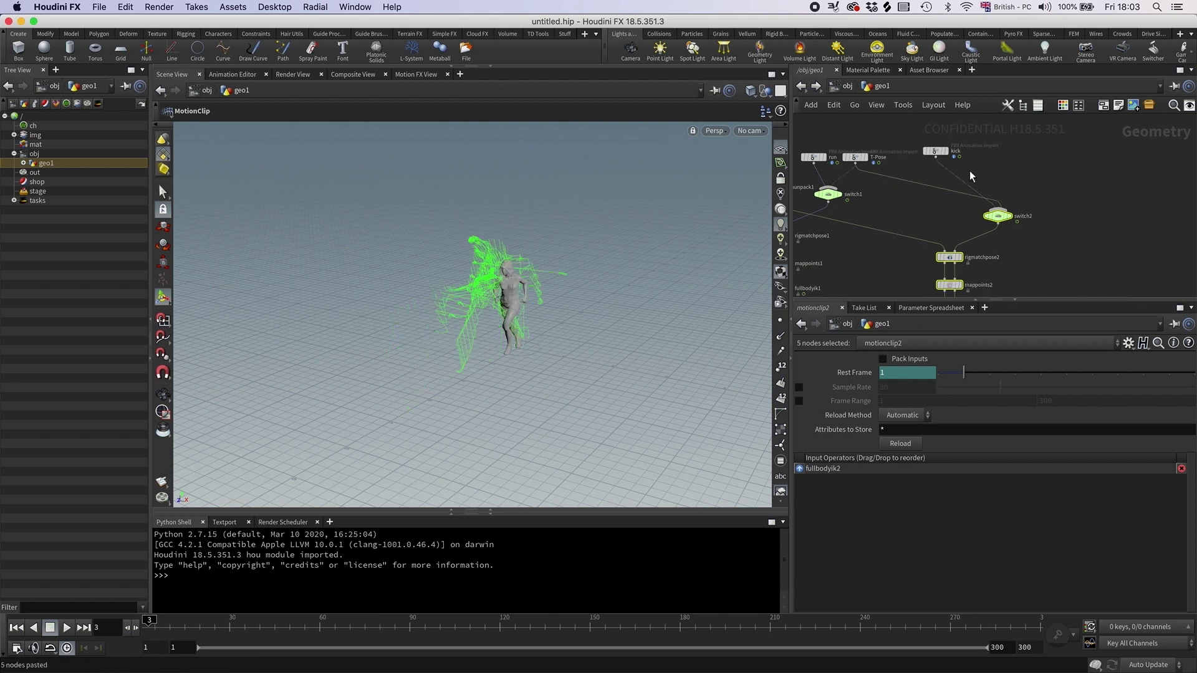
middle_click(937, 154)
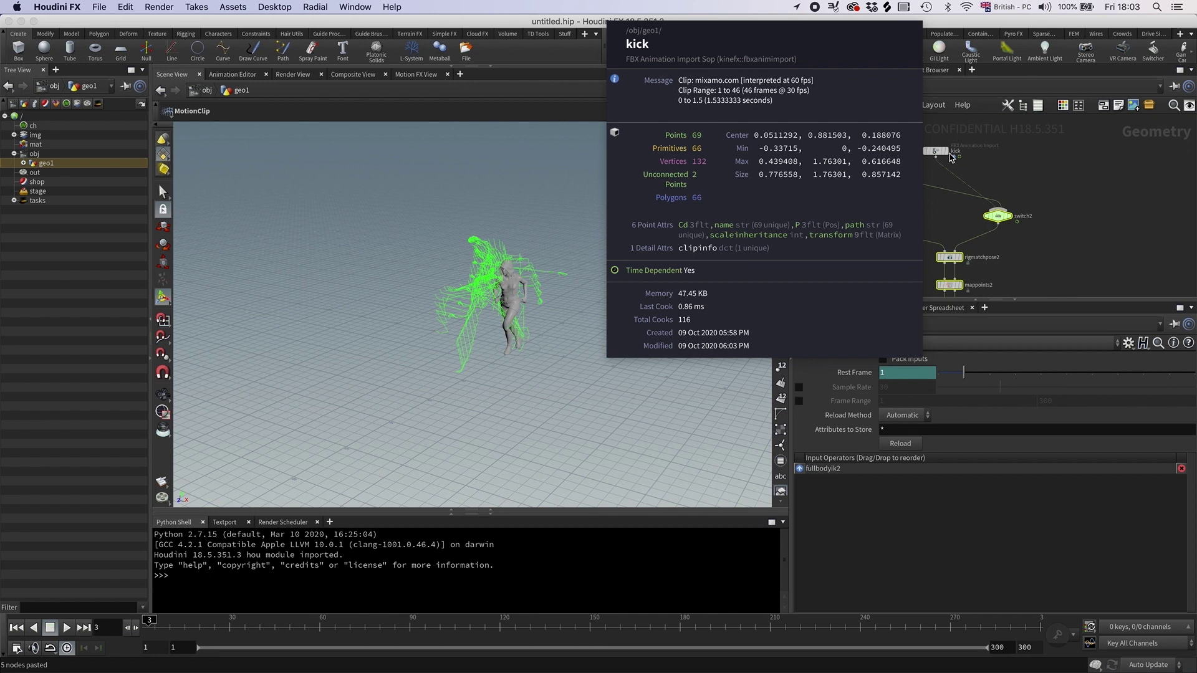
click(998, 216)
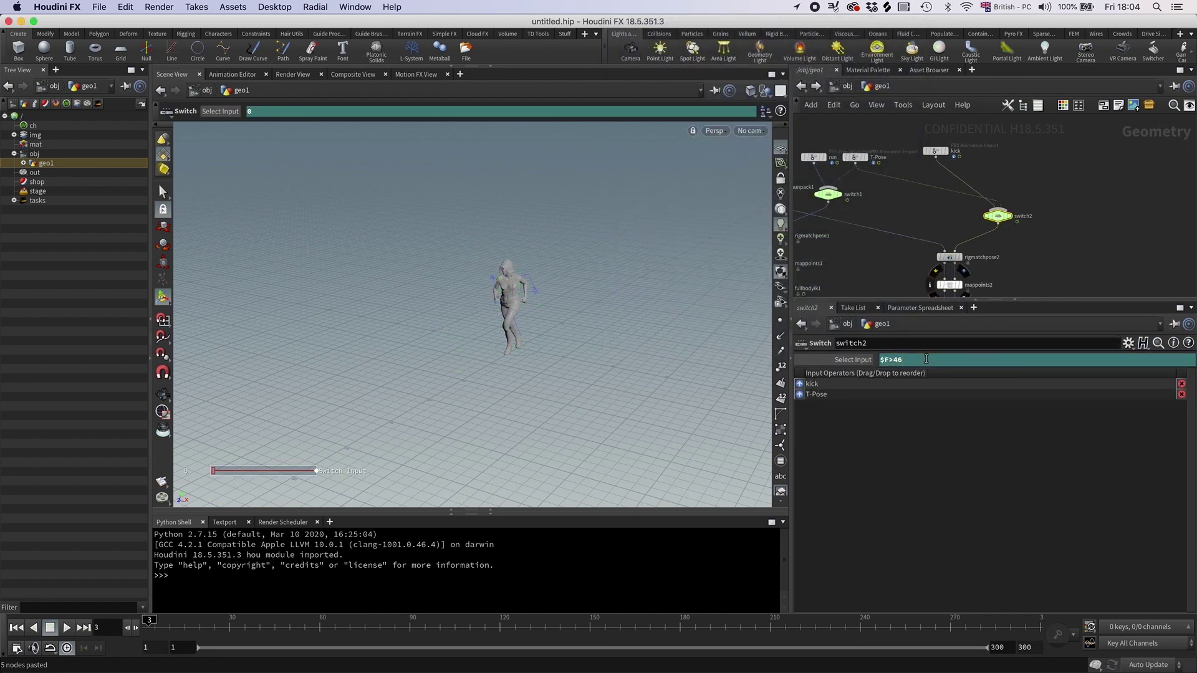
- Set the Reference Frame of rigmatchpose2 to 47
middle_drag(948, 261, 949, 207)
click(951, 203)
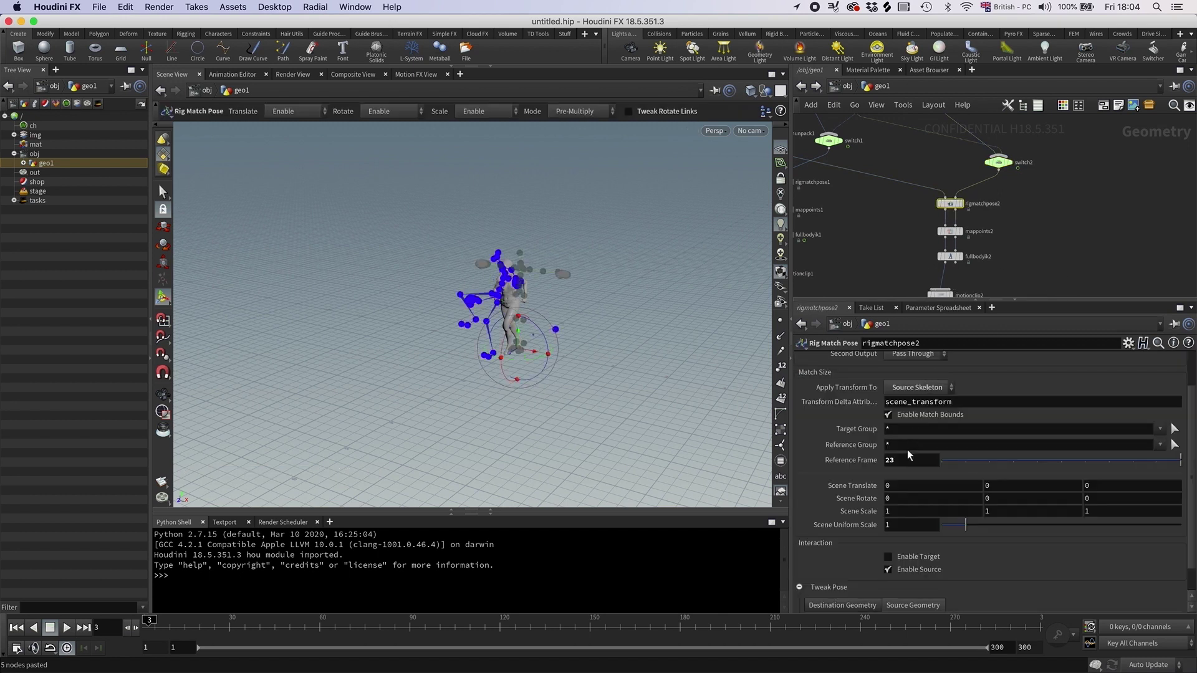
key(Return)
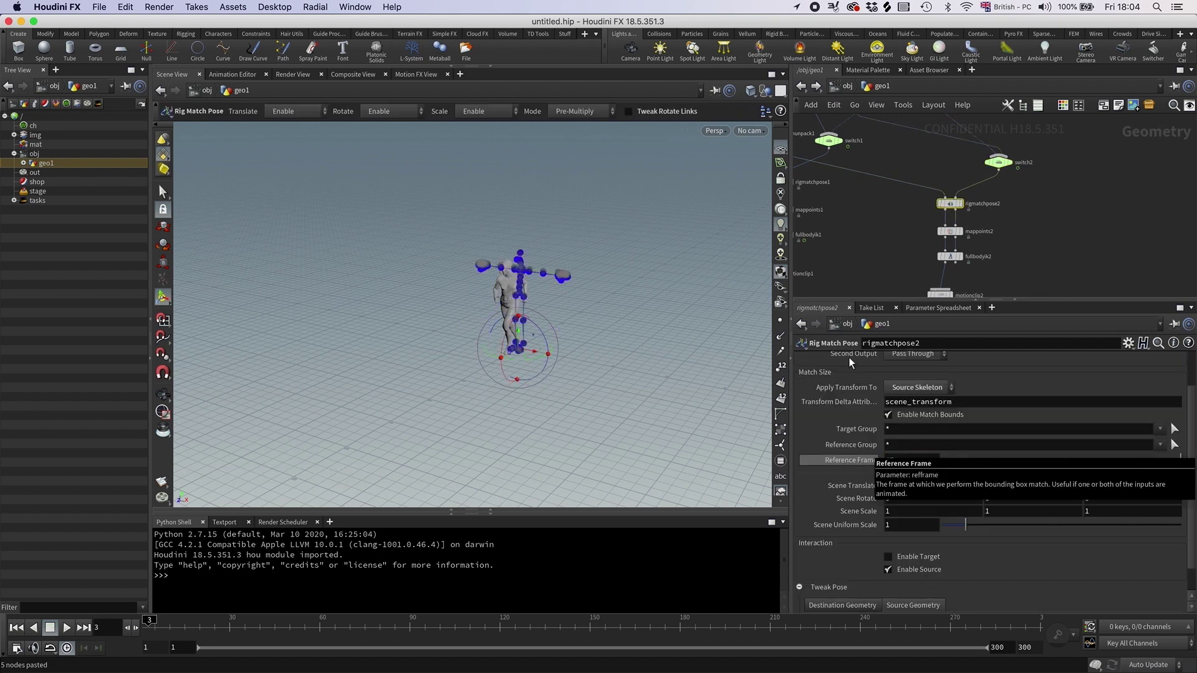
- Display motionclip2 and view the kick motion from a lower angle
scroll(1015, 211, down, 5)
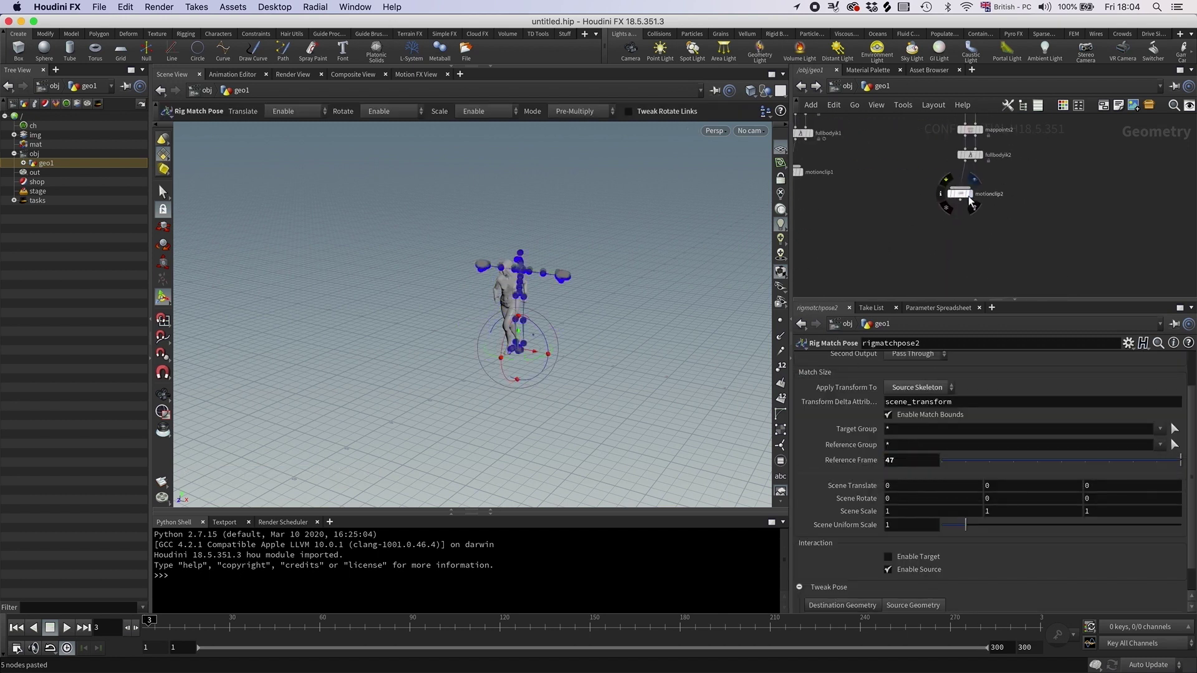
click(963, 199)
key(Escape)
drag(542, 298, 459, 309)
- Cut the wire between motionclip1 and agentclip1
mouse_move(936, 194)
middle_down()
mouse_move(983, 205)
mouse_move(954, 201)
middle_up()
scroll(926, 204, down, 1)
drag(886, 189, 902, 195)
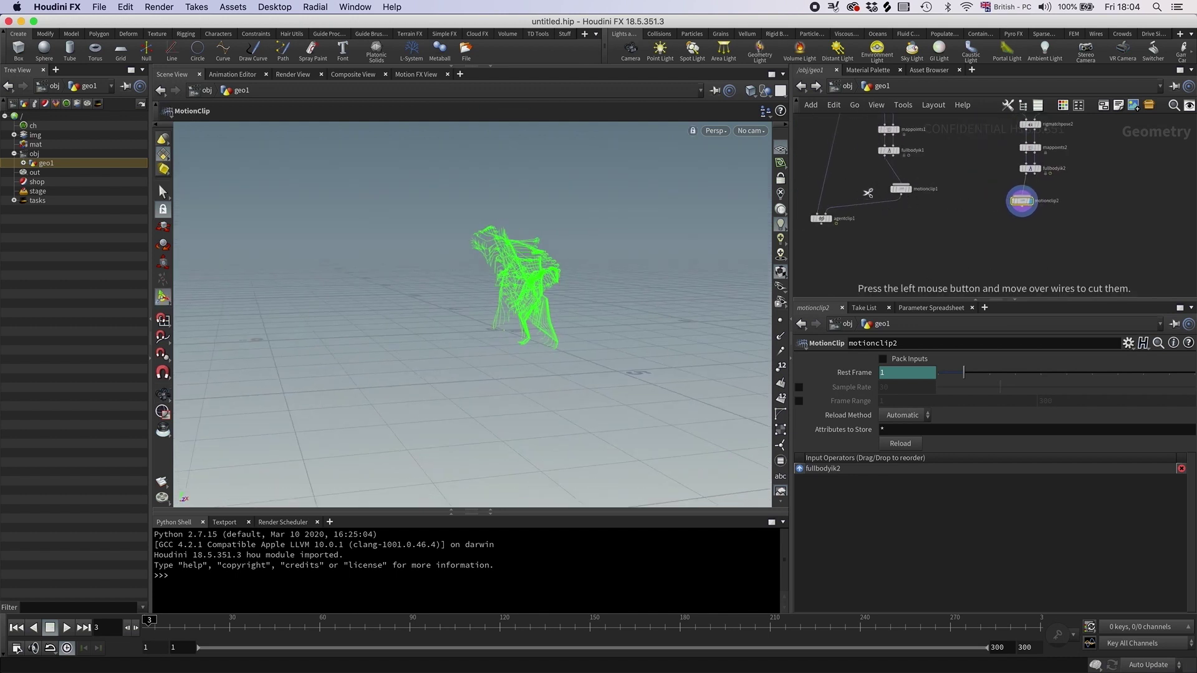
- Add a MotionClip Sequence node fed by motionclip1 and motionclip2, and display its result
key(Tab)
text(seq)
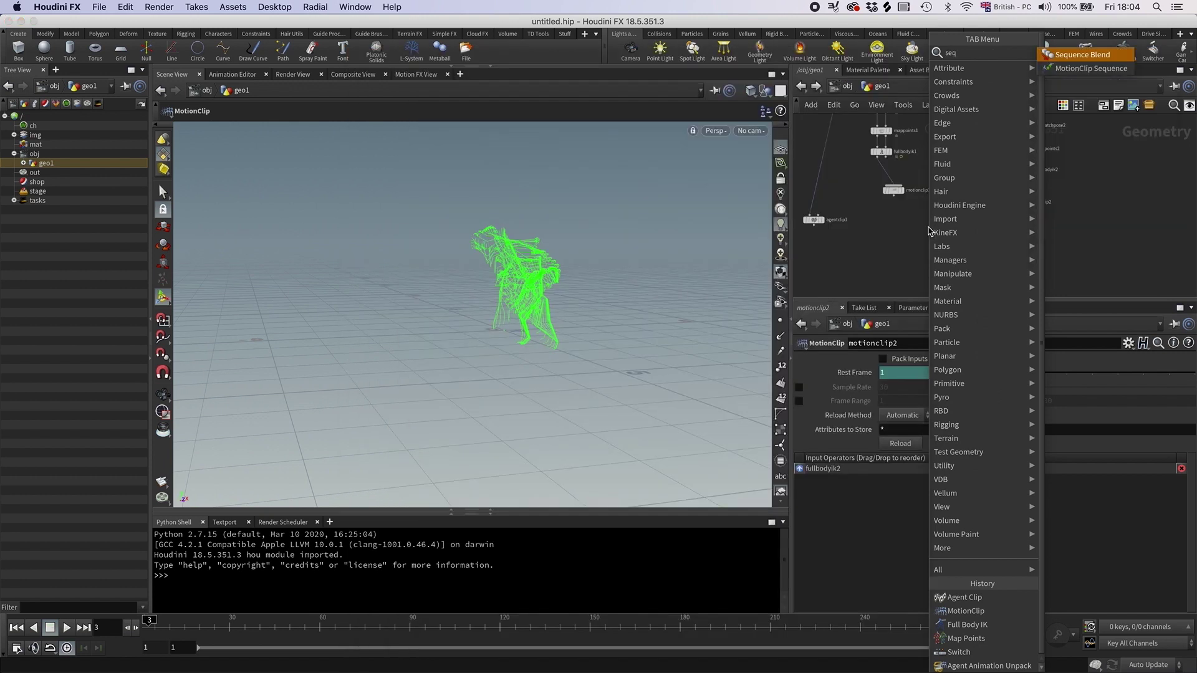
key(Return)
click(938, 233)
drag(893, 196, 952, 238)
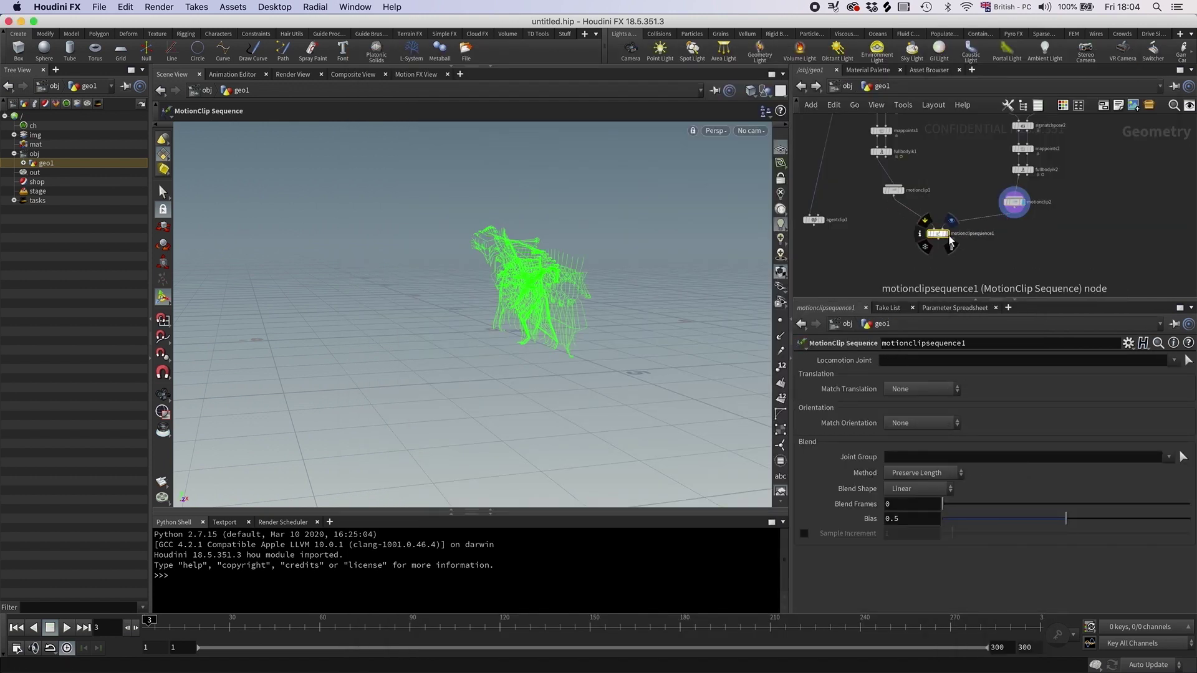
click(946, 234)
- Move agentclip1 below the sequence, connect motionclipsequence1 as its motion clip input and display the agent
drag(822, 227, 844, 270)
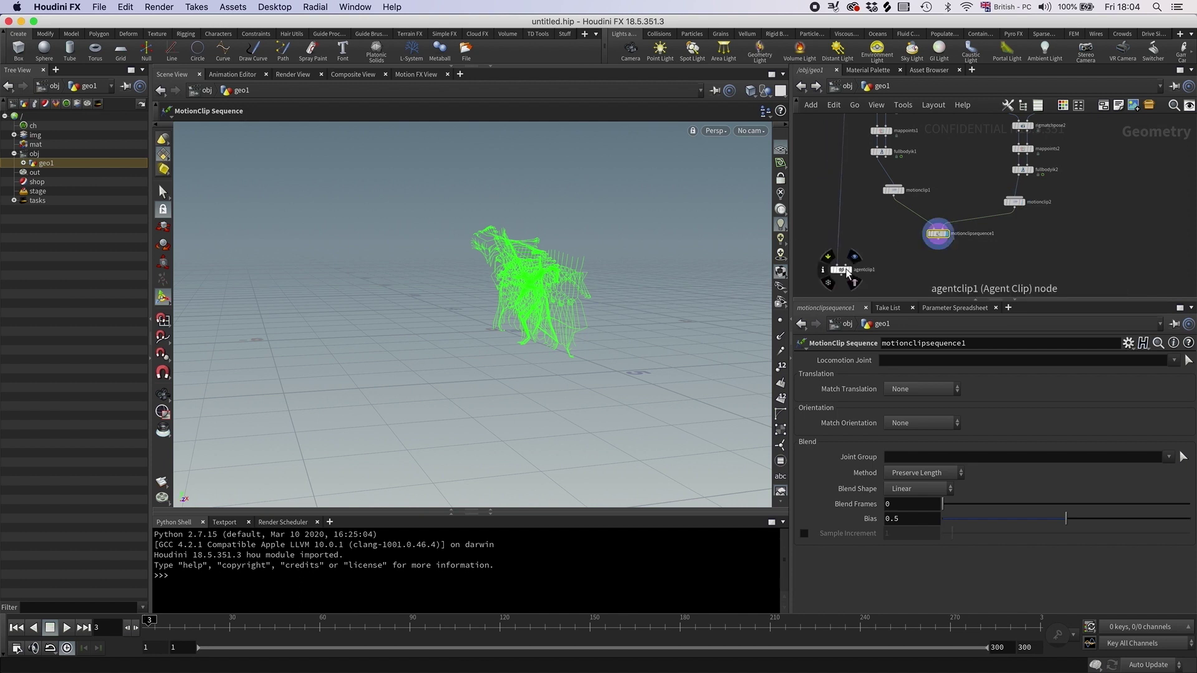
middle_drag(868, 266, 868, 249)
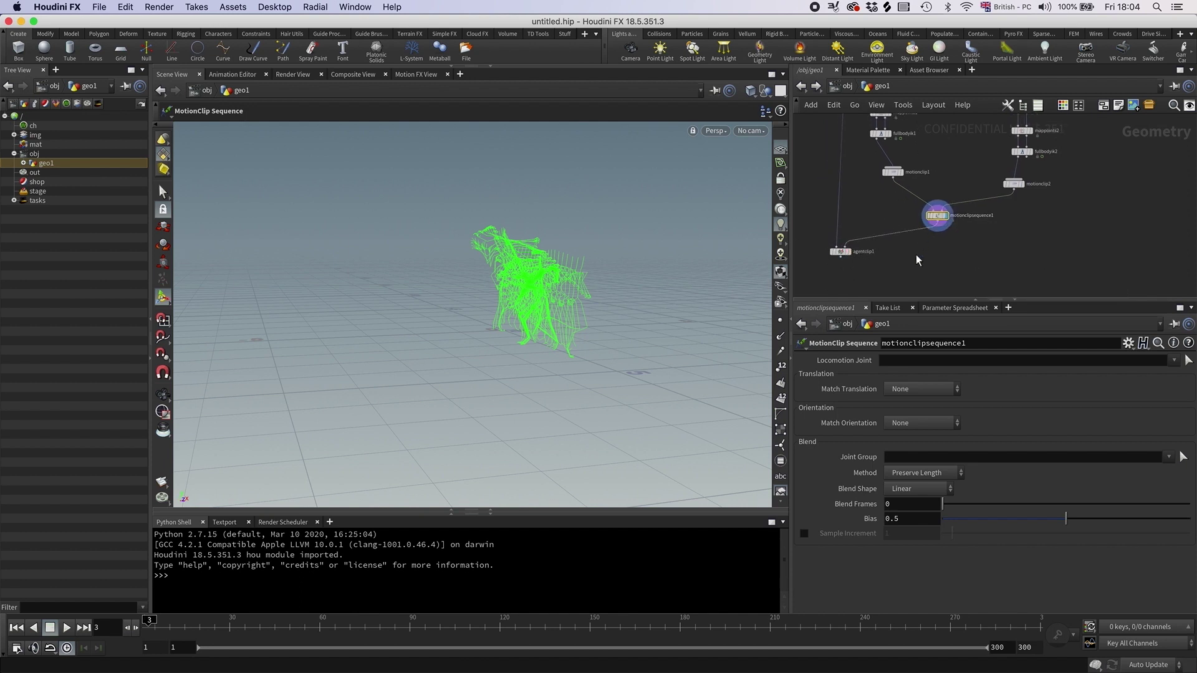
click(849, 252)
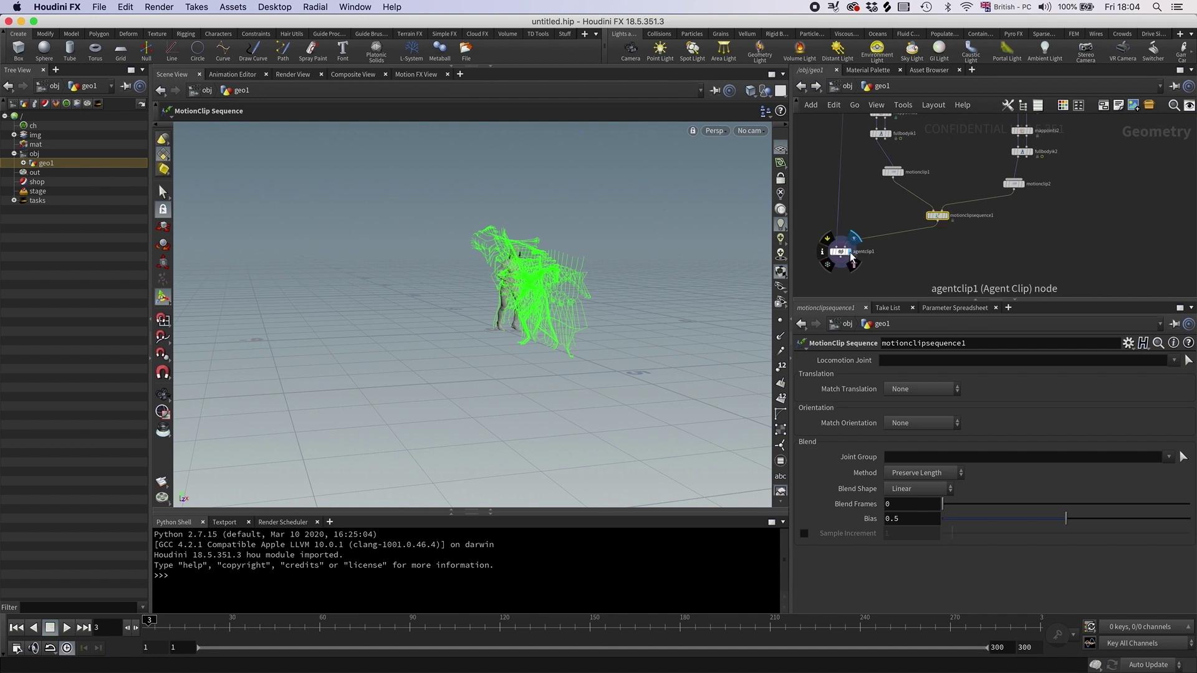
- Scrub the timeline to frame 22 to preview the sequenced motion on the agent from the side
drag(550, 271, 524, 265)
drag(172, 621, 204, 624)
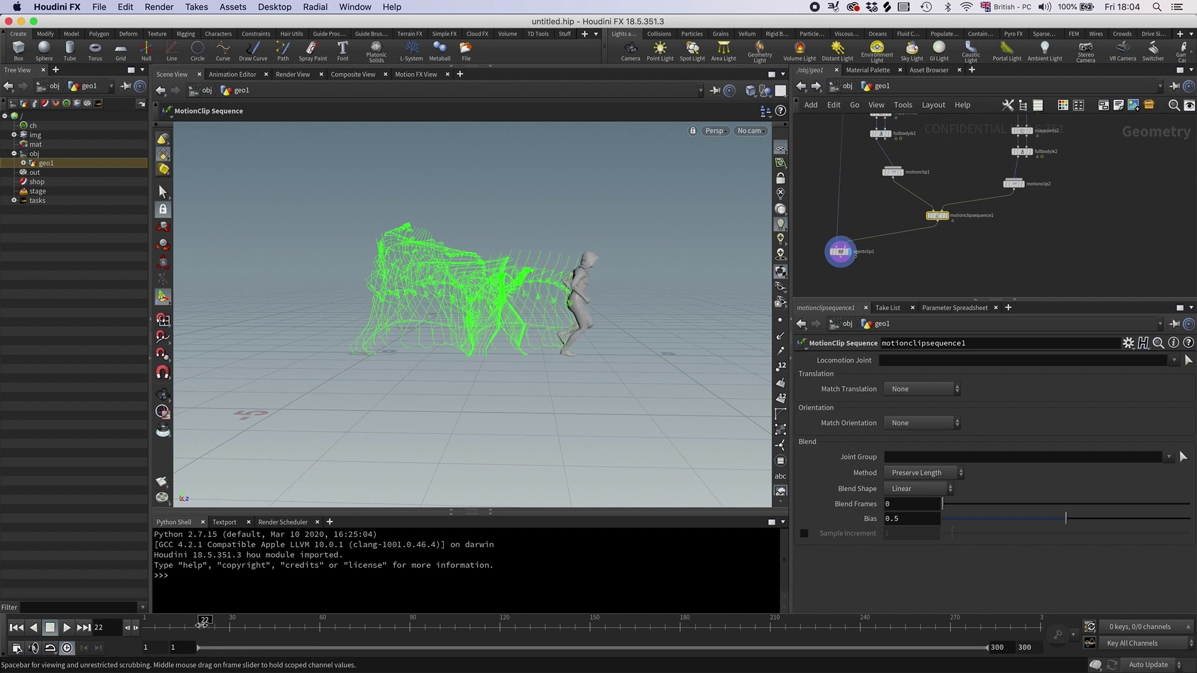
- Set the sequence's Locomotion Joint to Hips and Match Translation to Locomotion Joint
scroll(986, 228, up, 4)
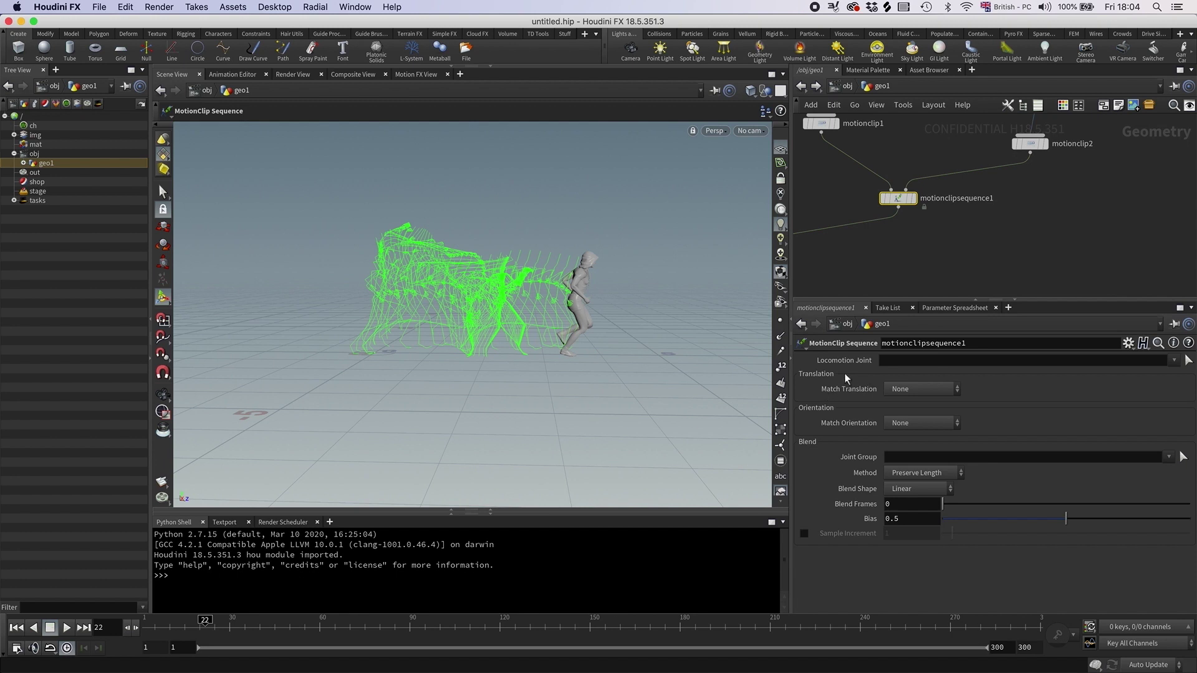
click(1175, 361)
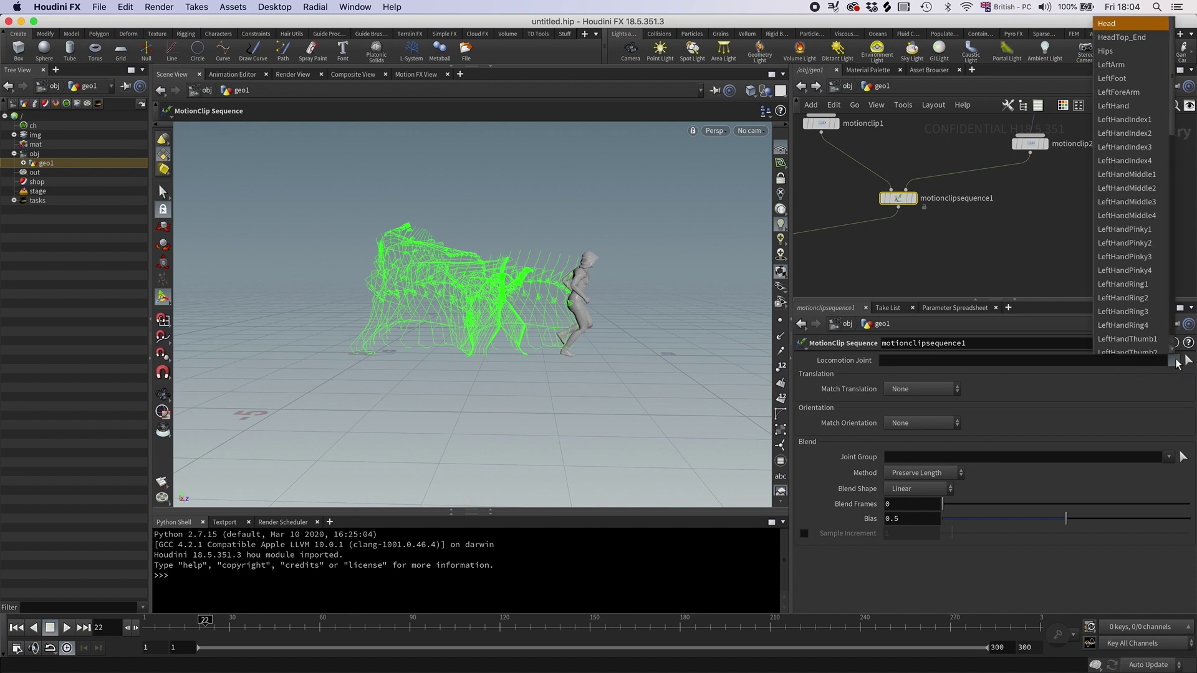
click(1109, 51)
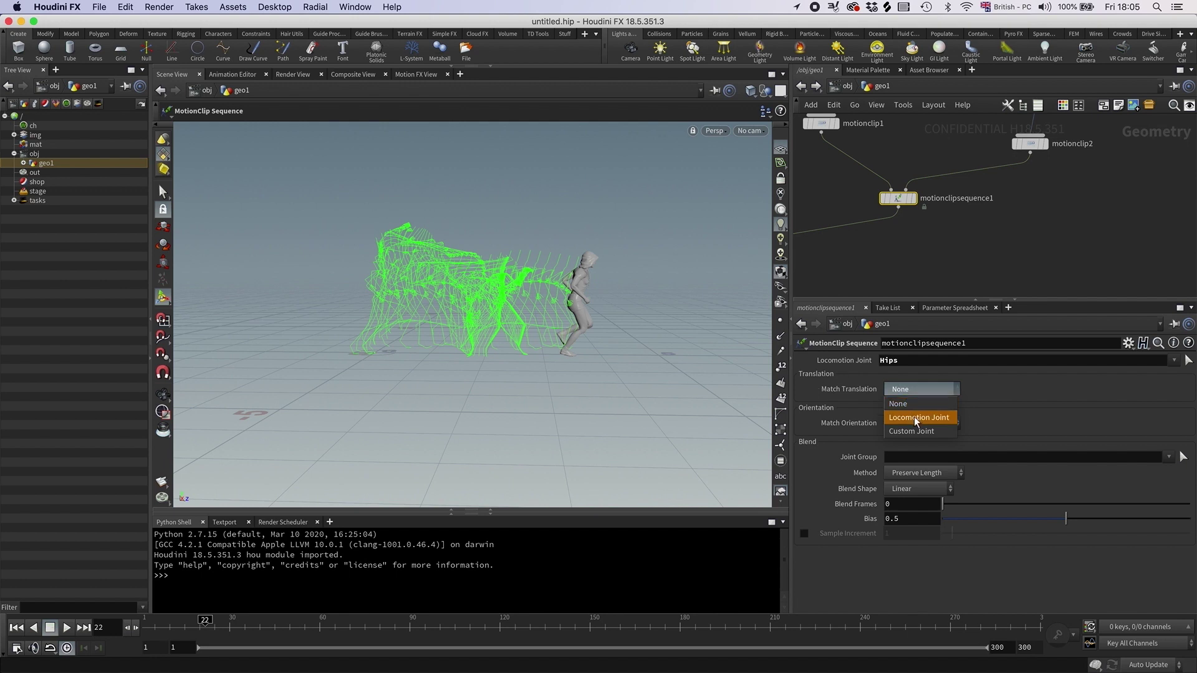
click(914, 417)
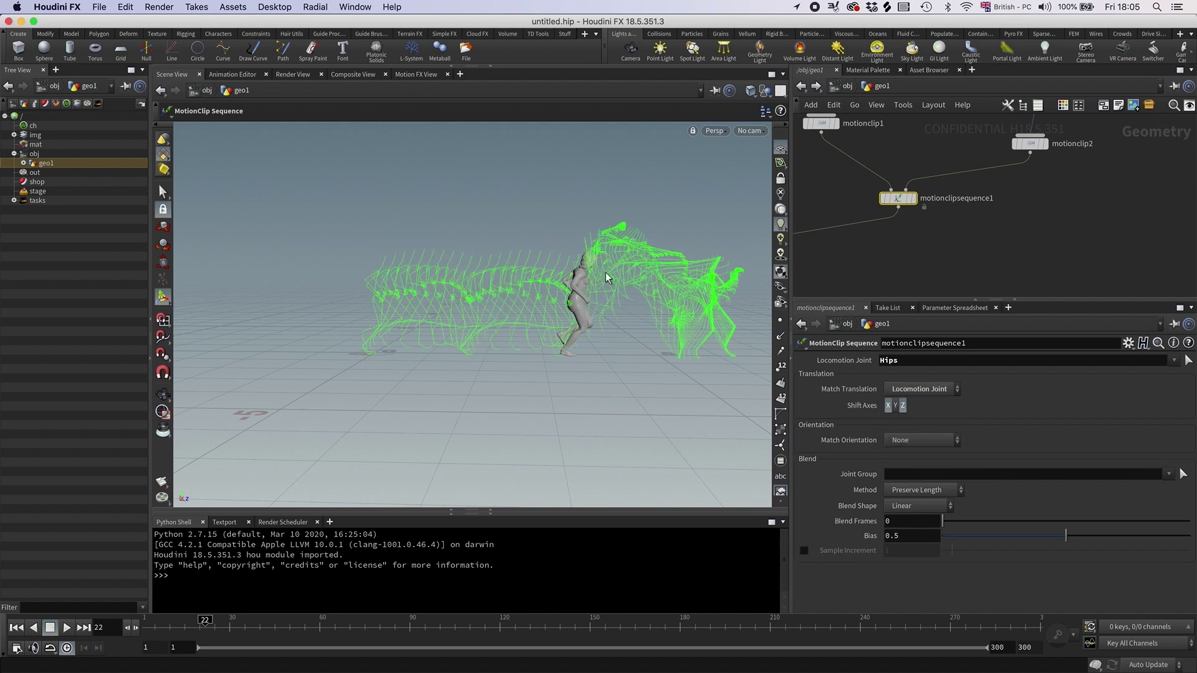
- Play the sequenced agent motion and scrub to frame 21 to examine the foot contact where the clips meet
click(907, 253)
mouse_move(911, 248)
middle_down()
mouse_move(972, 230)
mouse_move(915, 243)
middle_up()
alt+drag(516, 354, 430, 374)
click(149, 627)
click(67, 629)
drag(305, 628, 205, 608)
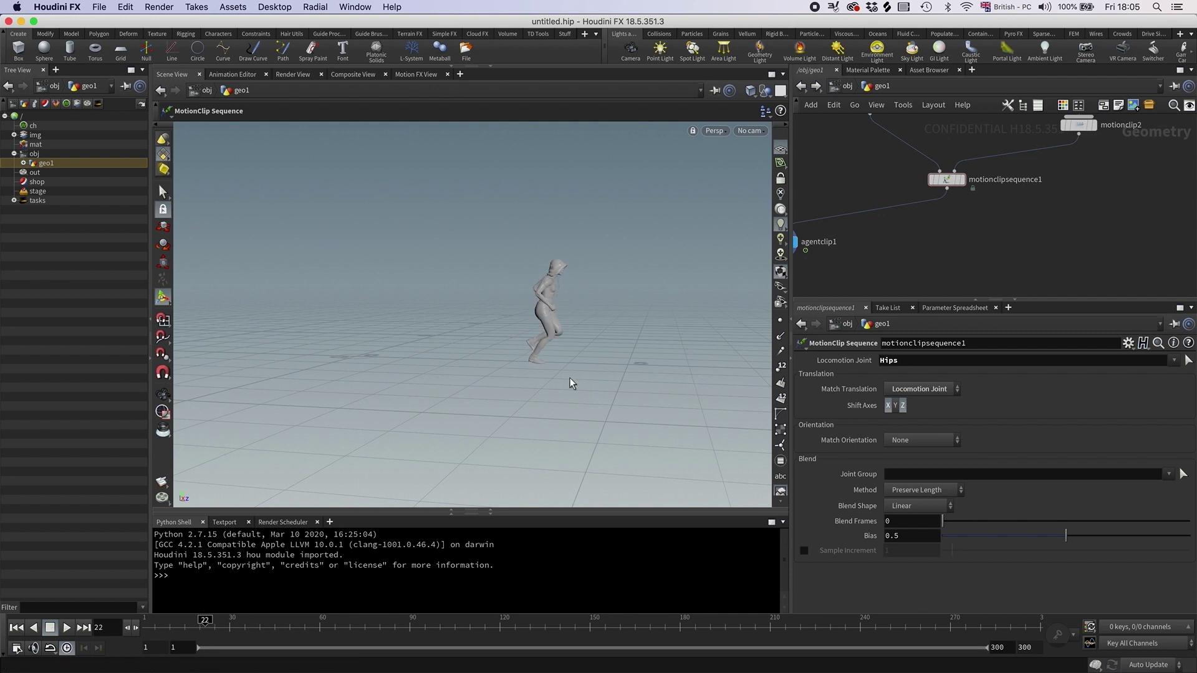
right_drag(533, 360, 586, 352)
middle_drag(587, 352, 503, 339)
mouse_move(210, 626)
mouse_down()
mouse_move(246, 626)
mouse_move(175, 619)
mouse_move(223, 621)
mouse_move(201, 622)
mouse_up()
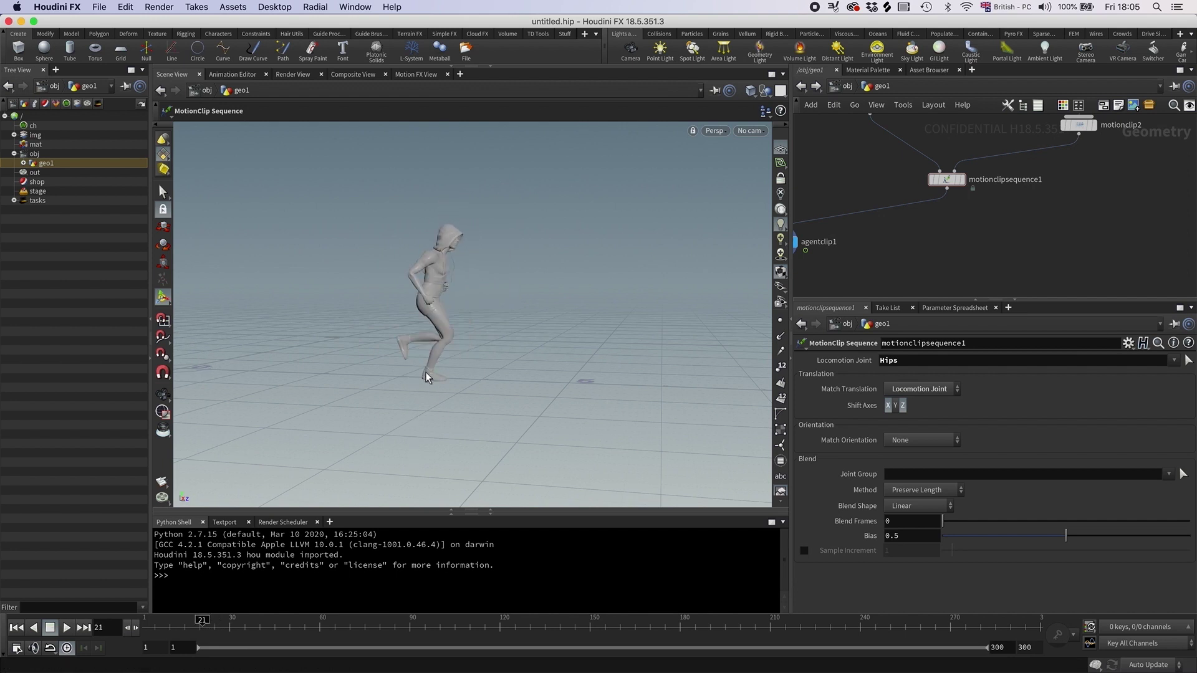
- Set the sequence's Match Translation to Custom Joint with RightFoot as the Translation Joint
alt+drag(456, 387, 495, 331)
alt+right_drag(494, 332, 478, 361)
click(938, 394)
click(915, 431)
click(1168, 404)
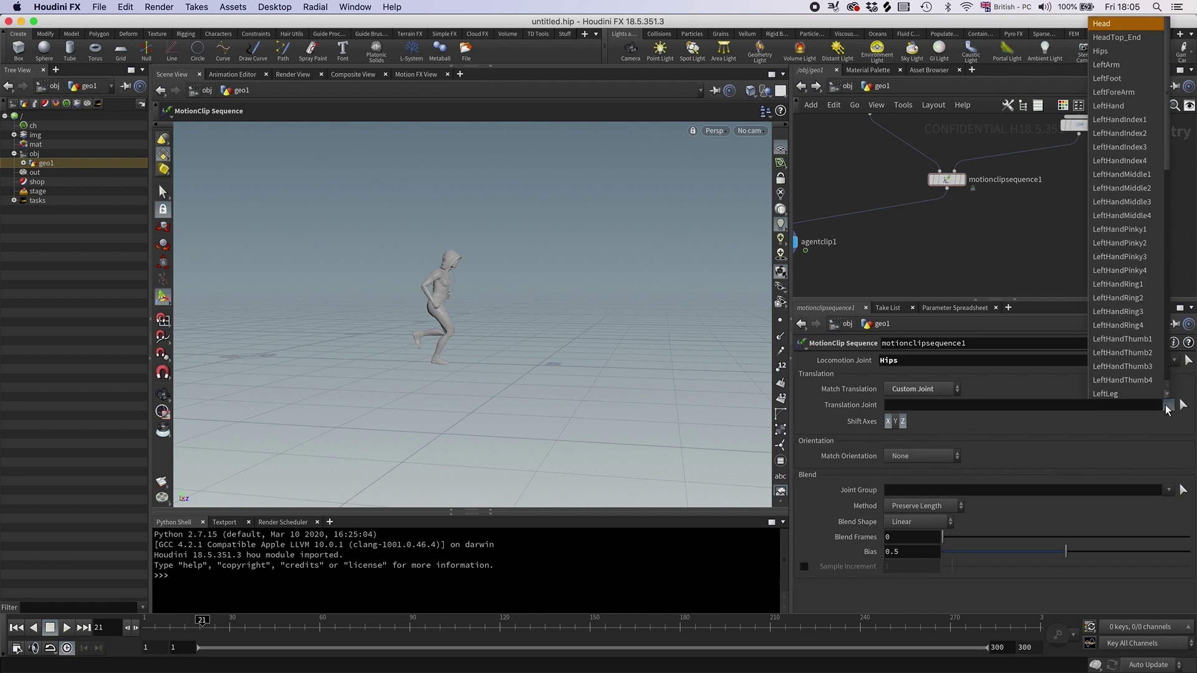
scroll(1104, 279, down, 2)
scroll(1104, 279, down, 5)
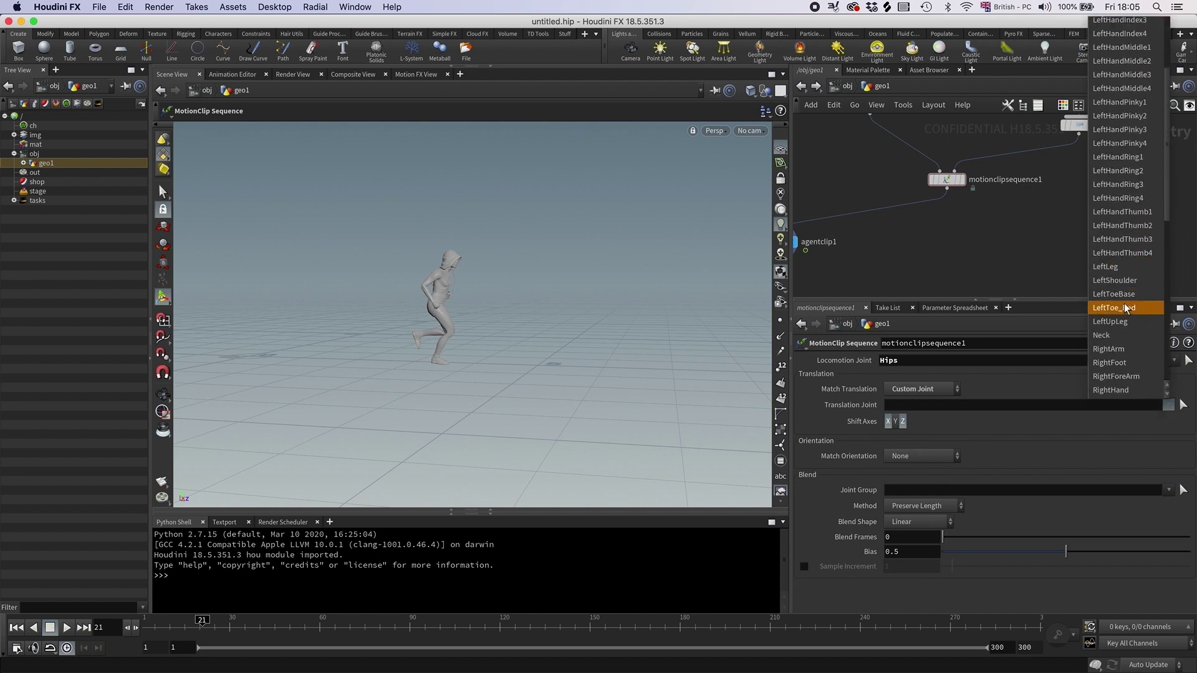
click(1103, 236)
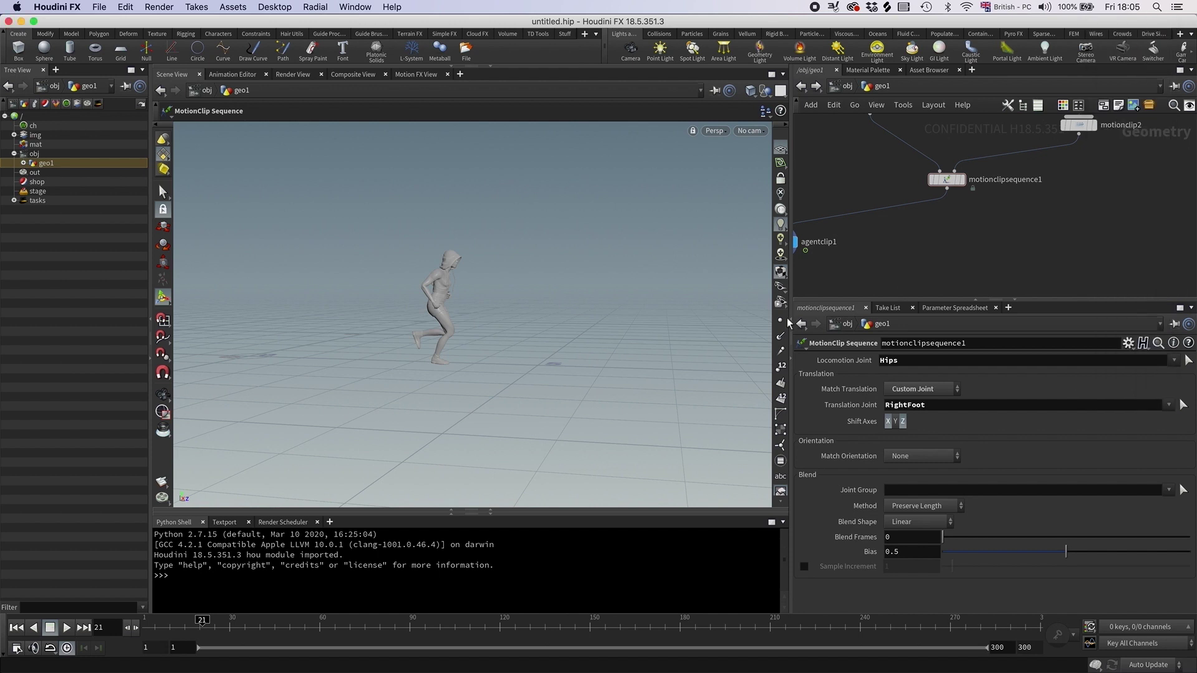
- Set the sequence's Blend Frames to 3 and scrub the transition to frame 23
middle_drag(894, 281, 930, 273)
mouse_move(202, 631)
mouse_down()
mouse_move(216, 633)
mouse_move(188, 634)
mouse_move(218, 641)
mouse_move(208, 644)
mouse_up()
text(3)
key(Return)
mouse_move(225, 626)
mouse_down()
mouse_move(187, 625)
mouse_move(208, 621)
mouse_up()
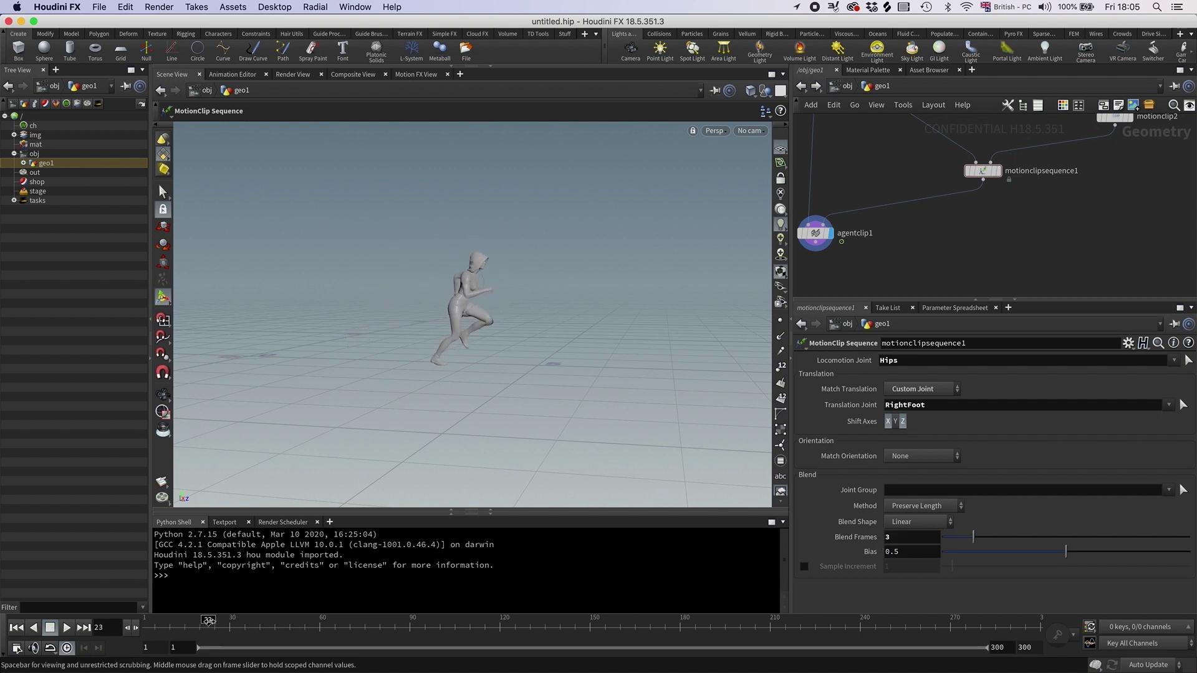
- Set the sequence's Blend Frames to 5, play the blended motion and return to frame 1
drag(887, 536, 877, 535)
text(5)
key(Return)
mouse_move(211, 625)
mouse_down()
mouse_move(187, 626)
mouse_move(231, 625)
mouse_move(150, 621)
mouse_up()
click(72, 627)
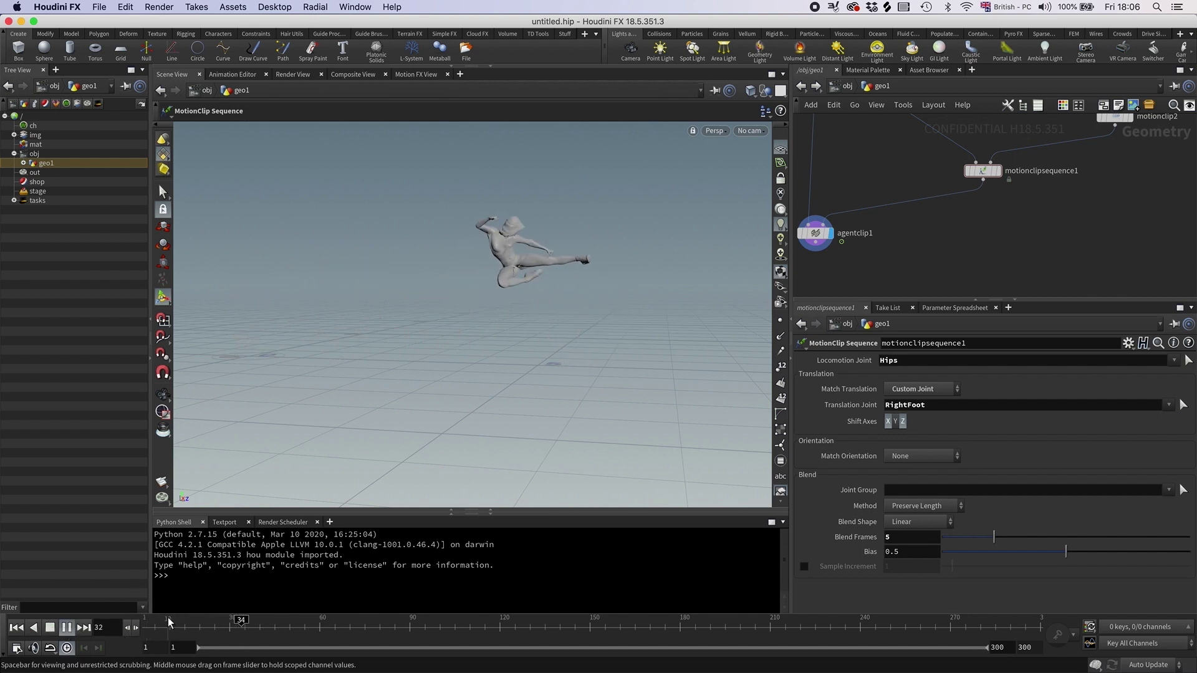
key(ctrl+Up)
- Insert a MotionClip Retime node between motionclip1 and motionclipsequence1 and set its Speed to 0.9
middle_drag(964, 242, 953, 312)
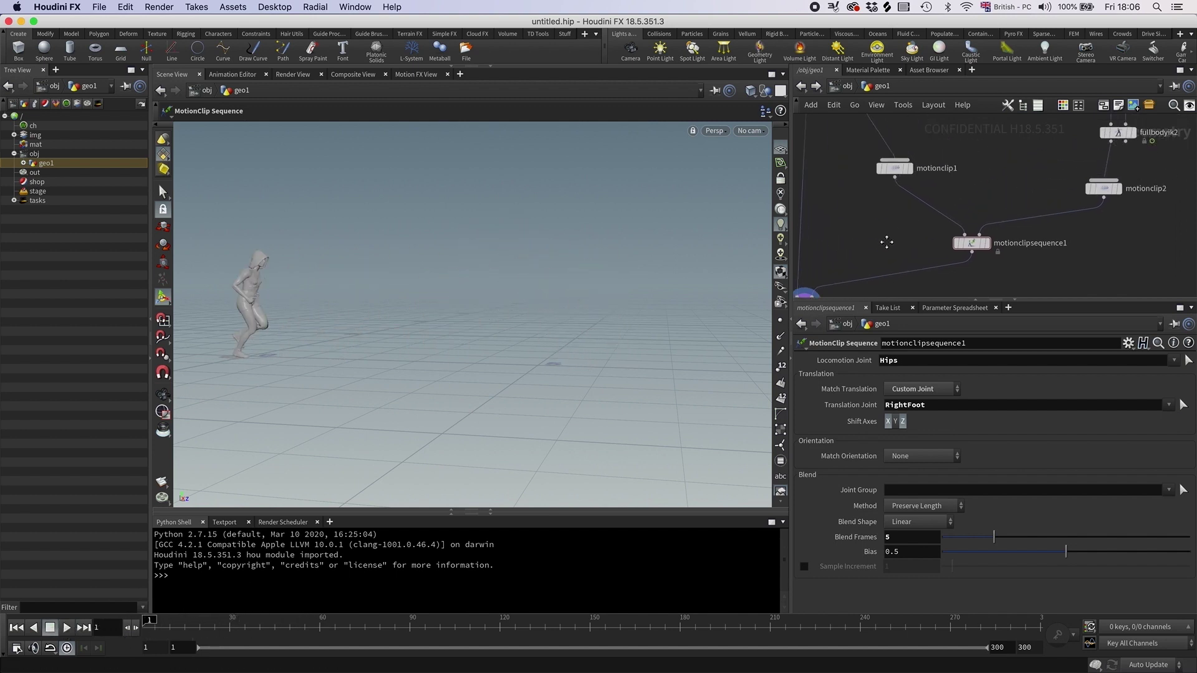
key(Tab)
text(ret)
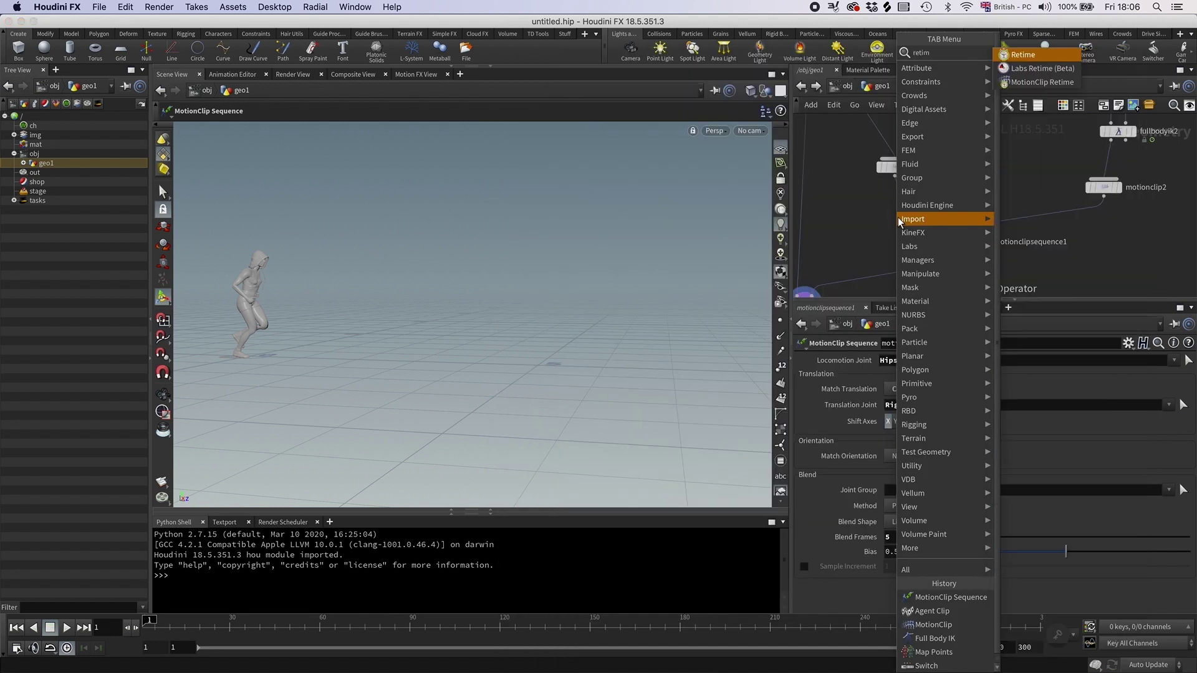
click(1035, 82)
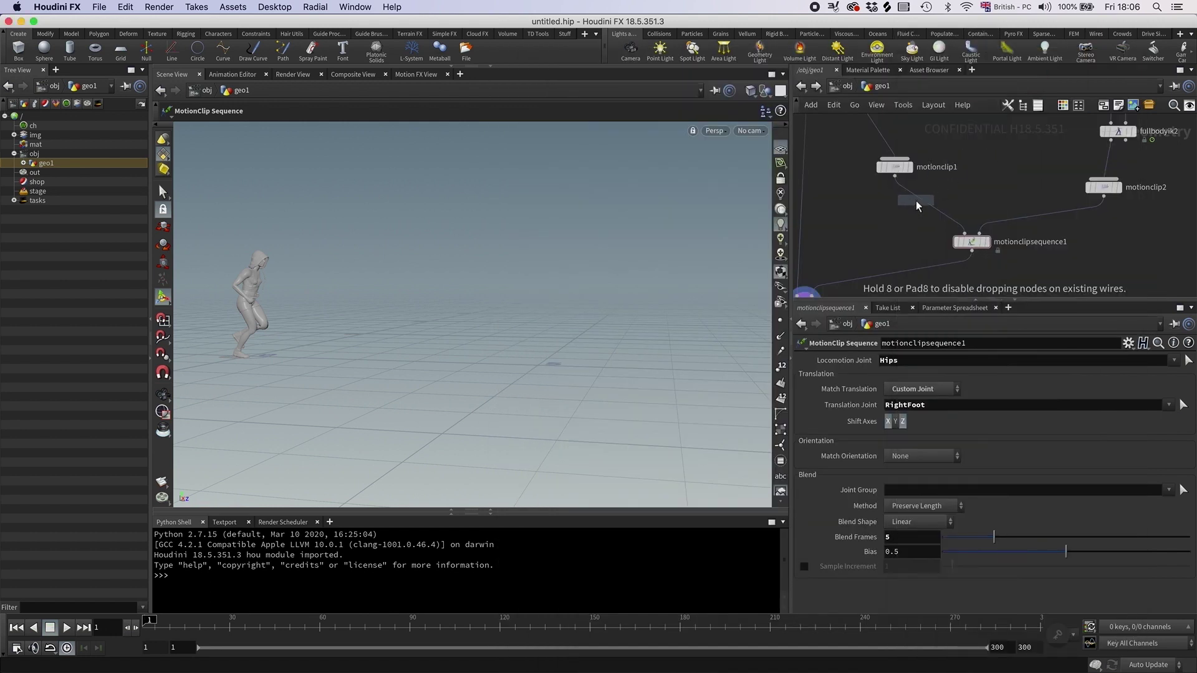
click(916, 200)
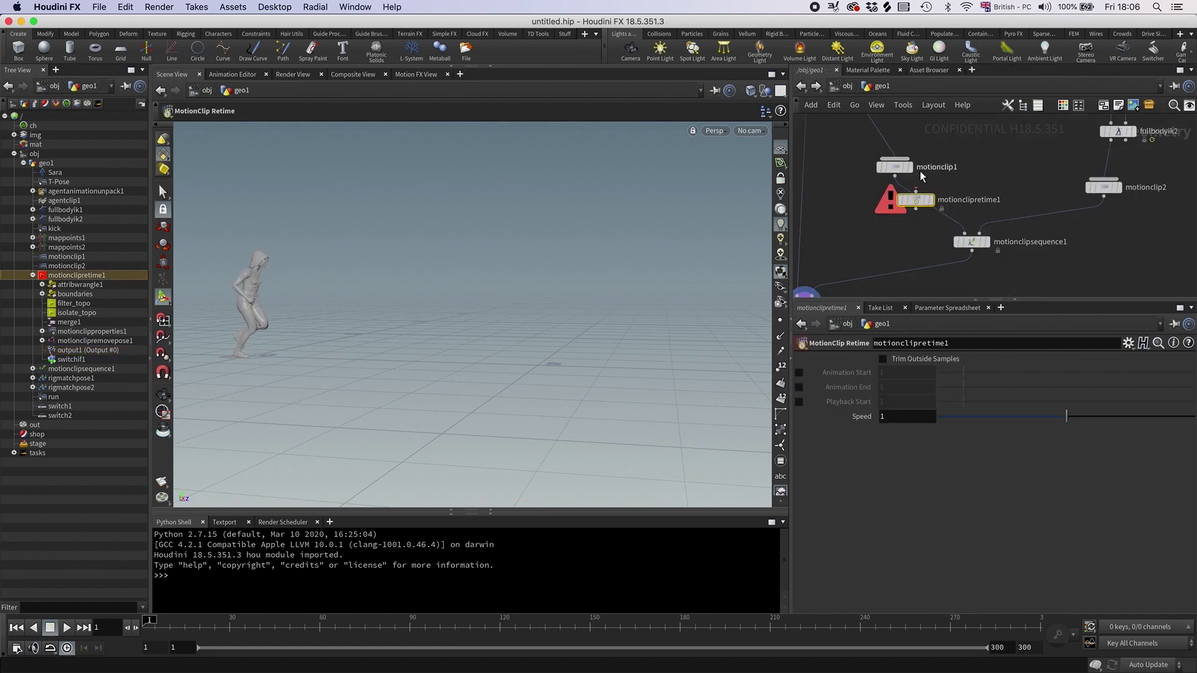
click(916, 202)
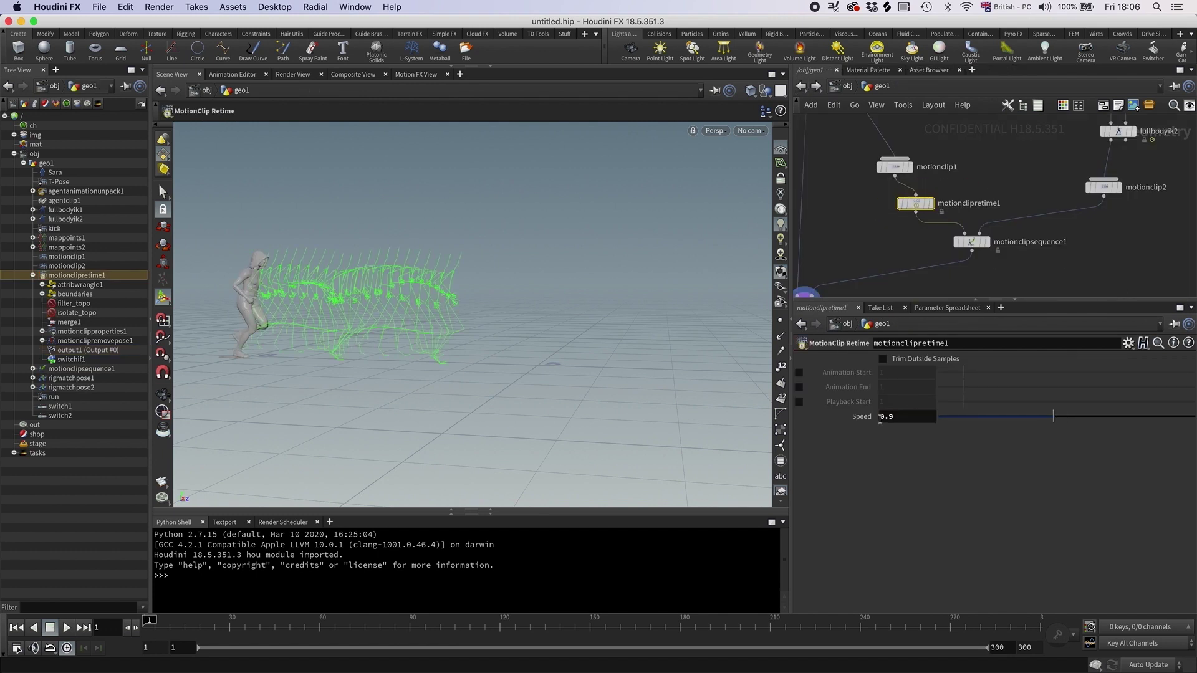
- Select agentclip1, play the retimed agent motion and return to frame 1
middle_drag(889, 213, 900, 144)
click(815, 234)
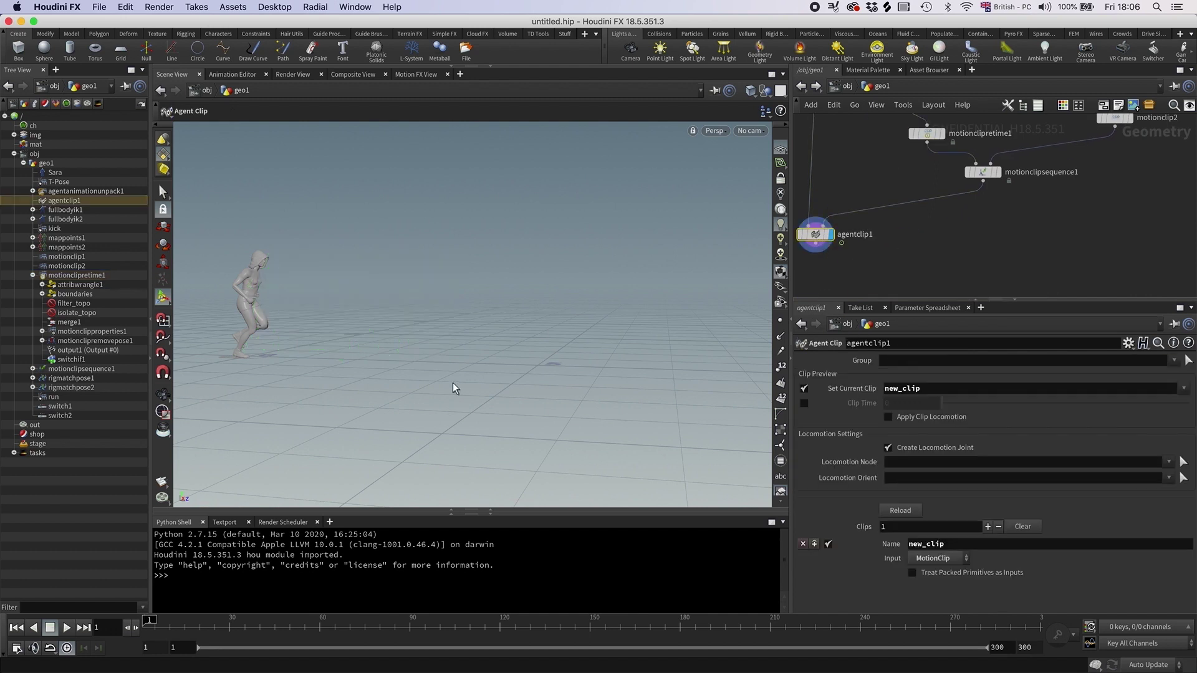
click(67, 629)
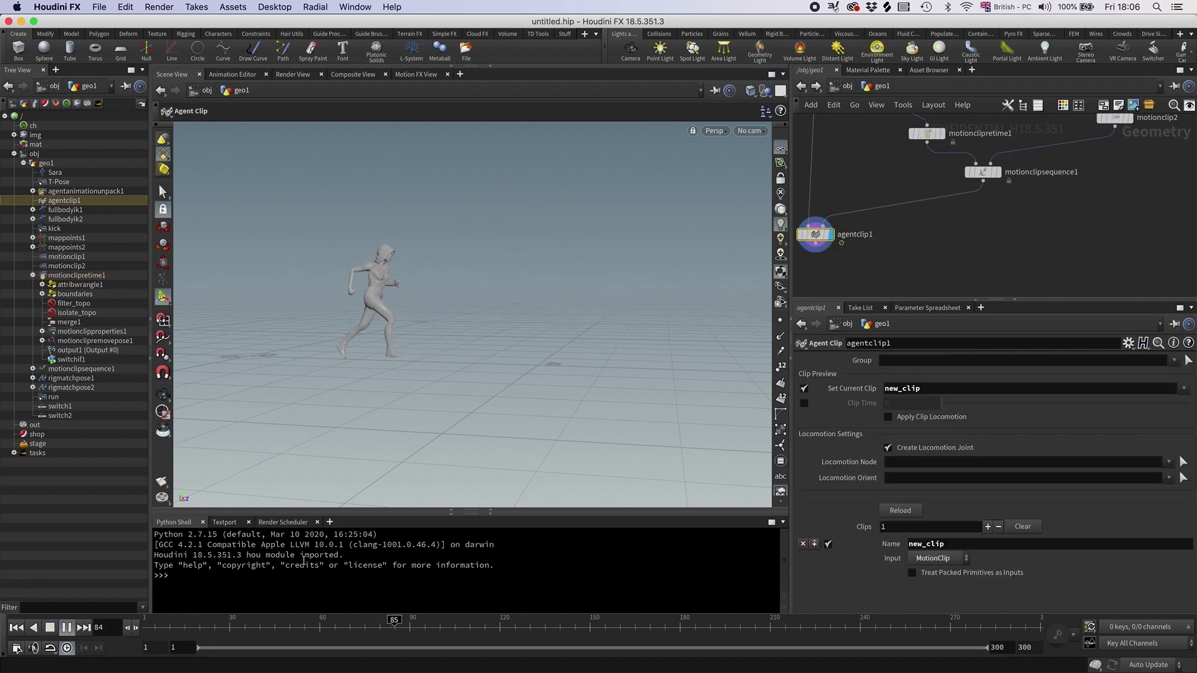
key(ctrl+Up)
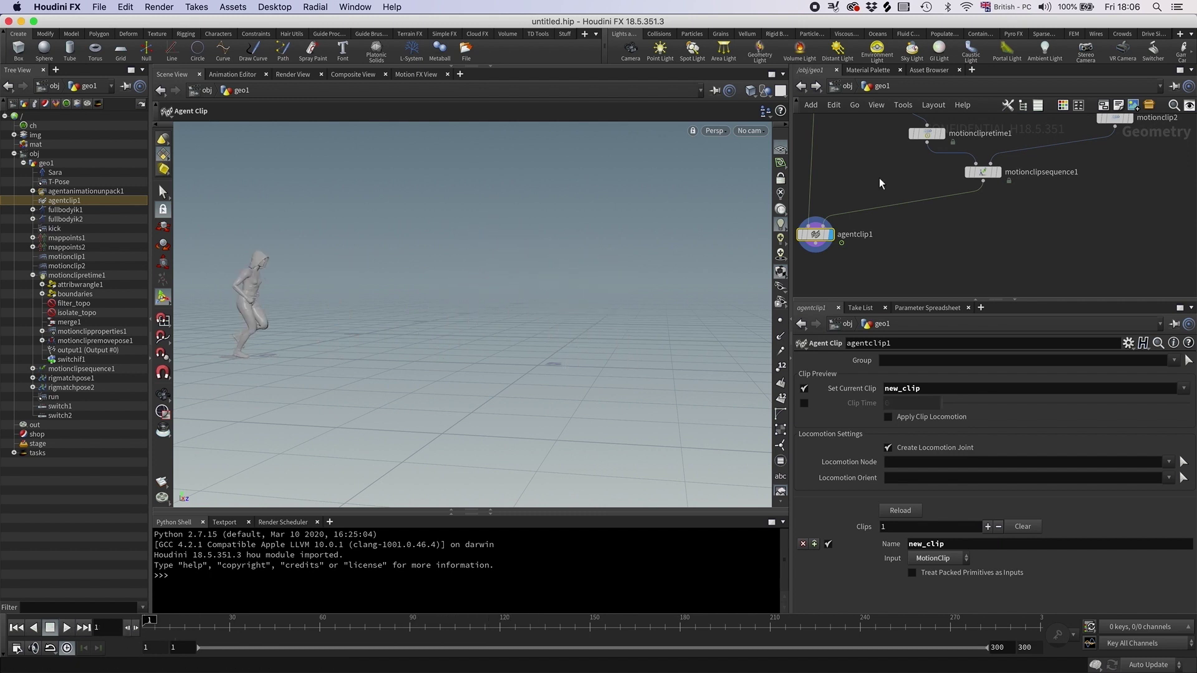
- Set motionclipretime1's Speed to 0.8 and preview the agent's run
click(922, 135)
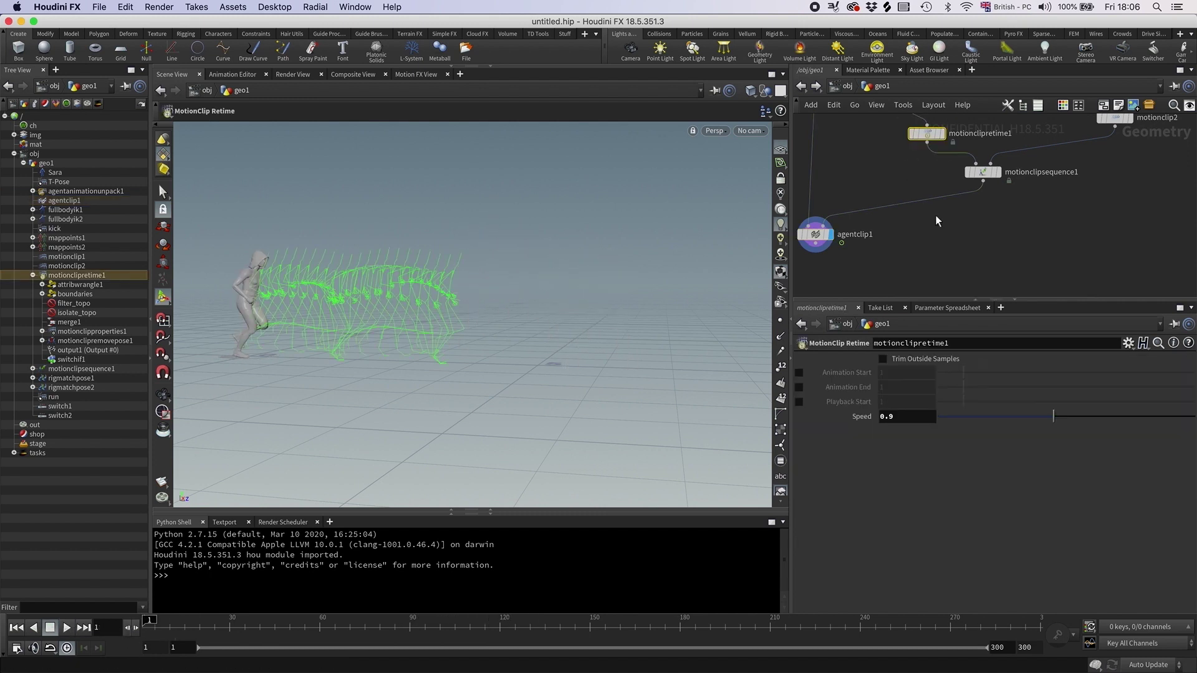
click(62, 628)
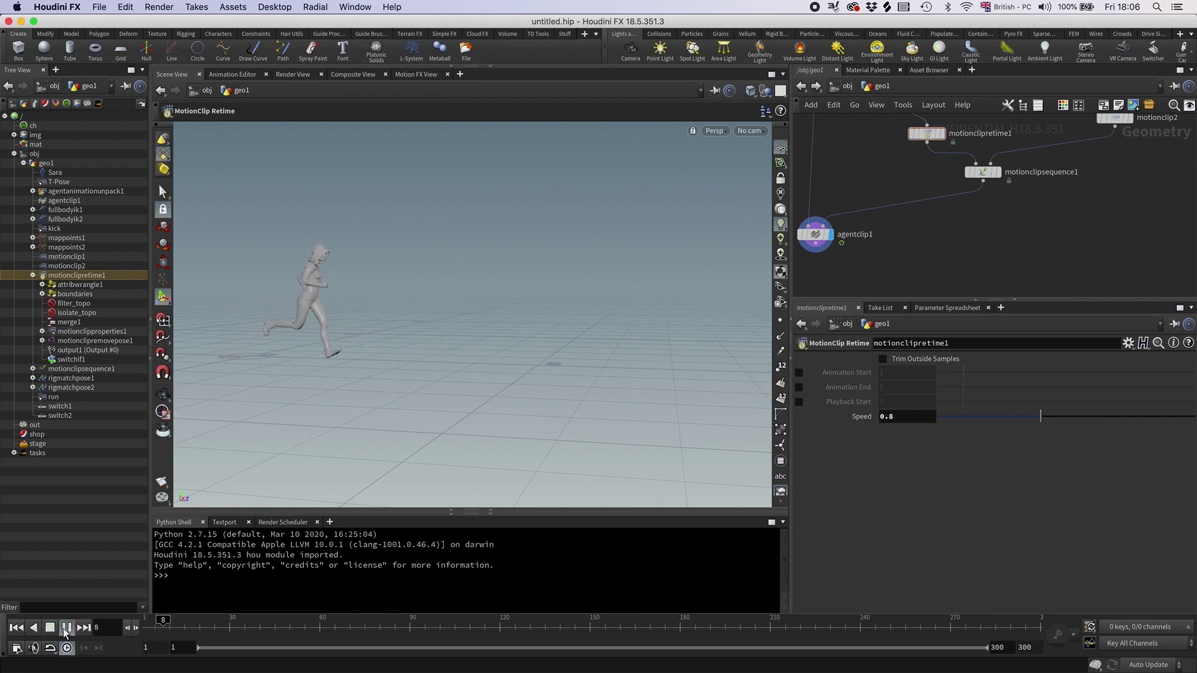
drag(234, 625, 187, 625)
- Set motionclipretime1's Speed to 0.85, play the motion and scrub to frame 29
text(5)
key(Return)
click(68, 629)
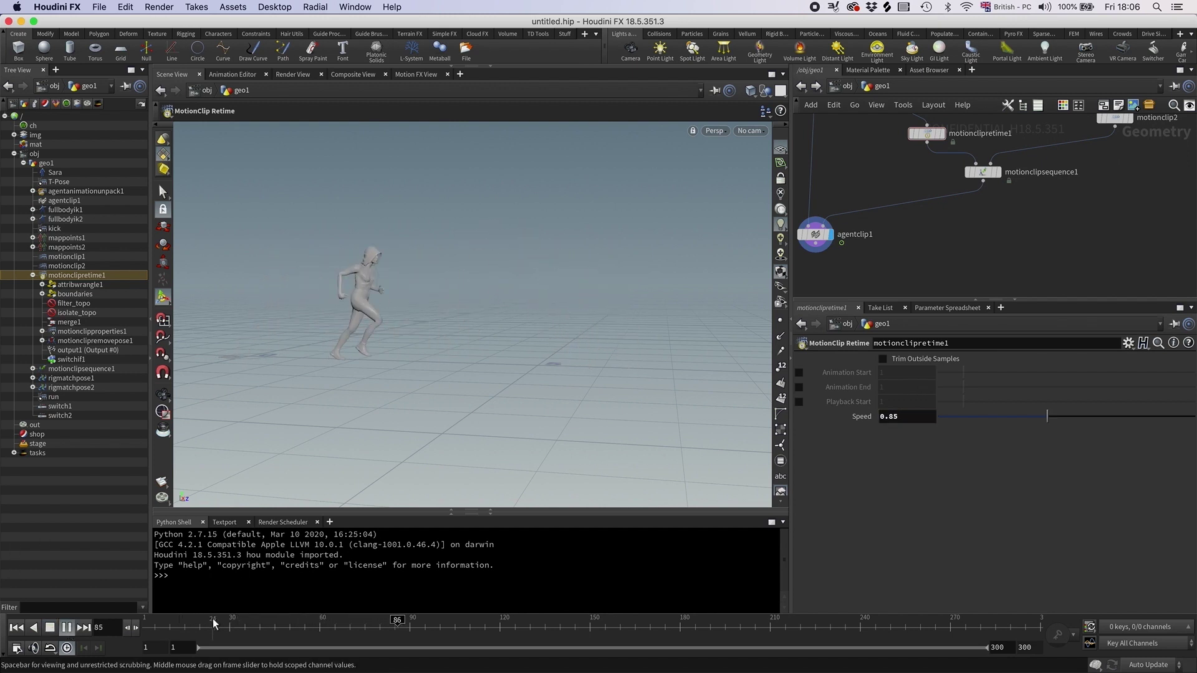
drag(212, 623, 227, 591)
- Inspect the agent's travel from another angle with agentclip1 selected, scrubbing to frame 16
alt+right_drag(535, 305, 503, 331)
alt+drag(503, 332, 518, 339)
middle_drag(1044, 200, 1119, 191)
drag(891, 225, 876, 229)
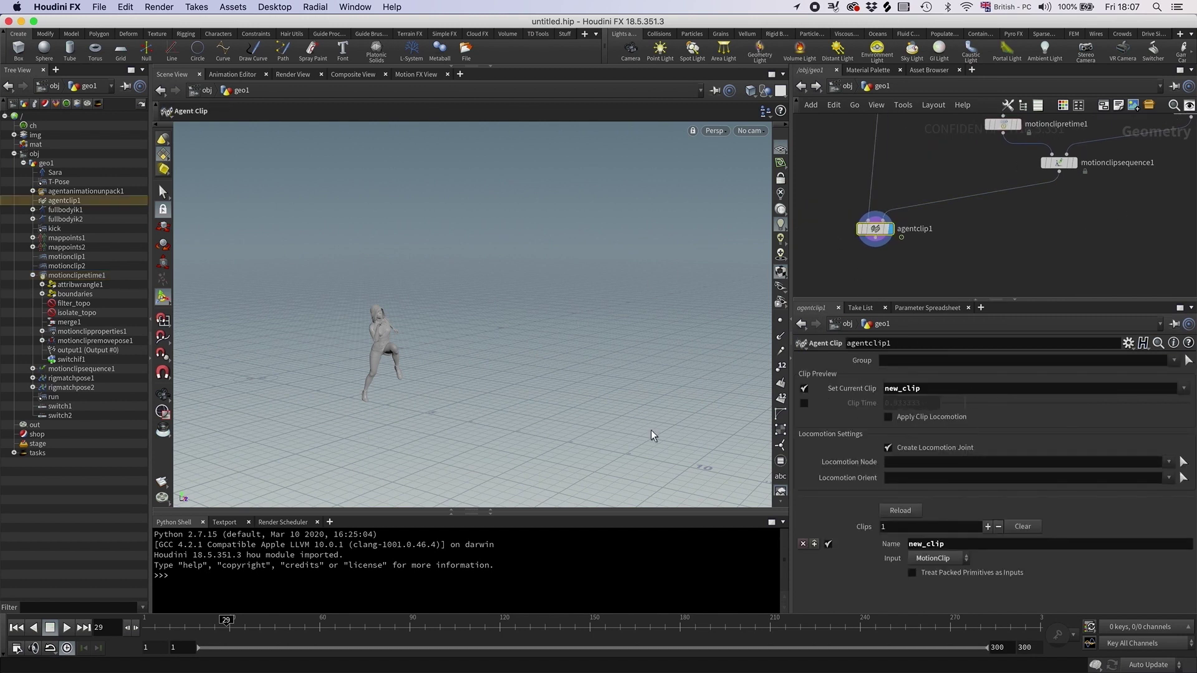
alt+drag(365, 393, 418, 394)
mouse_move(170, 622)
mouse_down()
mouse_move(246, 635)
mouse_move(187, 630)
mouse_up()
- Move agentclip1 lower and add a displayed MotionClip Evaluate node fed by motionclipsequence1, detached from agentclip1
middle_drag(994, 228, 914, 230)
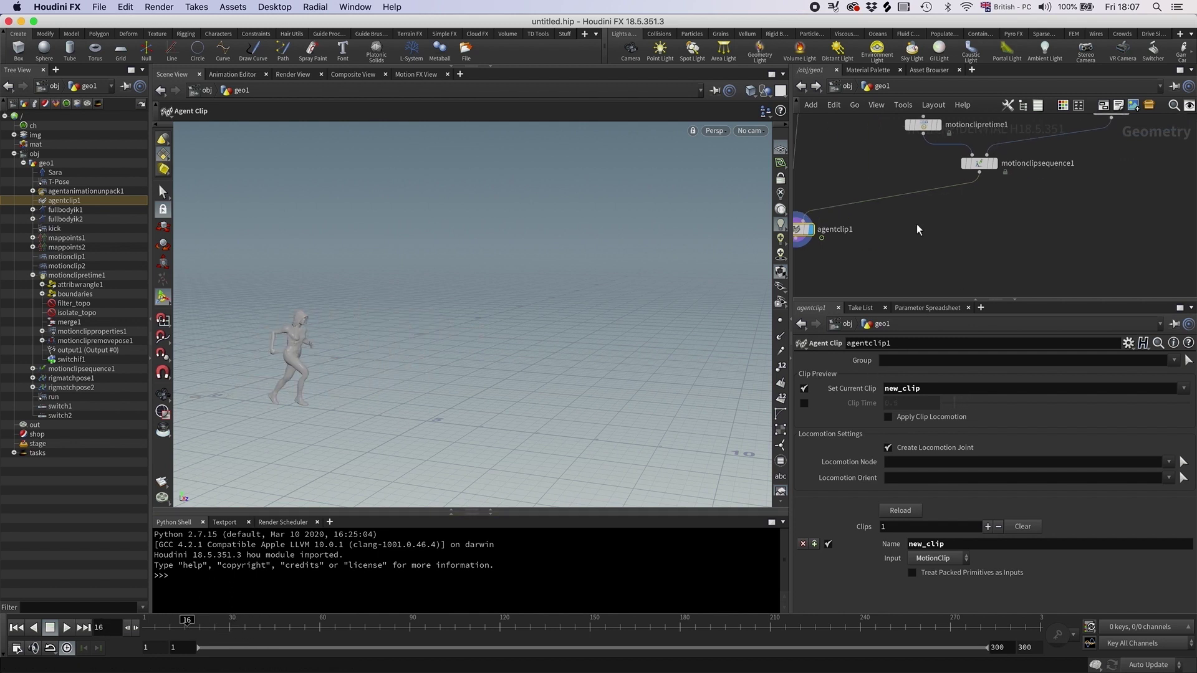
drag(813, 236, 818, 276)
middle_drag(1002, 219, 1000, 245)
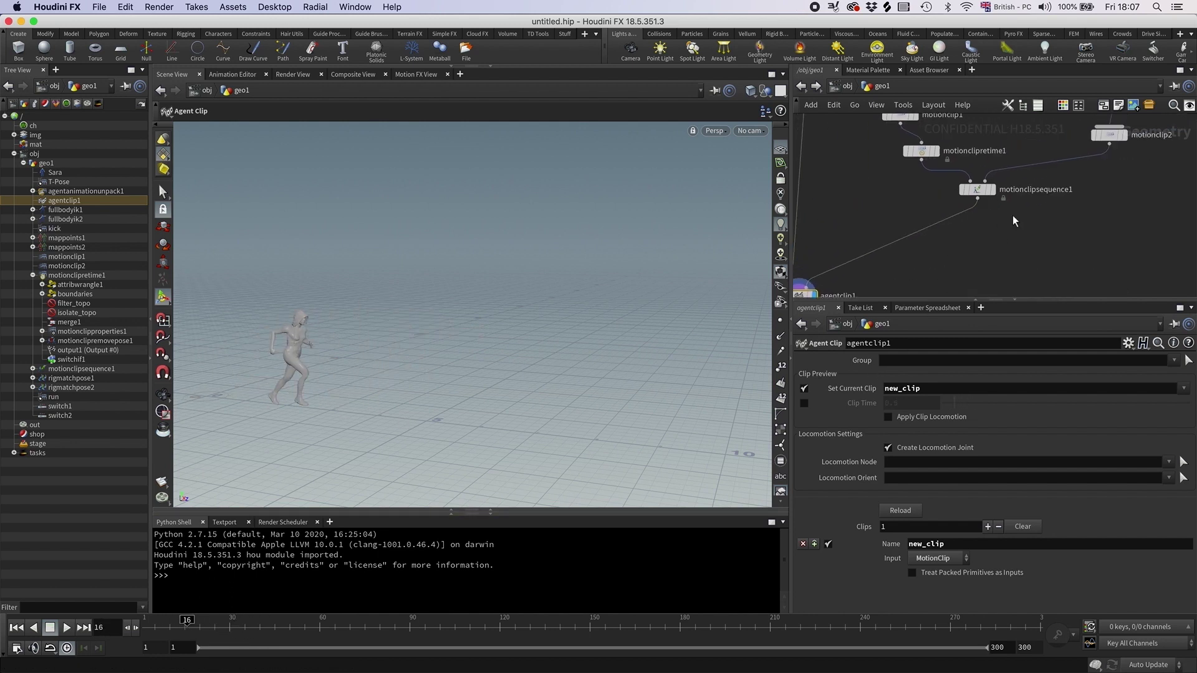
key(Tab)
text(motion)
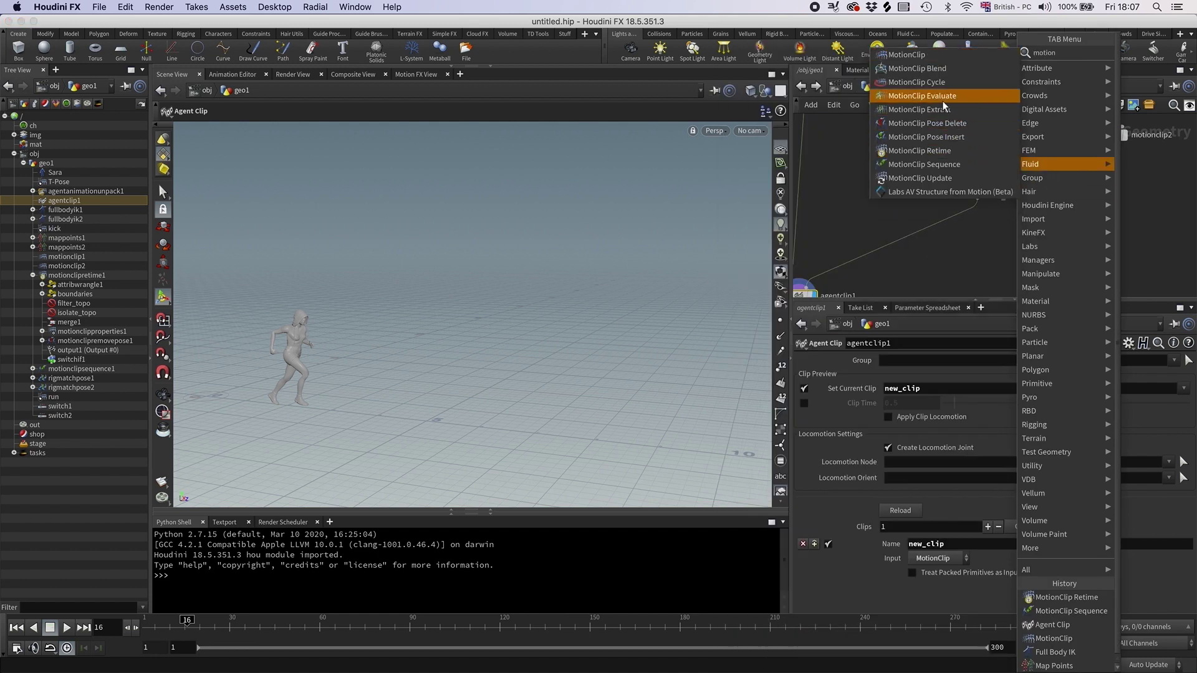
click(920, 96)
click(960, 211)
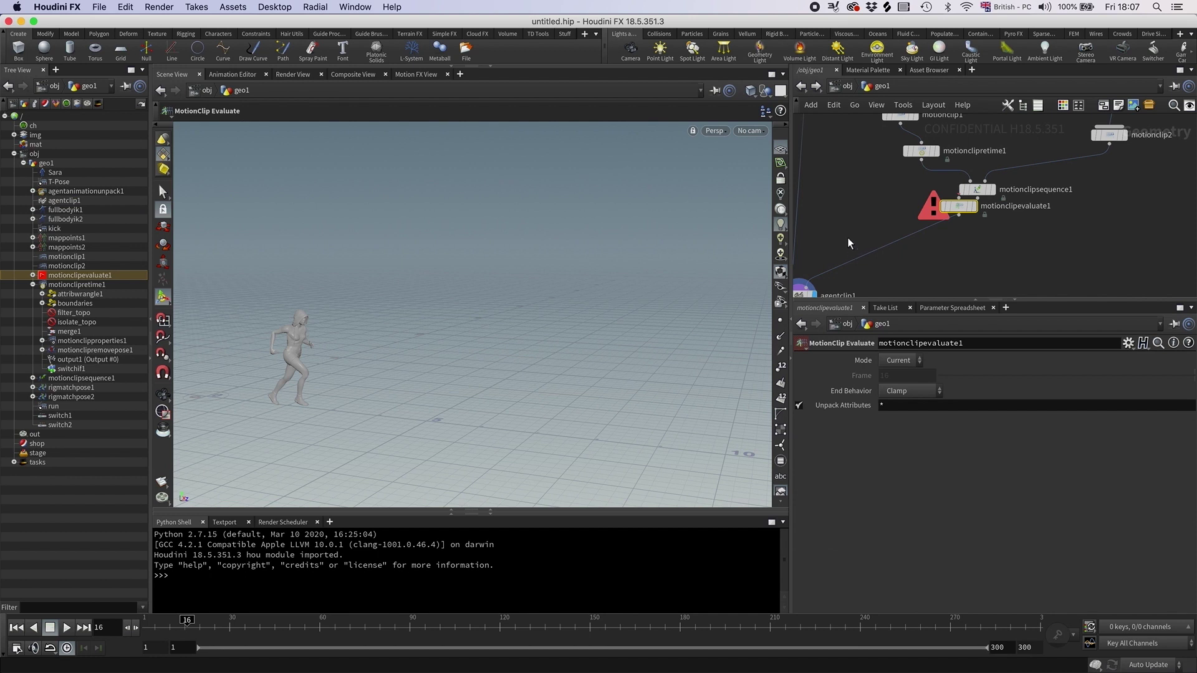
drag(959, 206, 973, 223)
click(988, 224)
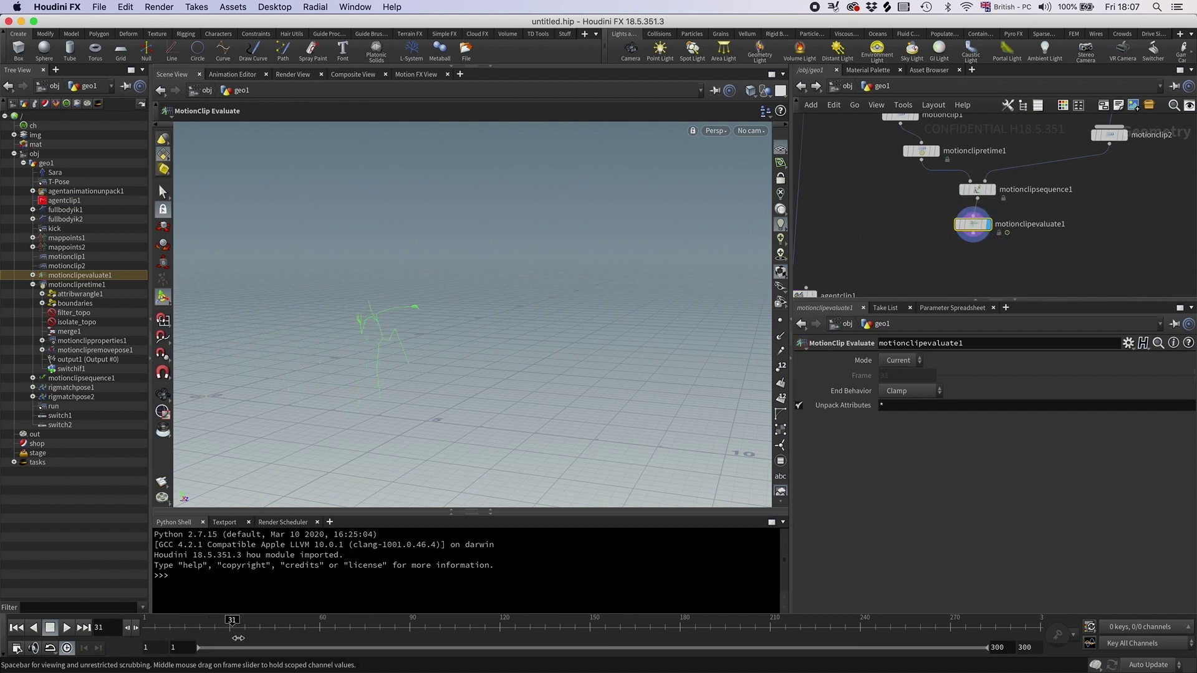
- Add an Extract Locomotion node after motionclipevaluate1, display its result and go to frame 1
key(Tab)
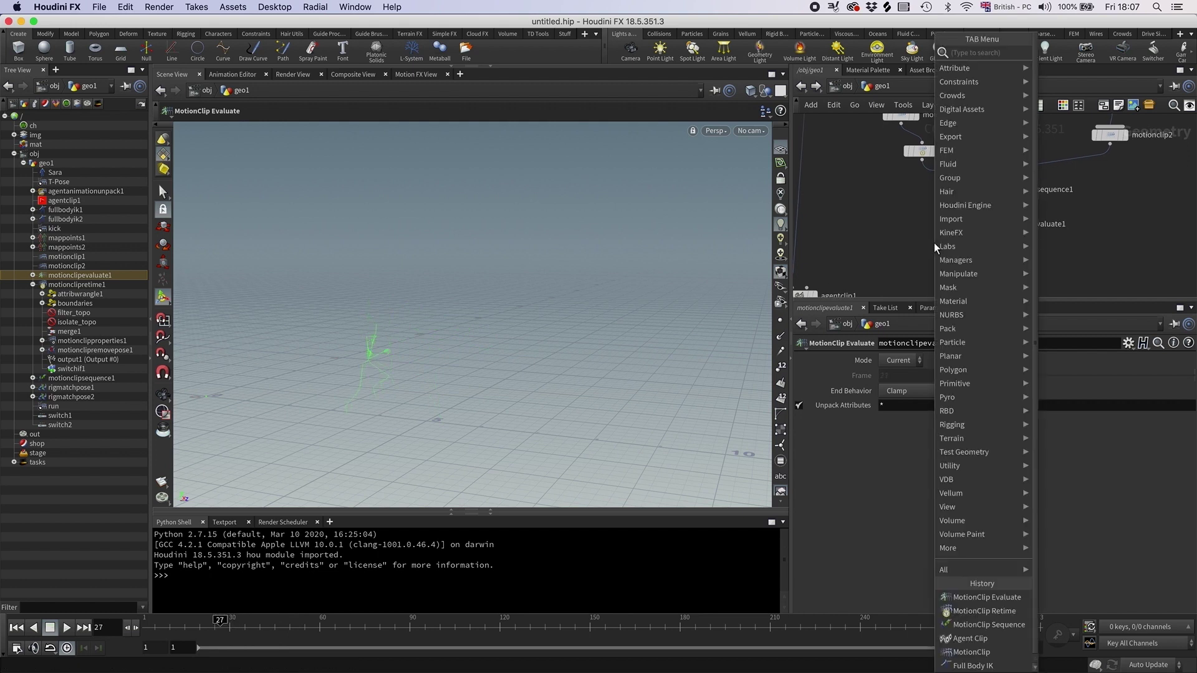
text(extra)
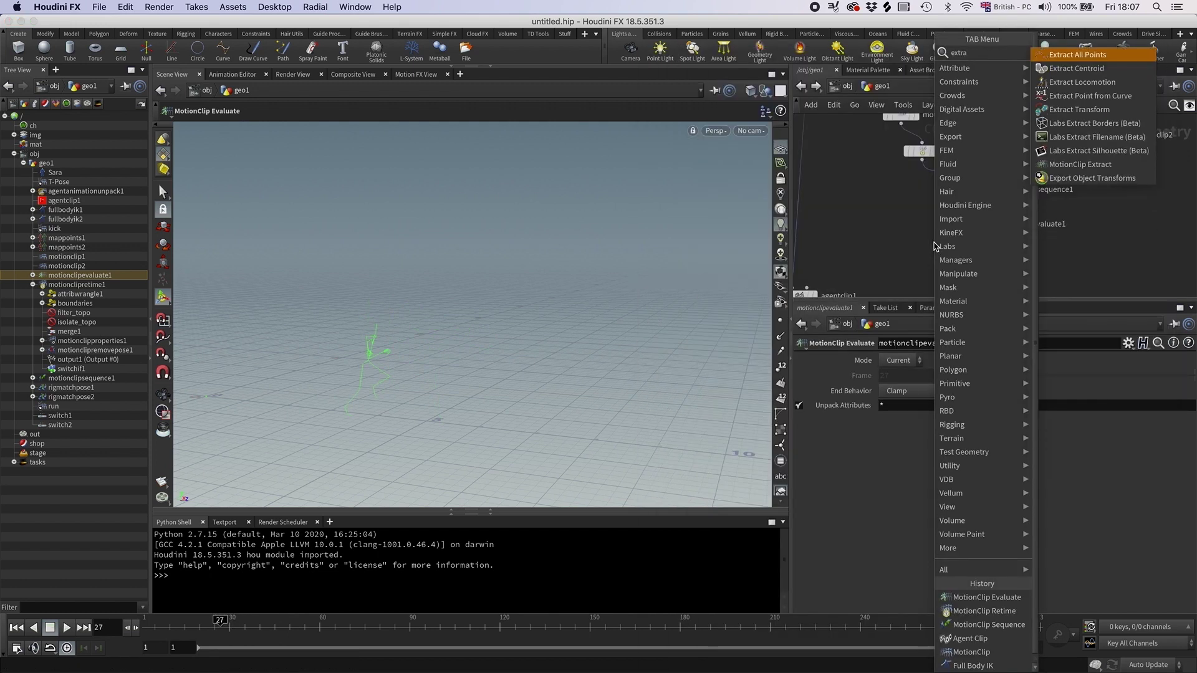
key(Escape)
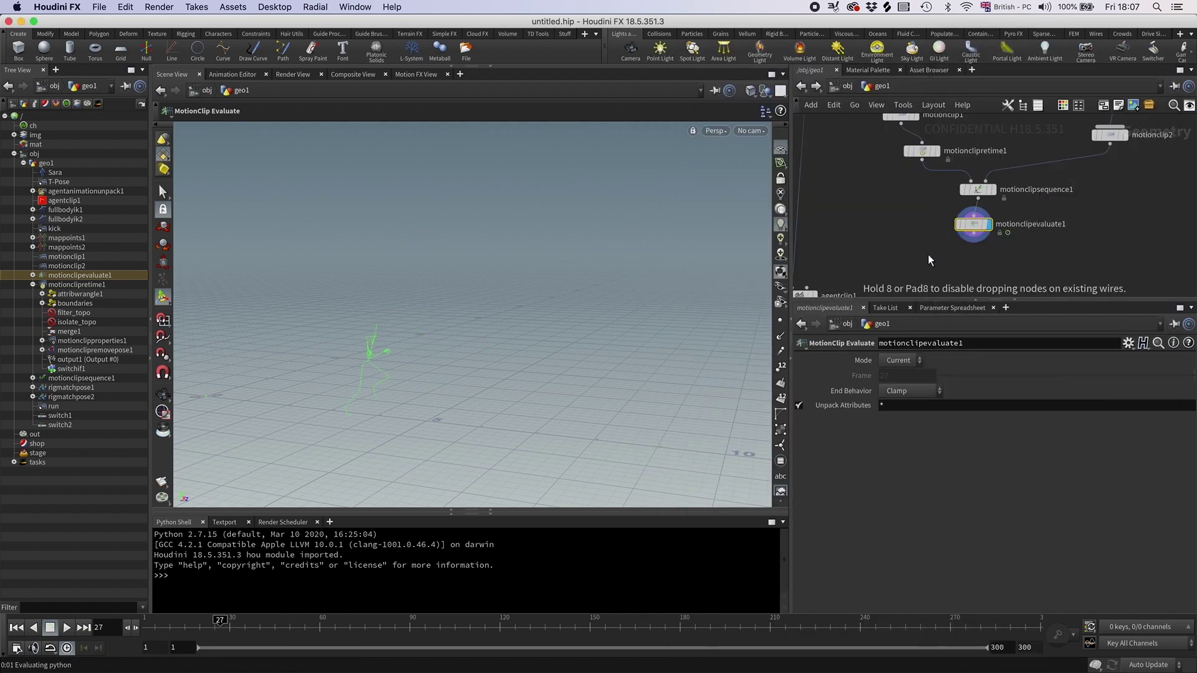
click(929, 254)
click(152, 622)
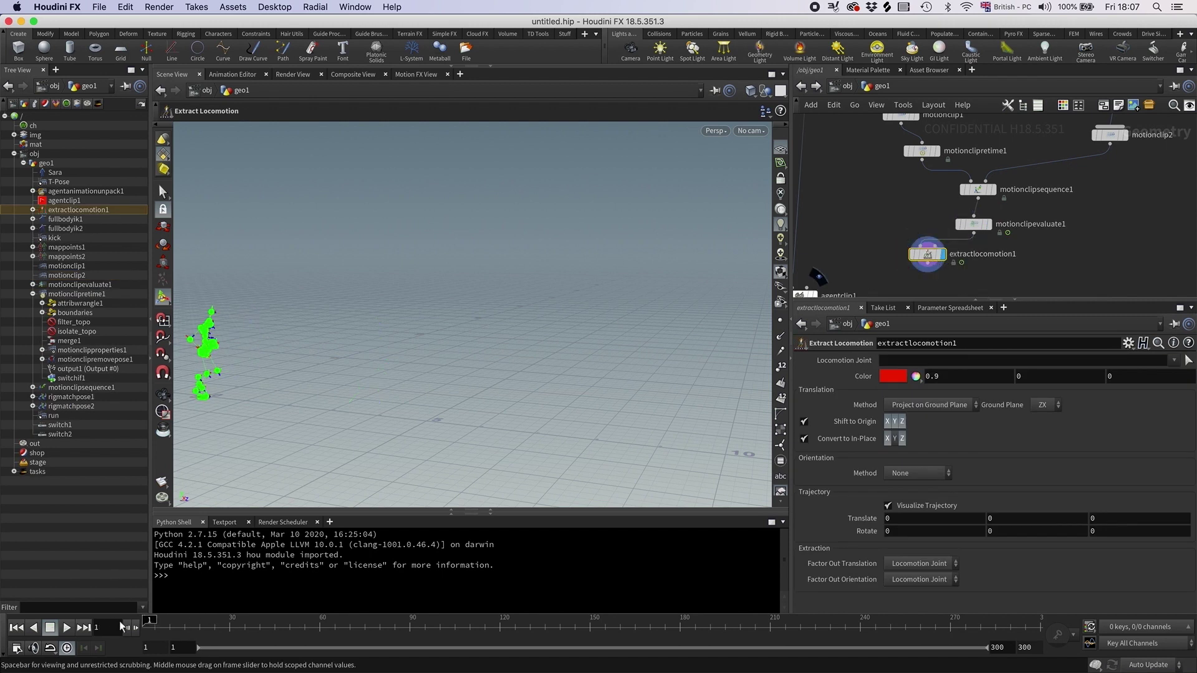
- Set extractlocomotion1's Locomotion Joint to Hips and scrub the timeline to preview the in-place motion and trajectory
click(1176, 361)
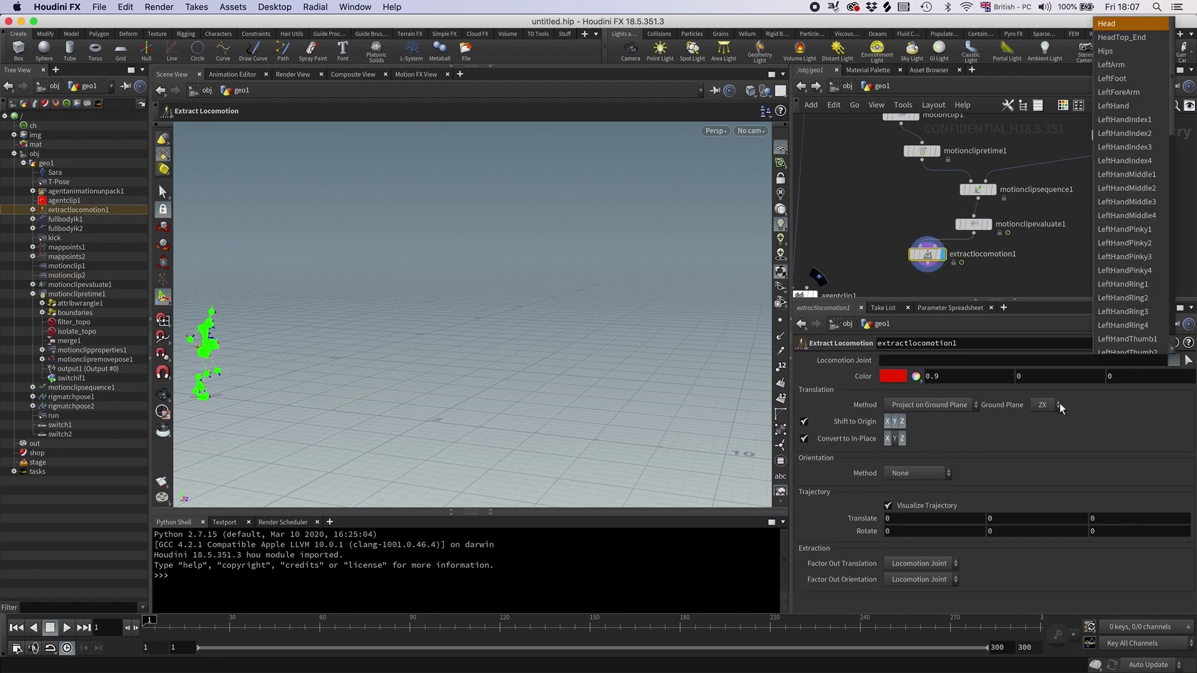
click(1117, 51)
key(Escape)
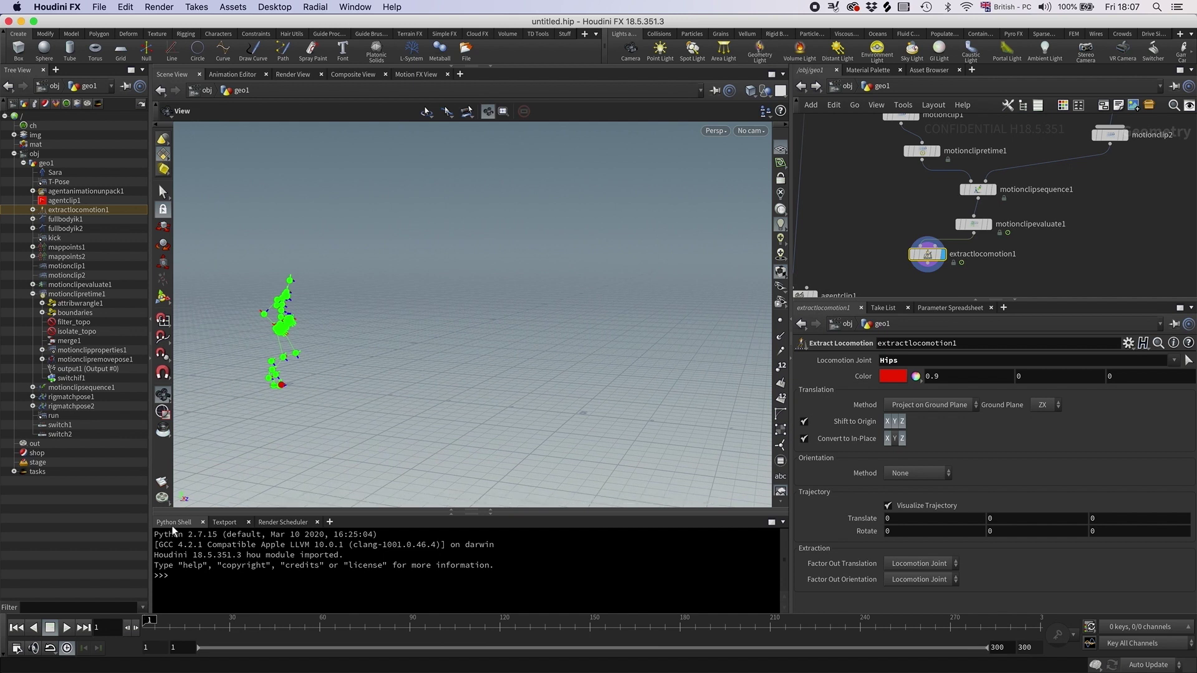
key(Return)
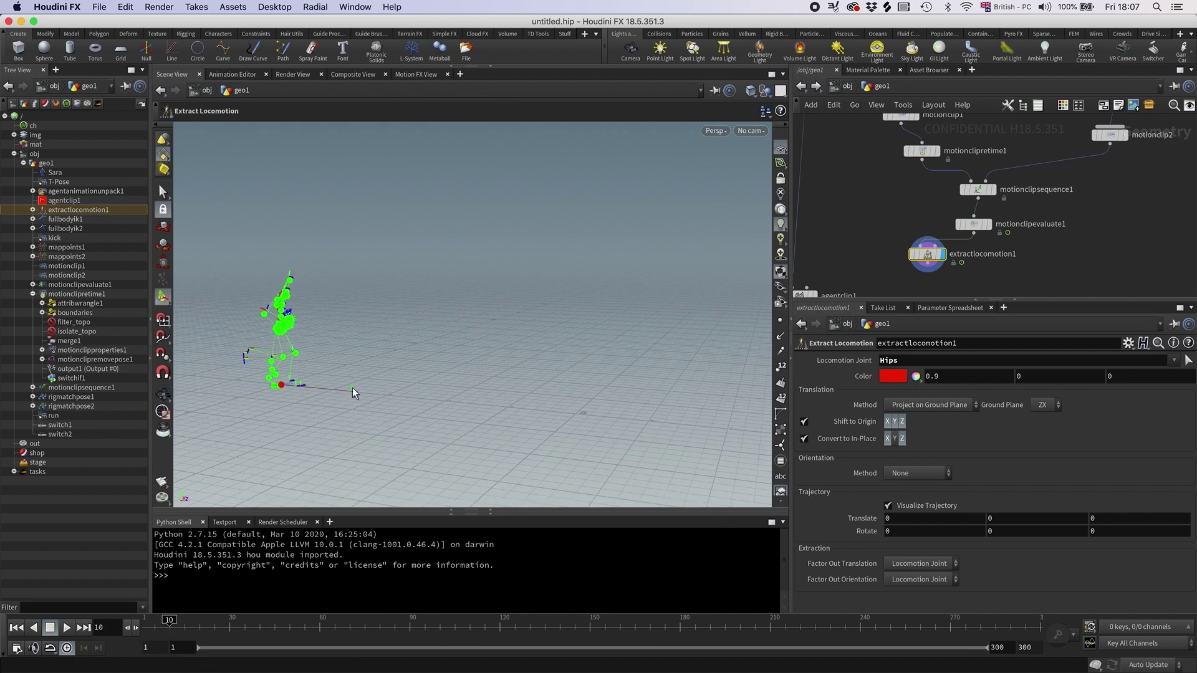
drag(189, 630, 132, 638)
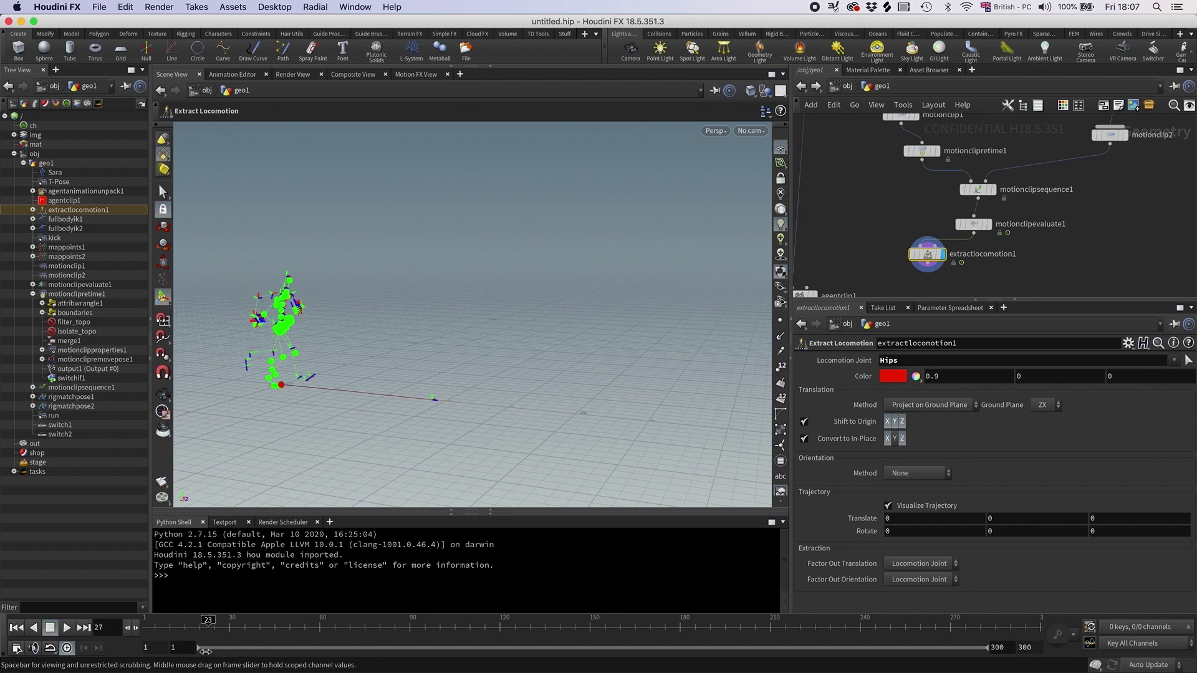
- Add a MotionClip node between extractlocomotion1 and agentclip1, and display agentclip1
key(Tab)
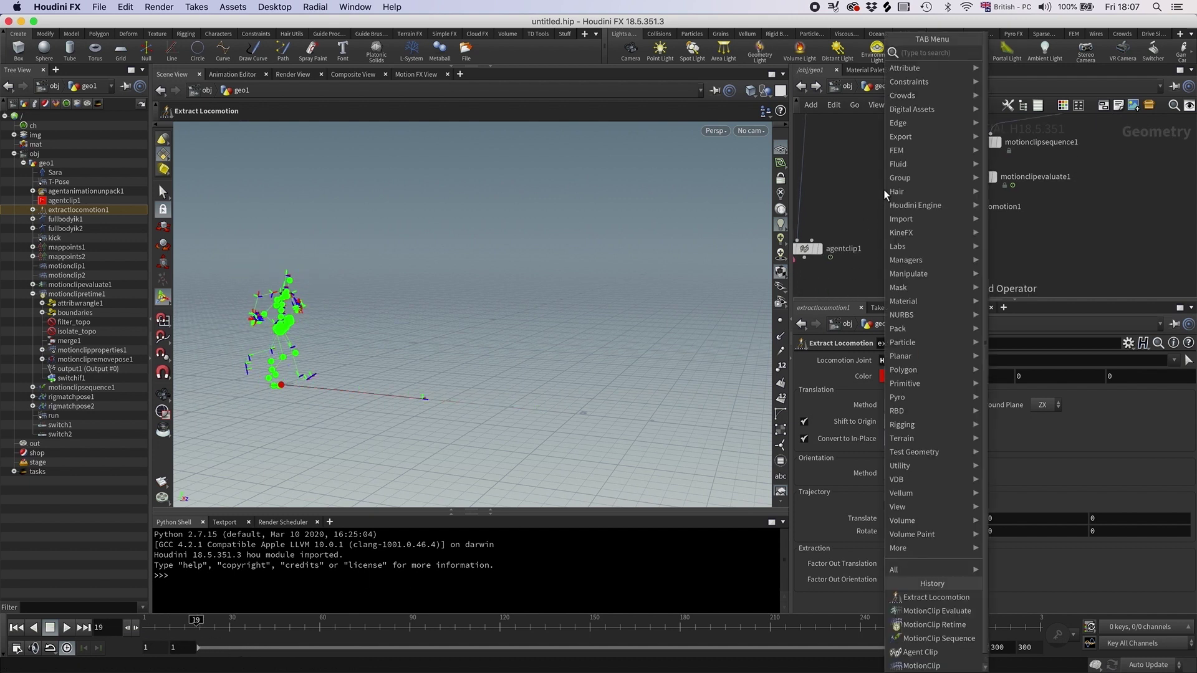
text(motionc)
key(Return)
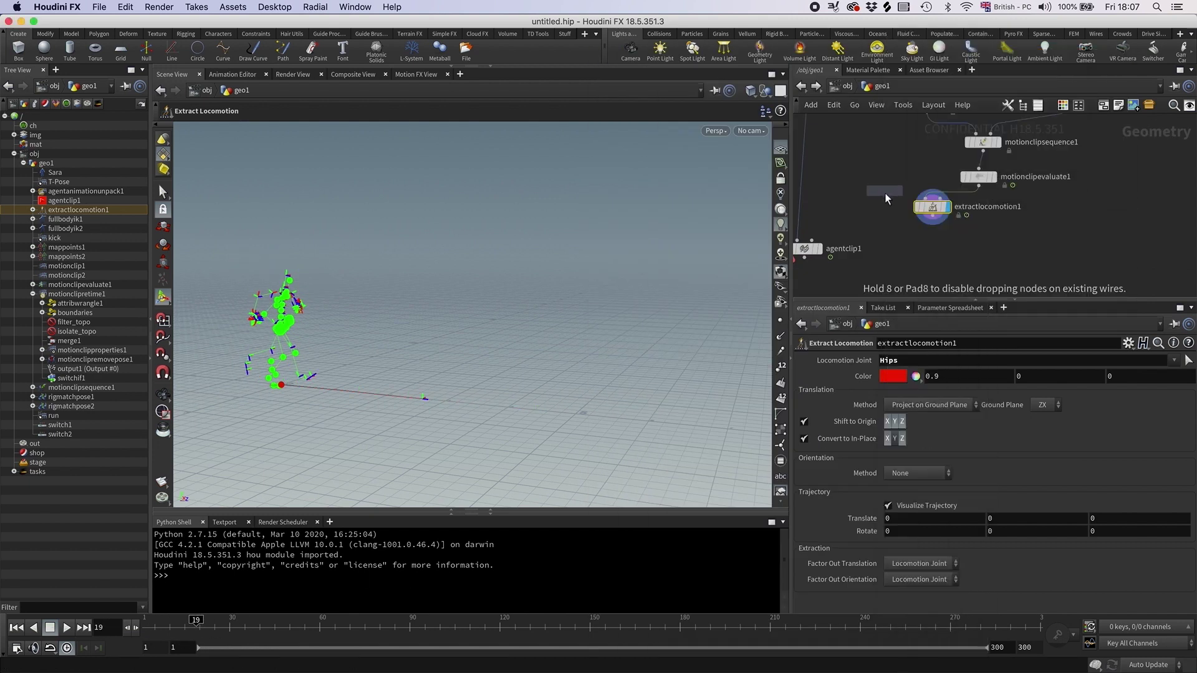
click(863, 224)
click(855, 216)
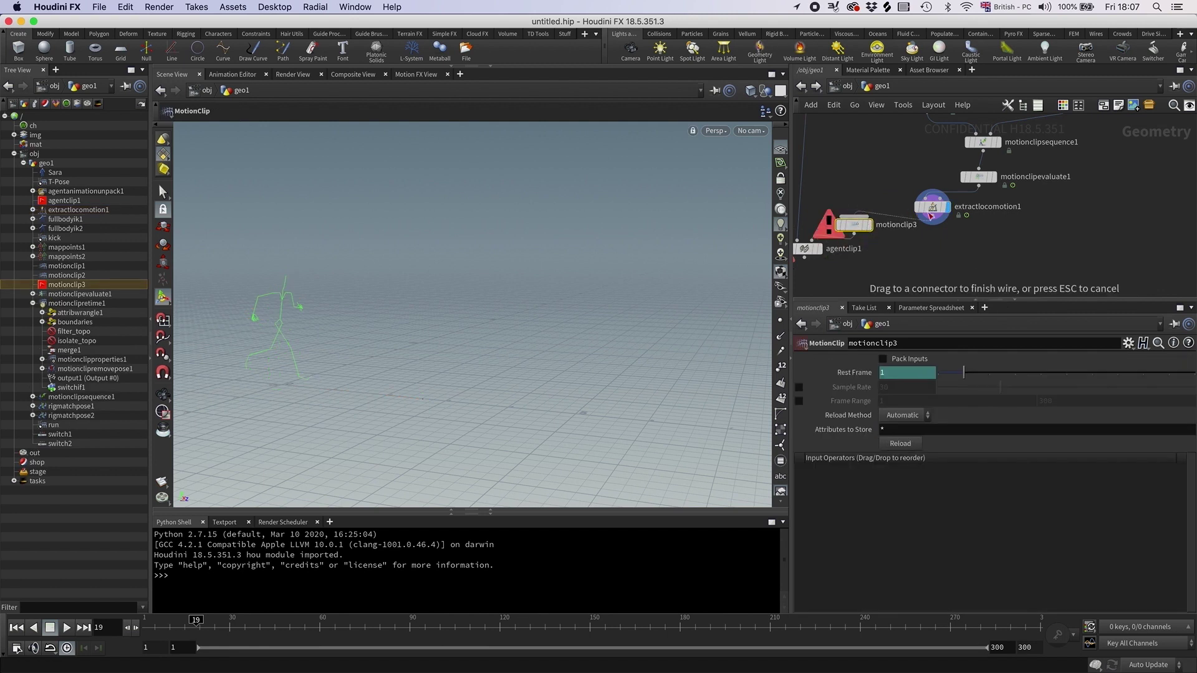
click(928, 215)
middle_drag(834, 272, 937, 263)
click(921, 242)
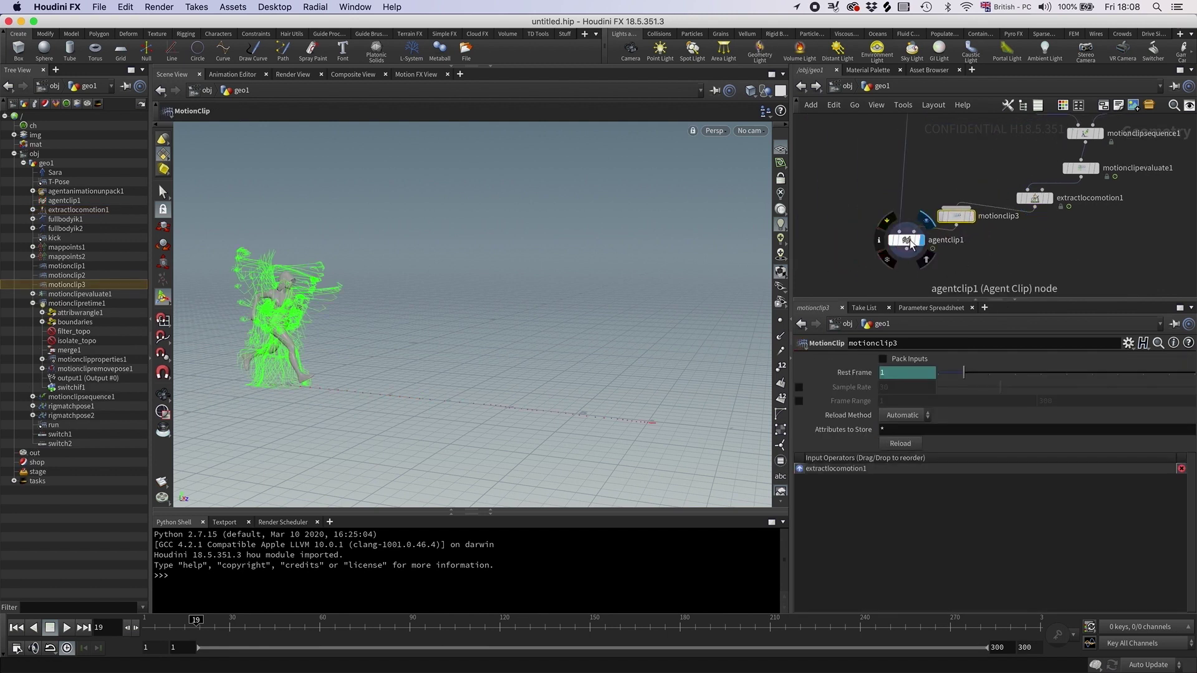
- Play the in-place agent animation, turn on Apply Clip Locomotion for agentclip1 and play it again
click(67, 628)
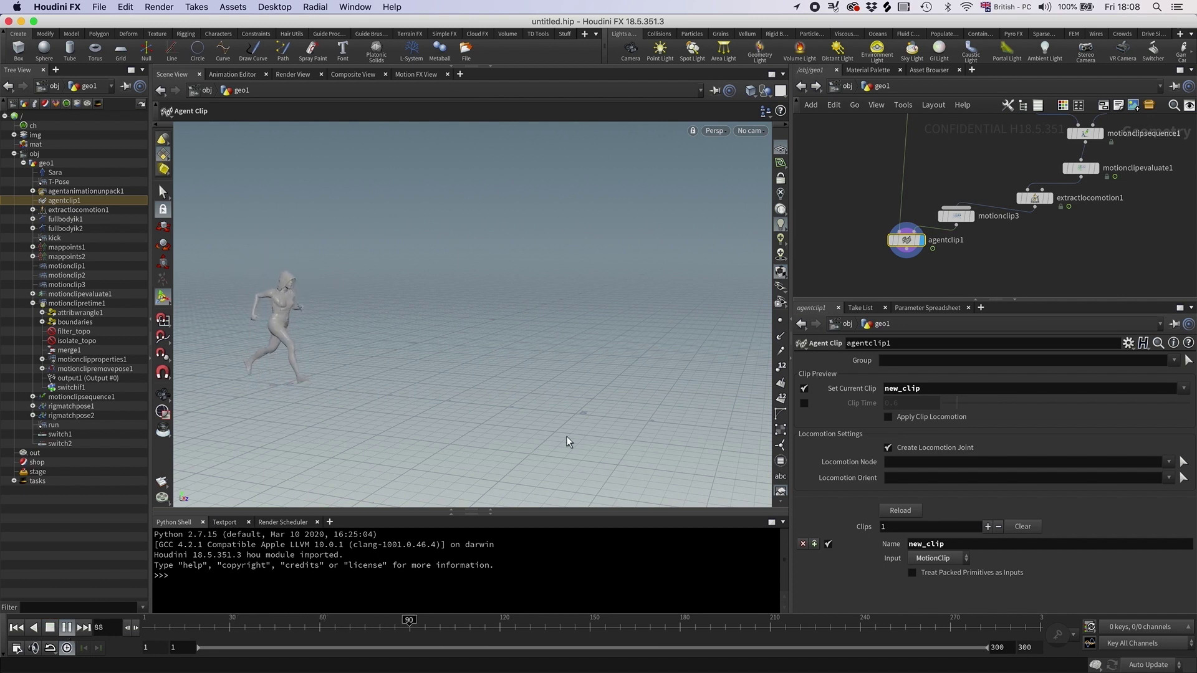
click(889, 417)
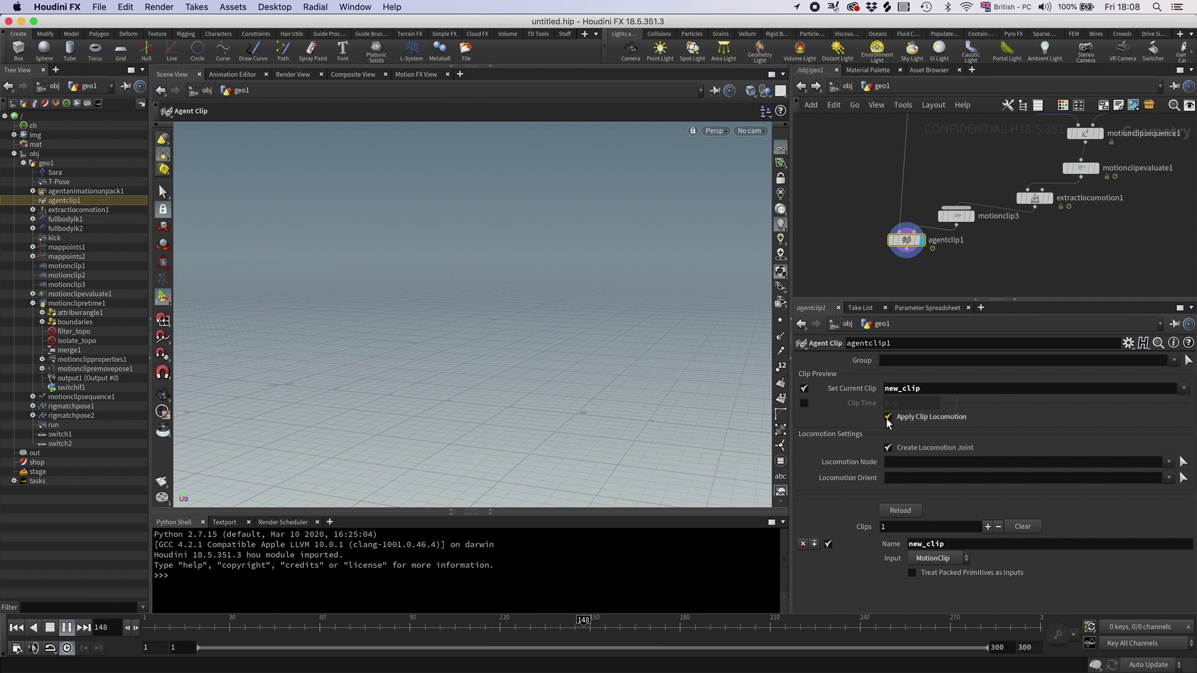
click(68, 629)
click(68, 629)
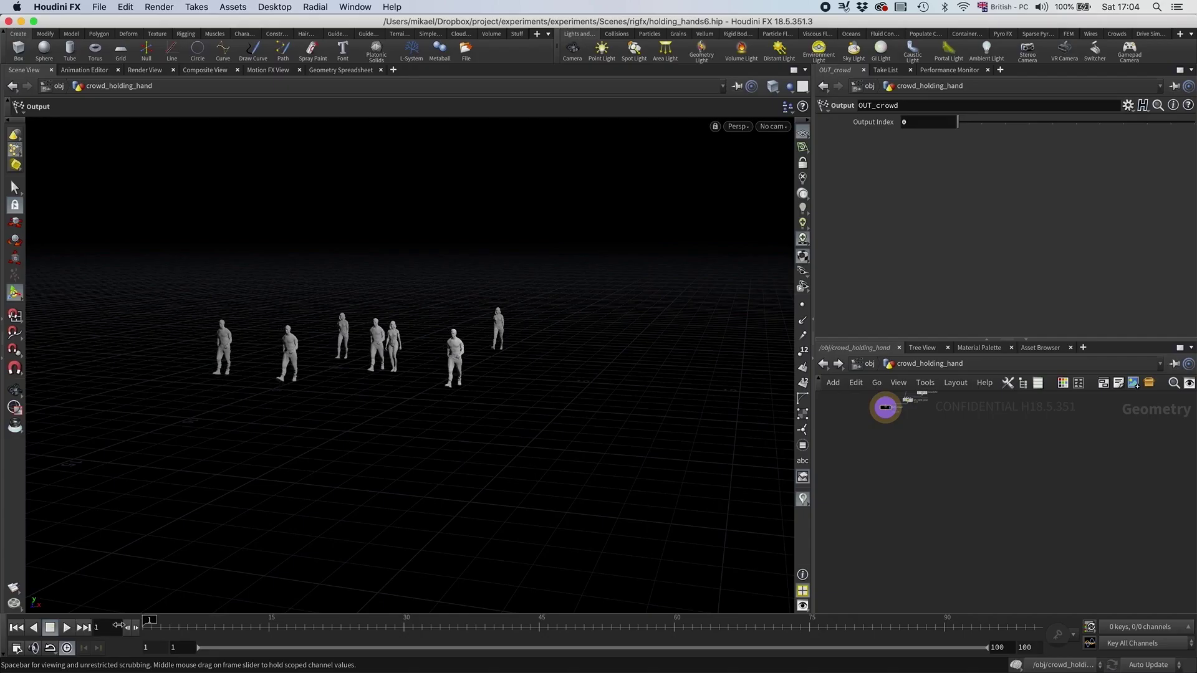
- Examine the walking crowd in the holding_hands6 scene at frame 19, focusing on the middle couple from several angles
drag(164, 630, 261, 627)
alt+middle_drag(249, 433, 325, 469)
alt+right_drag(324, 469, 520, 459)
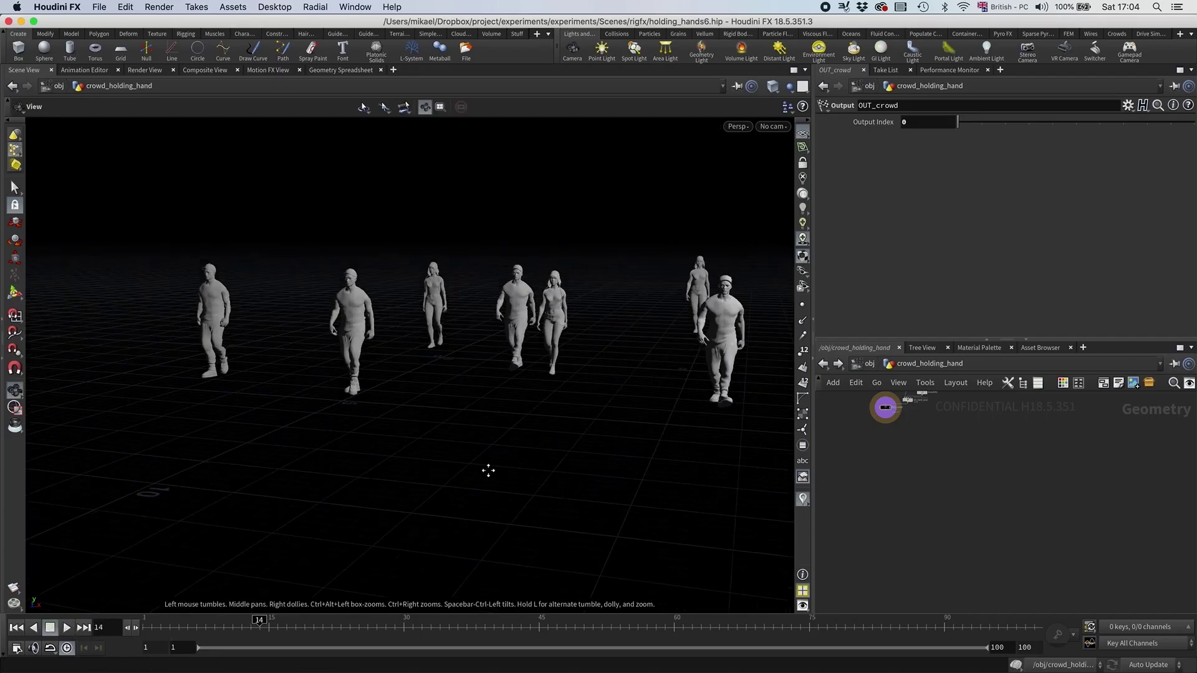
alt+middle_drag(519, 460, 426, 488)
mouse_move(302, 626)
mouse_down()
mouse_move(171, 628)
mouse_move(308, 617)
mouse_up()
click(308, 621)
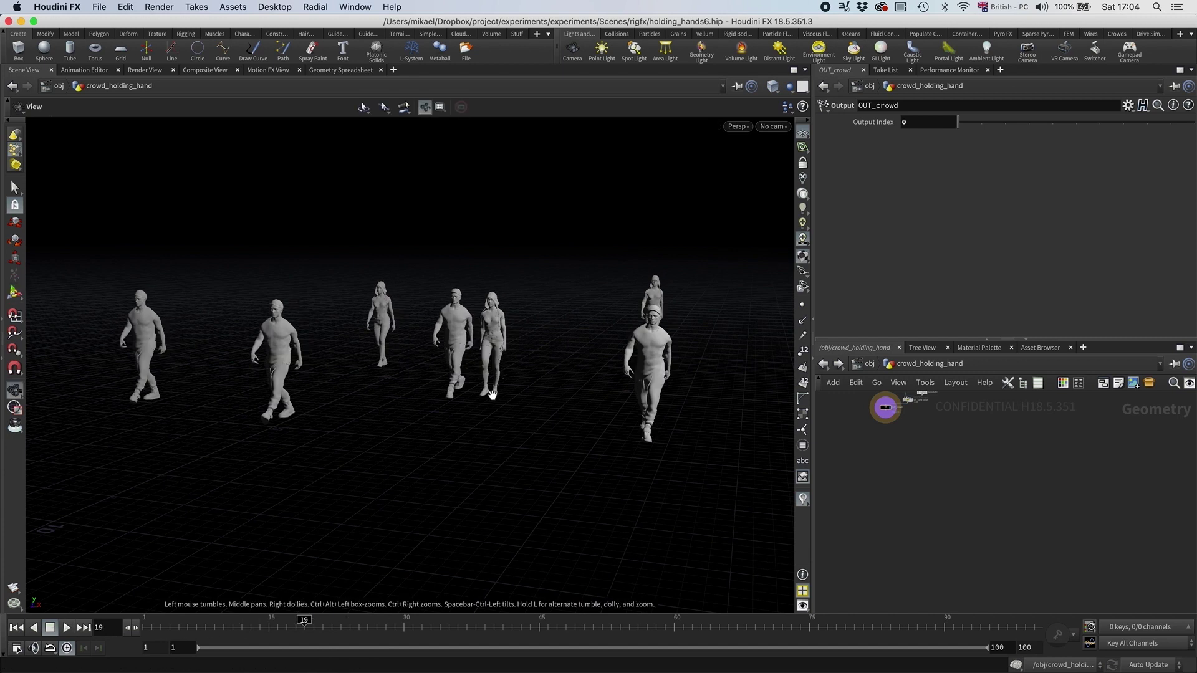
alt+middle_drag(501, 384, 447, 411)
alt+right_drag(448, 411, 438, 368)
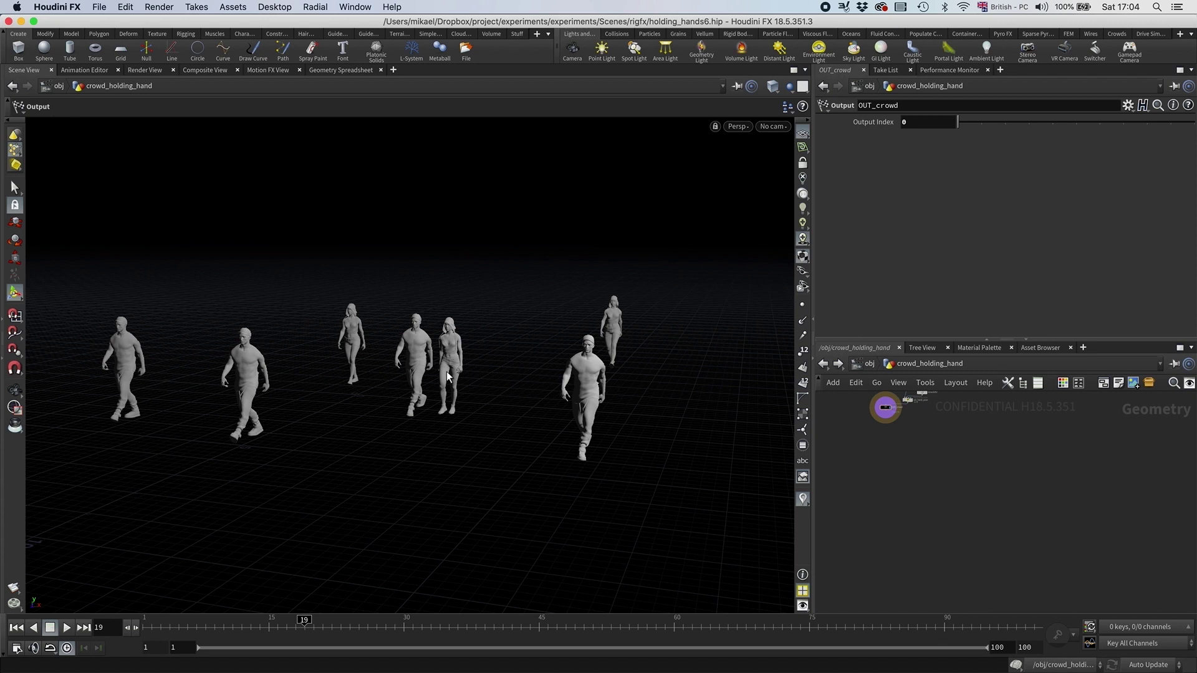
alt+drag(447, 373, 406, 402)
alt+right_drag(406, 401, 409, 404)
mouse_move(409, 404)
alt+mouse_down()
mouse_move(506, 410)
mouse_move(420, 422)
alt+mouse_up()
alt+right_drag(419, 422, 497, 395)
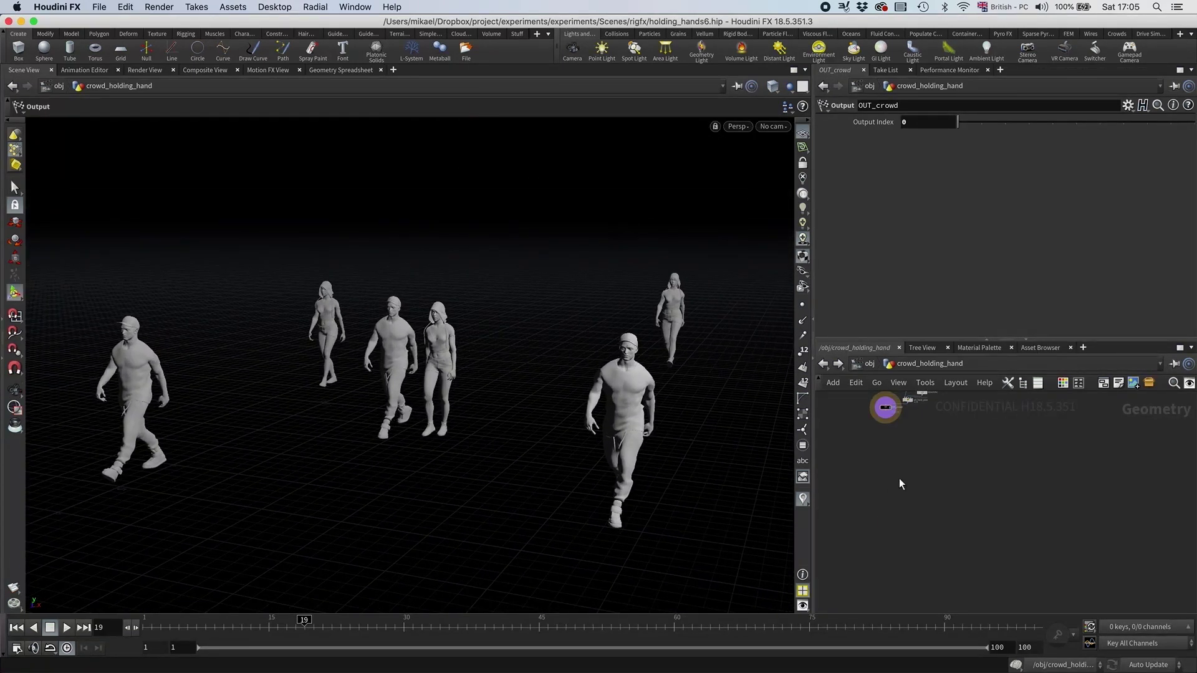
- Add an Agent Character Unpack node fed by OUT_crowd
key(Tab)
text(agent charact)
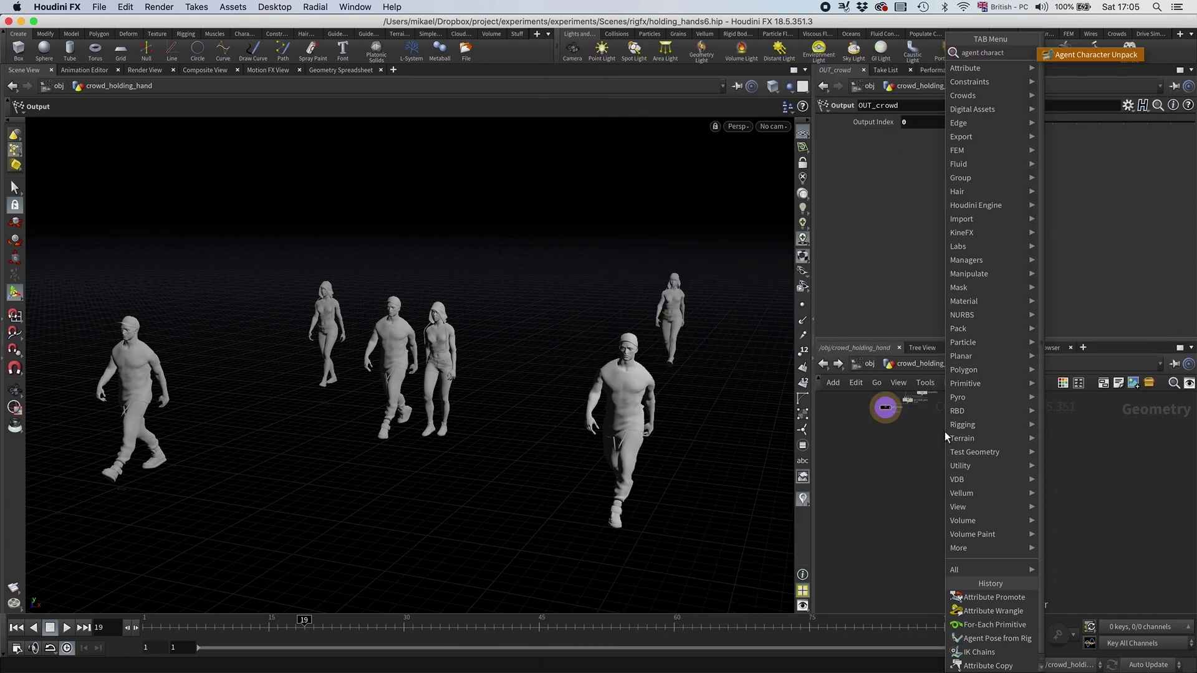
key(Return)
click(945, 433)
scroll(943, 432, up, 2)
middle_drag(840, 406, 862, 455)
scroll(862, 456, up, 2)
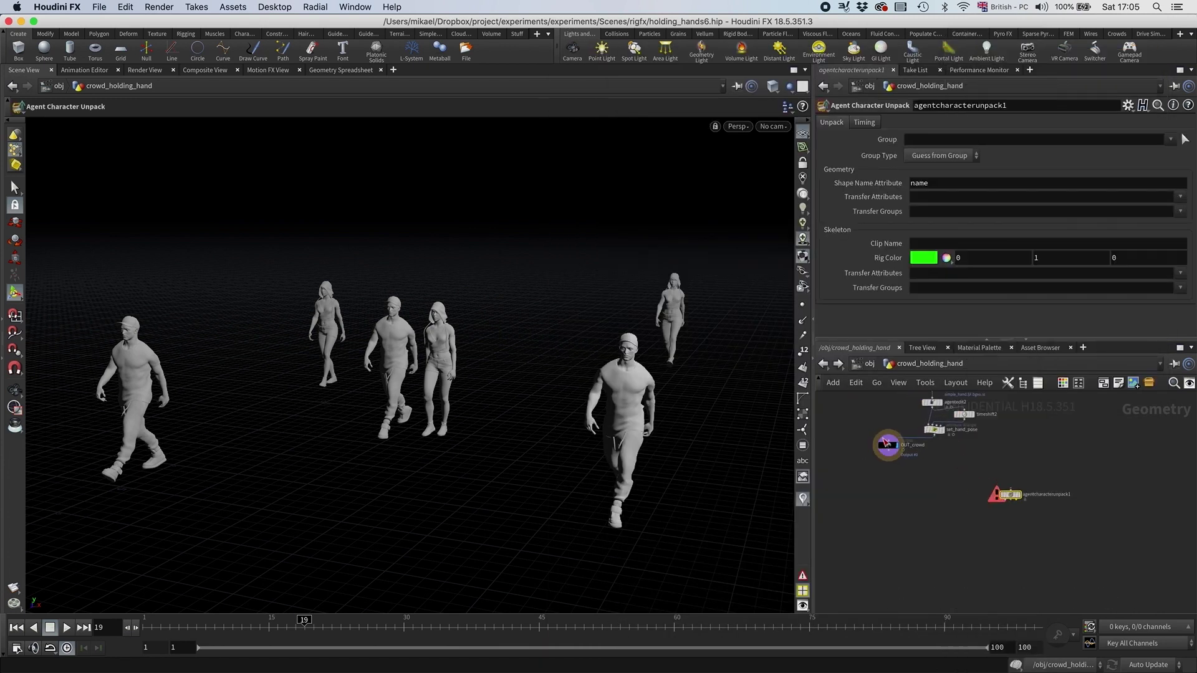
drag(888, 458, 965, 480)
- Add a Null on agentcharacterunpack1's animated skeleton output, display it and scrub the timeline to frame 27
key(Tab)
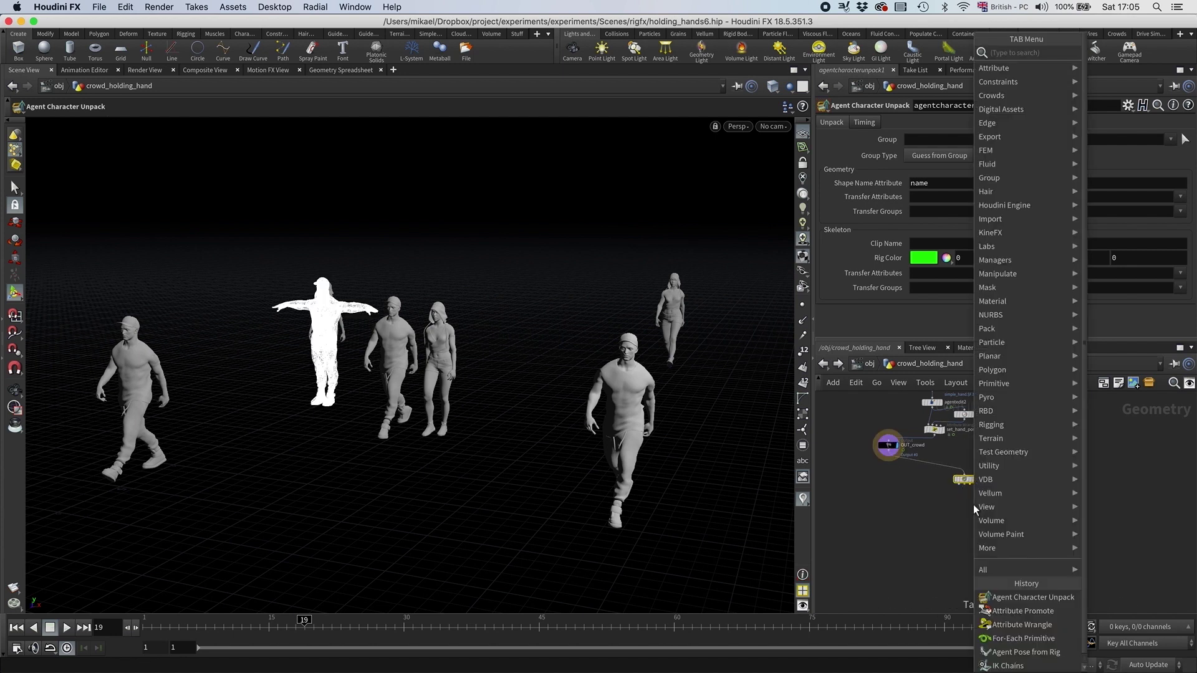
text(null)
key(Return)
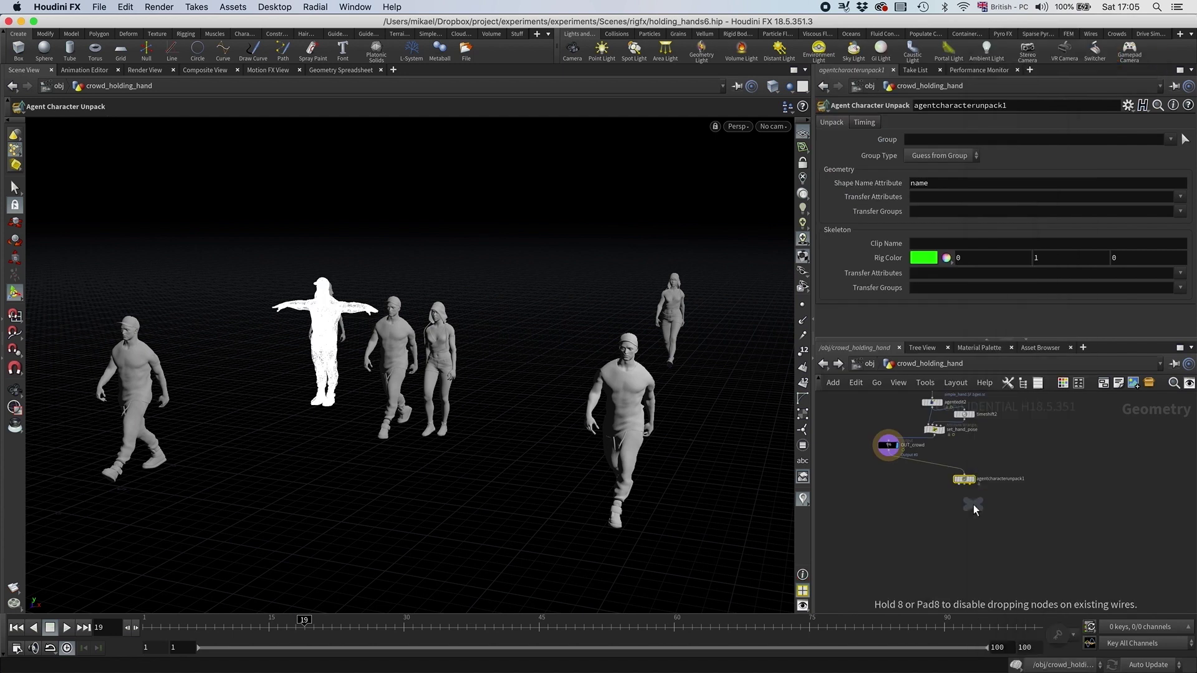
click(991, 502)
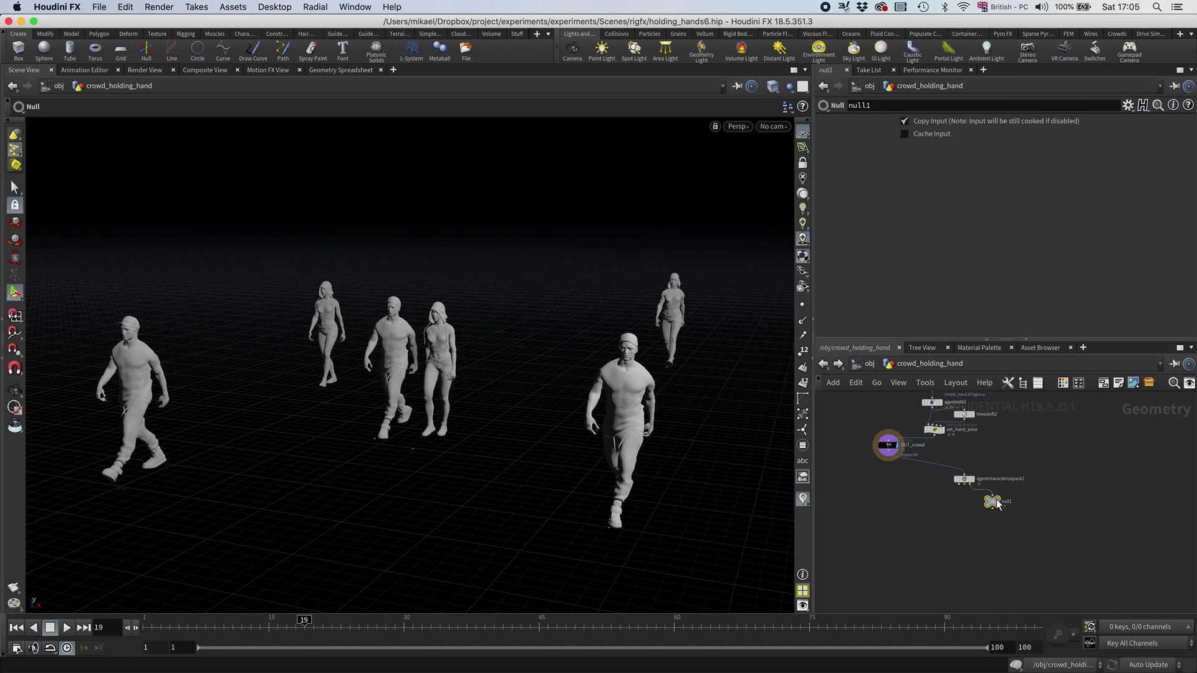
click(1002, 501)
click(151, 625)
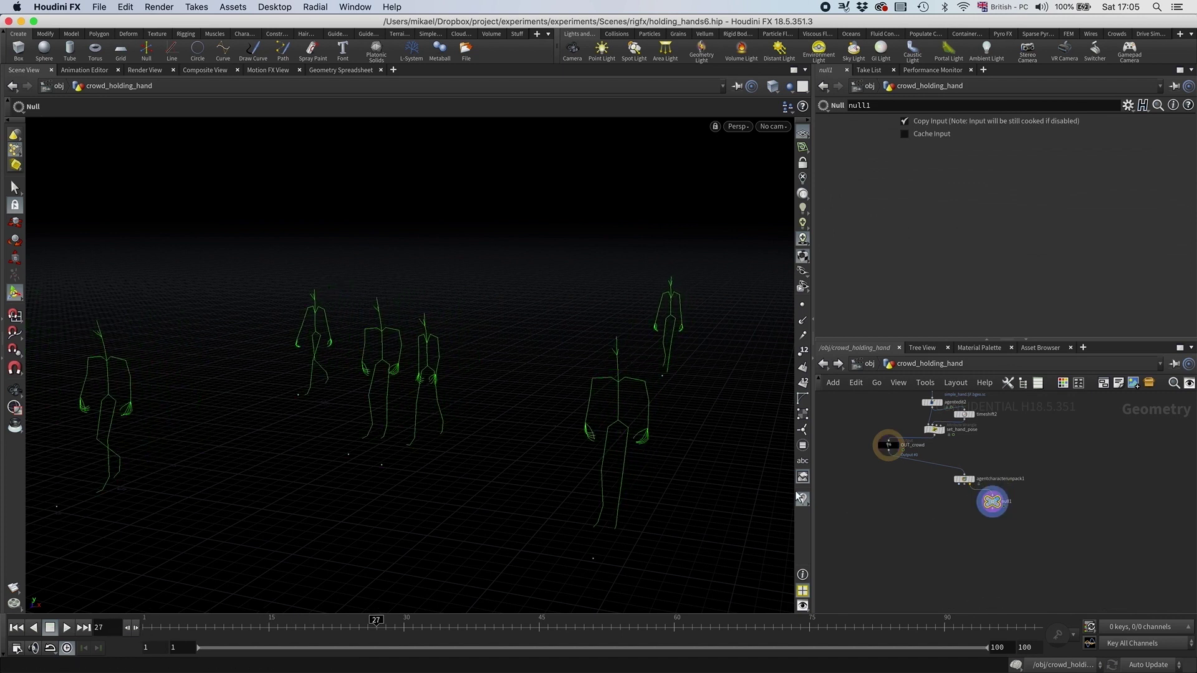
- Limit agentcharacterunpack1 to the middle couple, point group 3-4, and preview their skeleton motion
click(964, 480)
key(Return)
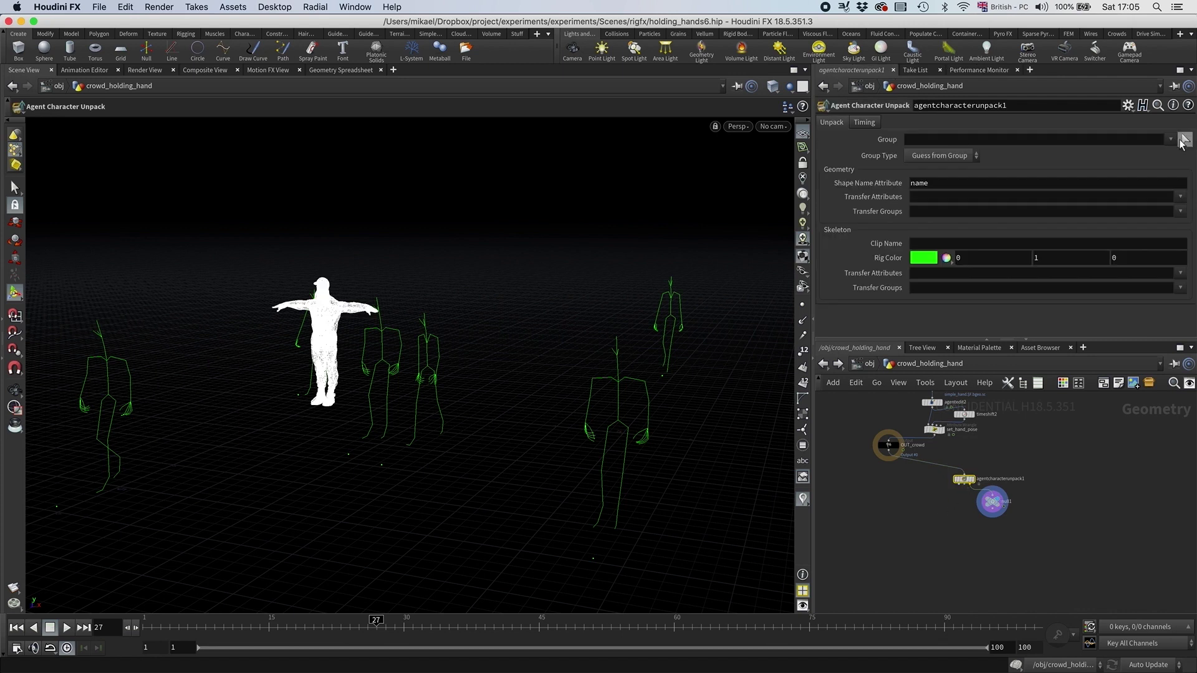
drag(464, 467, 365, 301)
key(Return)
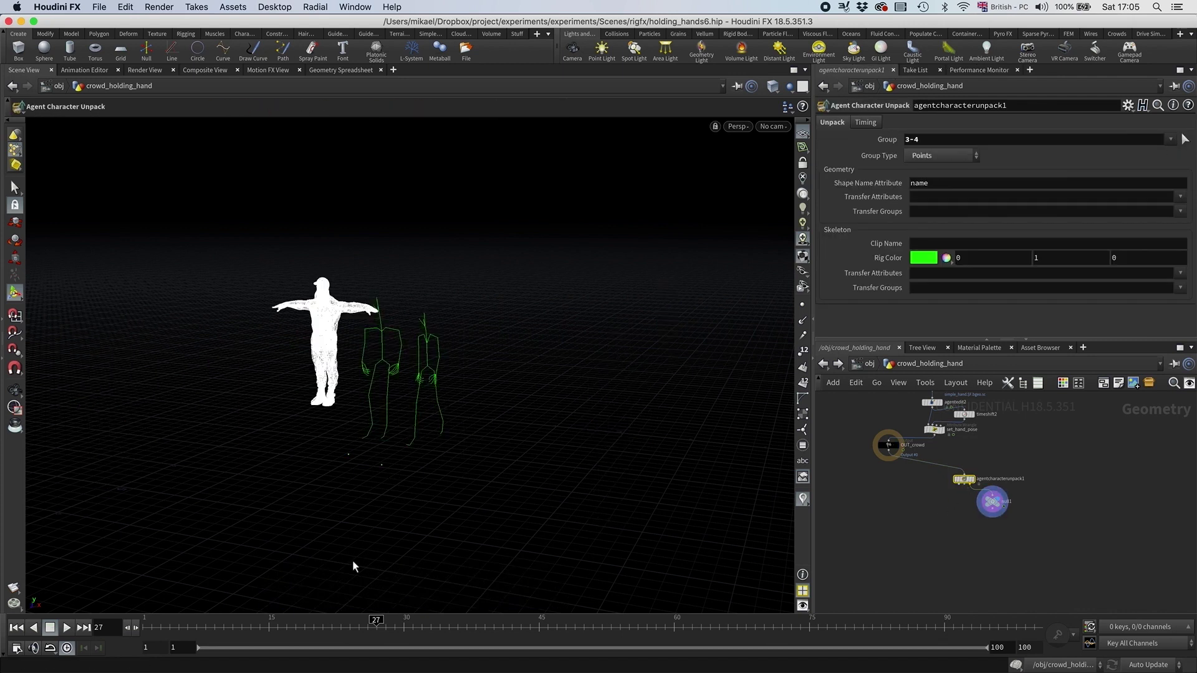
click(66, 628)
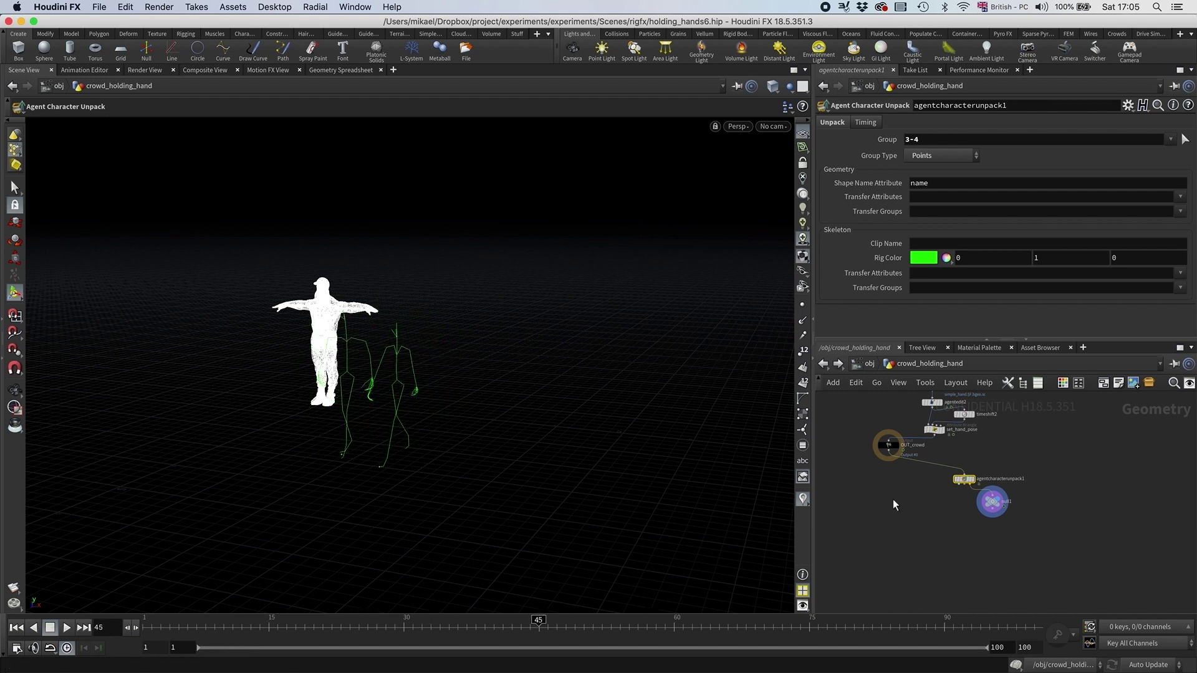
- Select null1, return to frame 1 and turn on point display for the couple's skeletons
click(992, 501)
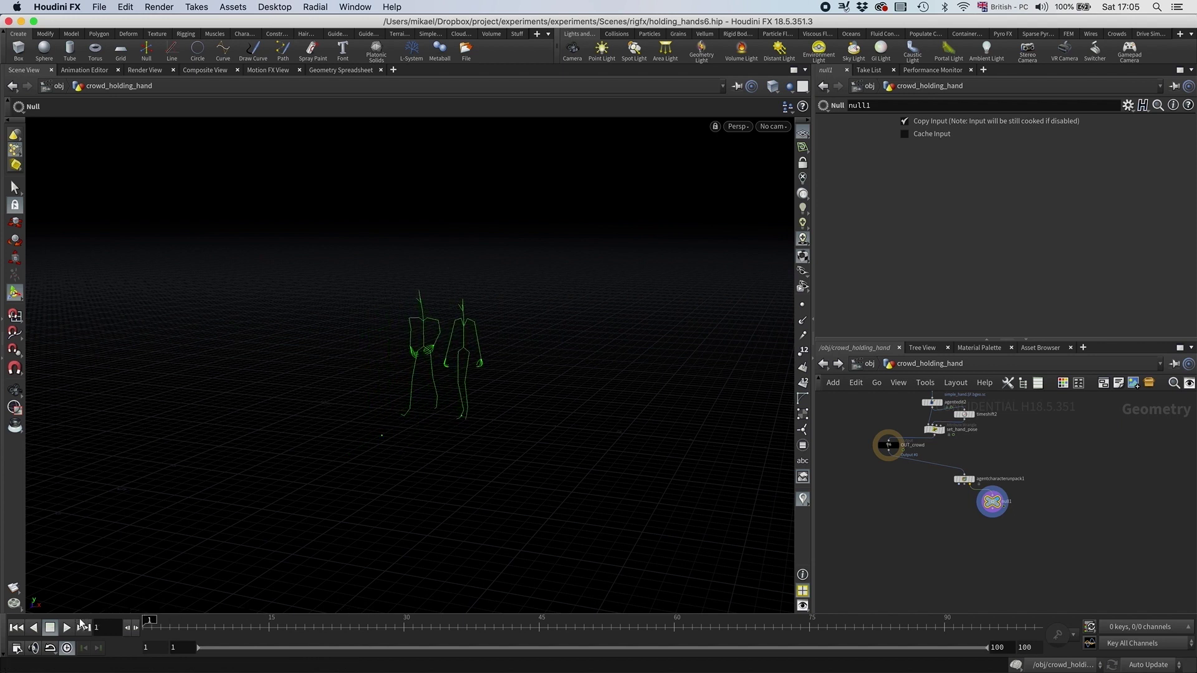
key(space)
drag(405, 430, 422, 451)
right_drag(422, 451, 646, 422)
drag(647, 423, 569, 414)
key(Return)
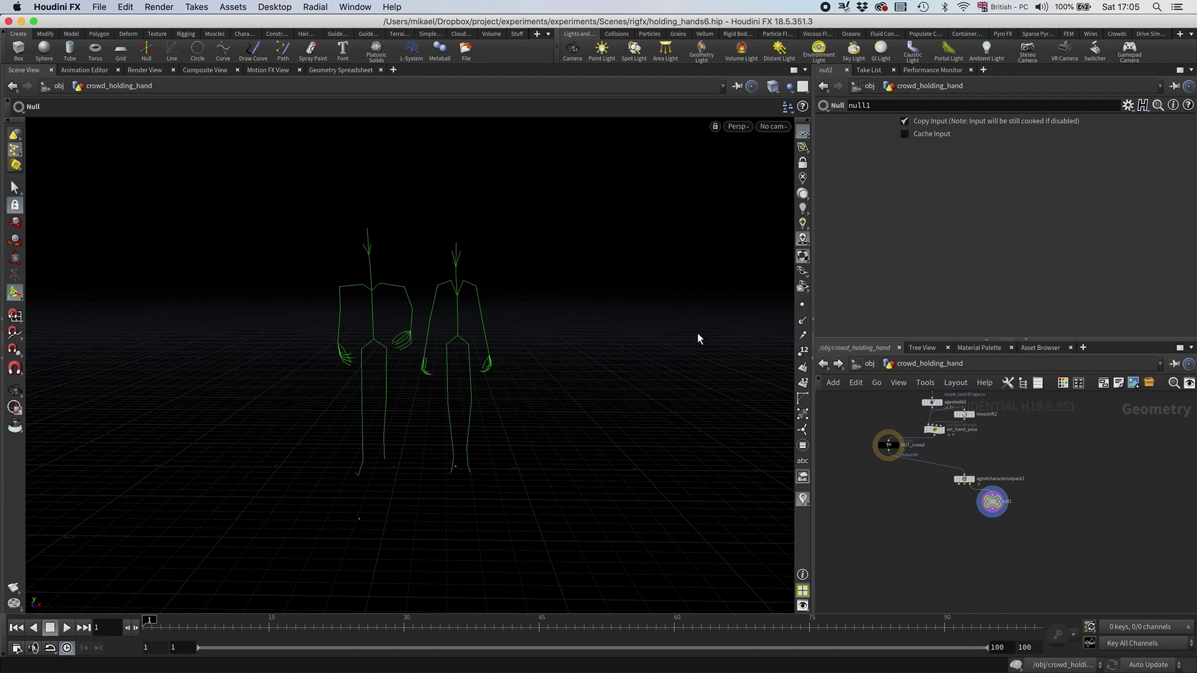
click(802, 306)
- Add an Attribute Promote node after null1 that promotes P from Point to Detail using Average
key(Tab)
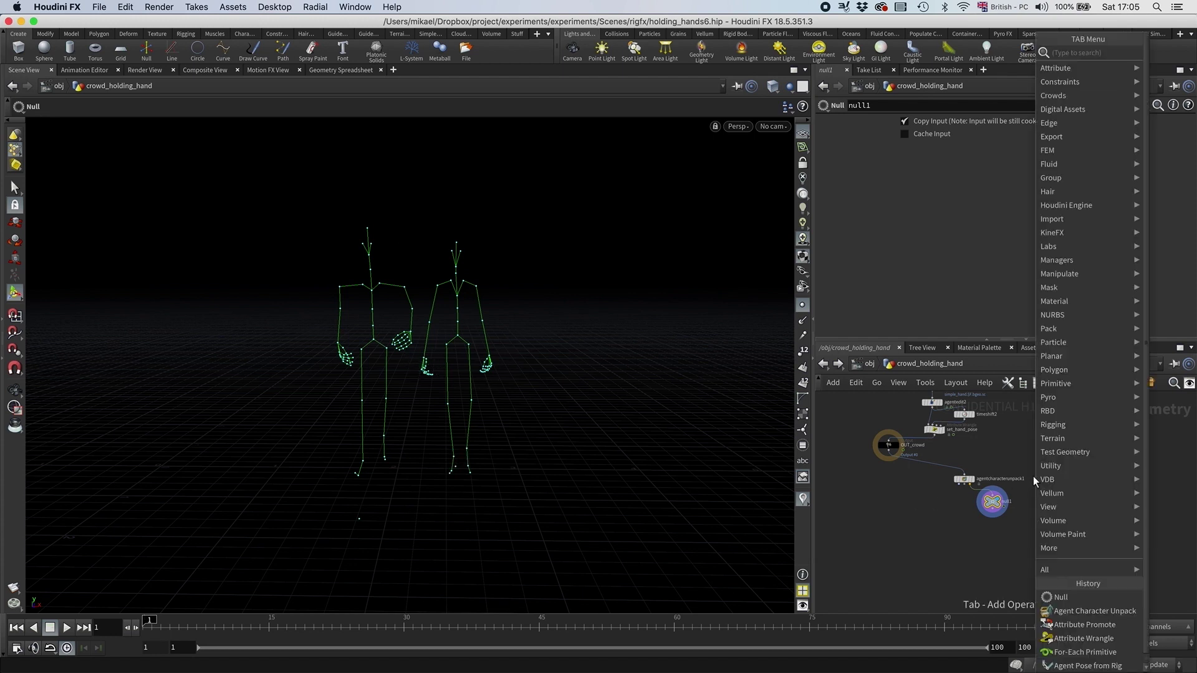
text(prom)
key(Return)
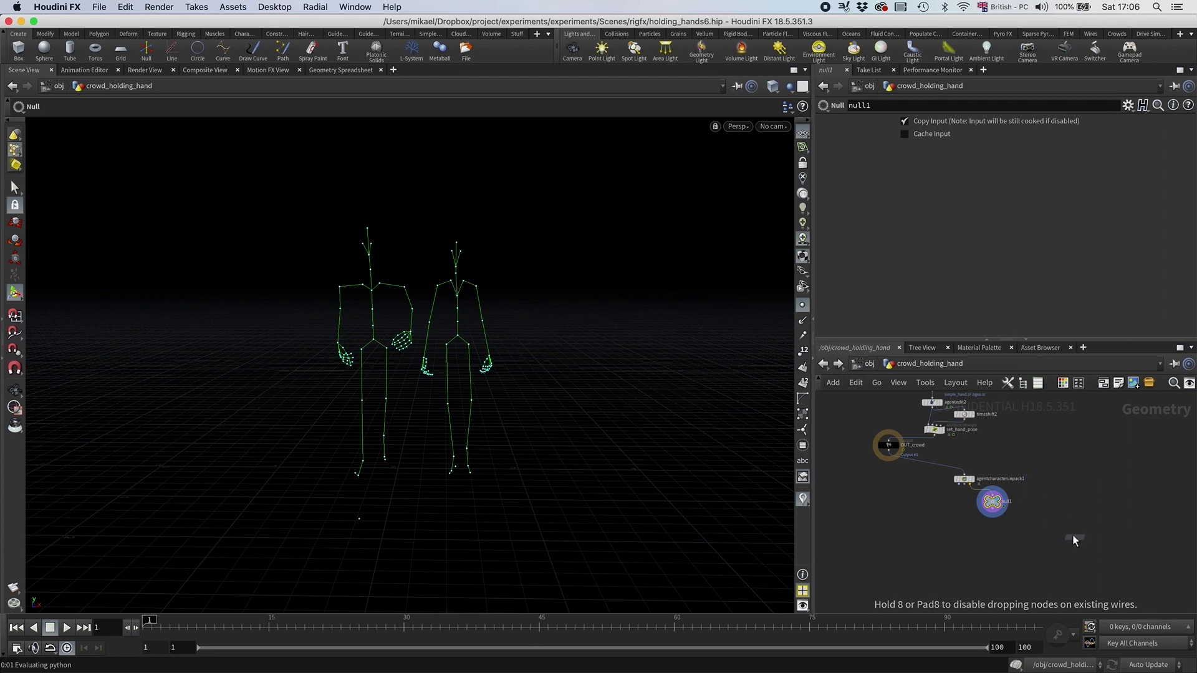
click(1074, 538)
click(914, 120)
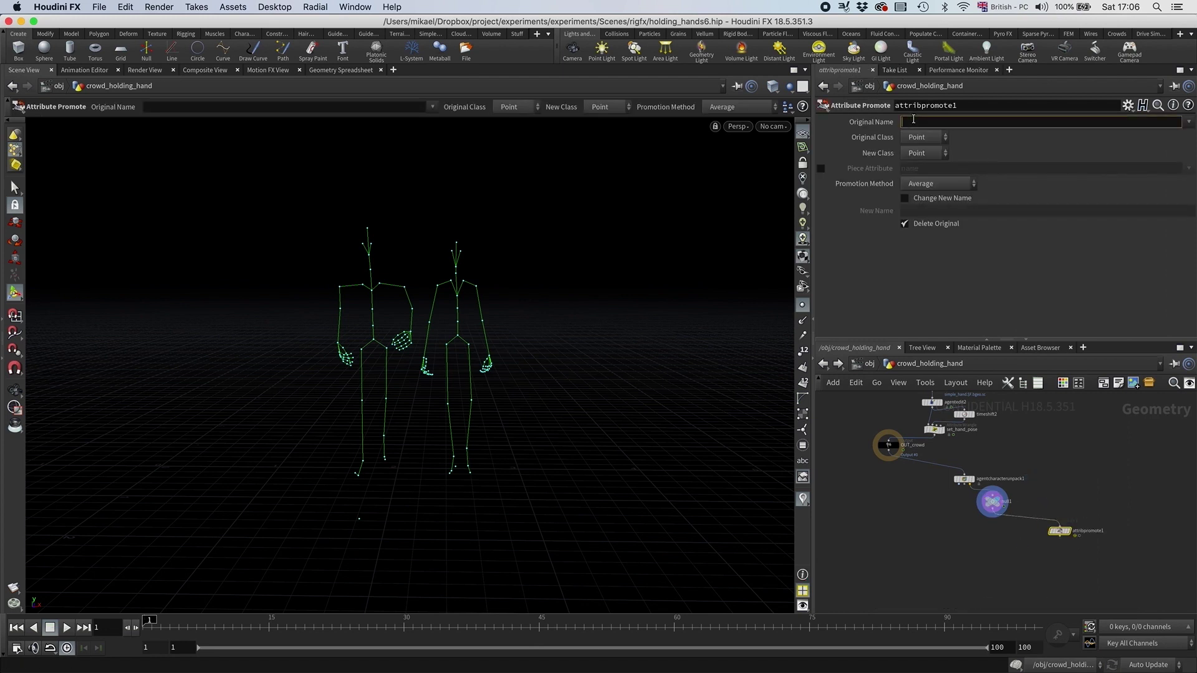
click(924, 153)
click(918, 184)
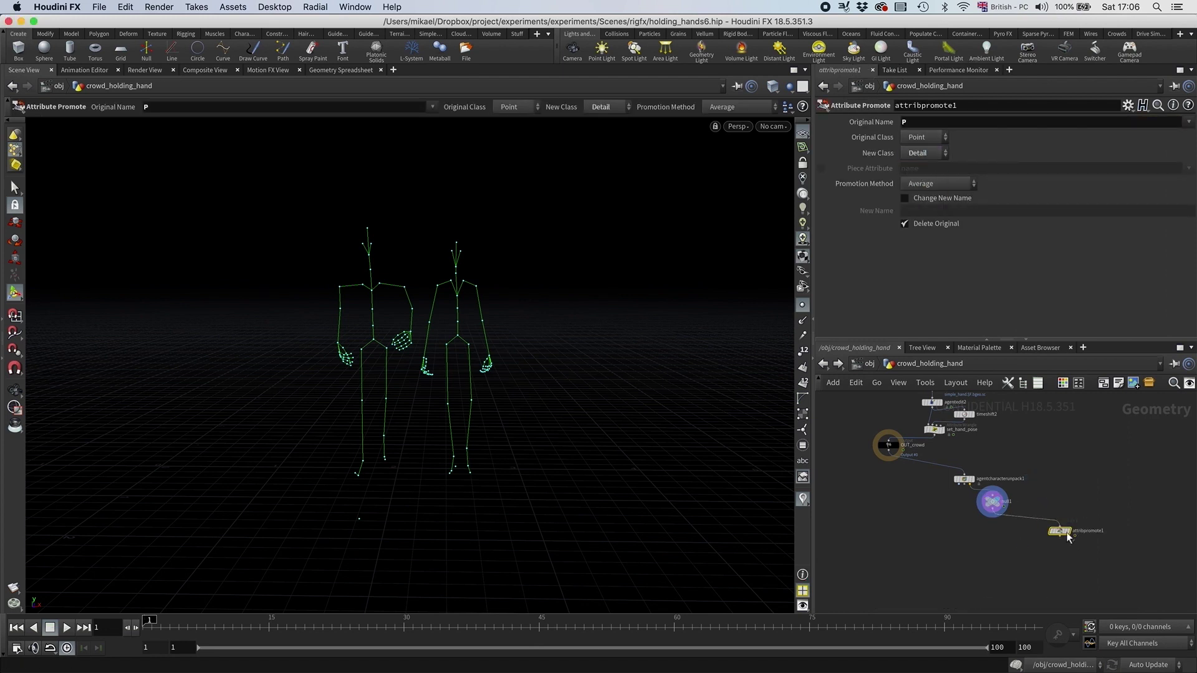
- Duplicate the Attribute Promote below the first, set it to promote P from Detail to Point, and display it
key(super+c)
key(super+v)
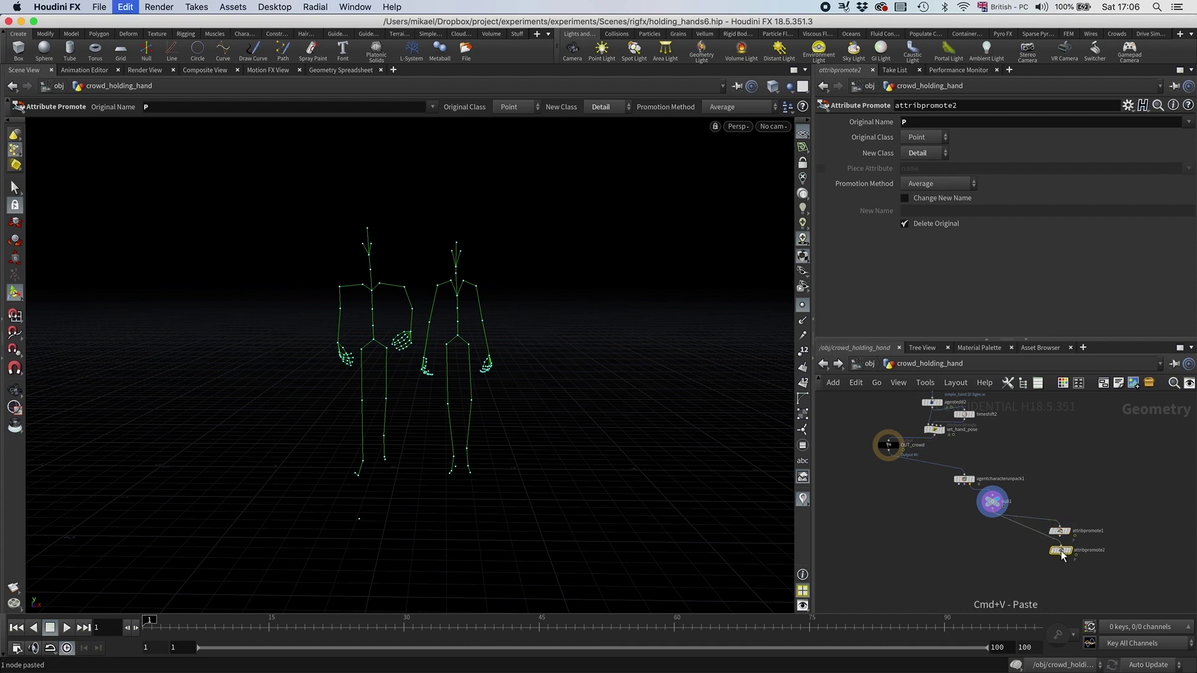
click(926, 138)
click(924, 151)
click(926, 153)
click(924, 193)
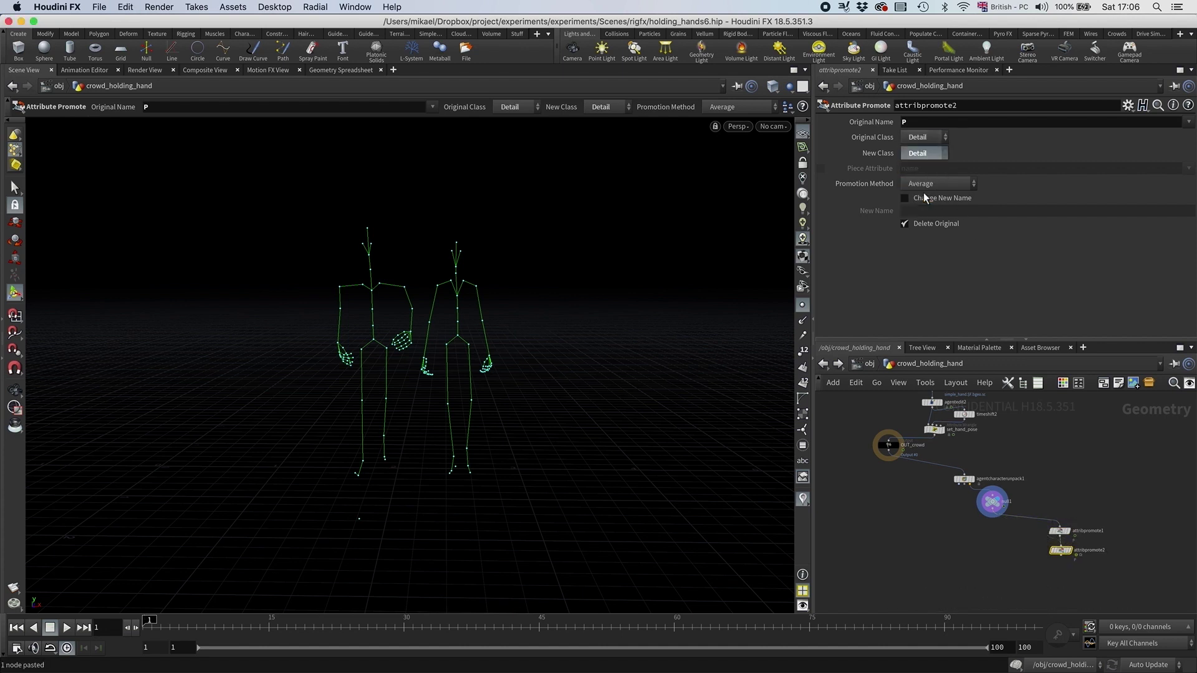
click(1070, 551)
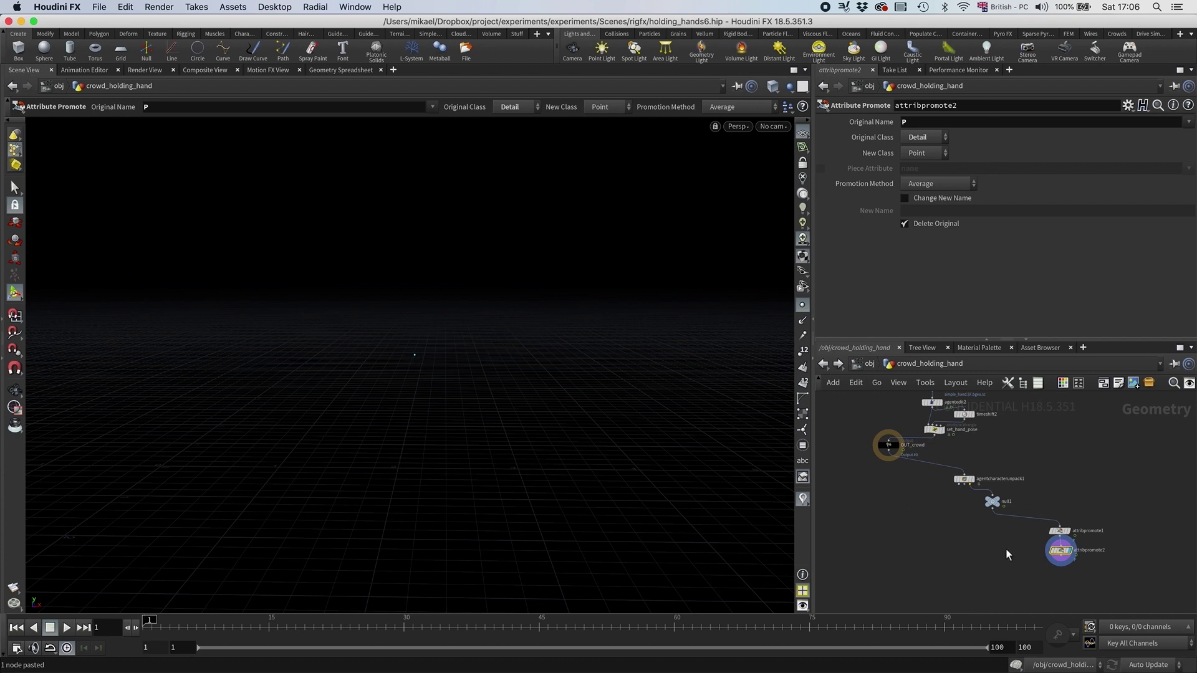
- Add a Blast node after attribpromote2 and display its result
middle_click(1064, 554)
key(Tab)
text(blas)
key(Return)
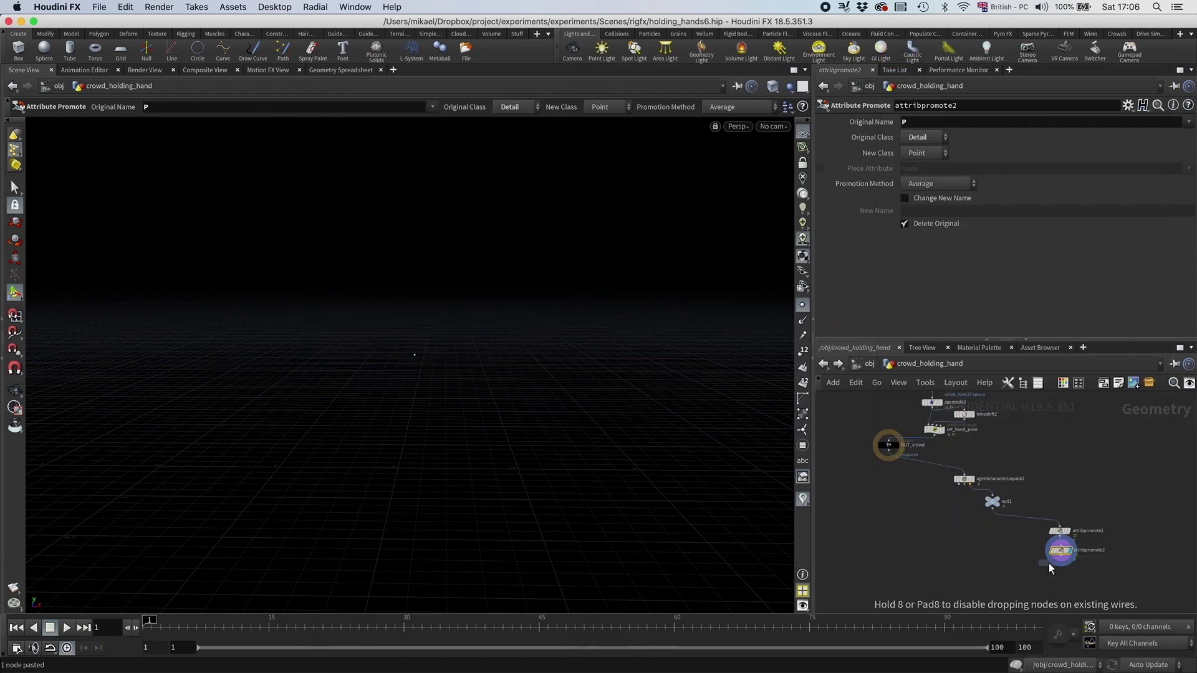
click(1060, 573)
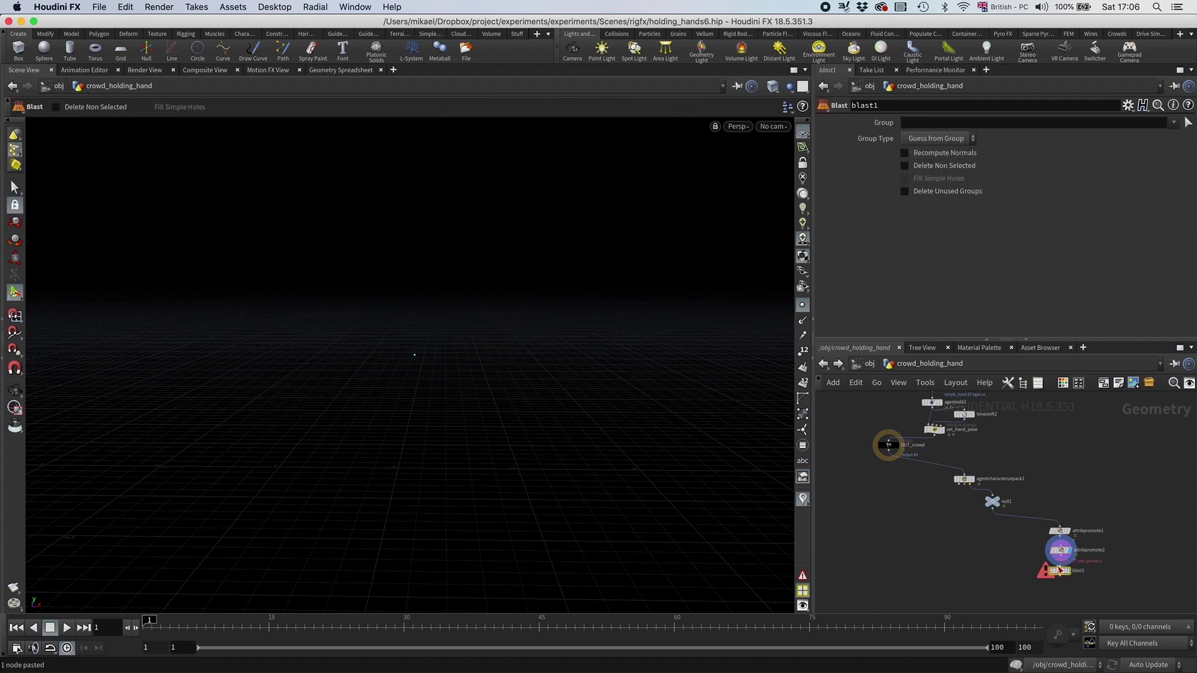
click(1063, 564)
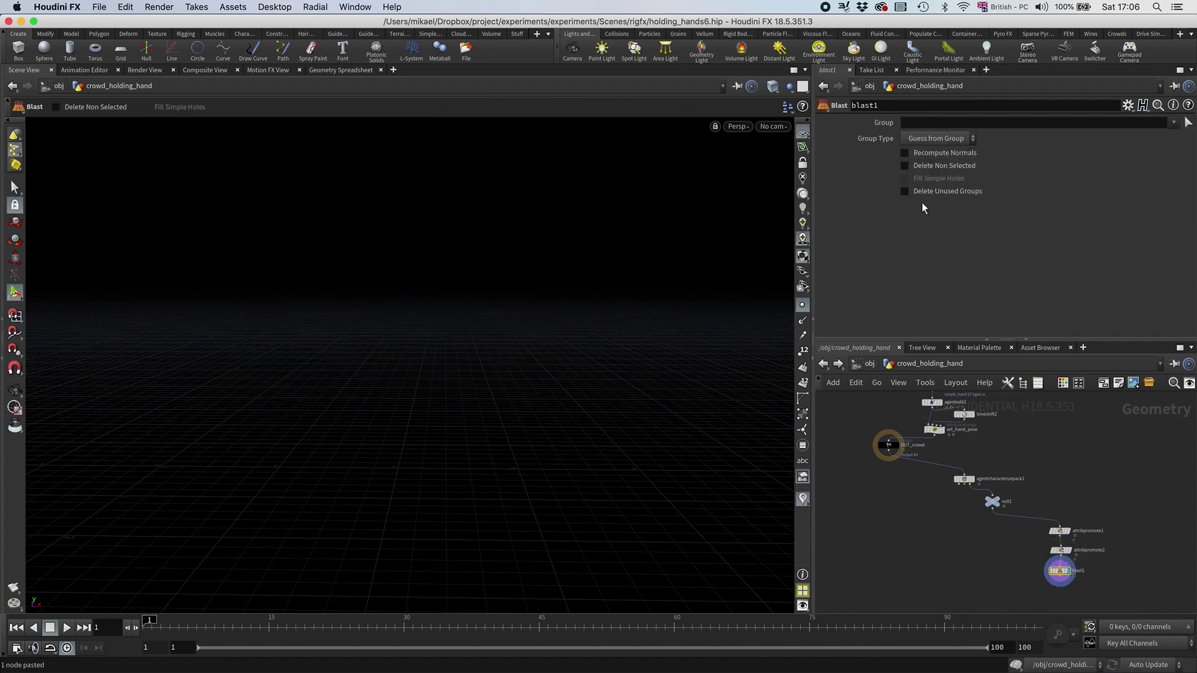
- Set blast1 to keep only point 0, using group type Points and Delete Non Selected, and inspect the node's info
click(922, 138)
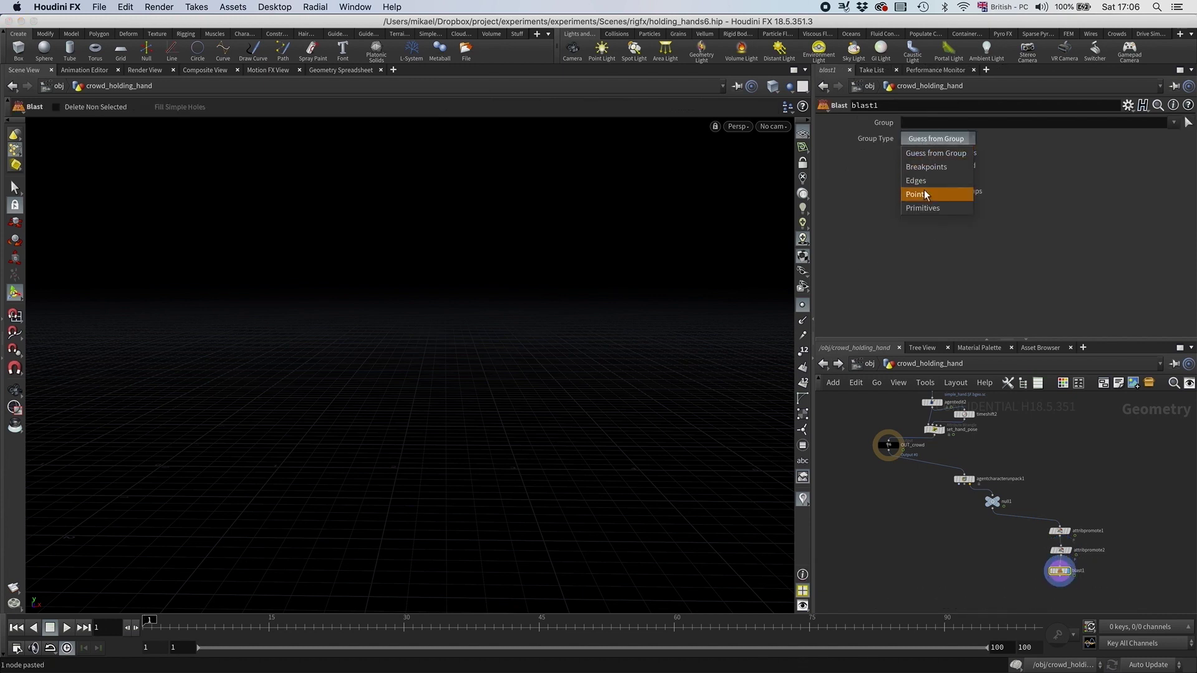
click(929, 180)
click(919, 123)
text(0)
click(905, 165)
middle_click(1060, 570)
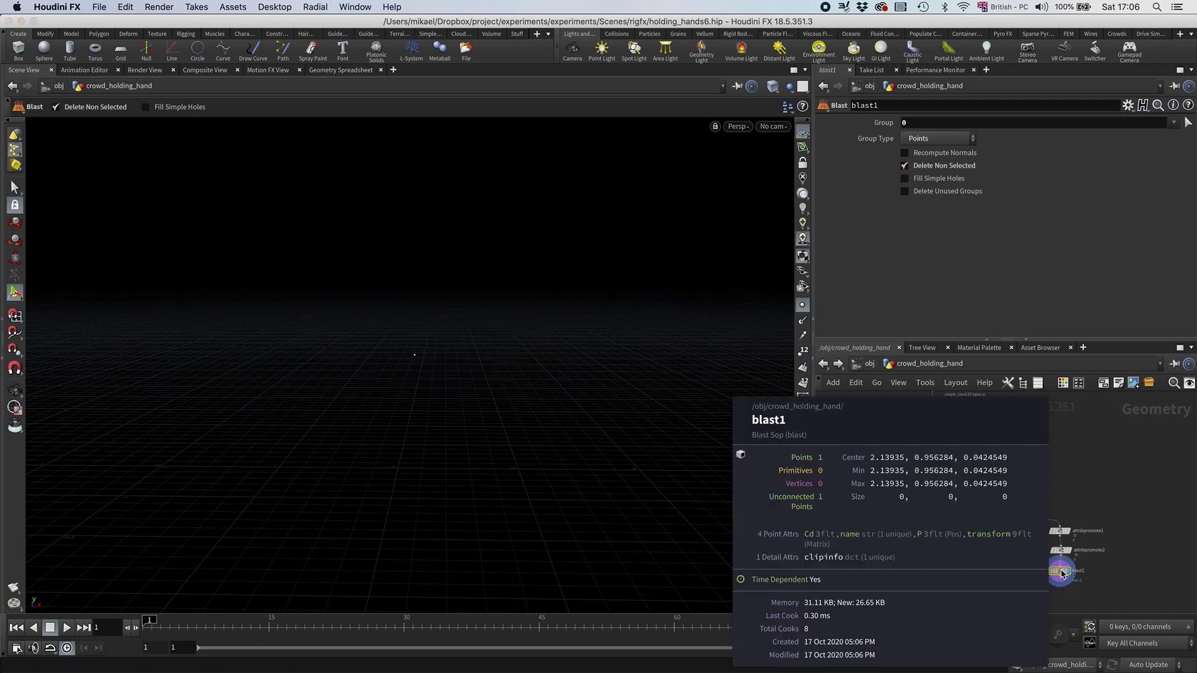
- Scrub the averaged point's motion, move the promote and blast nodes closer, and show null1 as a template
click(241, 622)
drag(242, 623, 118, 632)
middle_drag(987, 522, 956, 507)
drag(1081, 587, 1007, 511)
drag(1037, 517, 1035, 506)
click(970, 496)
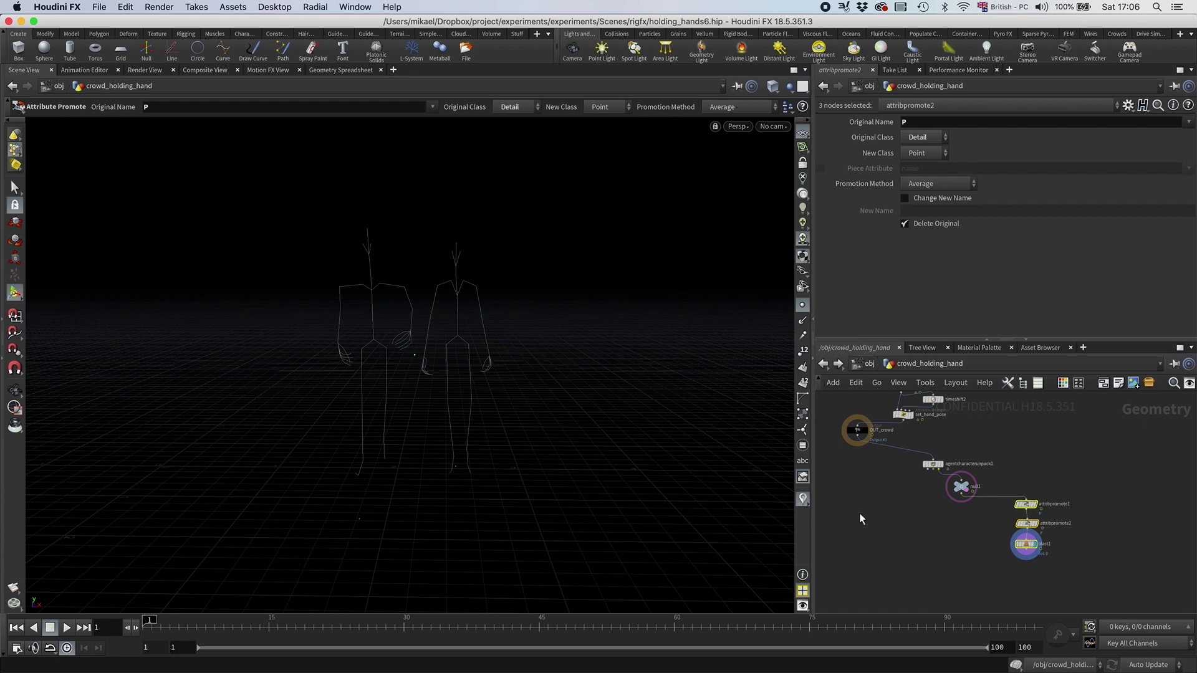
- Add a Delete Joints node below null1 and display its result
key(Tab)
text(dele)
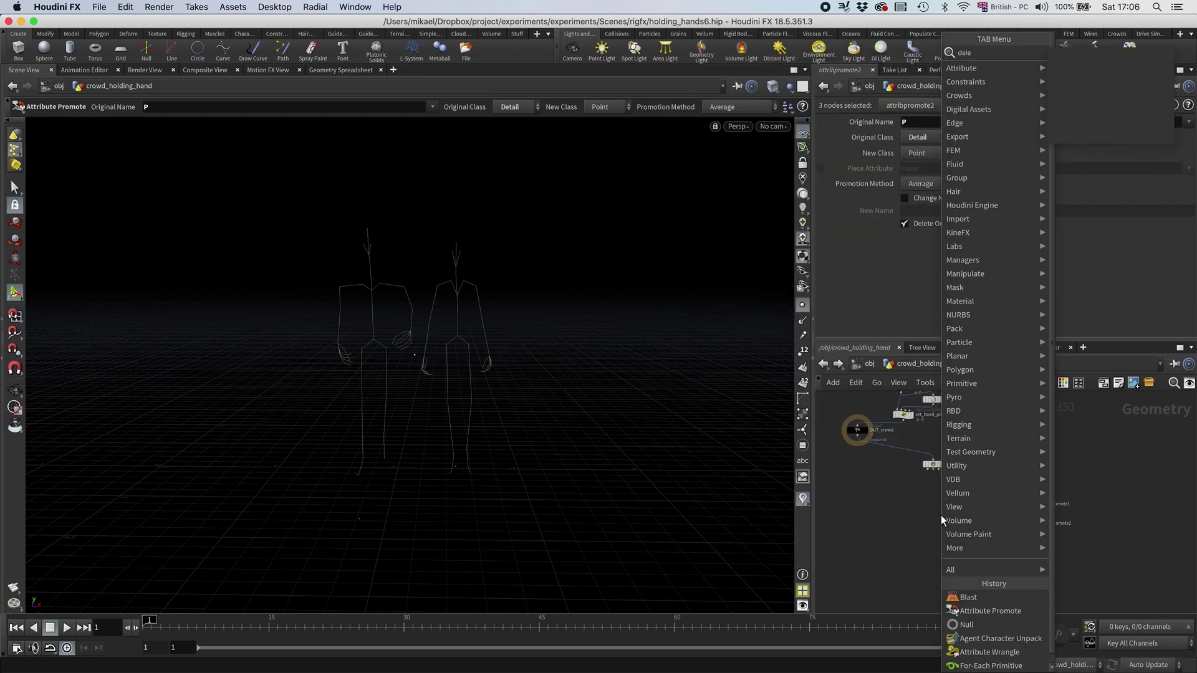
text(t)
key(Return)
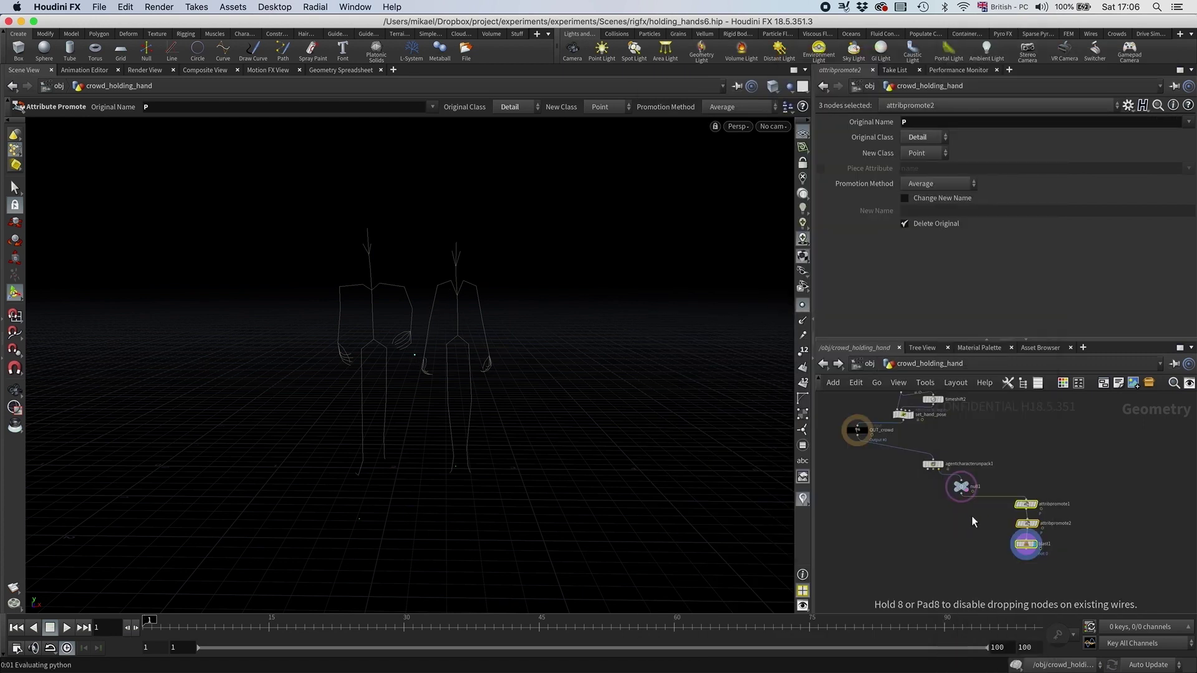
click(971, 516)
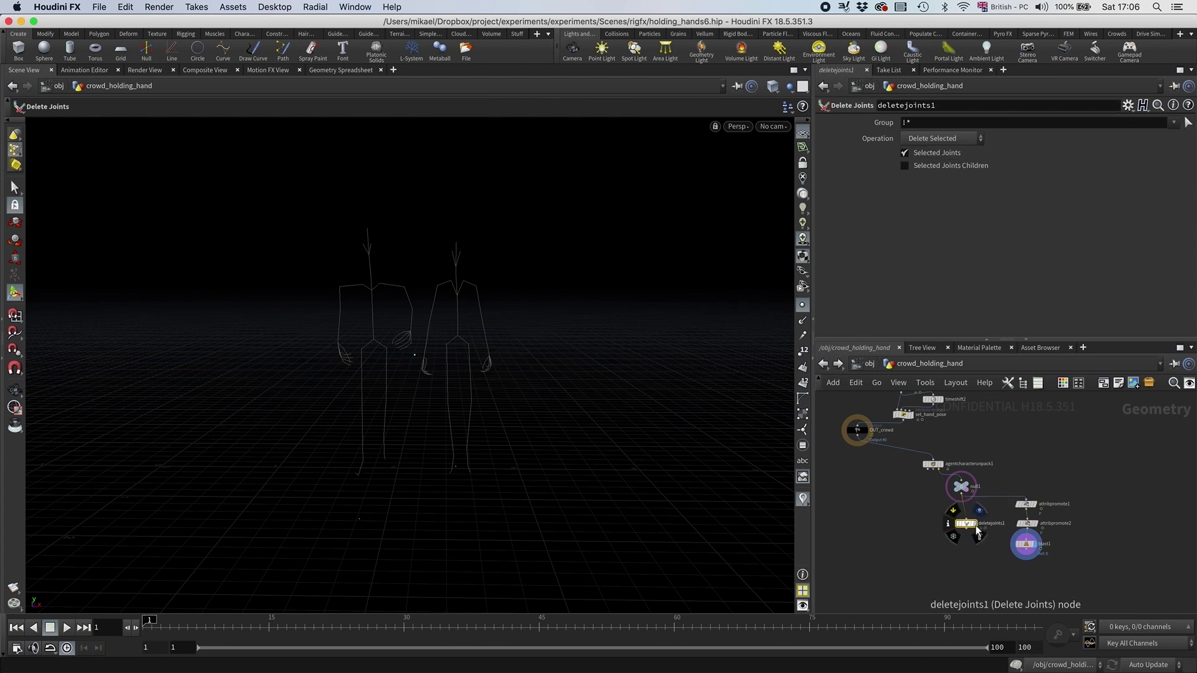
click(975, 526)
- Set deletejoints1 to Delete Non-Selected with the two adjacent arms' shoulder, elbow and wrist joints as its group, and scrub to frame 11
click(1188, 123)
scroll(402, 341, up, 5)
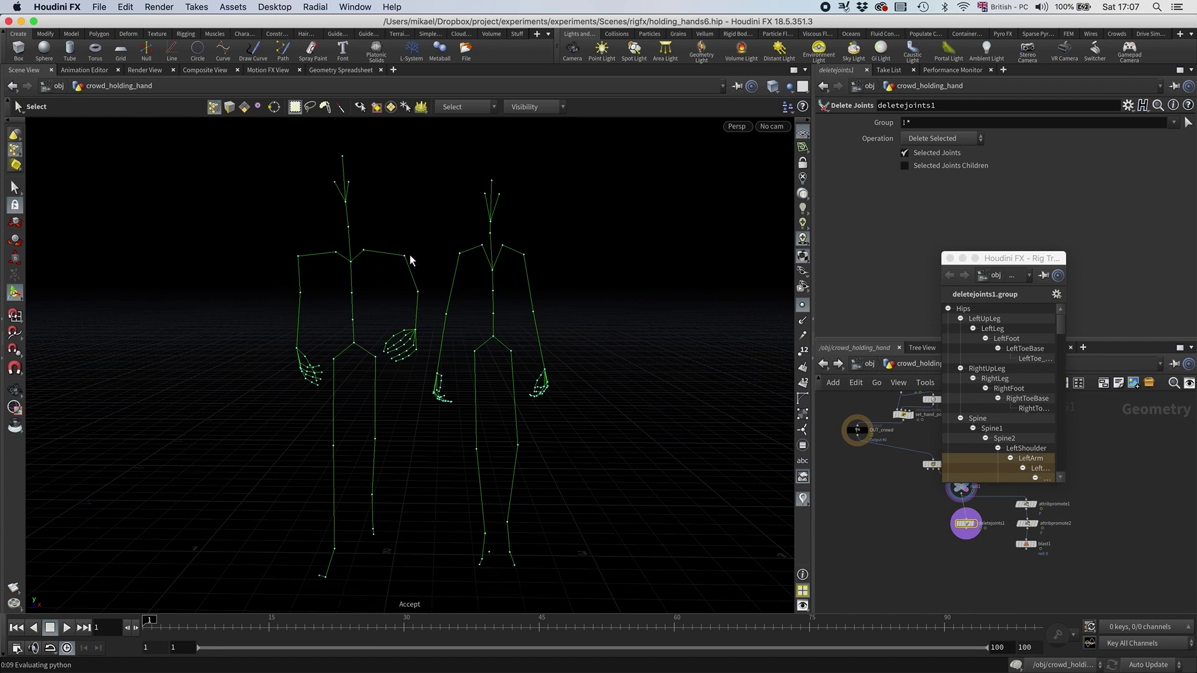
key(Return)
click(936, 135)
click(936, 167)
alt+right_drag(577, 338, 460, 363)
mouse_move(464, 384)
alt+middle_down()
mouse_move(474, 389)
mouse_move(456, 397)
alt+middle_up()
drag(203, 628, 233, 644)
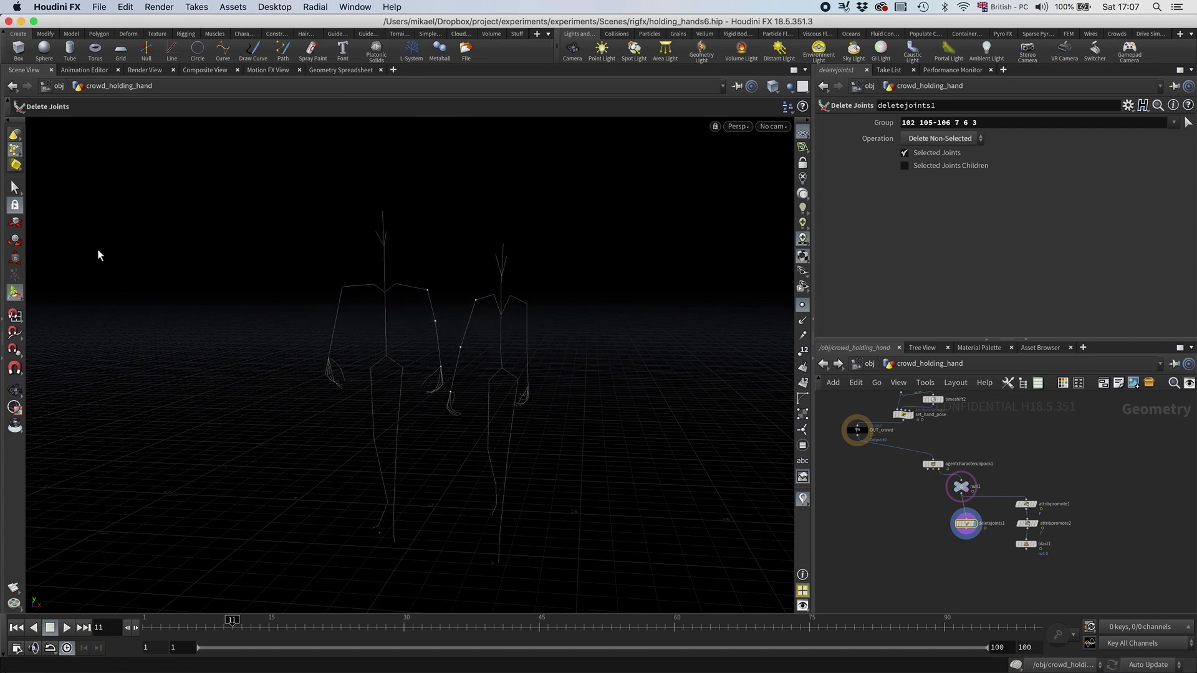
- Move the two forearm points, 1 and 4, about -0.505 in Z with an Edit node and scrub to frame 15
click(15, 188)
drag(474, 359, 460, 326)
key(t)
alt+drag(460, 328, 444, 349)
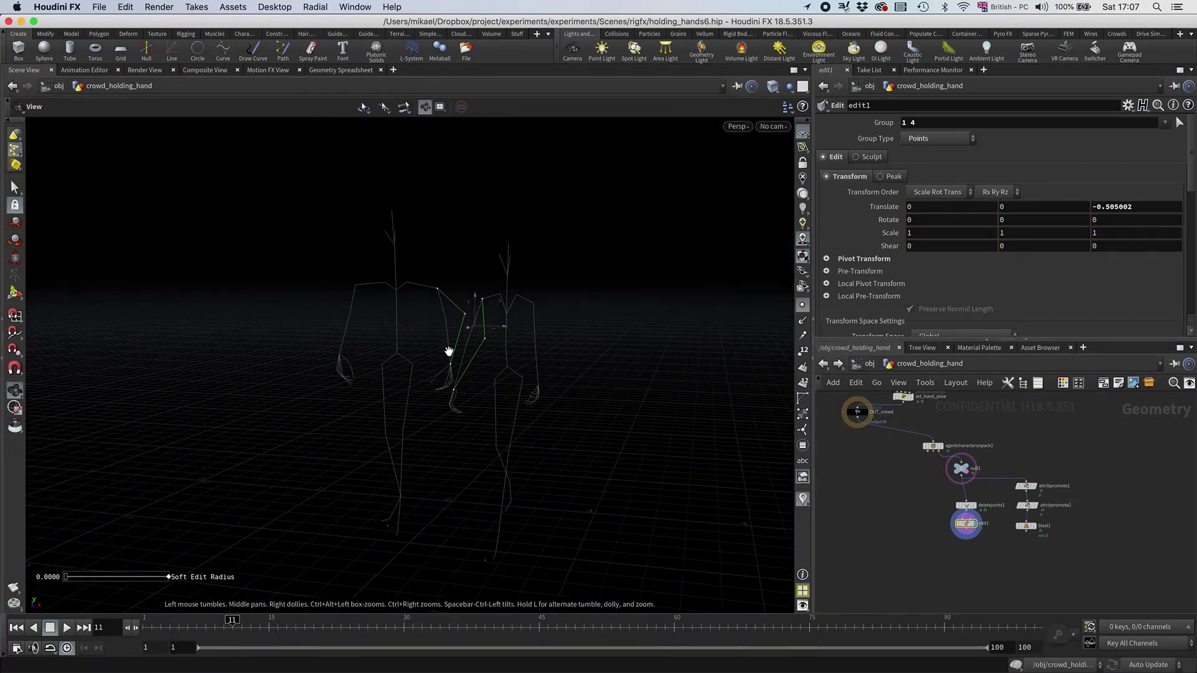
drag(241, 620, 268, 619)
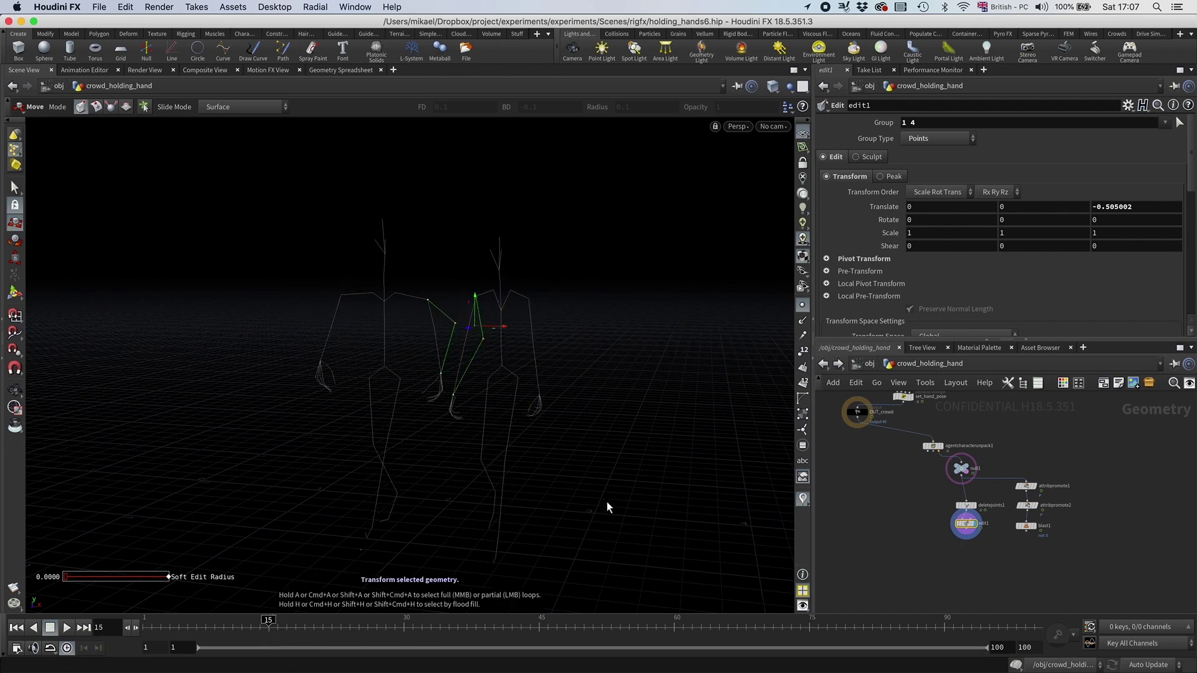
- Examine edit1's point attributes, including the transform values, in a geometry spreadsheet and close it
right_click(974, 528)
click(997, 529)
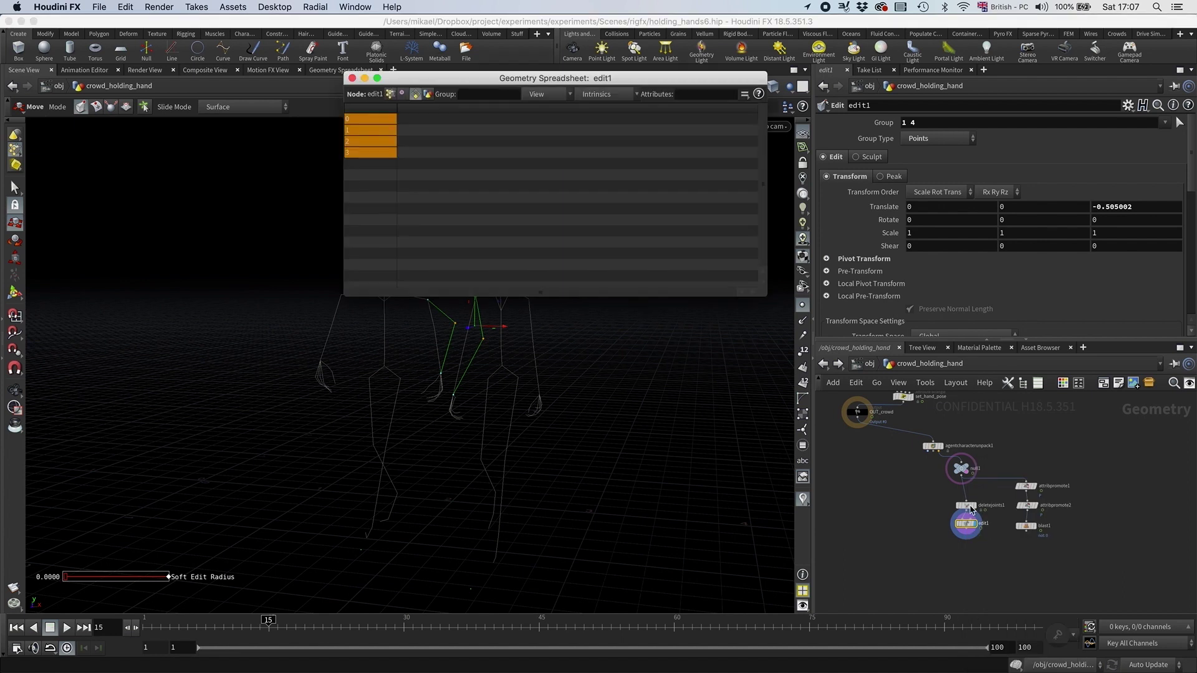
click(391, 94)
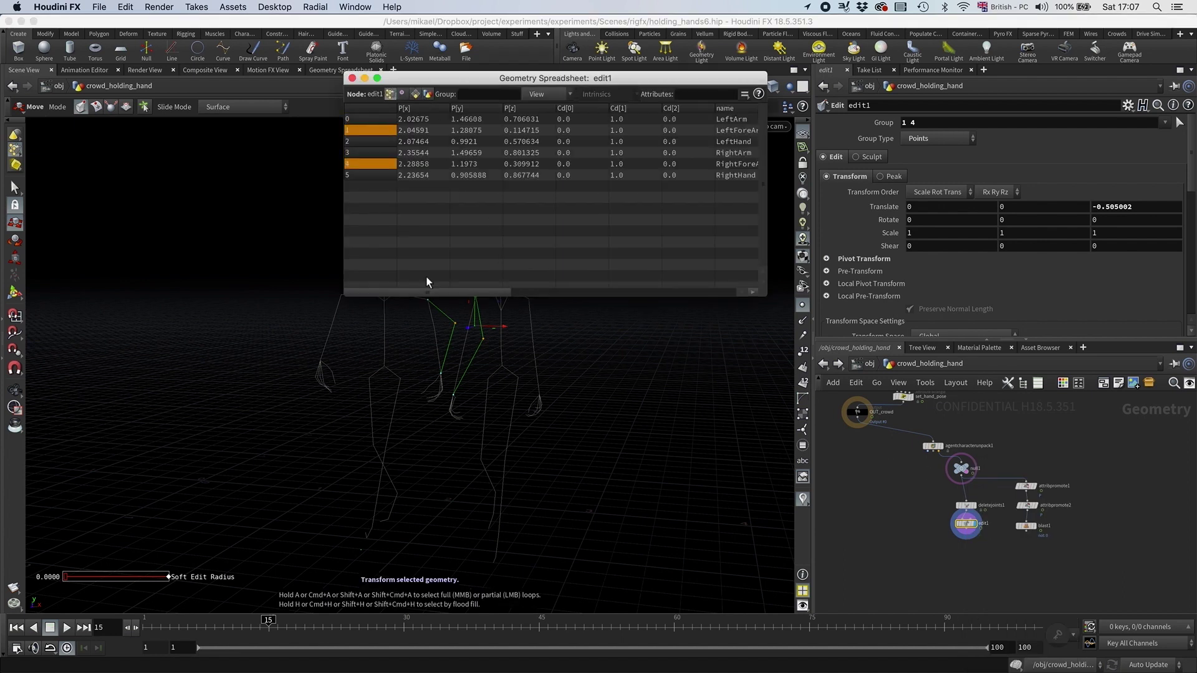
drag(430, 295, 616, 294)
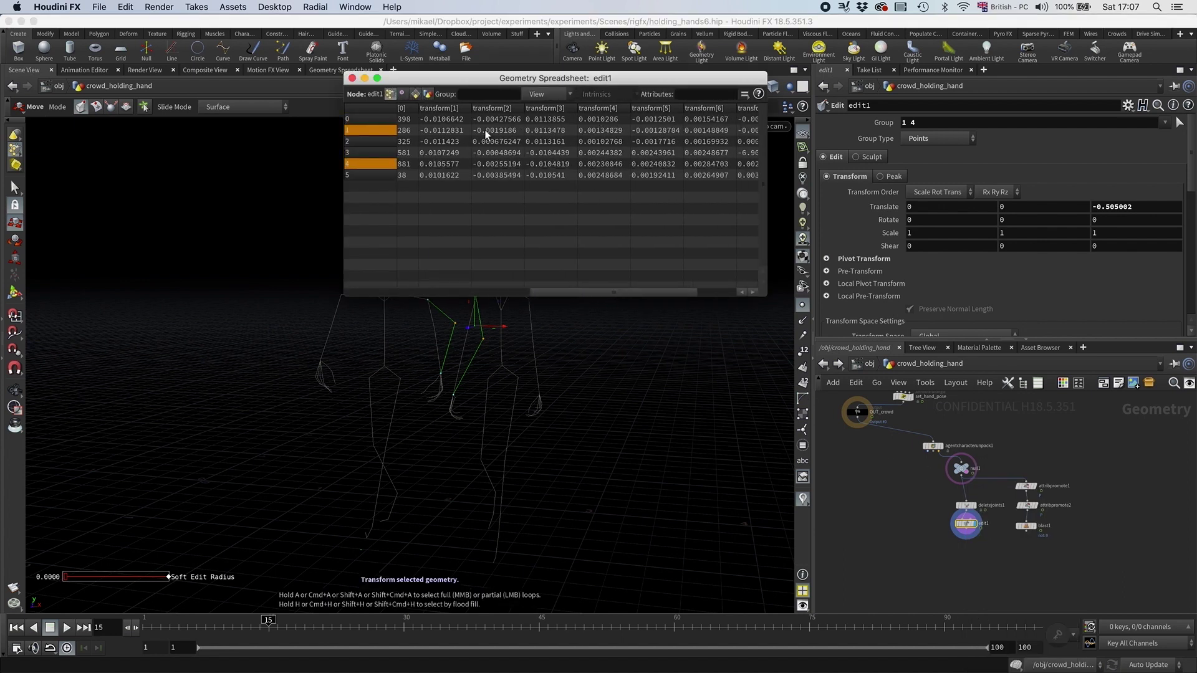
click(352, 78)
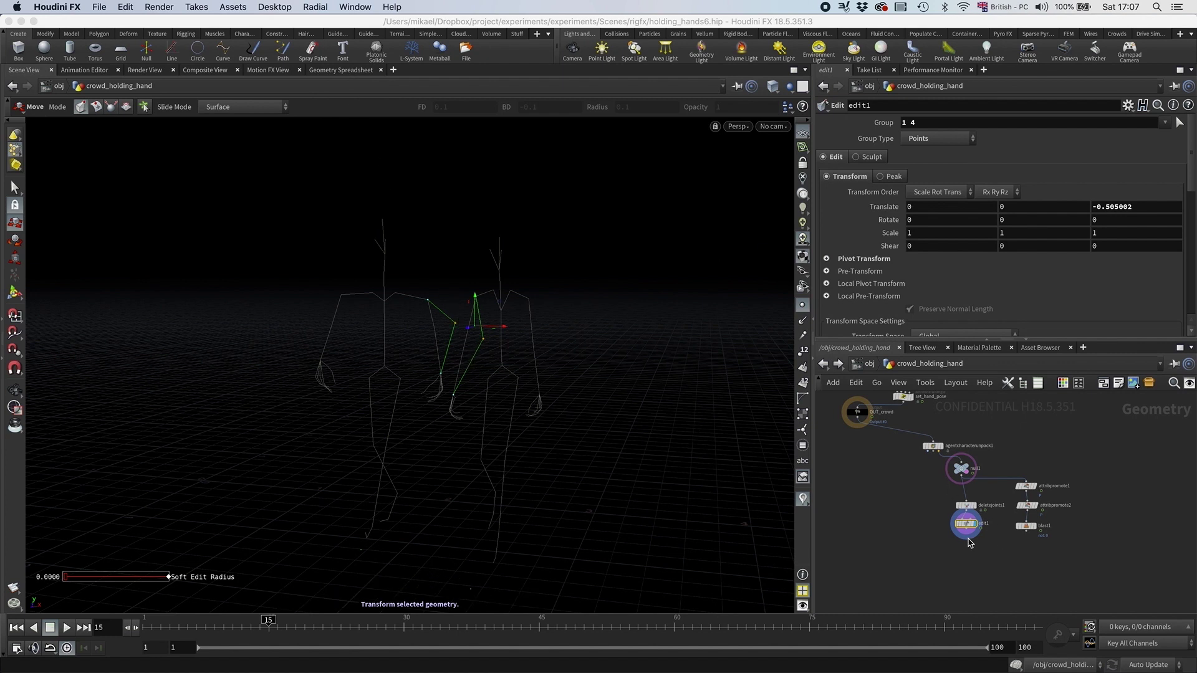
- Add an Attribute Delete node directly after edit1 and tidy its placement
key(Tab)
text(attribute)
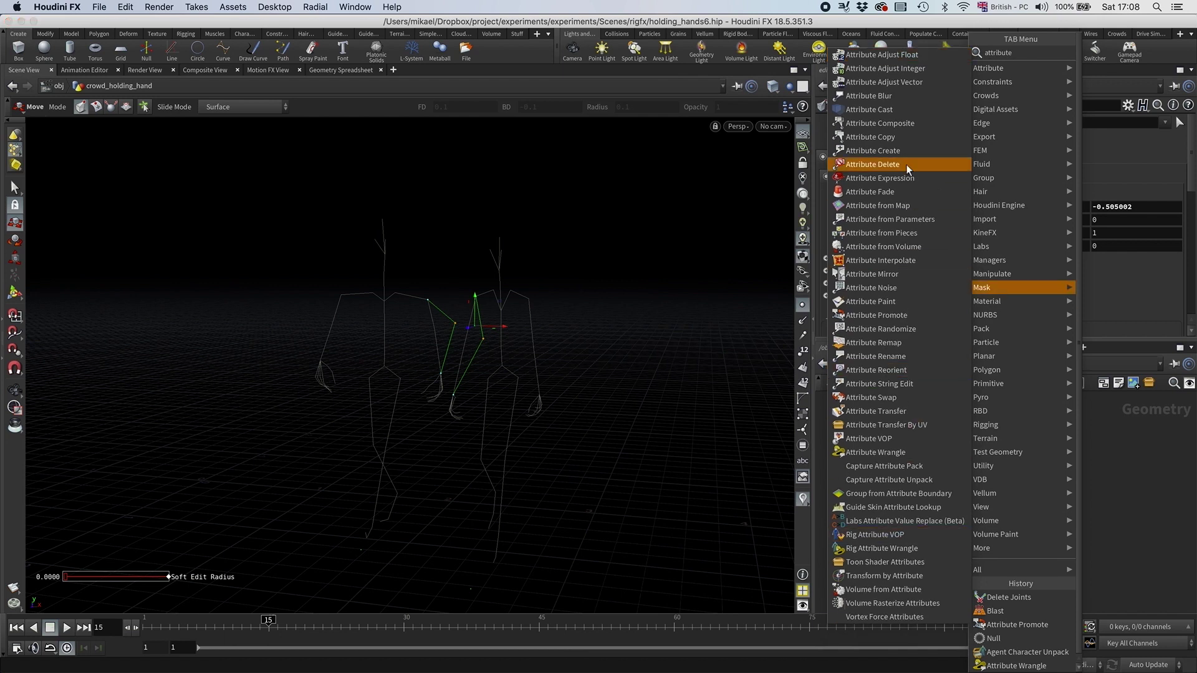
click(906, 165)
click(979, 544)
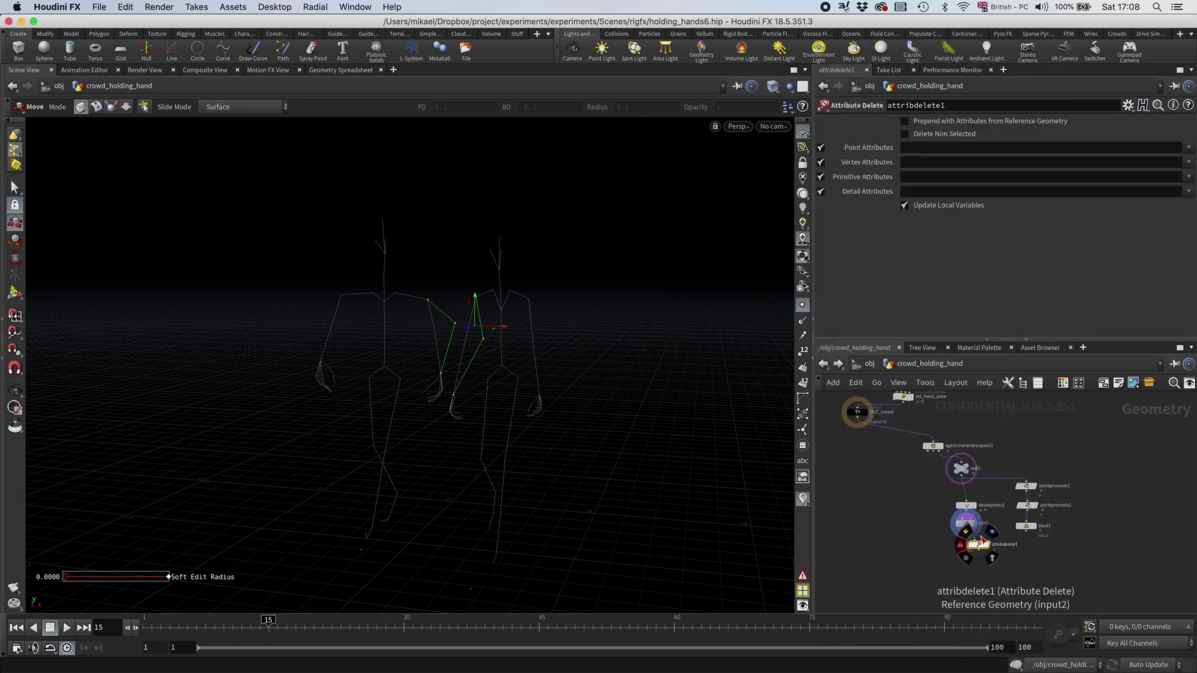
scroll(981, 536, up, 3)
click(966, 544)
mouse_move(961, 547)
mouse_down()
mouse_move(973, 554)
mouse_move(962, 550)
mouse_up()
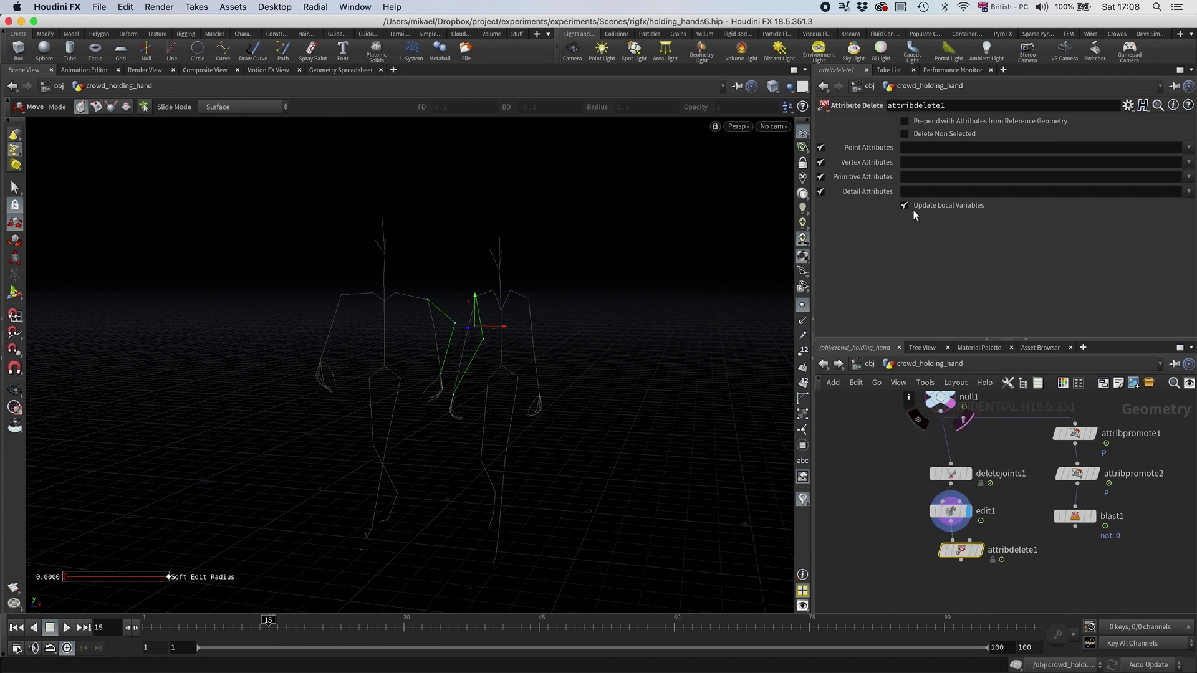
- Set attribdelete1 to remove the transform point attribute and display its result
click(909, 147)
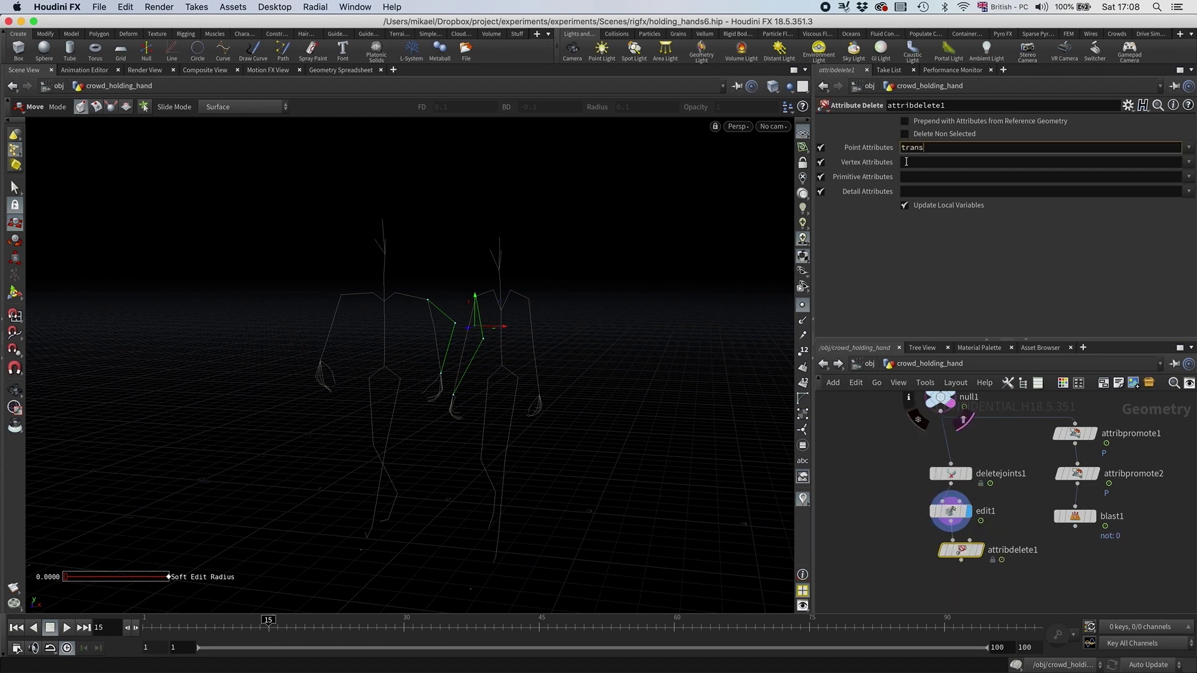
key(Return)
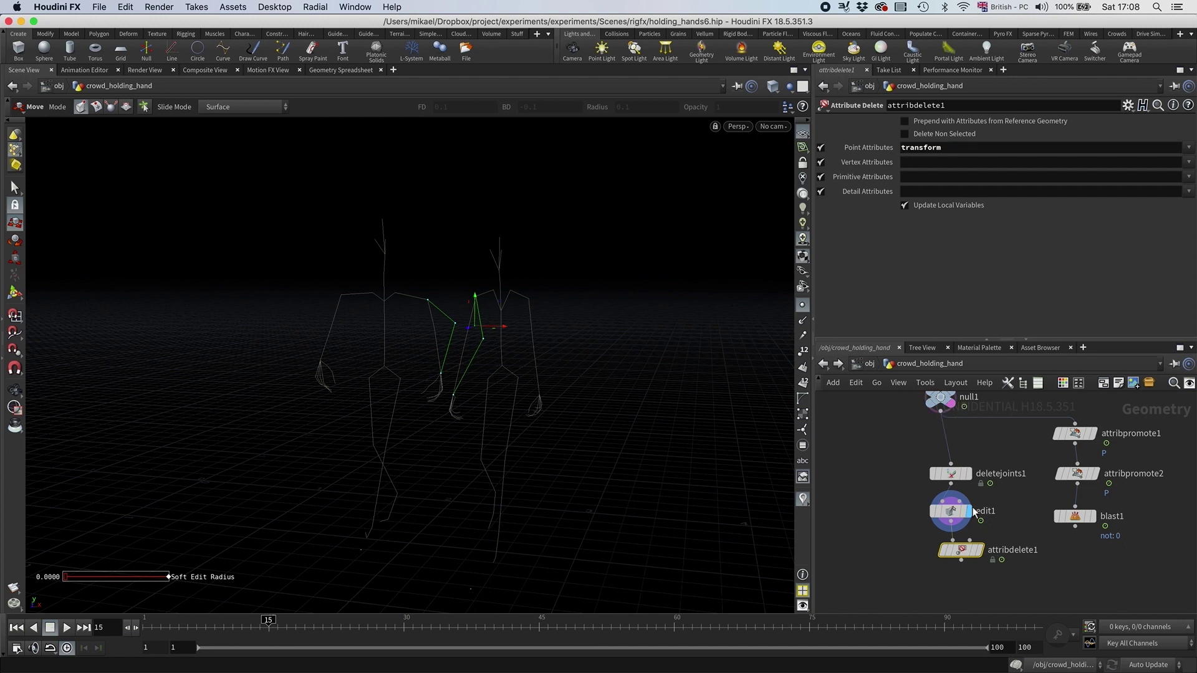
click(981, 551)
scroll(936, 543, down, 3)
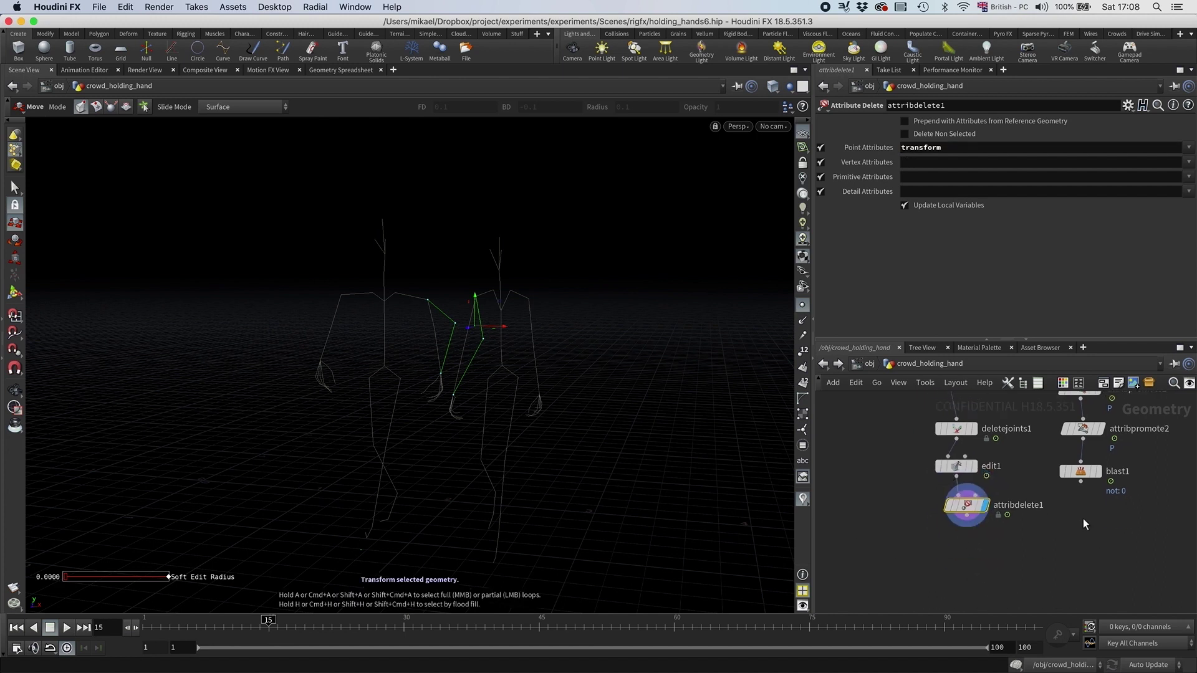
- Add an Attribute Copy node after attribdelete1
key(Tab)
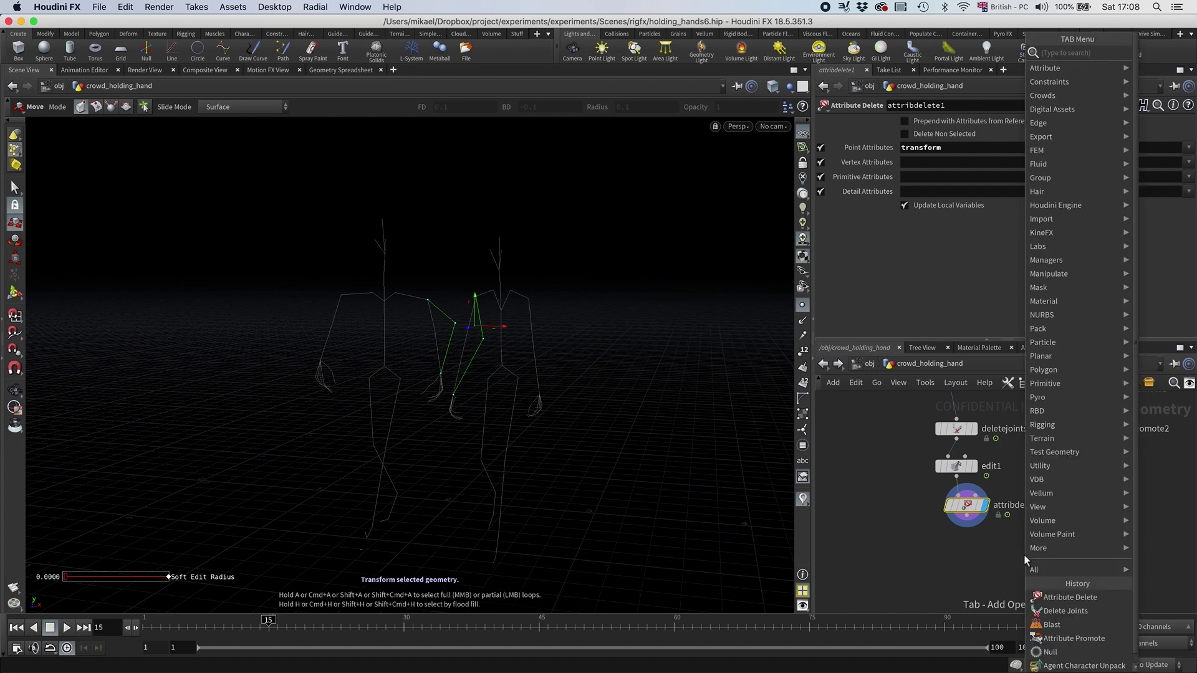
text(attribute cop)
key(Return)
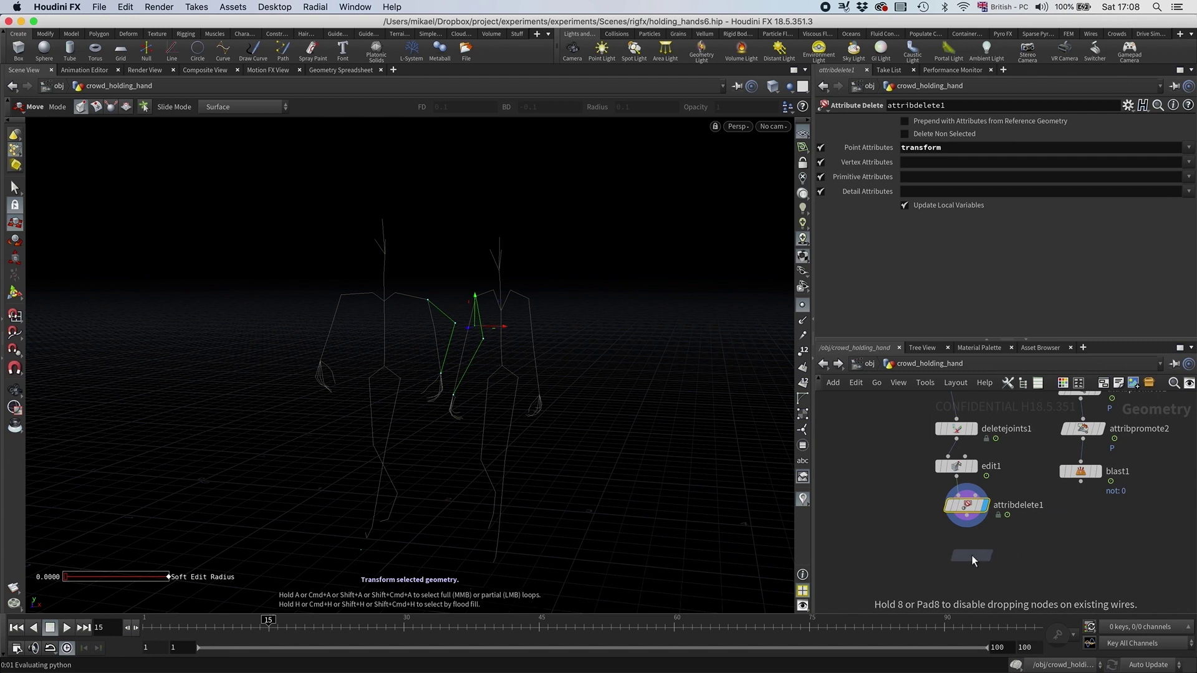
click(989, 552)
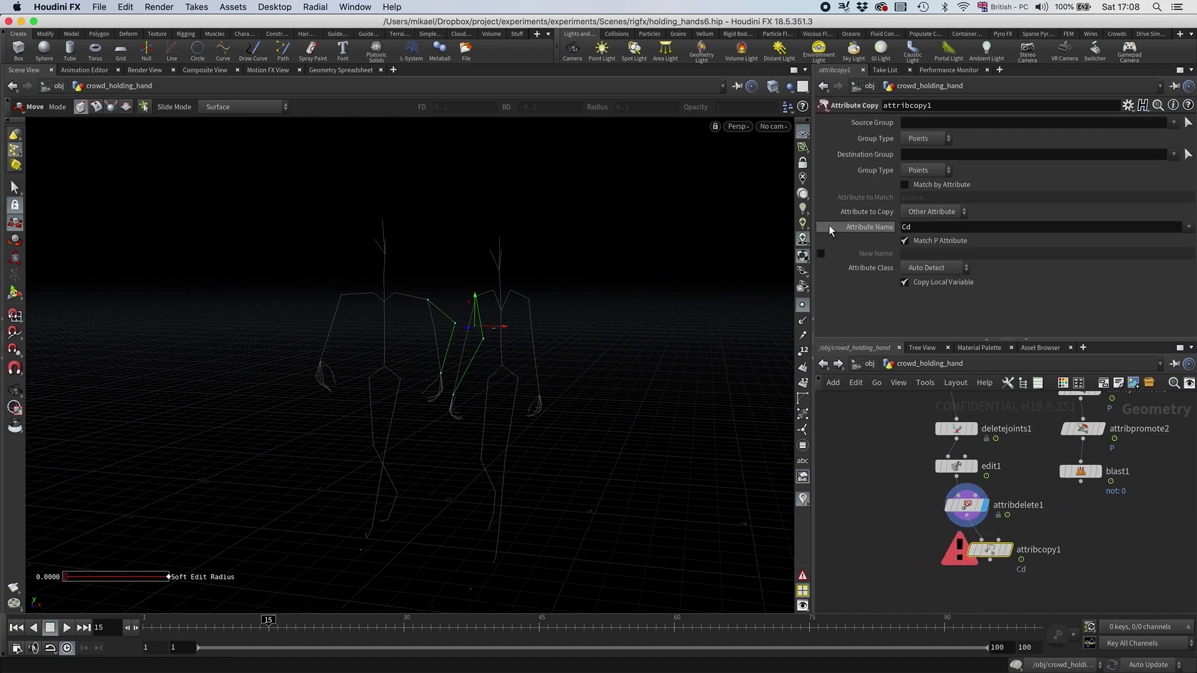
- Set attribcopy1 to copy P, wire blast1 into its second input, and display the result
drag(929, 228, 891, 238)
text(P)
key(Return)
drag(999, 540, 1090, 489)
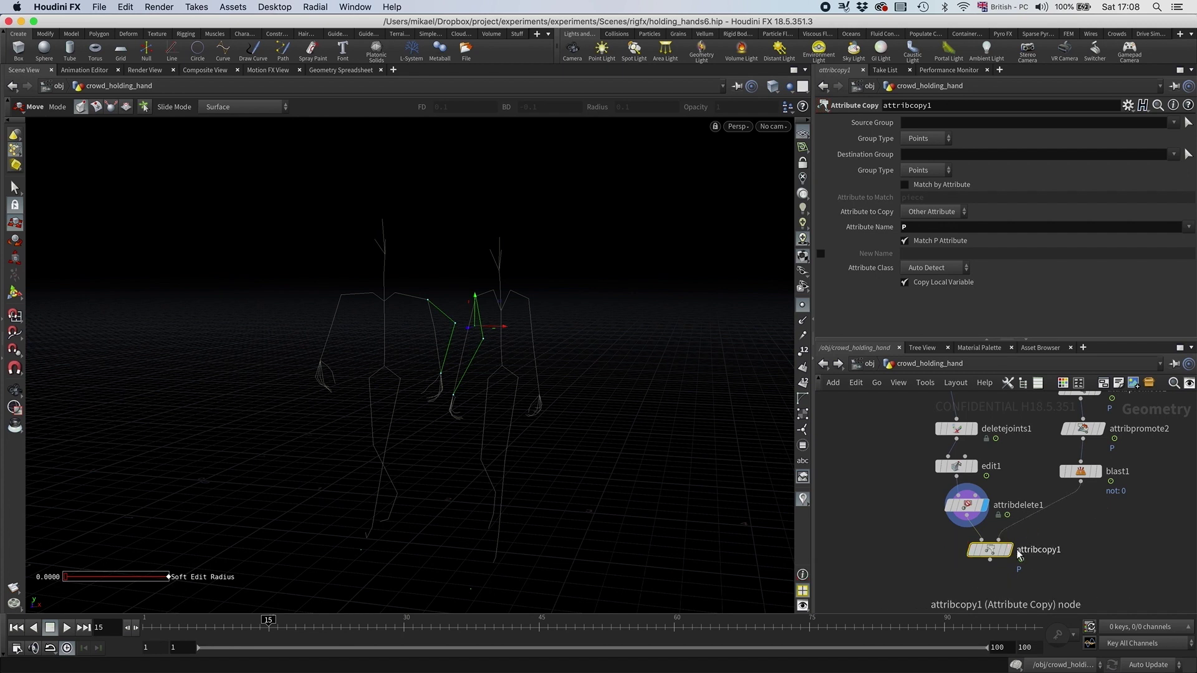
click(1007, 550)
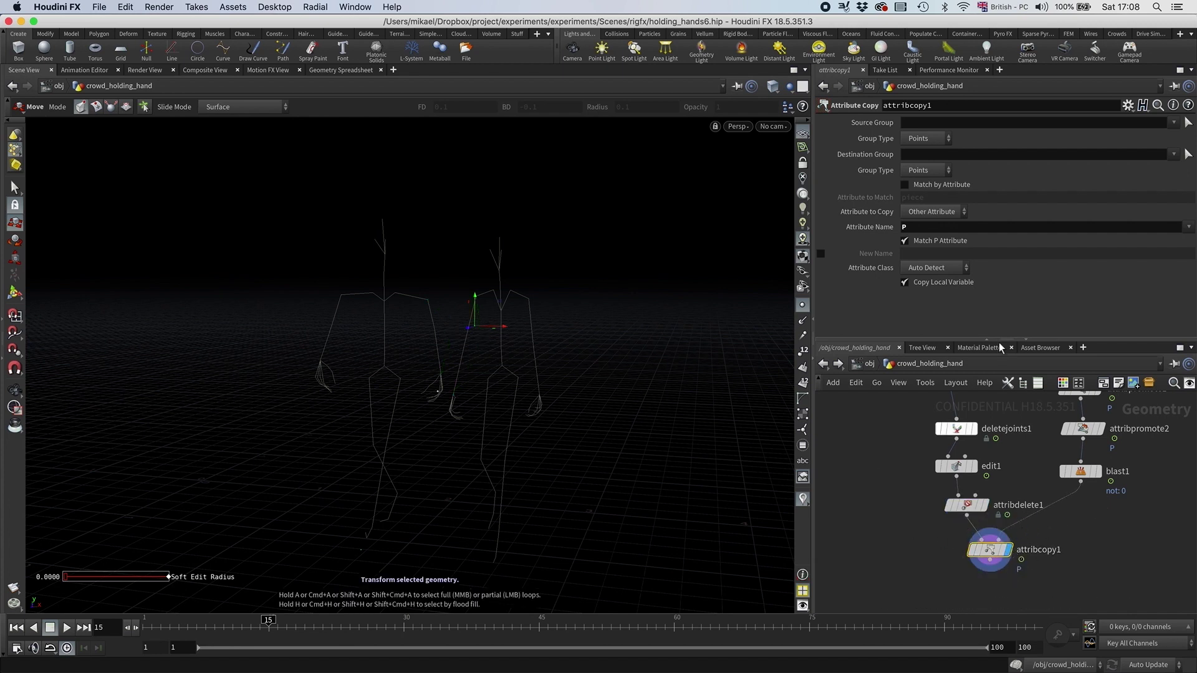
- Set attribcopy1's destination group to the two hand points, 2 and 5, and scrub to frame 16 to check the motion
click(1187, 154)
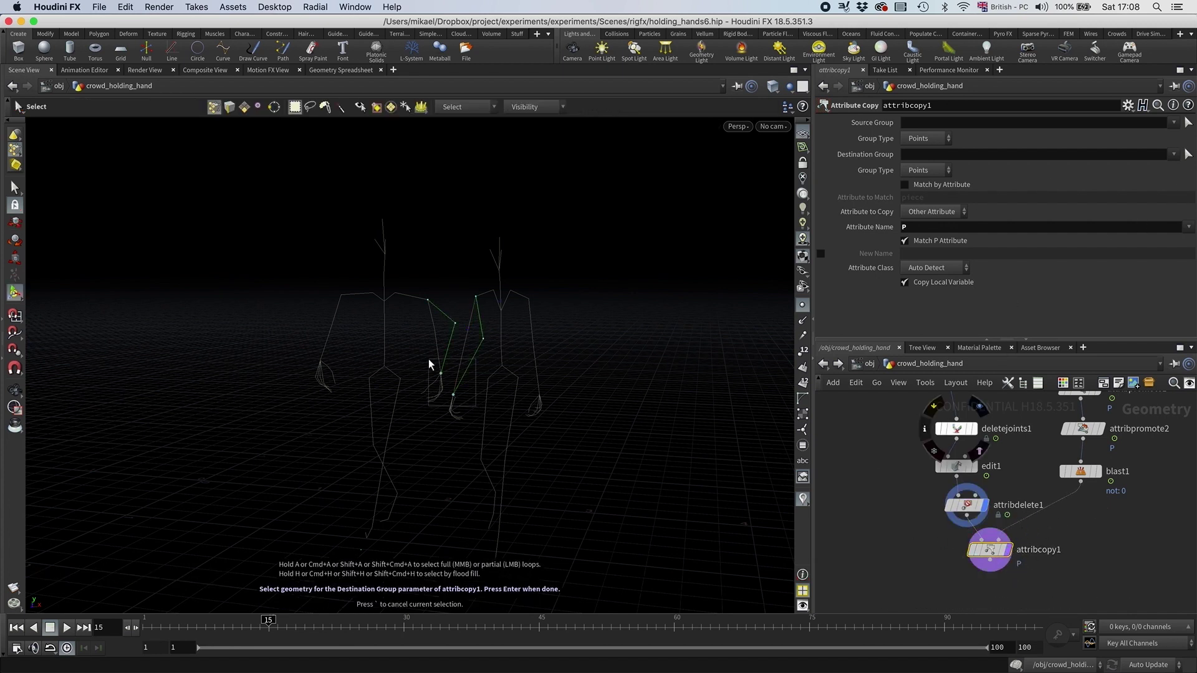
key(Return)
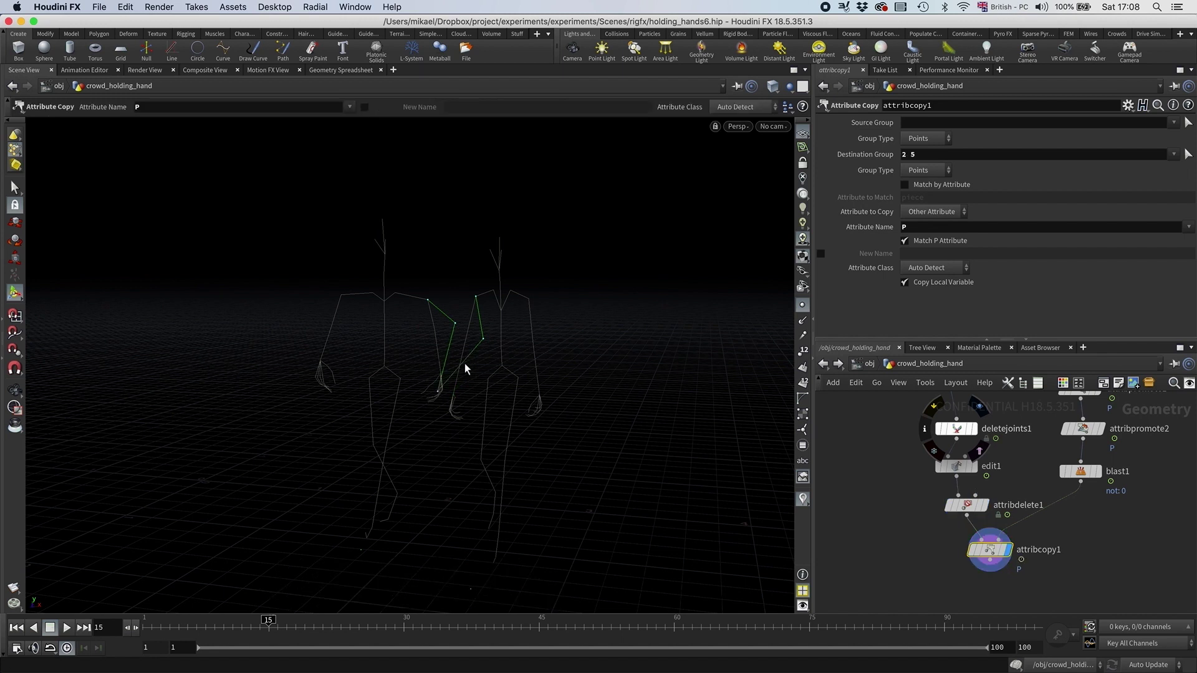
drag(222, 622, 277, 617)
key(space)
drag(425, 485, 449, 486)
- Add an IK Chains node with null1 as its first input and attribcopy1 as its second, and display it
scroll(922, 543, down, 3)
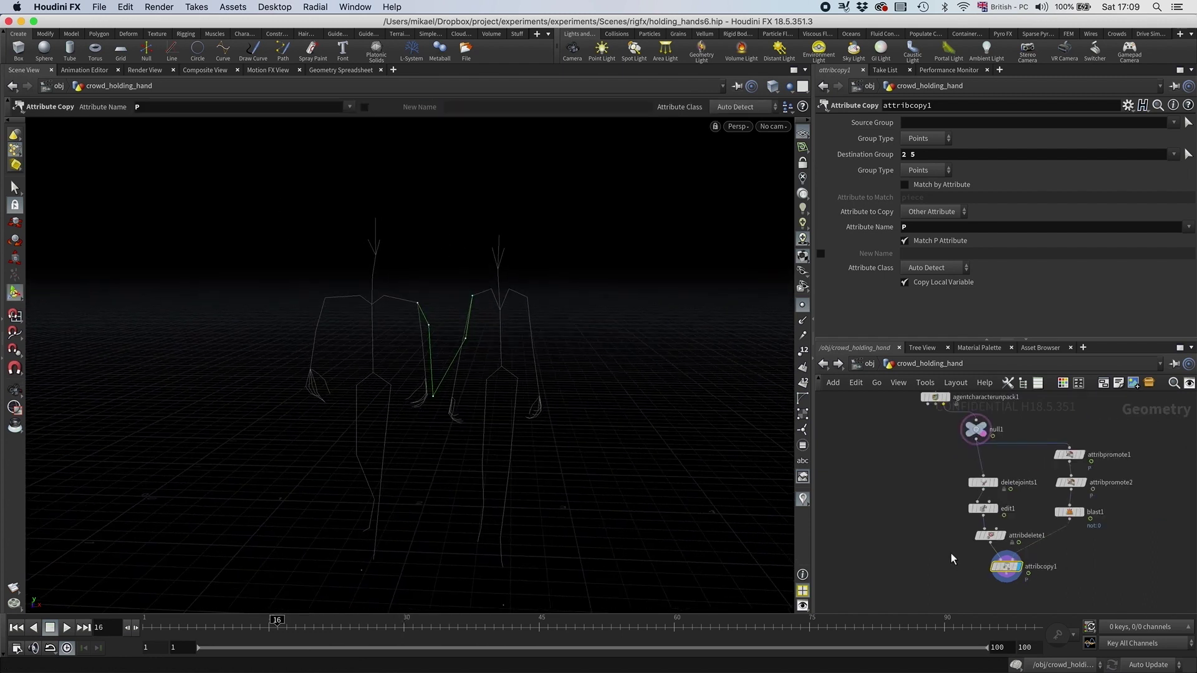
key(Tab)
text(ik chains)
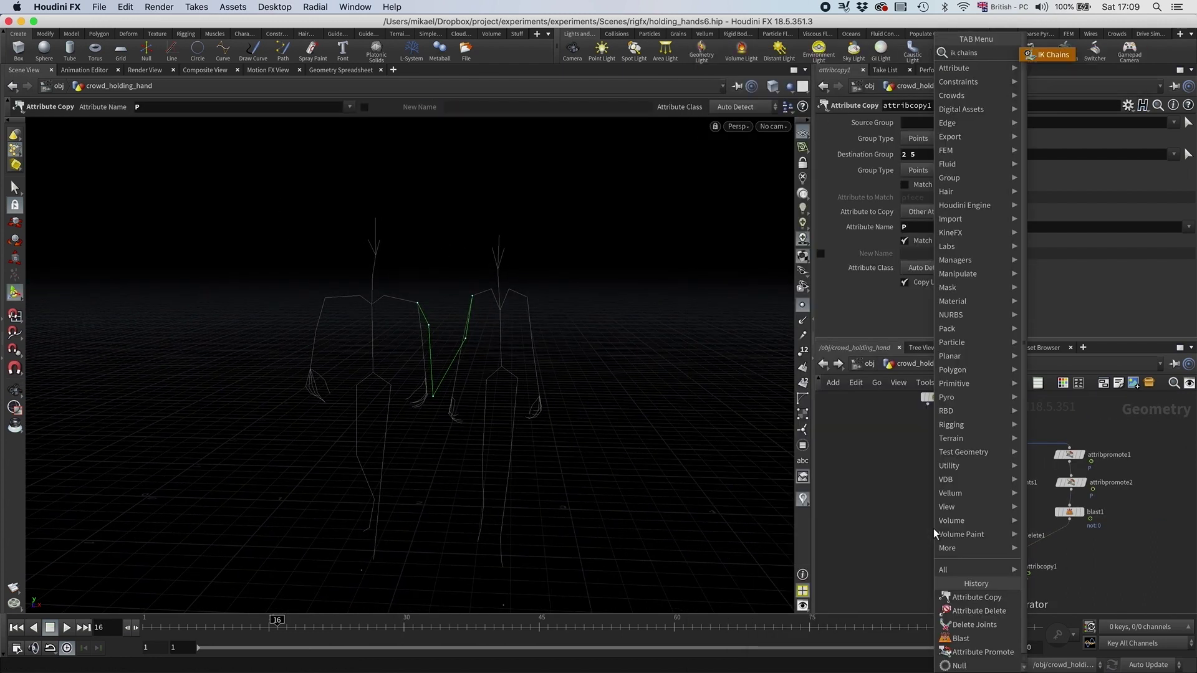
key(Return)
click(939, 536)
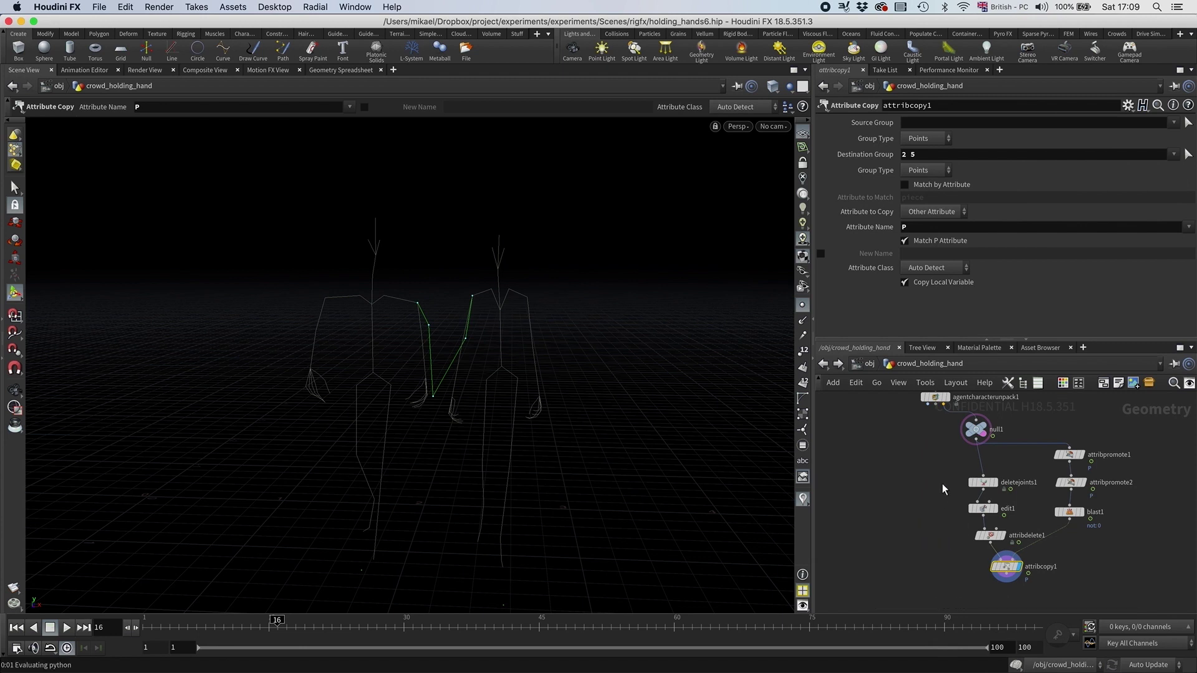
drag(976, 439, 930, 536)
drag(938, 548, 927, 601)
click(931, 590)
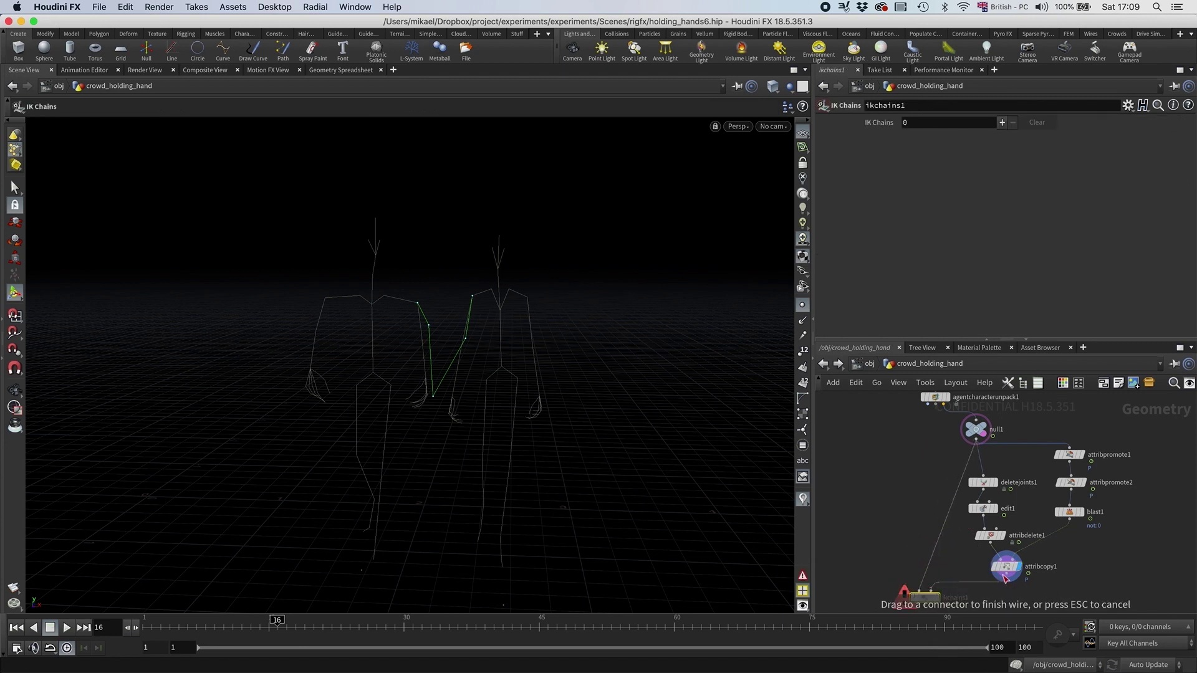
click(1014, 537)
drag(909, 560, 924, 561)
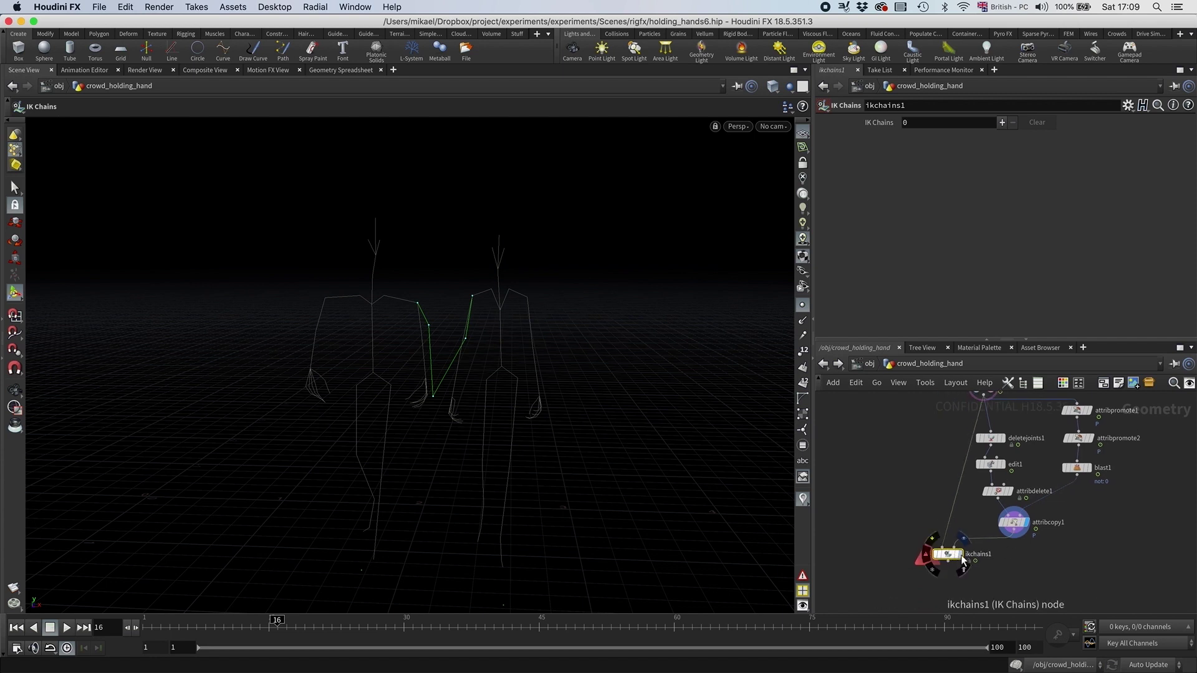
click(962, 556)
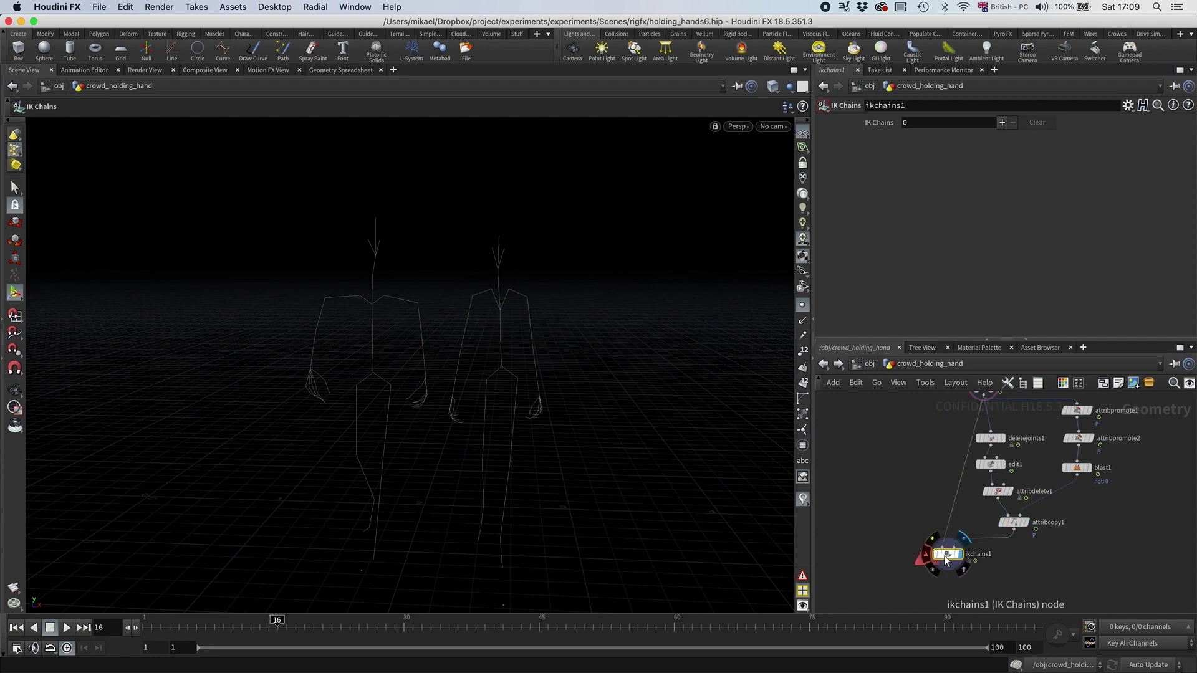
- Add one IK chain on ikchains1 and pick the RightArm joint as its root name
click(1003, 123)
click(1185, 154)
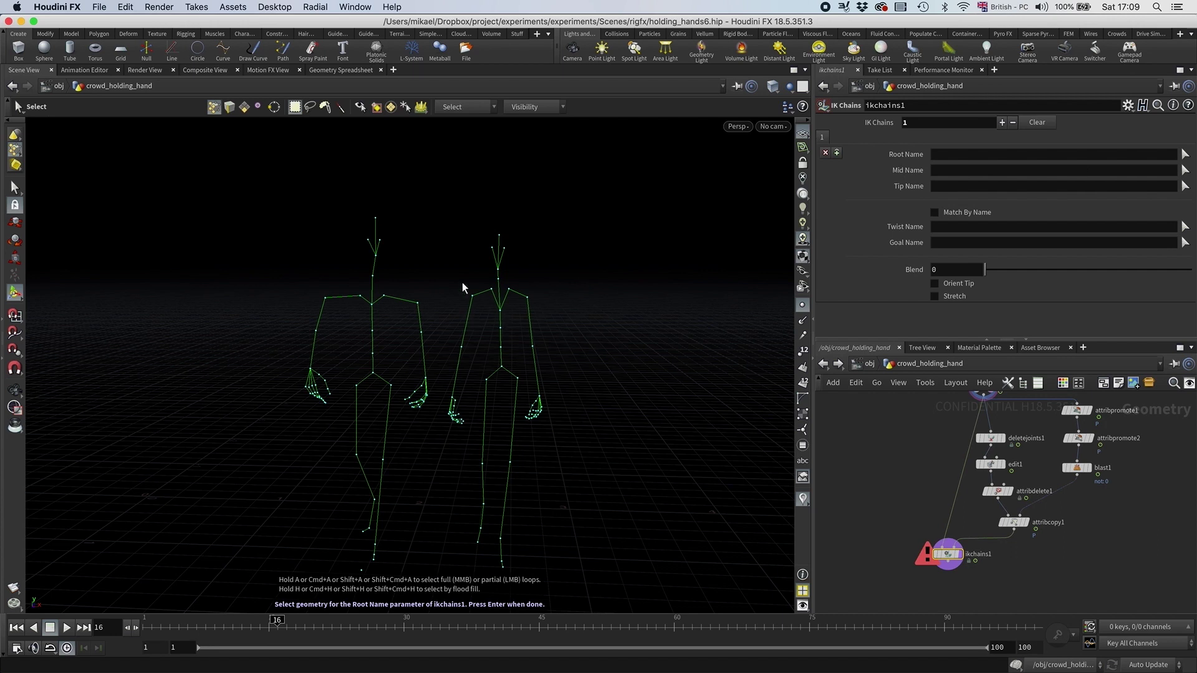
click(477, 300)
key(Return)
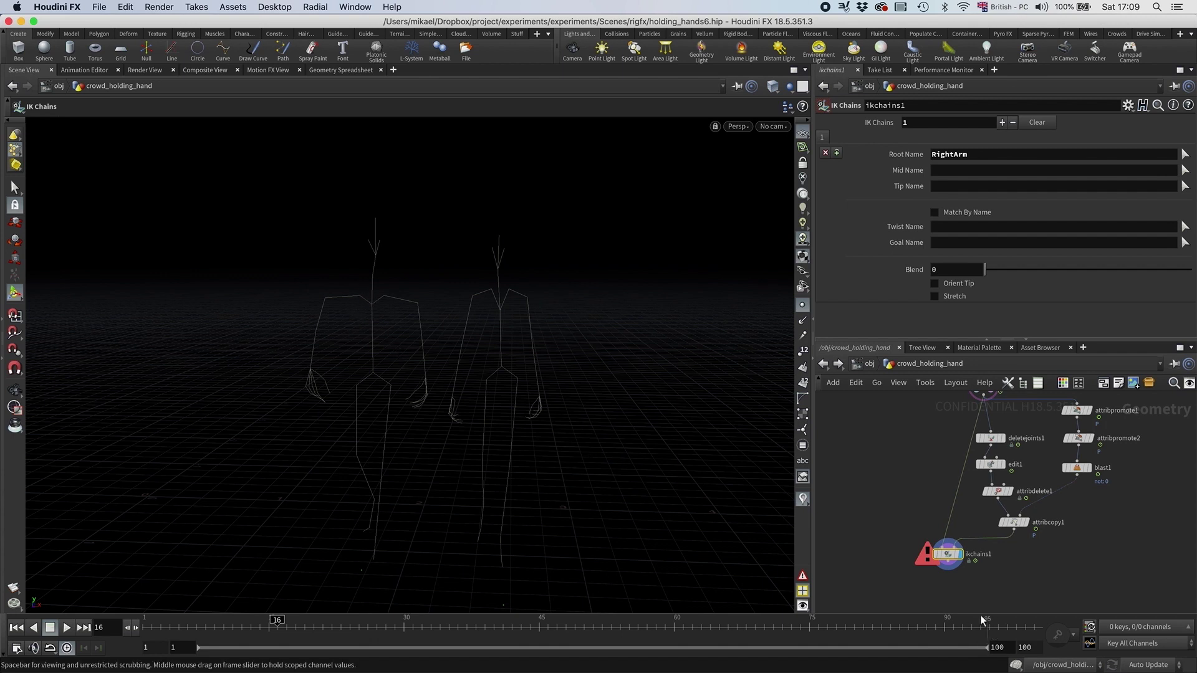
drag(944, 555, 953, 554)
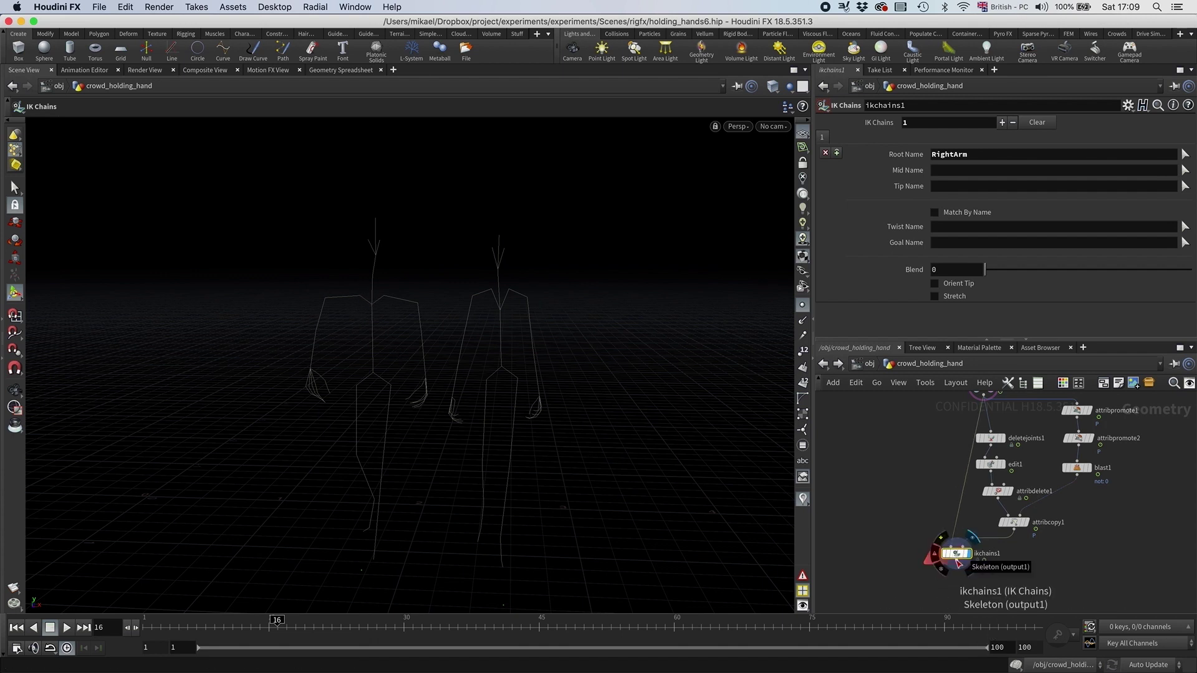
- Insert an Attribute Wrangle between OUT_crowd and agentcharacterunpack1 and set it to run over primitives
middle_drag(922, 454, 920, 462)
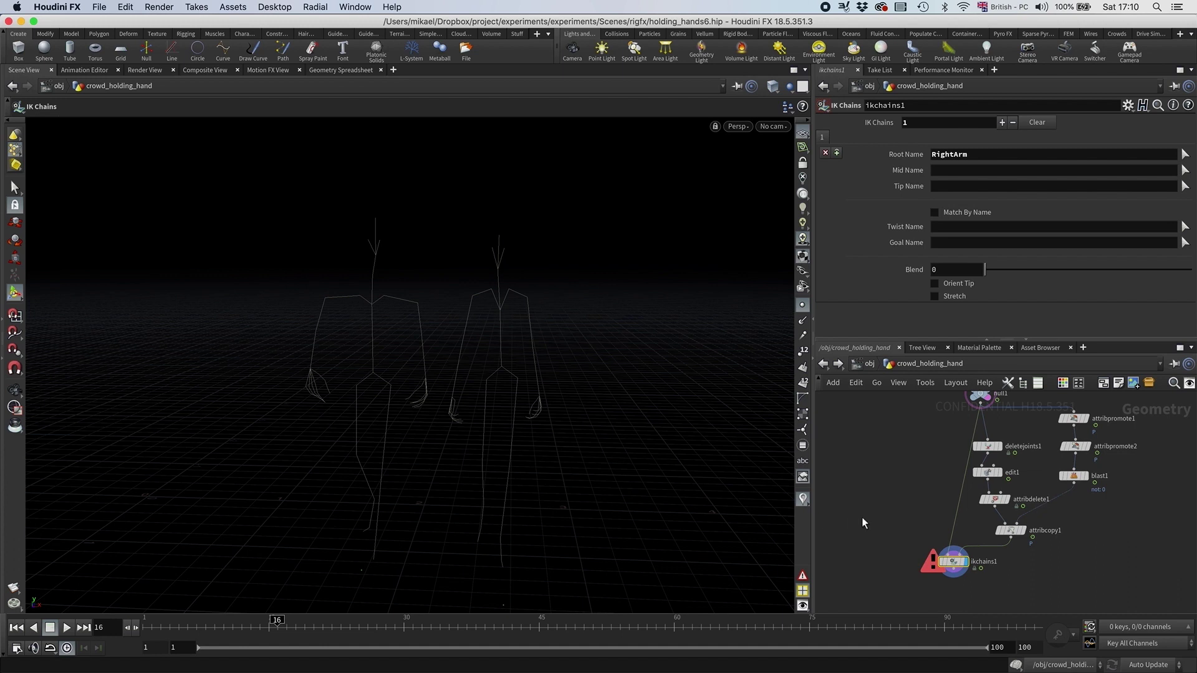
scroll(930, 440, up, 5)
key(Tab)
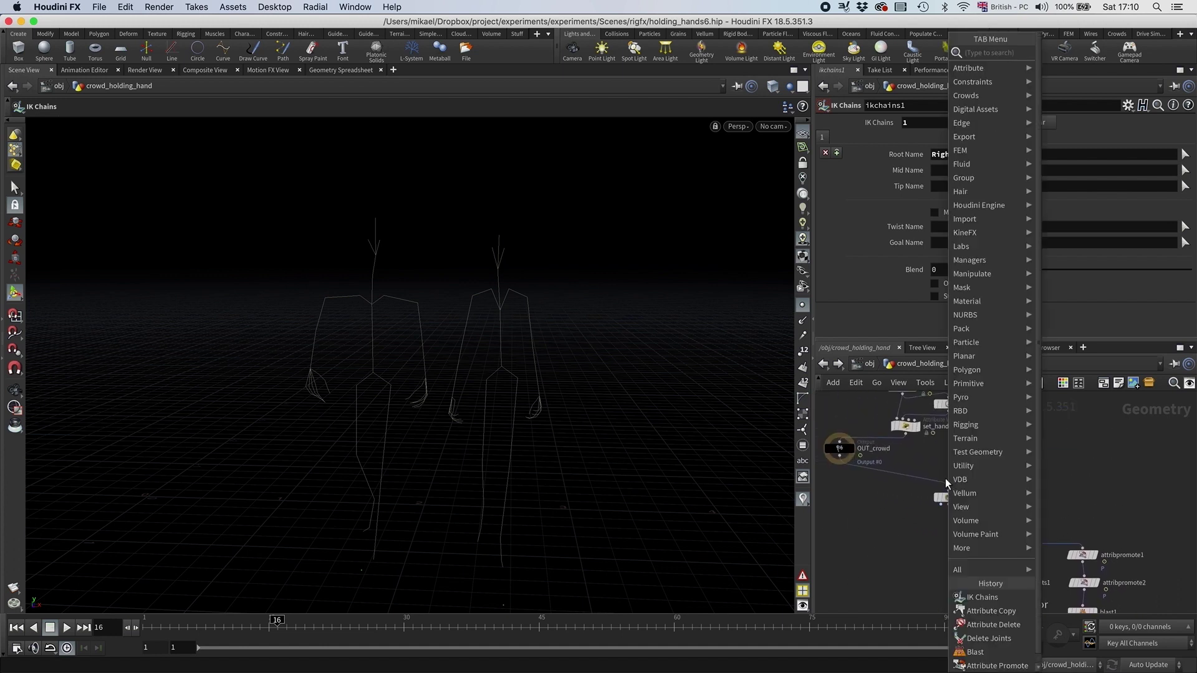
text(e)
key(BackSpace)
text(wr)
key(Return)
click(945, 477)
click(941, 171)
click(929, 210)
- Write s@prefix=s@name; in attribwrangle2 and check the prefix attribute in its geometry spreadsheet
click(882, 225)
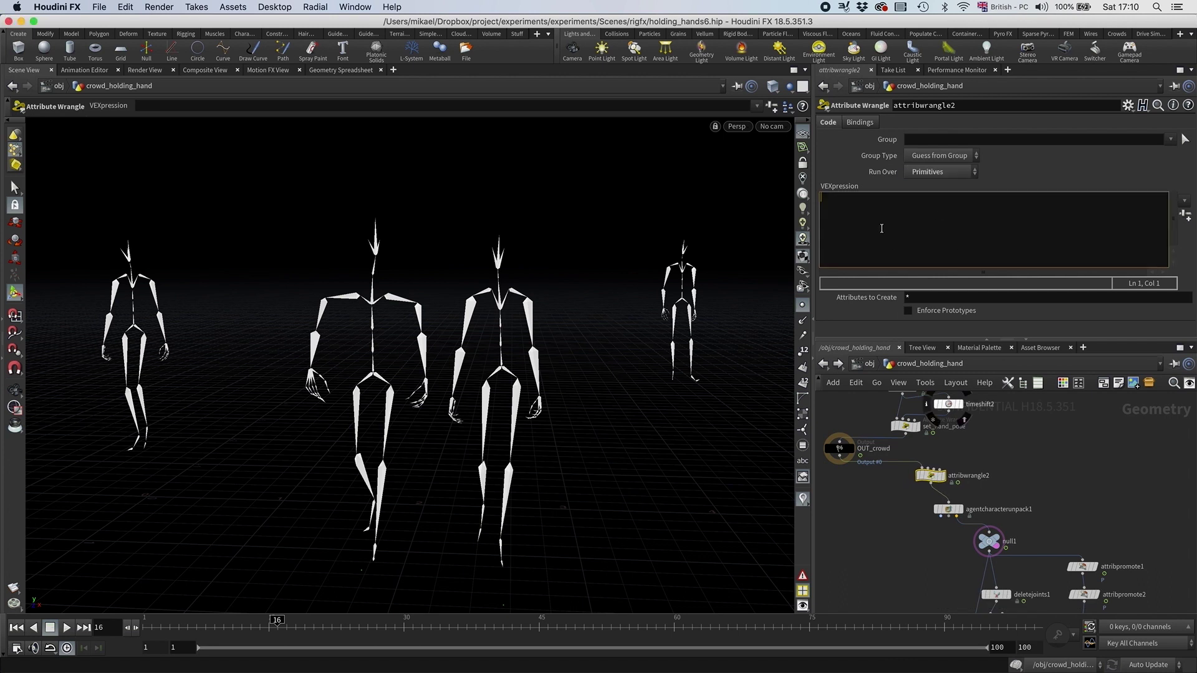
text(s@prefix=s@name;)
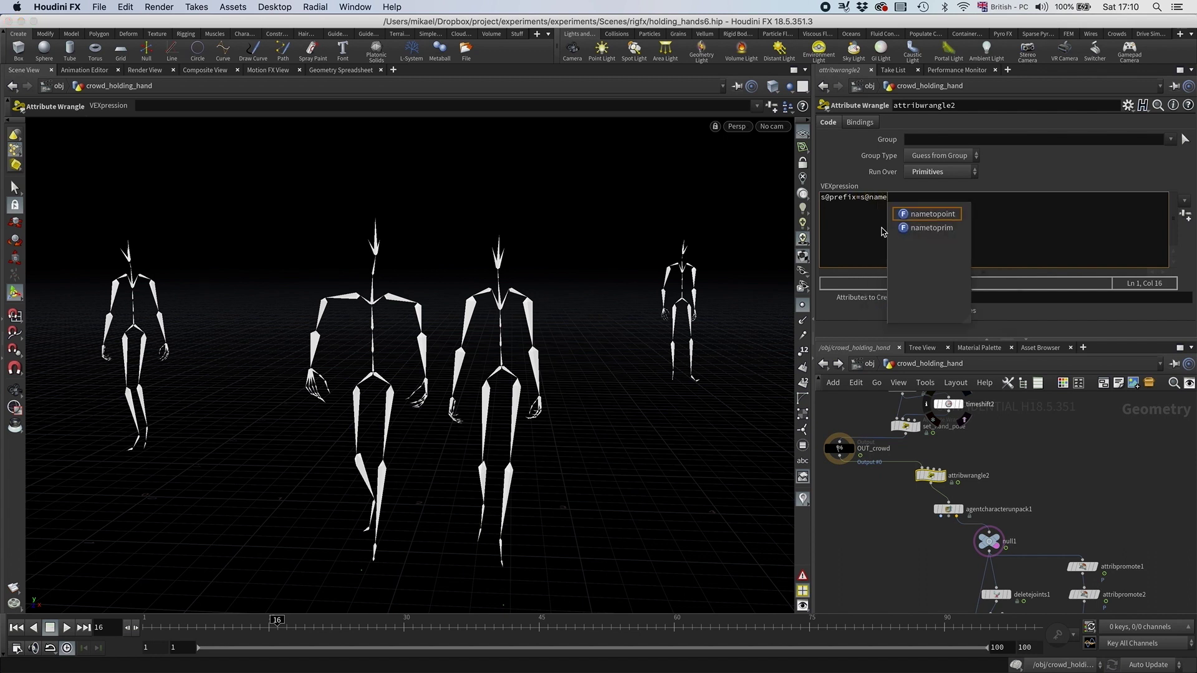
right_click(930, 476)
click(952, 483)
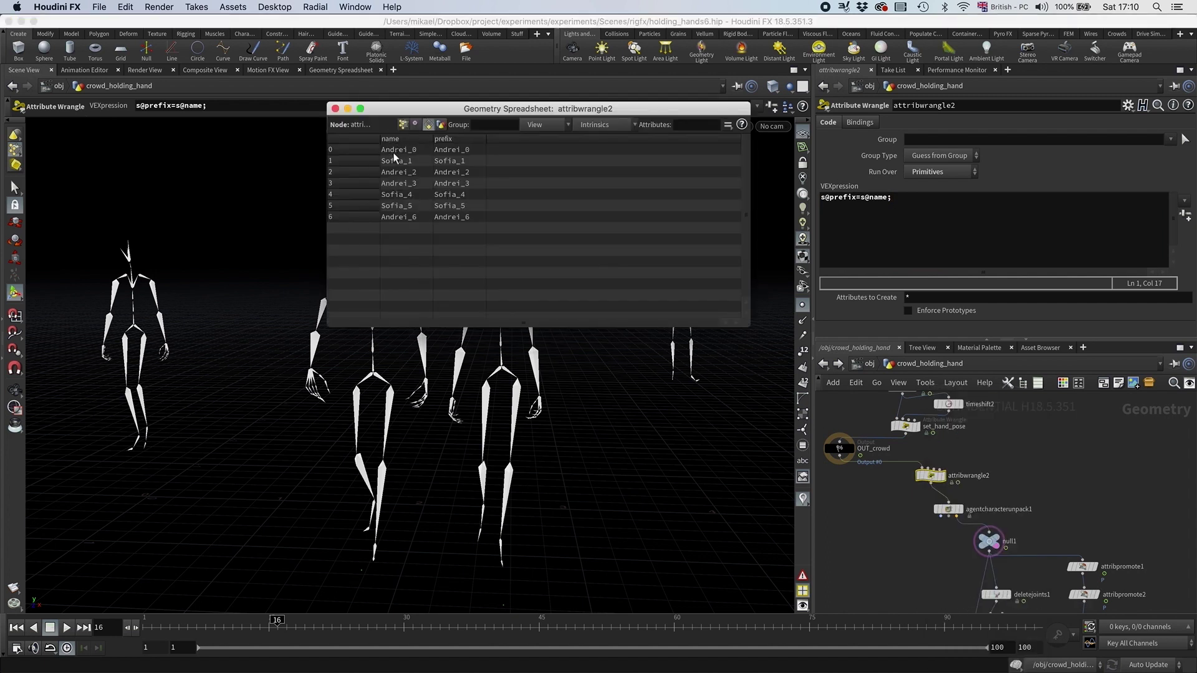
click(335, 109)
- Insert an Attribute Promote node between attribwrangle2 and agentcharacterunpack1
drag(938, 475, 941, 467)
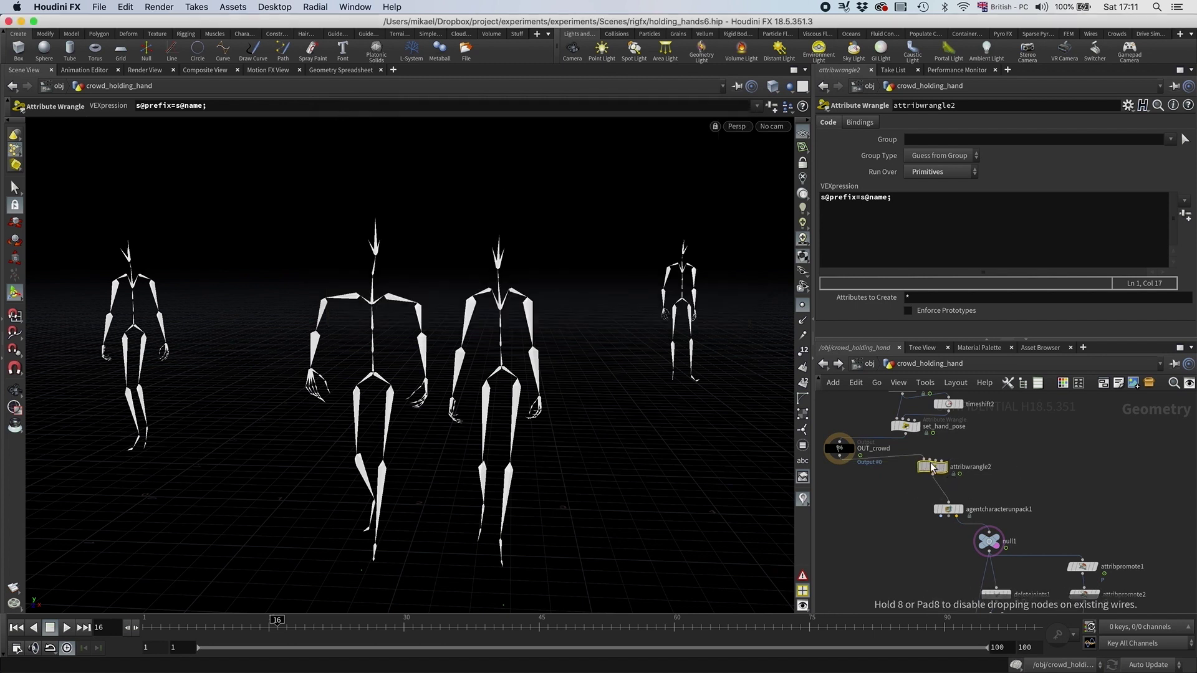
key(Tab)
text(pr)
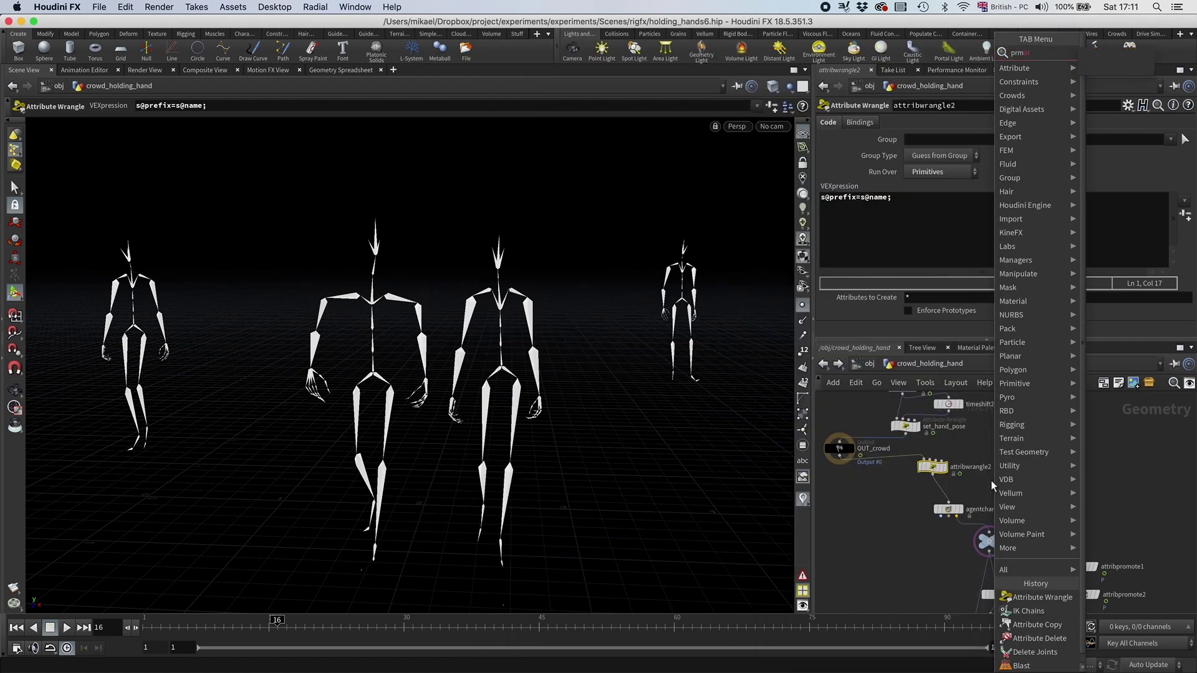
key(BackSpace)
key(BackSpace)
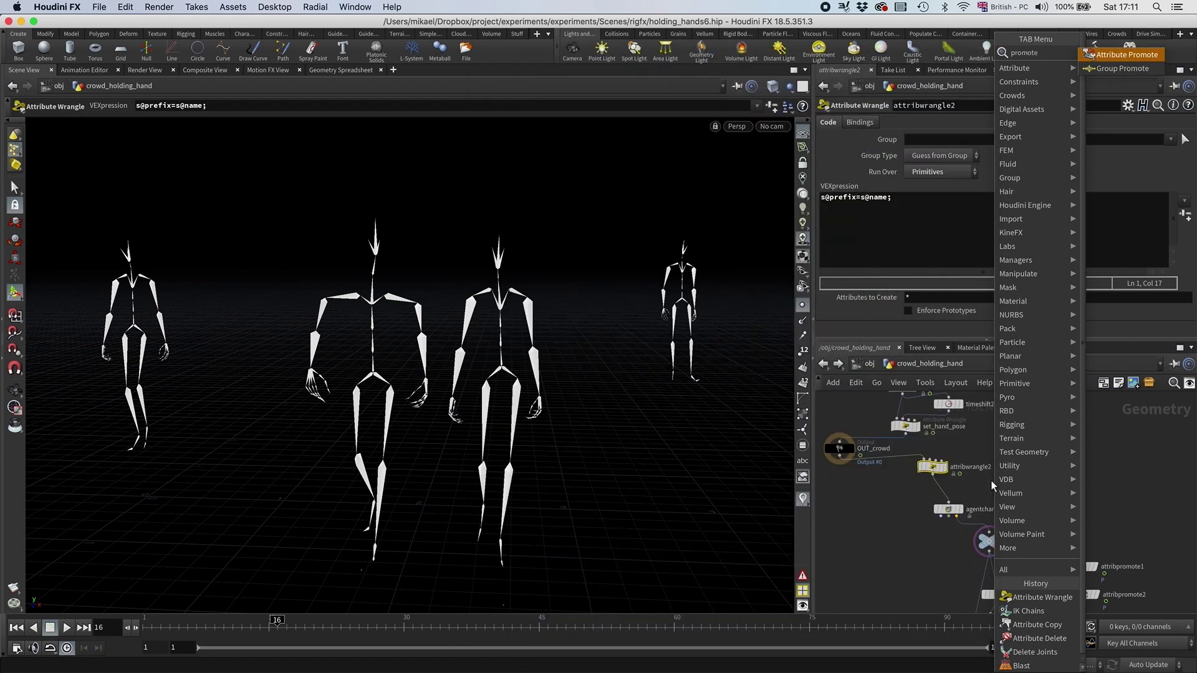
key(Escape)
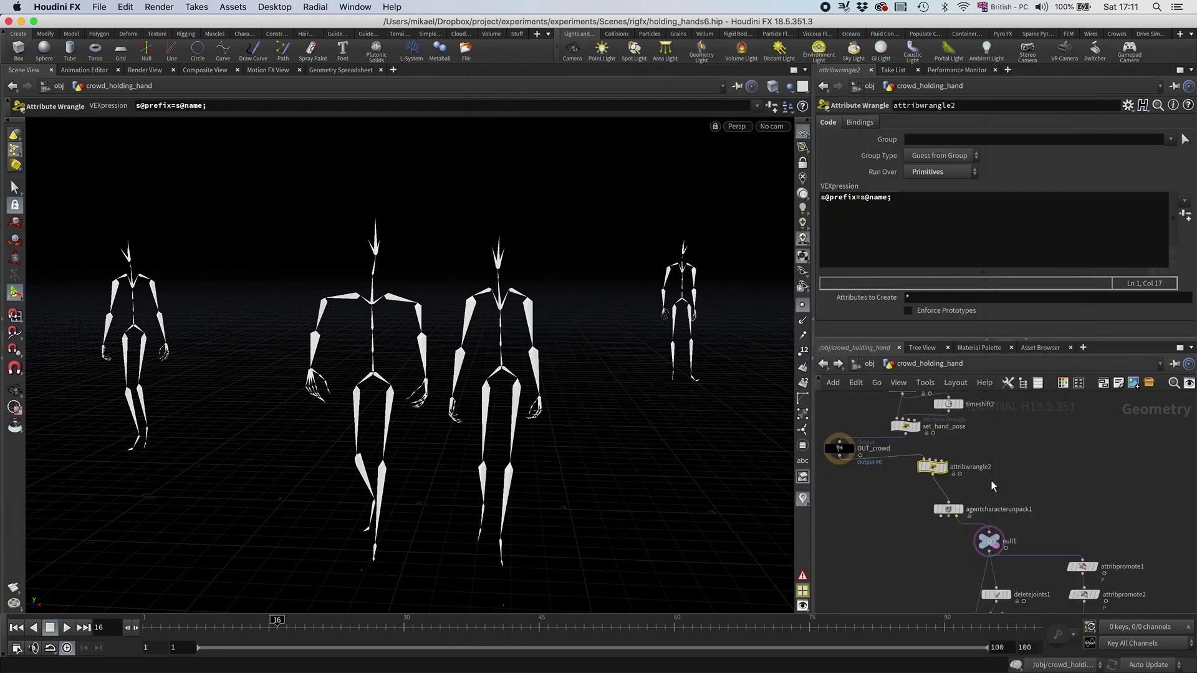
click(939, 497)
- Set attribpromote3 to promote the prefix attribute from primitive to point class
click(903, 122)
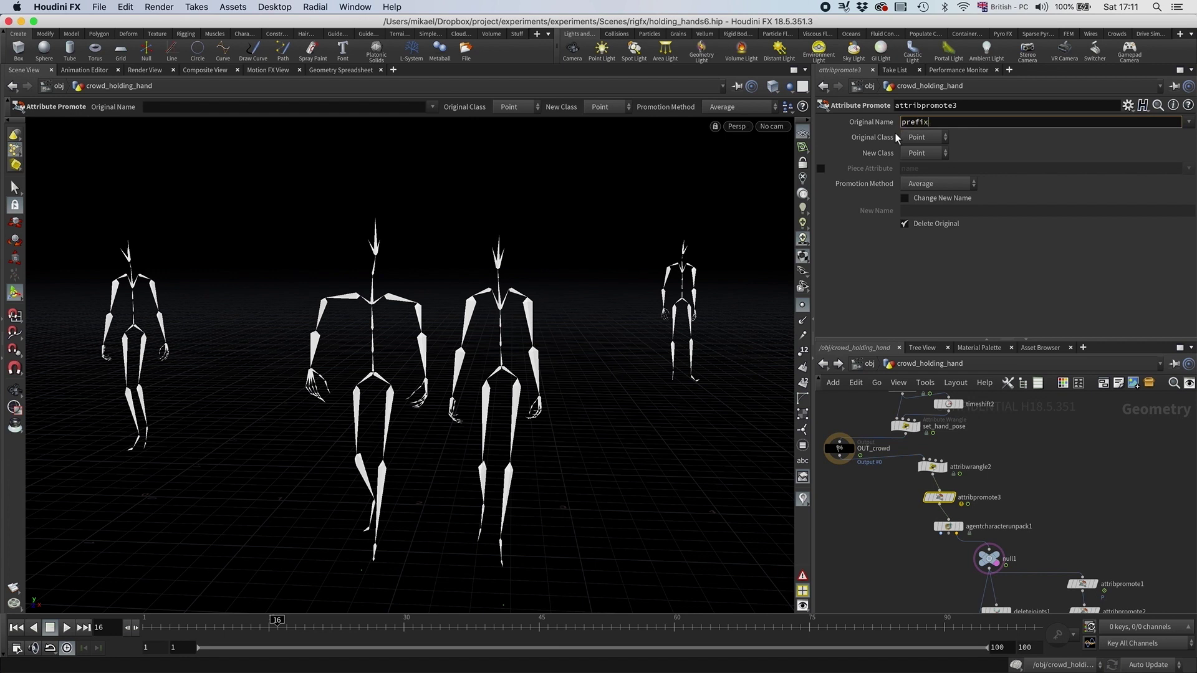
click(919, 137)
click(922, 164)
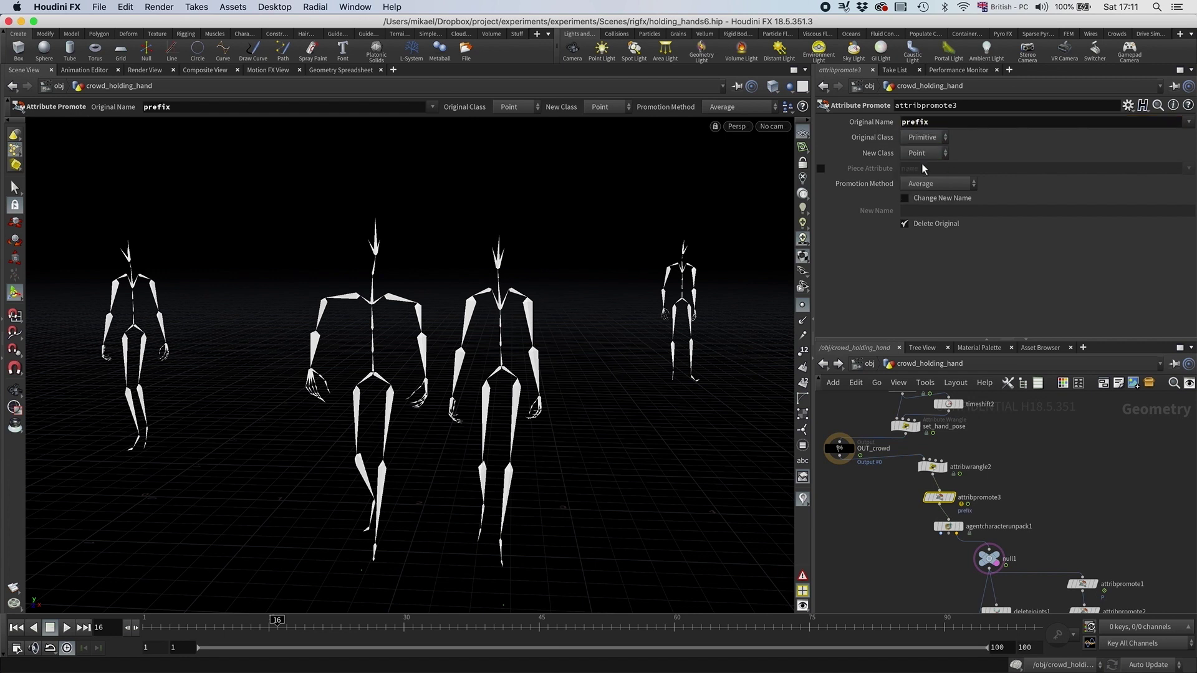
- Set the skeleton transfer attributes of agentcharacterunpack1 to prefix
middle_drag(988, 507, 965, 435)
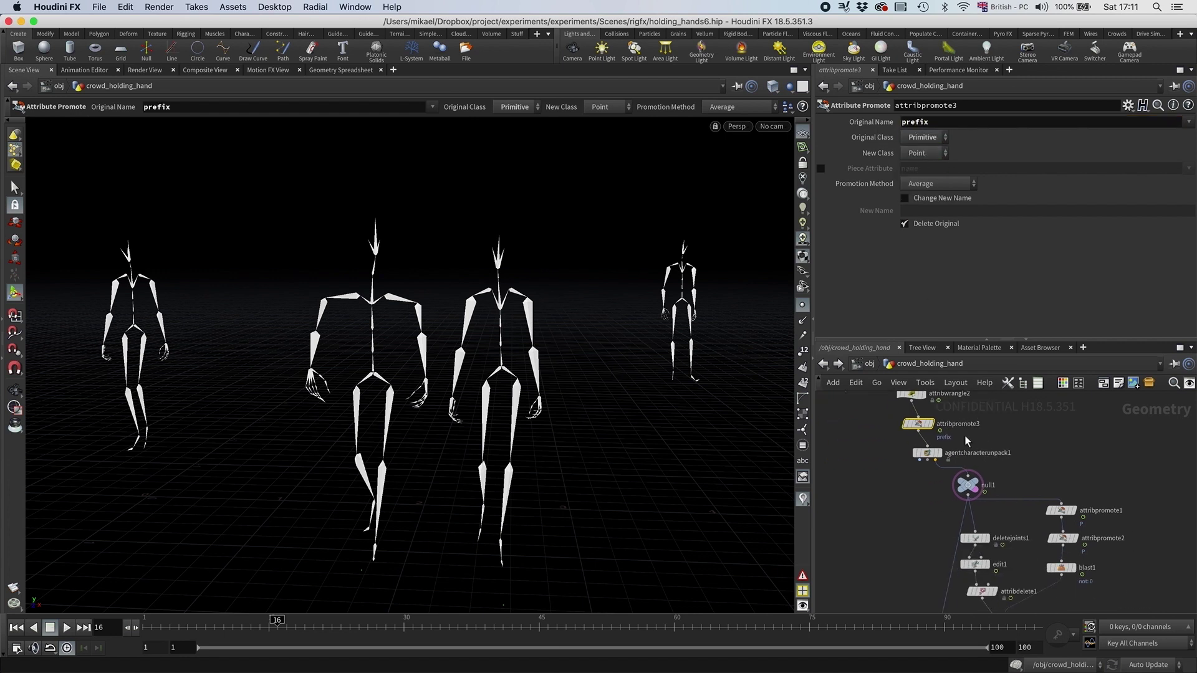
click(928, 455)
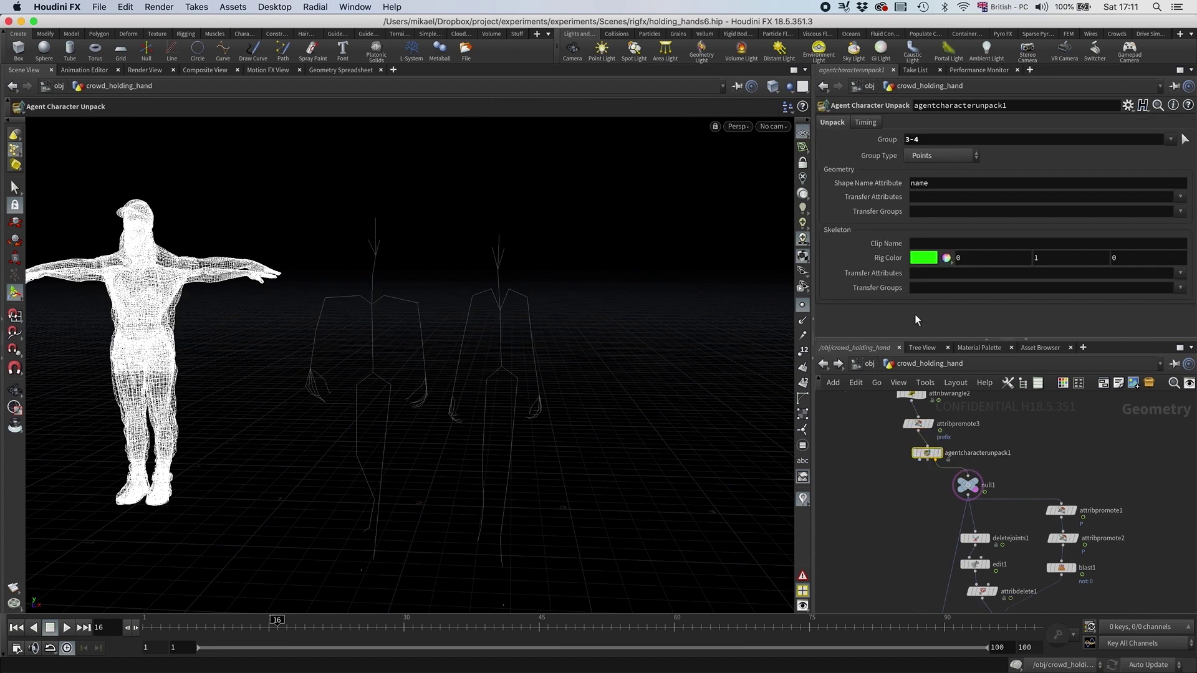
click(926, 293)
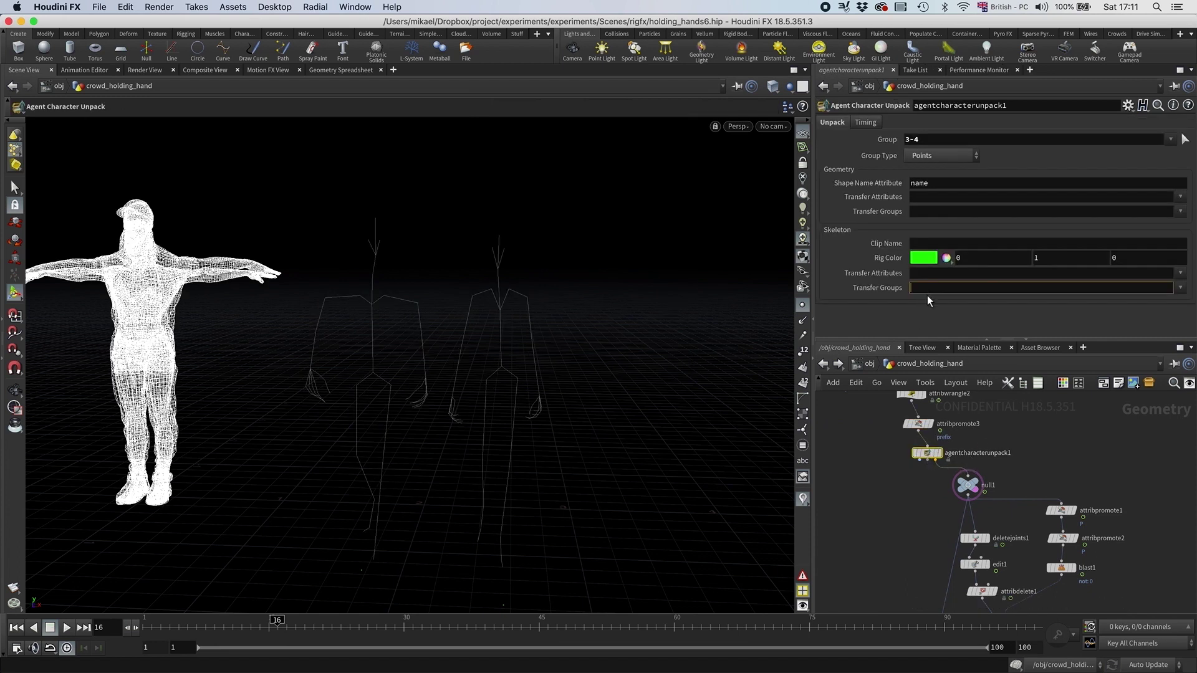
click(925, 272)
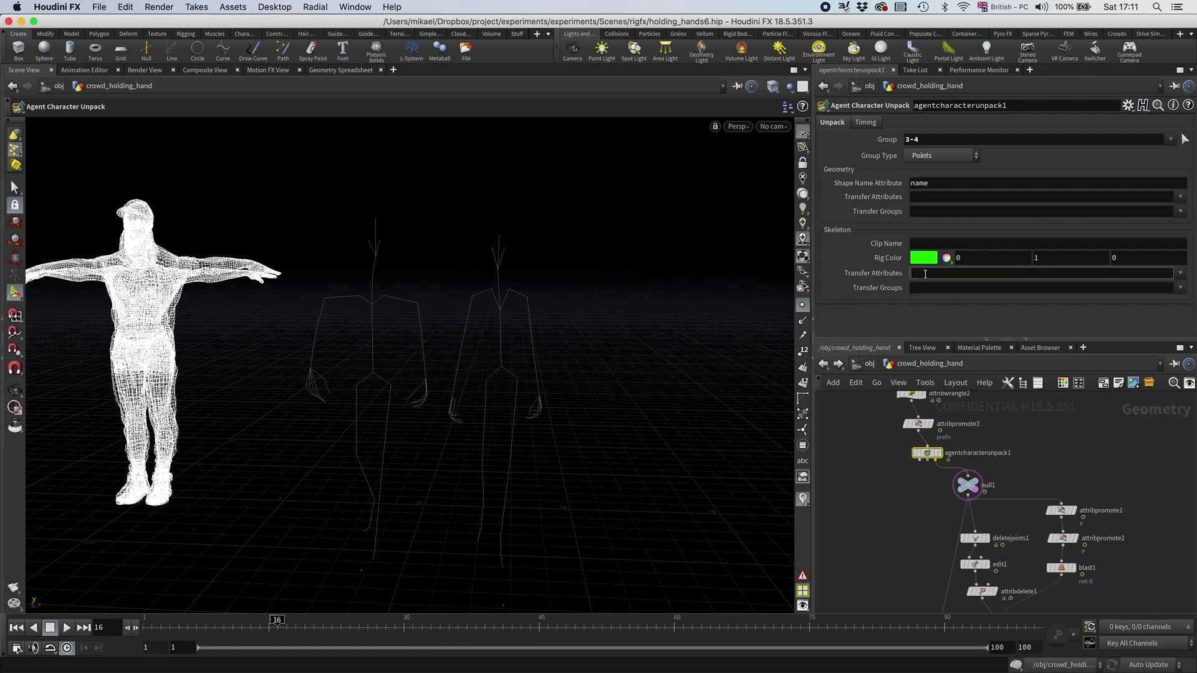
text(prefix)
key(Return)
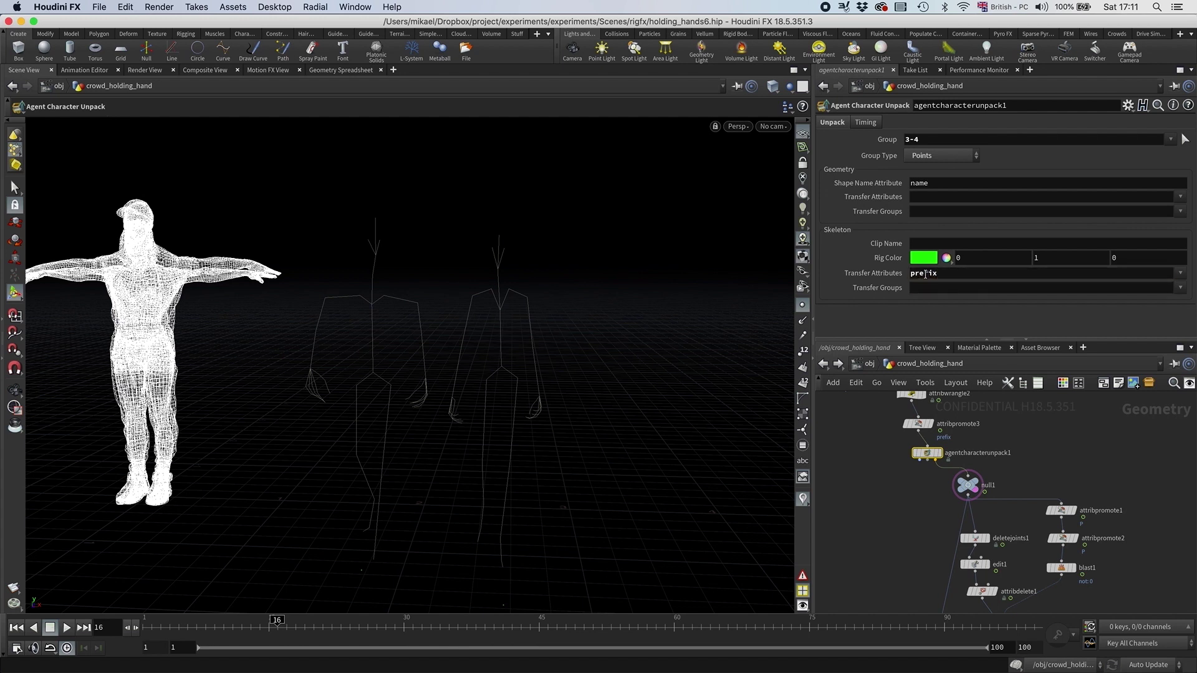
- Make room below agentcharacterunpack1 and insert an Attribute Wrangle between it and null1
middle_drag(1019, 447, 994, 378)
ctrl+drag(943, 428, 936, 489)
middle_drag(960, 437, 956, 467)
key(Tab)
text(wra)
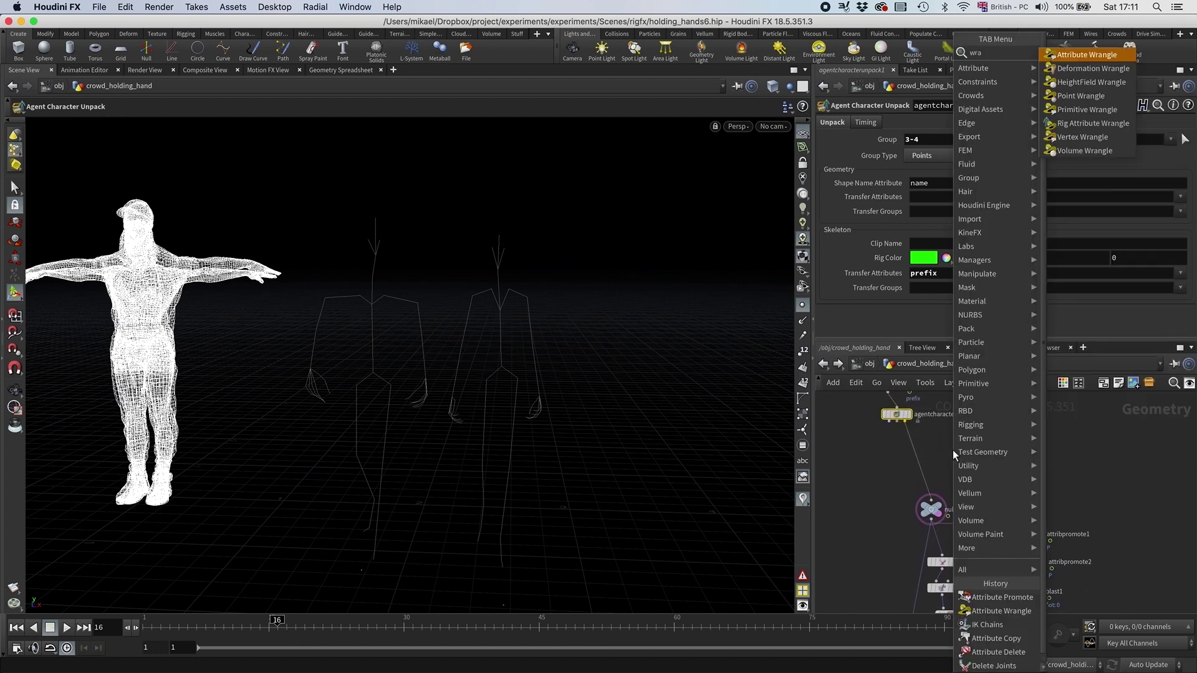
key(Return)
click(917, 453)
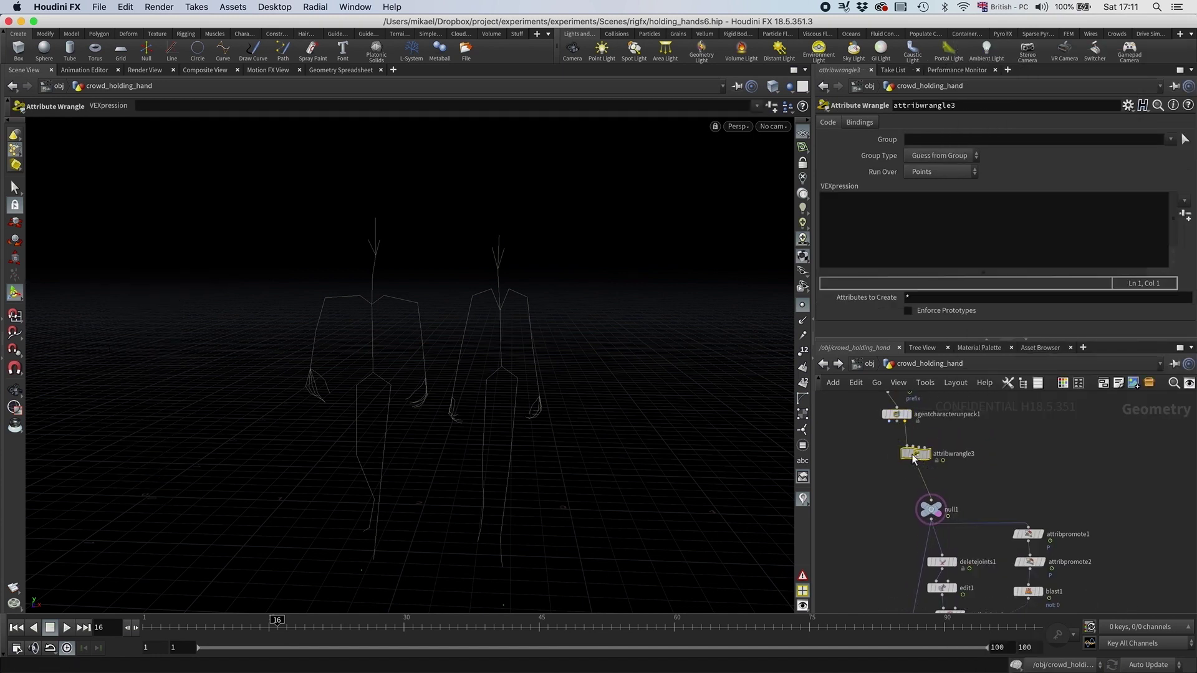
- Write attribwrangle3's VEX code as s@old_name=s@name; followed by s@name=s@prefix+"_"+s@name; on a second line
click(848, 215)
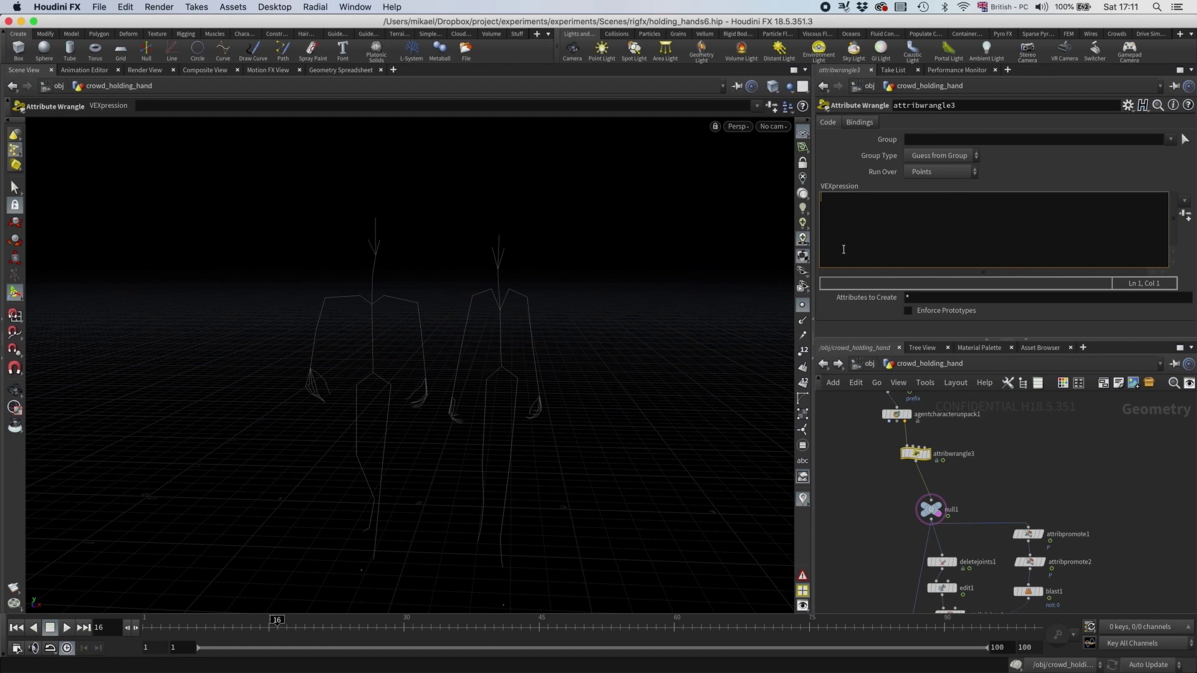
text(s@old_name=s@name;)
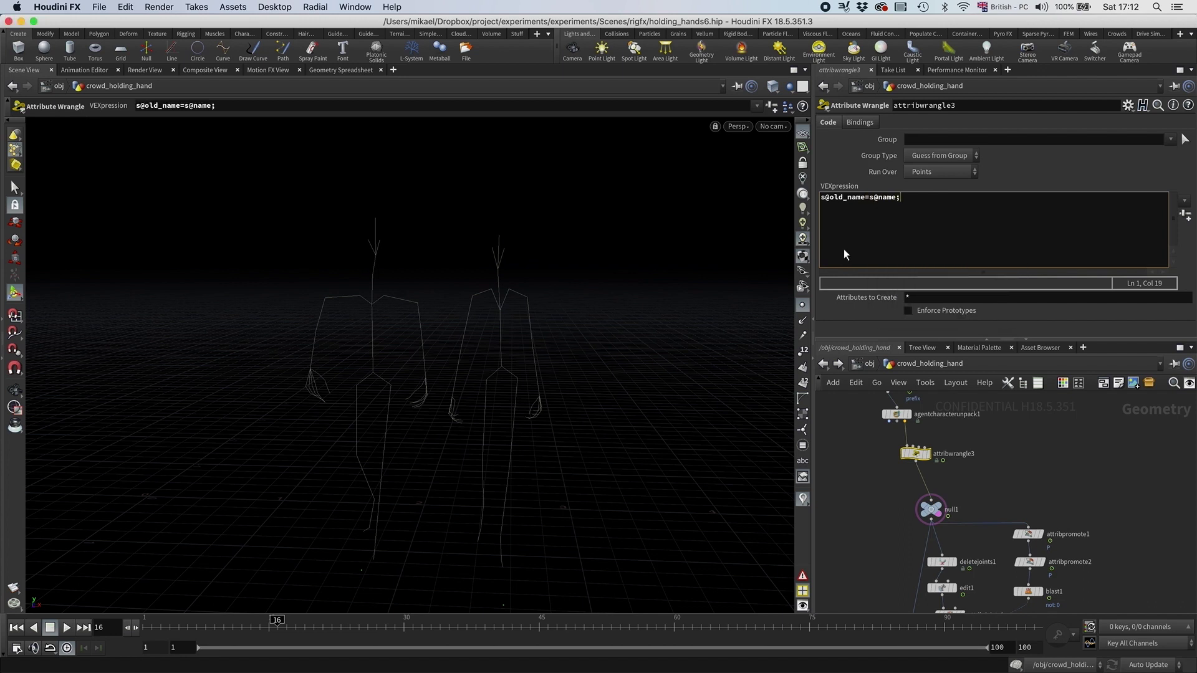
key(Return)
text(s@name)
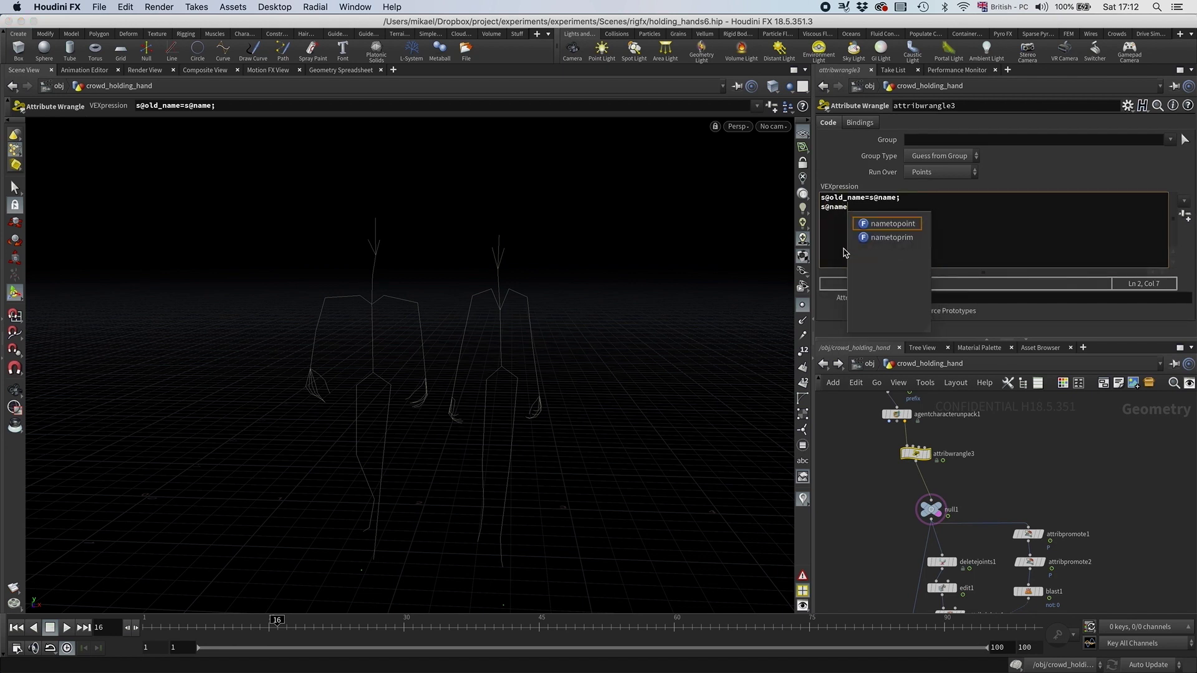
text(=s@)
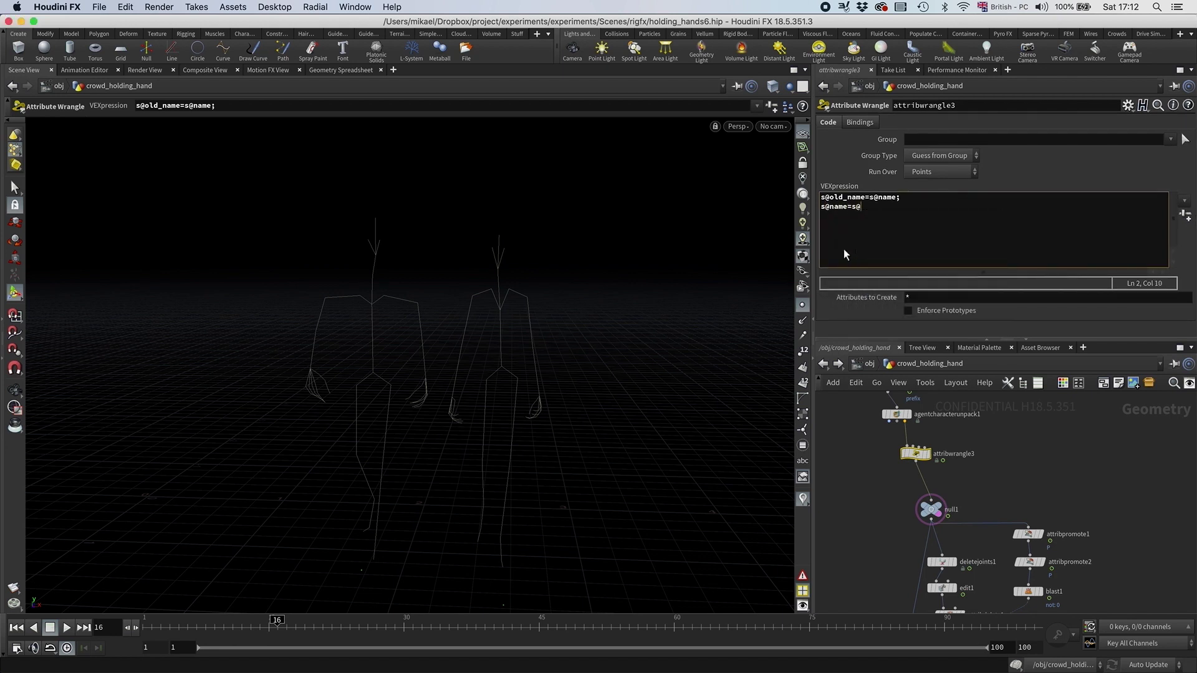
text(prefix+"_)
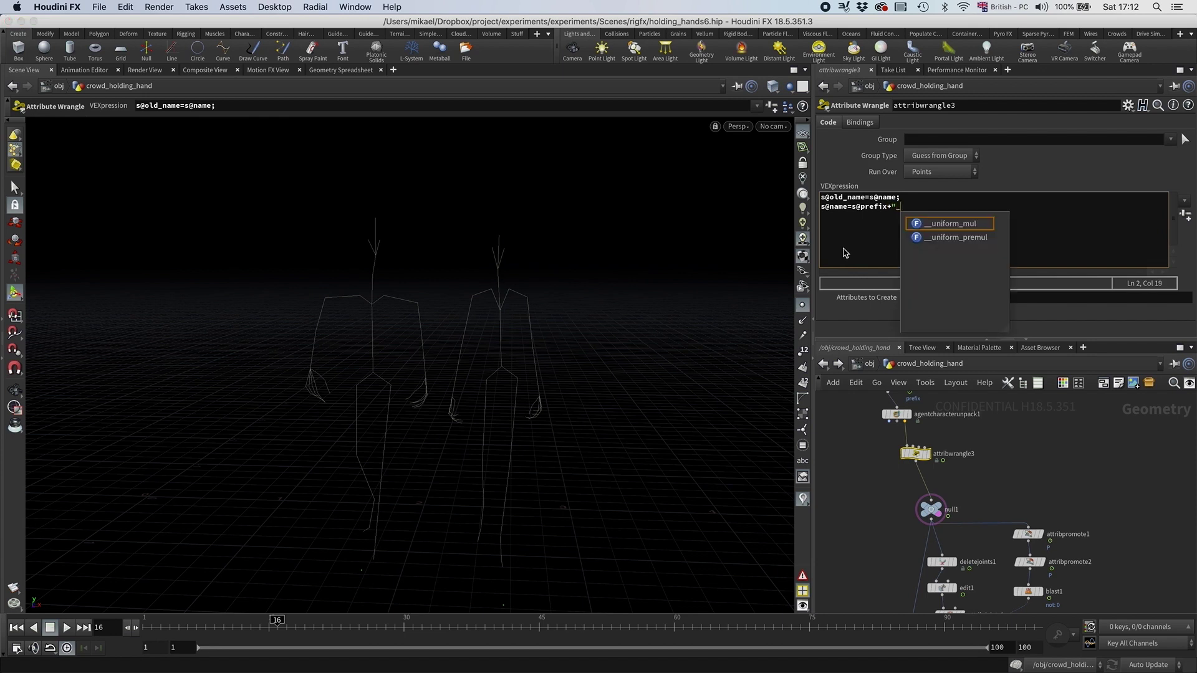
text("+)
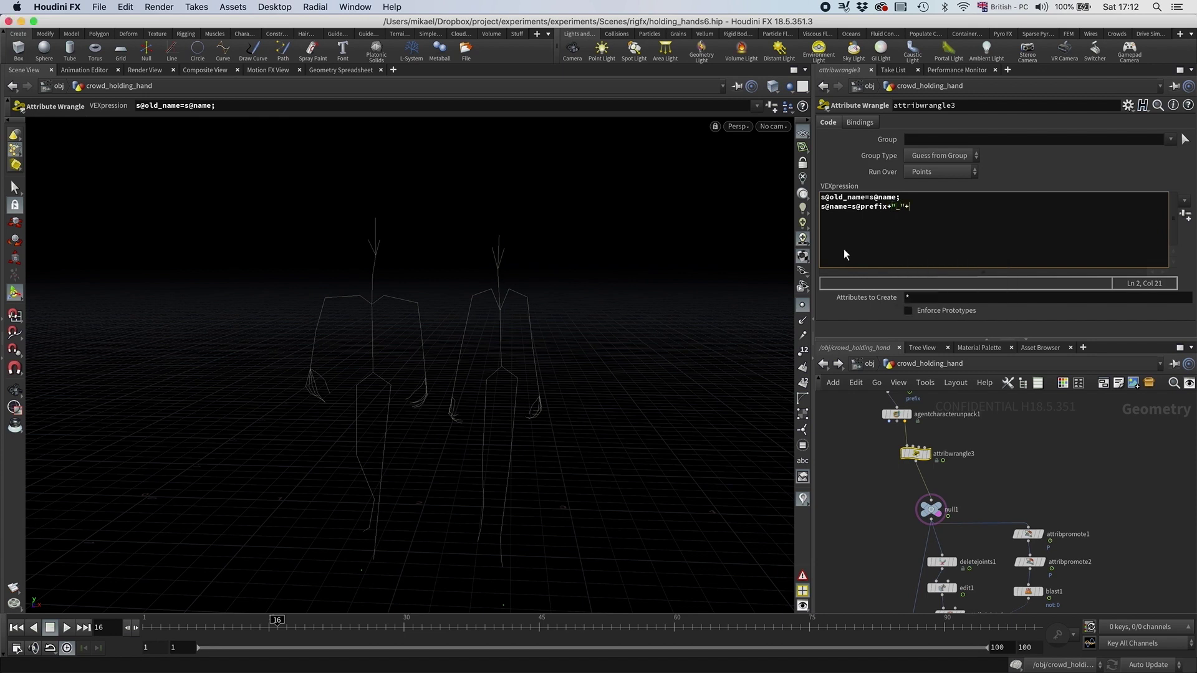
text(s@name;)
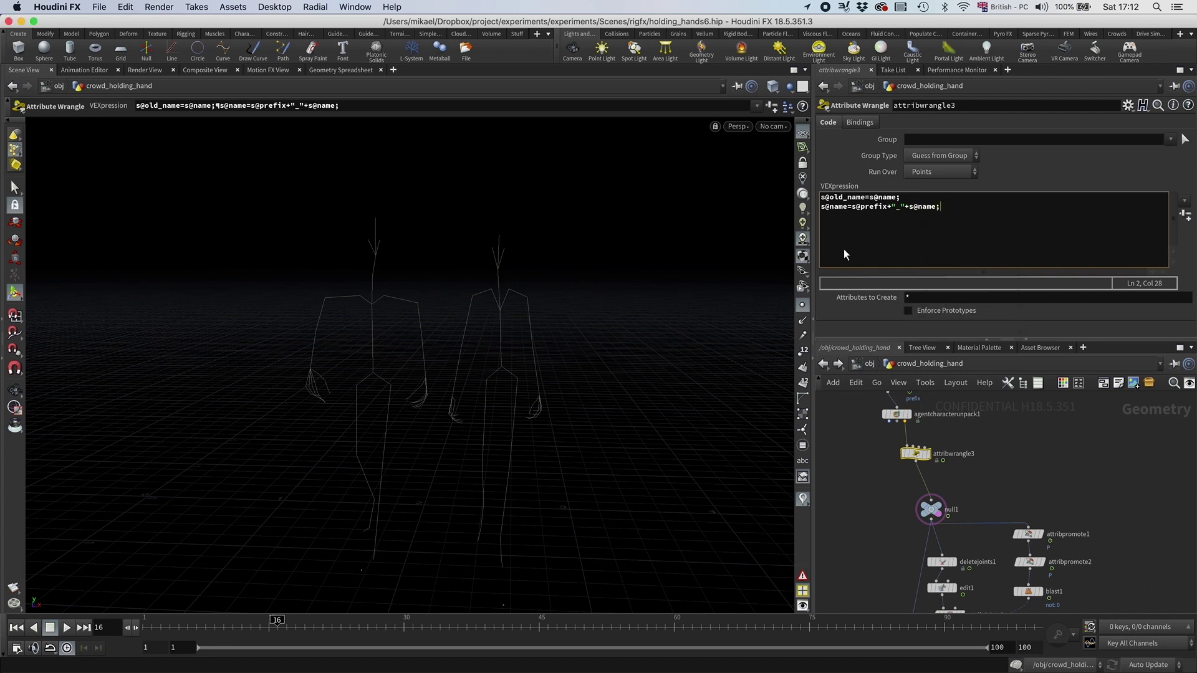
- Examine the name, old_name and prefix point attributes in null1's geometry spreadsheet, widening the name column
right_click(930, 510)
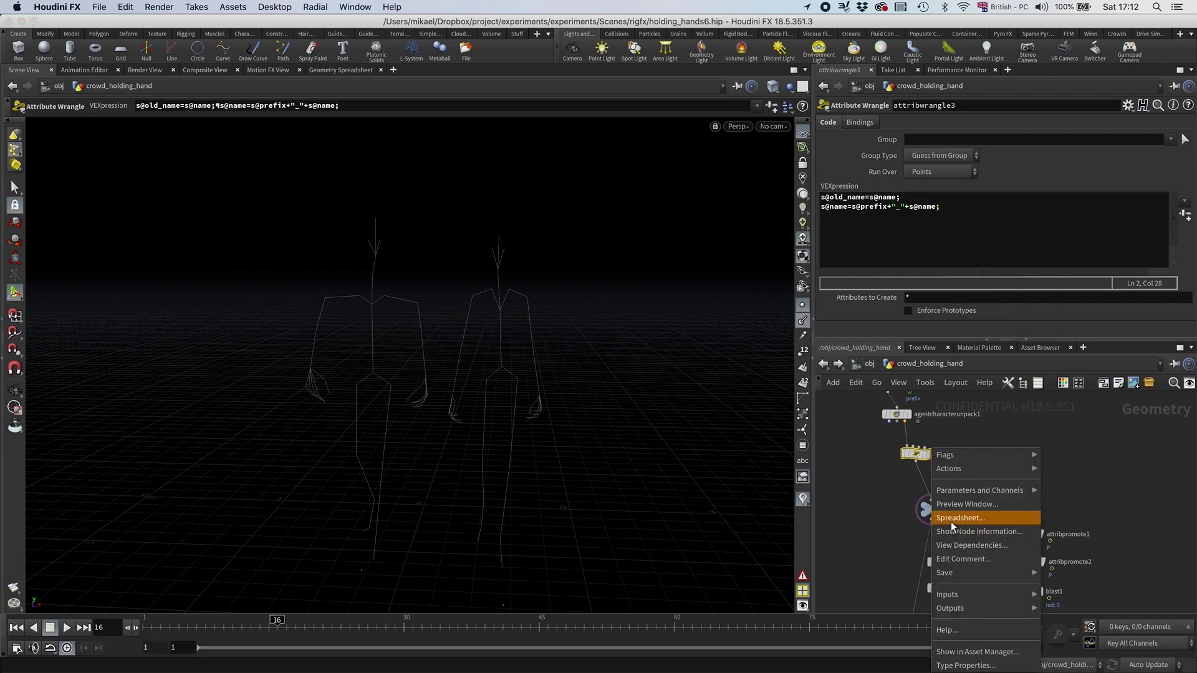
click(997, 532)
drag(586, 293, 477, 293)
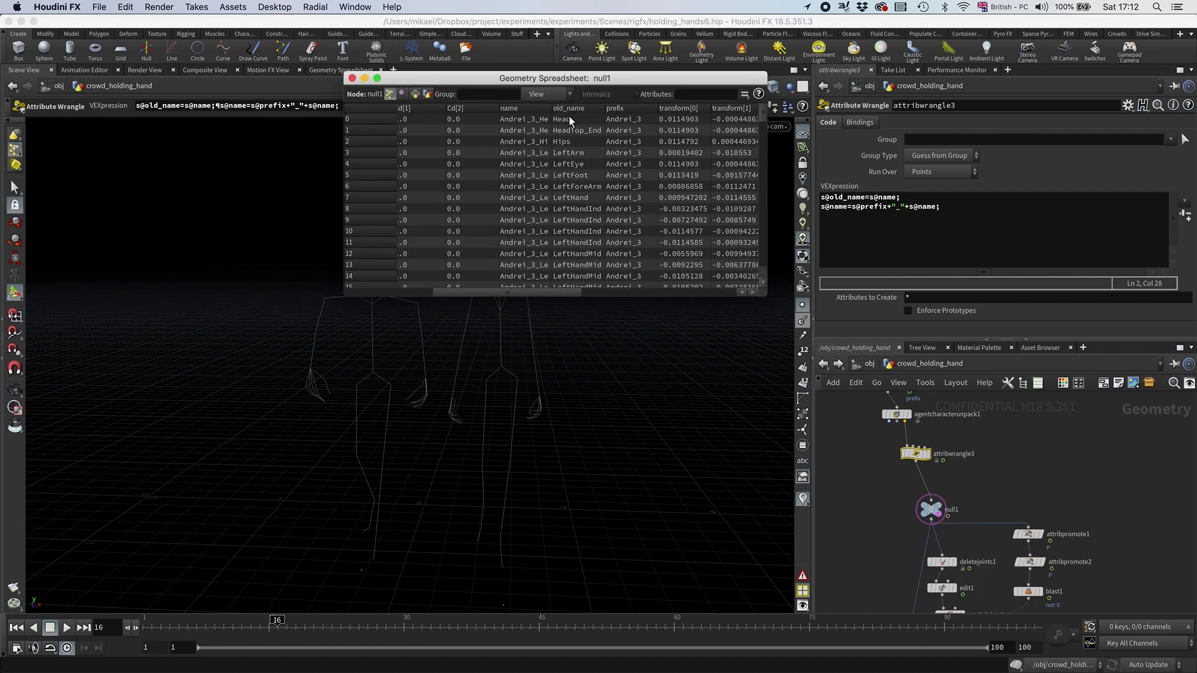
double_click(552, 108)
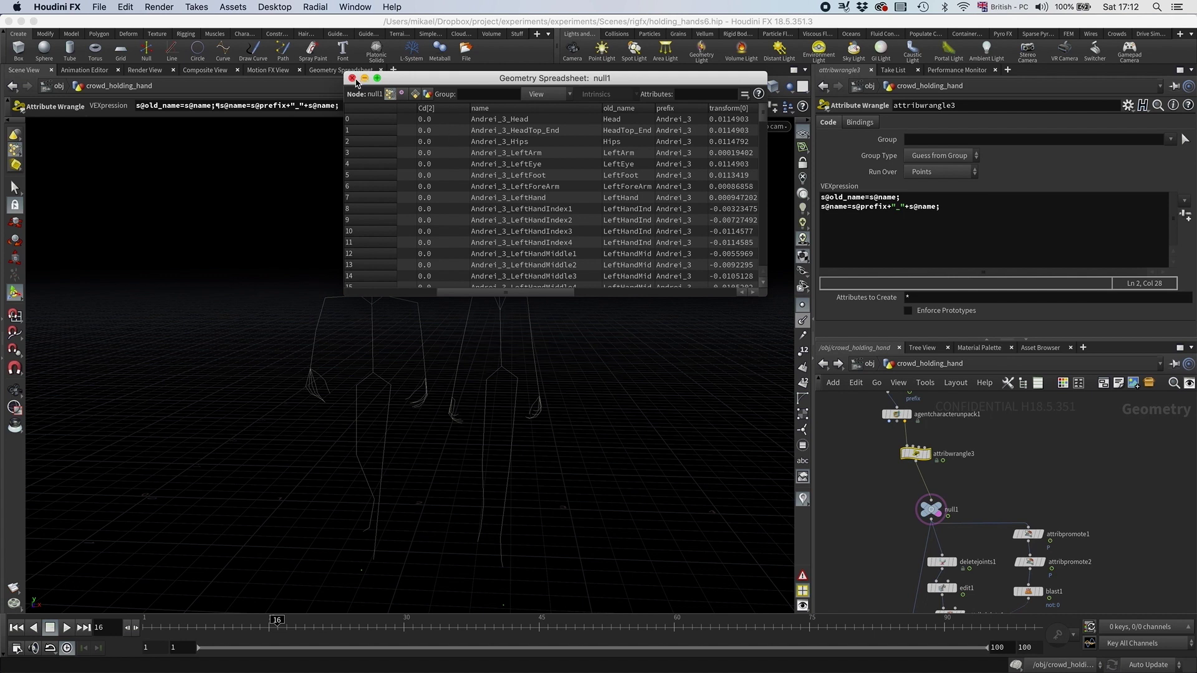
click(351, 78)
- Replace the root name of the IK chain on ikchains1 by picking the Sofia_4_RightArm joint
scroll(871, 460, down, 5)
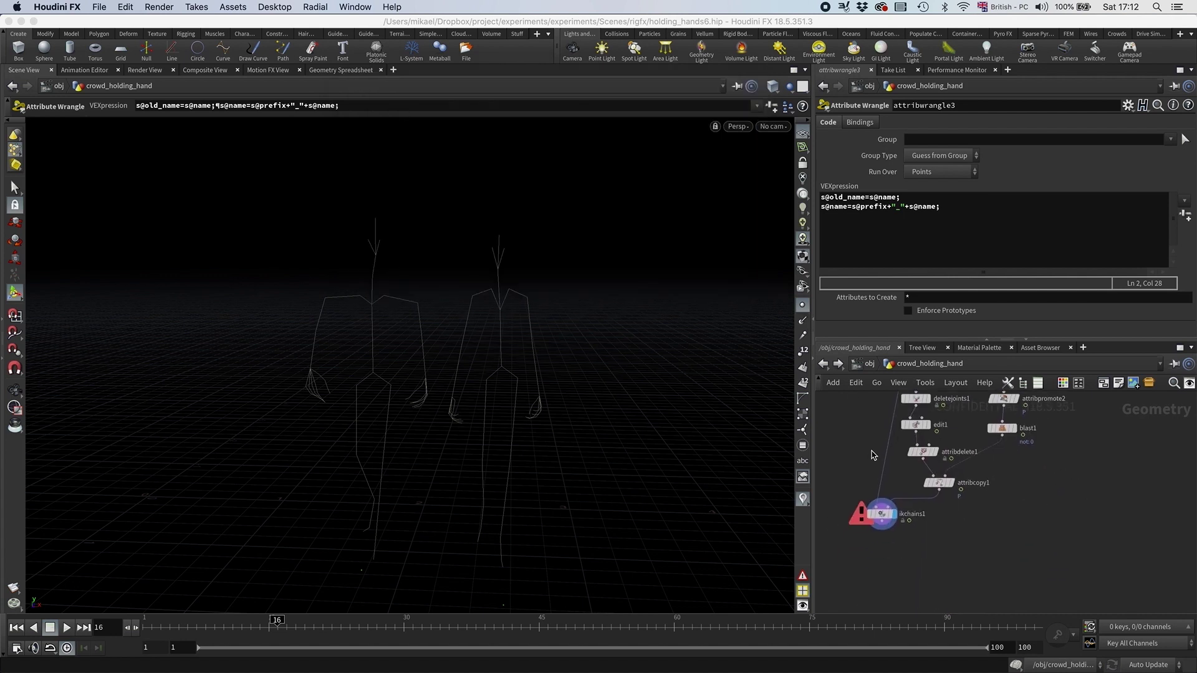
click(880, 515)
mouse_move(884, 516)
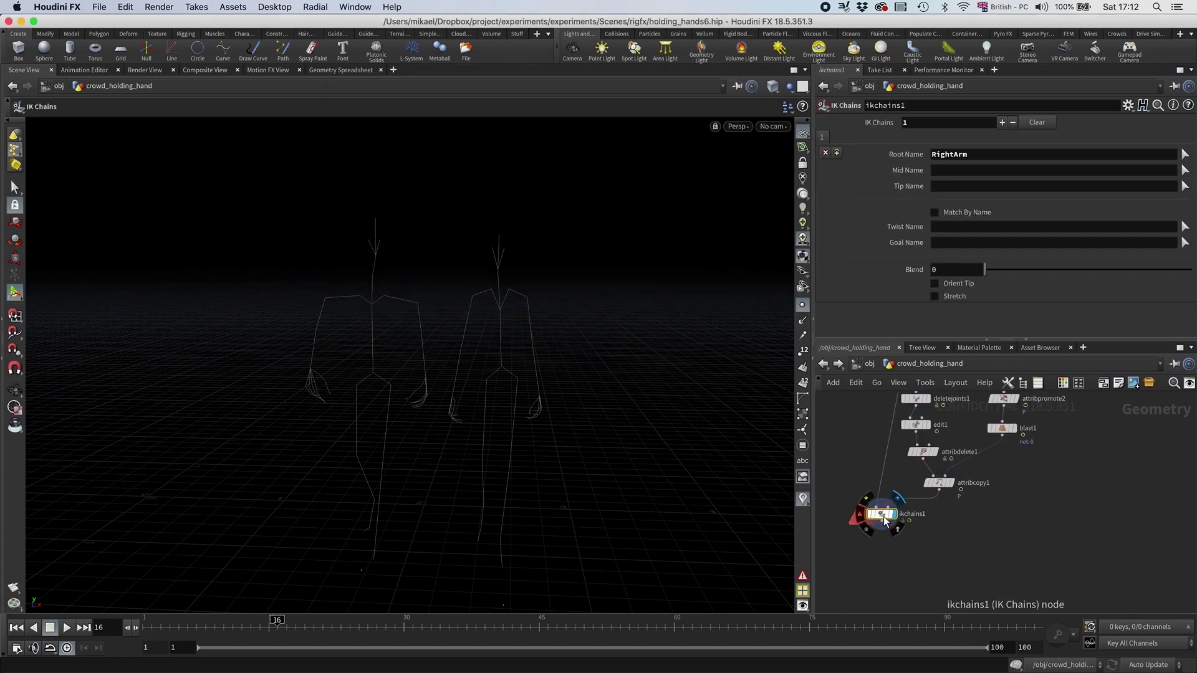
key(super+z)
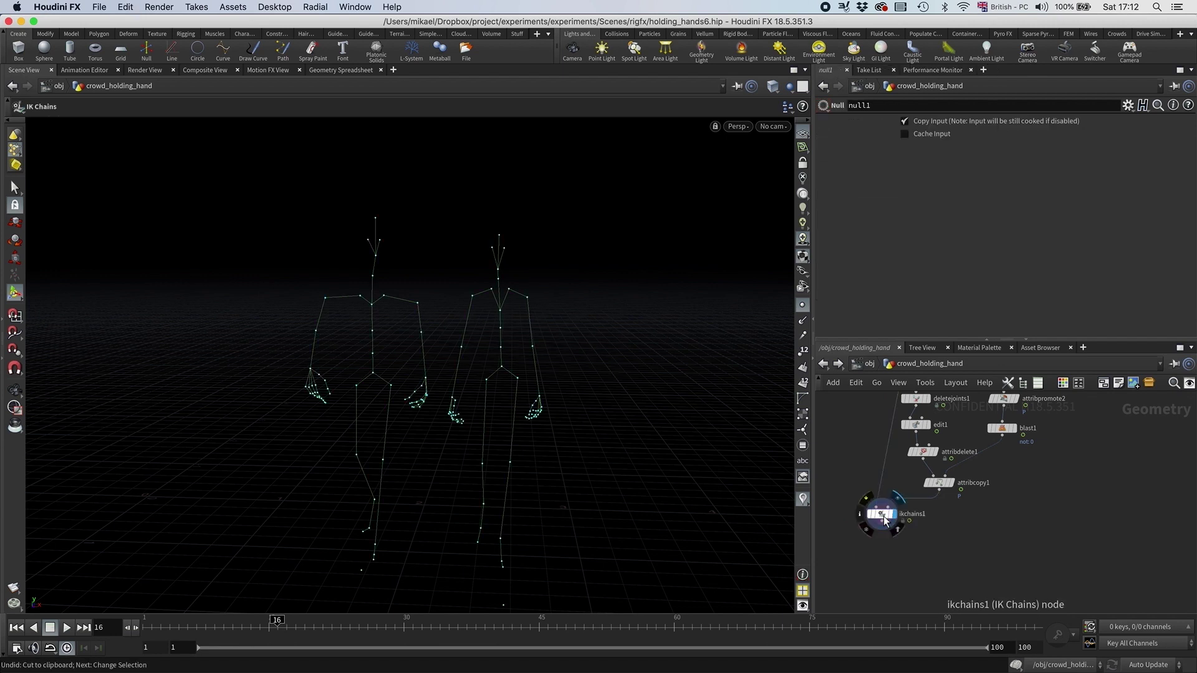
click(1184, 154)
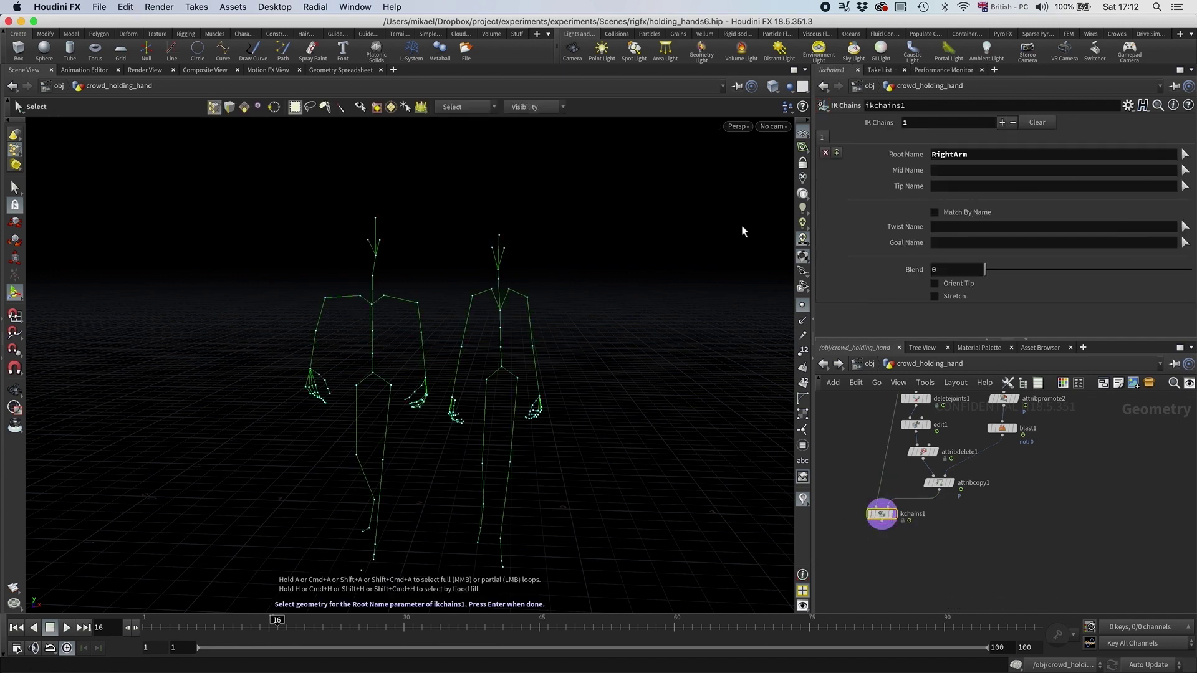
click(478, 304)
key(Return)
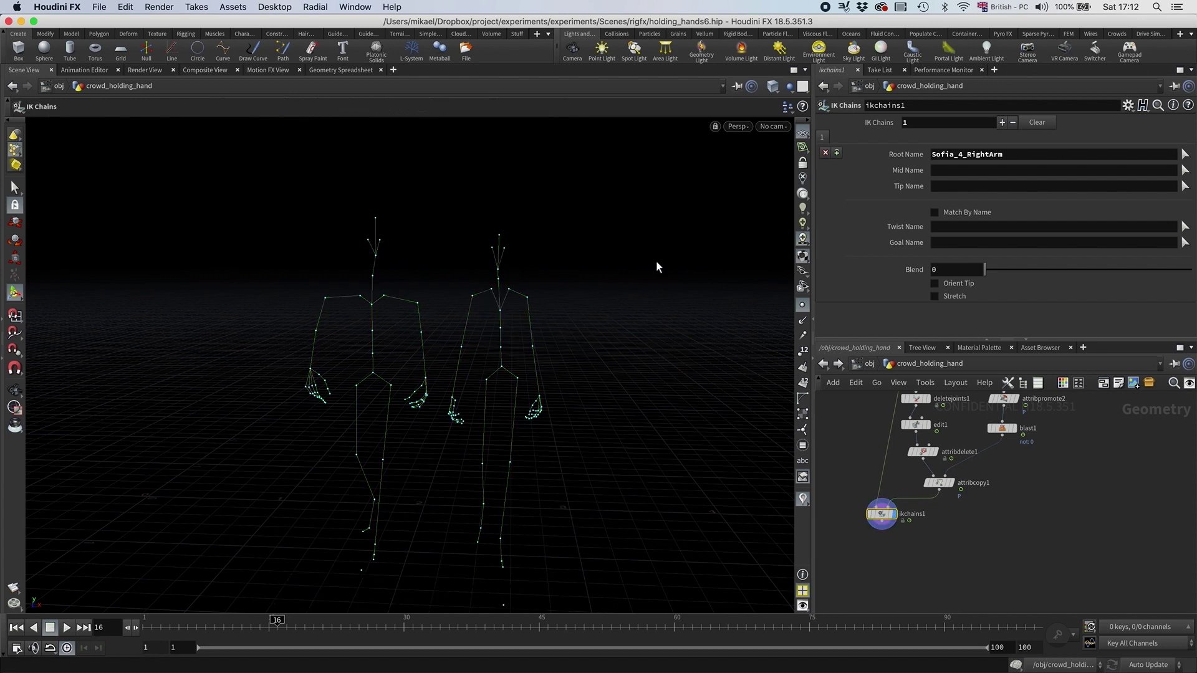
- Pick Sofia_4_RightForeArm as the chain's mid joint and Sofia_4_RightHand as its tip, and enable Match By Name
click(1185, 170)
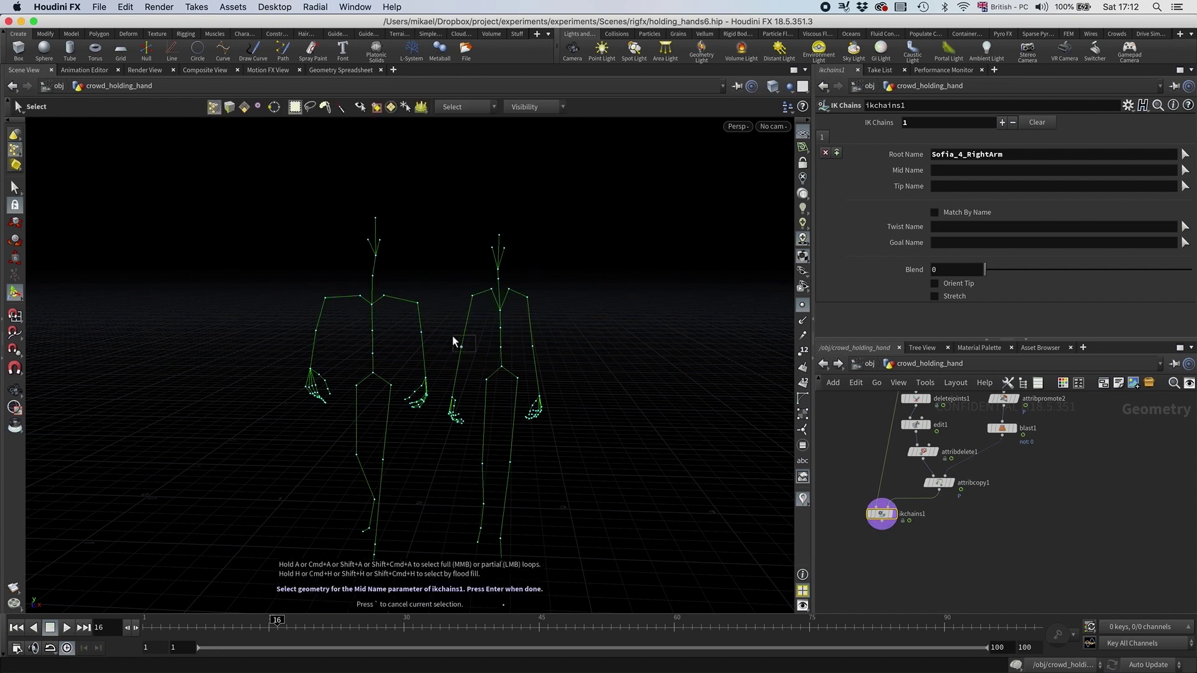
click(460, 344)
key(Return)
click(1185, 185)
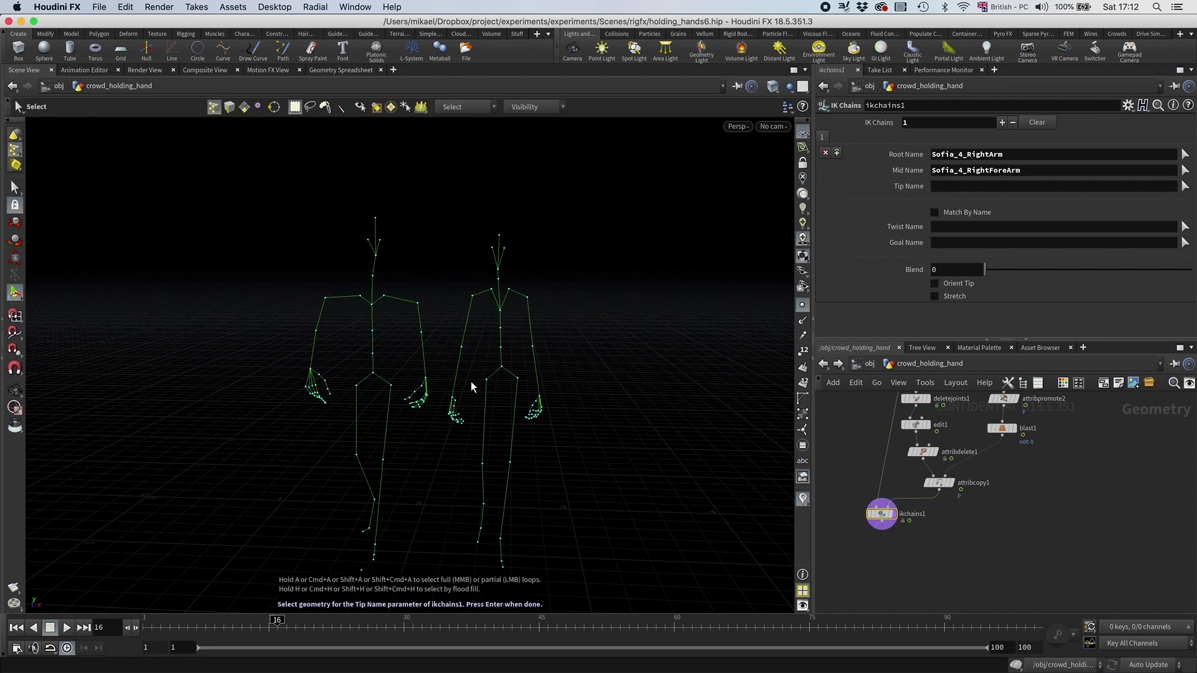
click(449, 402)
key(Return)
click(949, 216)
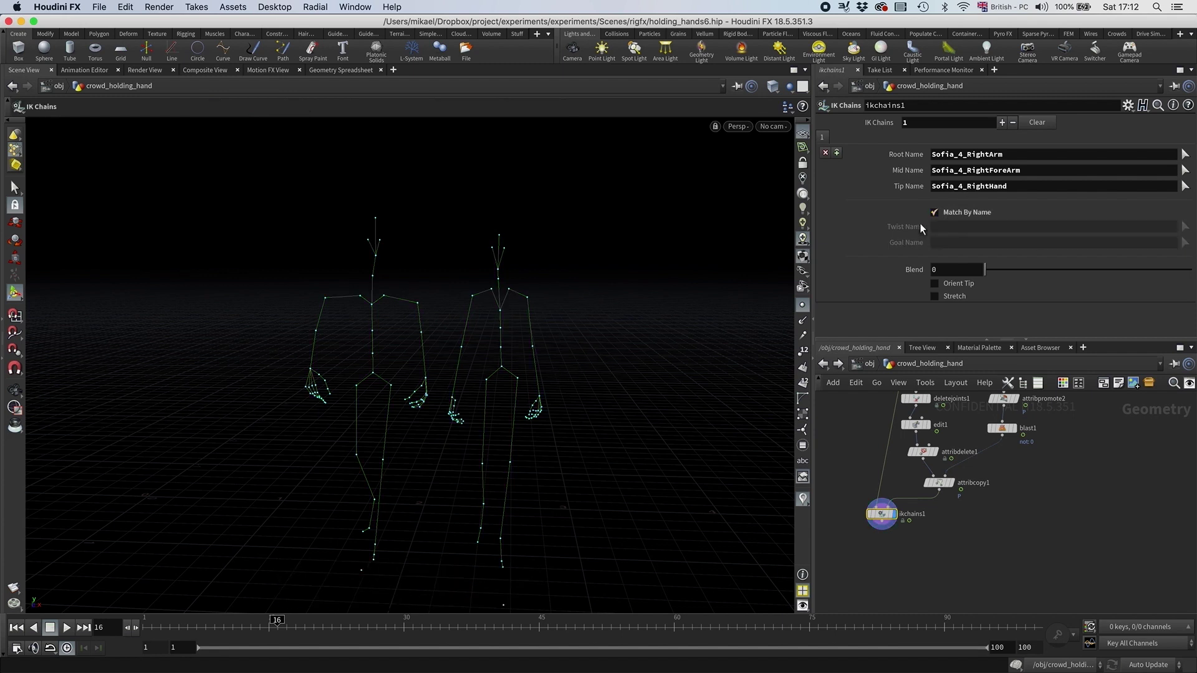
- Add a second IK chain from Andrei_3_LeftArm through Andrei_3_LeftForeArm to Andrei_3_LeftHand, with Match By Name enabled
click(1001, 123)
click(836, 137)
click(1185, 154)
click(406, 312)
key(Return)
click(1185, 171)
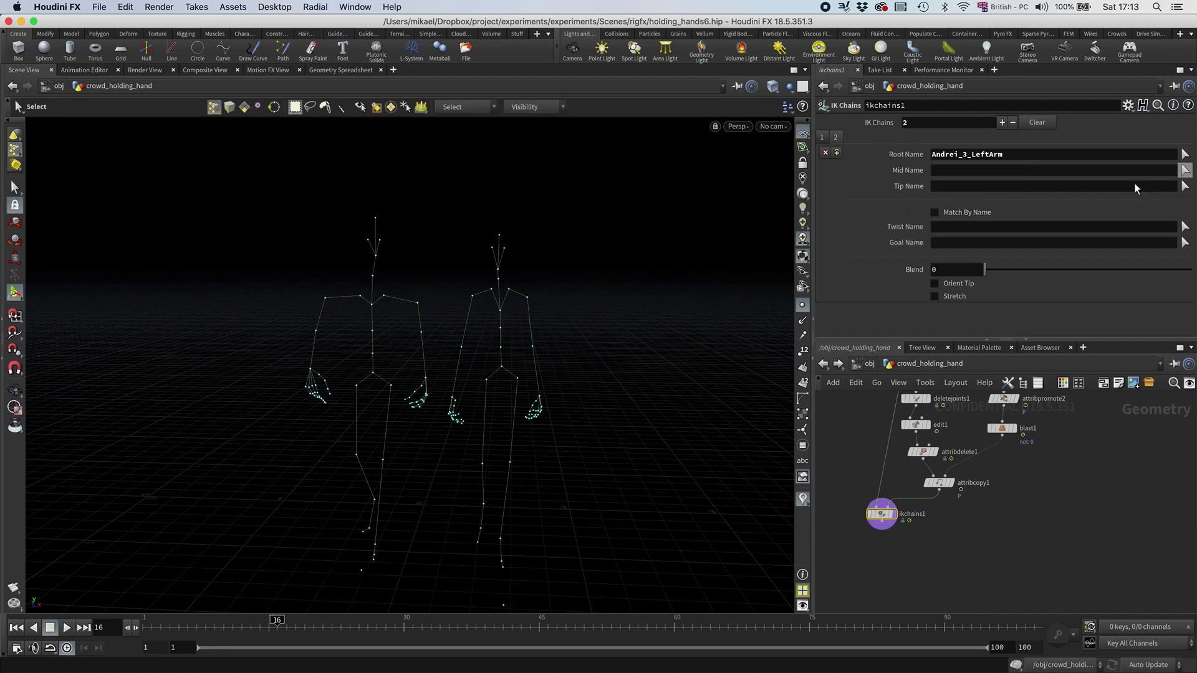
click(424, 334)
key(Return)
click(1184, 186)
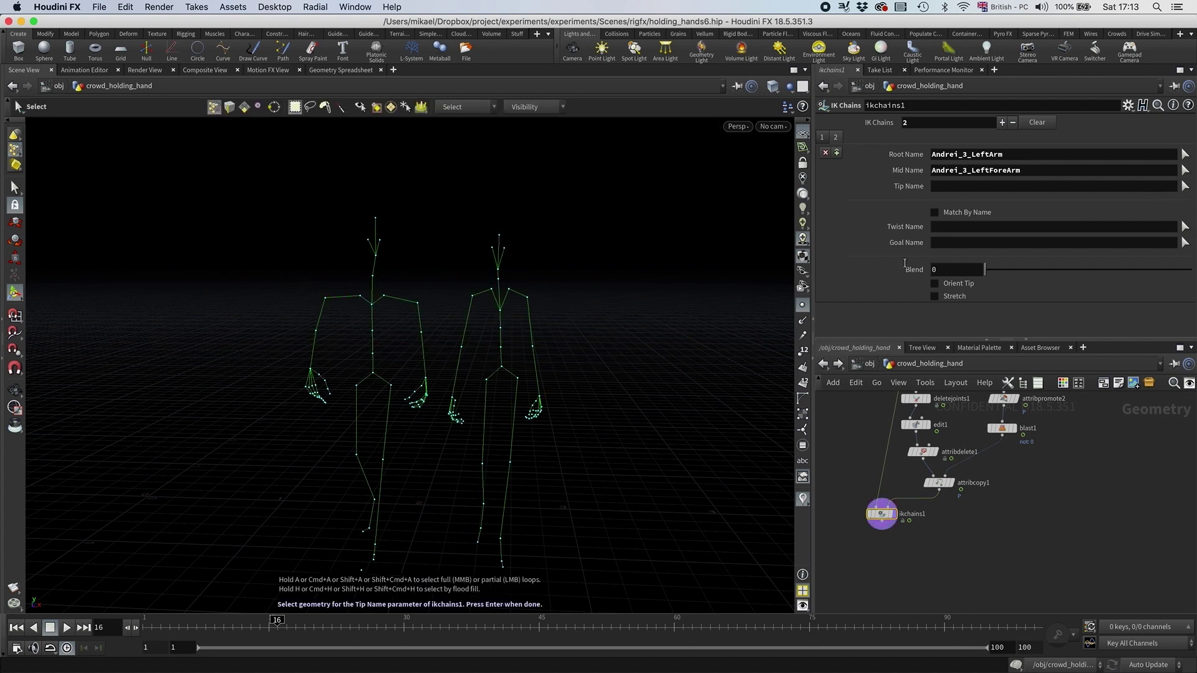
click(423, 385)
key(Return)
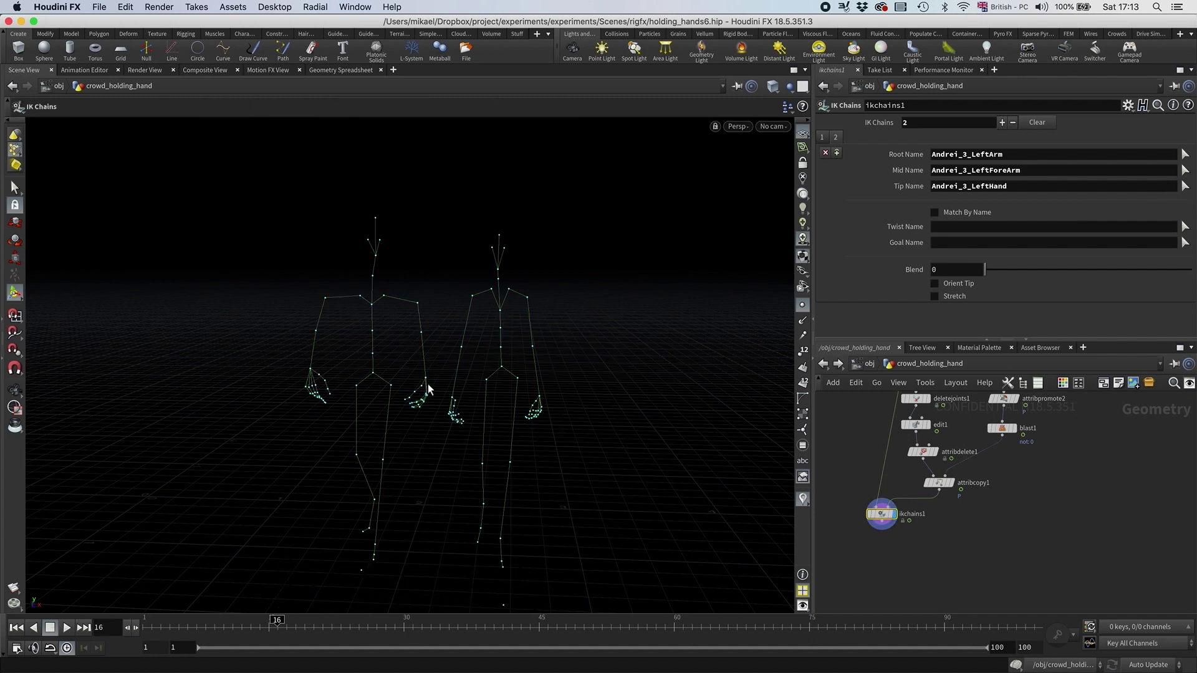
click(934, 212)
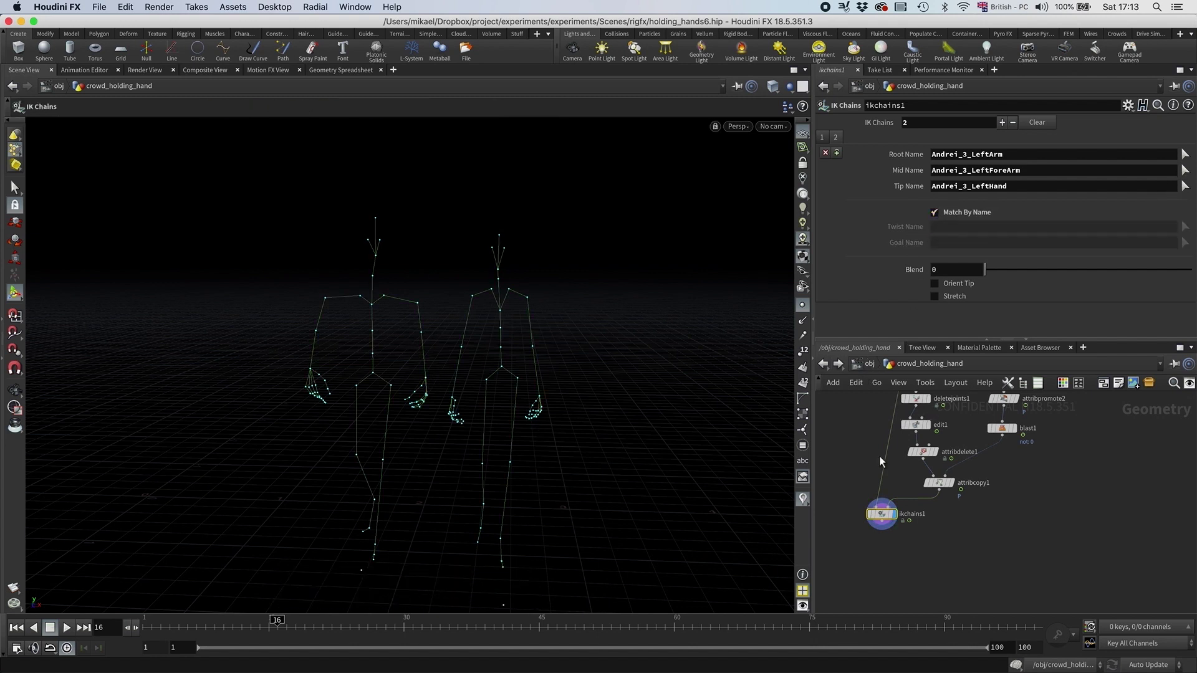
- Set the Blend of both IK chains to 1 and check the arms at other frames
drag(921, 272, 1097, 275)
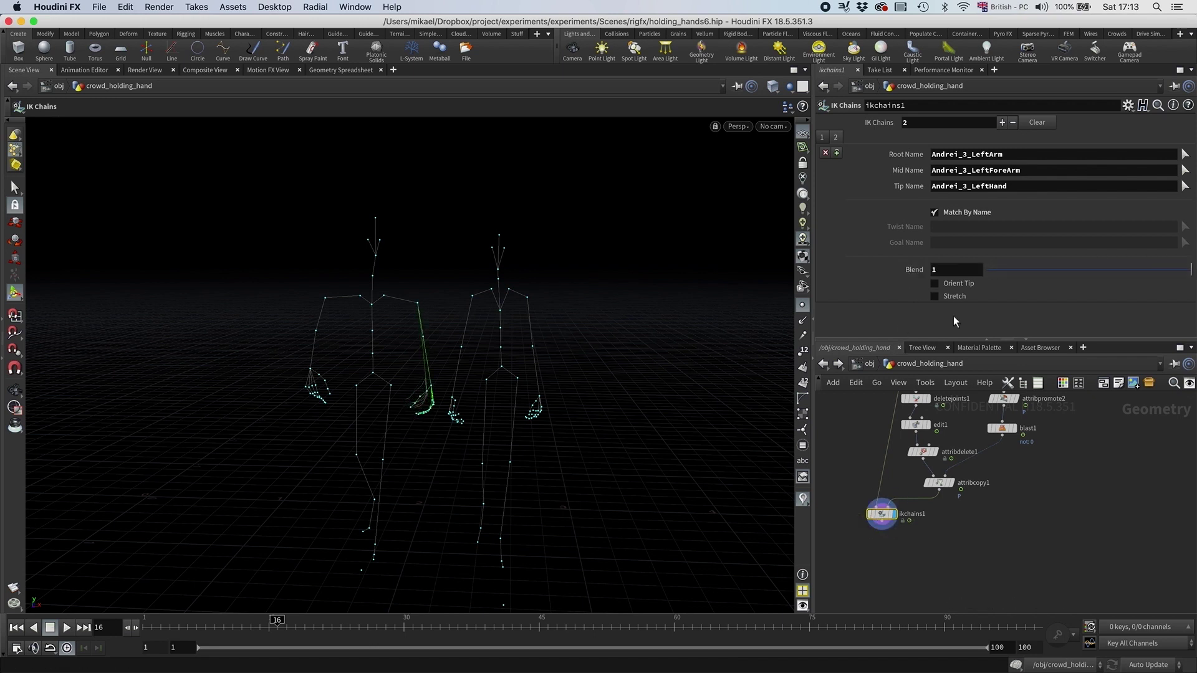
click(835, 137)
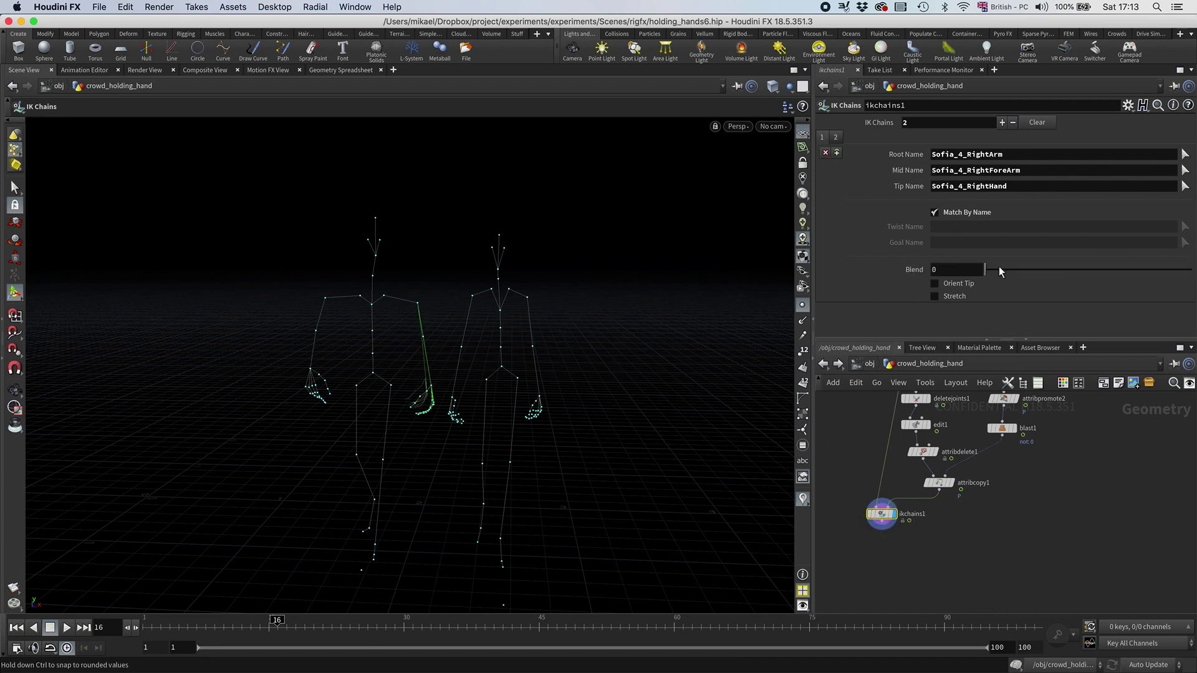
drag(985, 269, 1192, 268)
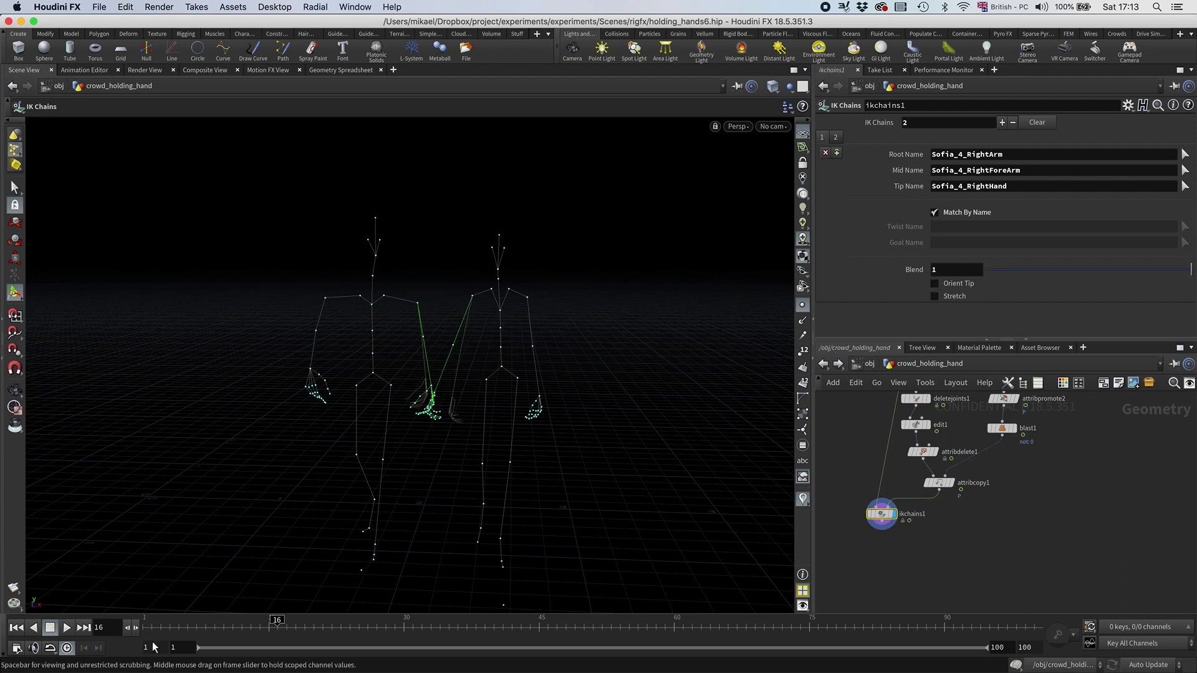
drag(186, 627, 345, 589)
- Make room above ikchains1 and insert a Rig Pose node between attribcopy1 and ikchains1
mouse_move(885, 517)
drag(885, 518, 885, 541)
key(Tab)
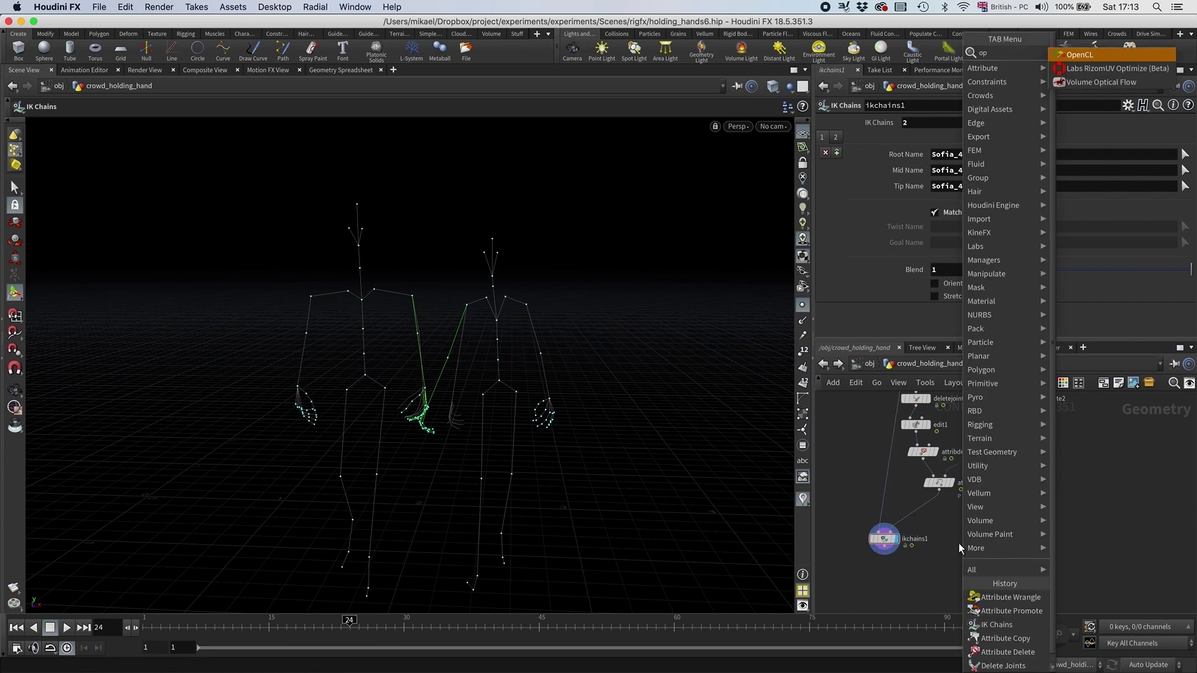
text(rig)
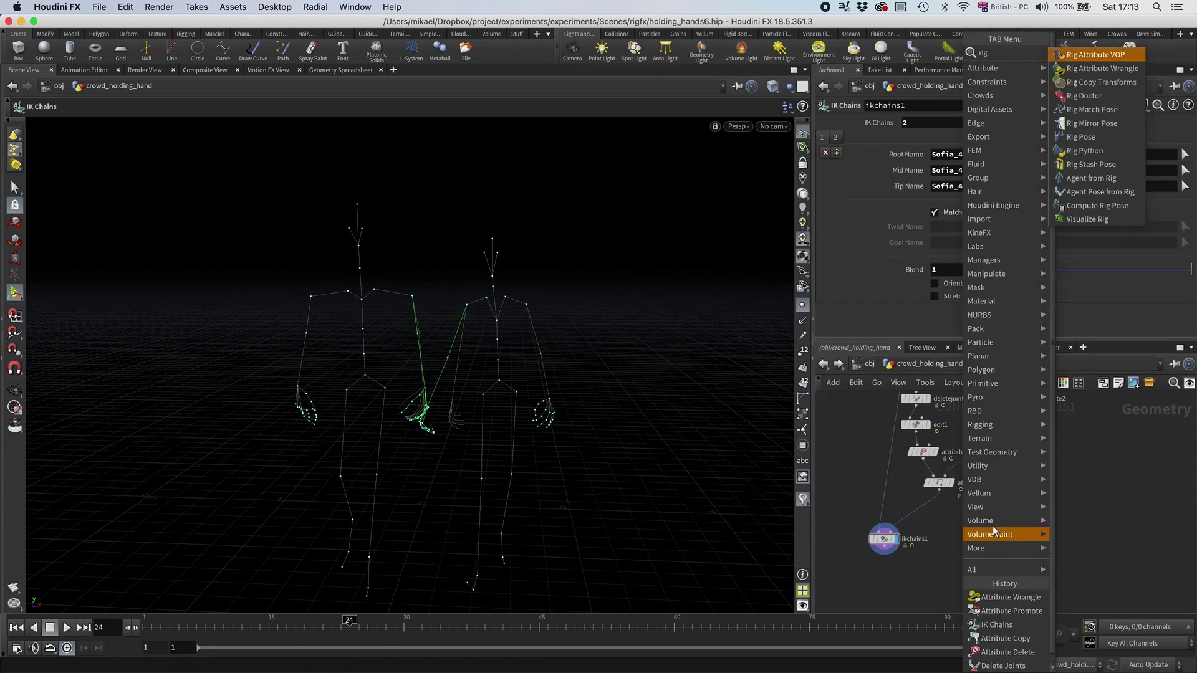
click(1089, 138)
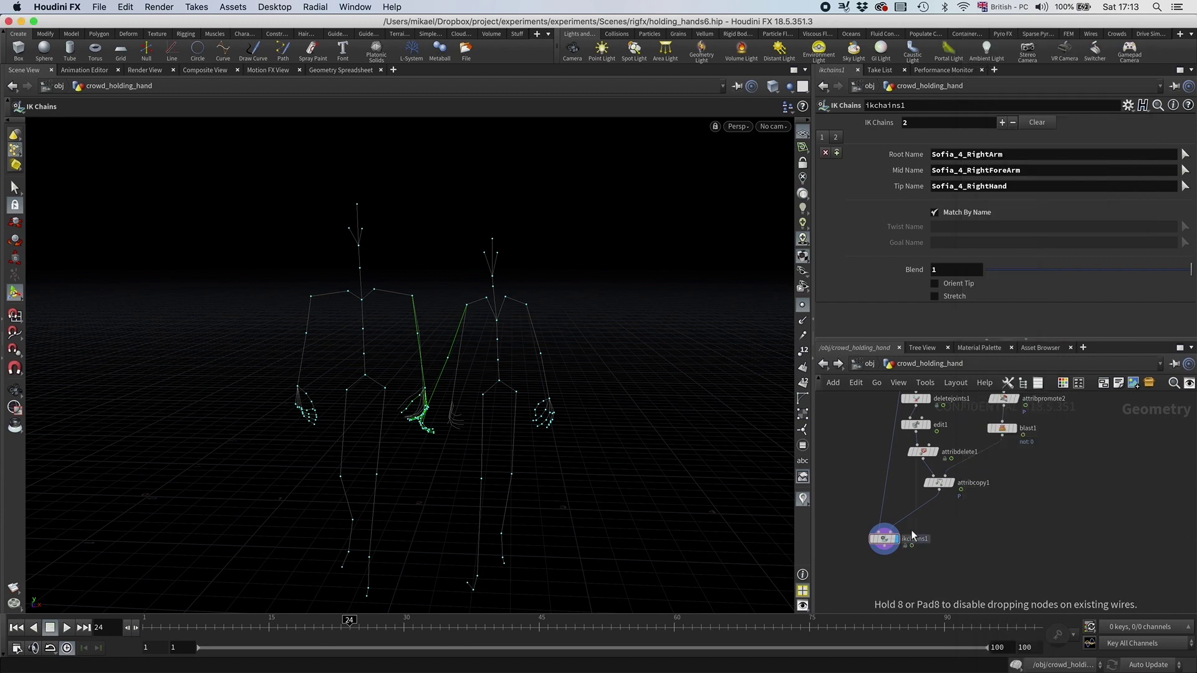
click(915, 508)
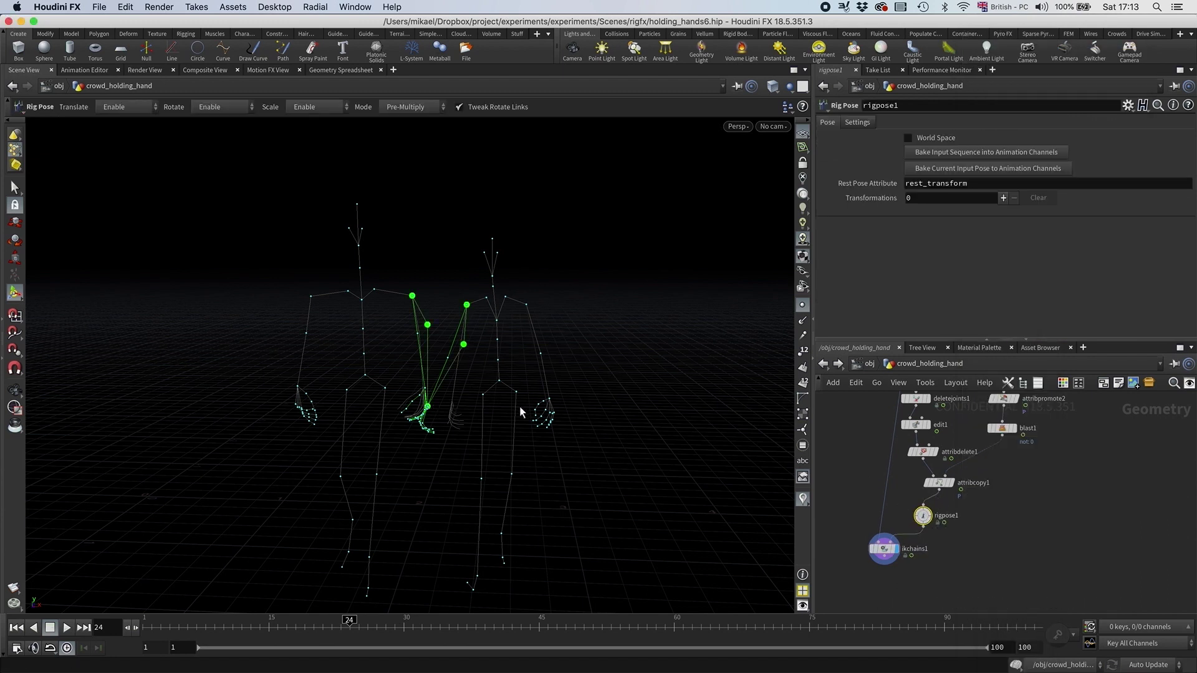
drag(922, 517, 936, 521)
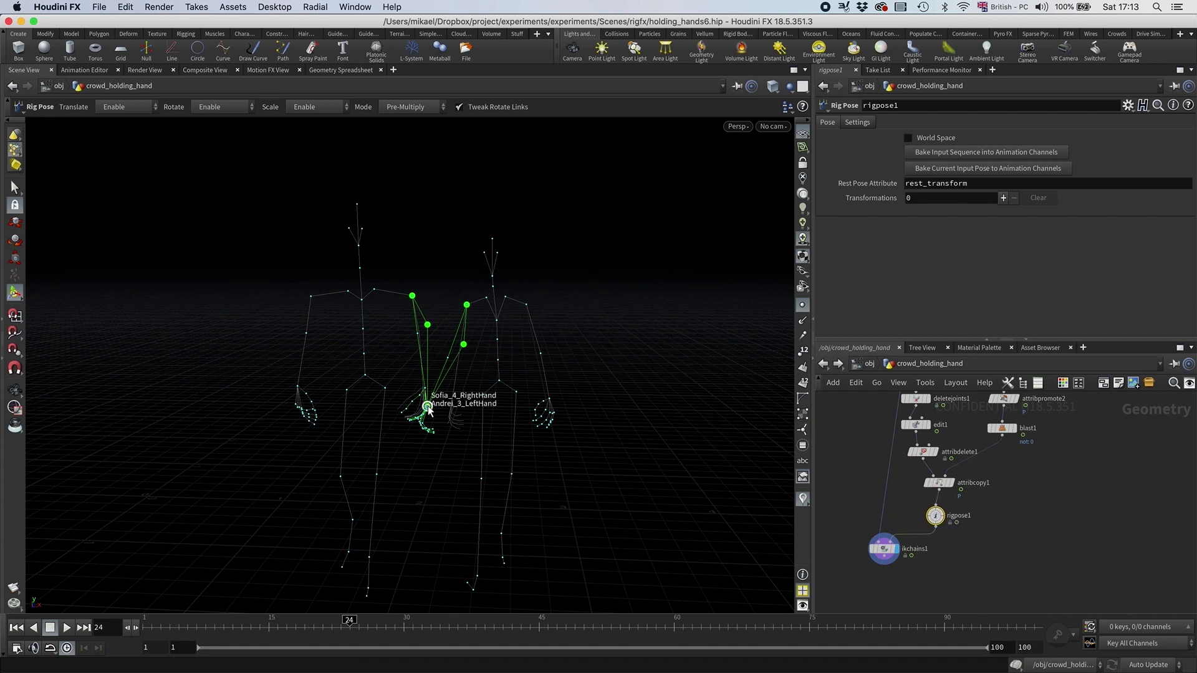
- Enable Orient Tip on both the Sofia and Andrei chains of ikchains1
mouse_move(886, 554)
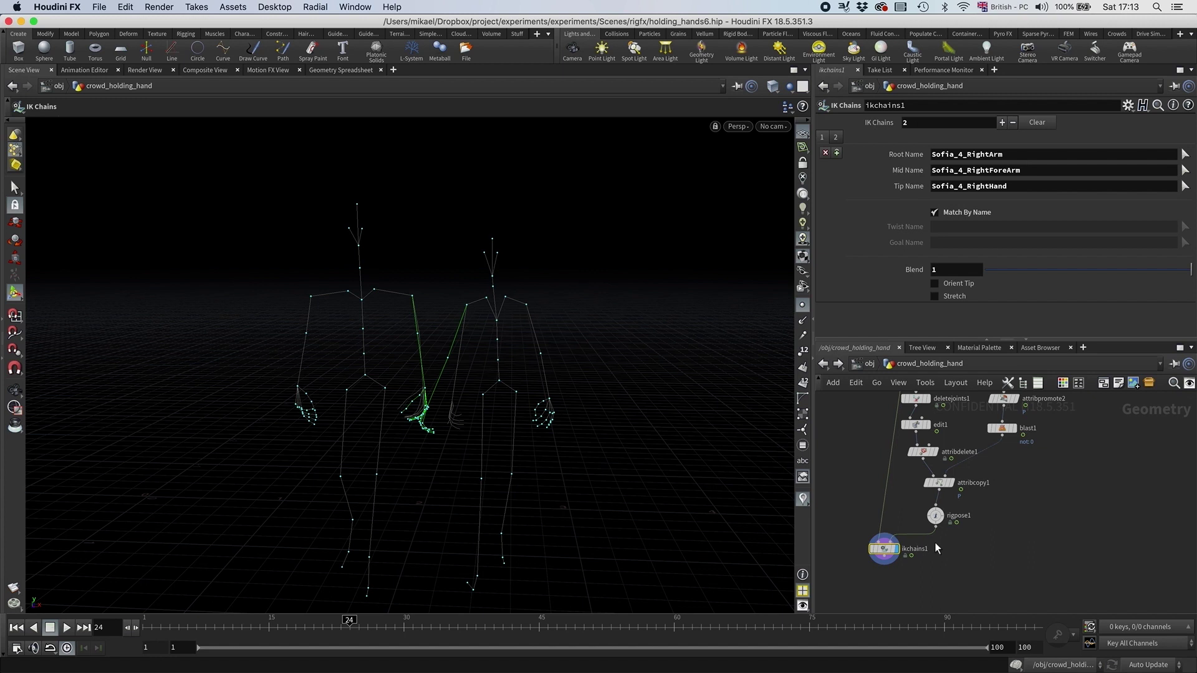
click(935, 283)
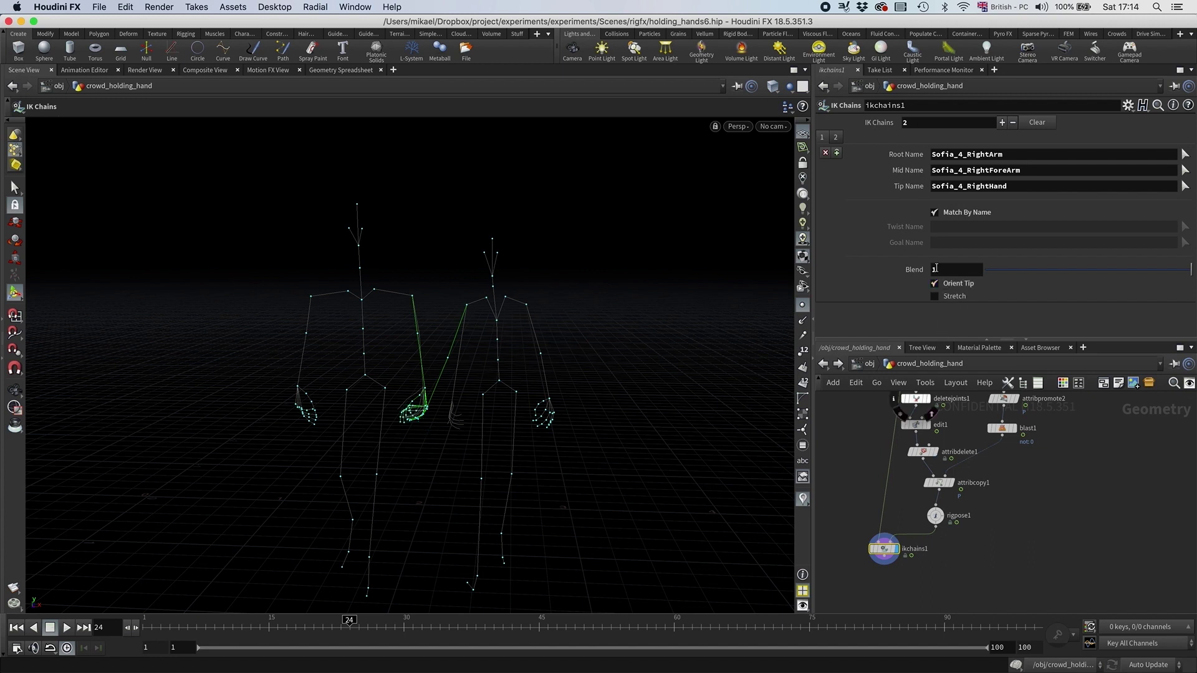
click(834, 138)
key(space)
right_drag(460, 380, 533, 395)
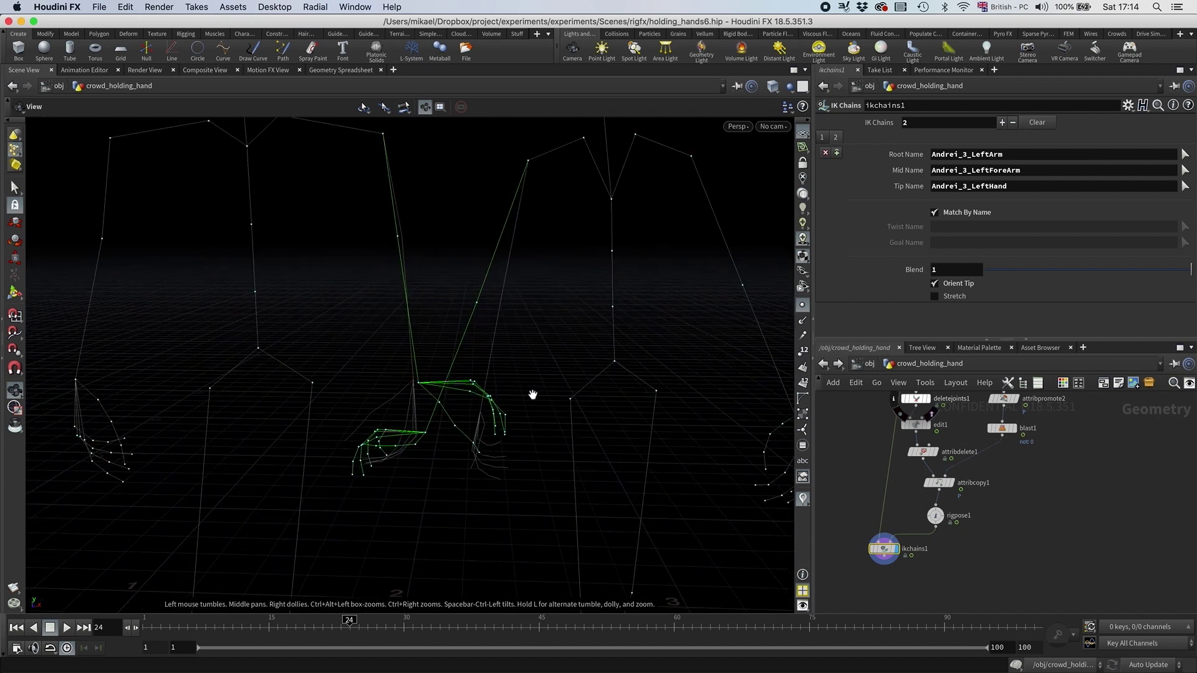
- Pose Sofia_4_RightHand in rigpose1 with translation about 0.010, 0.037, -0.111 and rotation about -36.9, 0, 55.7
click(936, 515)
key(Return)
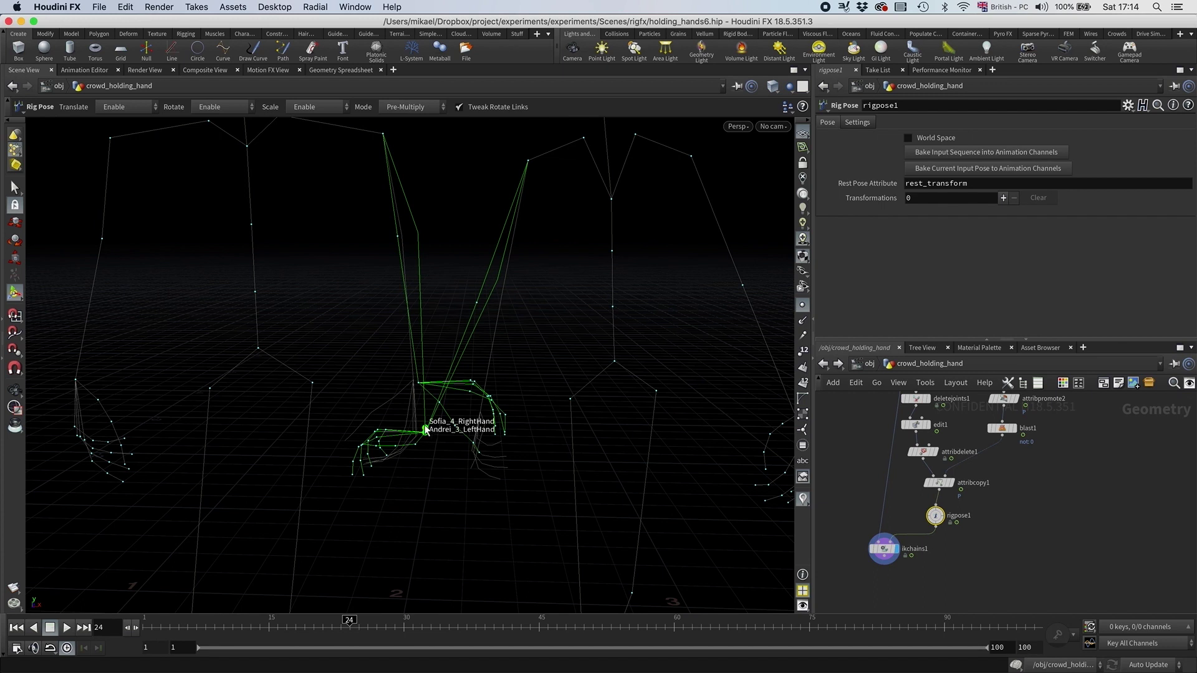
click(425, 430)
mouse_move(425, 430)
alt+mouse_down()
mouse_move(438, 503)
mouse_move(464, 459)
mouse_move(450, 489)
mouse_move(436, 445)
alt+mouse_up()
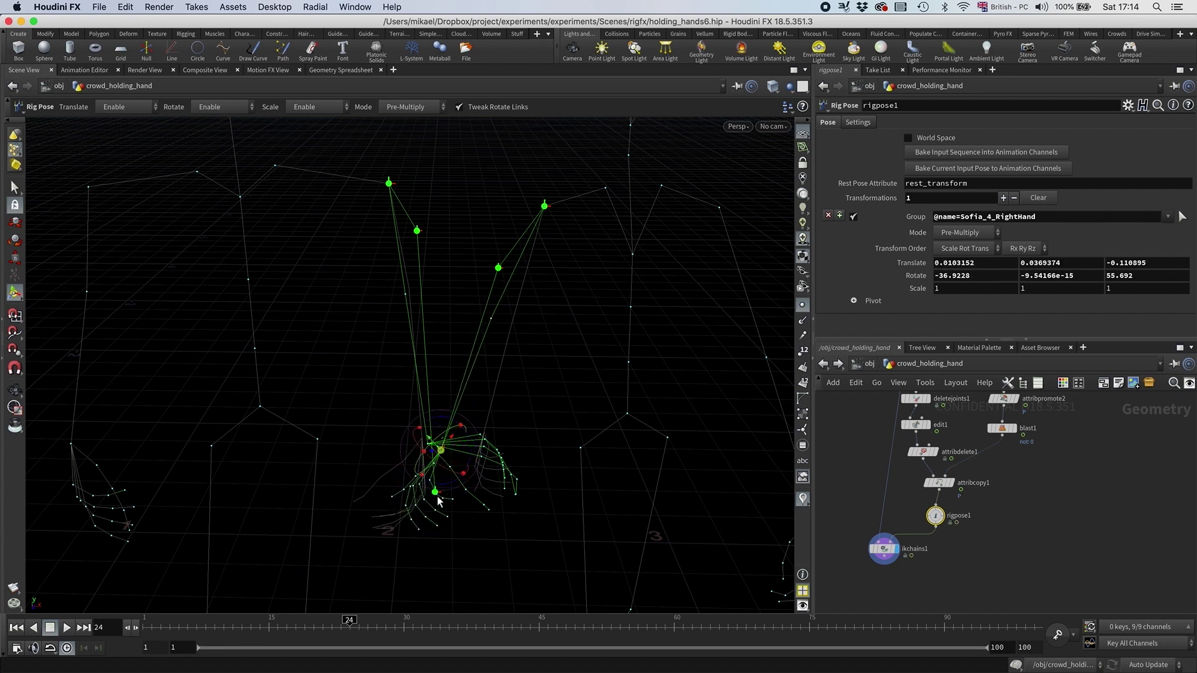
alt+drag(459, 495, 438, 463)
- Pose Andrei_3_LeftHand in rigpose1 with translation about 0.015, 0.061, -0.062 and rotation about 64.0, -37.7, -73.4
click(427, 440)
alt+drag(448, 424, 470, 396)
alt+right_drag(470, 396, 447, 437)
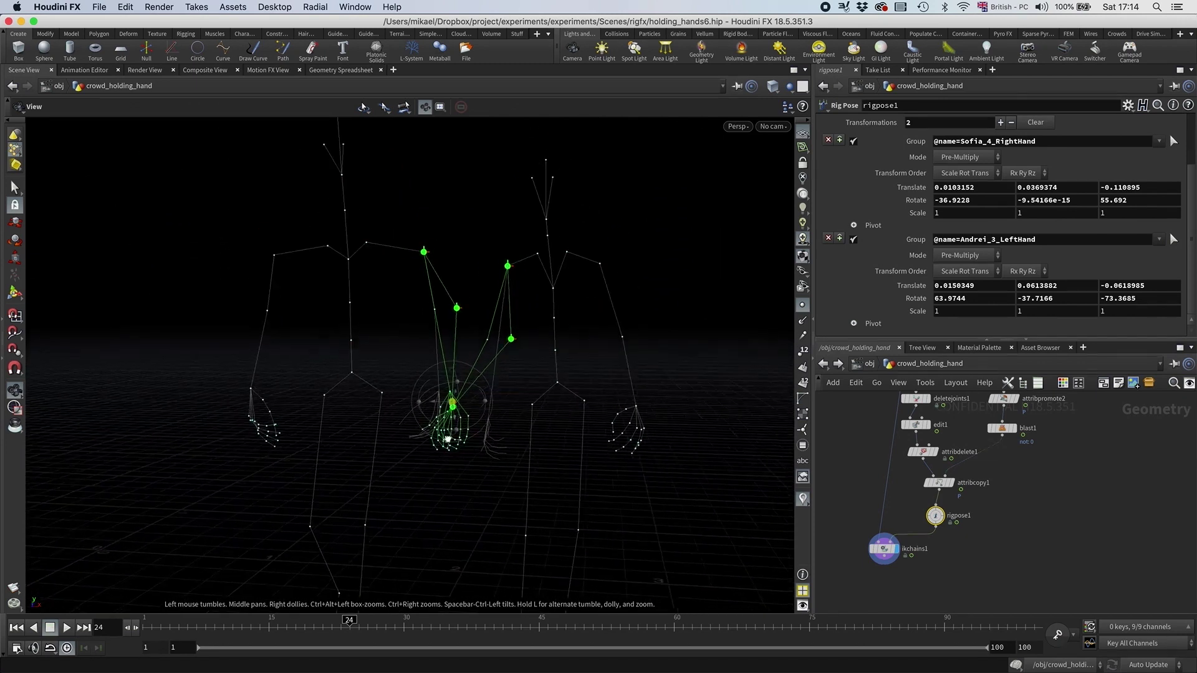
- Examine the joined hands from several angles and frames, ending on the ikchains1 result
drag(275, 633, 316, 621)
alt+drag(446, 468, 405, 474)
key(Return)
drag(496, 306, 497, 299)
key(Right)
alt+drag(426, 498, 454, 494)
middle_drag(905, 578, 1110, 502)
click(1088, 474)
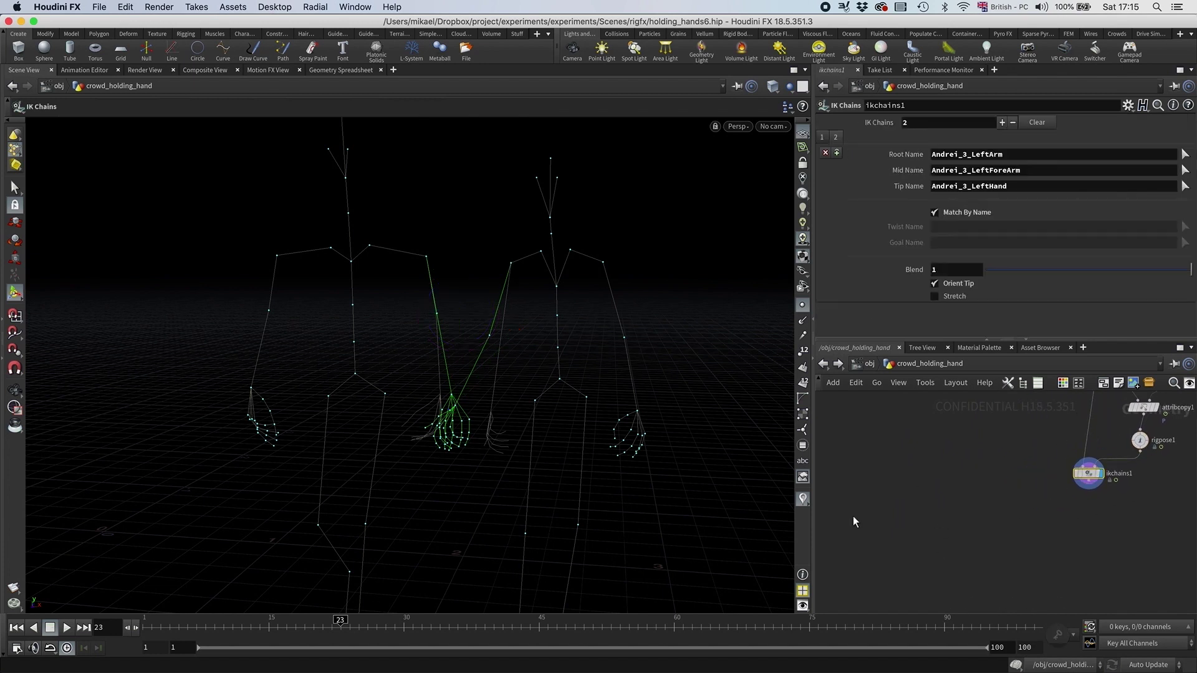
drag(283, 627, 376, 628)
- Turn off the template display of null1 and check the hand-holding skeletons at frame 18
middle_drag(1035, 497, 963, 558)
scroll(982, 540, down, 3)
click(1028, 402)
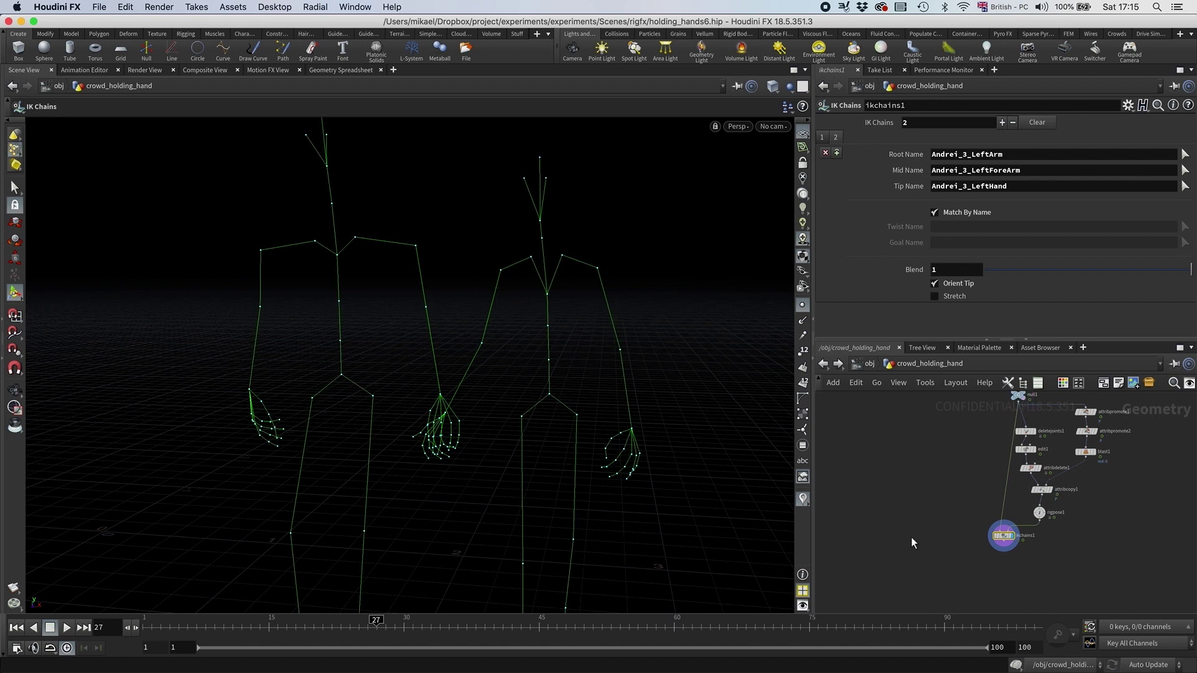
middle_drag(888, 607, 900, 544)
drag(353, 627, 295, 621)
middle_drag(912, 479, 933, 471)
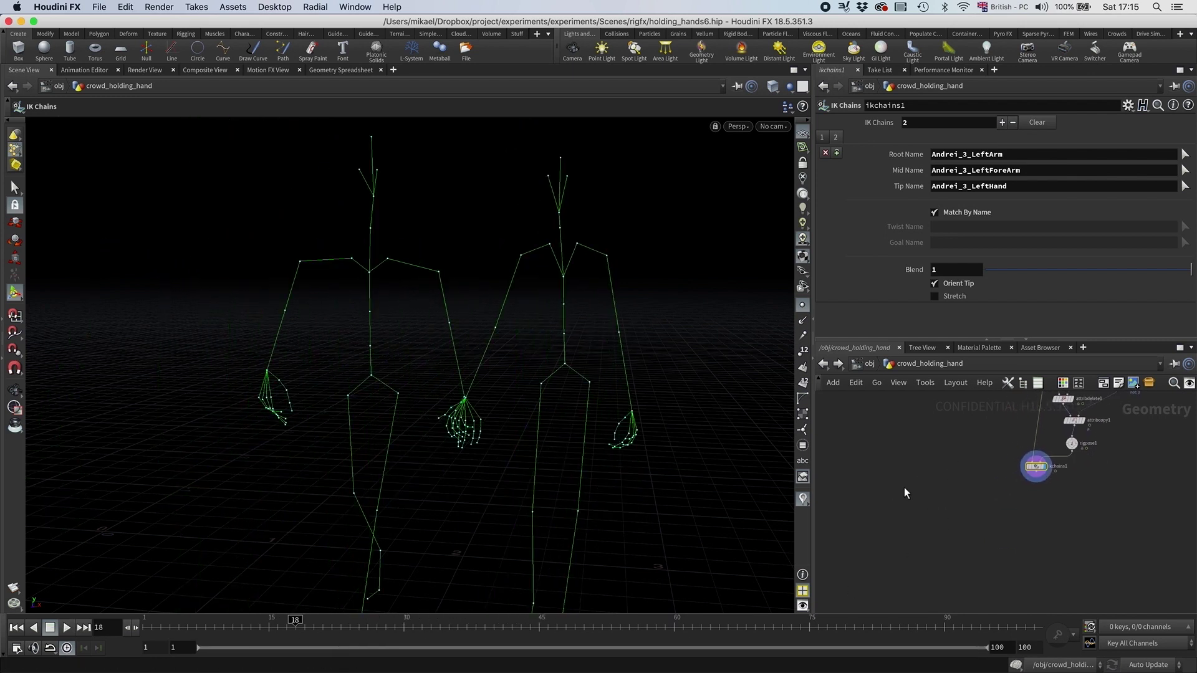
- Add an Agent Pose from Rig node below ikchains1 and wire the packed agents into its first input
key(Tab)
text(age)
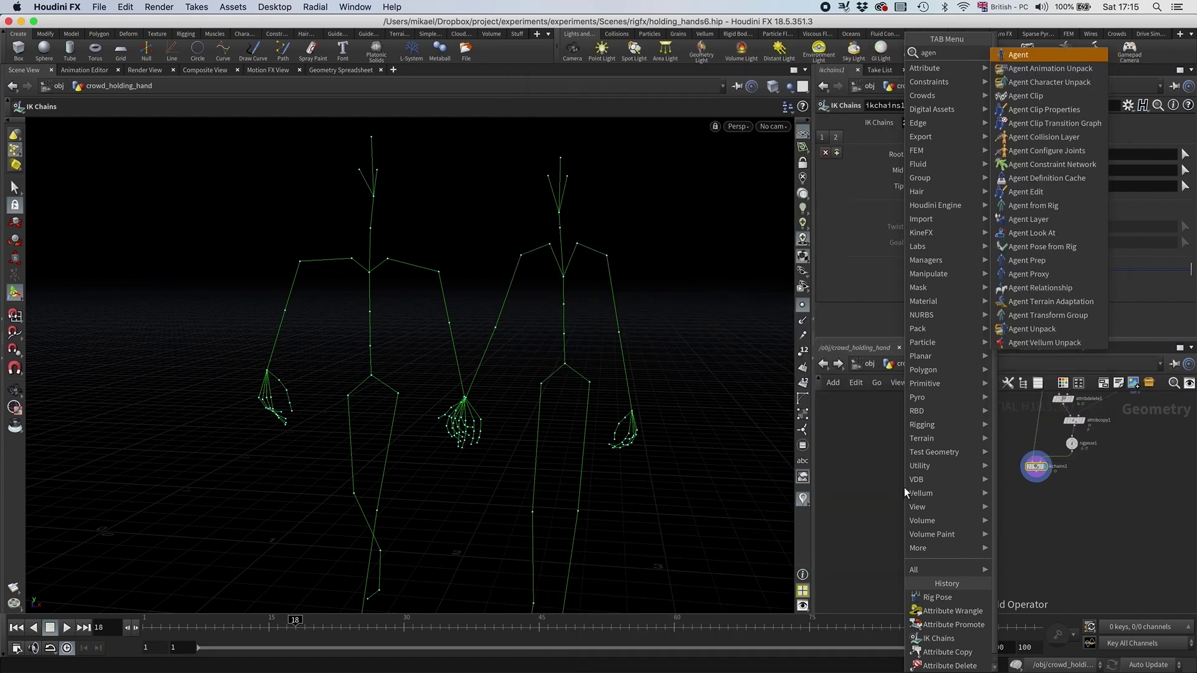
click(1035, 252)
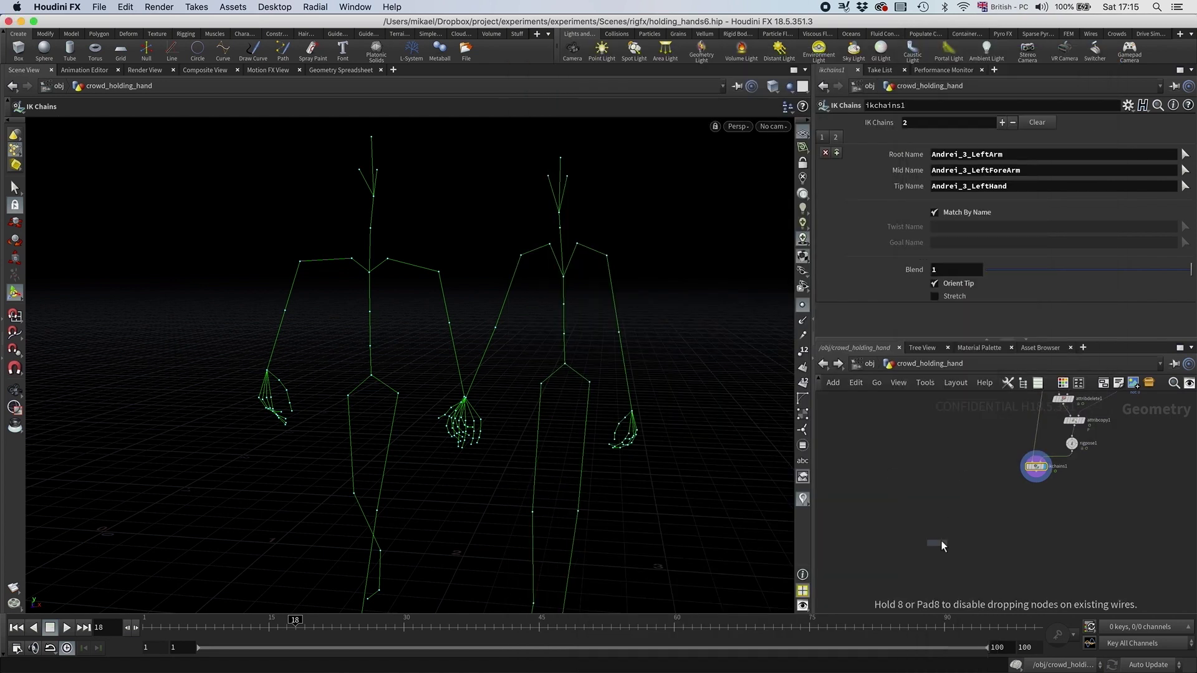
click(968, 506)
key(h)
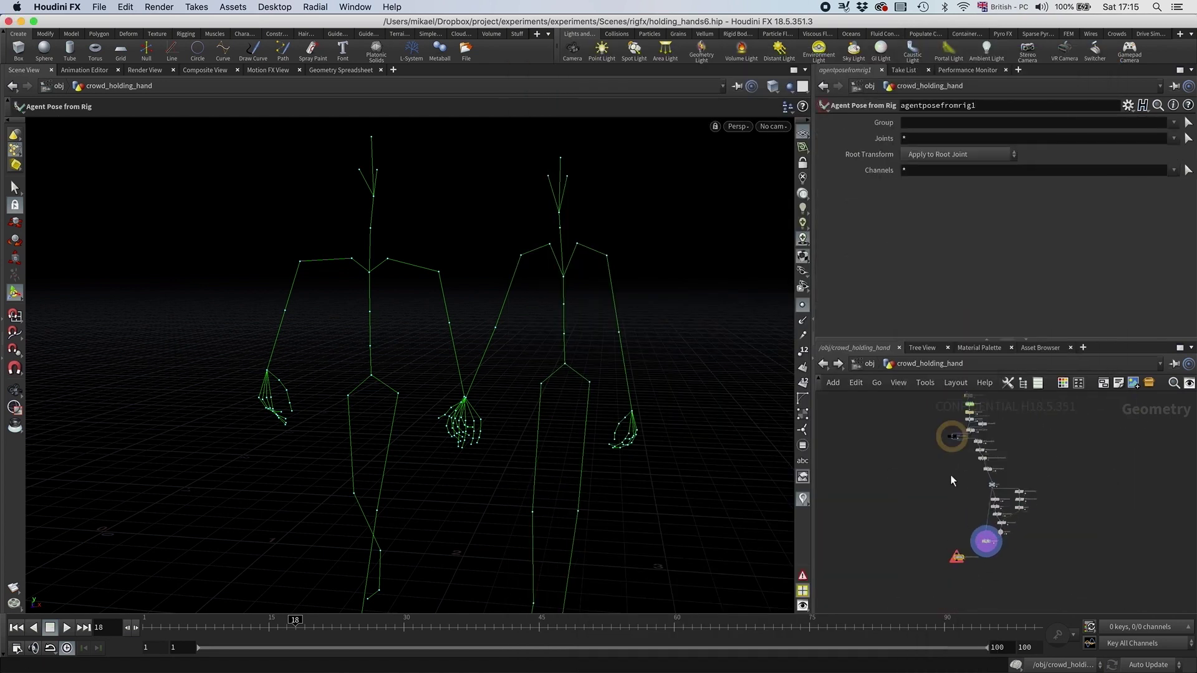
scroll(945, 451, up, 3)
click(956, 435)
middle_drag(942, 569, 926, 500)
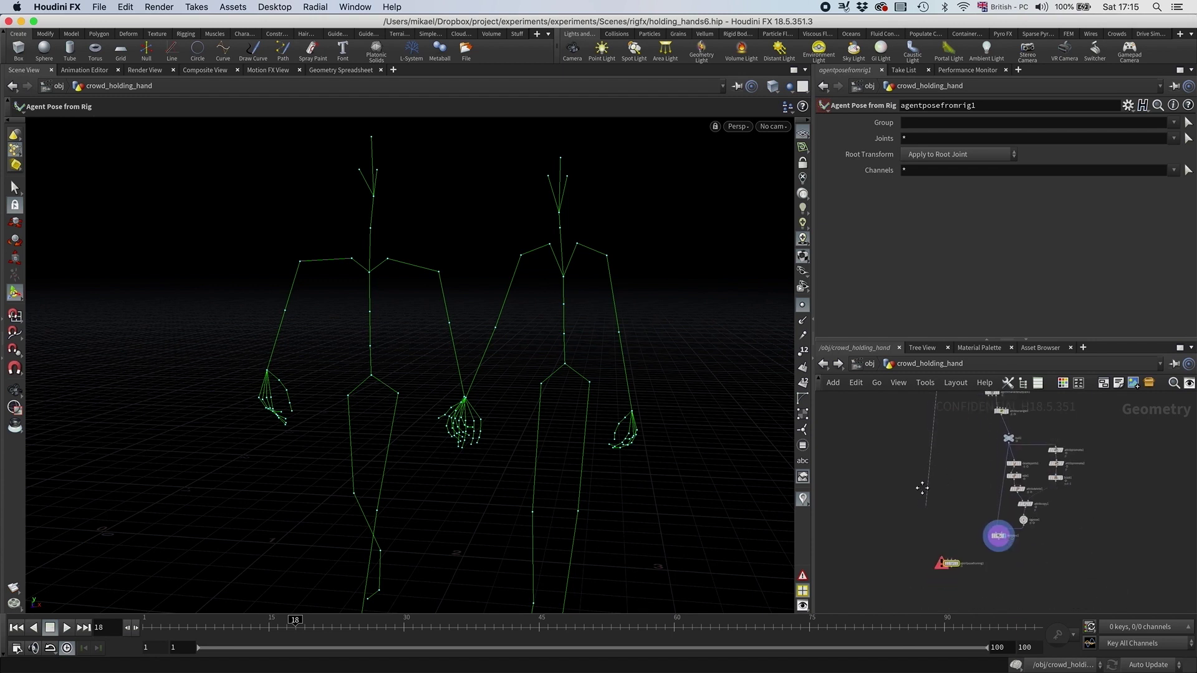
scroll(942, 536, up, 2)
click(944, 544)
- Wire ikchains1 into the second input of agentposefromrig1 and display the resulting agents
drag(1019, 515, 951, 543)
click(960, 550)
key(Escape)
right_drag(505, 412, 470, 454)
middle_drag(470, 455, 432, 449)
key(Return)
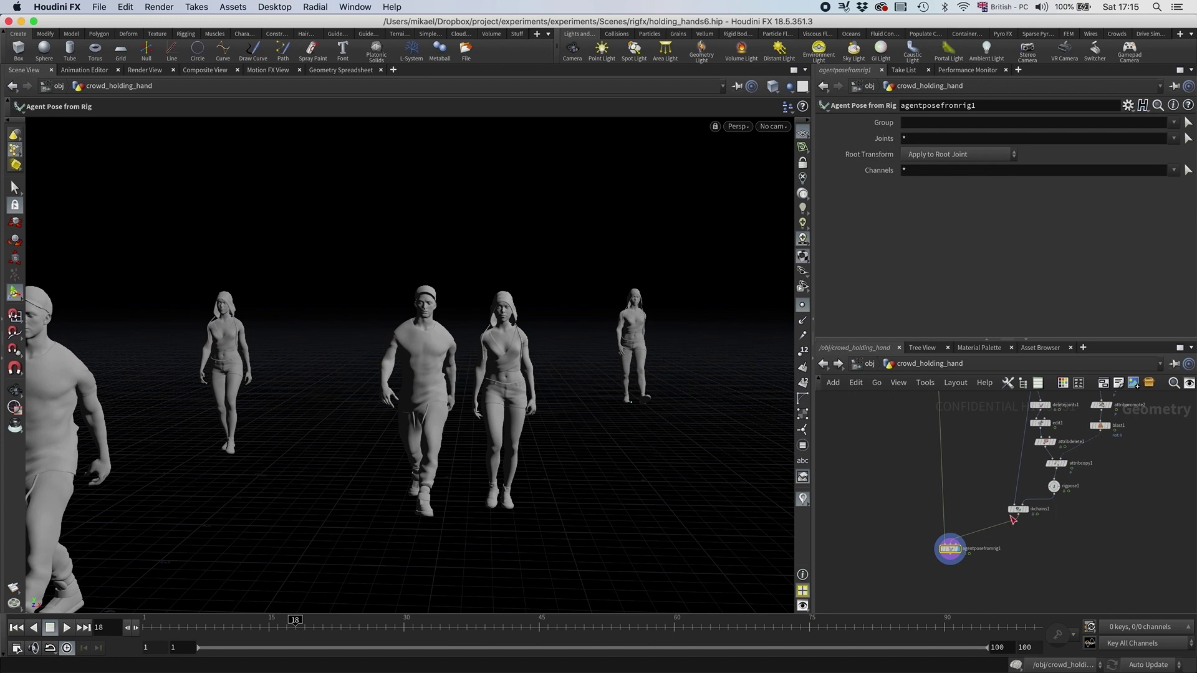
- Insert an Attribute Wrangle between ikchains1 and agentposefromrig1 with the code s@name=s@old_name; and display the wrangle
key(Tab)
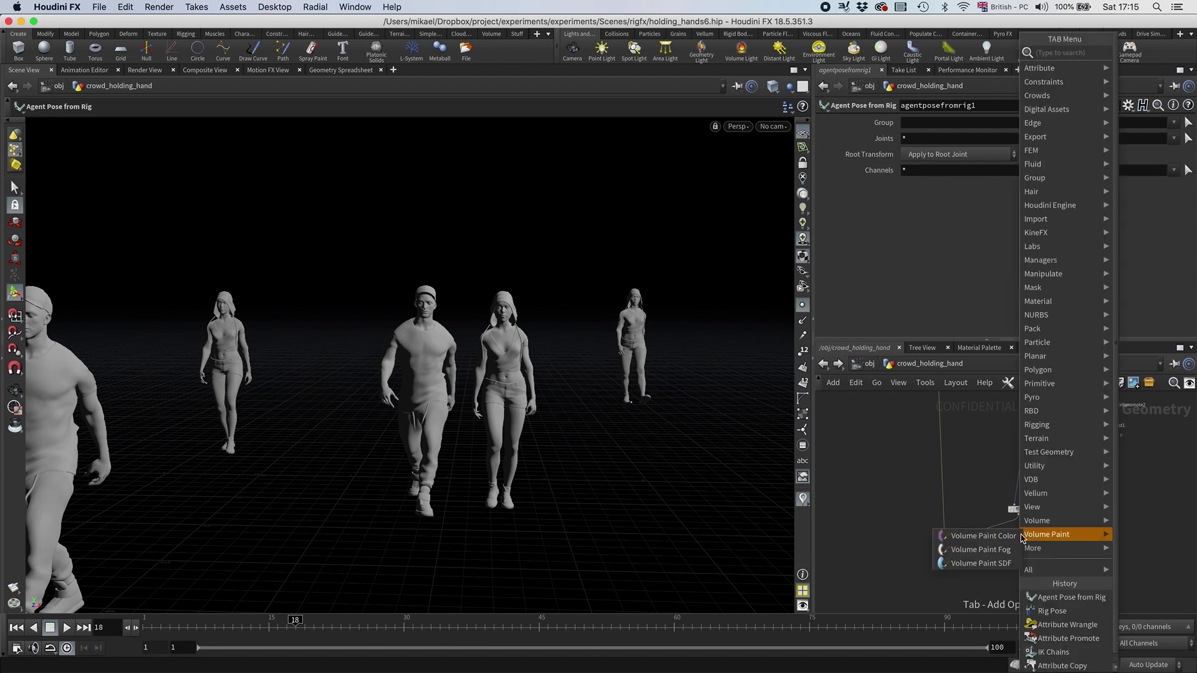
text(wrang)
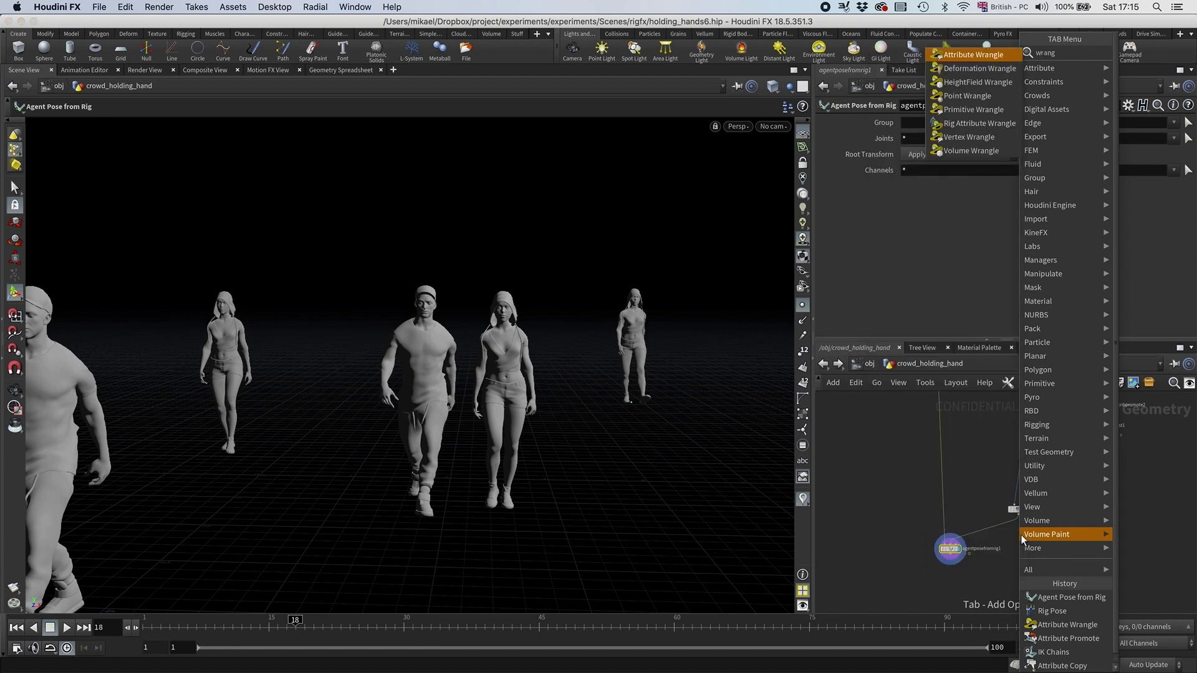
key(Return)
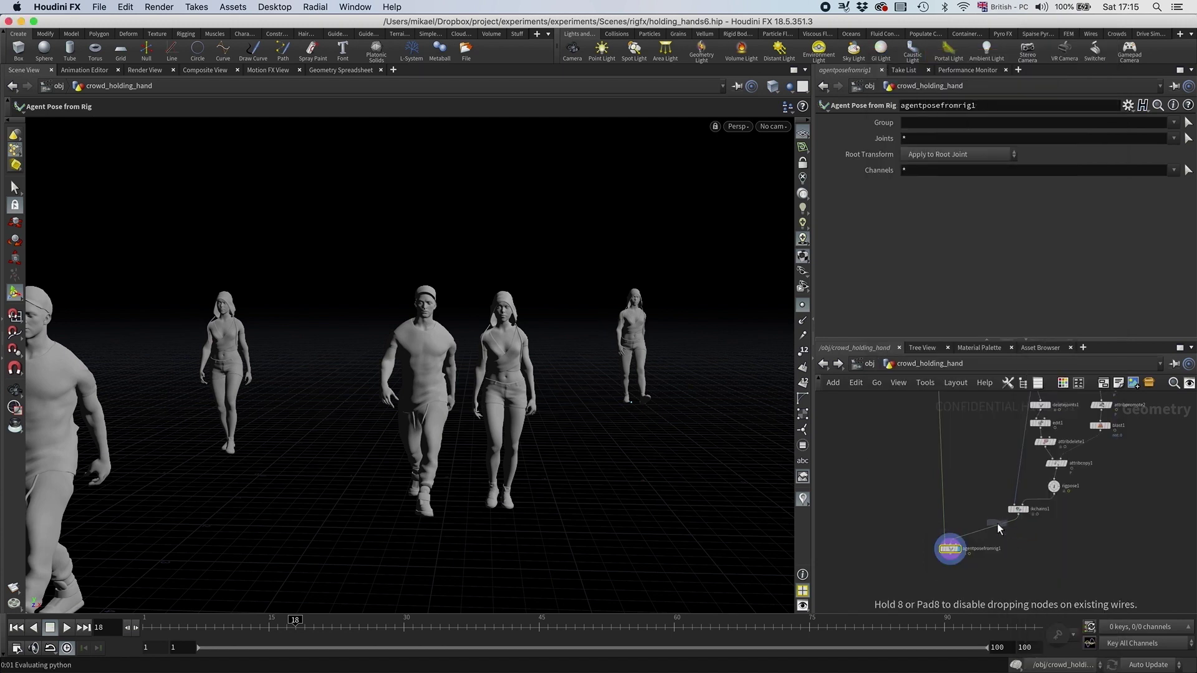
click(997, 526)
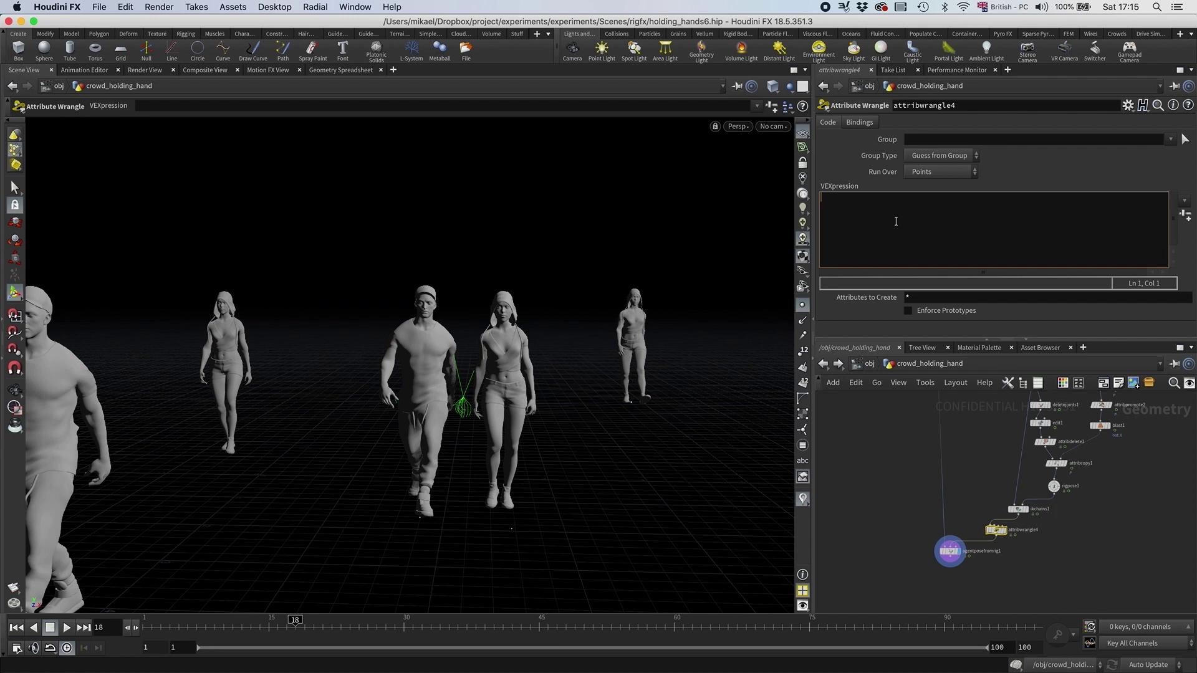
text(name=s@old_name;)
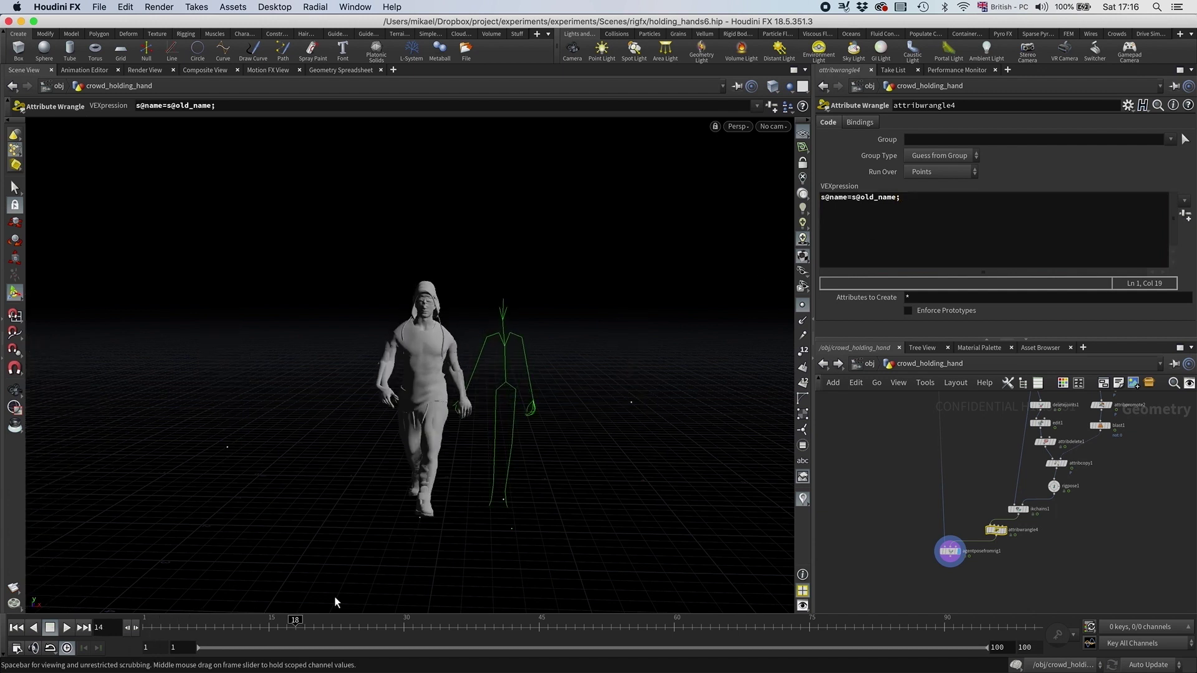
click(1005, 529)
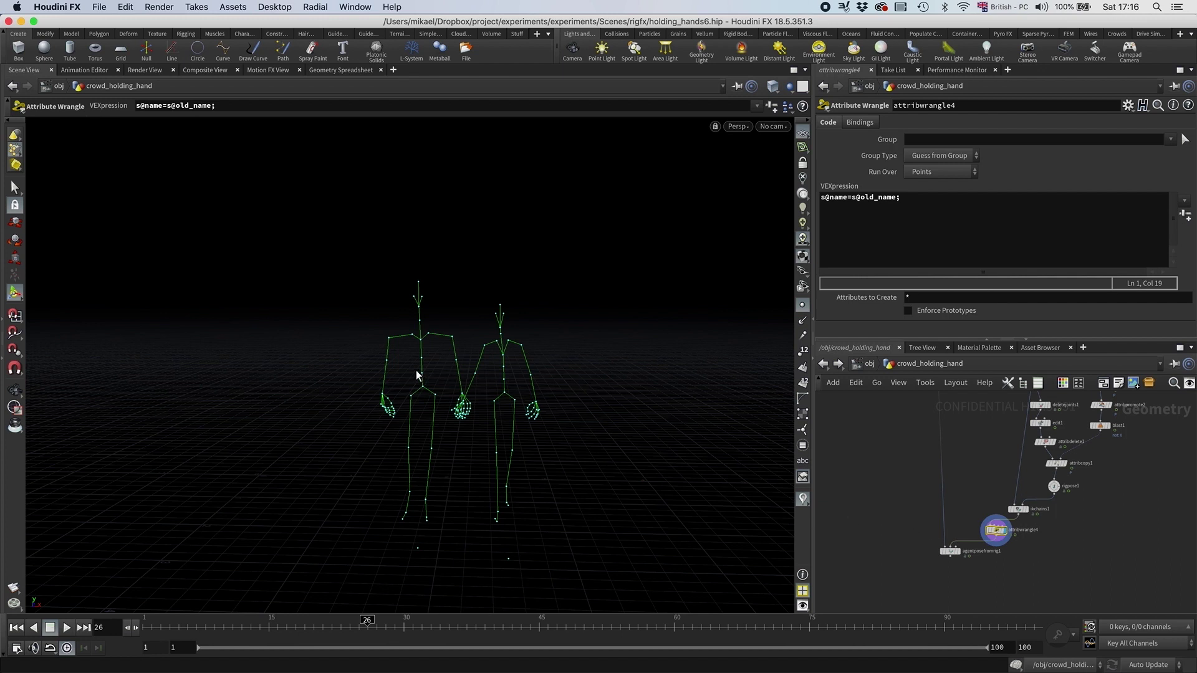
- Make room in the node network and insert a For-Each Primitive block on the packed agents' wire above agentposefromrig1
middle_drag(890, 538, 824, 458)
drag(885, 474, 879, 512)
middle_drag(951, 490, 954, 514)
drag(927, 478, 951, 478)
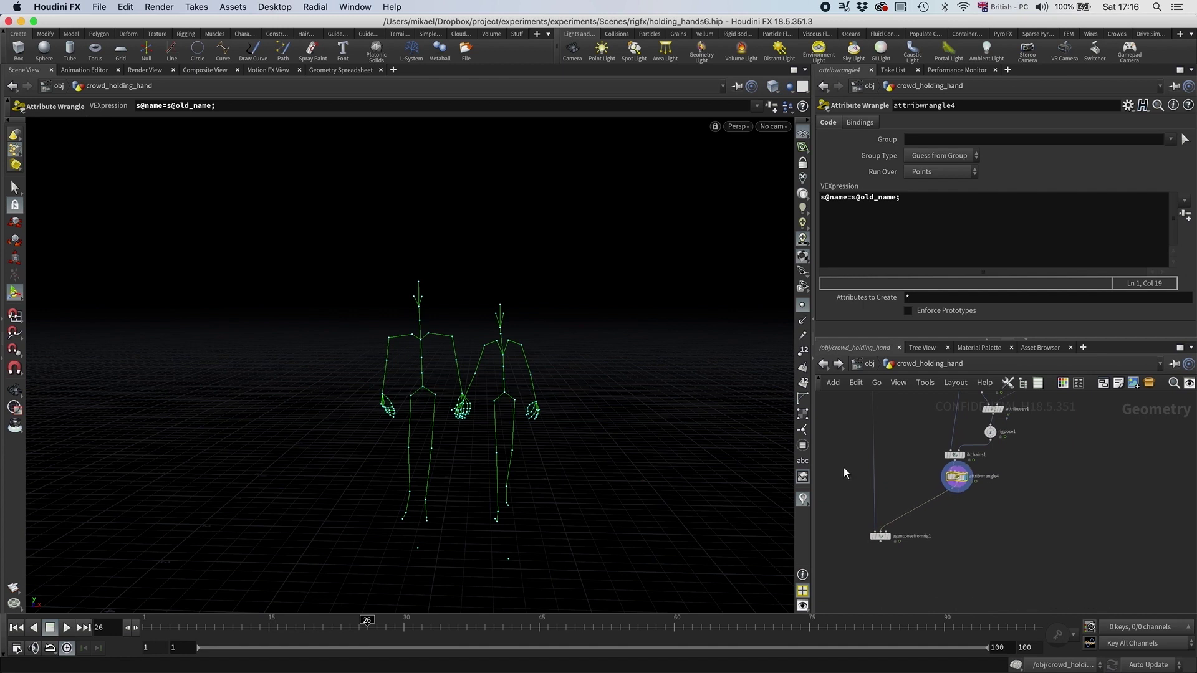
key(Tab)
text(for)
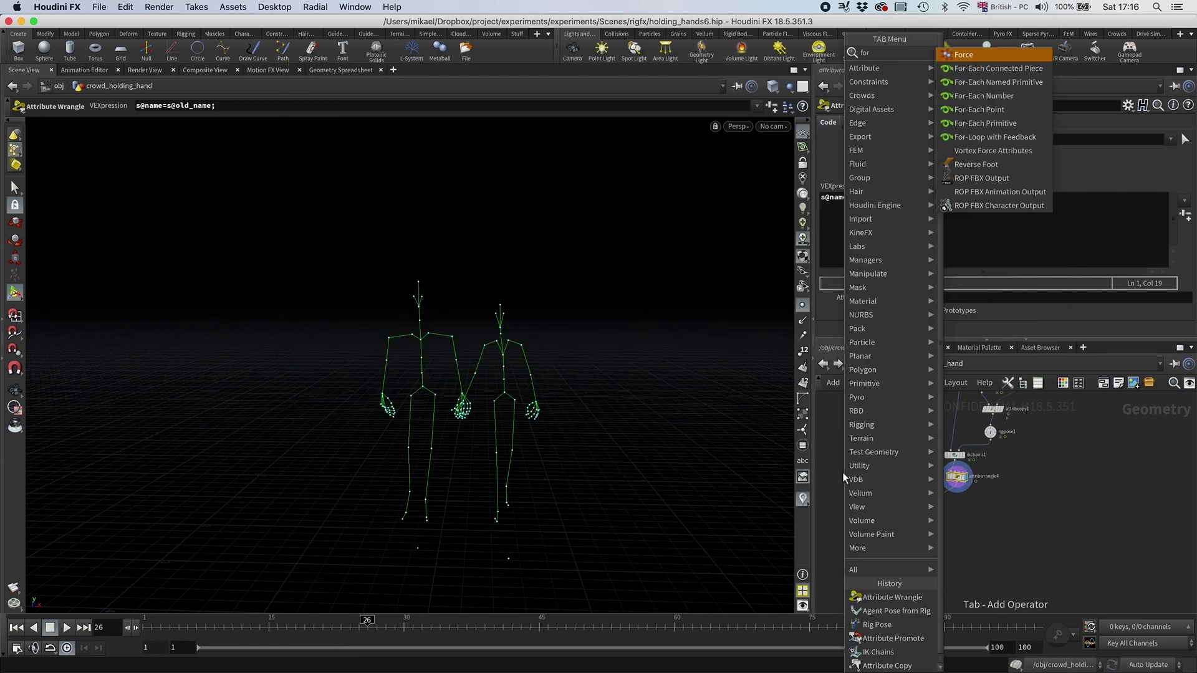
click(1000, 123)
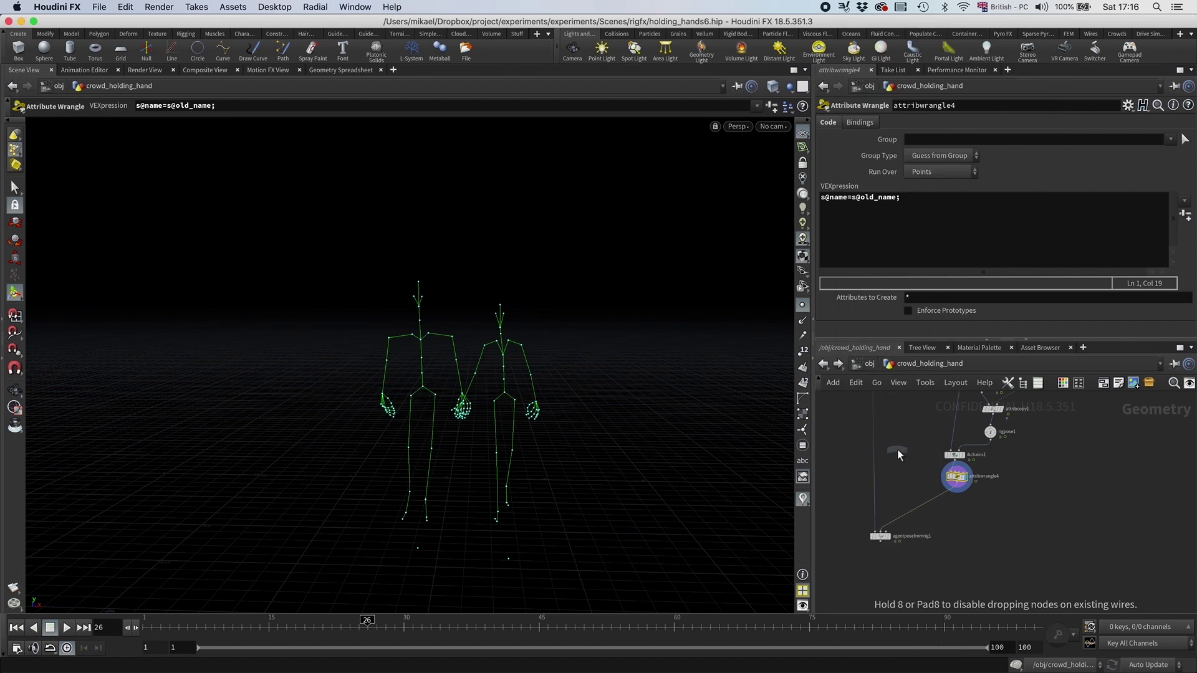
click(898, 452)
drag(898, 452, 871, 456)
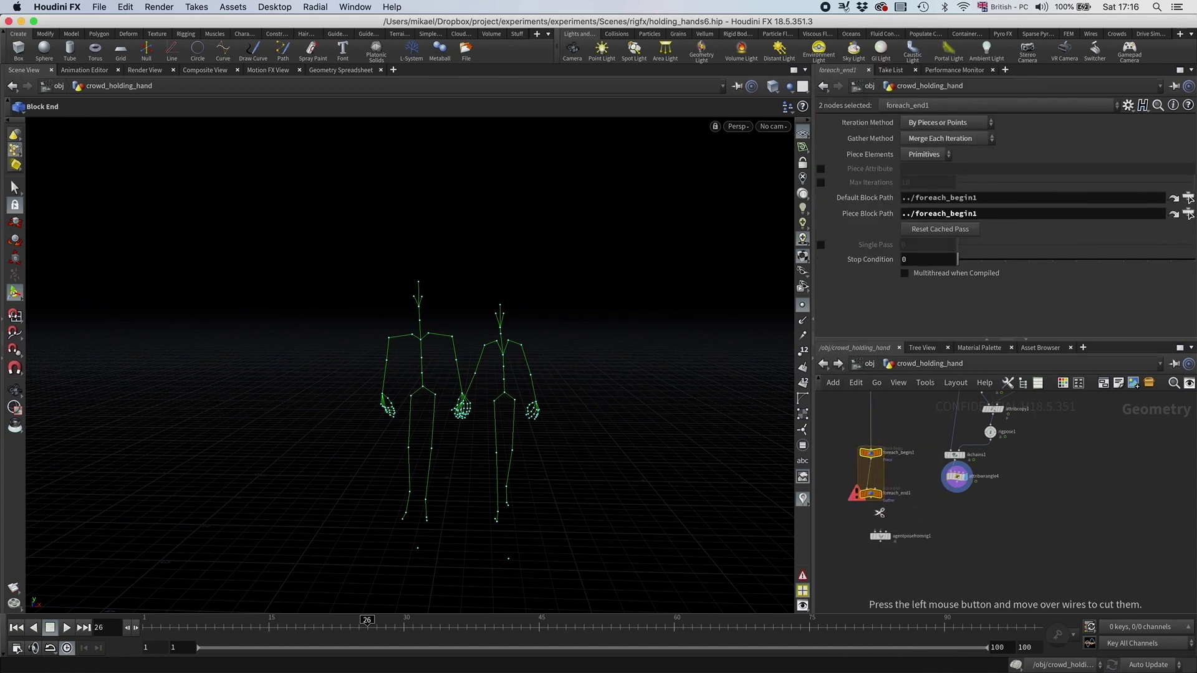
- Display foreach_end1 and enable its Single Pass at 0
scroll(877, 497, up, 2)
click(877, 497)
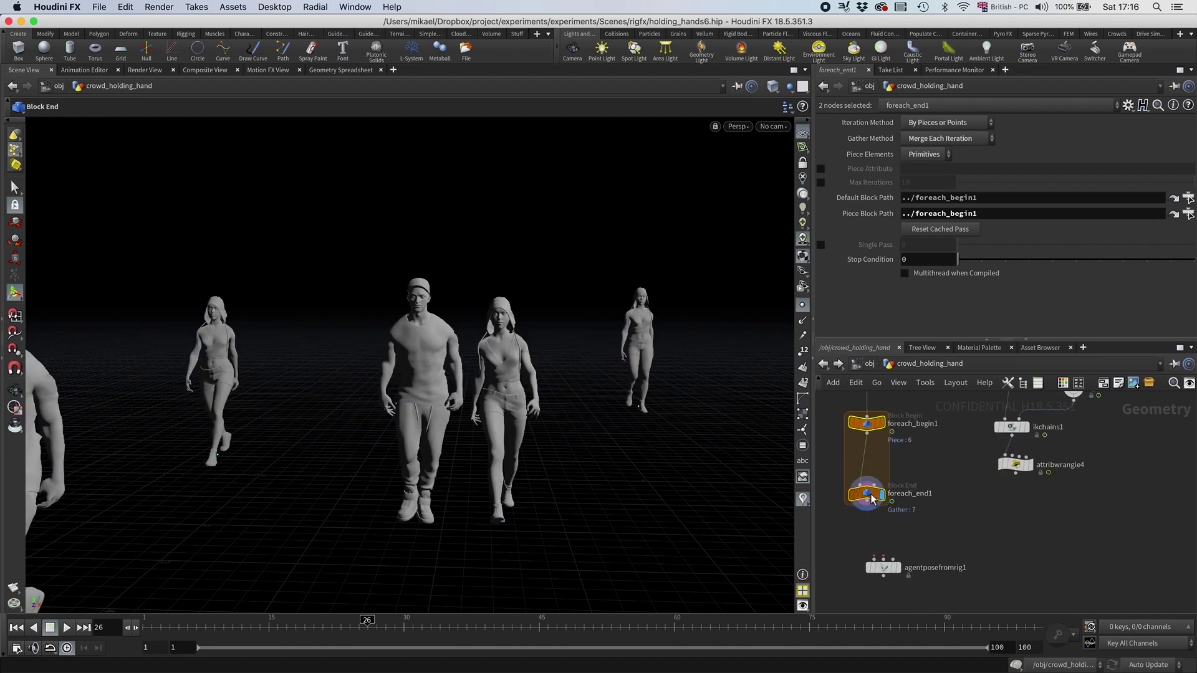
click(820, 244)
mouse_move(959, 245)
mouse_down()
mouse_move(1094, 232)
mouse_move(960, 240)
mouse_up()
- Make room inside the for-each block, place attribwrangle4 beside it and display the wrangle
scroll(898, 505, down, 3)
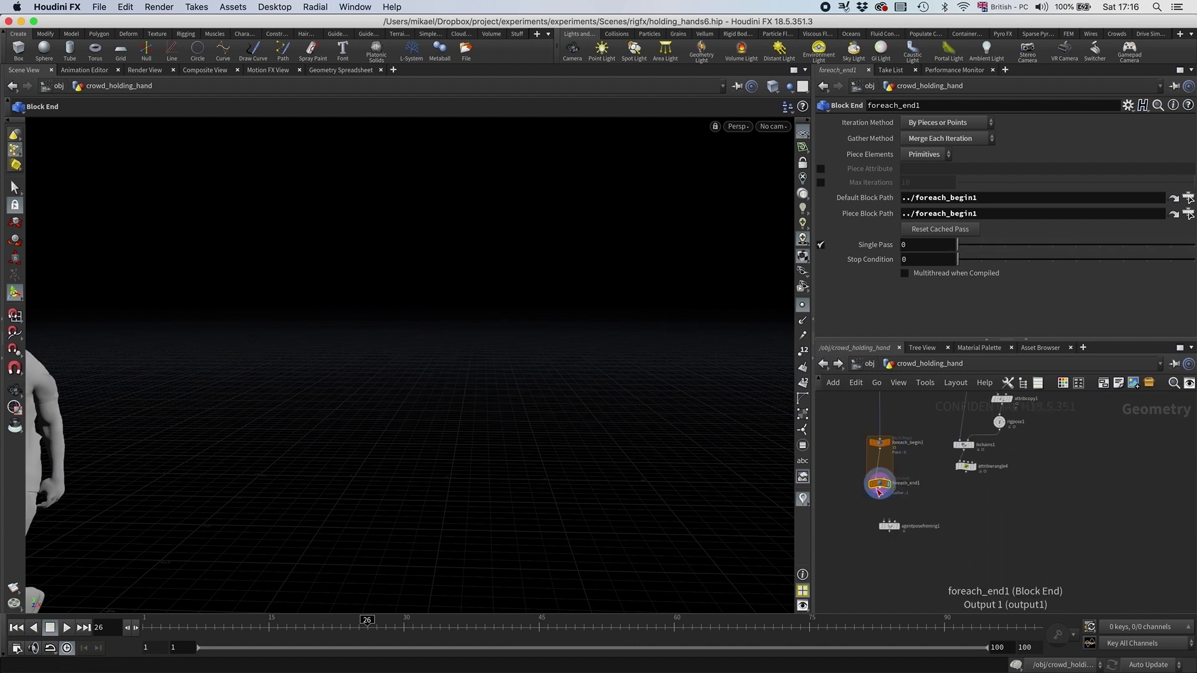
mouse_move(879, 497)
mouse_down()
mouse_move(862, 480)
mouse_move(881, 515)
mouse_up()
click(955, 491)
scroll(957, 495, up, 2)
drag(991, 482, 931, 475)
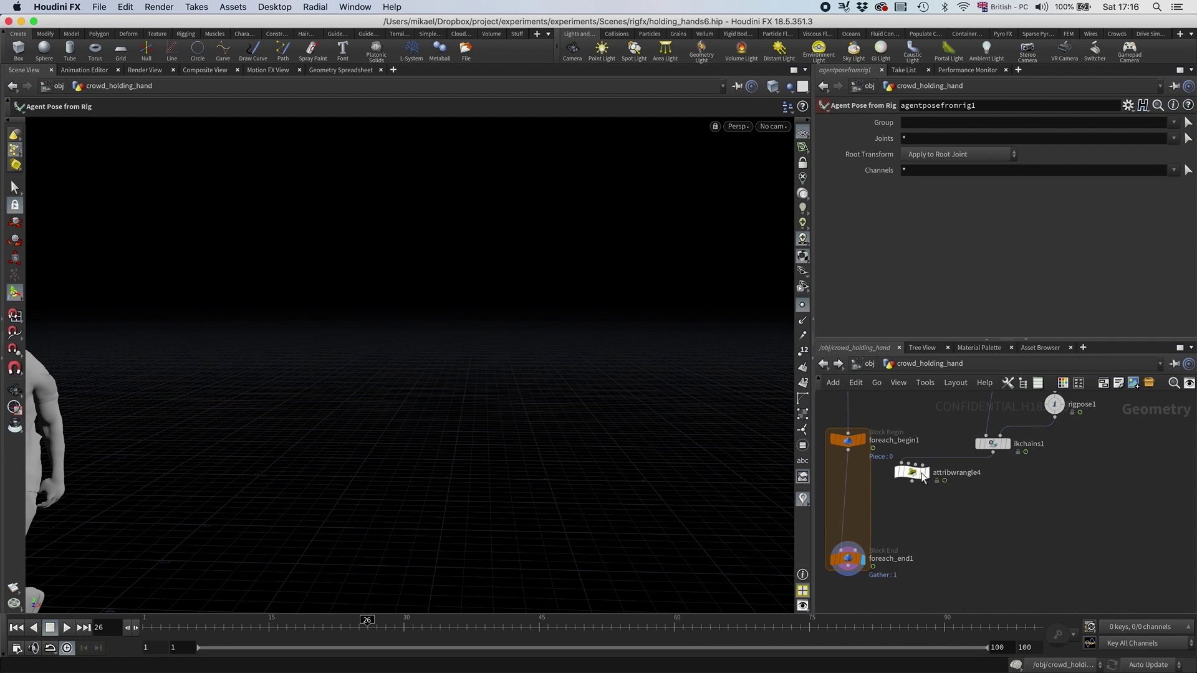
click(930, 474)
click(940, 483)
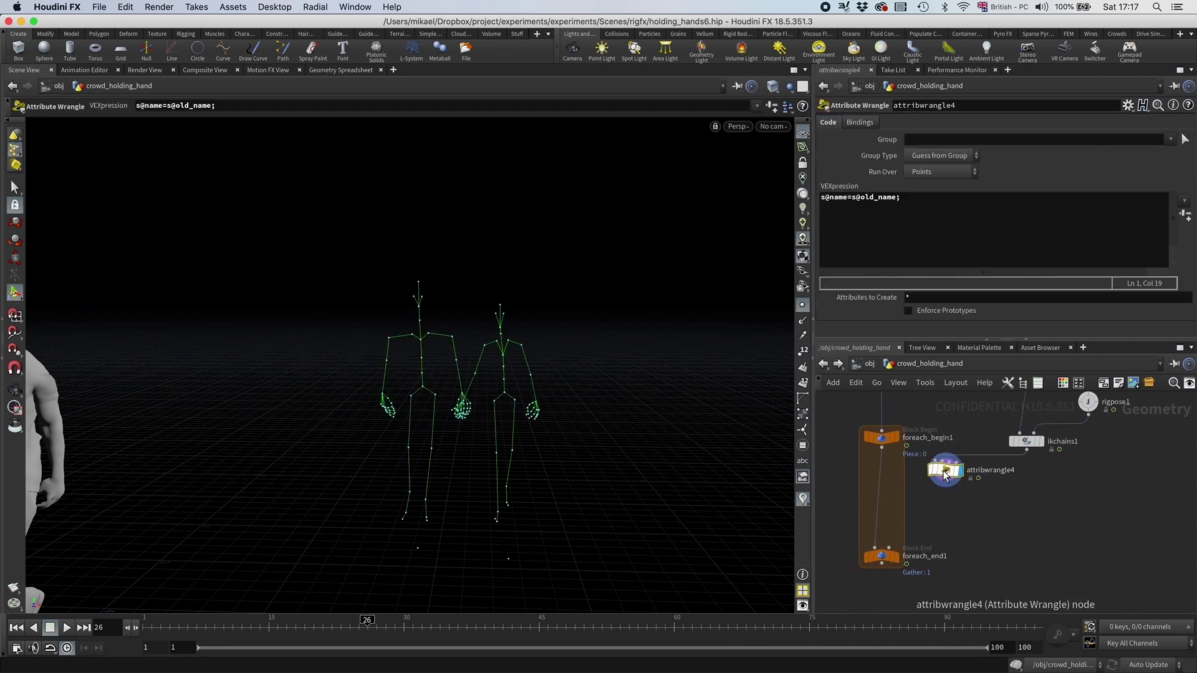
- Compare the looped agent with the skeletons and examine the name, old_name and prefix point attributes of attribwrangle4 in the geometry spreadsheet
click(881, 556)
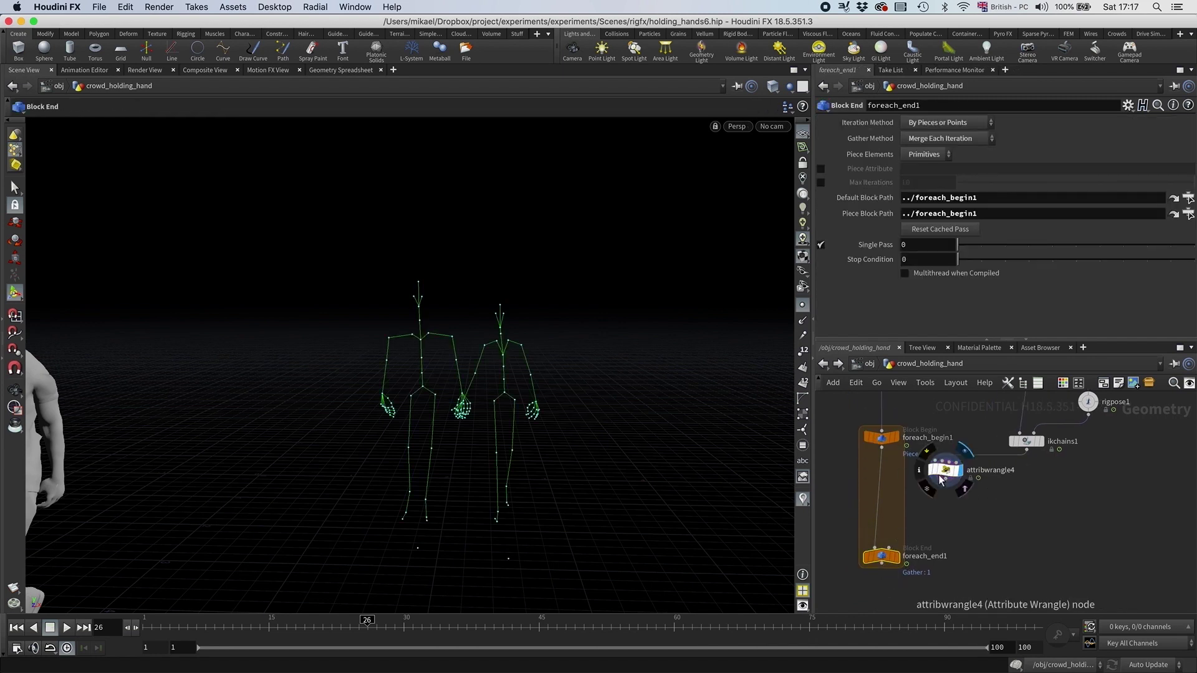
click(944, 471)
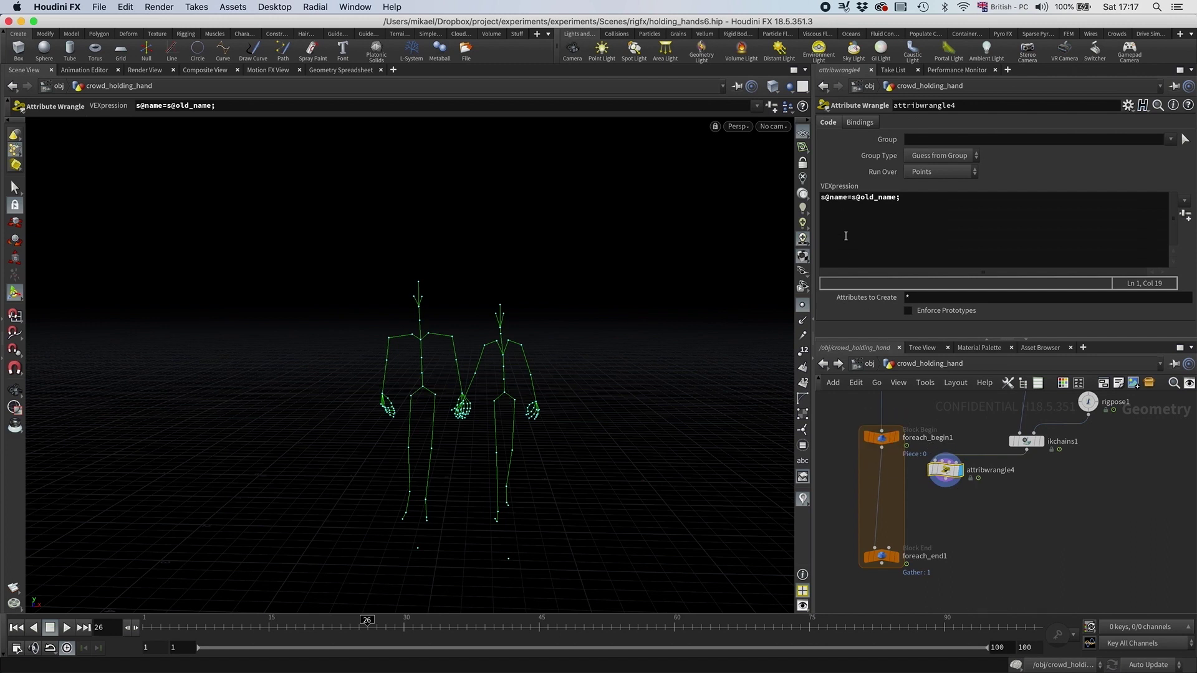
click(882, 439)
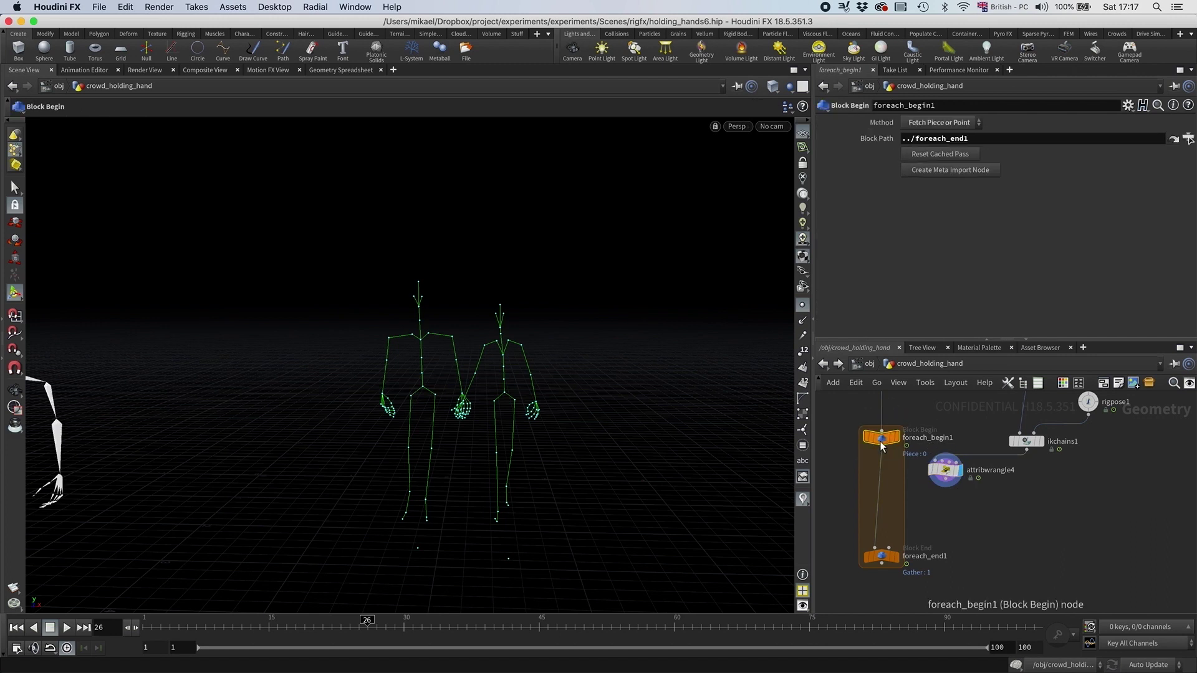
click(949, 475)
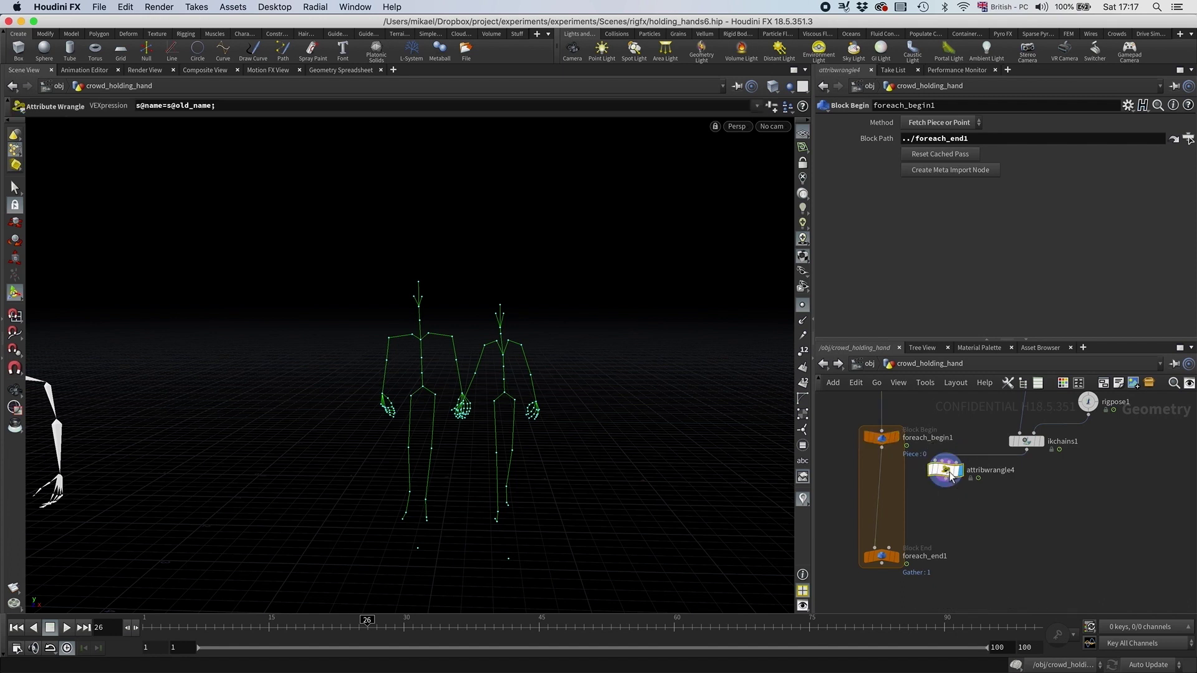
right_click(943, 477)
click(974, 496)
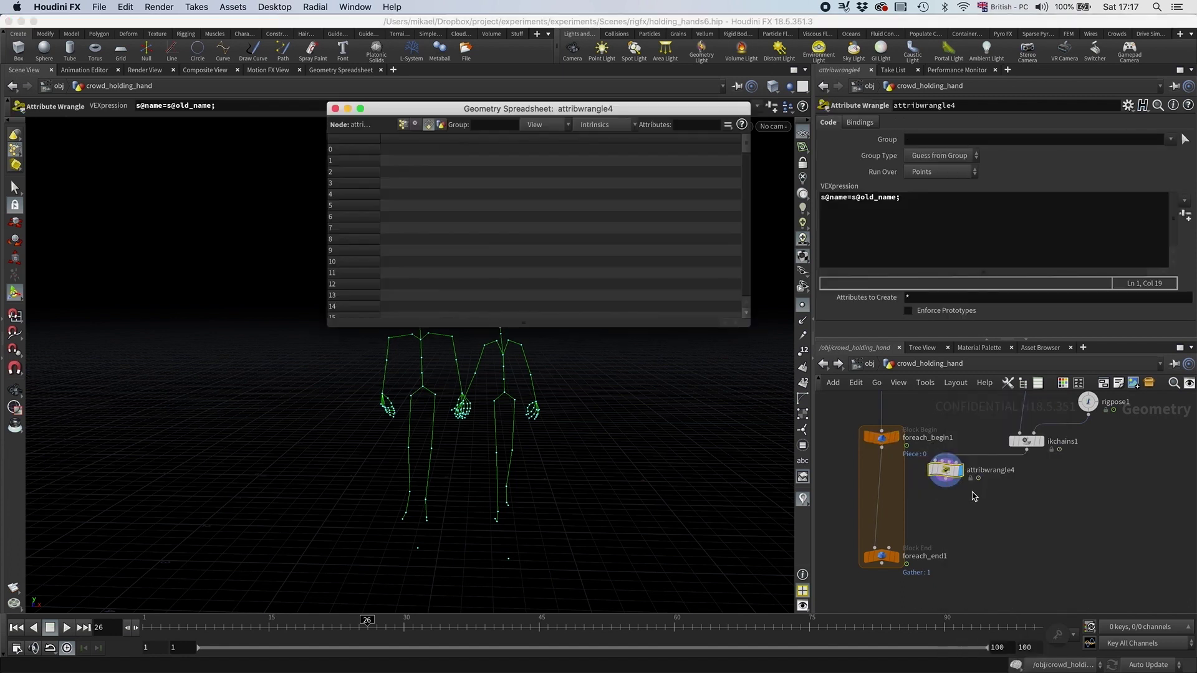
click(404, 125)
scroll(648, 283, right, 8)
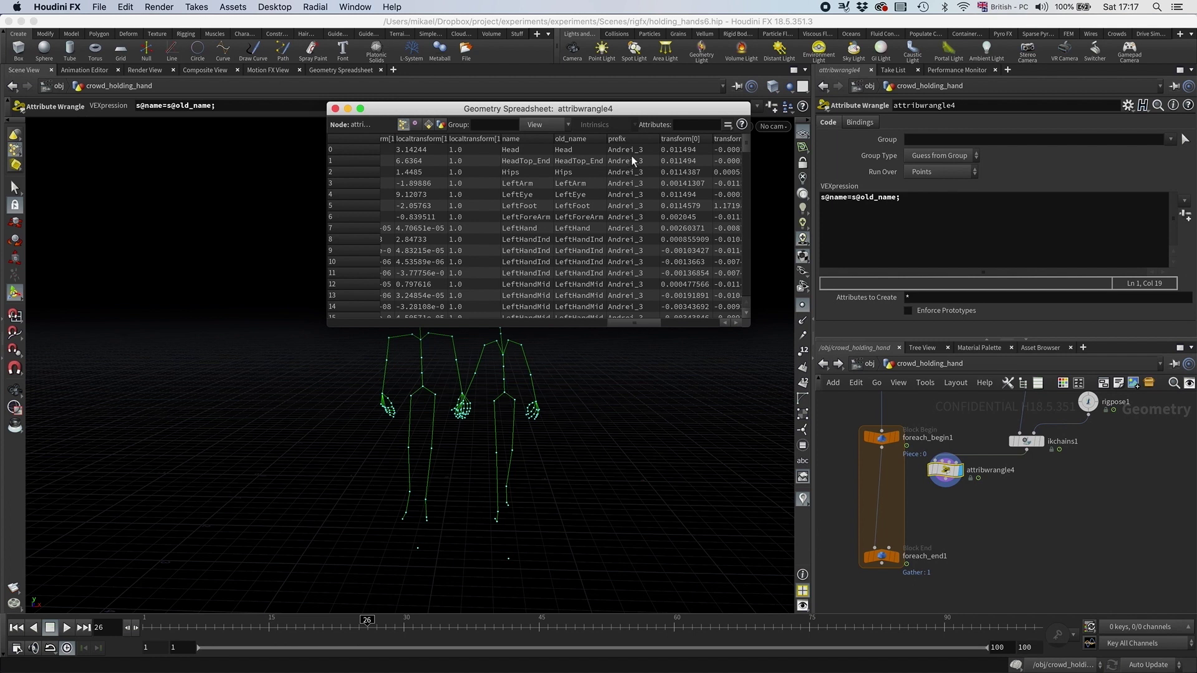
drag(949, 473, 978, 472)
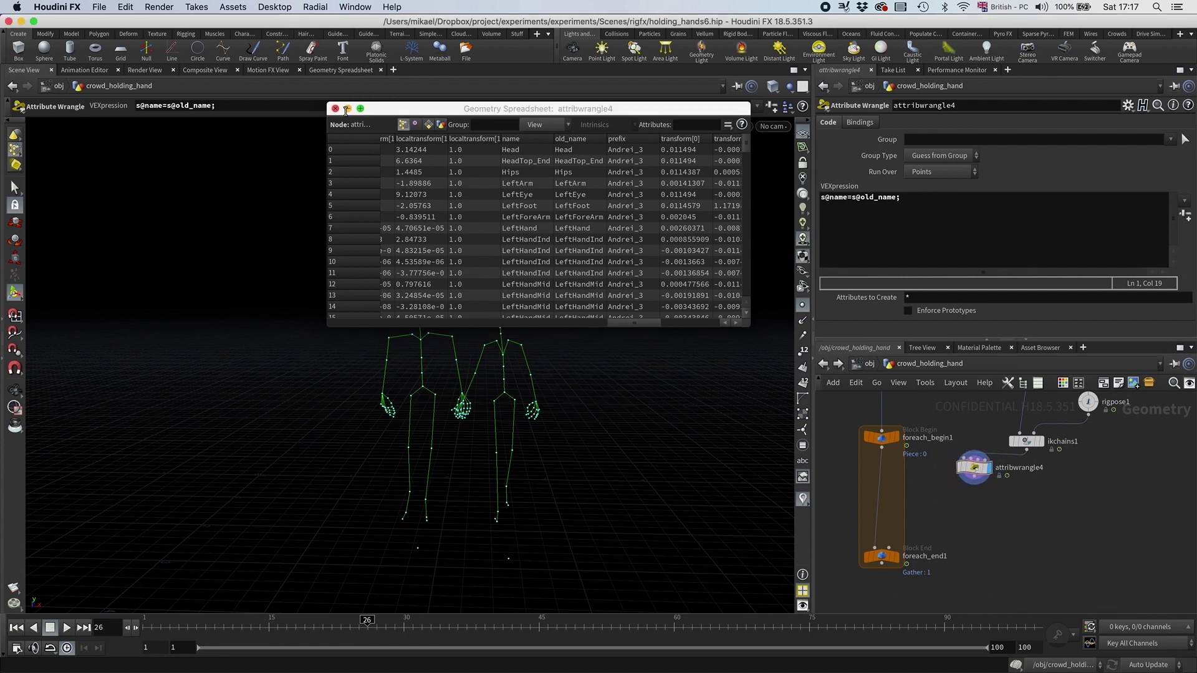
click(336, 109)
- Add an Attribute Promote below attribwrangle4 that promotes the prefix attribute from Point to Primitive
click(882, 438)
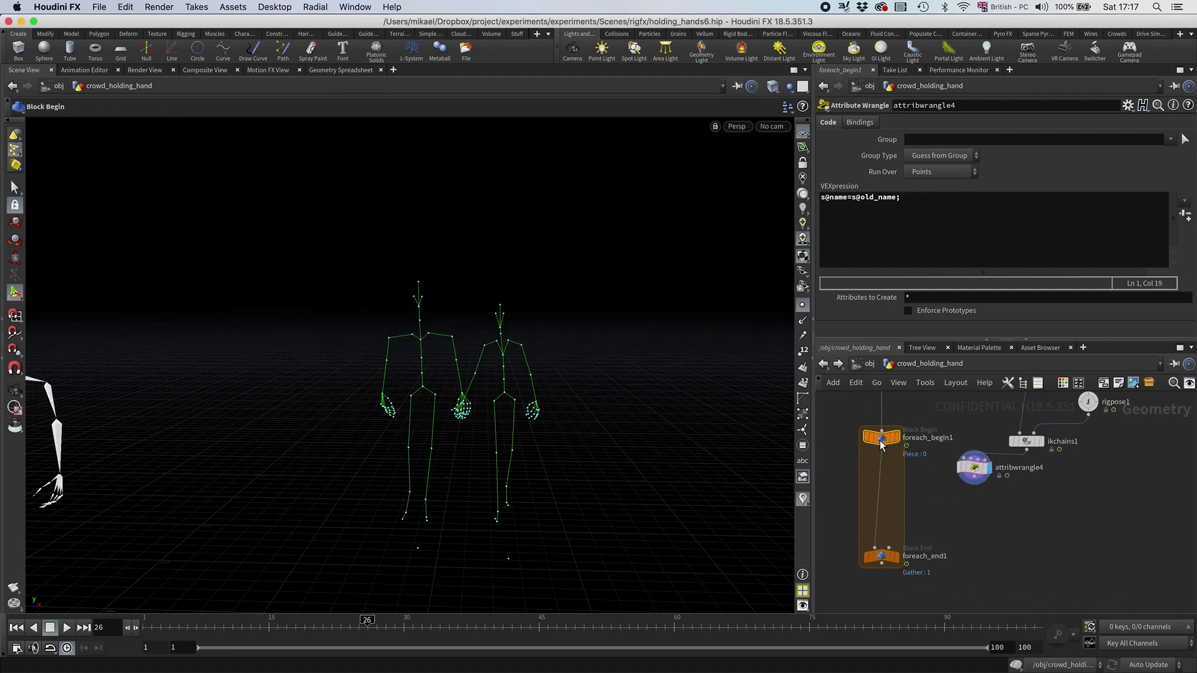
click(970, 473)
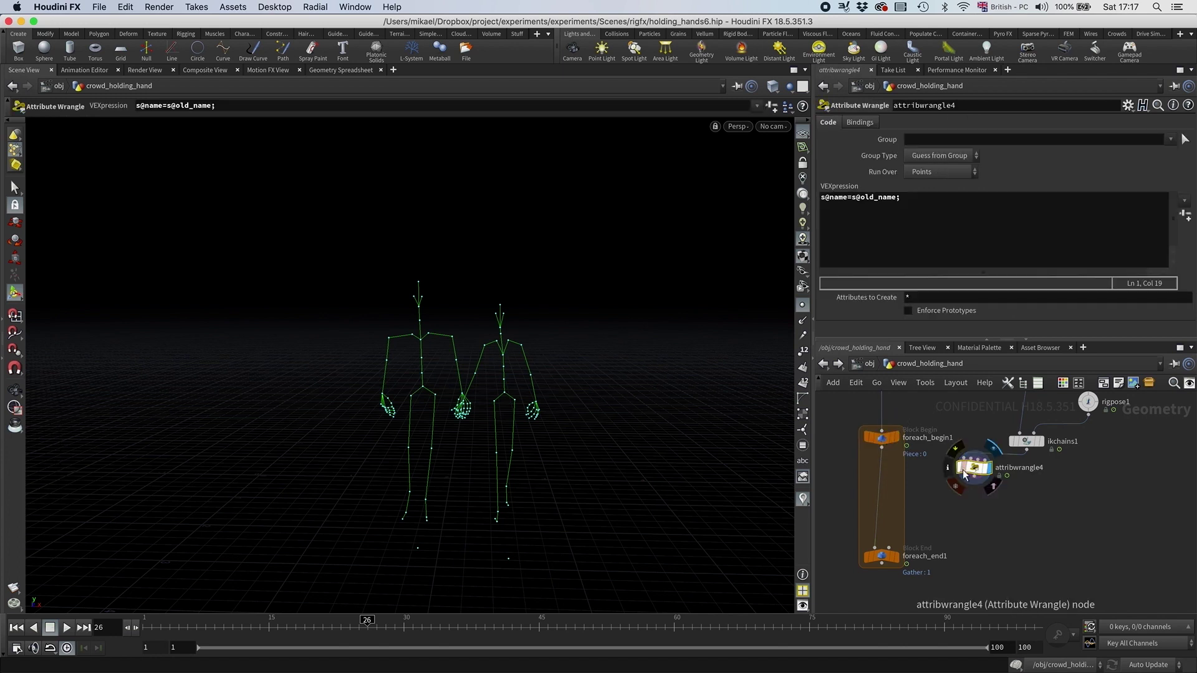
key(Tab)
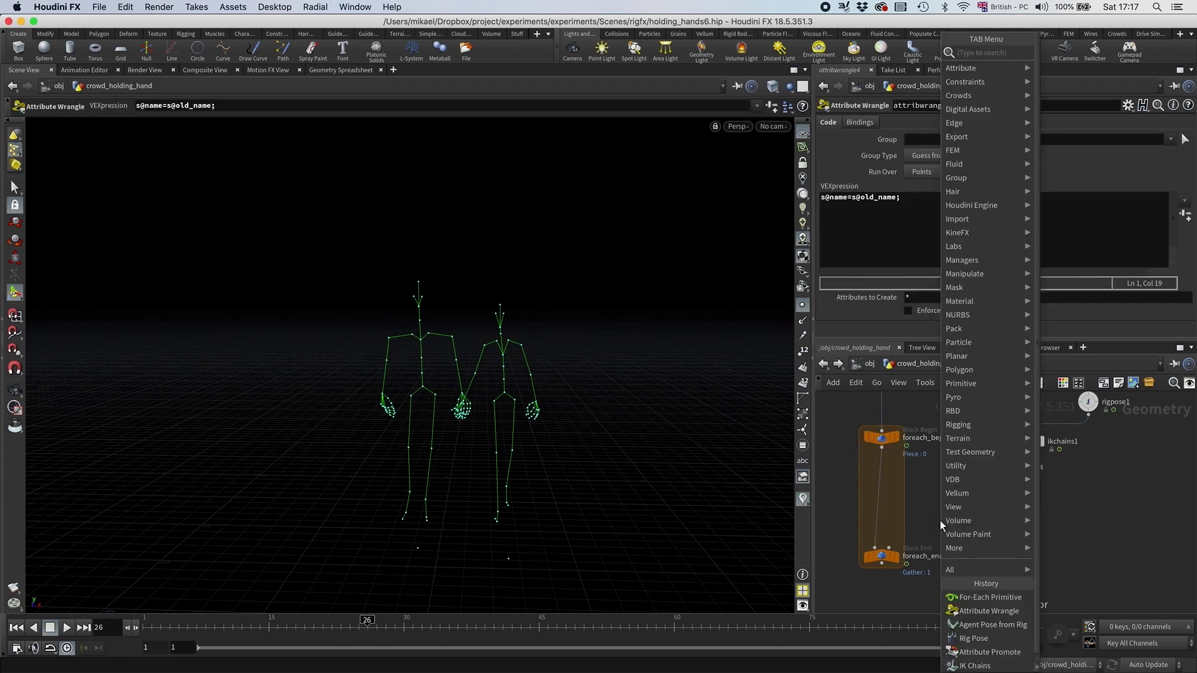
text(prom)
key(Return)
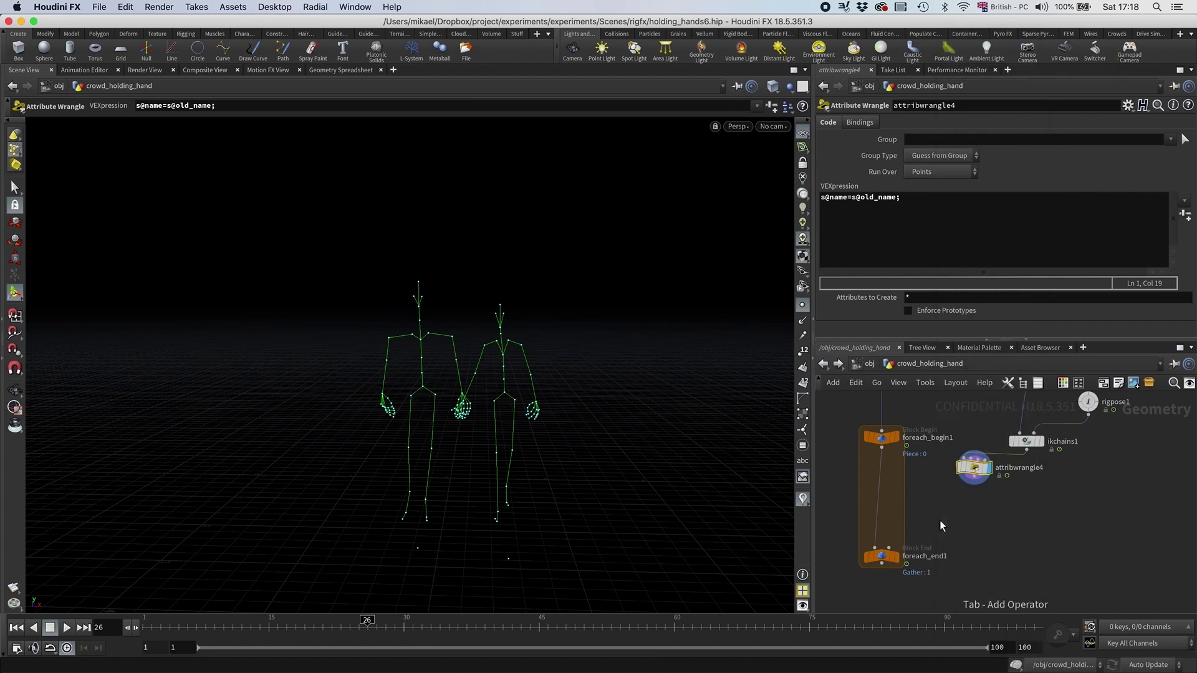
click(953, 515)
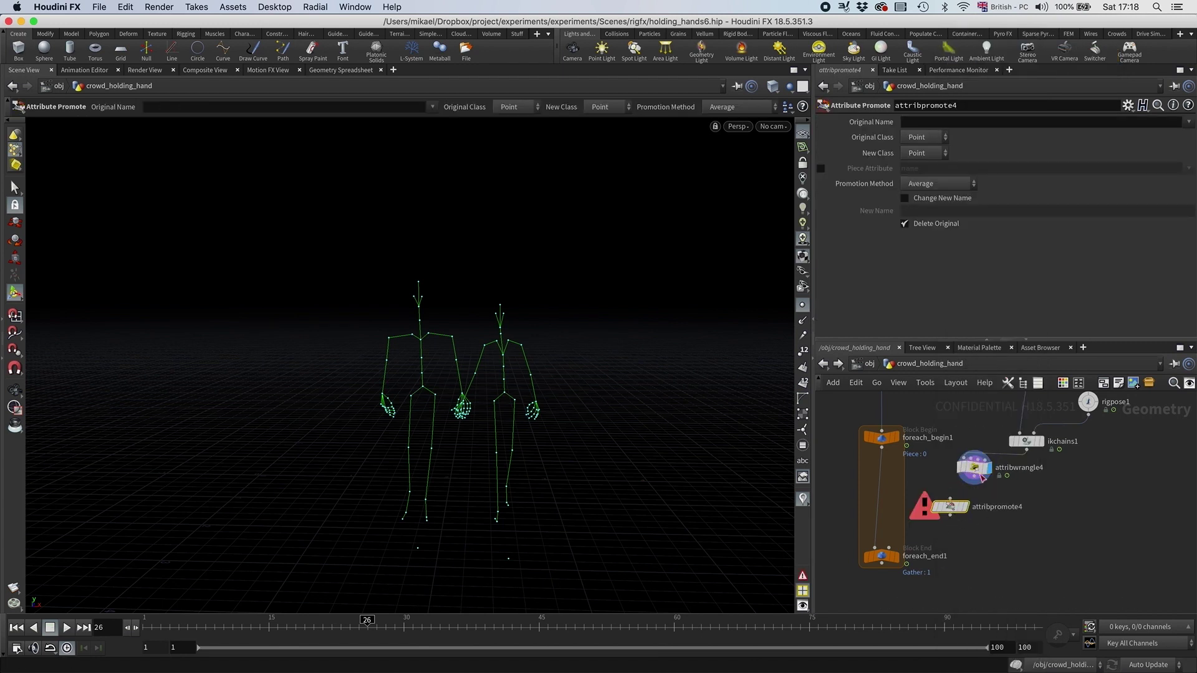
click(921, 153)
click(922, 182)
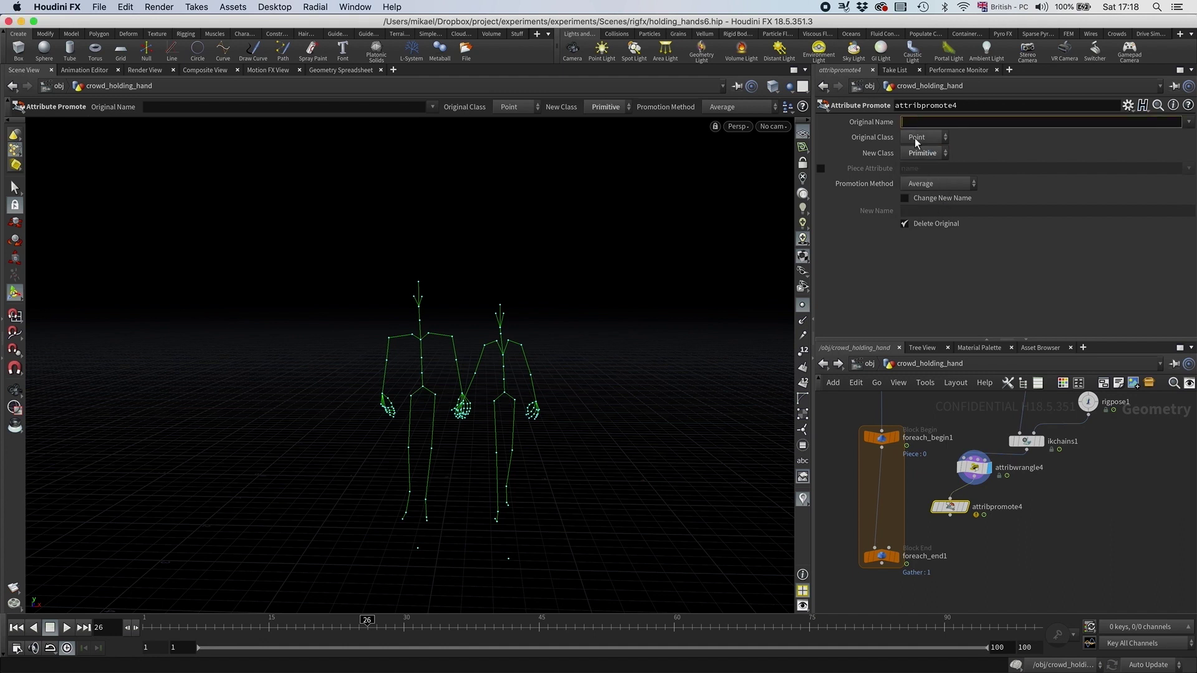
text(prefix)
key(Return)
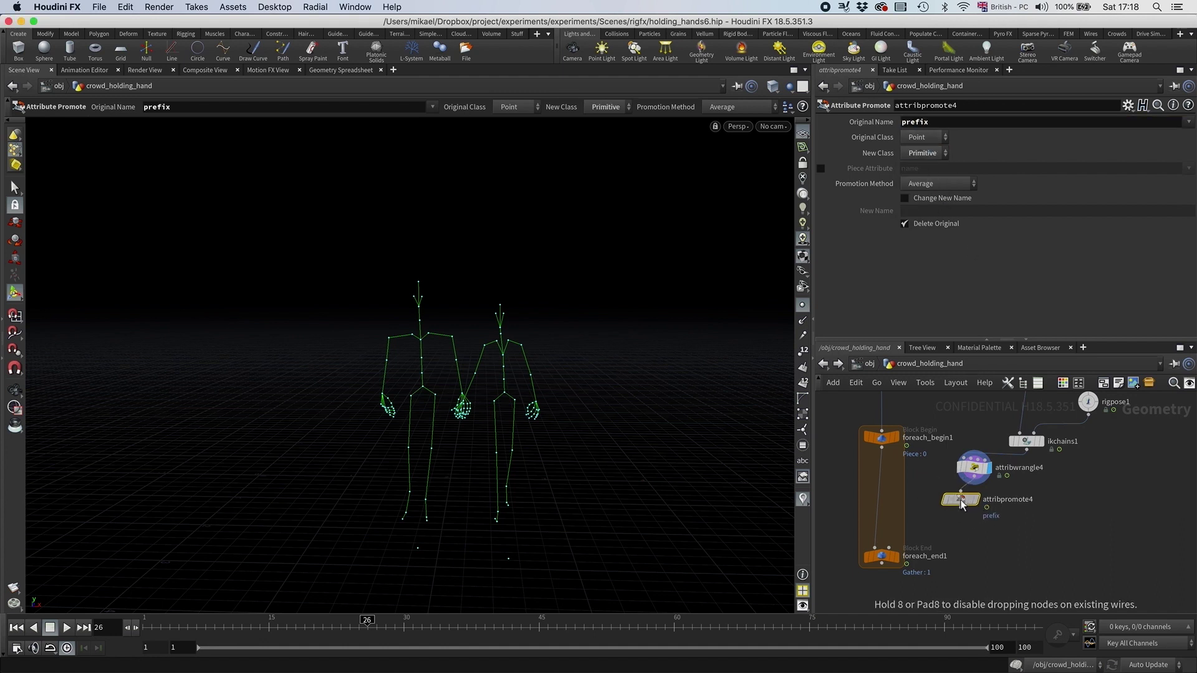
- Add a displayed Attribute Wrangle running over Primitives, with attribpromote4 in its first input and foreach_begin1 in its second
key(Tab)
text(wr)
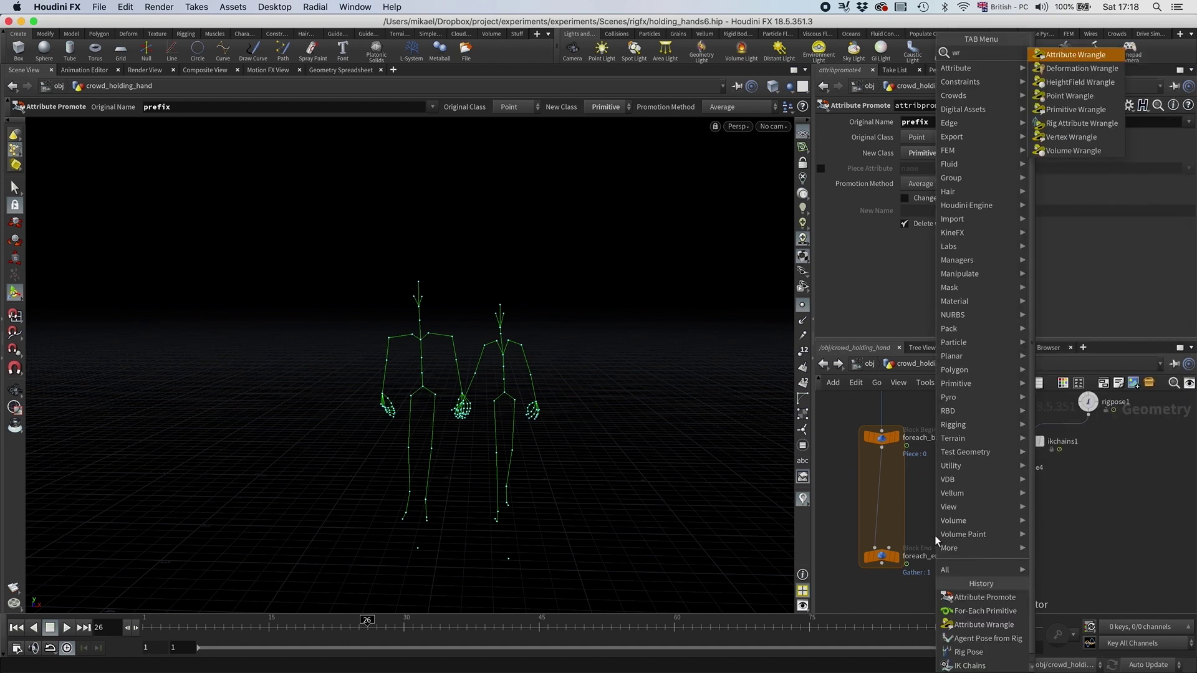
key(Return)
click(927, 525)
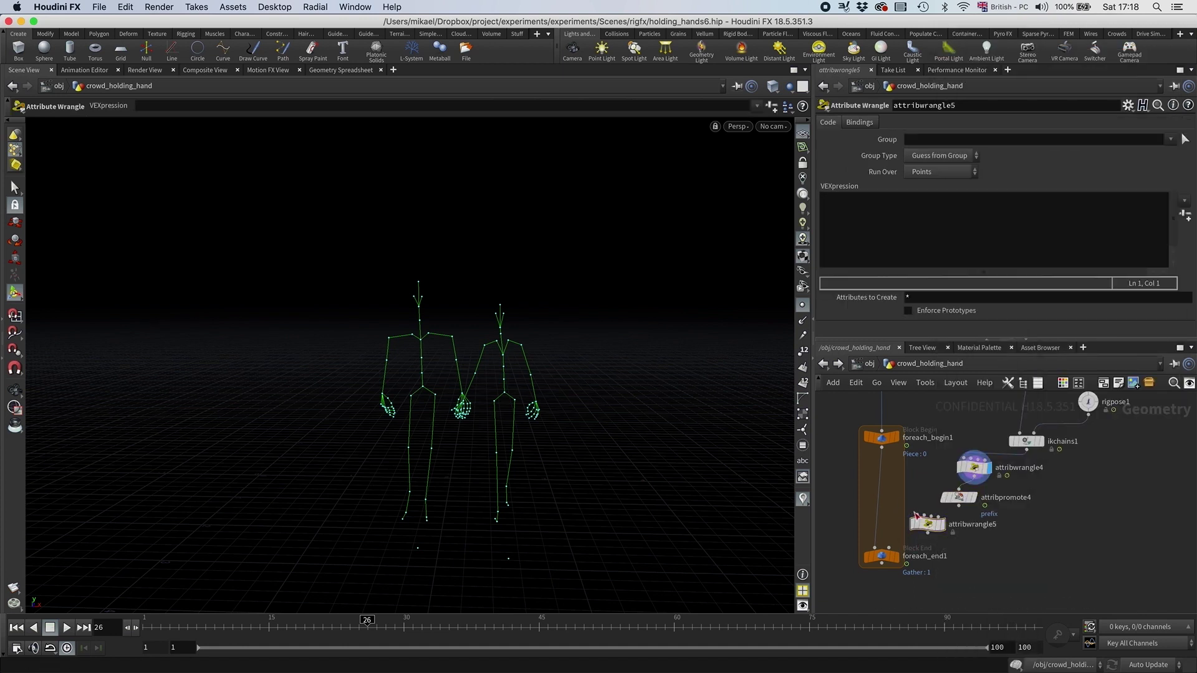
click(934, 172)
click(934, 204)
click(883, 447)
click(924, 516)
click(947, 524)
click(836, 212)
text(if(s@pre)
text(fi)
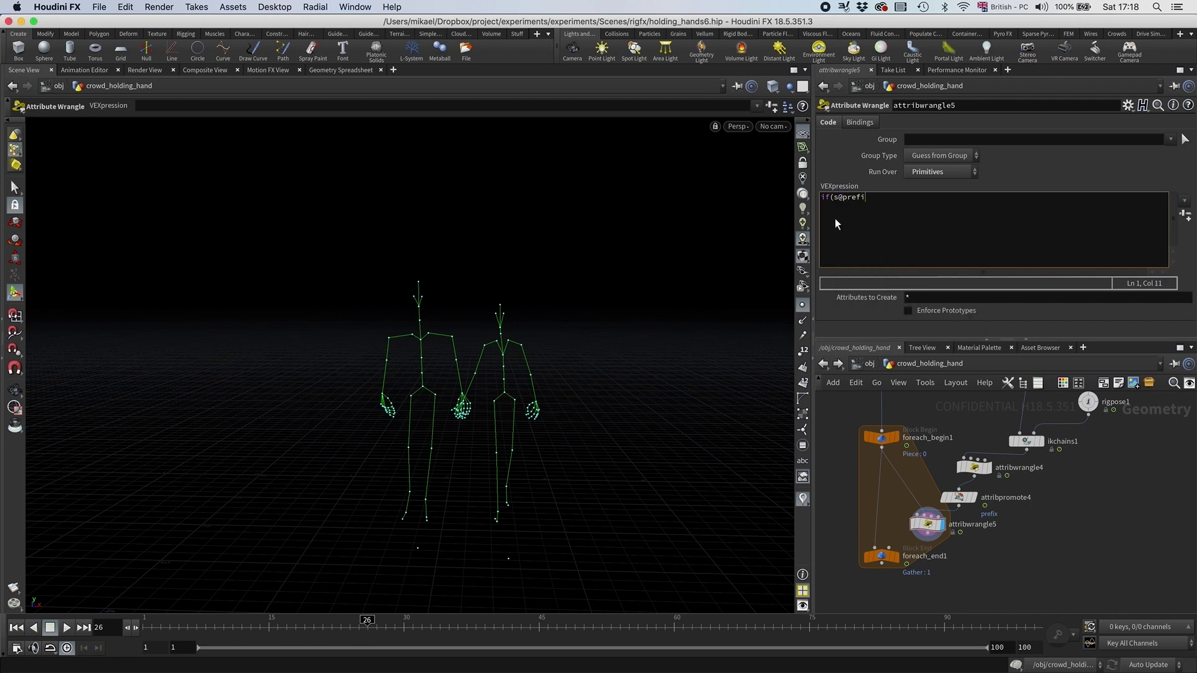
text(x!=prim()
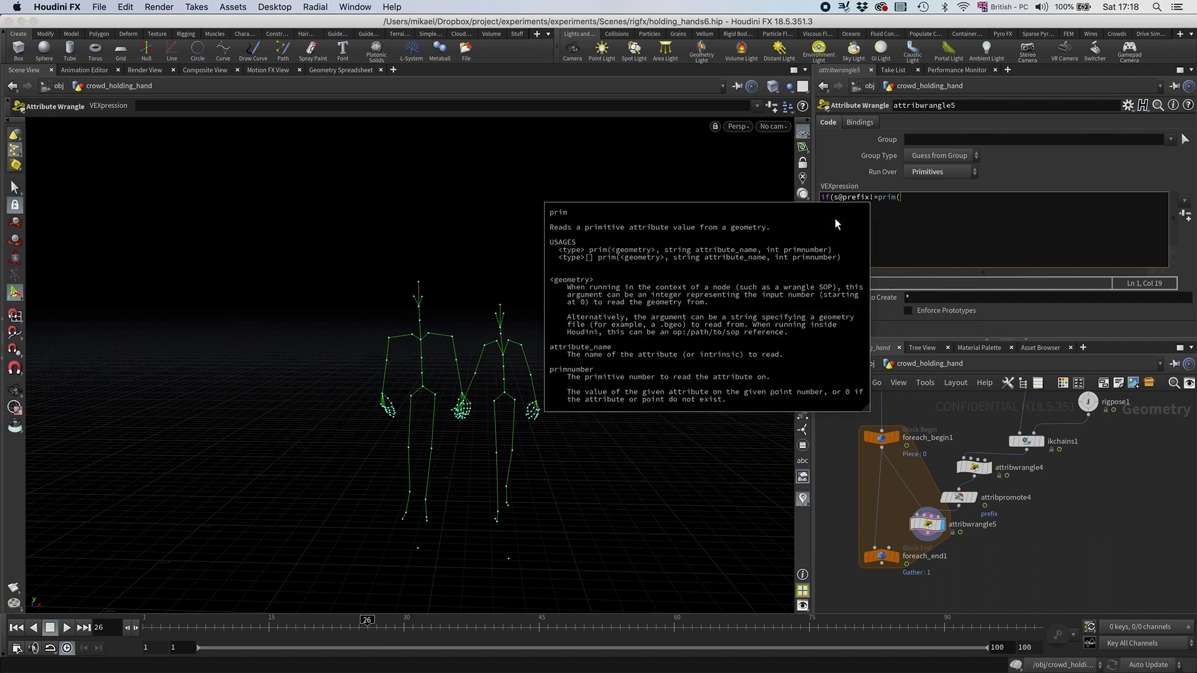
text(1,)
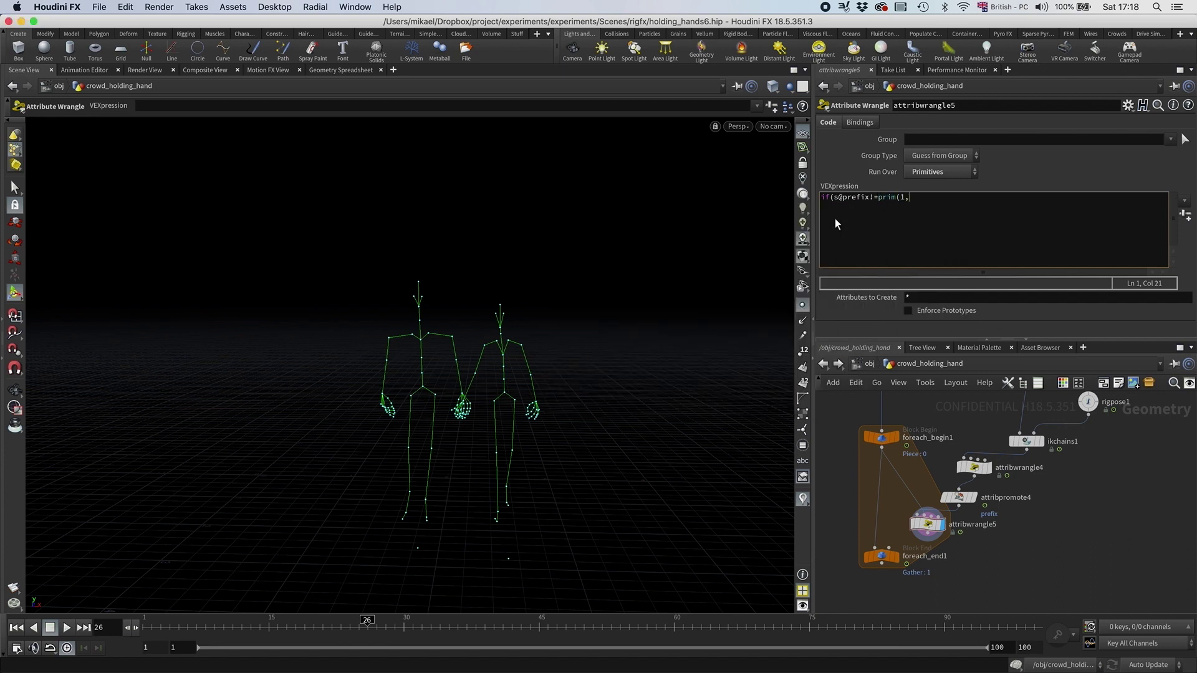
text("name)
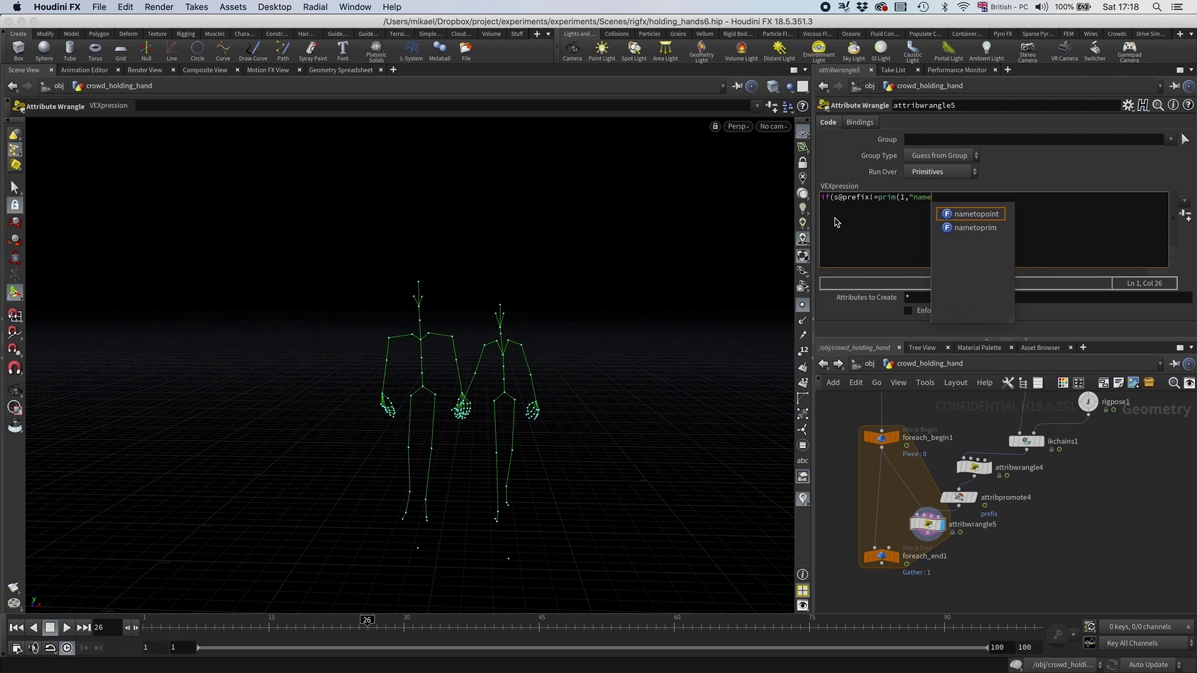
text(",0)
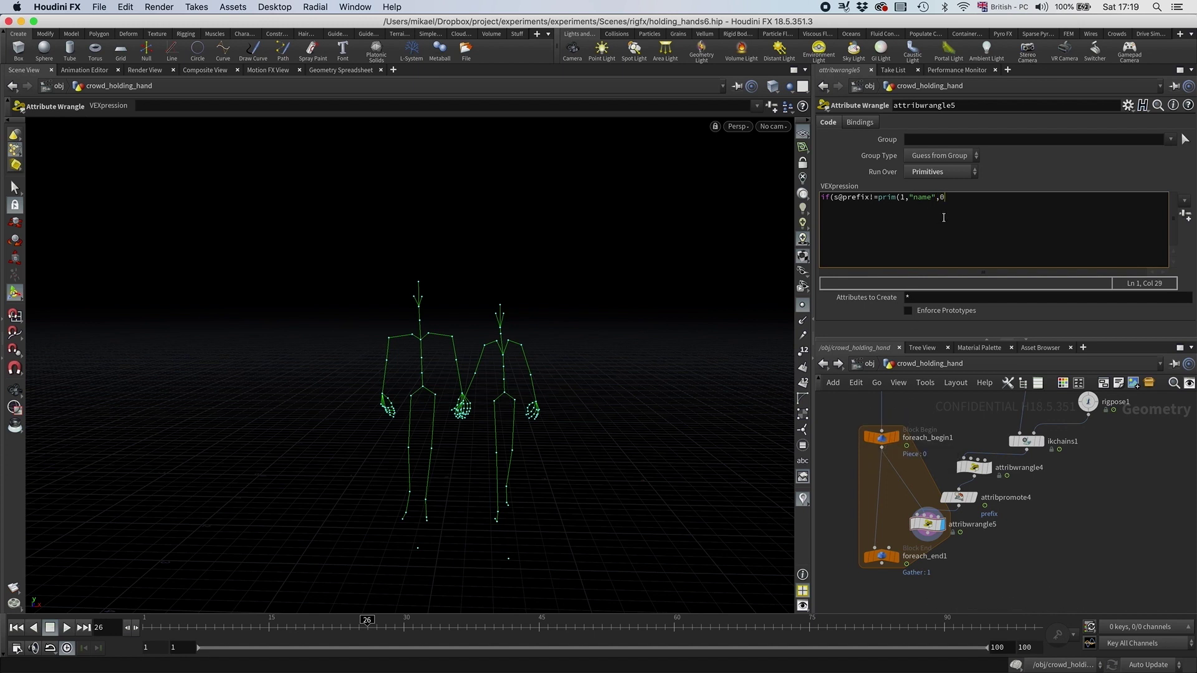
key(Return)
text(removeprim(0,@primnum,1);)
- Set foreach_end1's Single Pass to 4 and insert agentposefromrig1 inside the loop, fed by attribwrangle5, displaying the loop's output
click(885, 557)
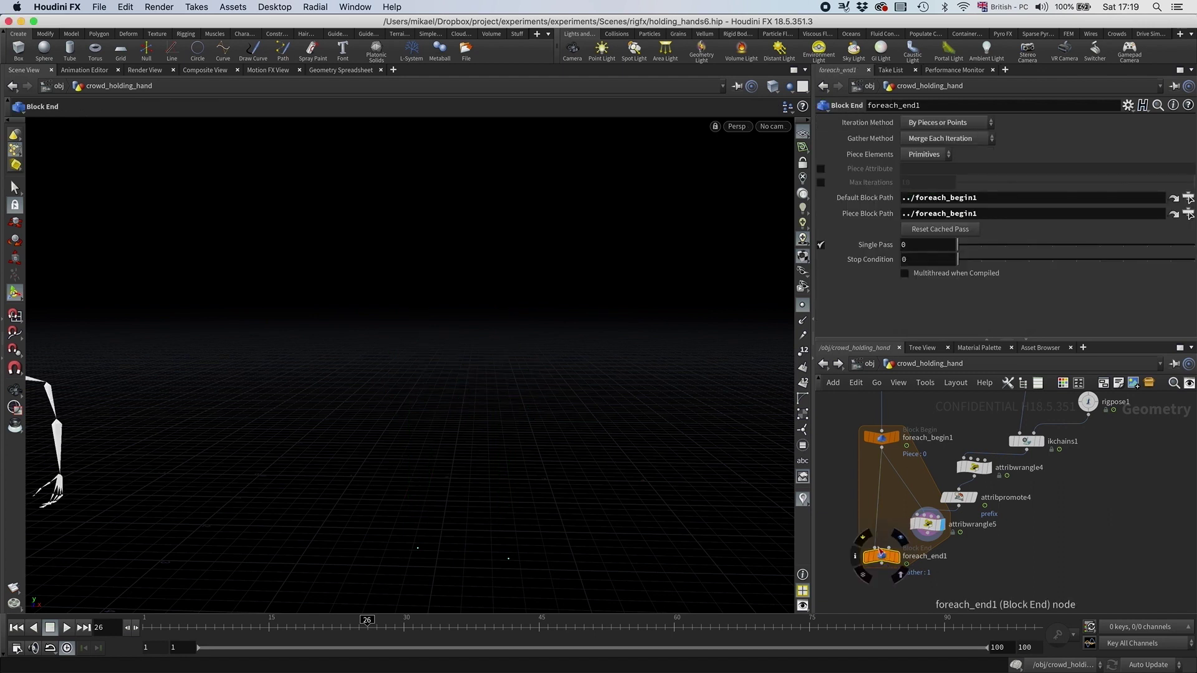
drag(963, 245, 1054, 254)
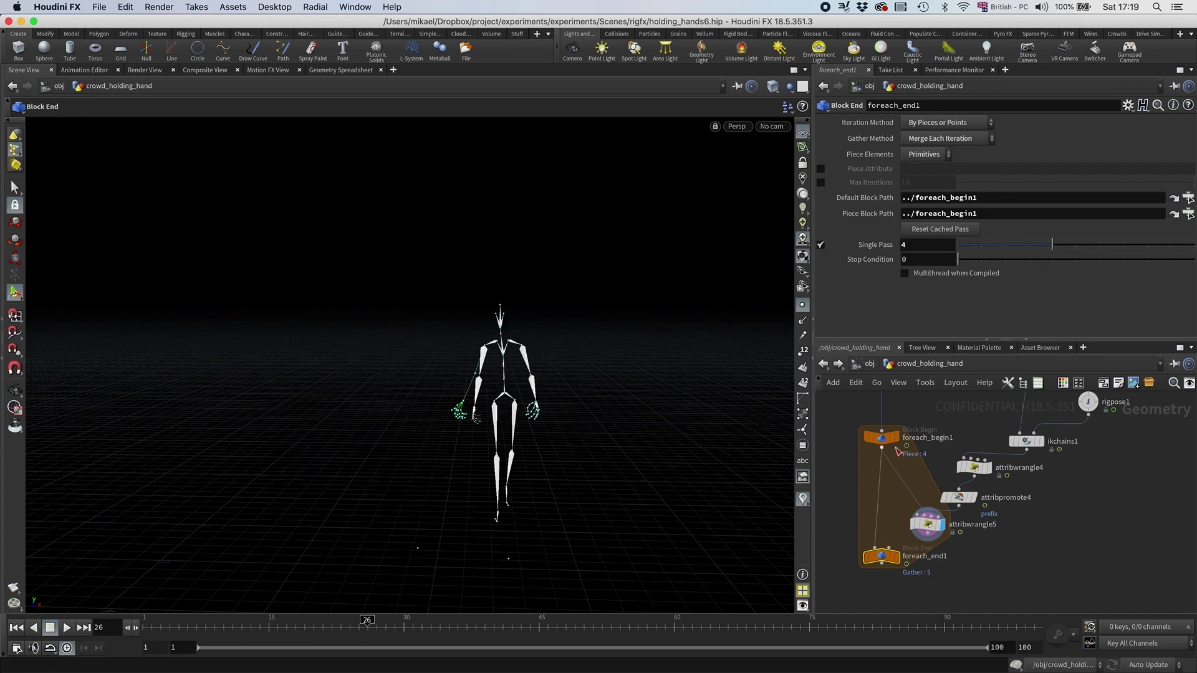
scroll(892, 534, down, 3)
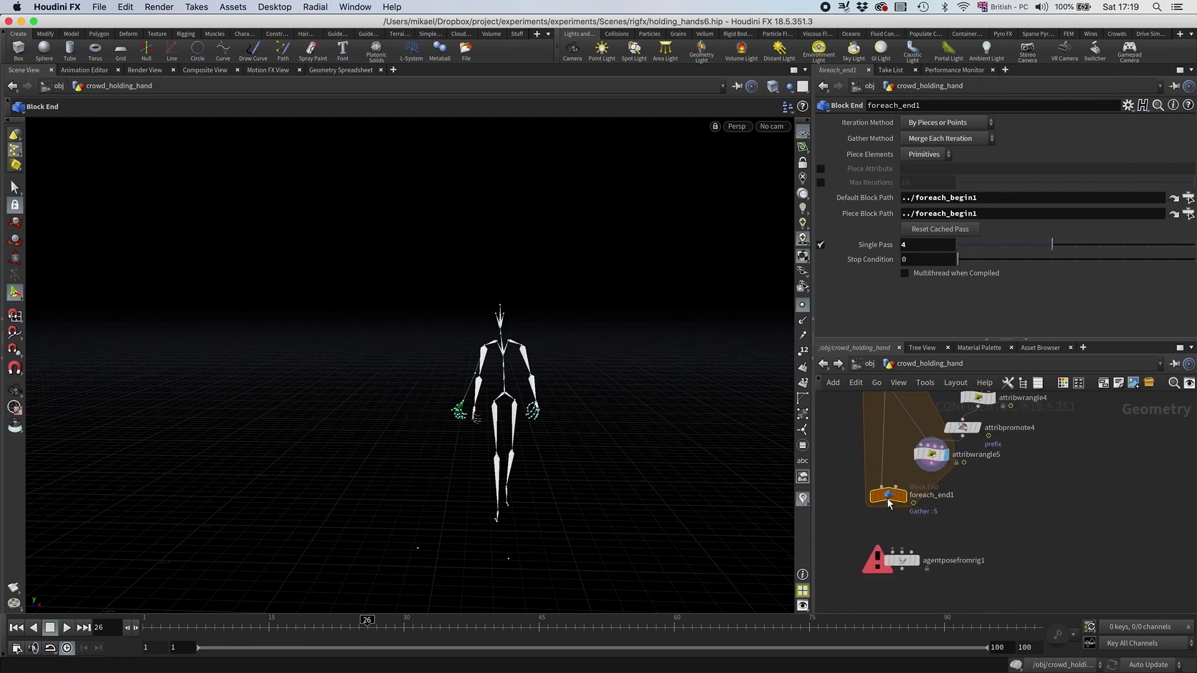
mouse_move(902, 561)
mouse_down()
mouse_move(903, 479)
mouse_move(887, 485)
mouse_move(931, 464)
mouse_up()
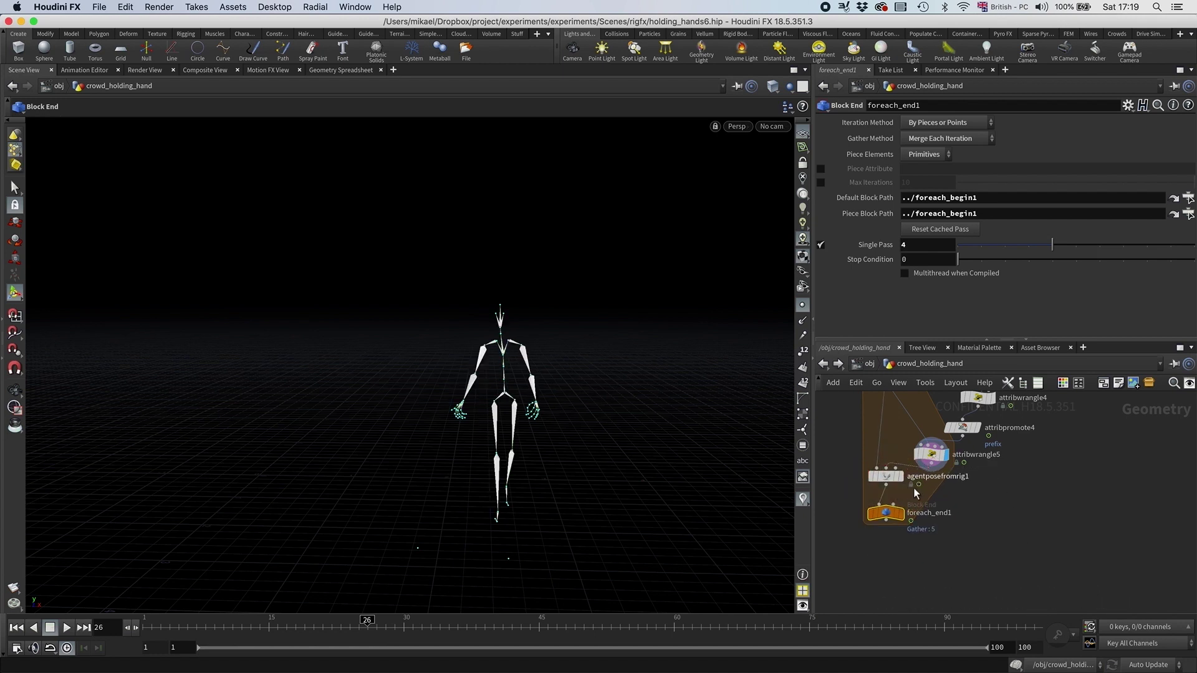
click(906, 514)
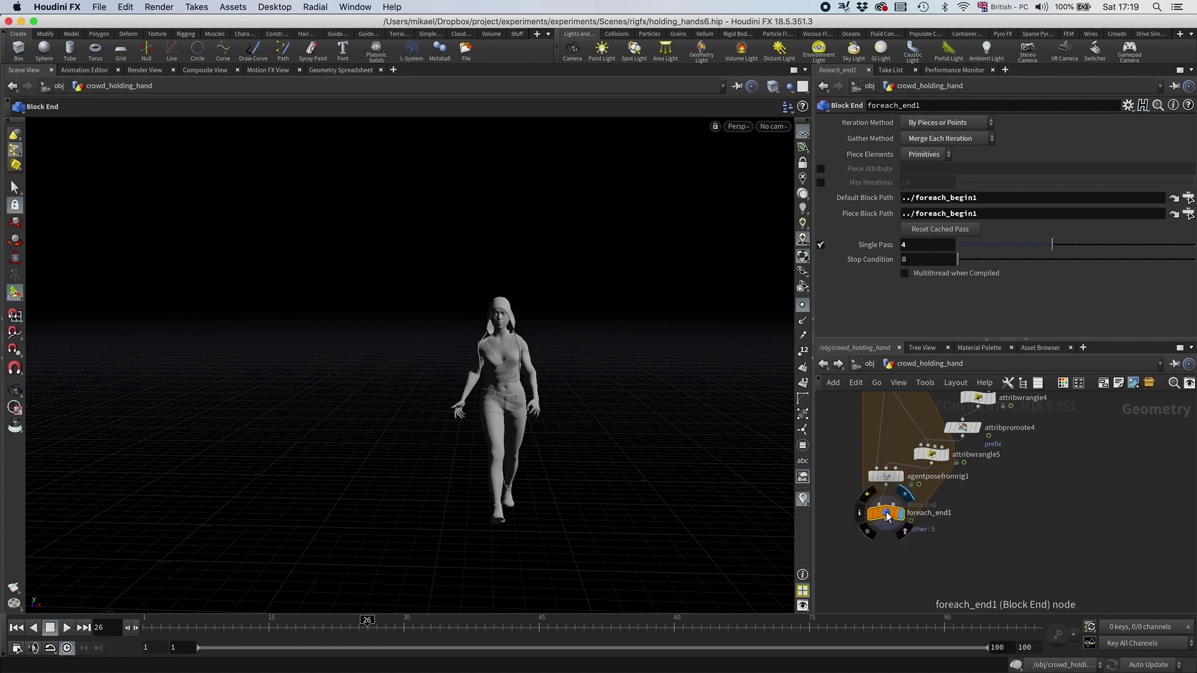
- Turn off Single Pass on foreach_end1 and check the couple's hands up close at frame 49
click(821, 245)
alt+right_drag(608, 359, 443, 387)
alt+drag(443, 388, 418, 405)
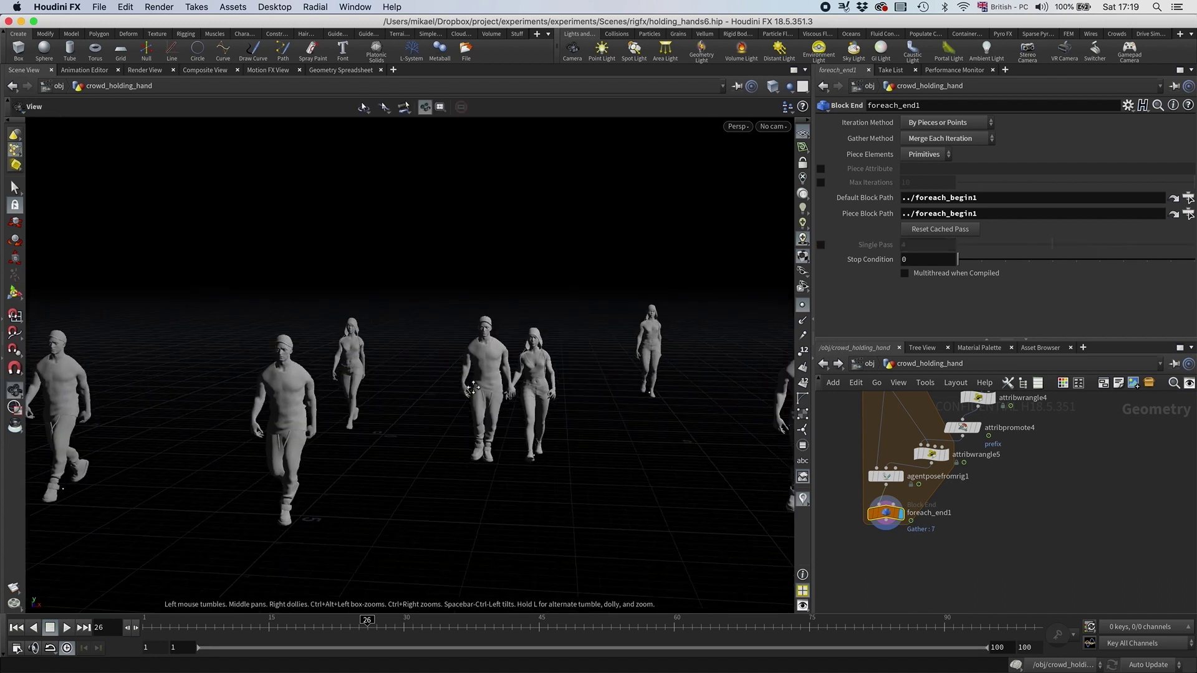
alt+middle_drag(517, 464, 450, 479)
drag(176, 628, 575, 593)
alt+right_drag(530, 405, 655, 374)
alt+drag(562, 399, 448, 417)
- In rigpose1, move the man's left hand control to a translate of about 0.016, 0.120, -0.059
middle_drag(1045, 477, 997, 526)
middle_drag(1076, 426, 954, 571)
click(918, 524)
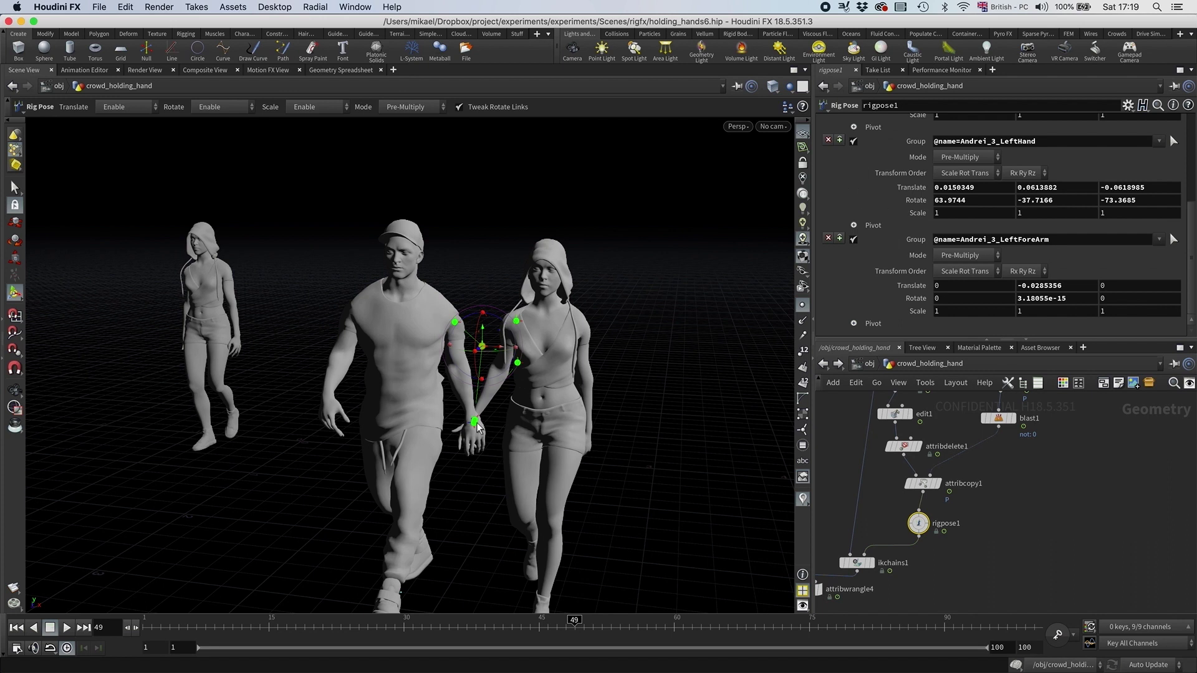
click(475, 423)
mouse_move(478, 419)
mouse_down()
mouse_move(487, 409)
mouse_move(486, 429)
mouse_up()
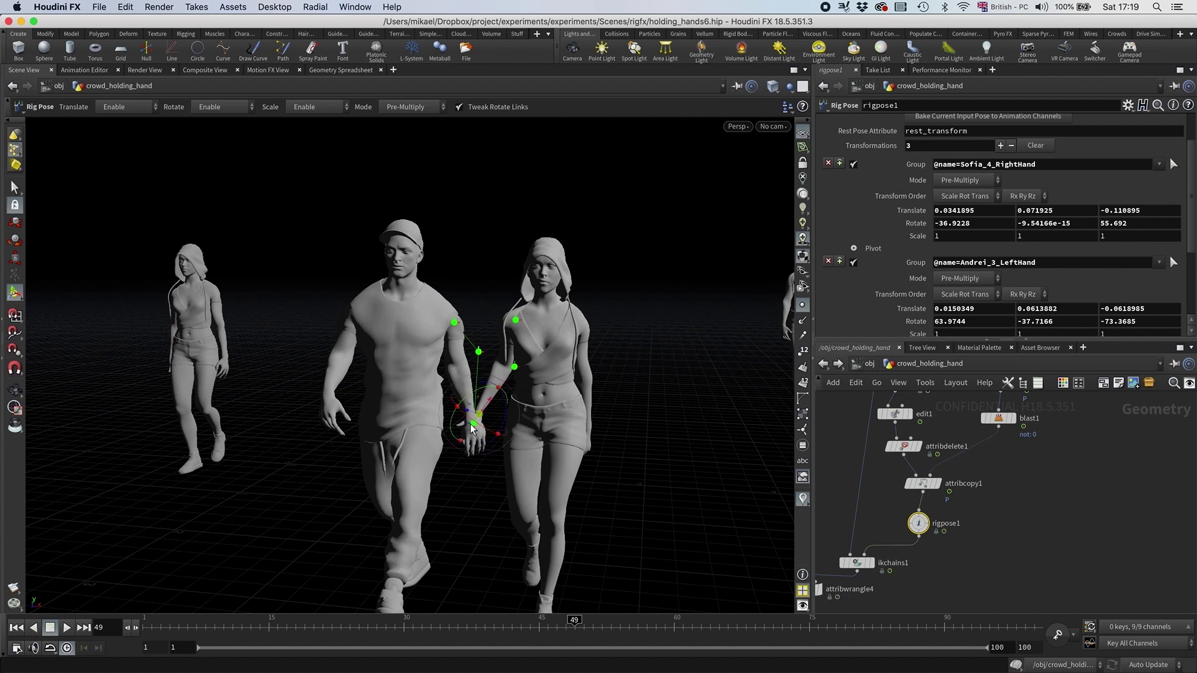
key(Escape)
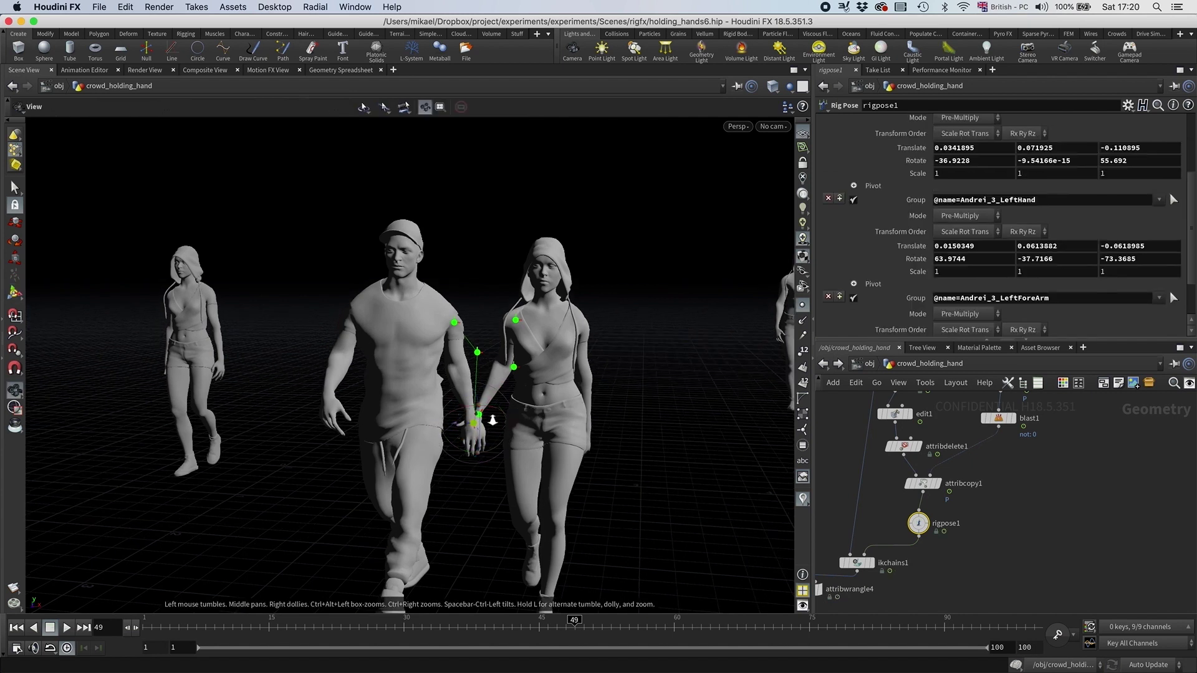
alt+right_drag(479, 421, 644, 419)
alt+drag(644, 420, 530, 455)
alt+right_drag(530, 454, 294, 465)
alt+drag(499, 444, 486, 444)
- Hide the rig pose handles and scrub between frames 16 and 27 to check the hand-holding couple within the crowd
alt+right_drag(486, 444, 261, 436)
alt+drag(262, 561, 347, 567)
drag(183, 633, 376, 604)
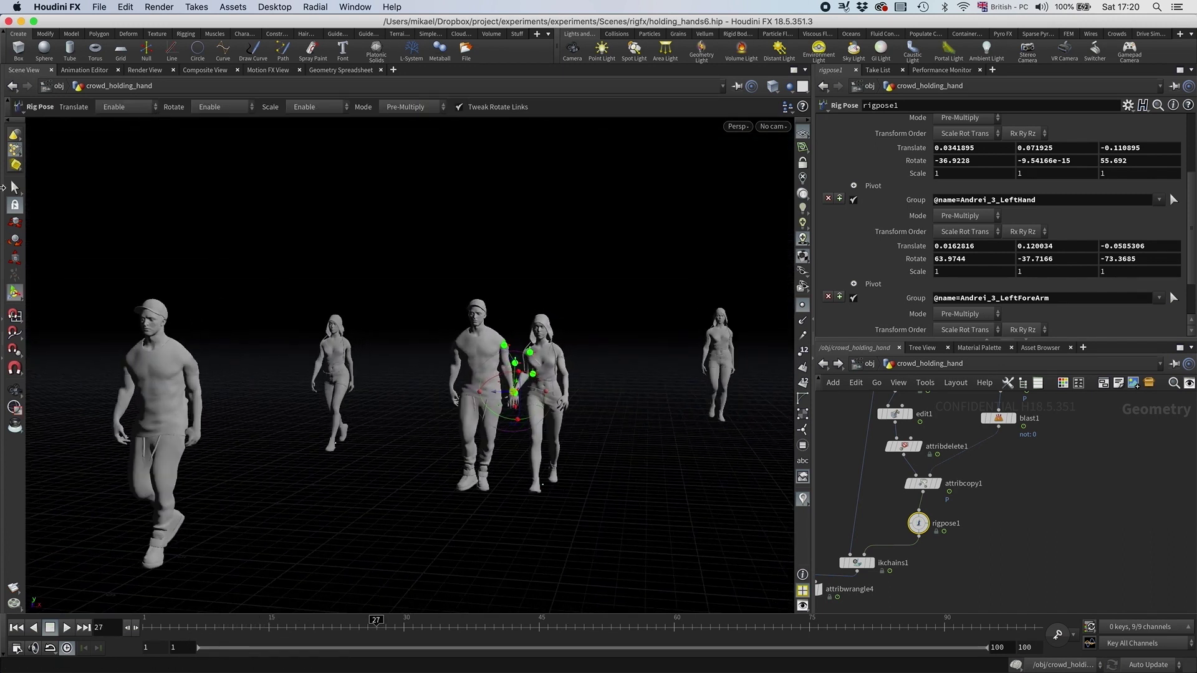
click(15, 187)
click(286, 626)
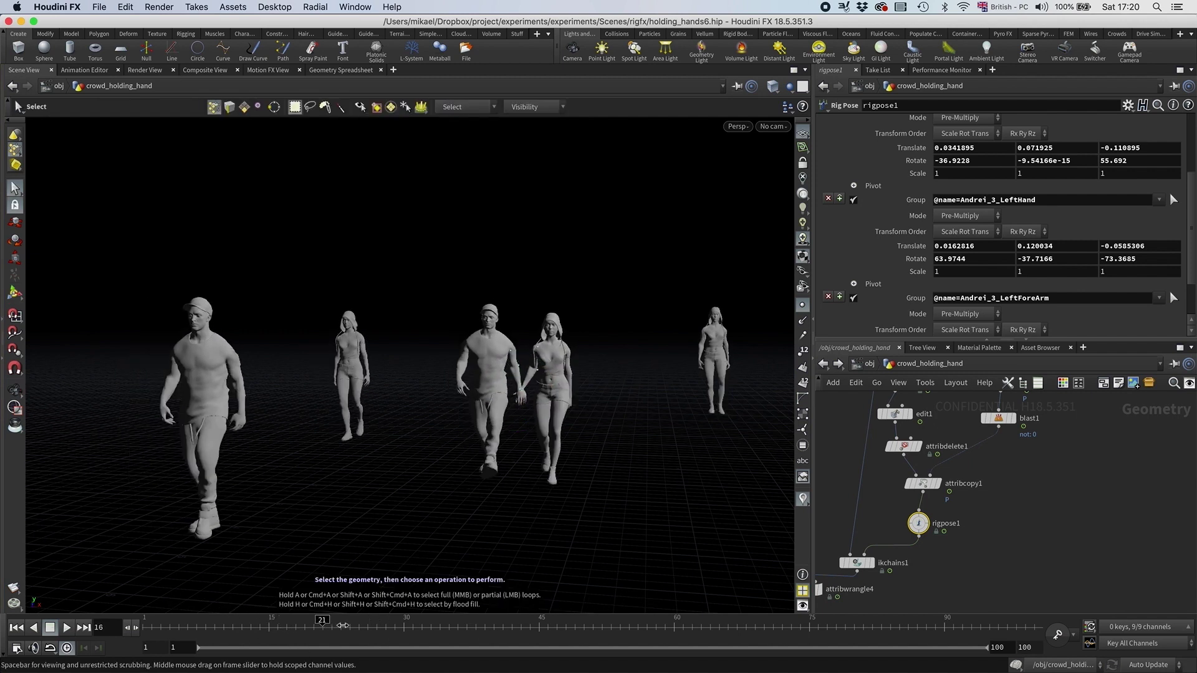